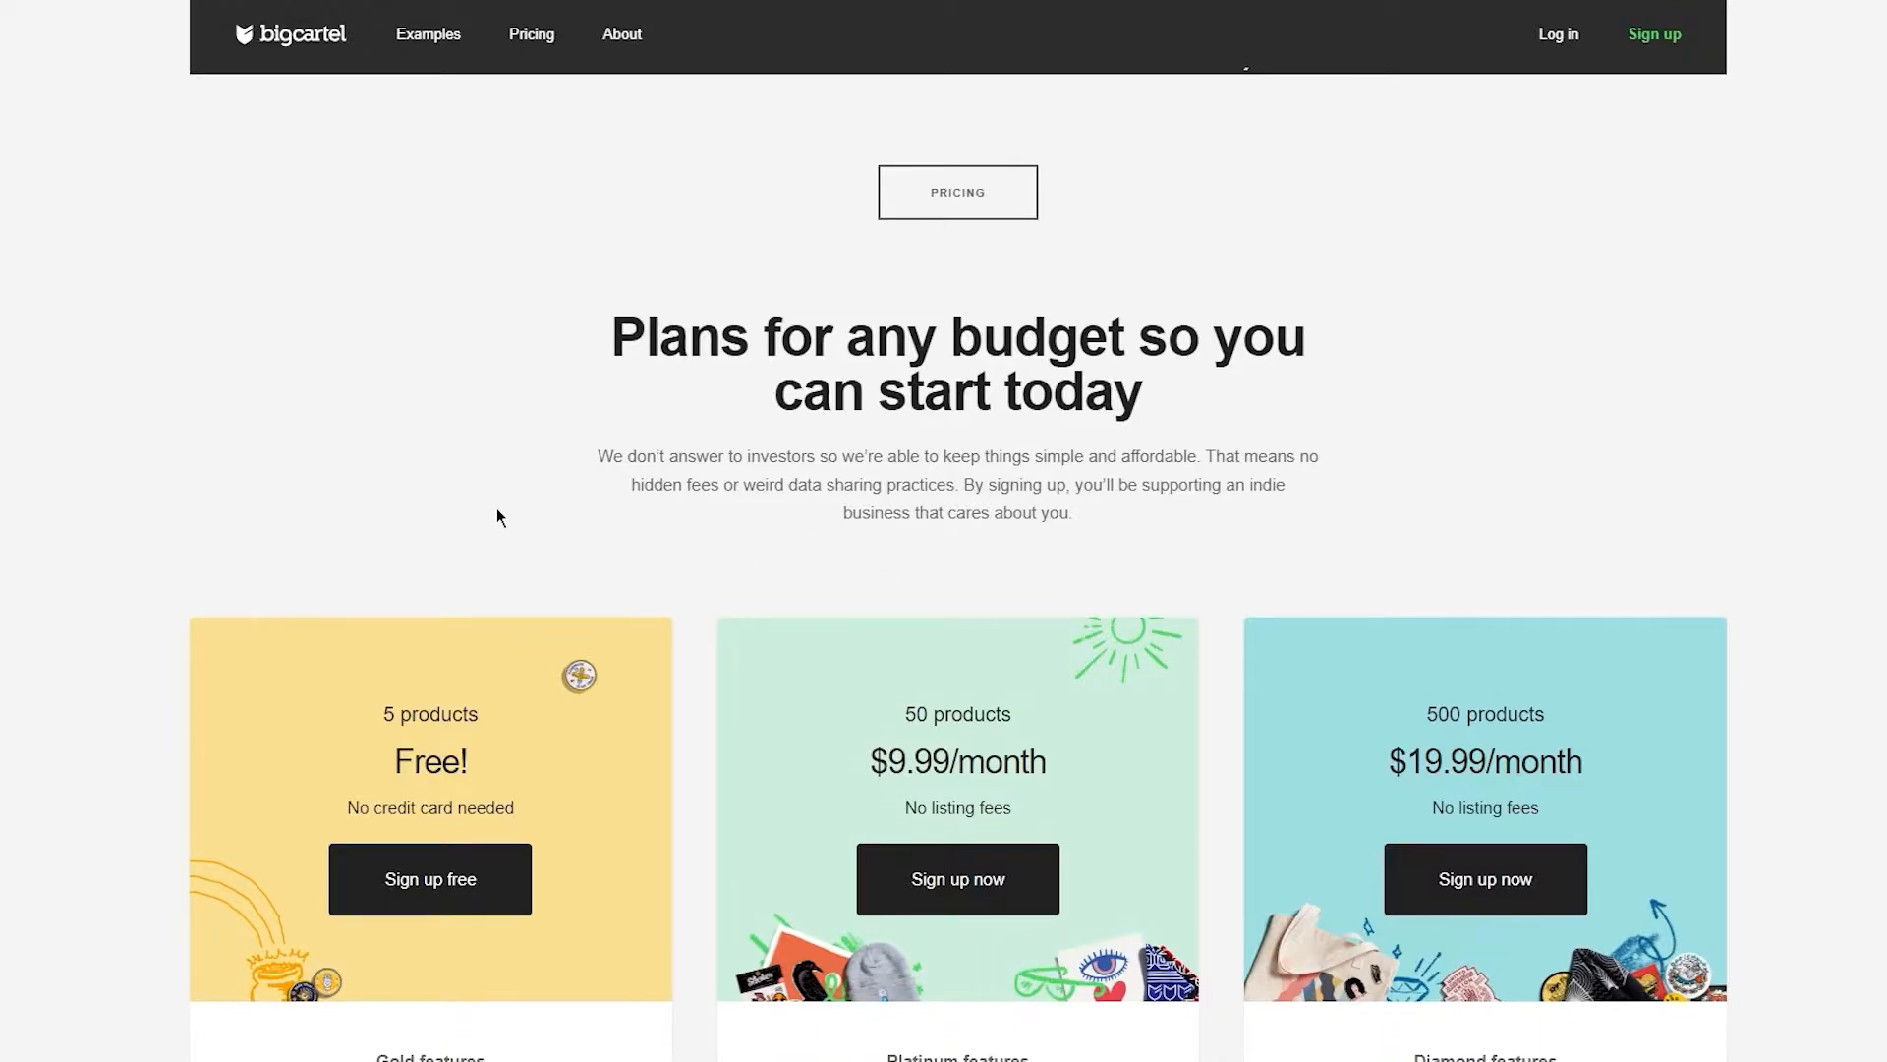
Compare the prices, product limits and features of the Gold, Platinum and Diamond plans
scroll(498, 509, down, 4)
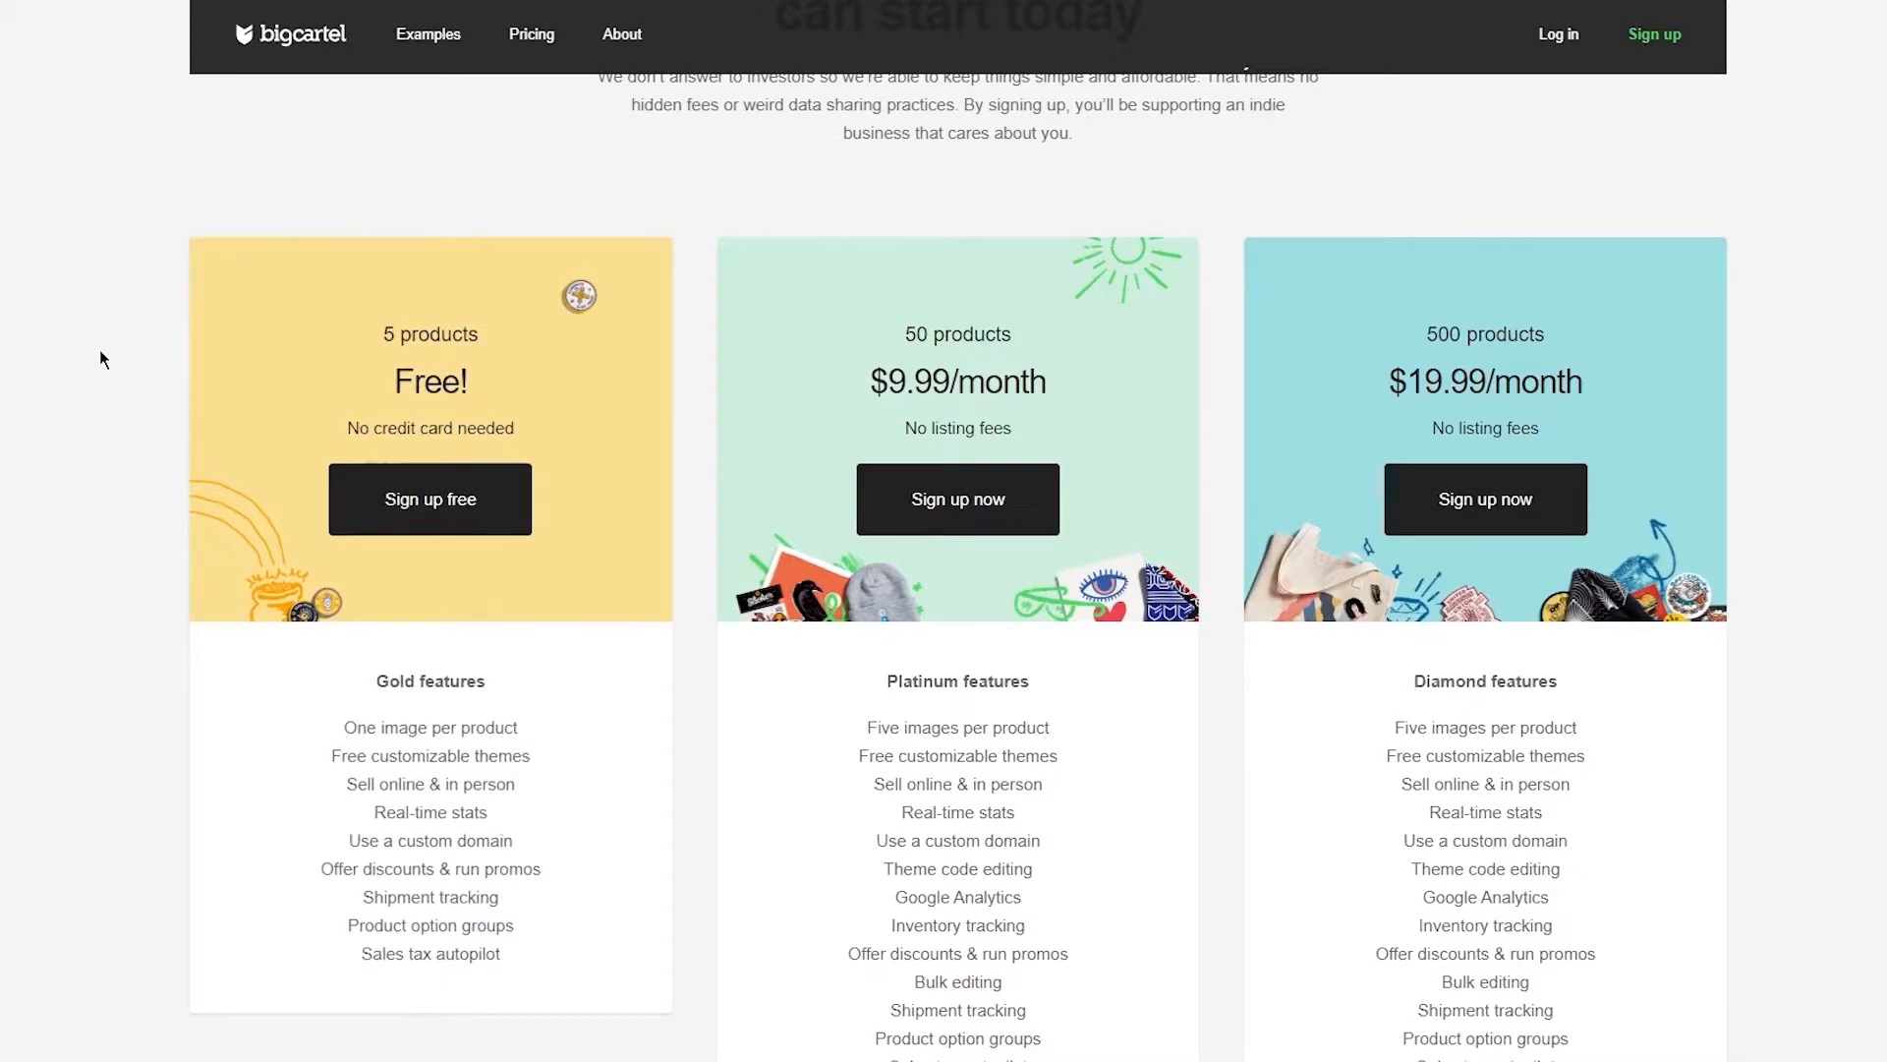
scroll(85, 314, up, 2)
scroll(86, 314, down, 3)
scroll(86, 320, up, 1)
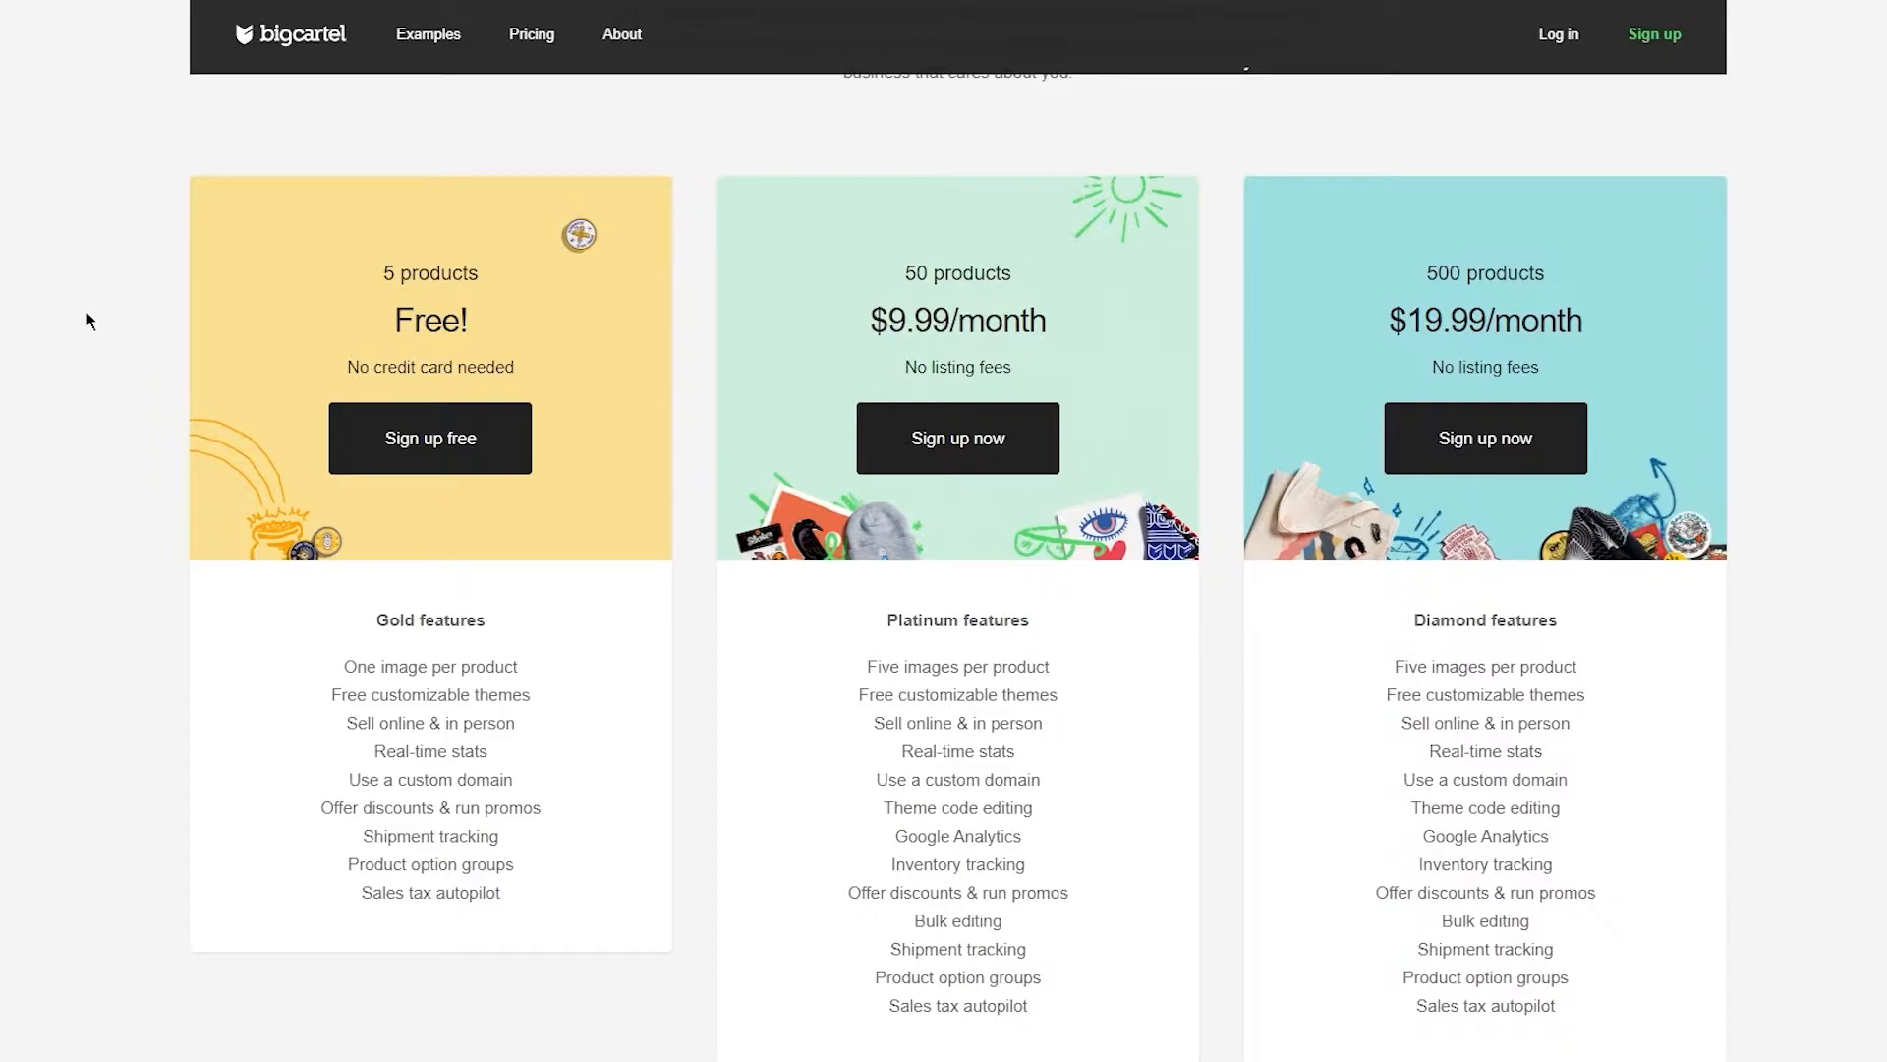
scroll(85, 313, up, 2)
scroll(865, 602, down, 3)
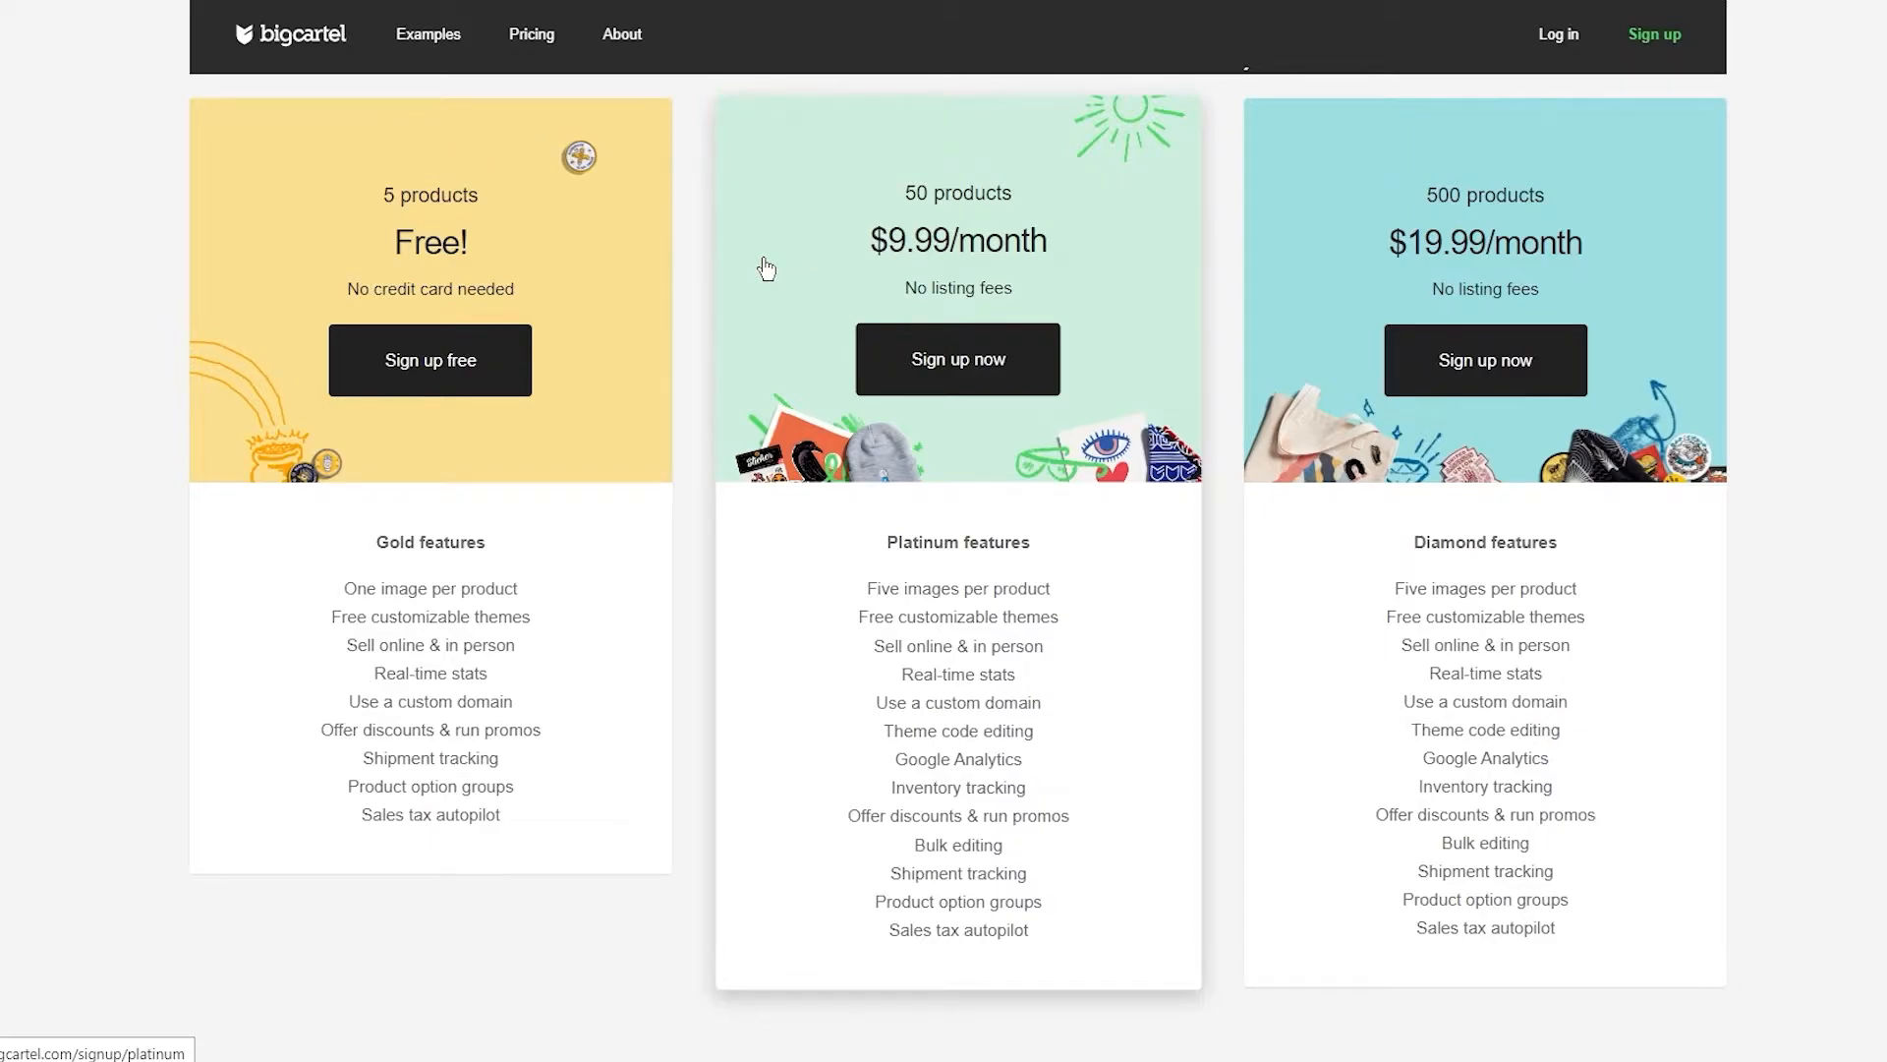
scroll(926, 587, up, 5)
scroll(924, 587, down, 8)
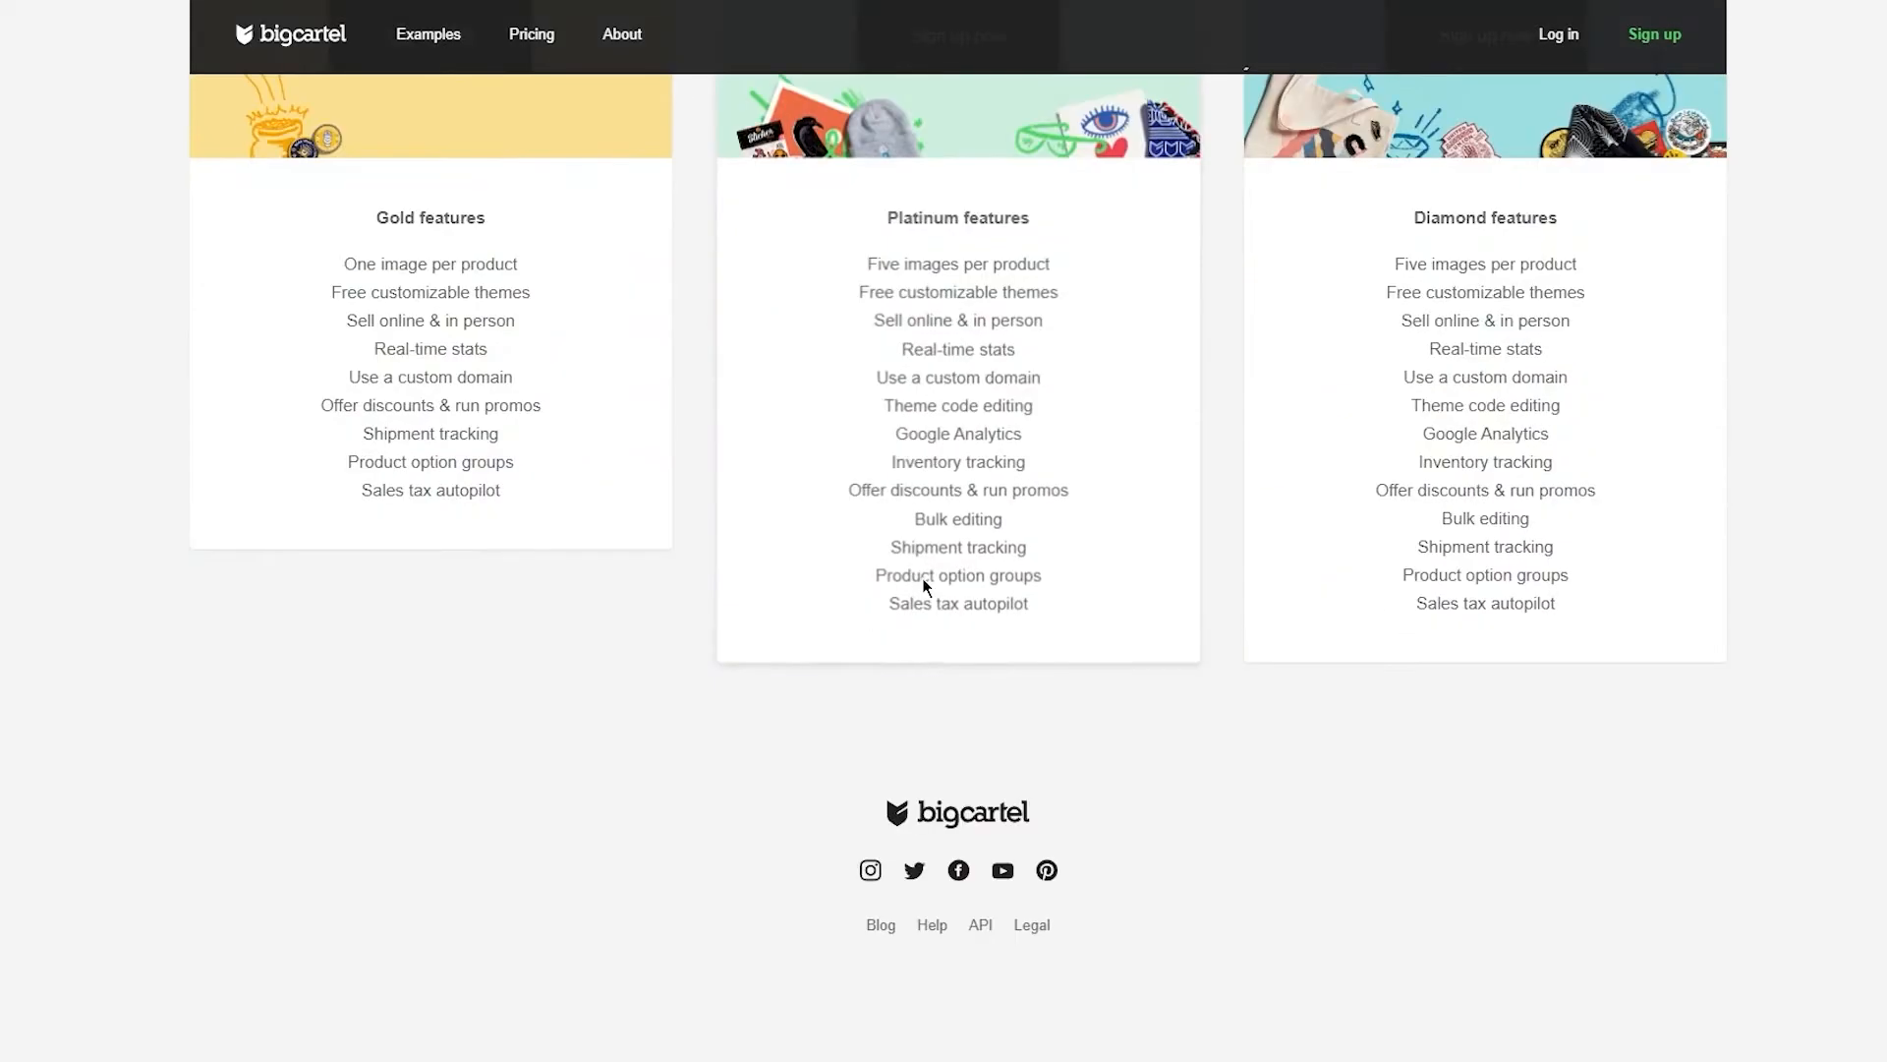
scroll(924, 586, up, 5)
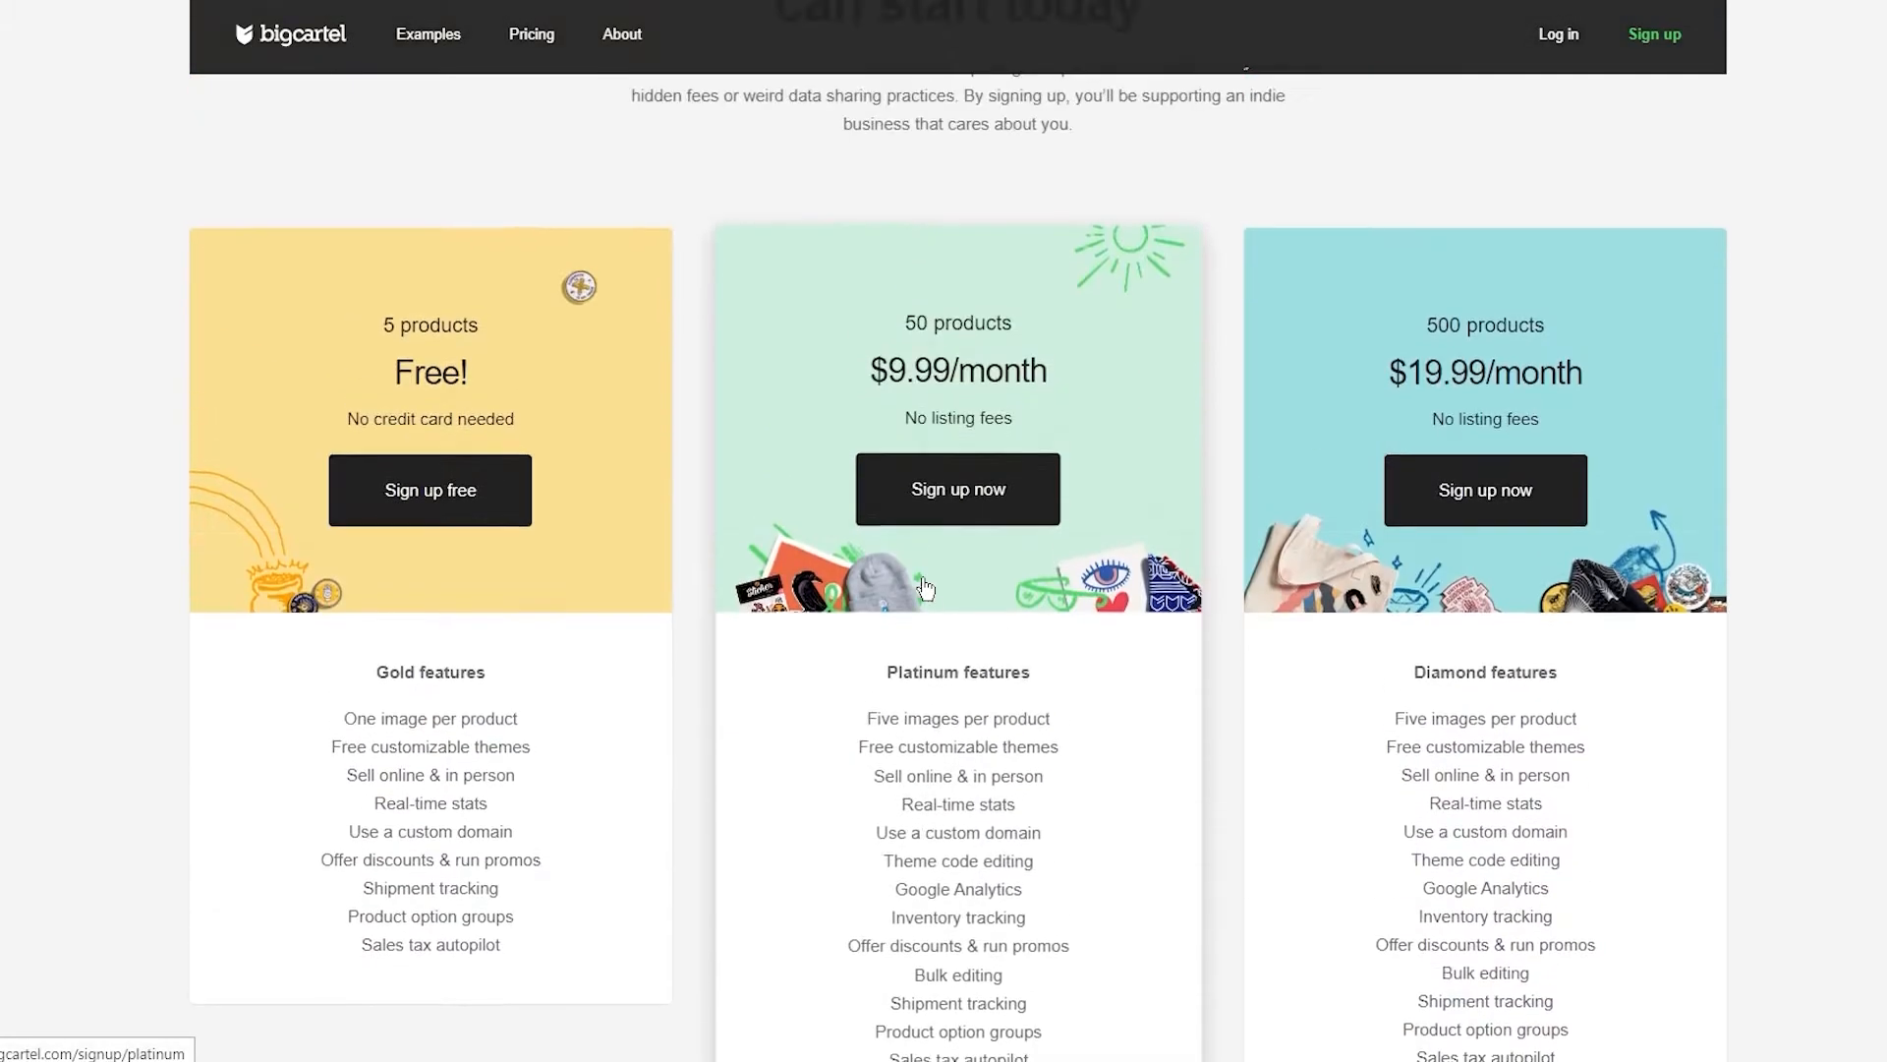
Open the sign-up form for the free 5-product plan, and copy a temporary email address from TempMail
click(500, 473)
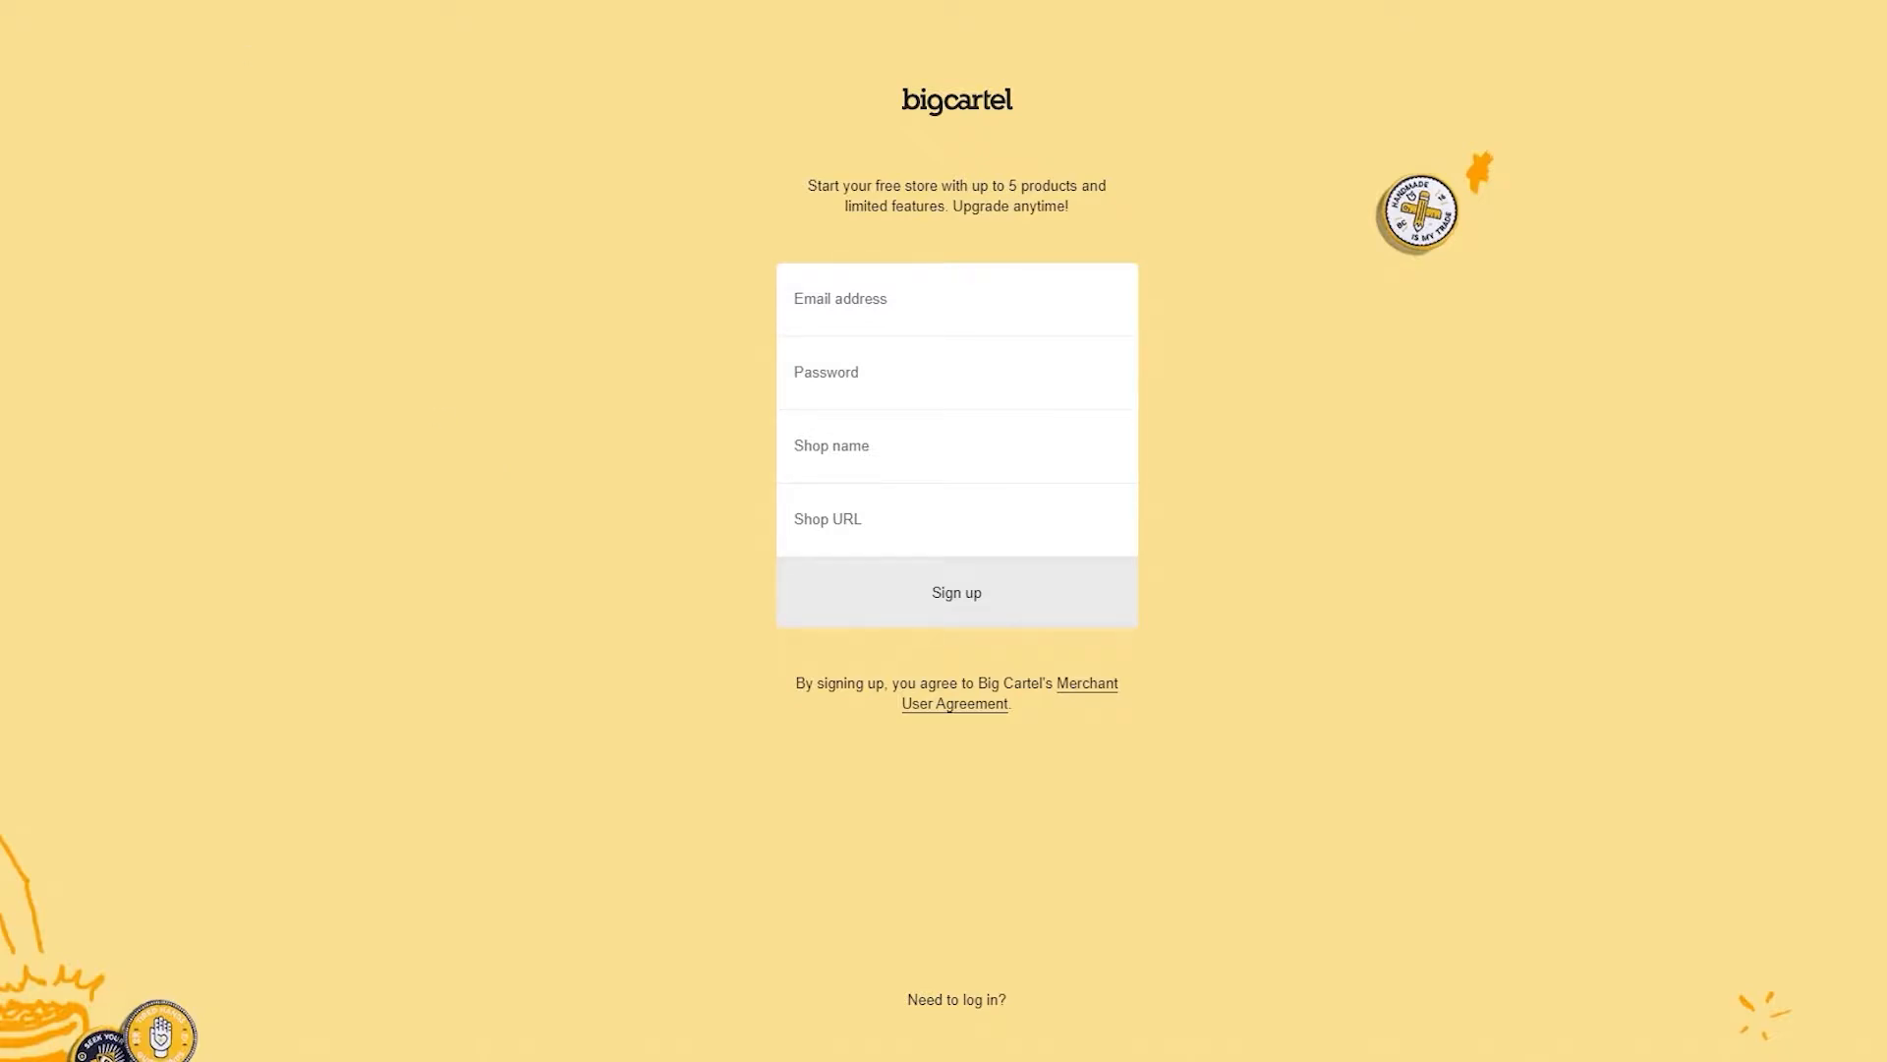
key(ctrl+t)
text(te)
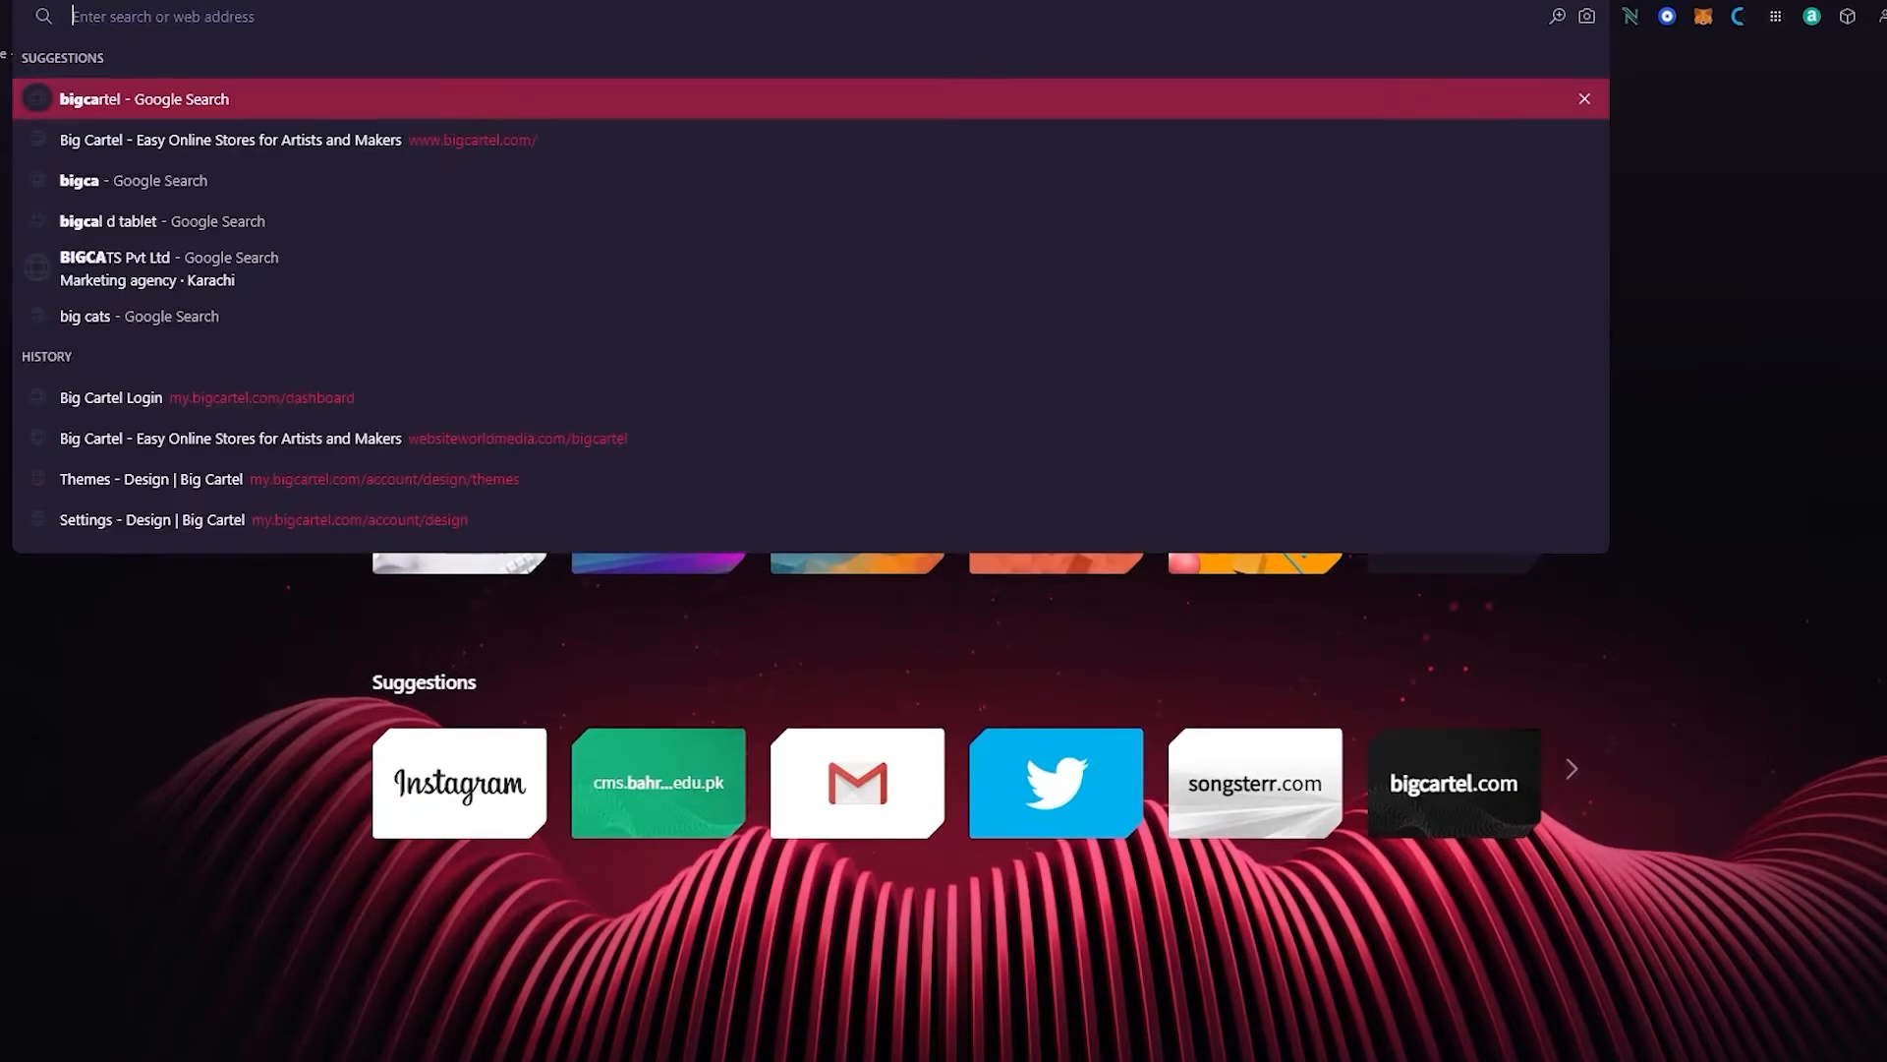
text(m)
key(Return)
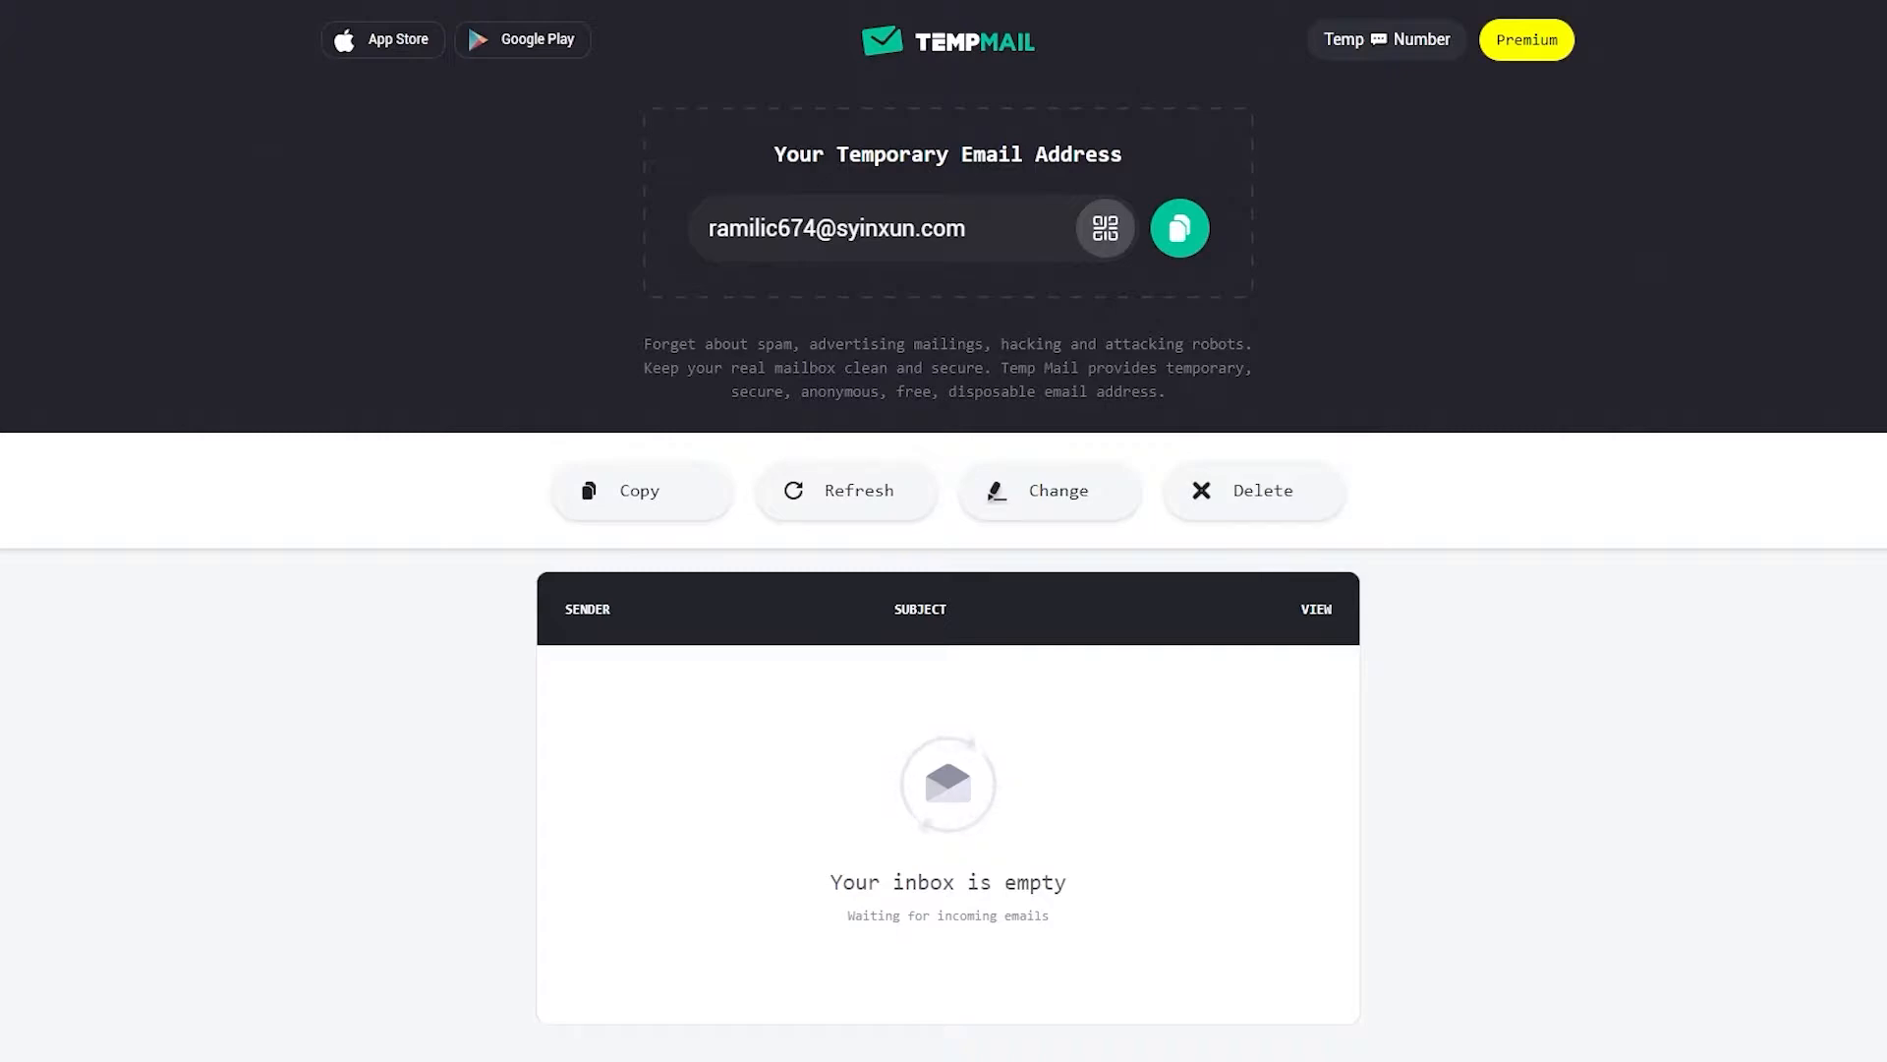
click(1179, 230)
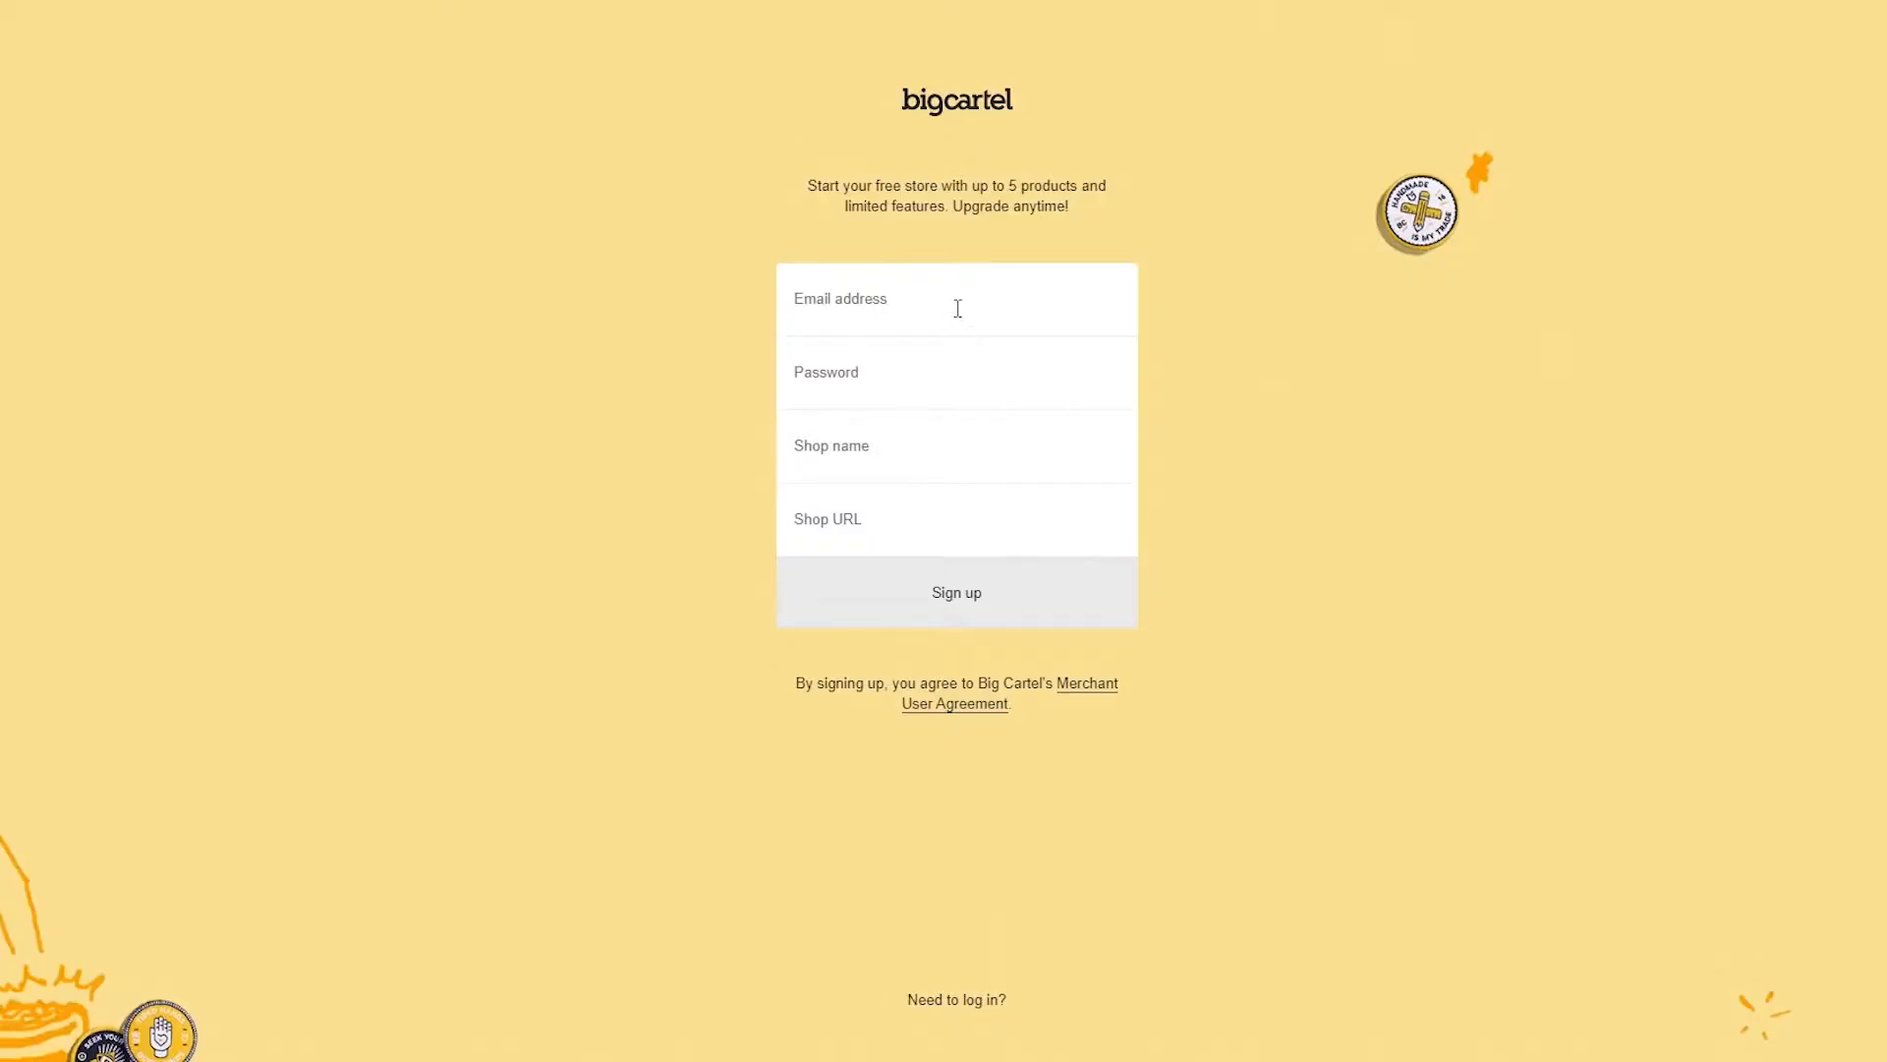
Fill in the Big Cartel sign-up form's email address with the copied one and enter the account password
click(957, 308)
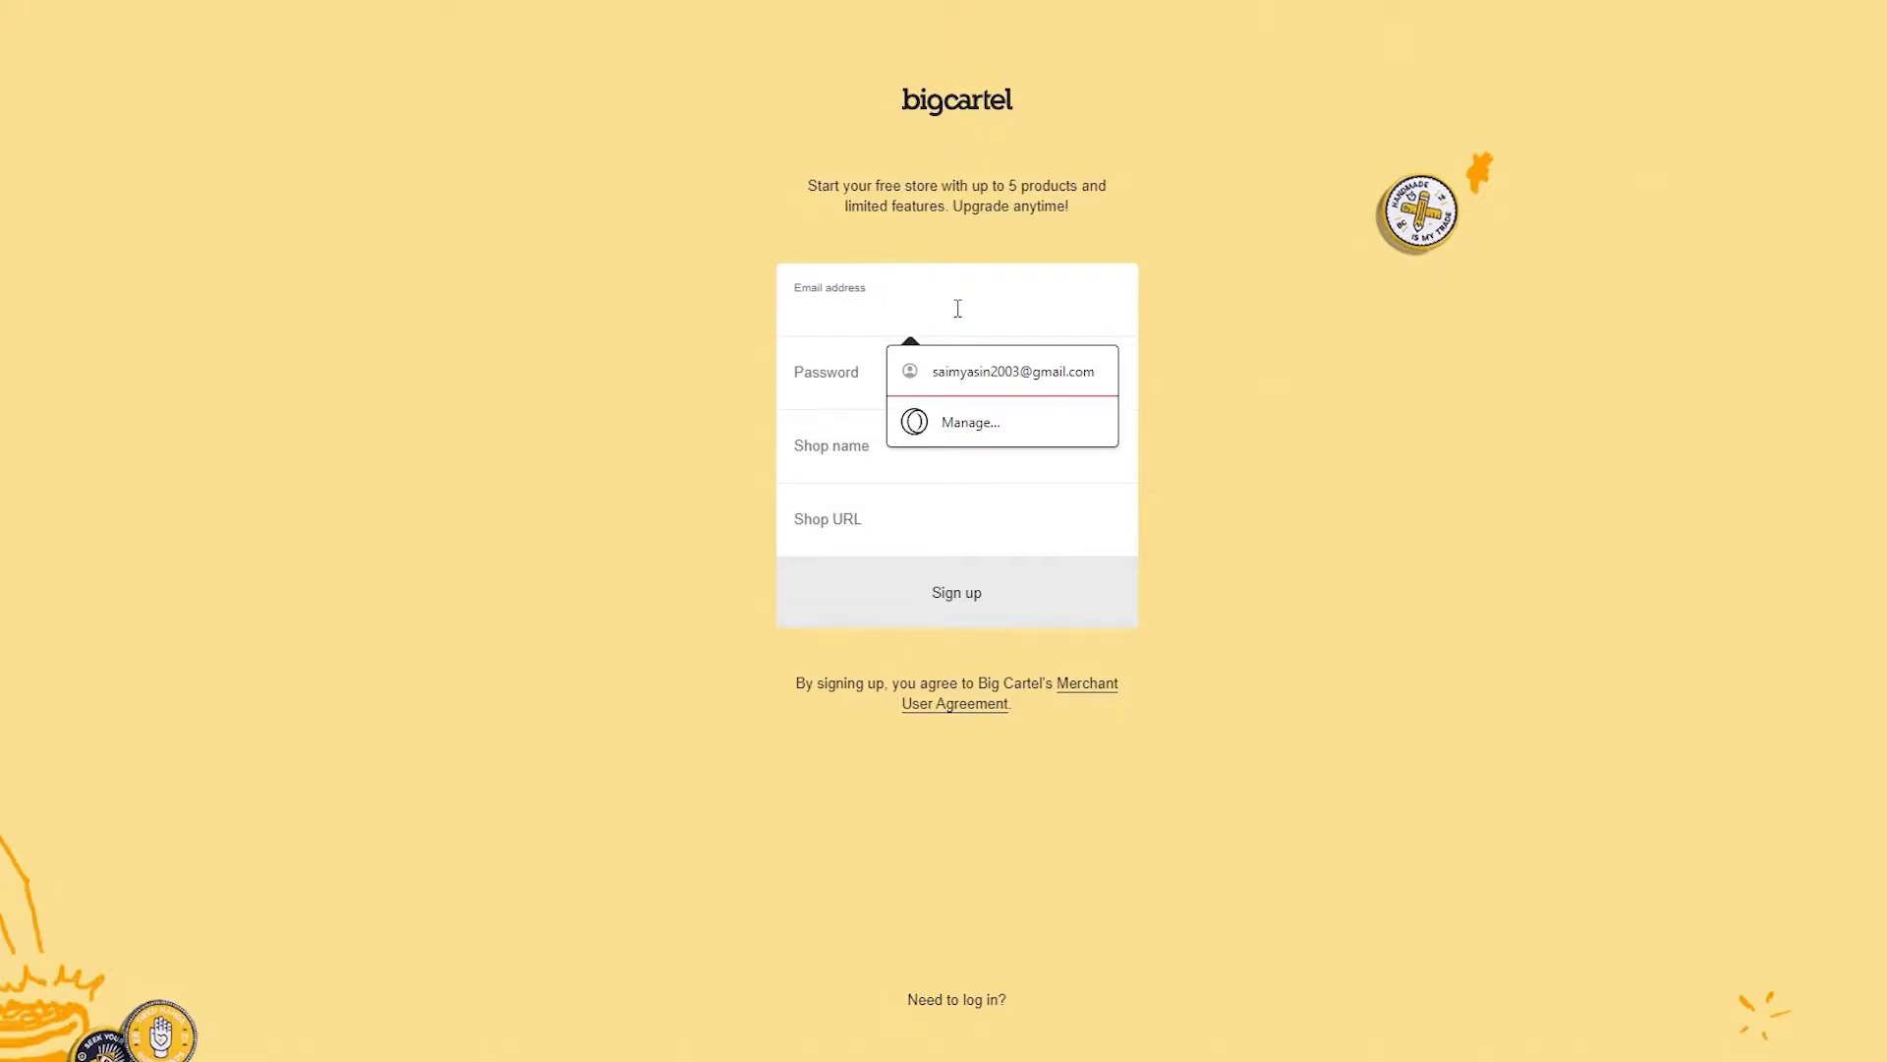
right_click(957, 309)
click(1028, 496)
click(833, 371)
text(****)
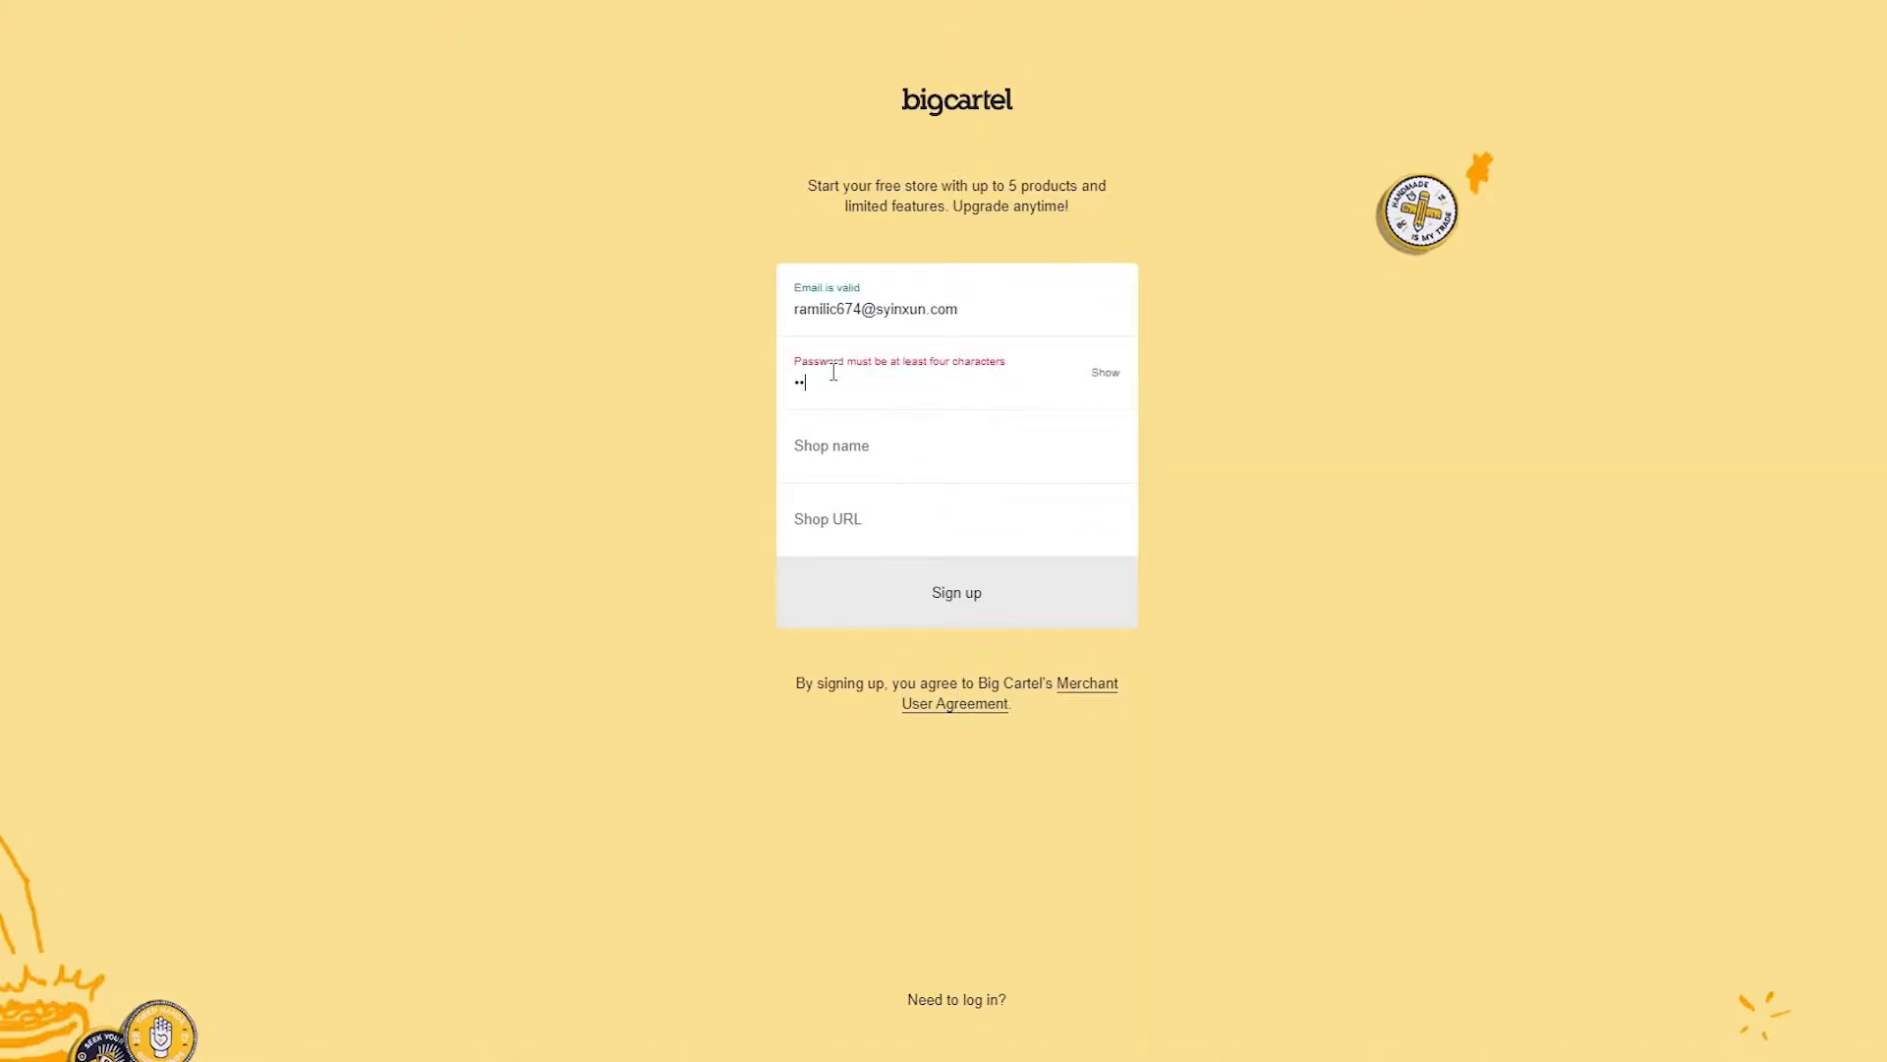
text(*****)
Name the shop "John's Item Shack" and submit the sign-up form
click(883, 468)
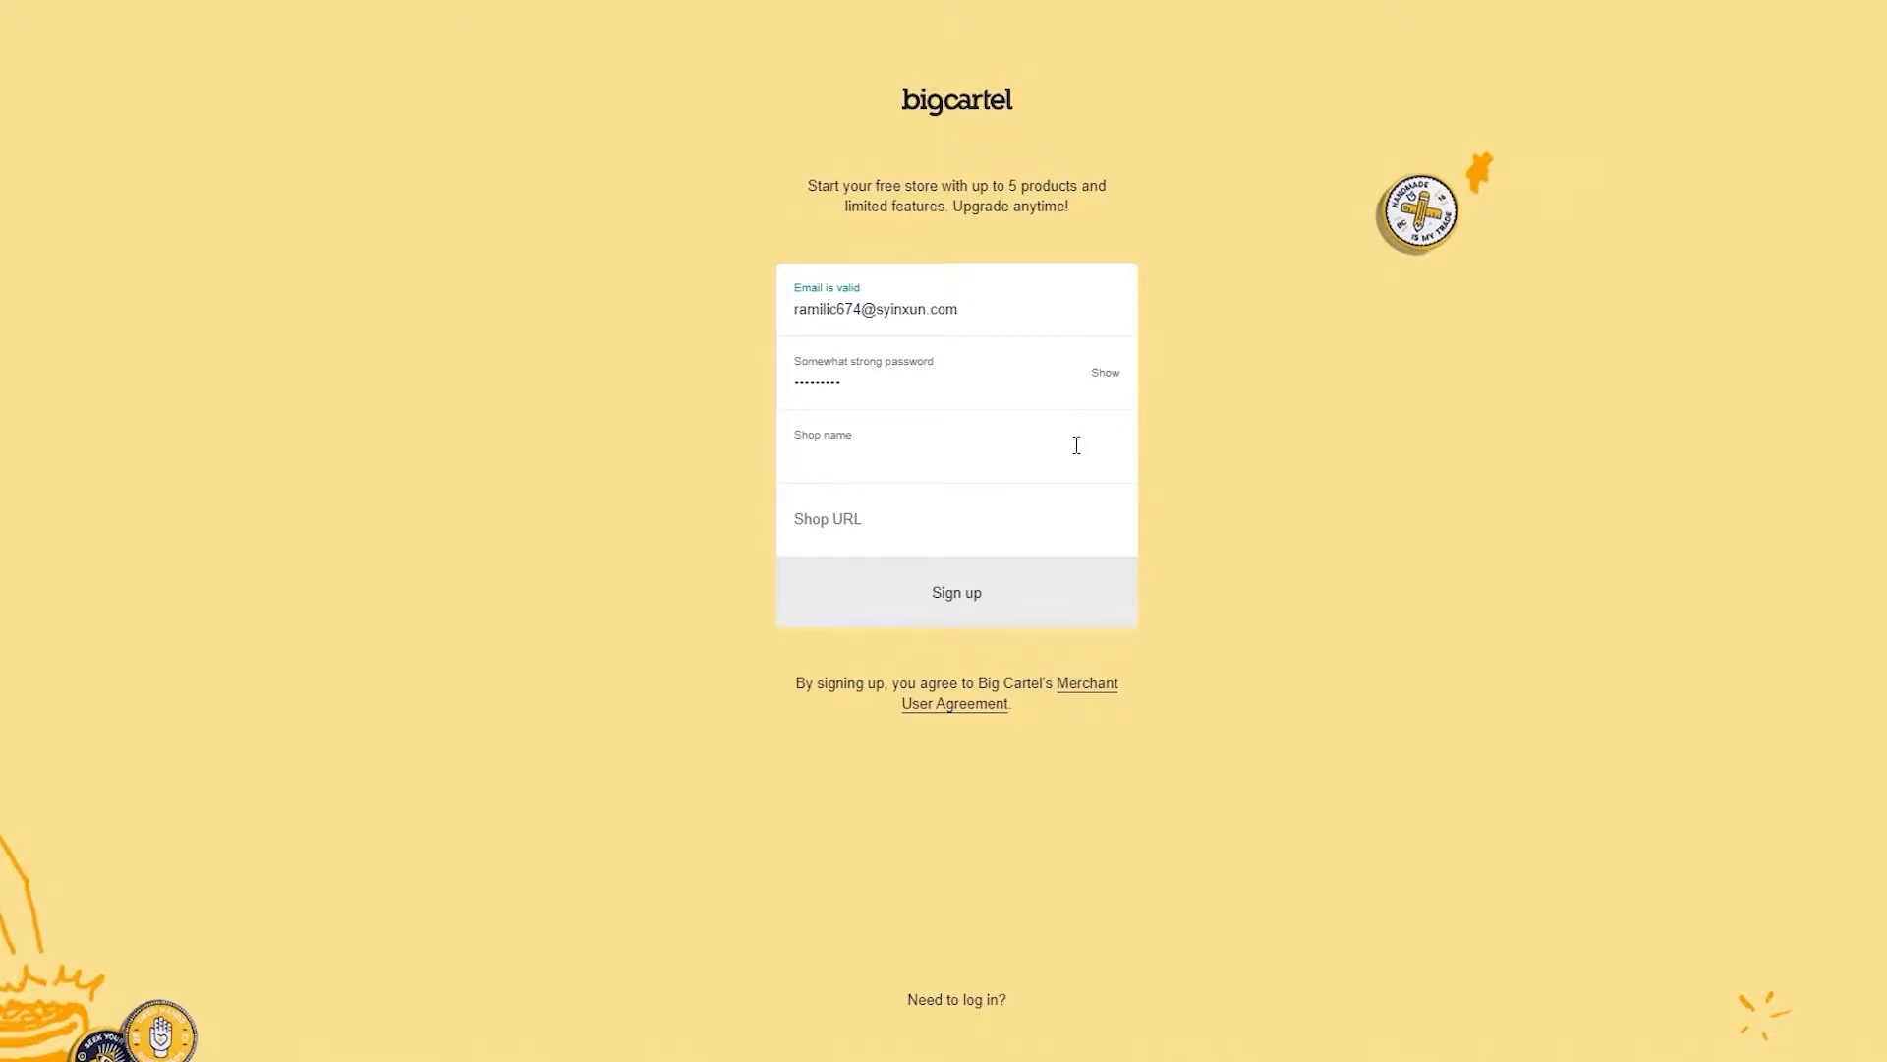
text(John's)
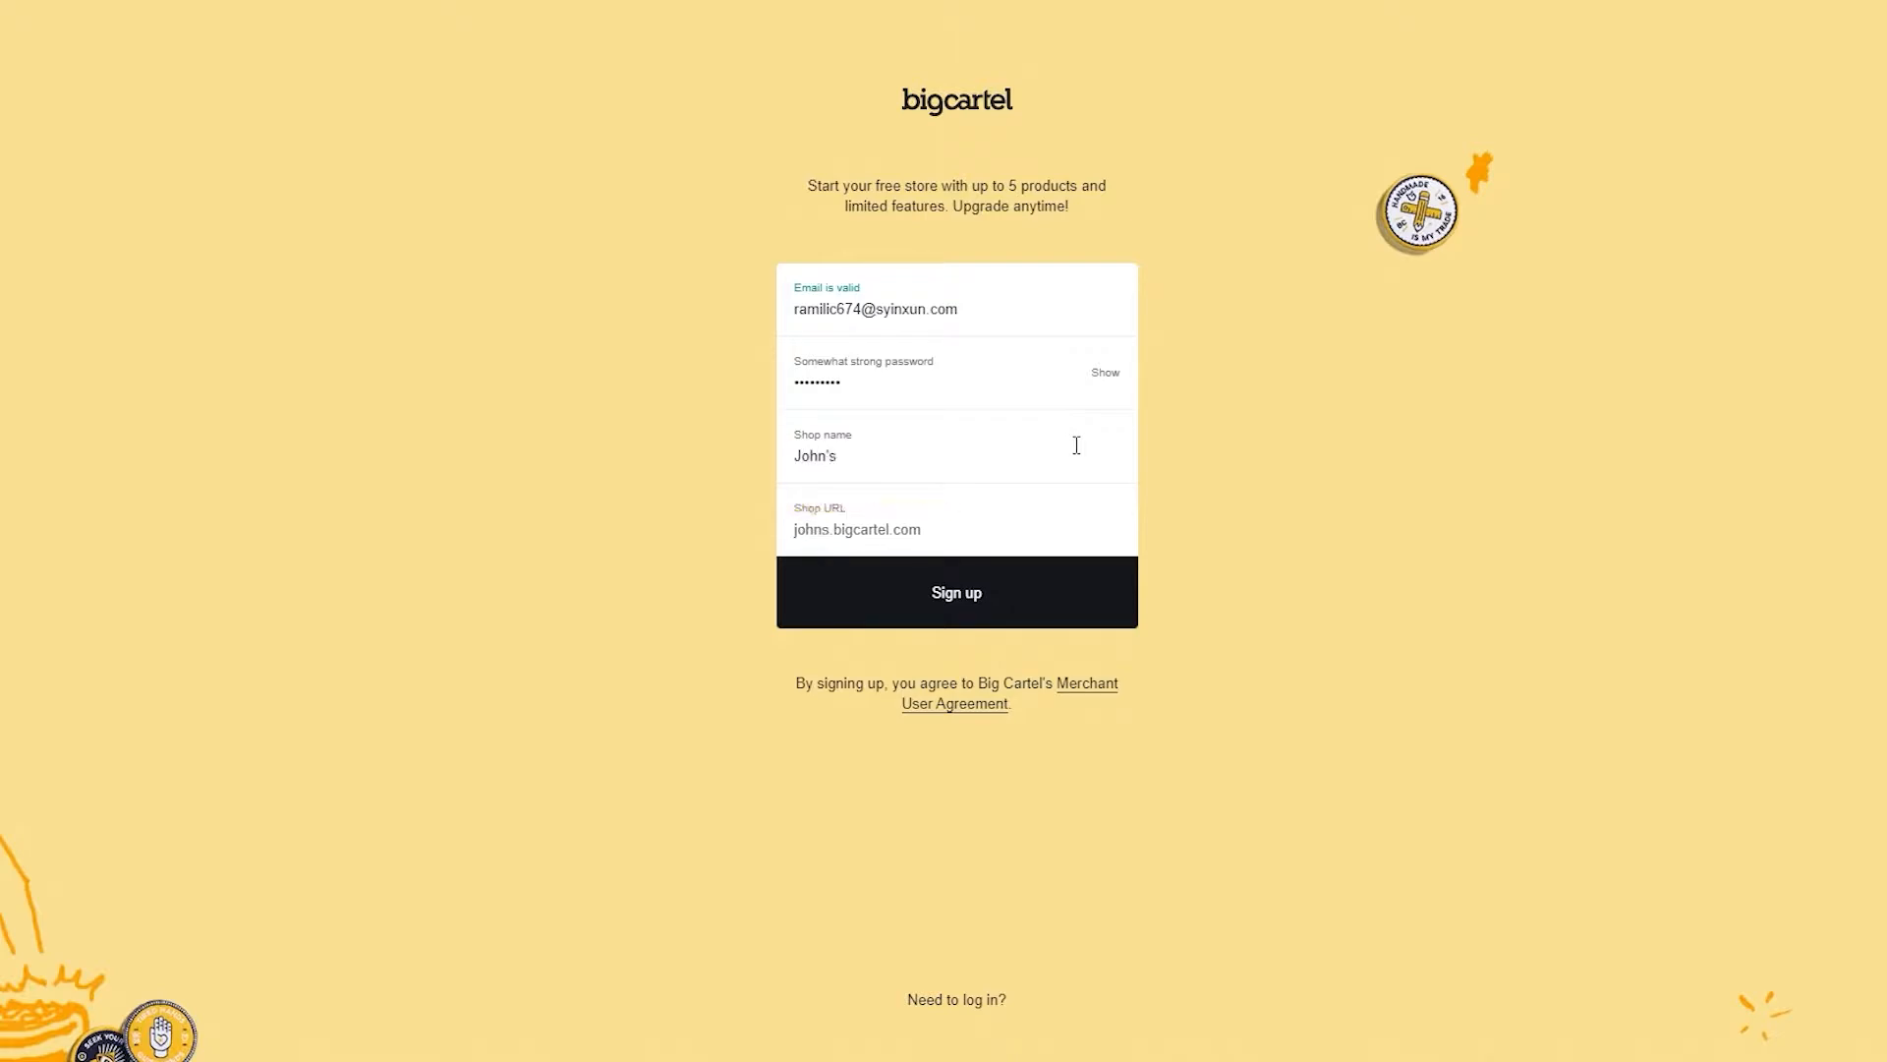
text( Item Sh)
text(op)
key(BackSpace)
key(BackSpace)
text(ack)
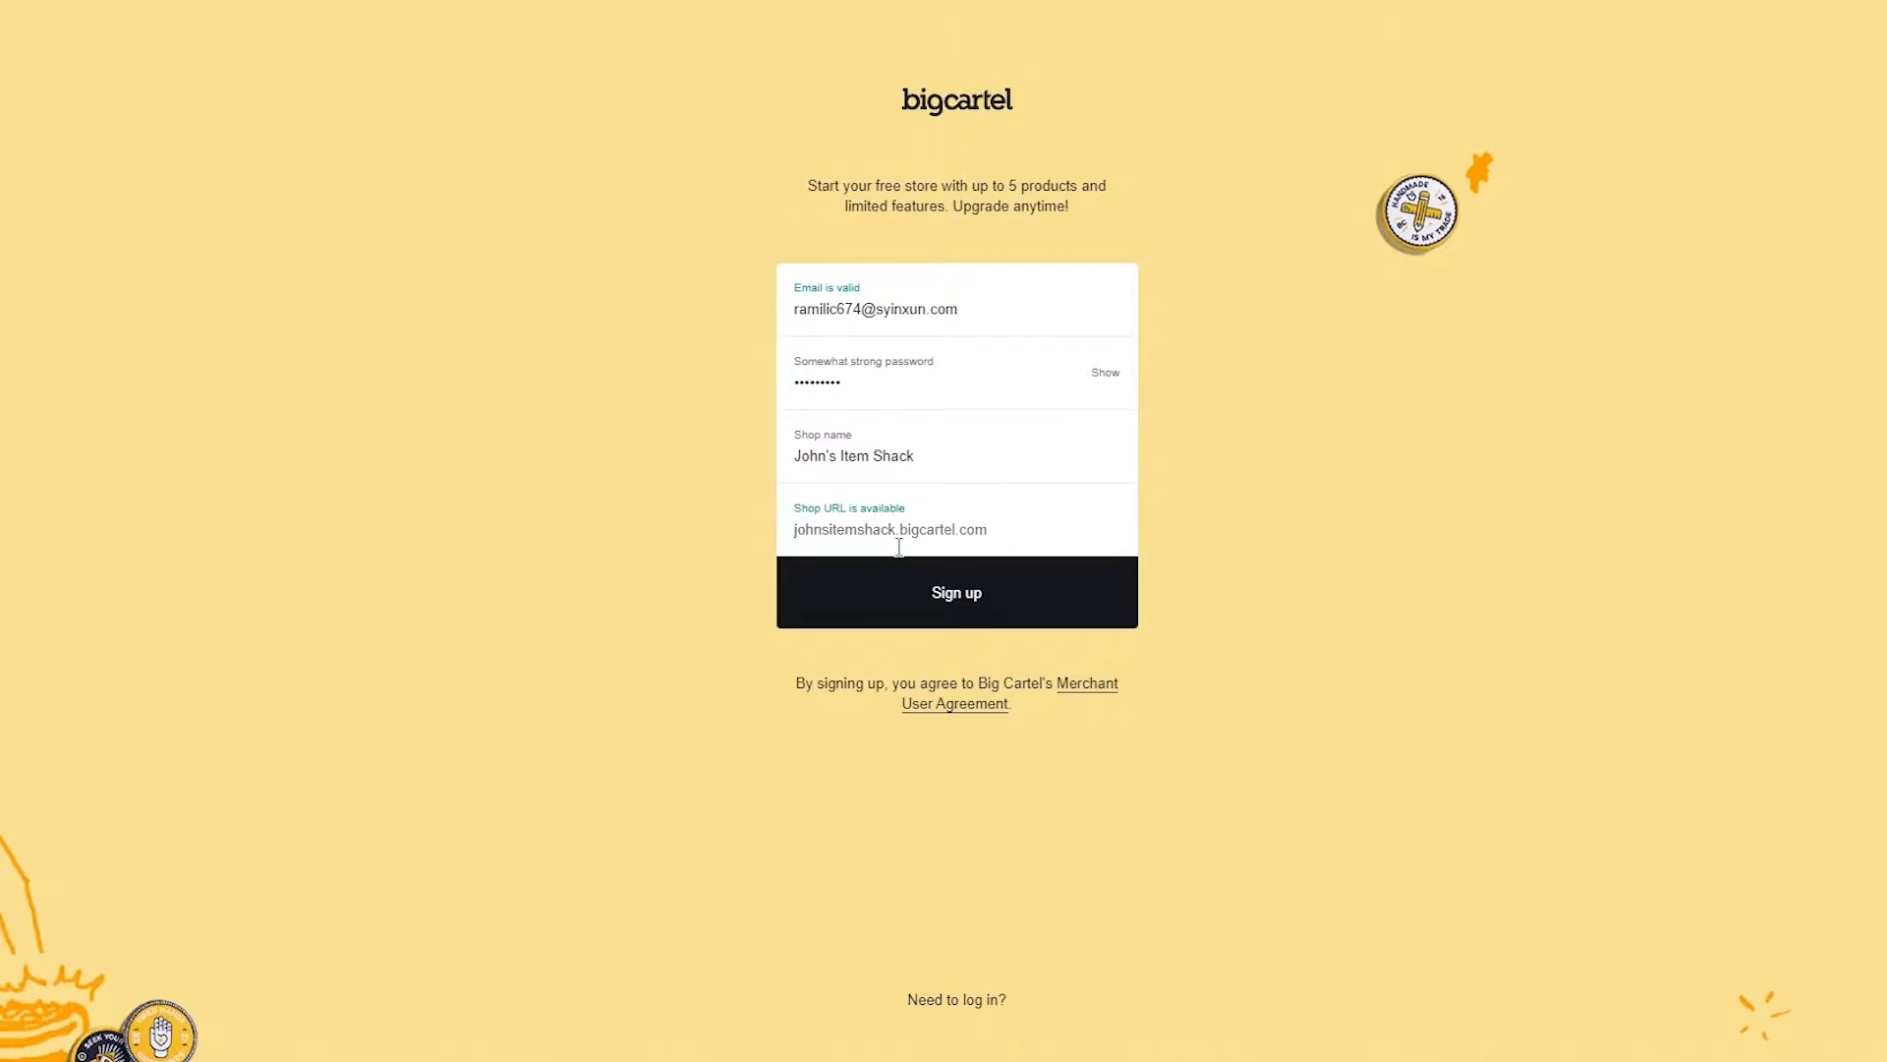
click(946, 586)
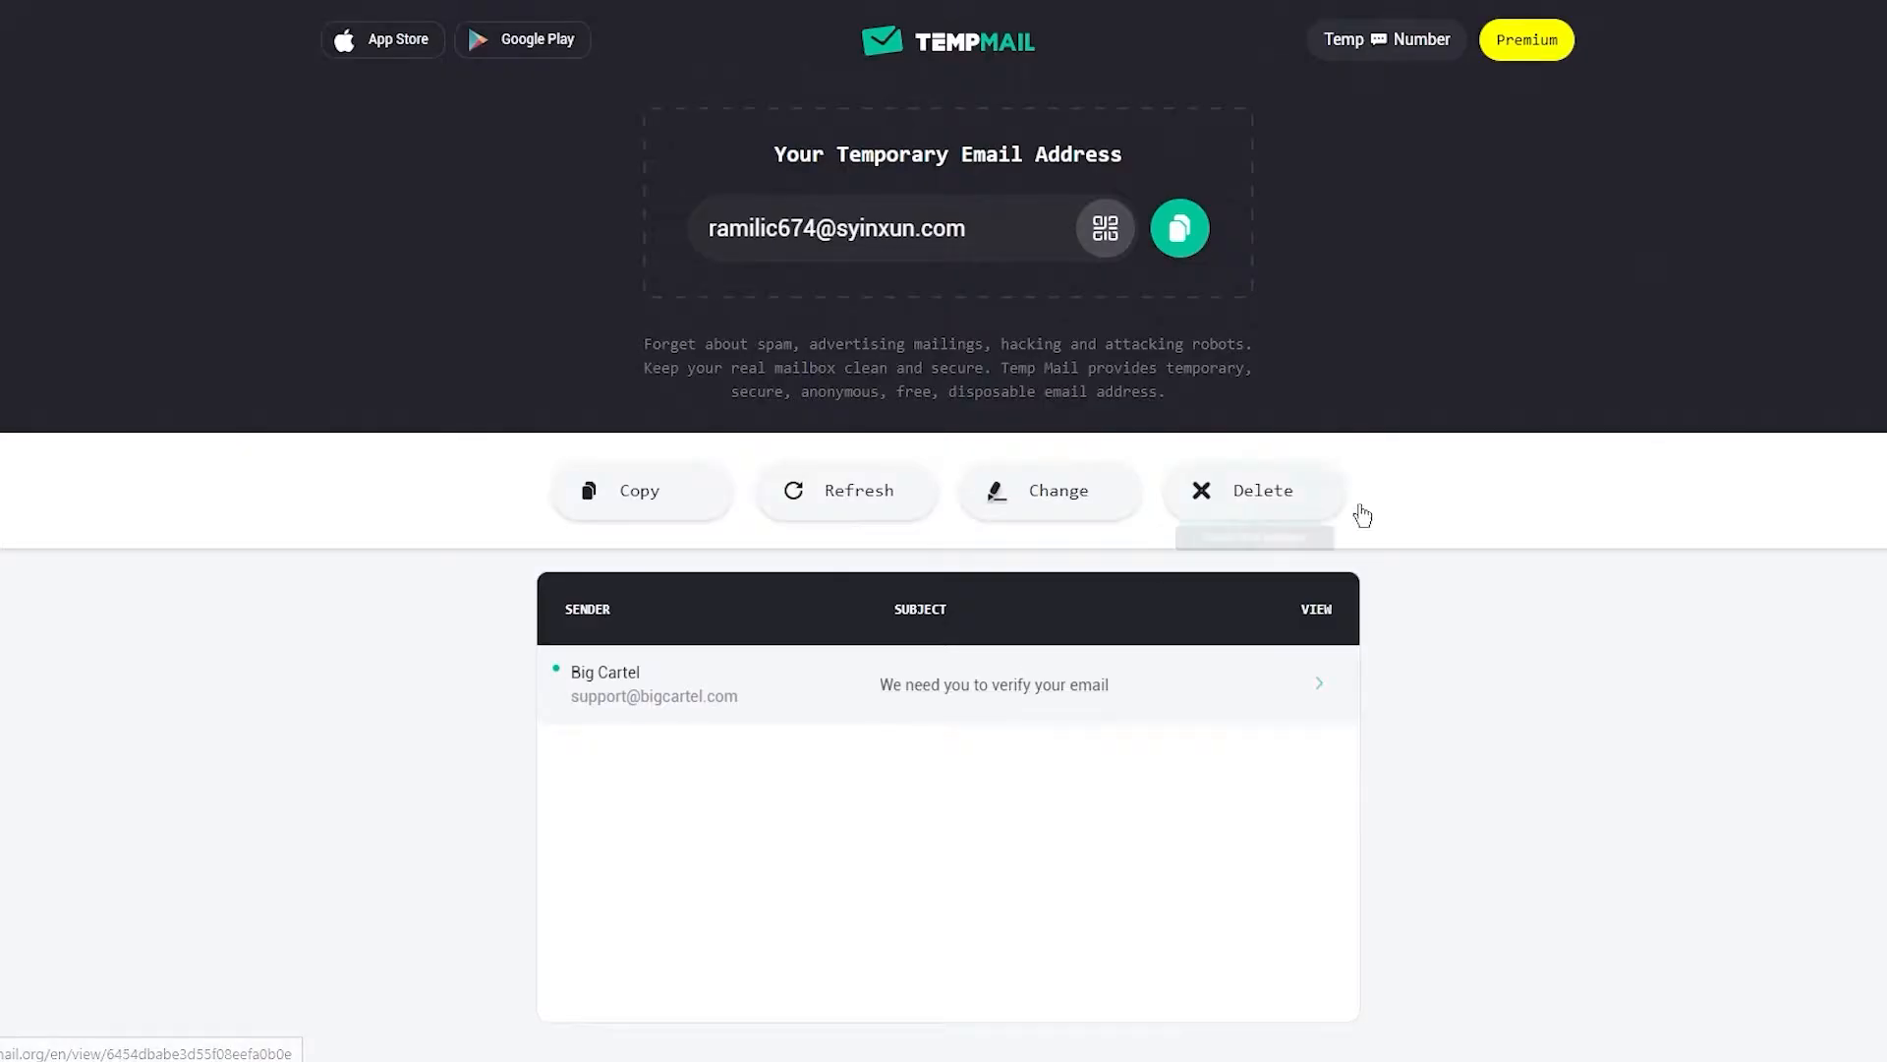
Open Big Cartel's verification message in the TempMail inbox and verify the email address
click(1361, 507)
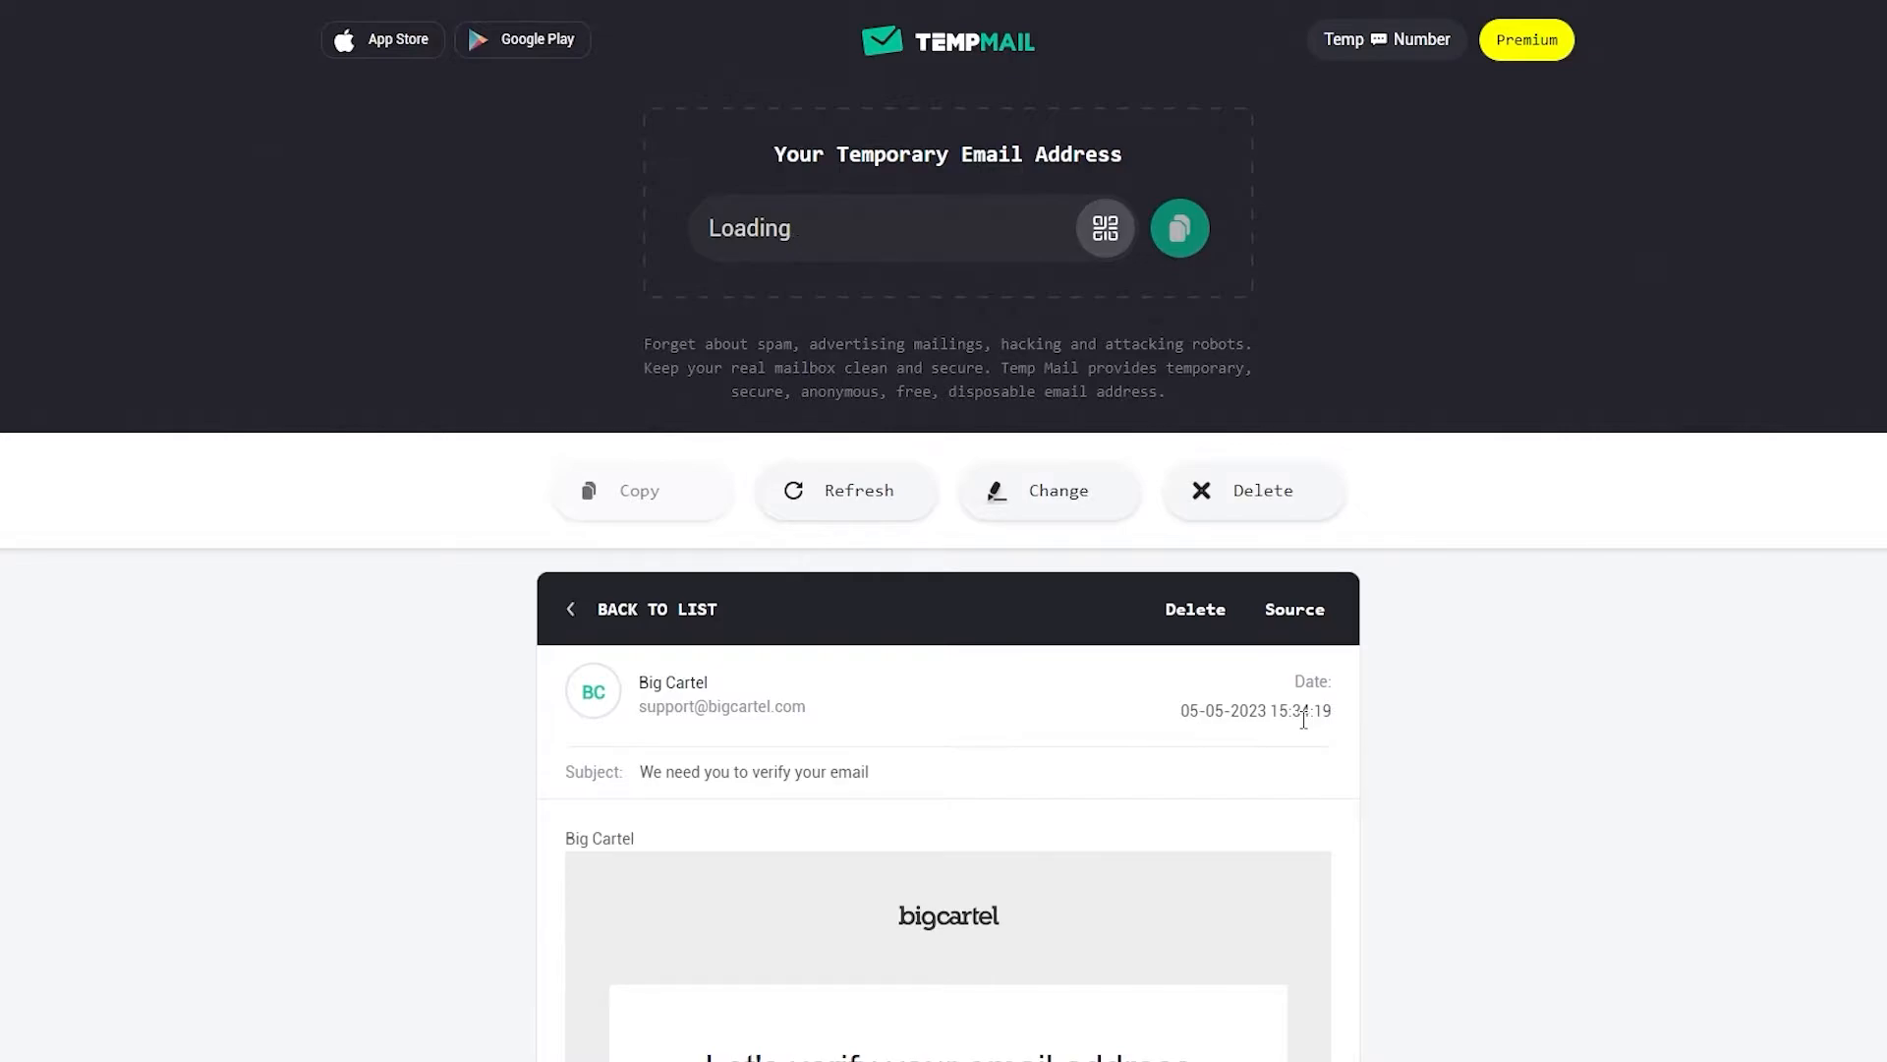
scroll(1097, 514, down, 5)
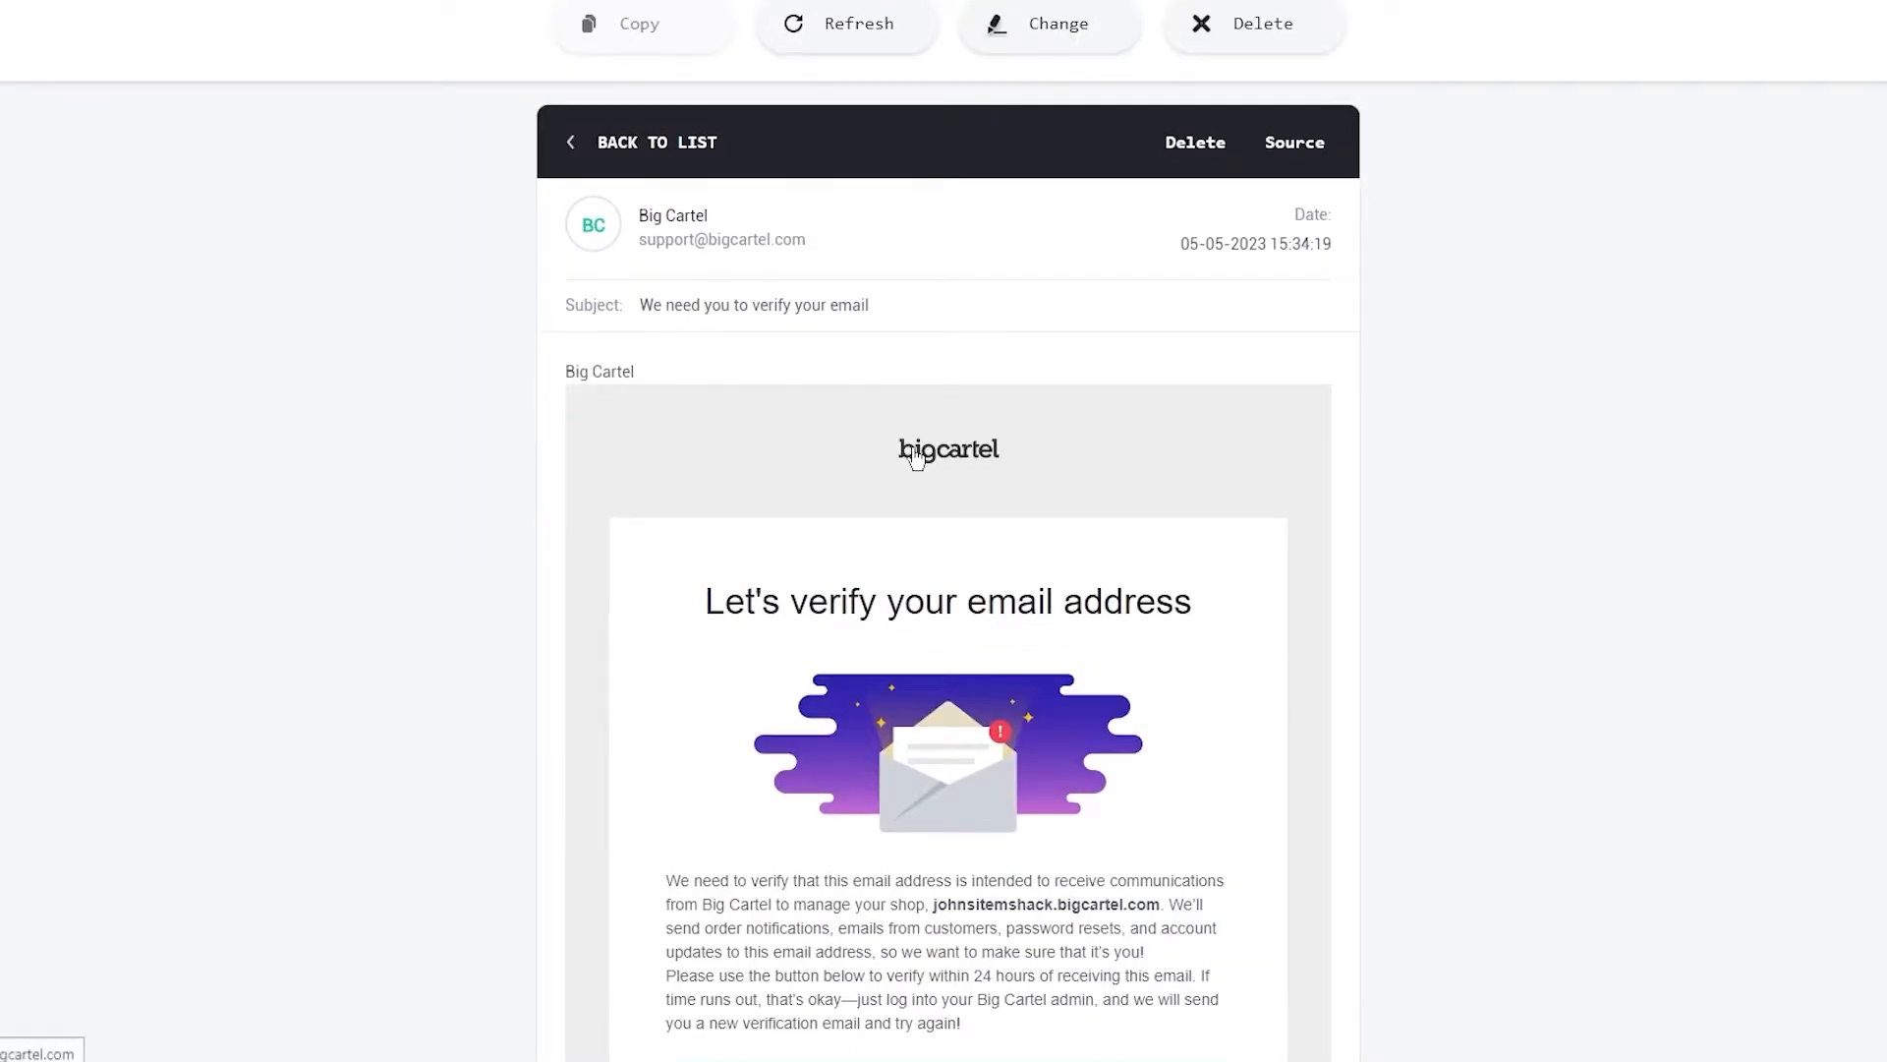
scroll(914, 454, down, 6)
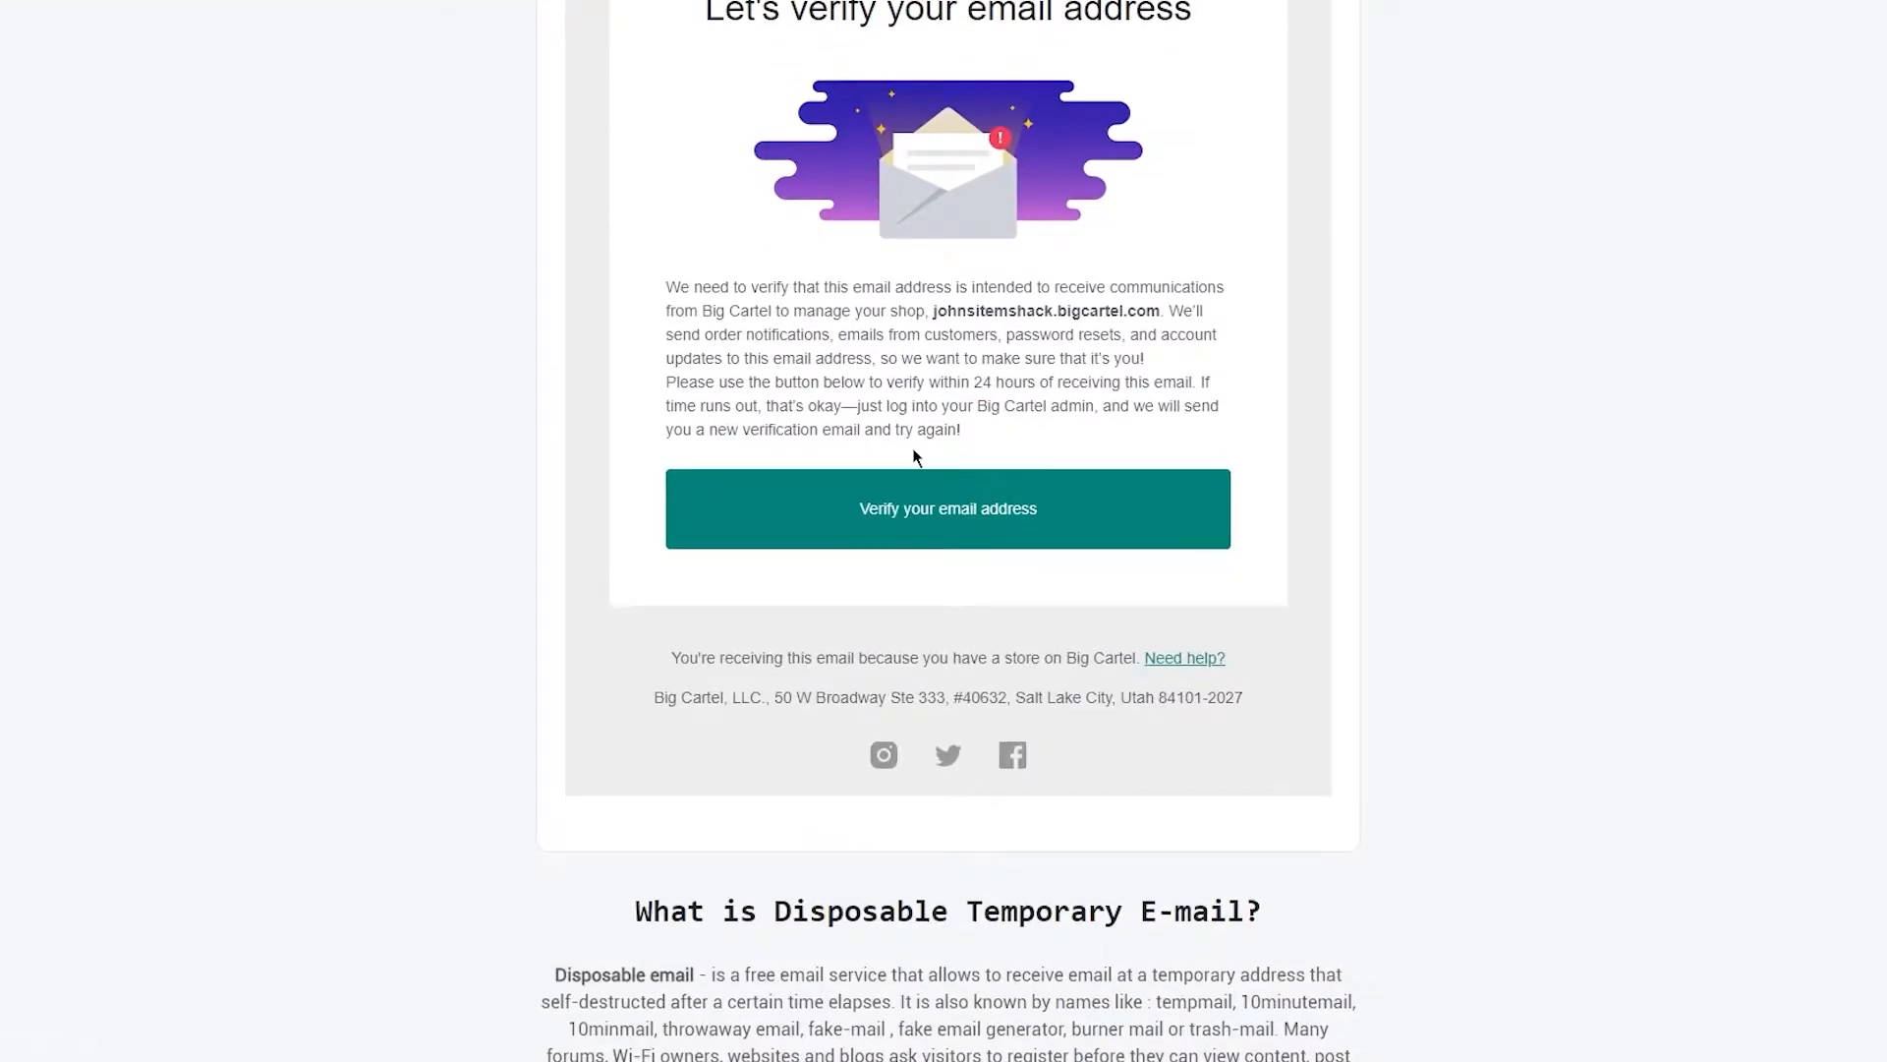
click(952, 531)
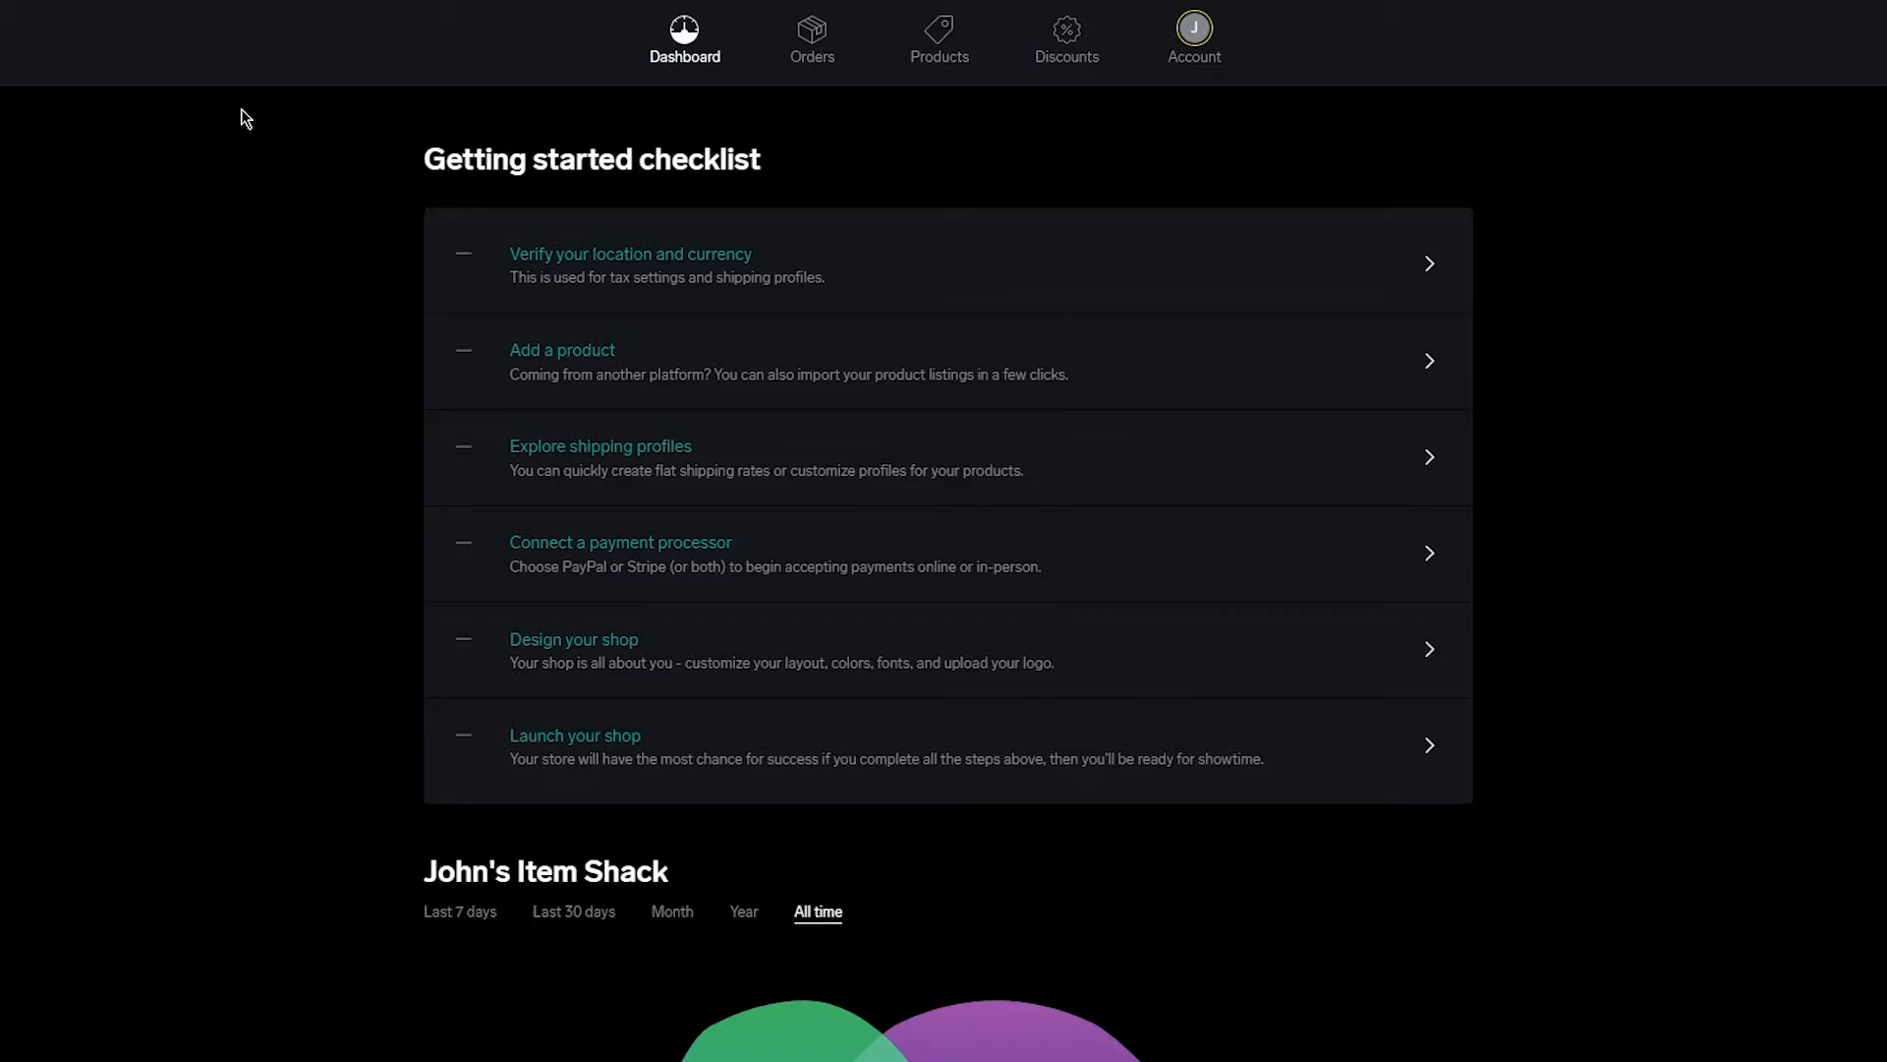
Review the shop statistics on the dashboard, then view the Orders and Products pages
scroll(282, 535, down, 6)
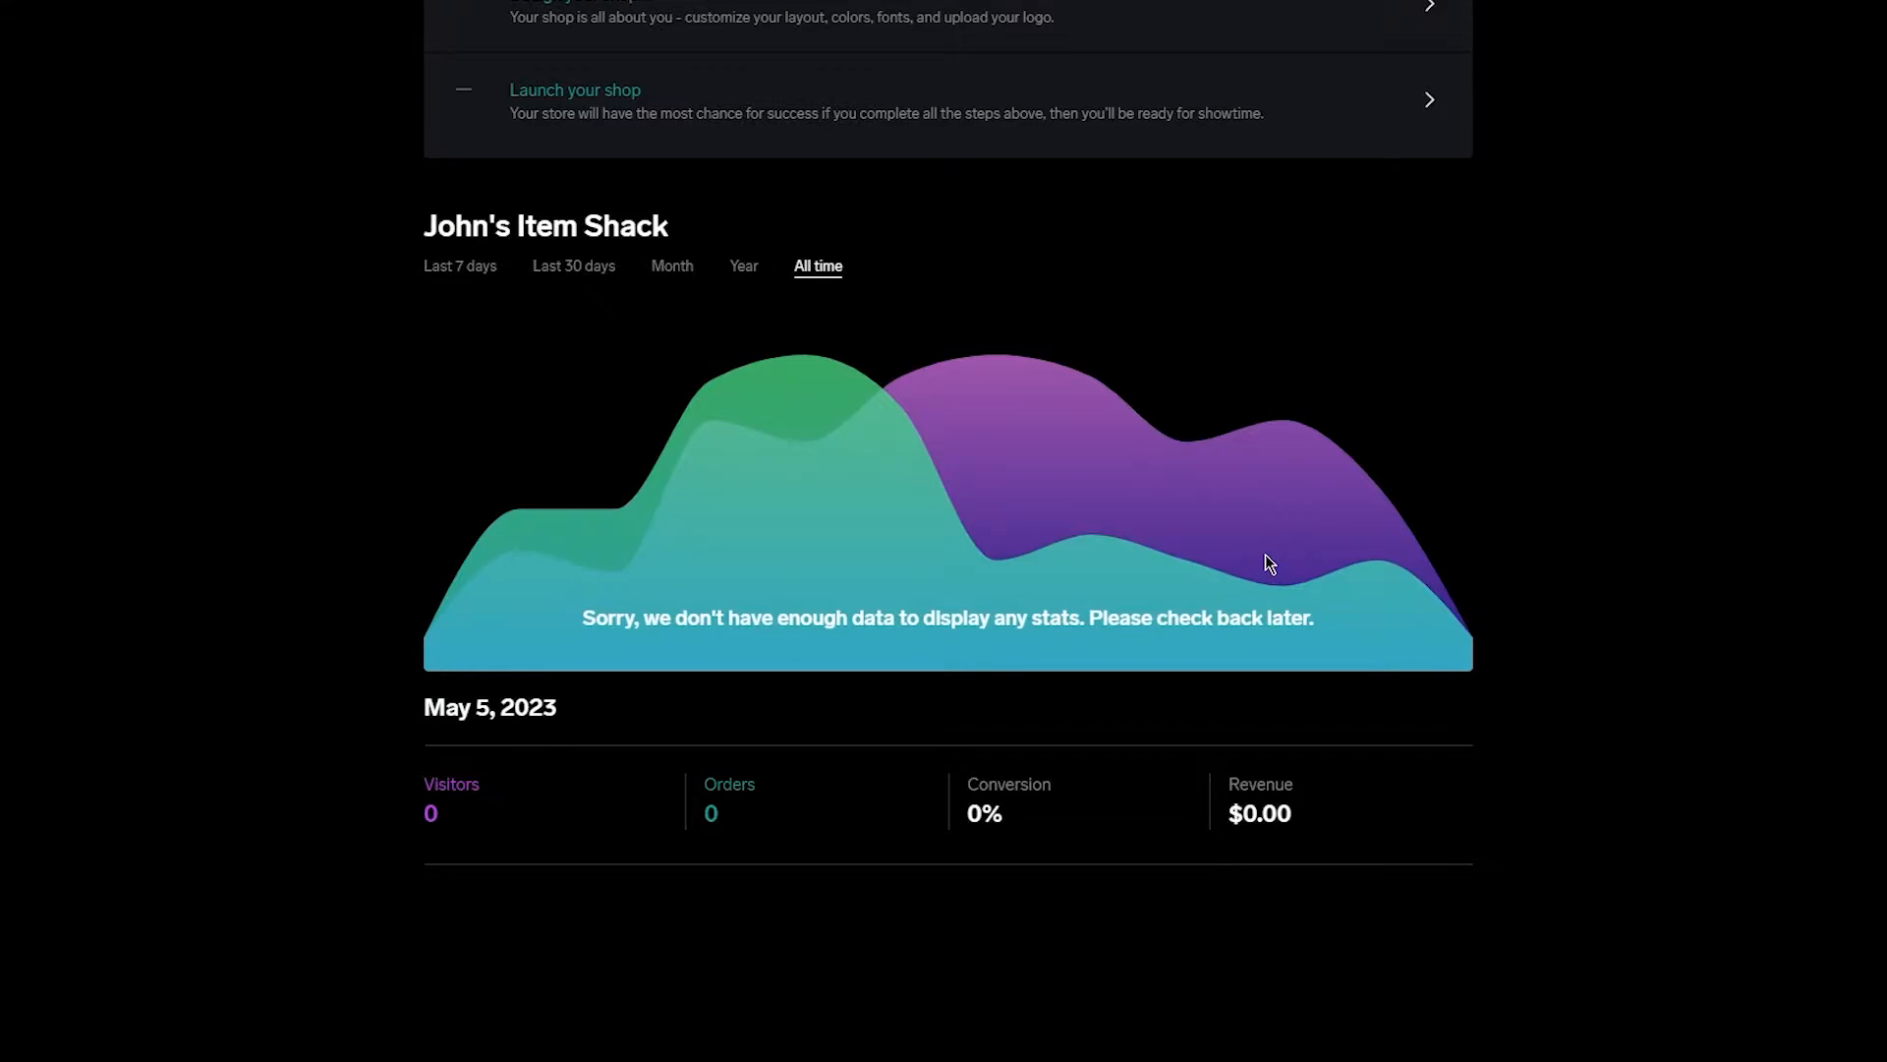
scroll(1267, 562, up, 6)
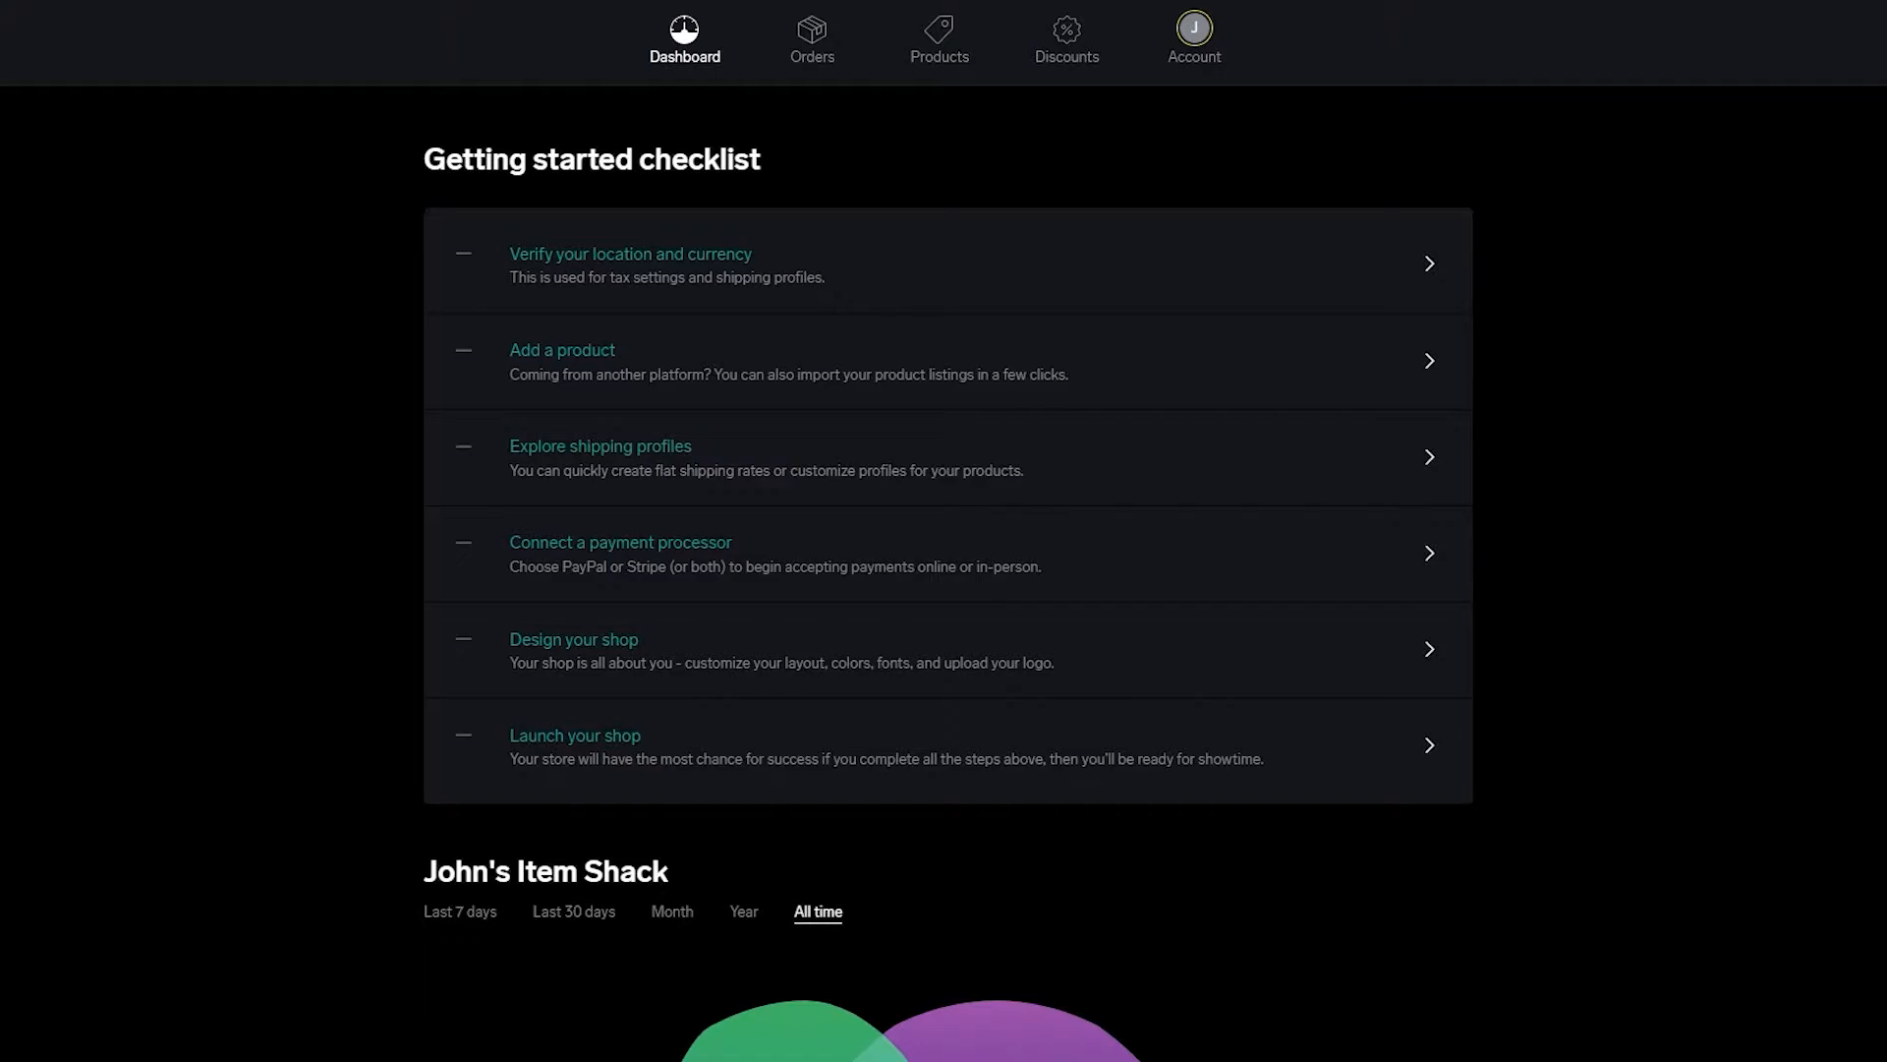
click(819, 35)
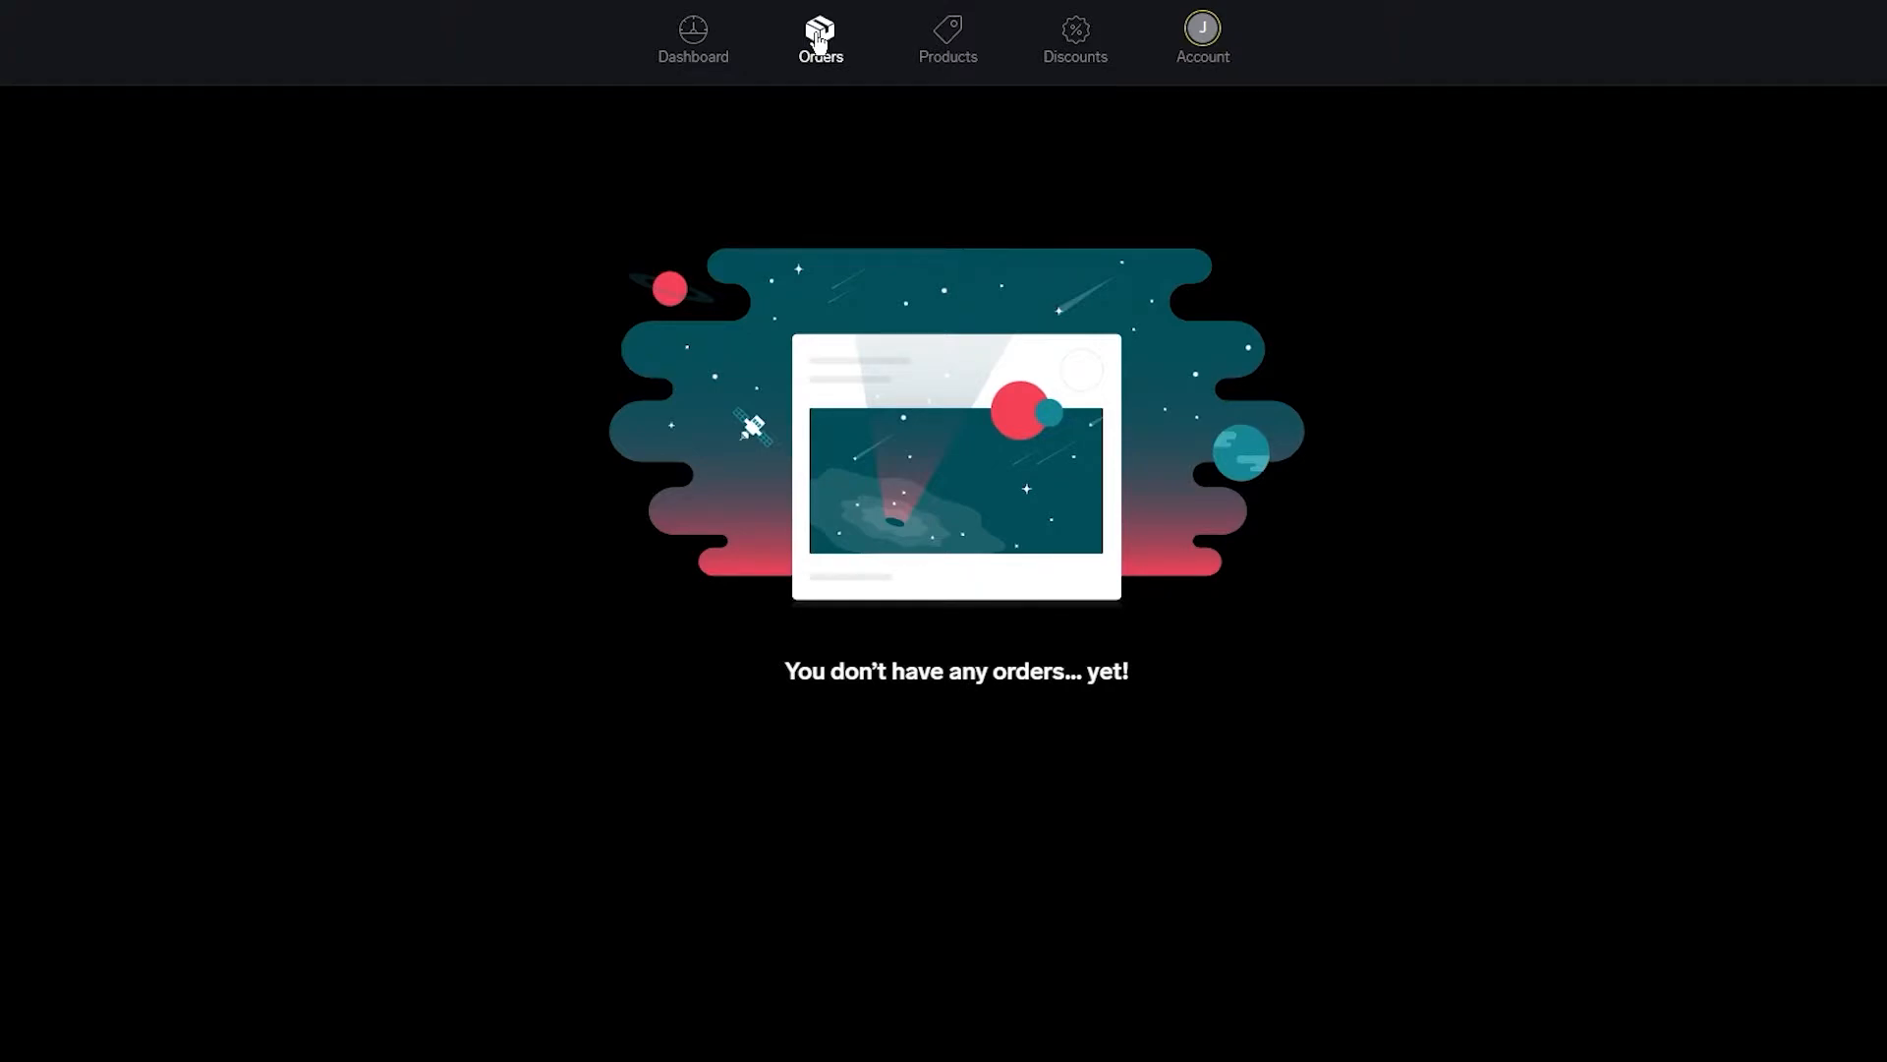
click(979, 39)
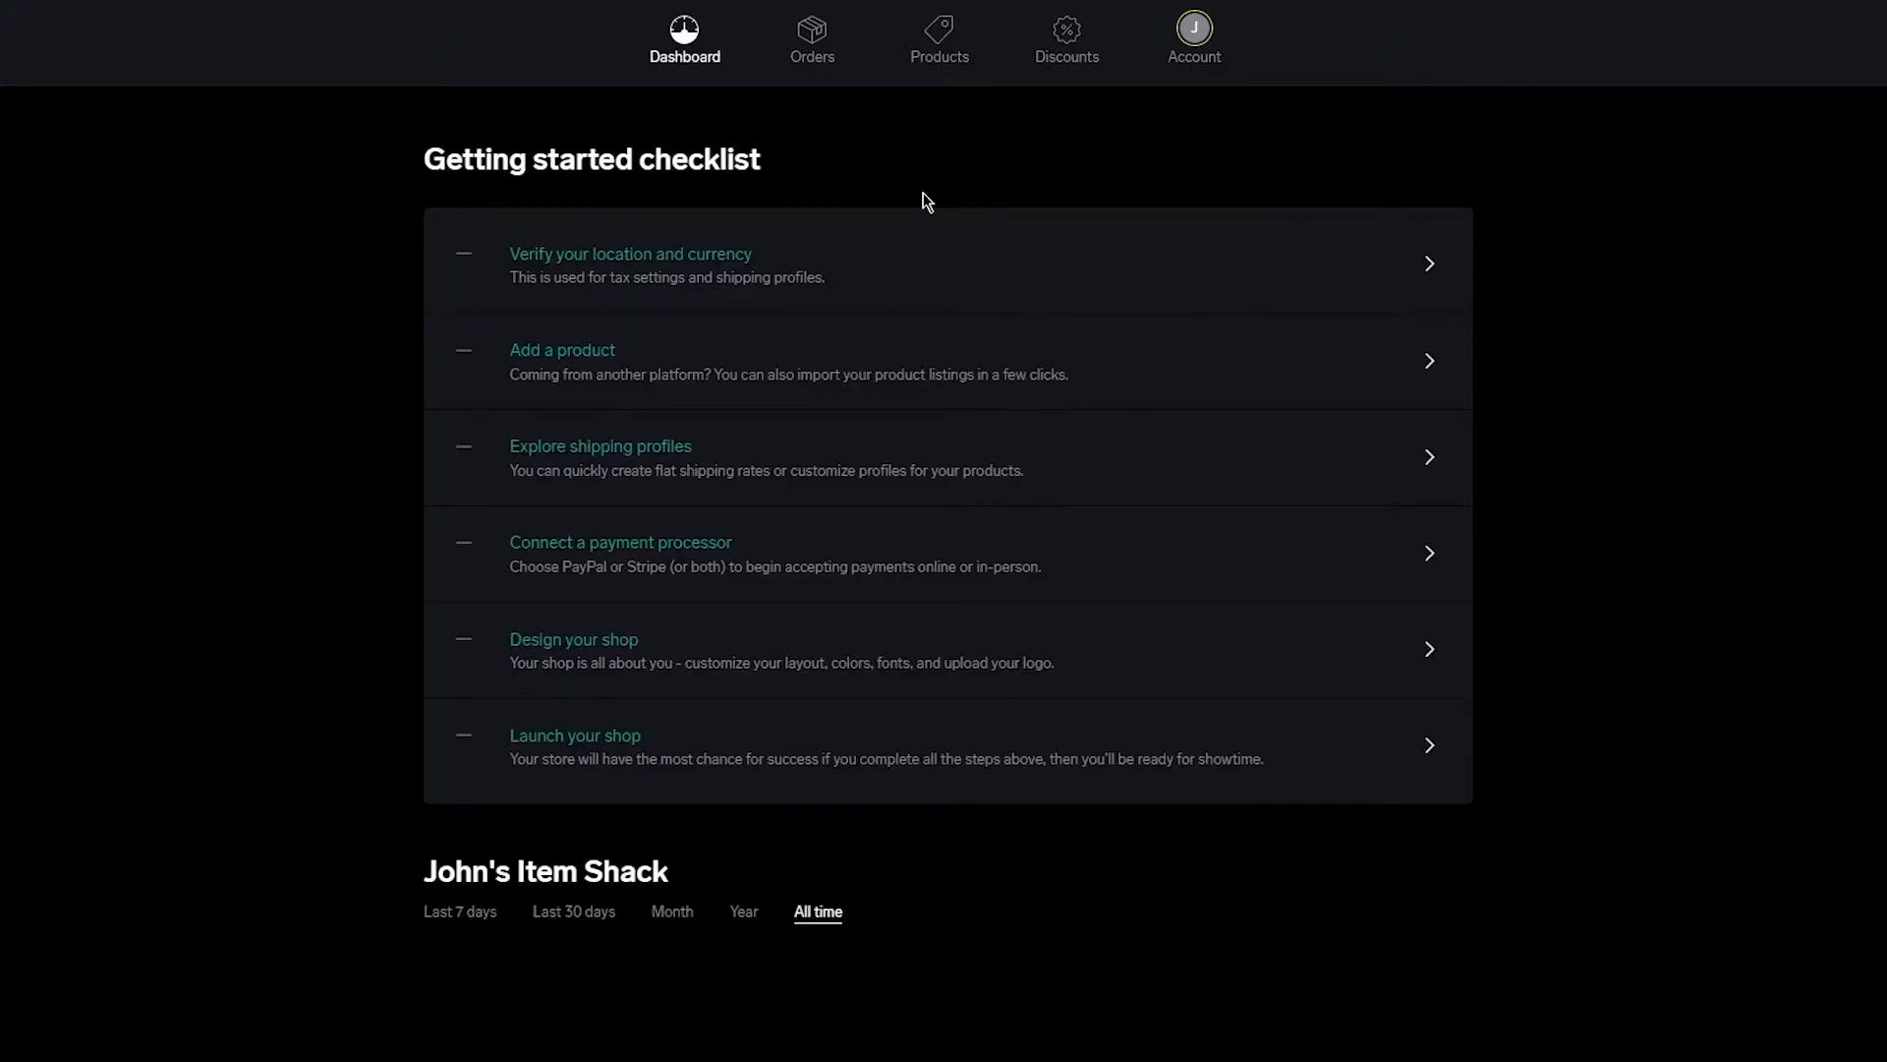
Open the checklist's location and currency task, dismiss the account tour and go to the Location & currency settings
click(899, 268)
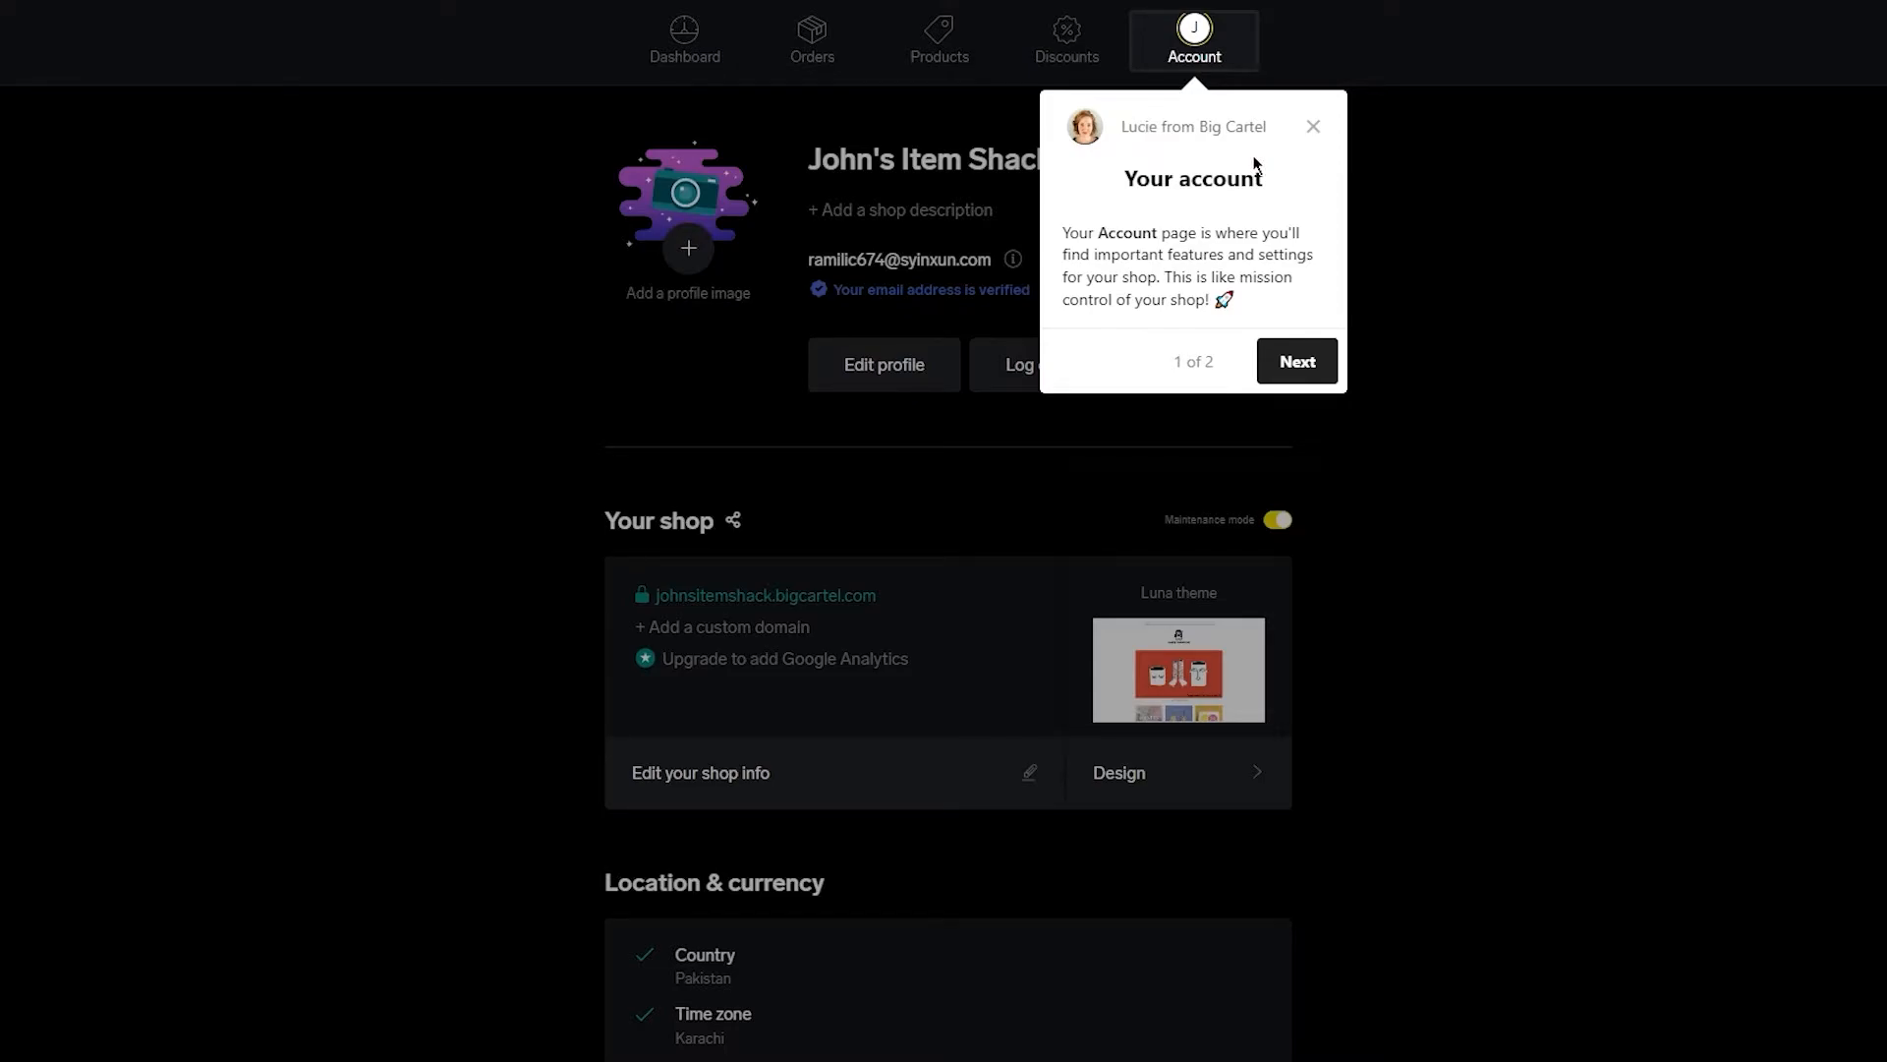
click(1313, 128)
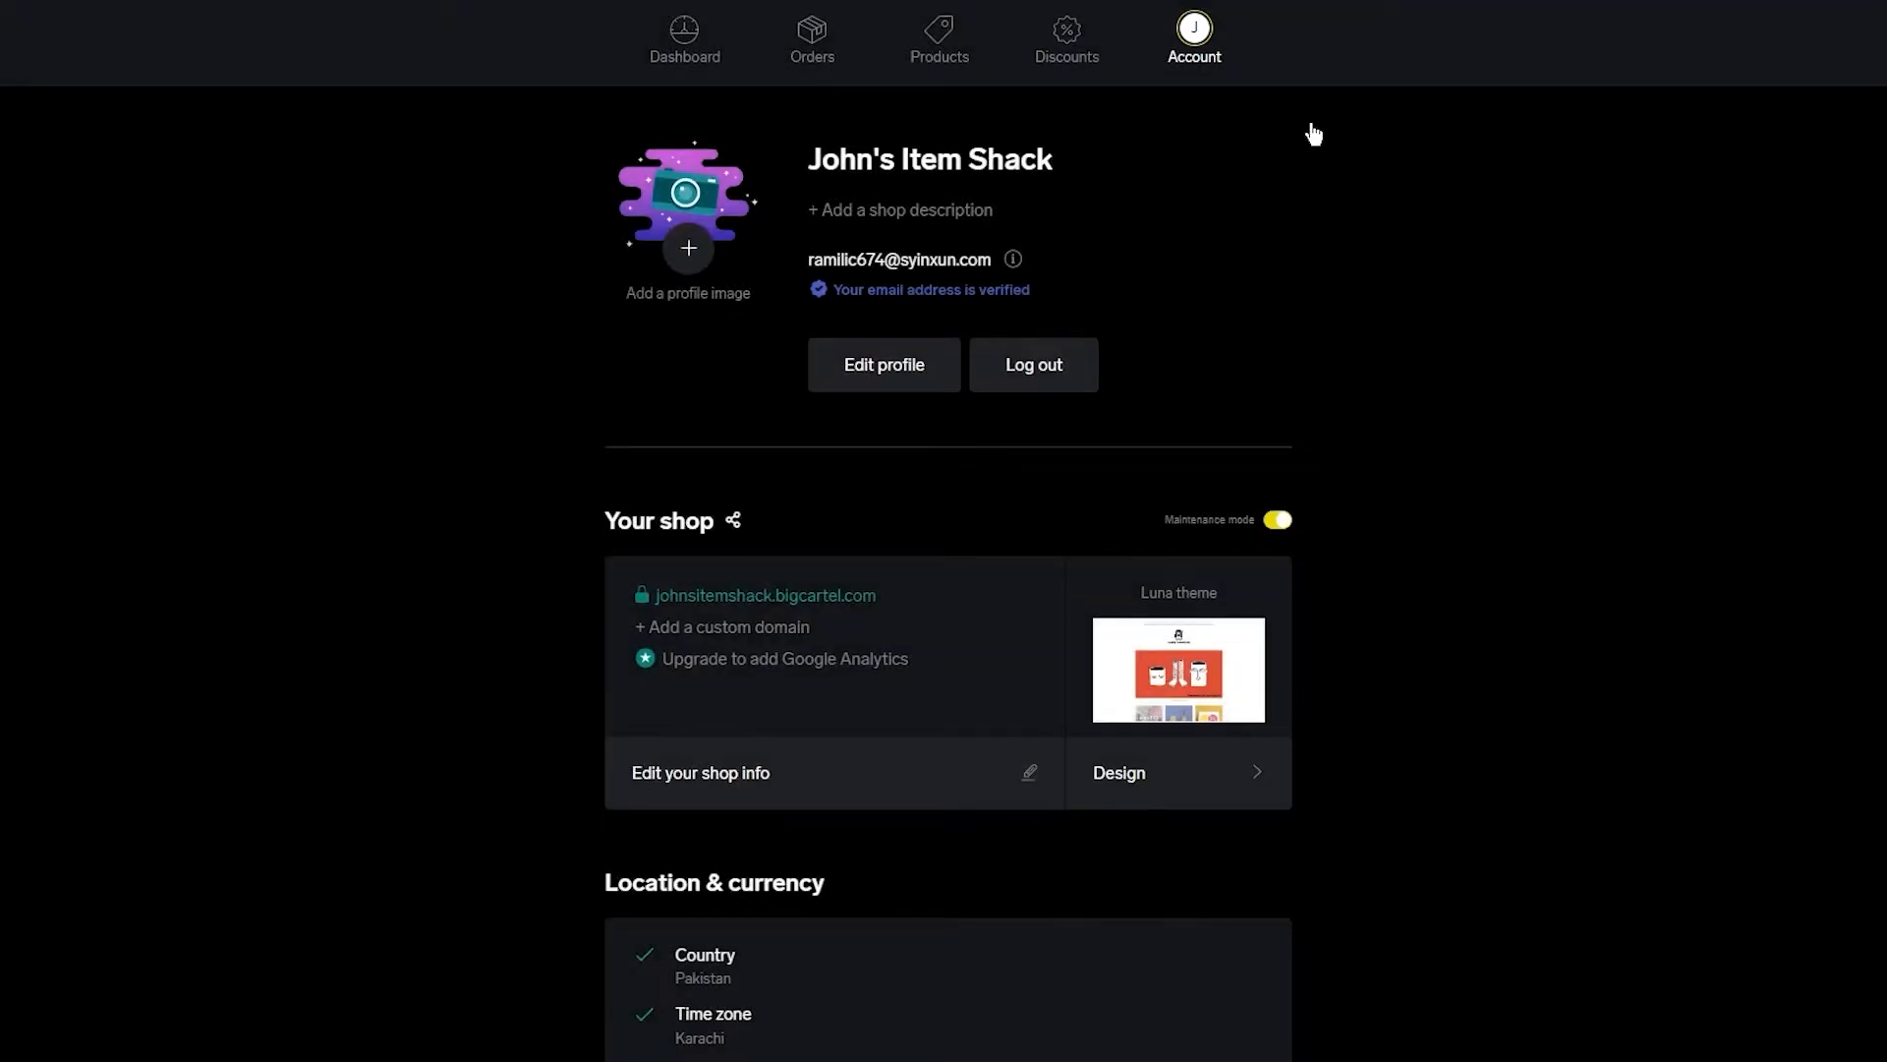
scroll(1284, 400, down, 3)
scroll(1516, 267, up, 3)
scroll(1360, 628, down, 3)
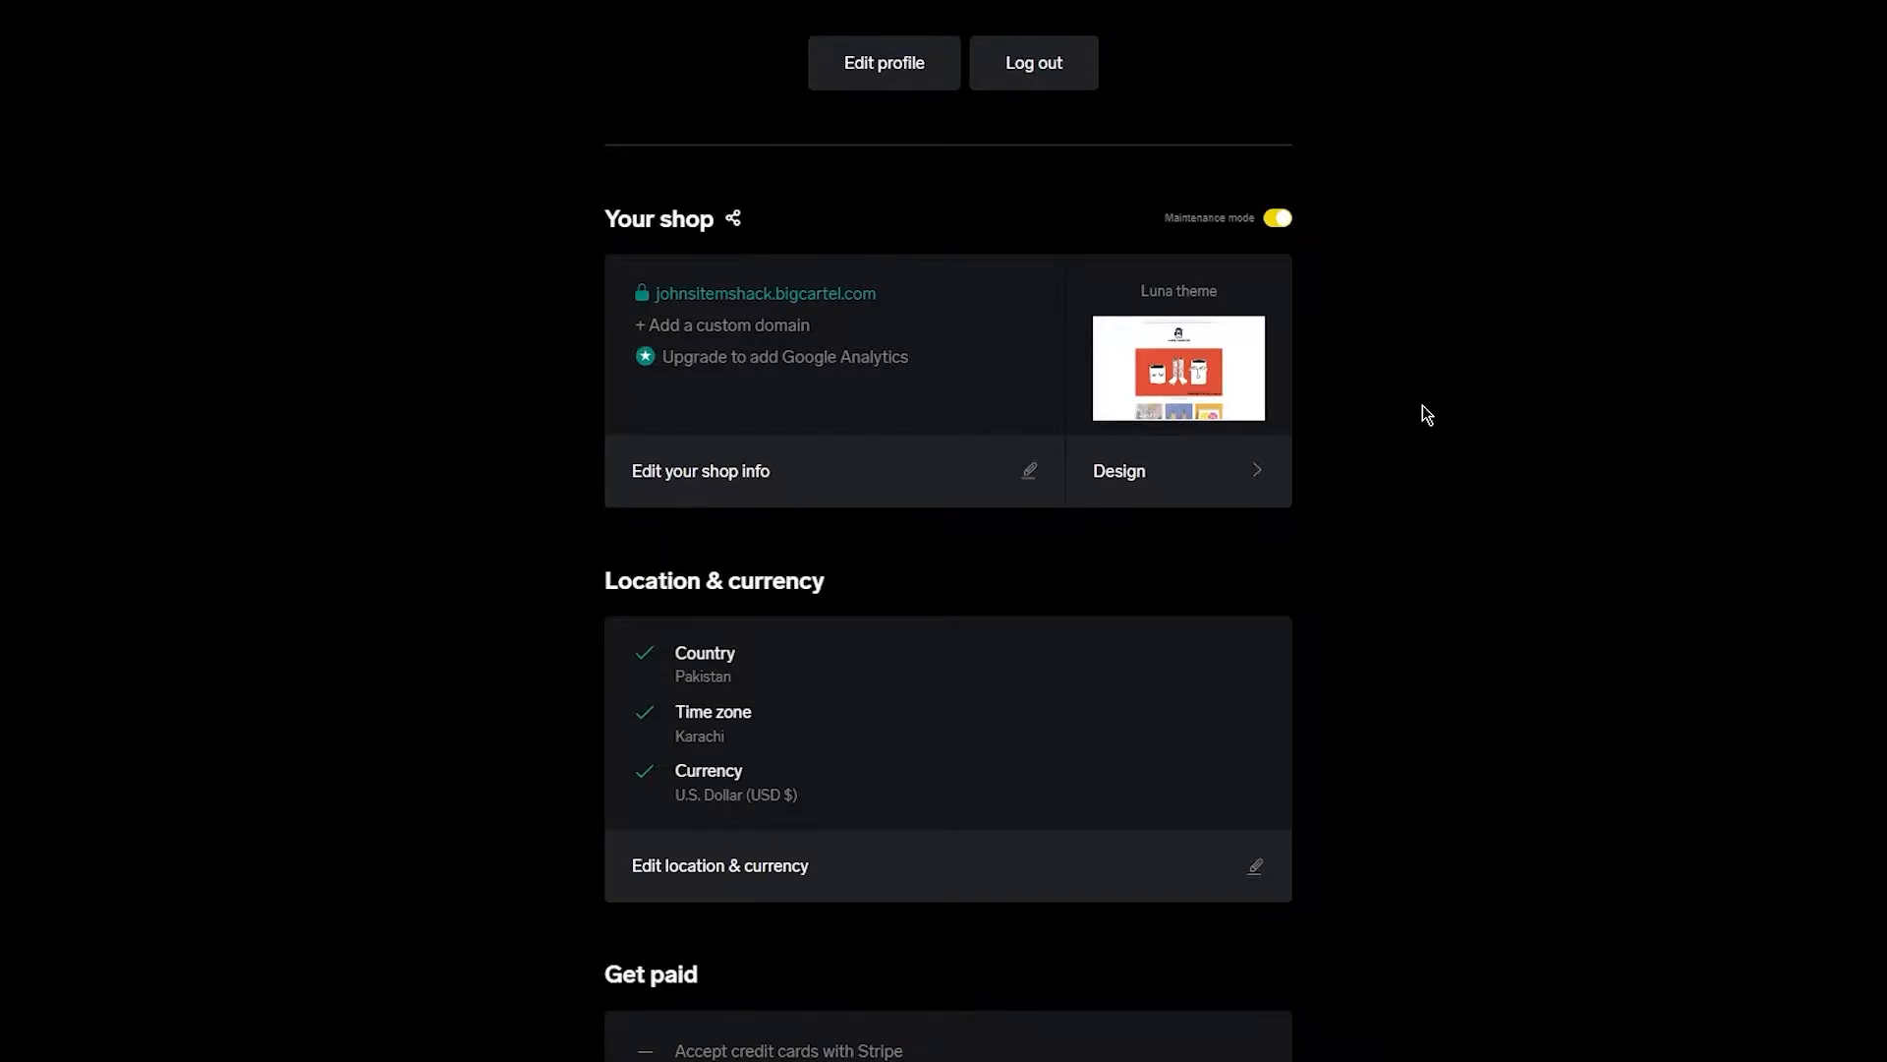
scroll(1423, 408, down, 3)
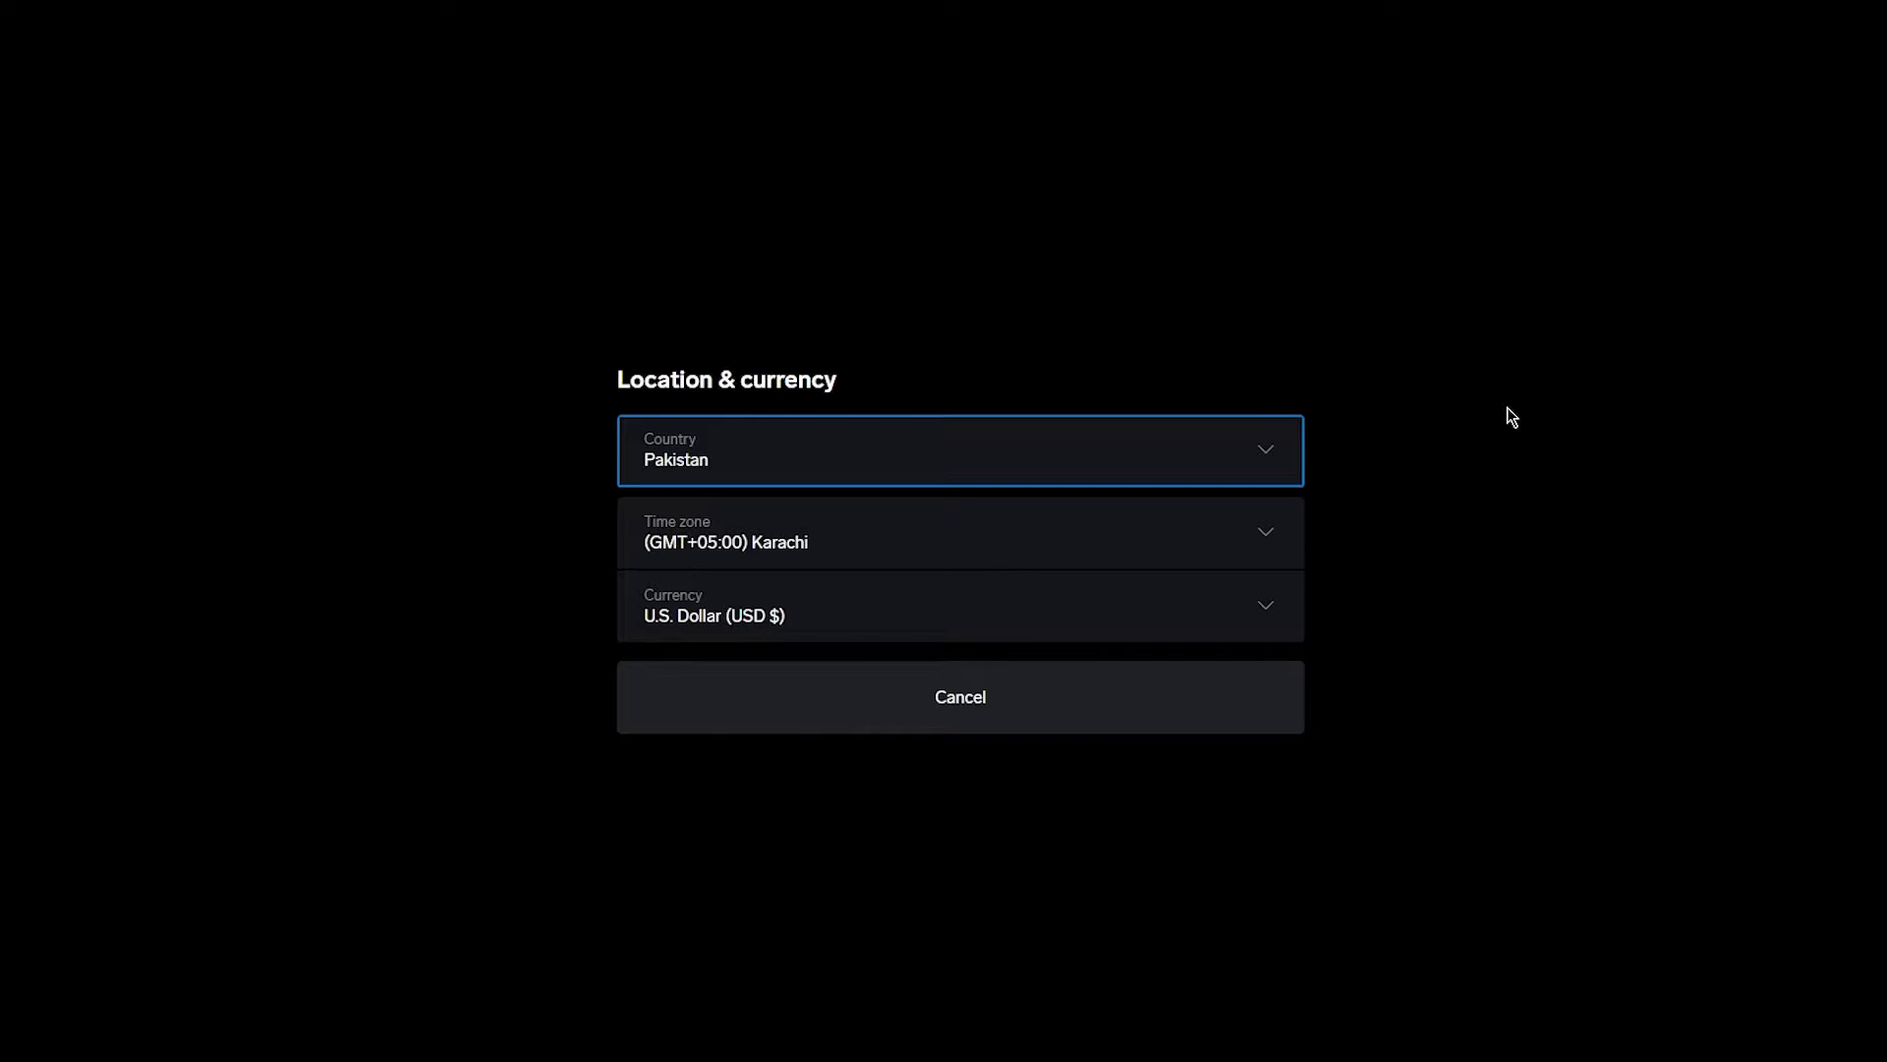
Check the country and time zone choices, and select U.S. Dollar (USD $) as the shop currency
click(1243, 434)
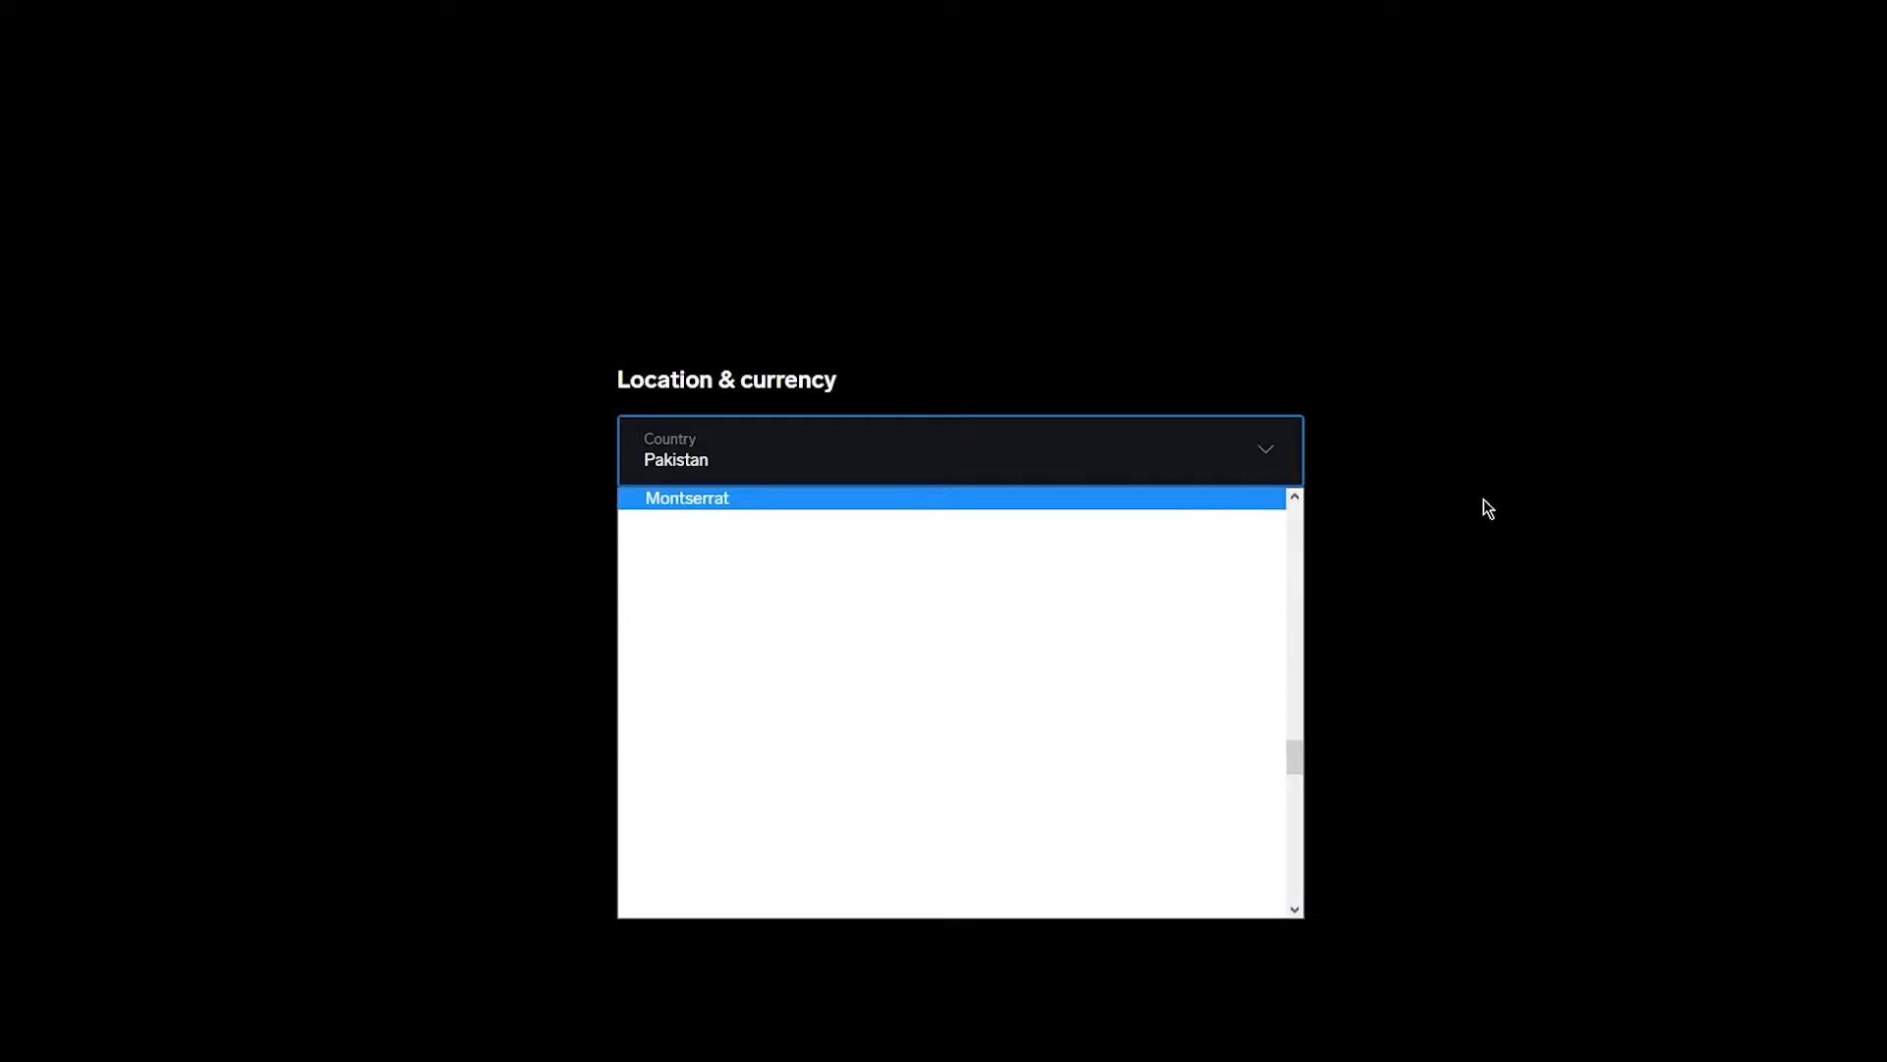
click(1478, 580)
click(1071, 540)
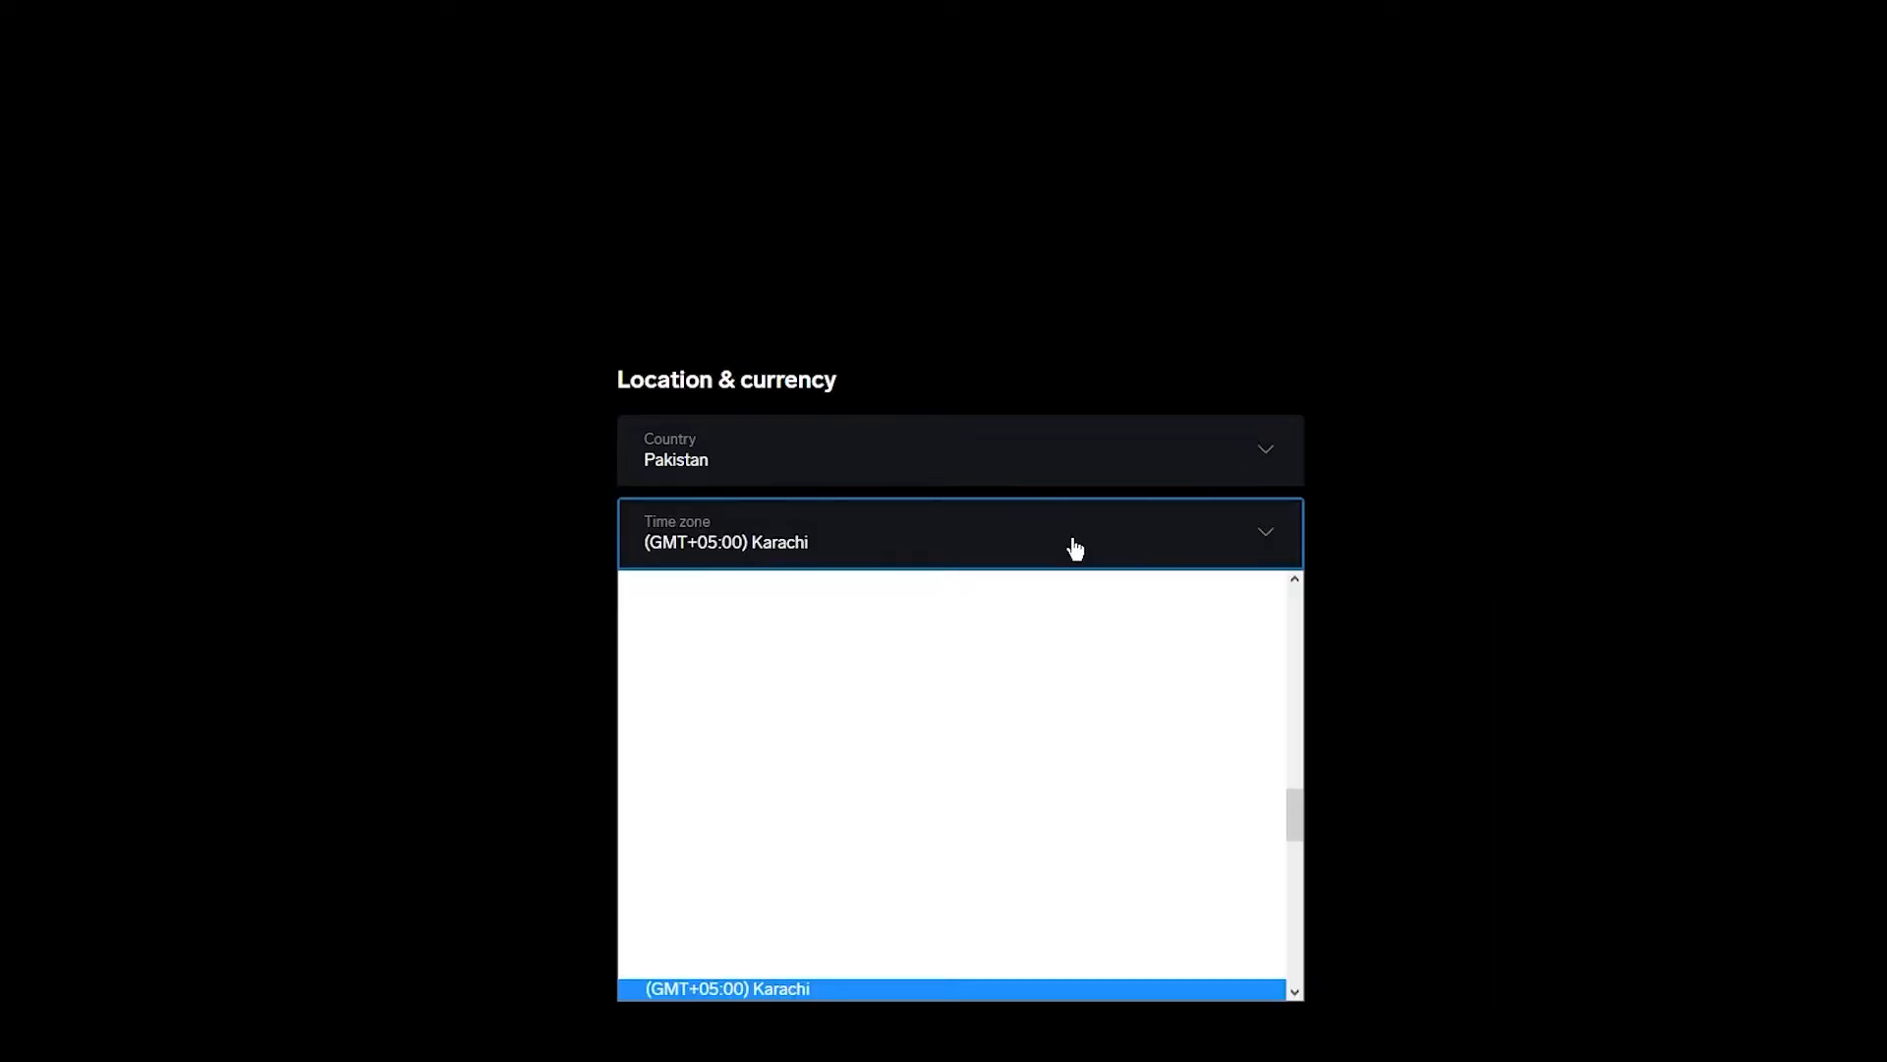
click(1074, 548)
click(837, 616)
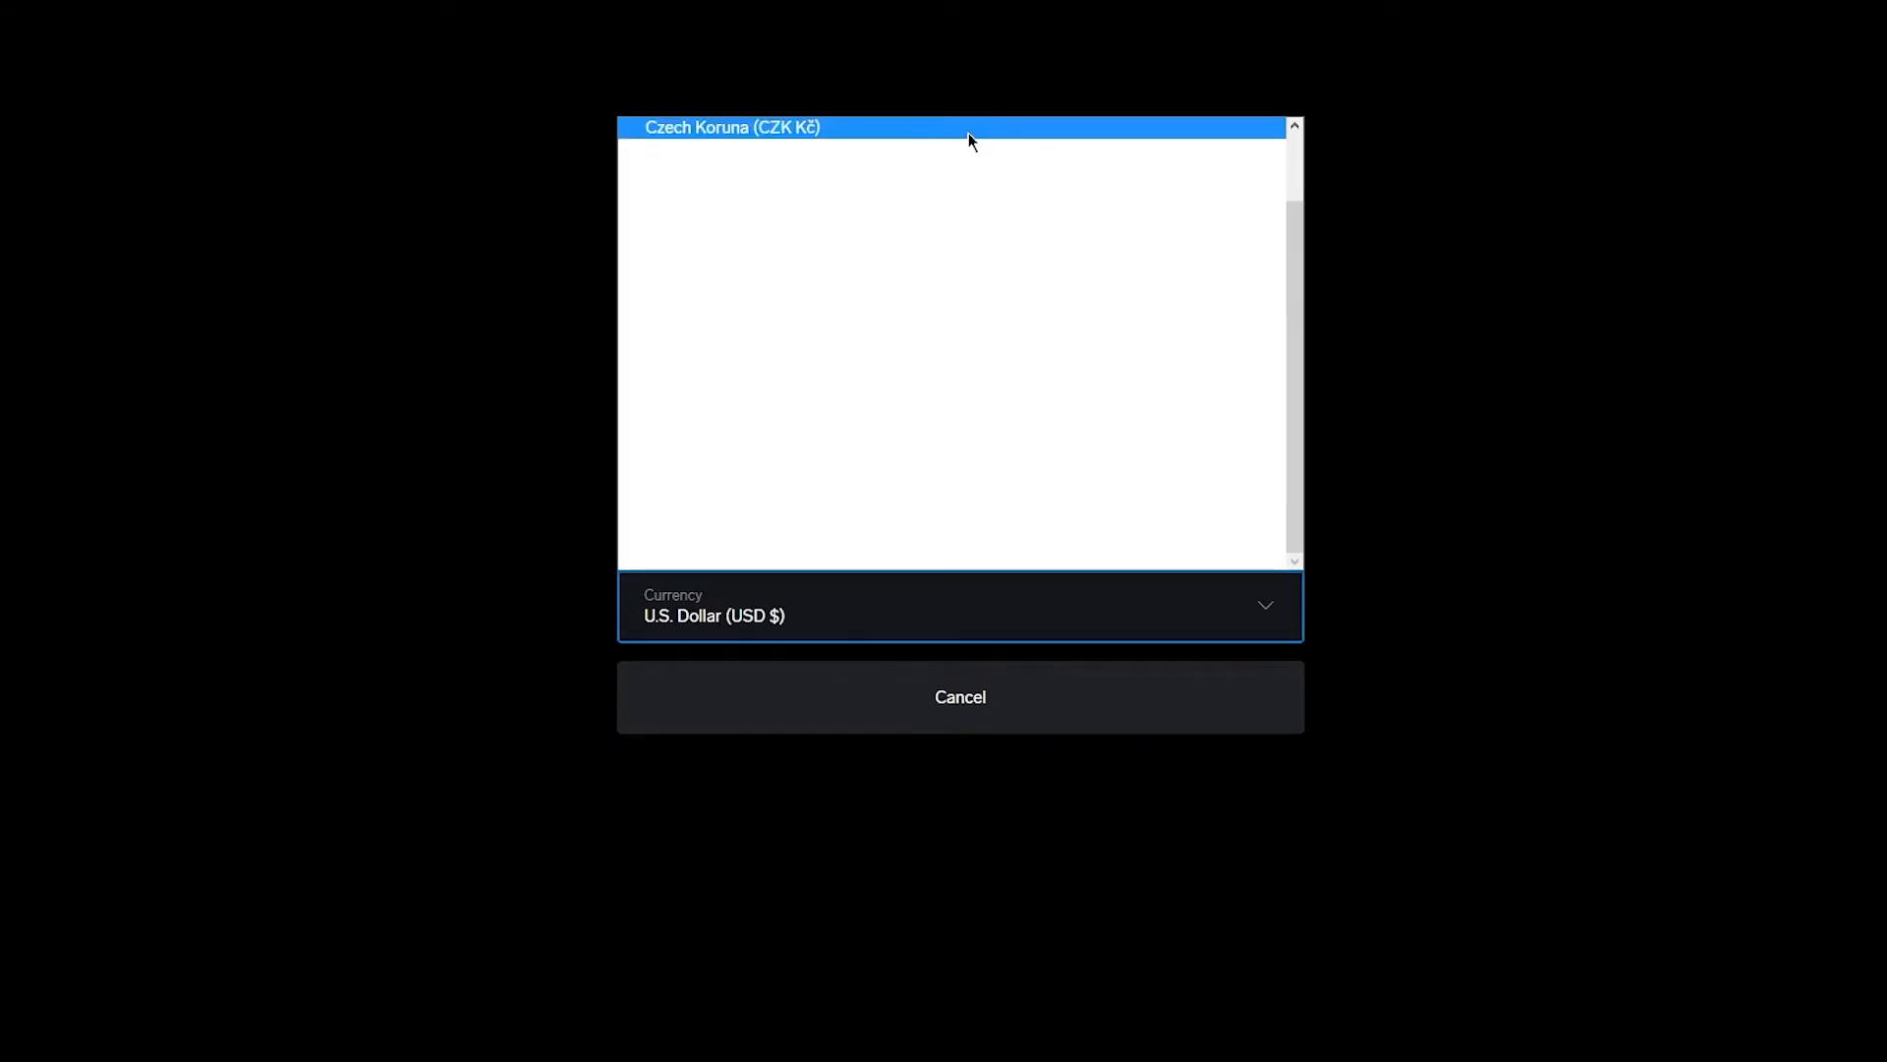
scroll(969, 132, up, 2)
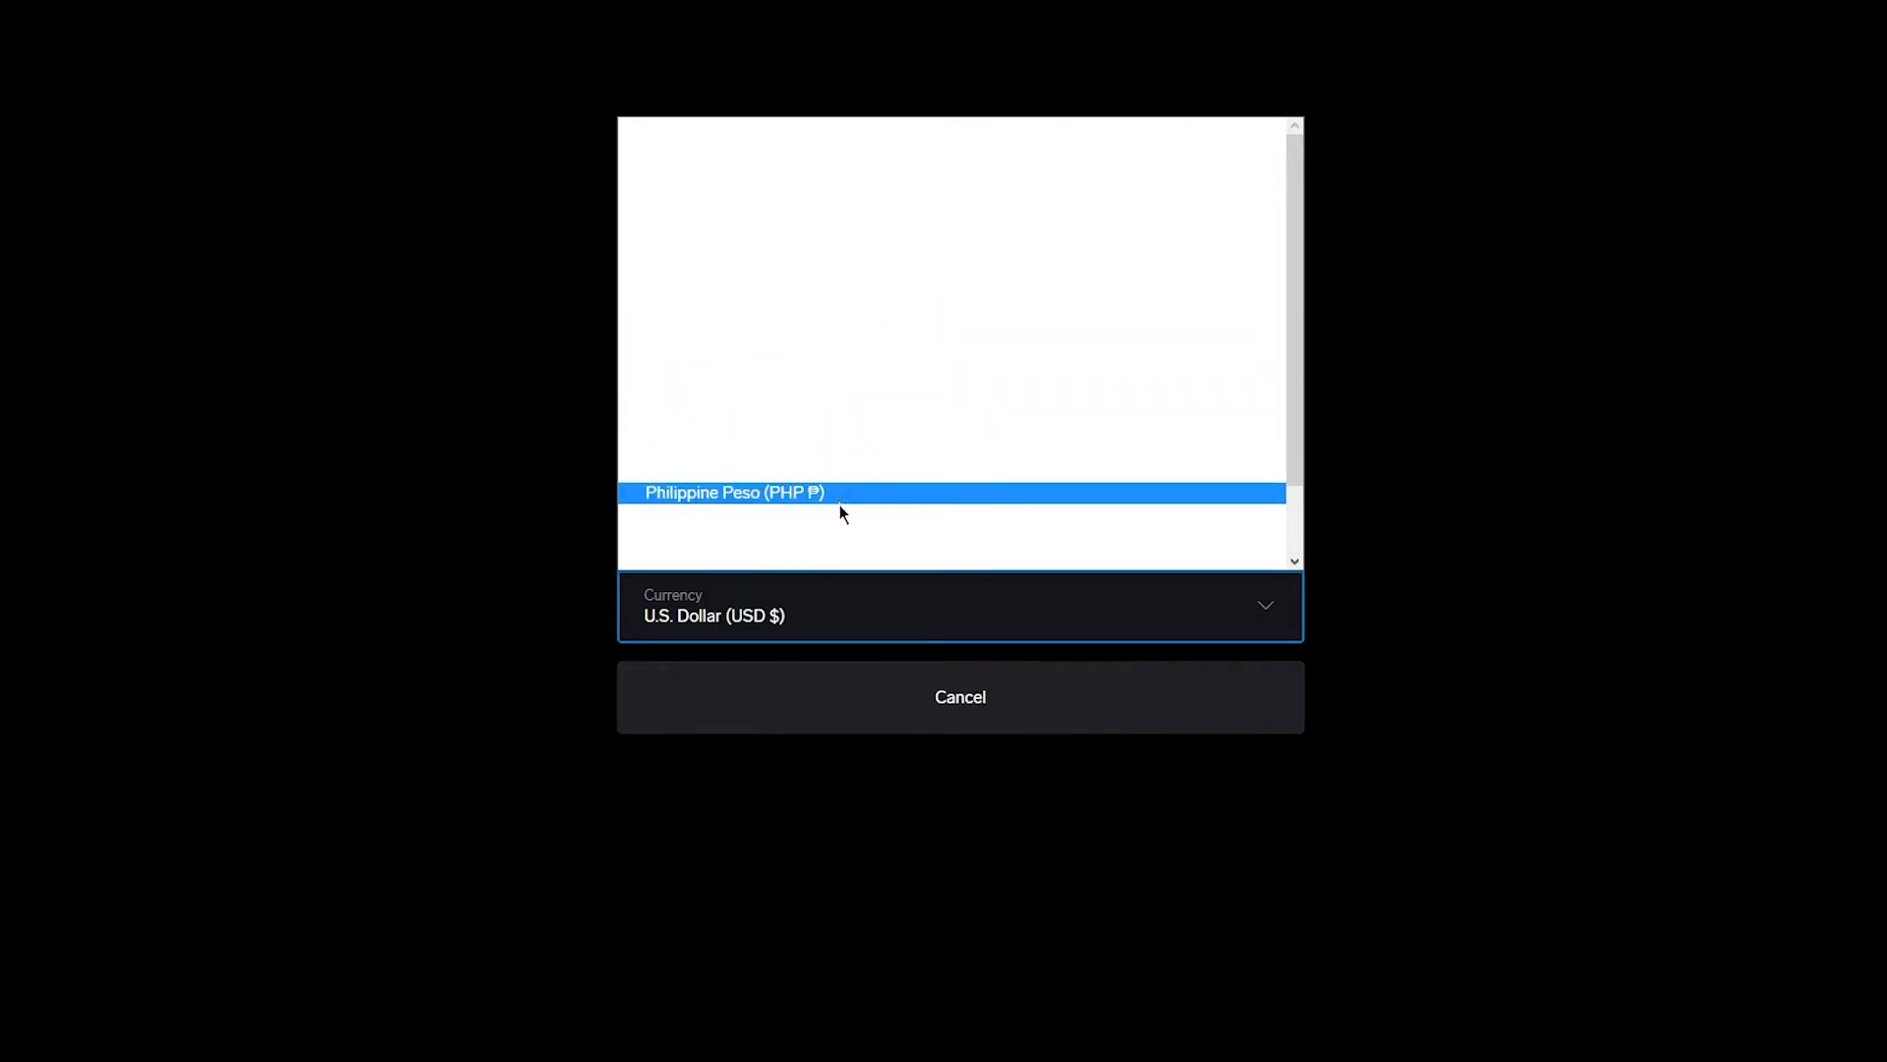
scroll(834, 510, down, 2)
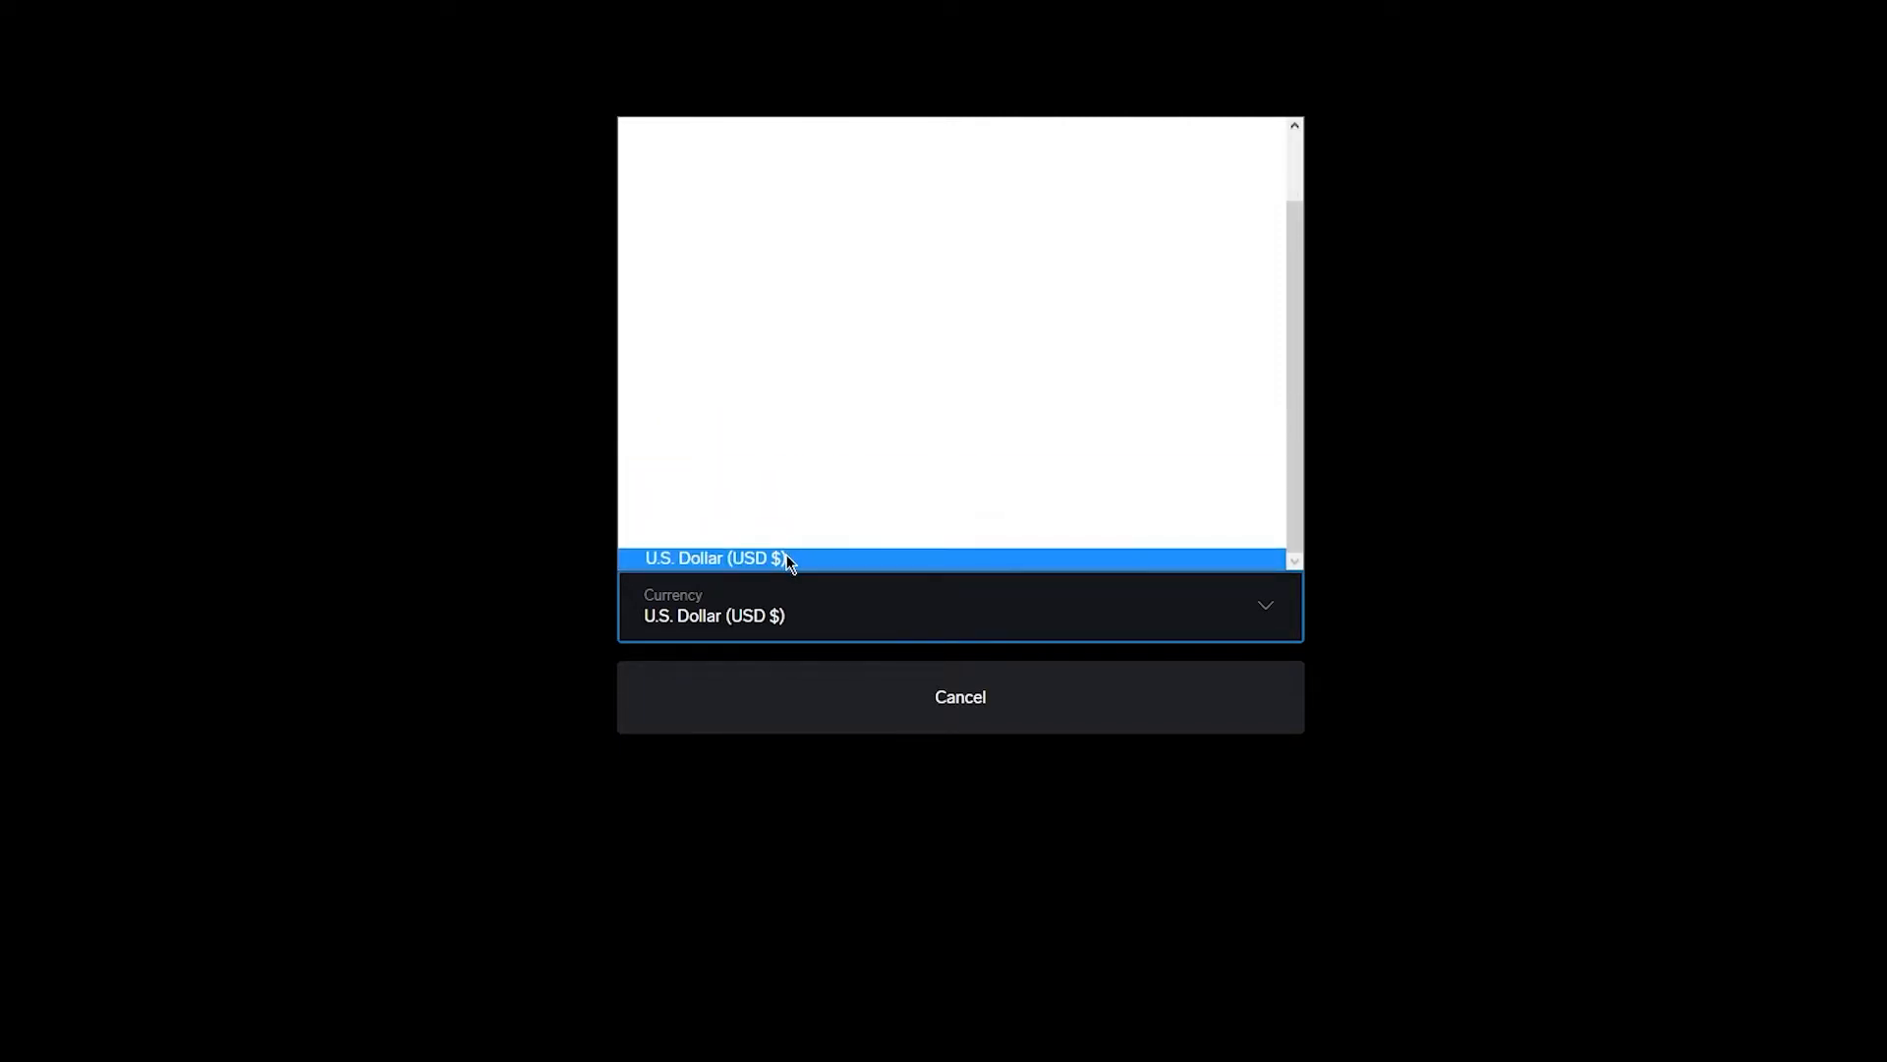
click(787, 557)
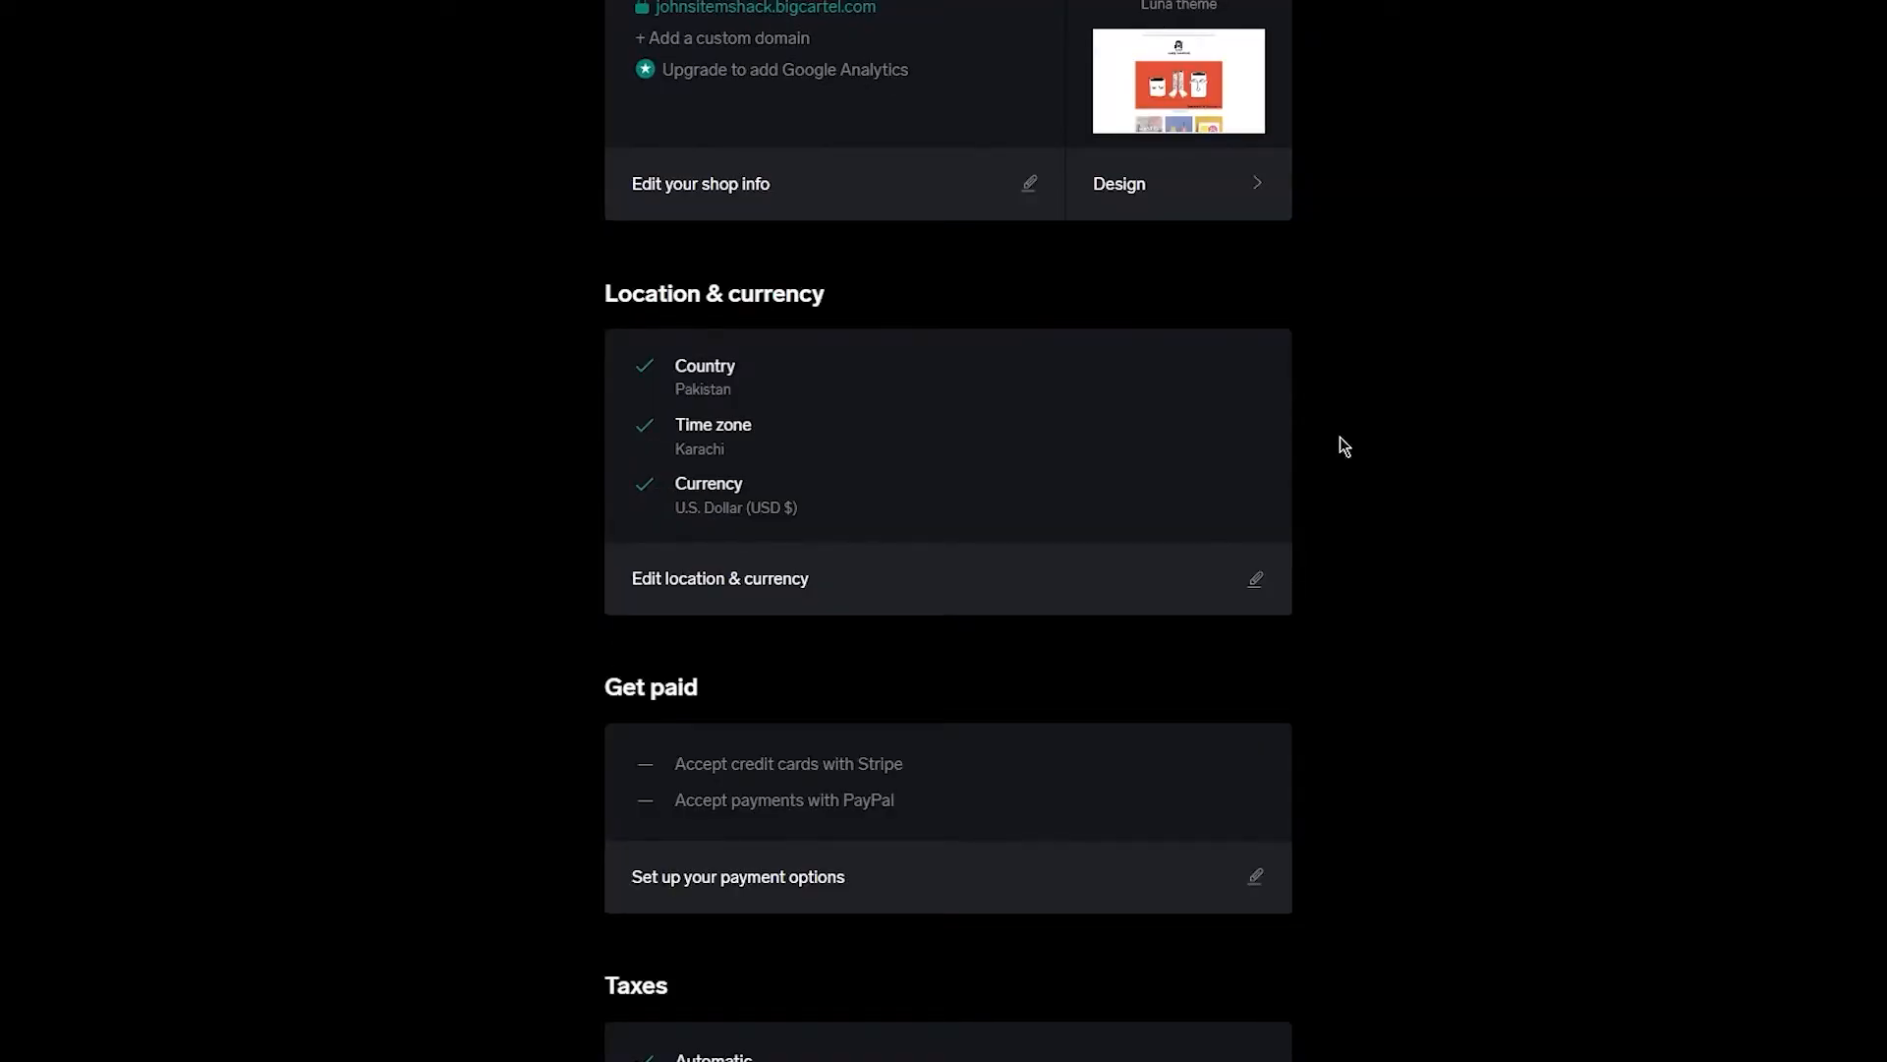
Return to the dashboard and open the Add a product task from the getting started checklist
scroll(1341, 437, down, 2)
scroll(1341, 437, up, 8)
click(726, 41)
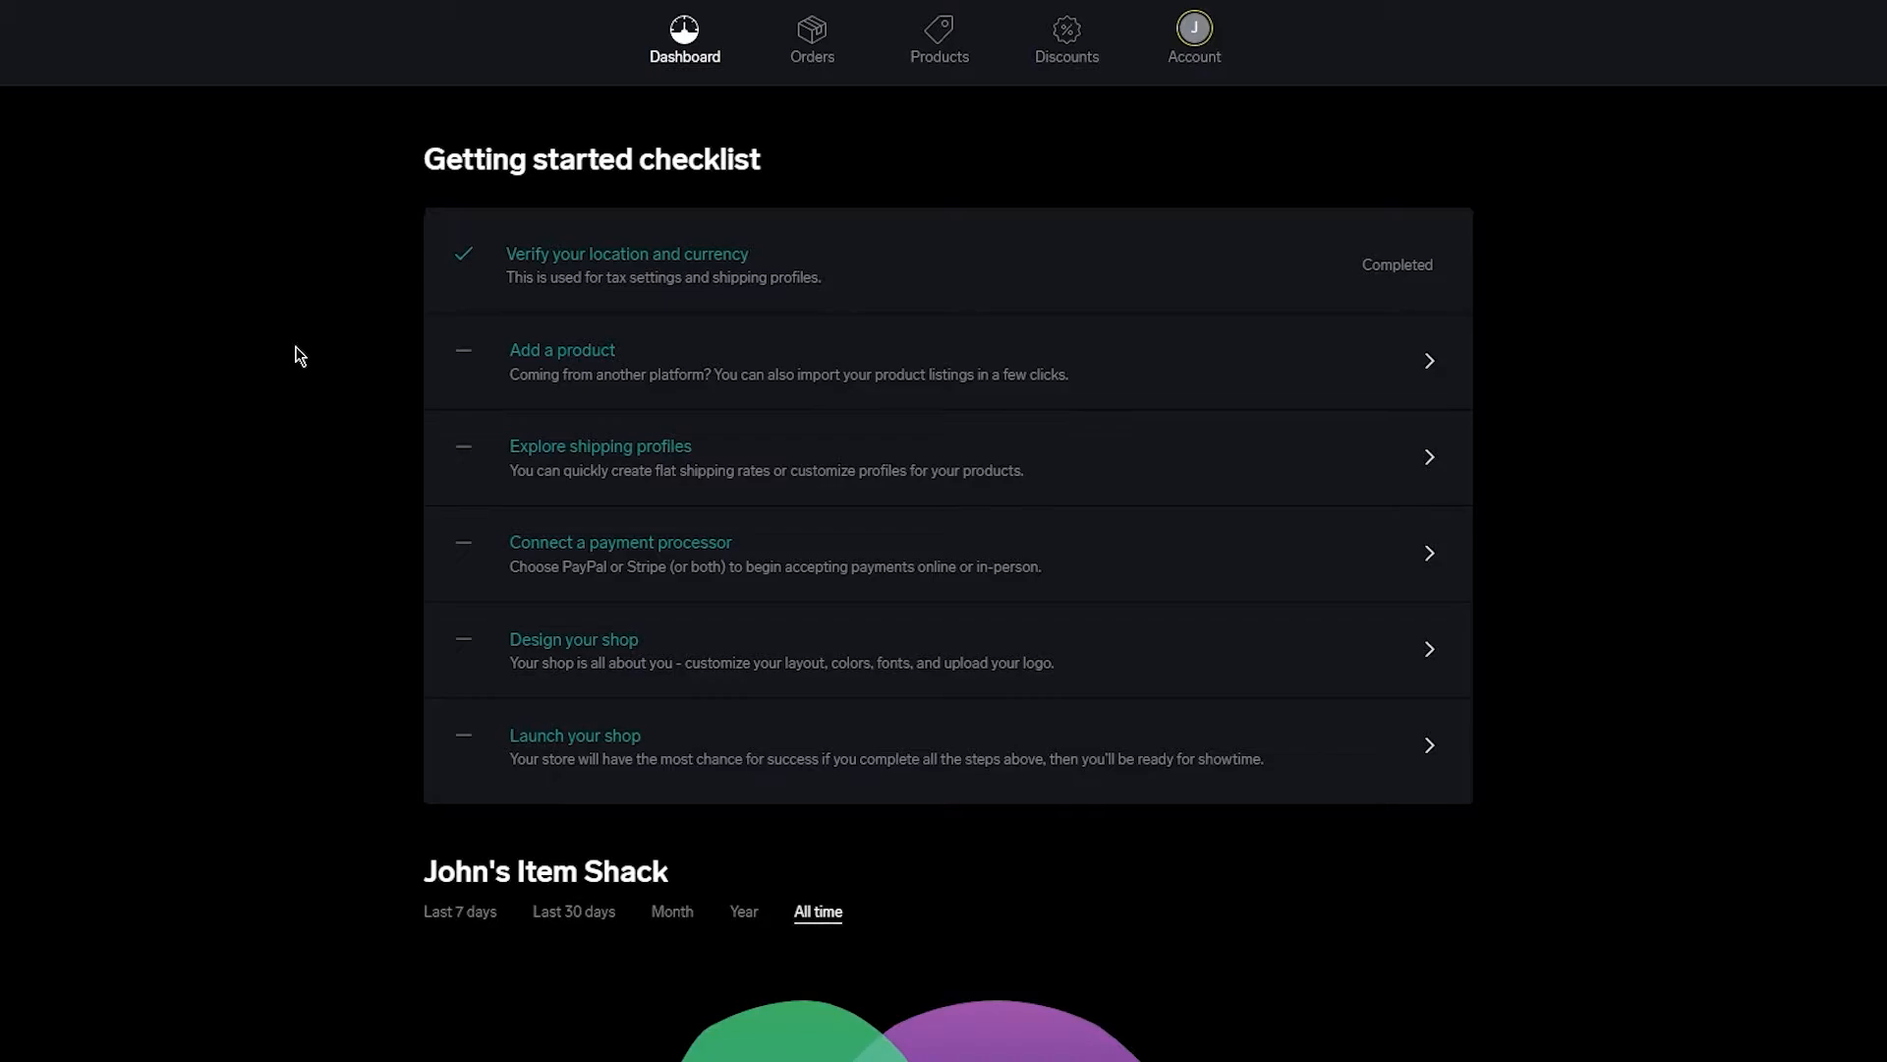
click(799, 377)
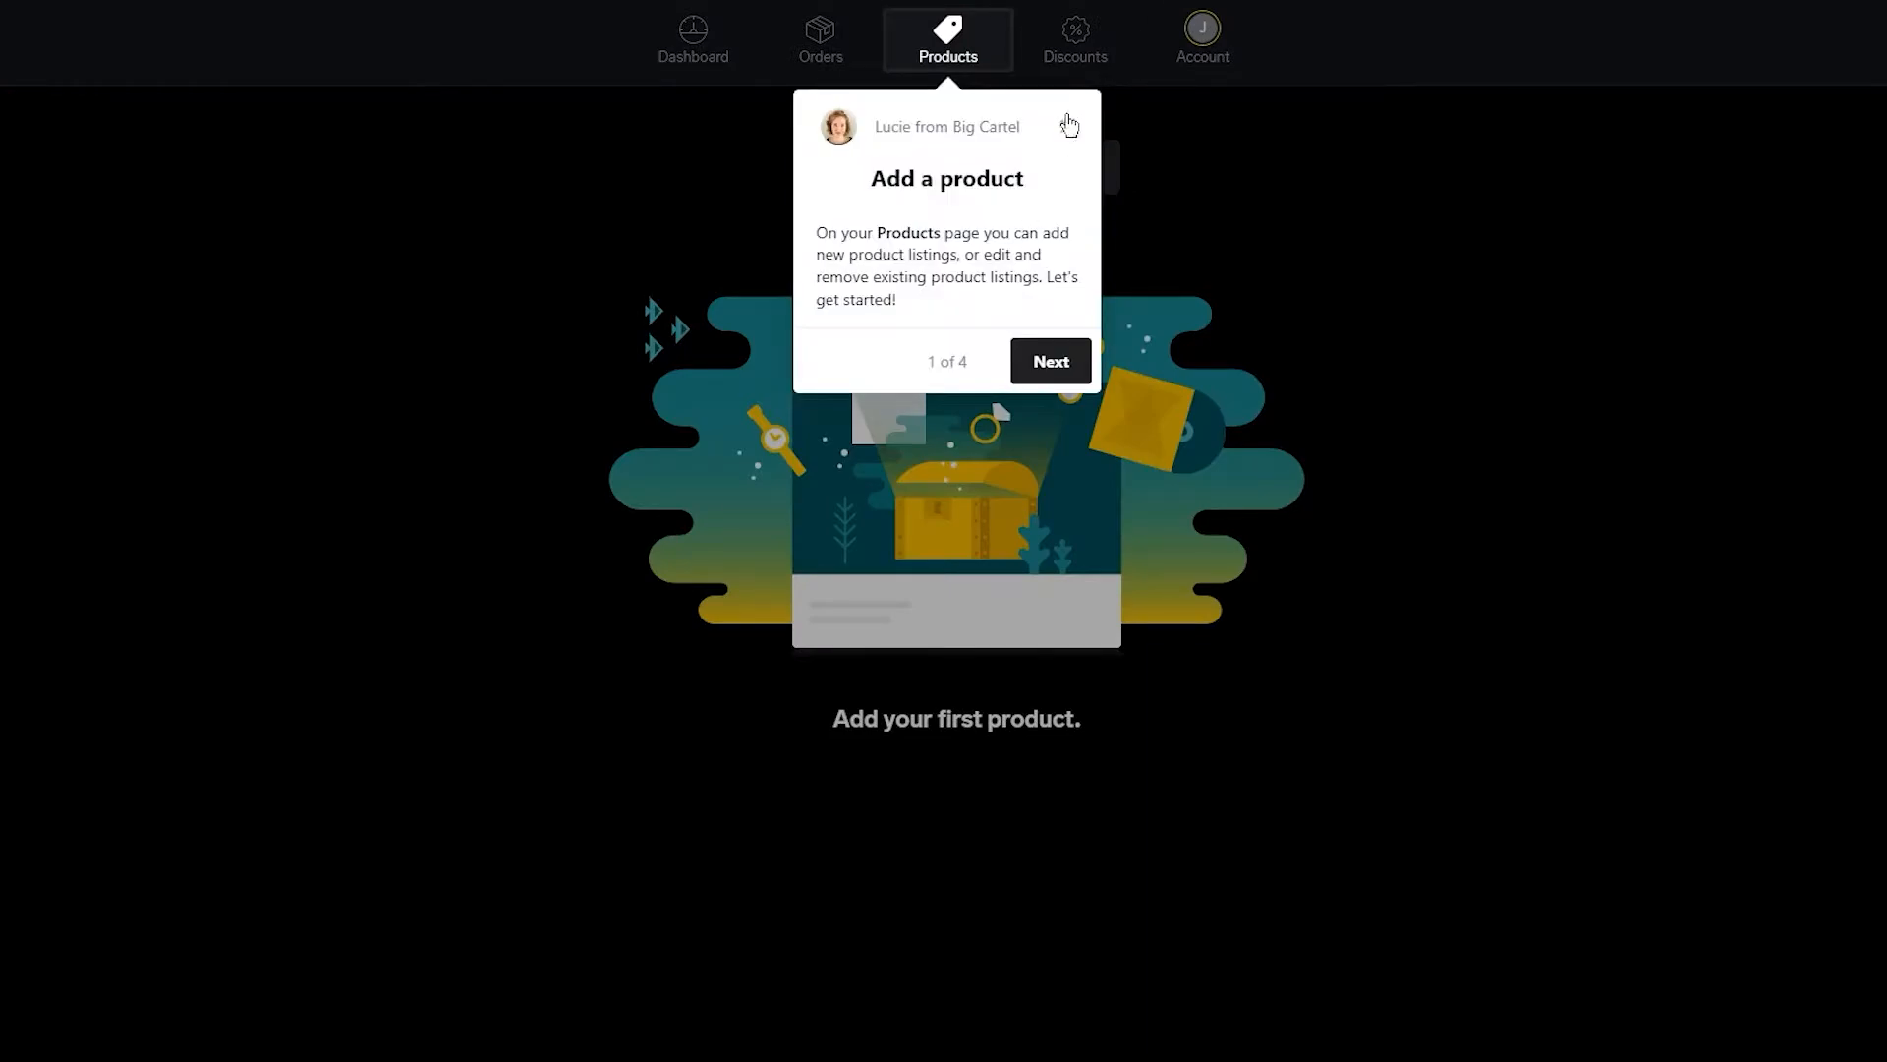
Dismiss the Add a product tour, open the Import products dialog and try to start a CSV import
click(1066, 124)
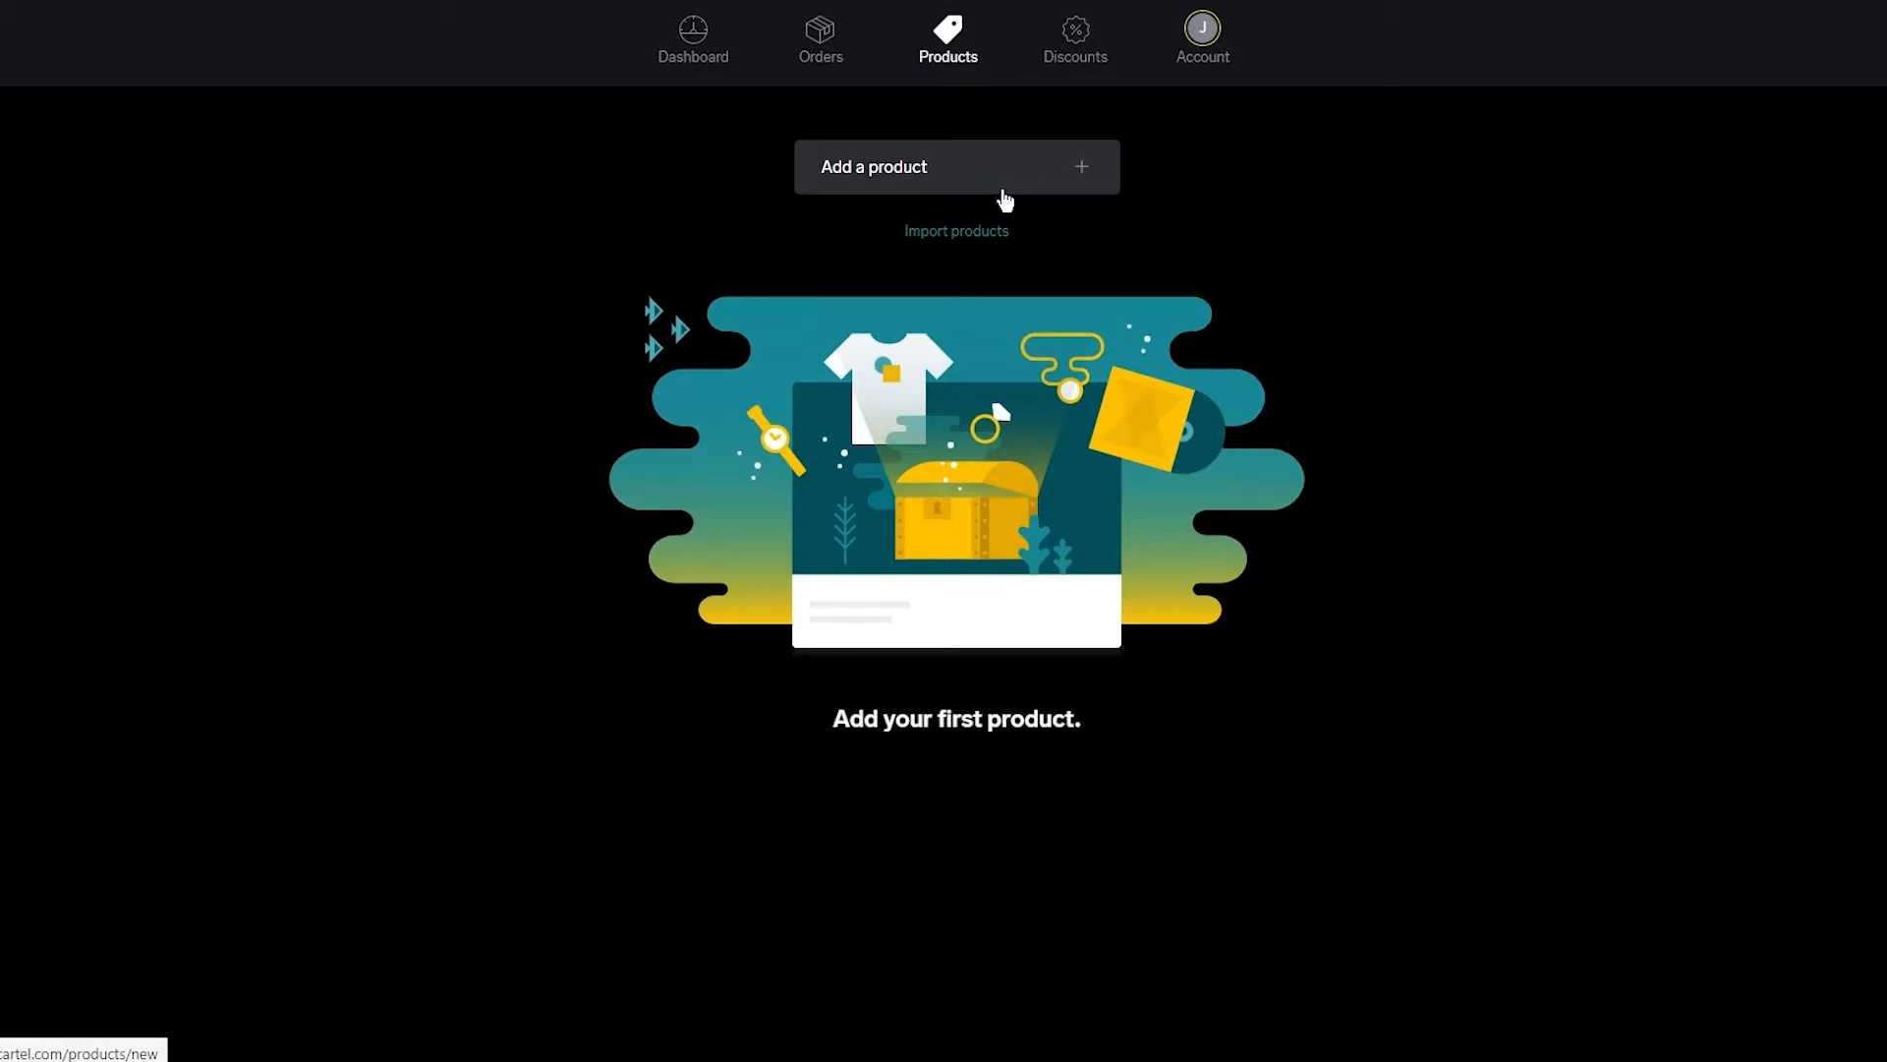
click(950, 236)
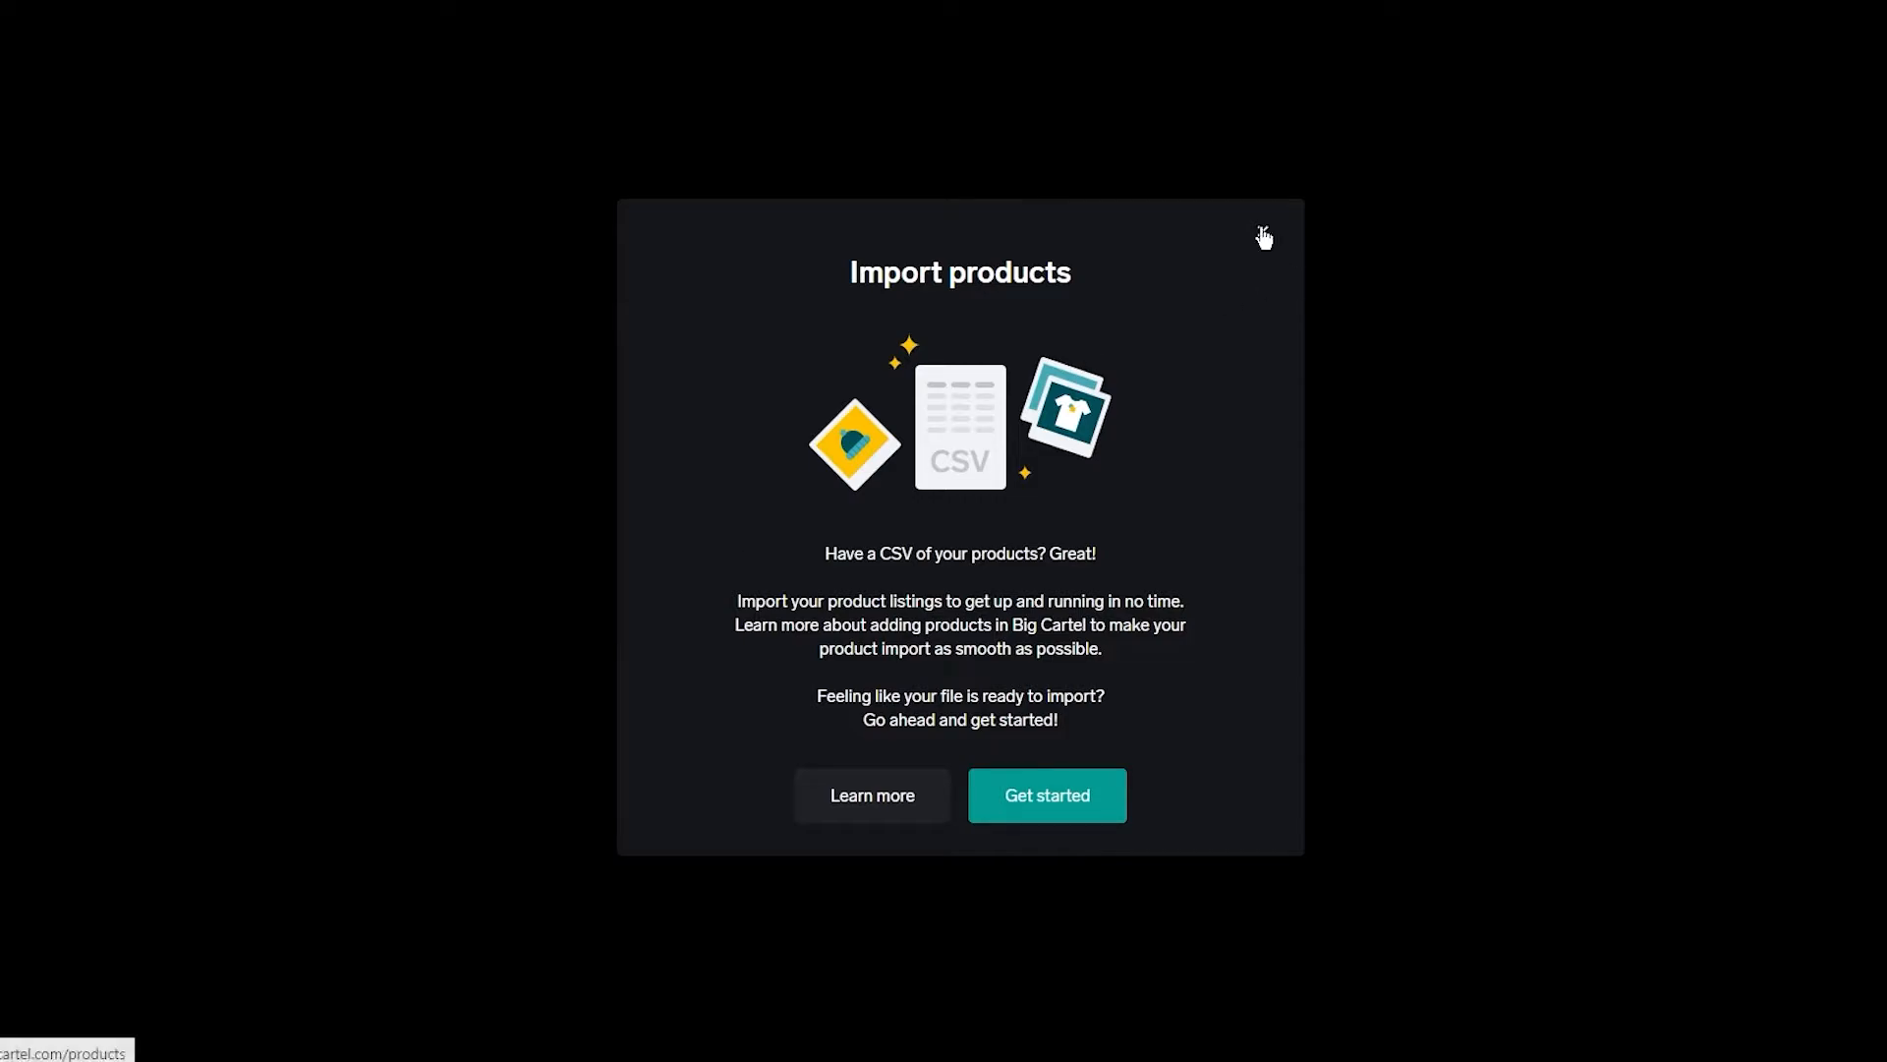
click(1048, 812)
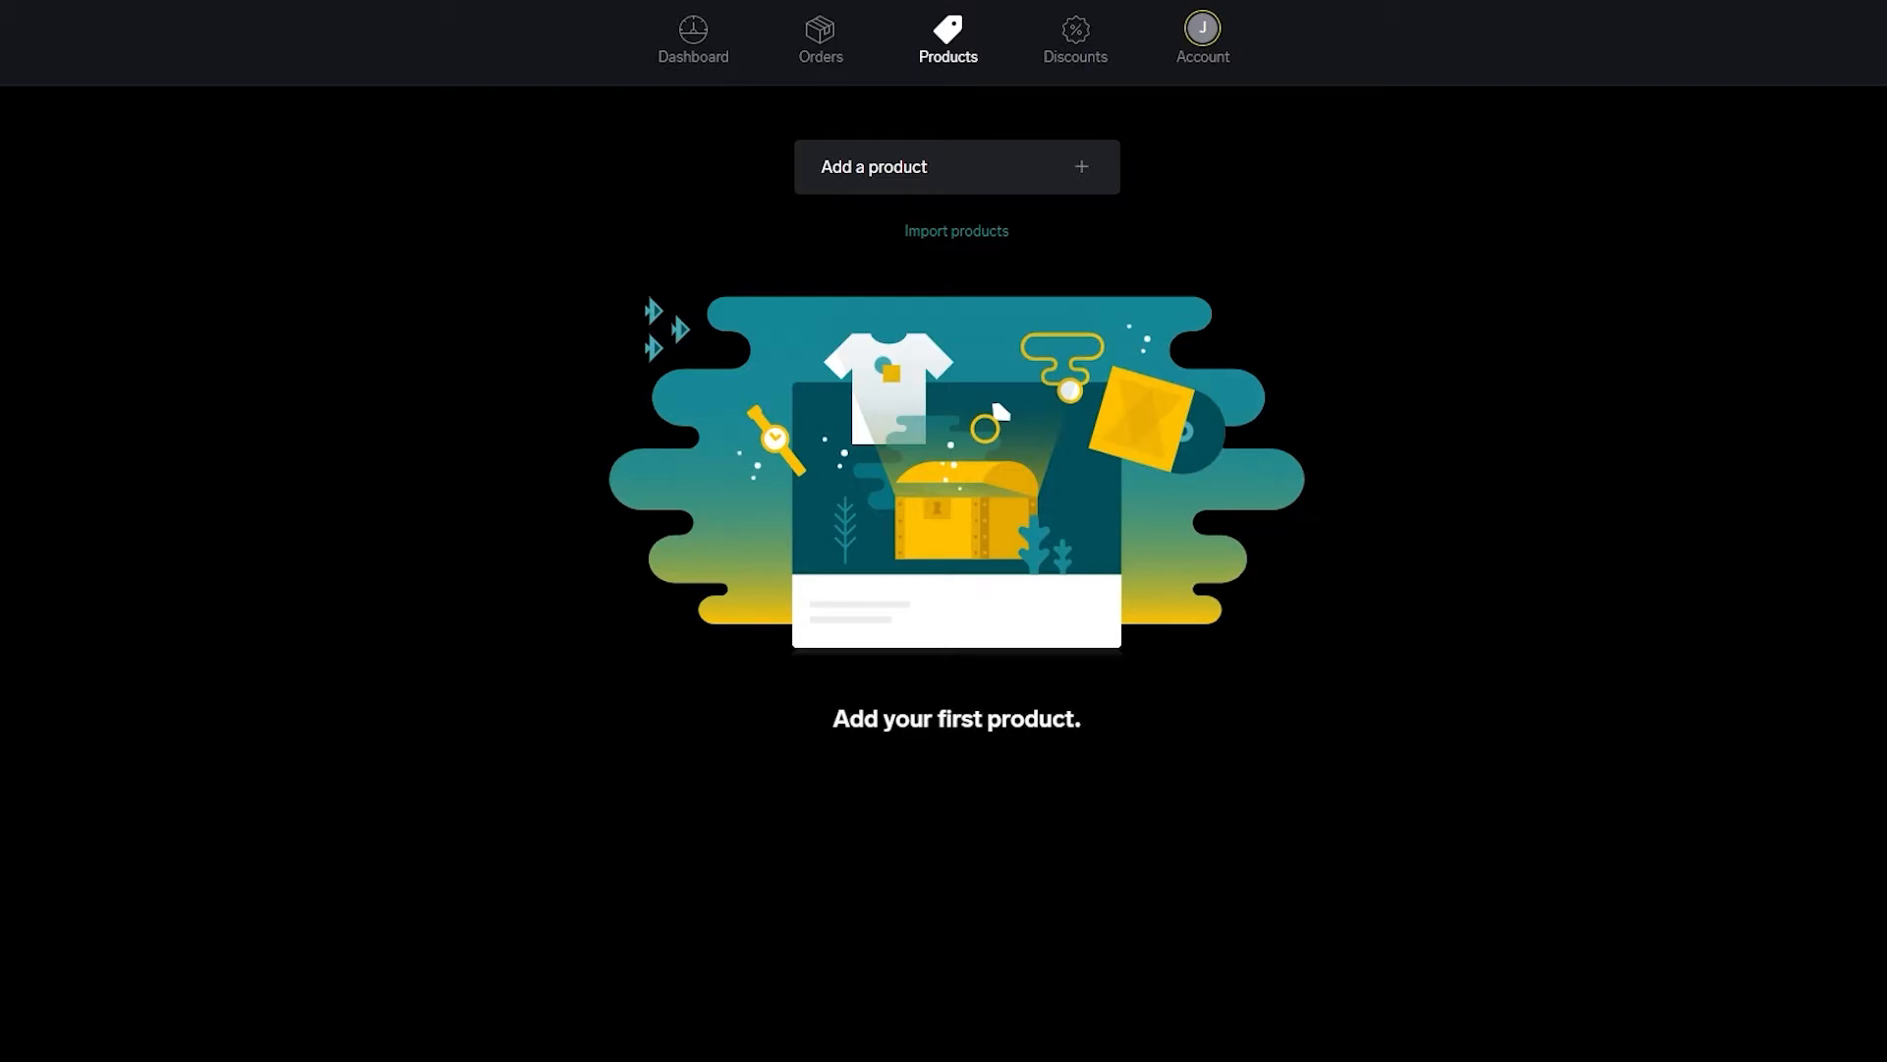
Open the downloaded CSV_sample (1) file in Excel, close the activation wizard, and review the header row and sample records
key(ctrl+j)
click(1671, 224)
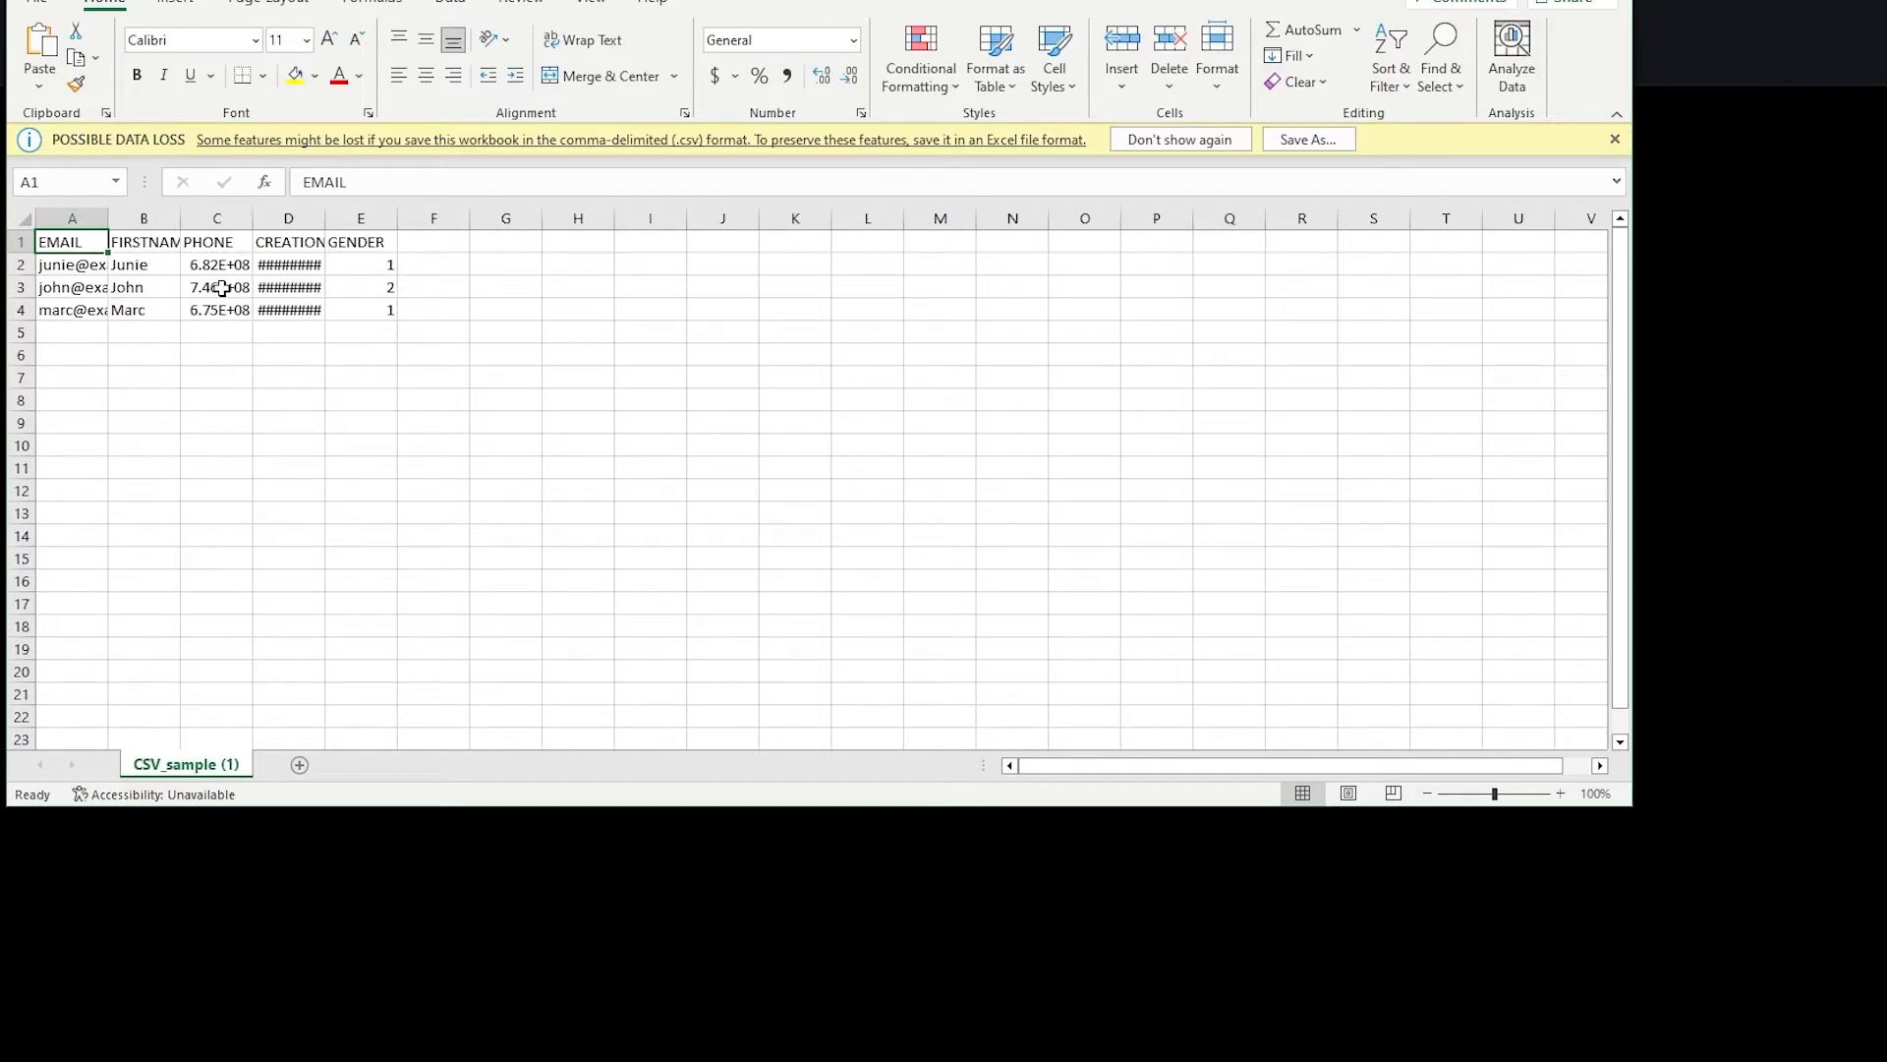
mouse_move(76, 242)
mouse_down()
mouse_move(367, 240)
mouse_move(45, 230)
mouse_move(184, 275)
mouse_move(83, 240)
mouse_up()
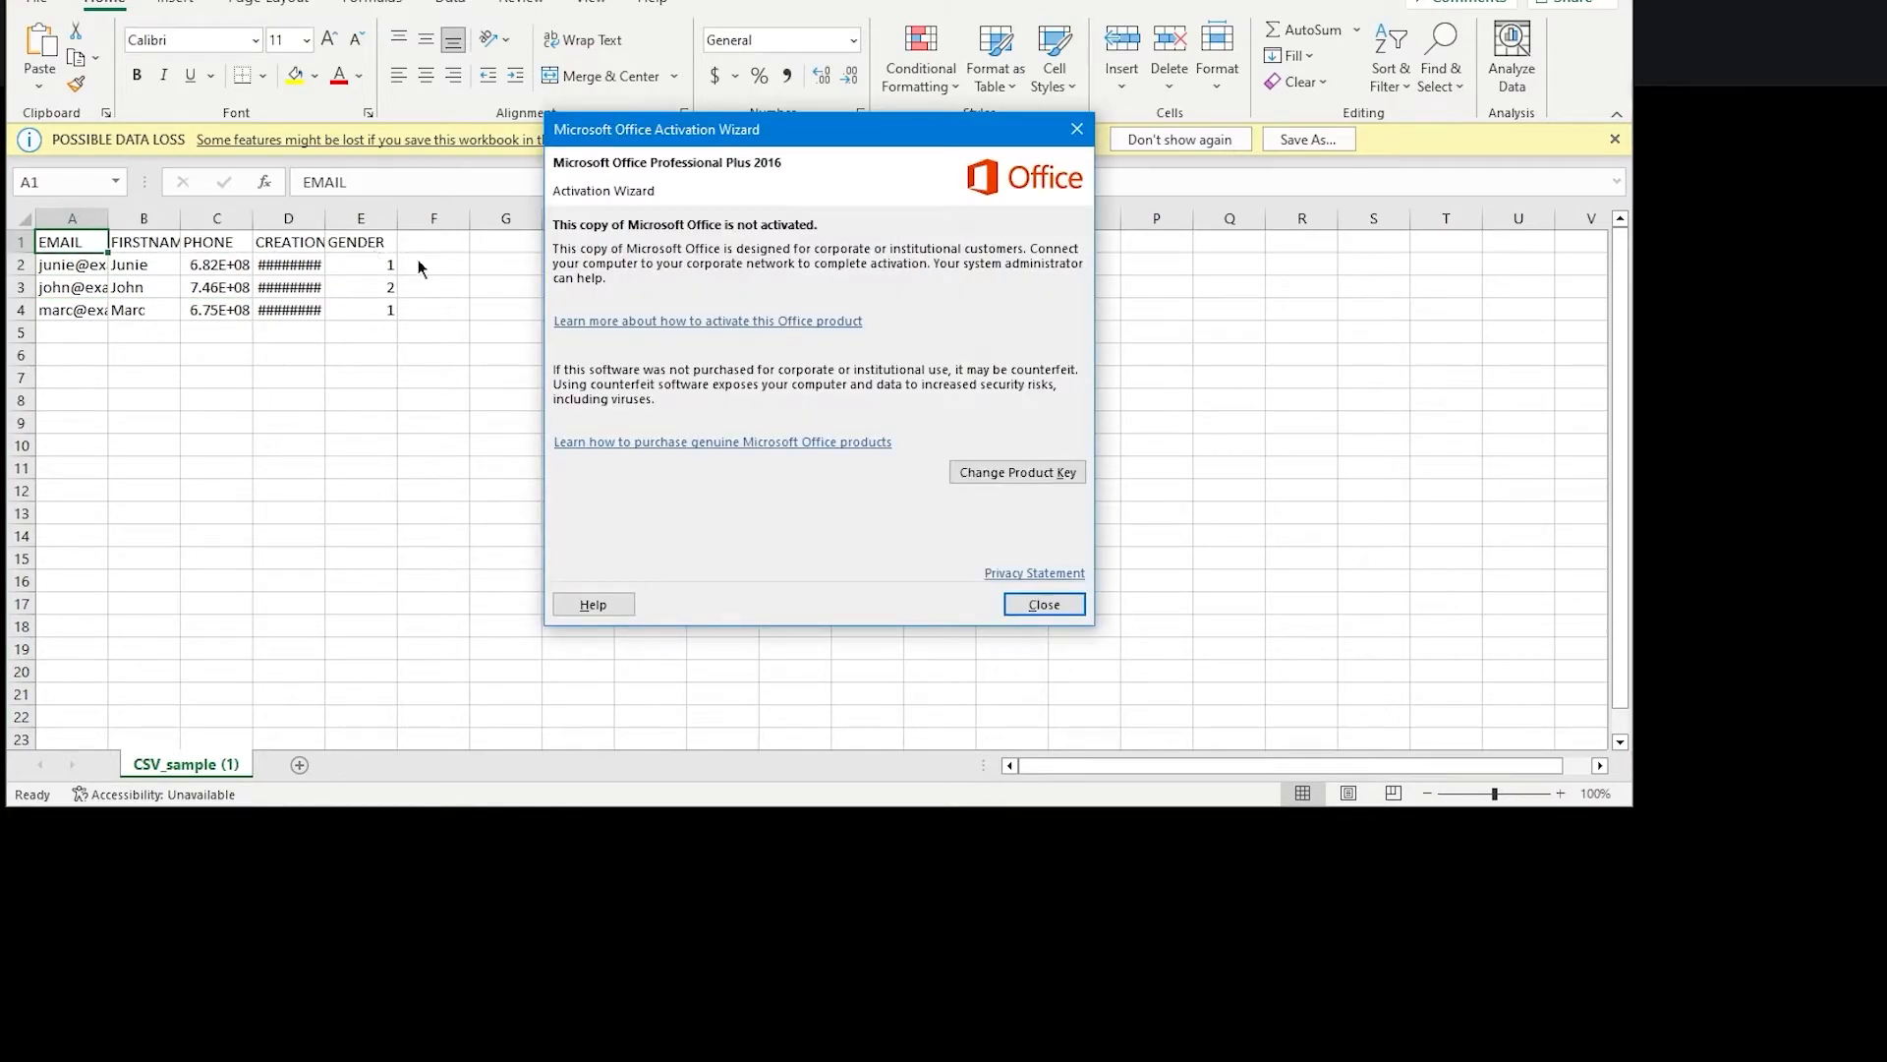
click(1032, 603)
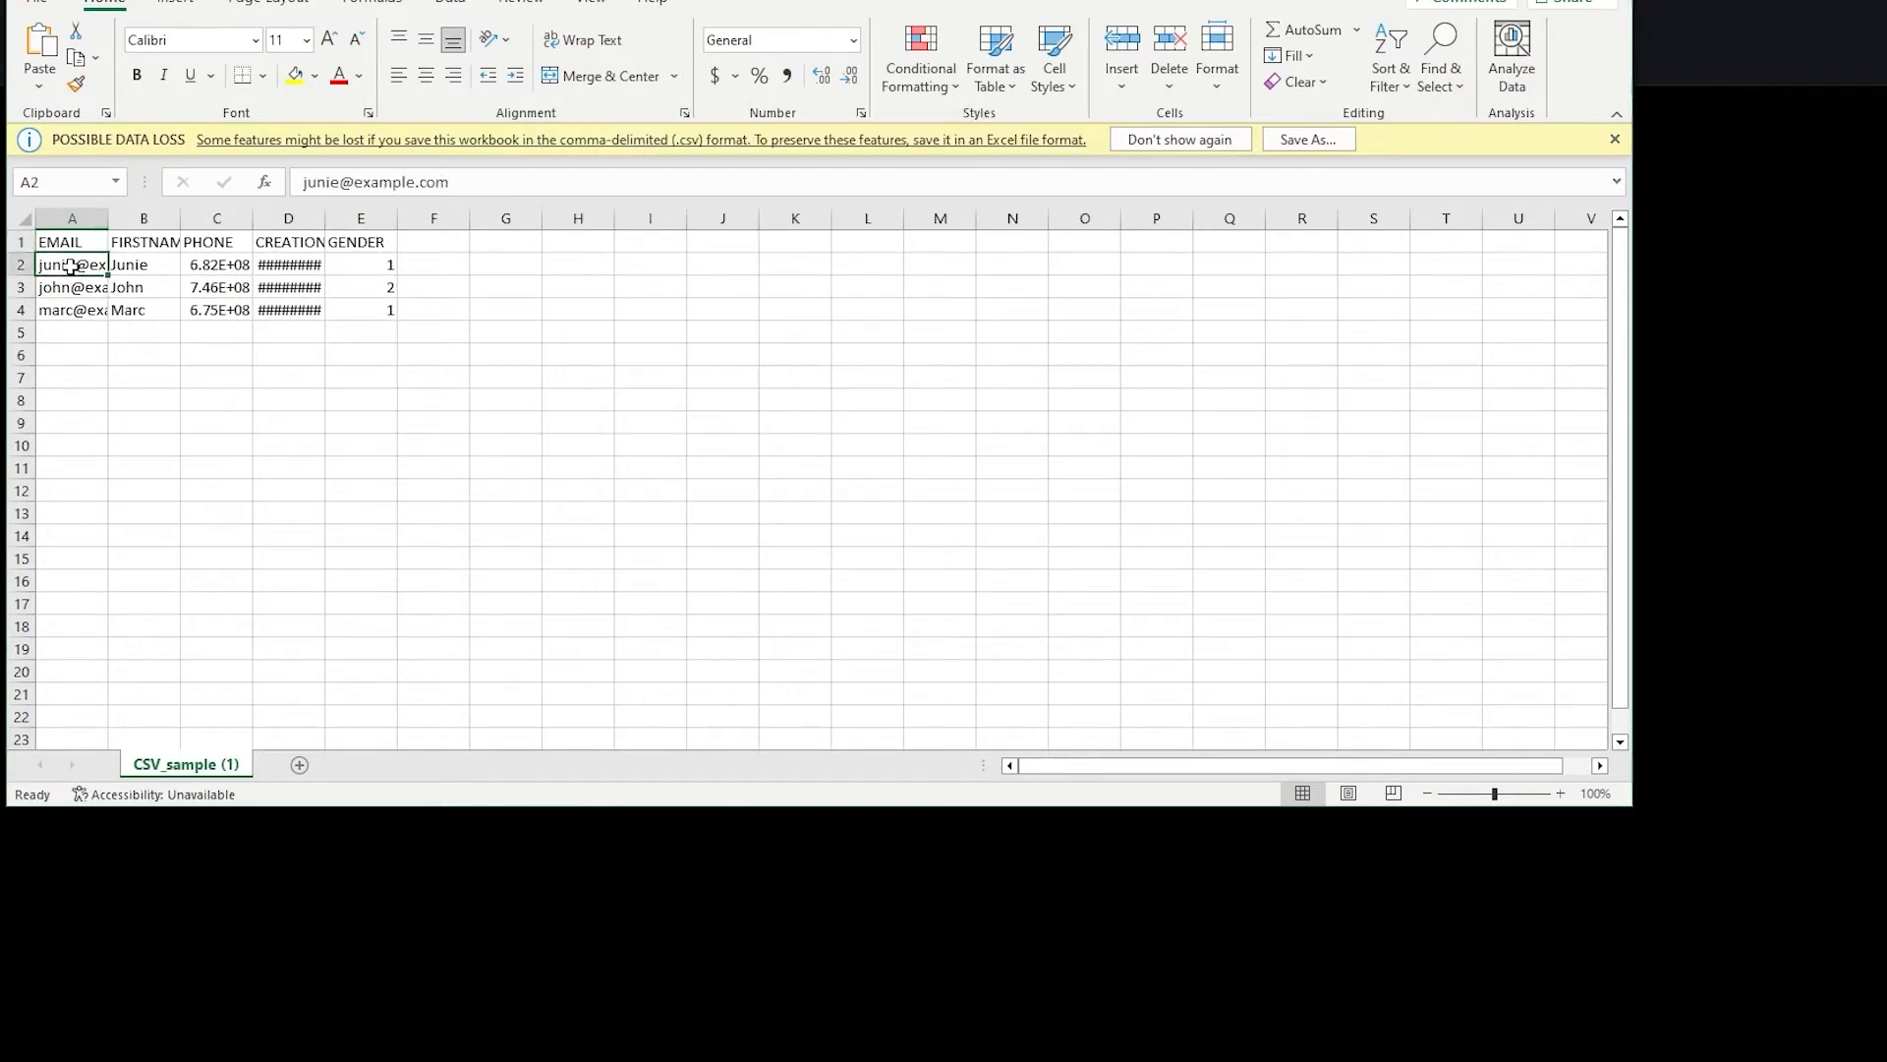
drag(71, 266, 442, 324)
click(1068, 352)
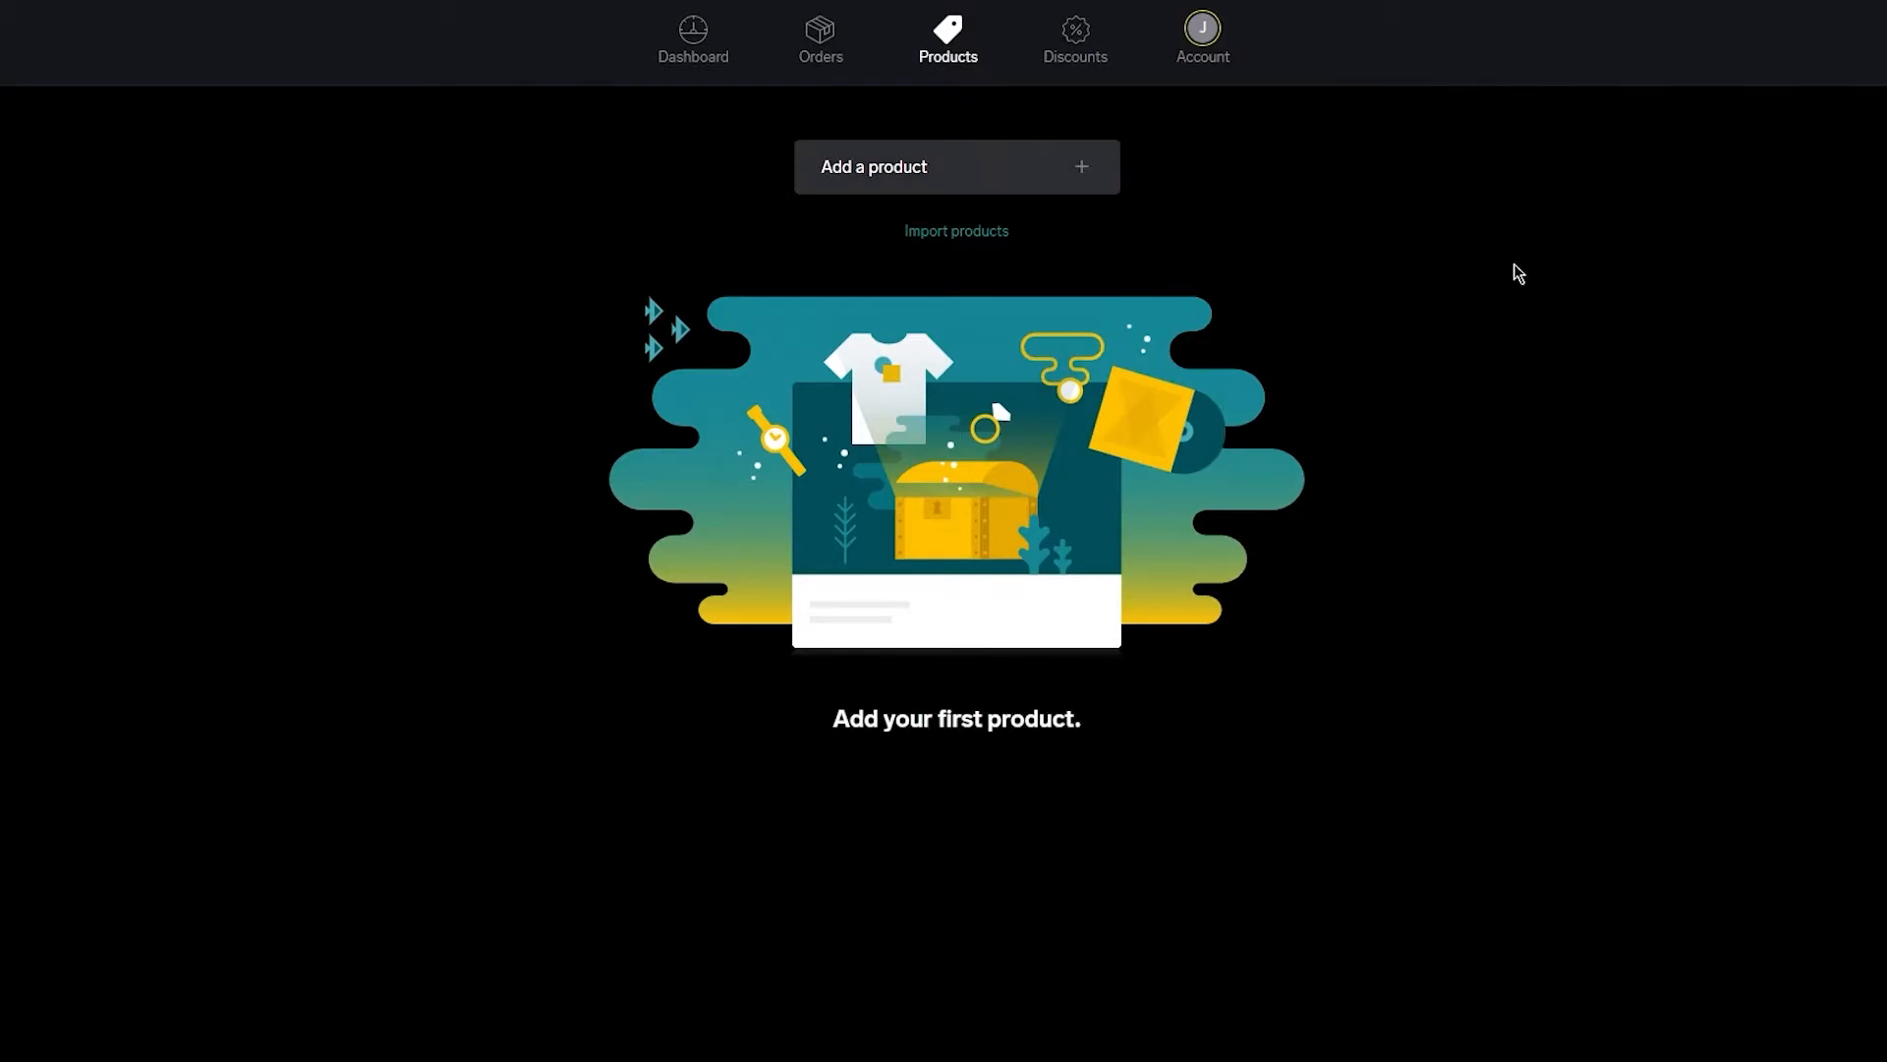
Name the new product "Shirt" and enter the description "hggyguyg ygy guiyg uy giuy guiy guy gyu guyg f urdyi ftfyit ty"
click(912, 258)
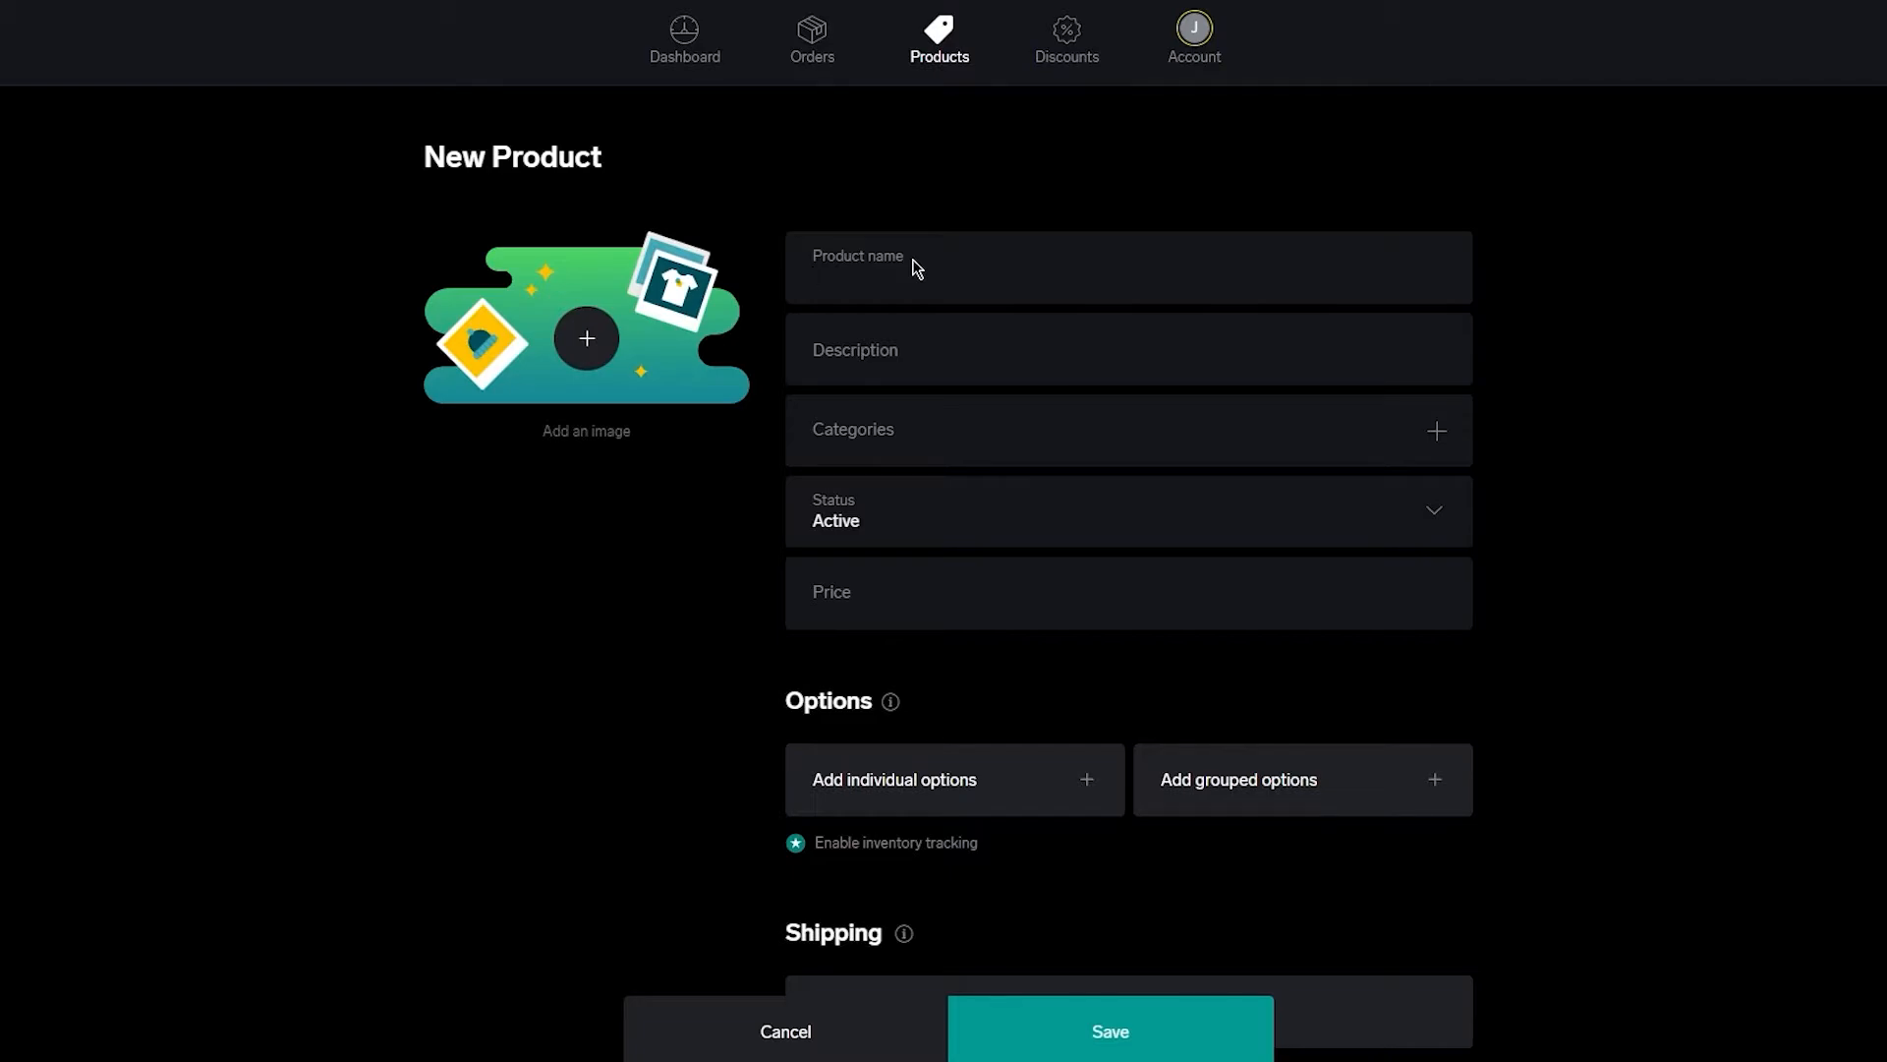
scroll(916, 268, down, 1)
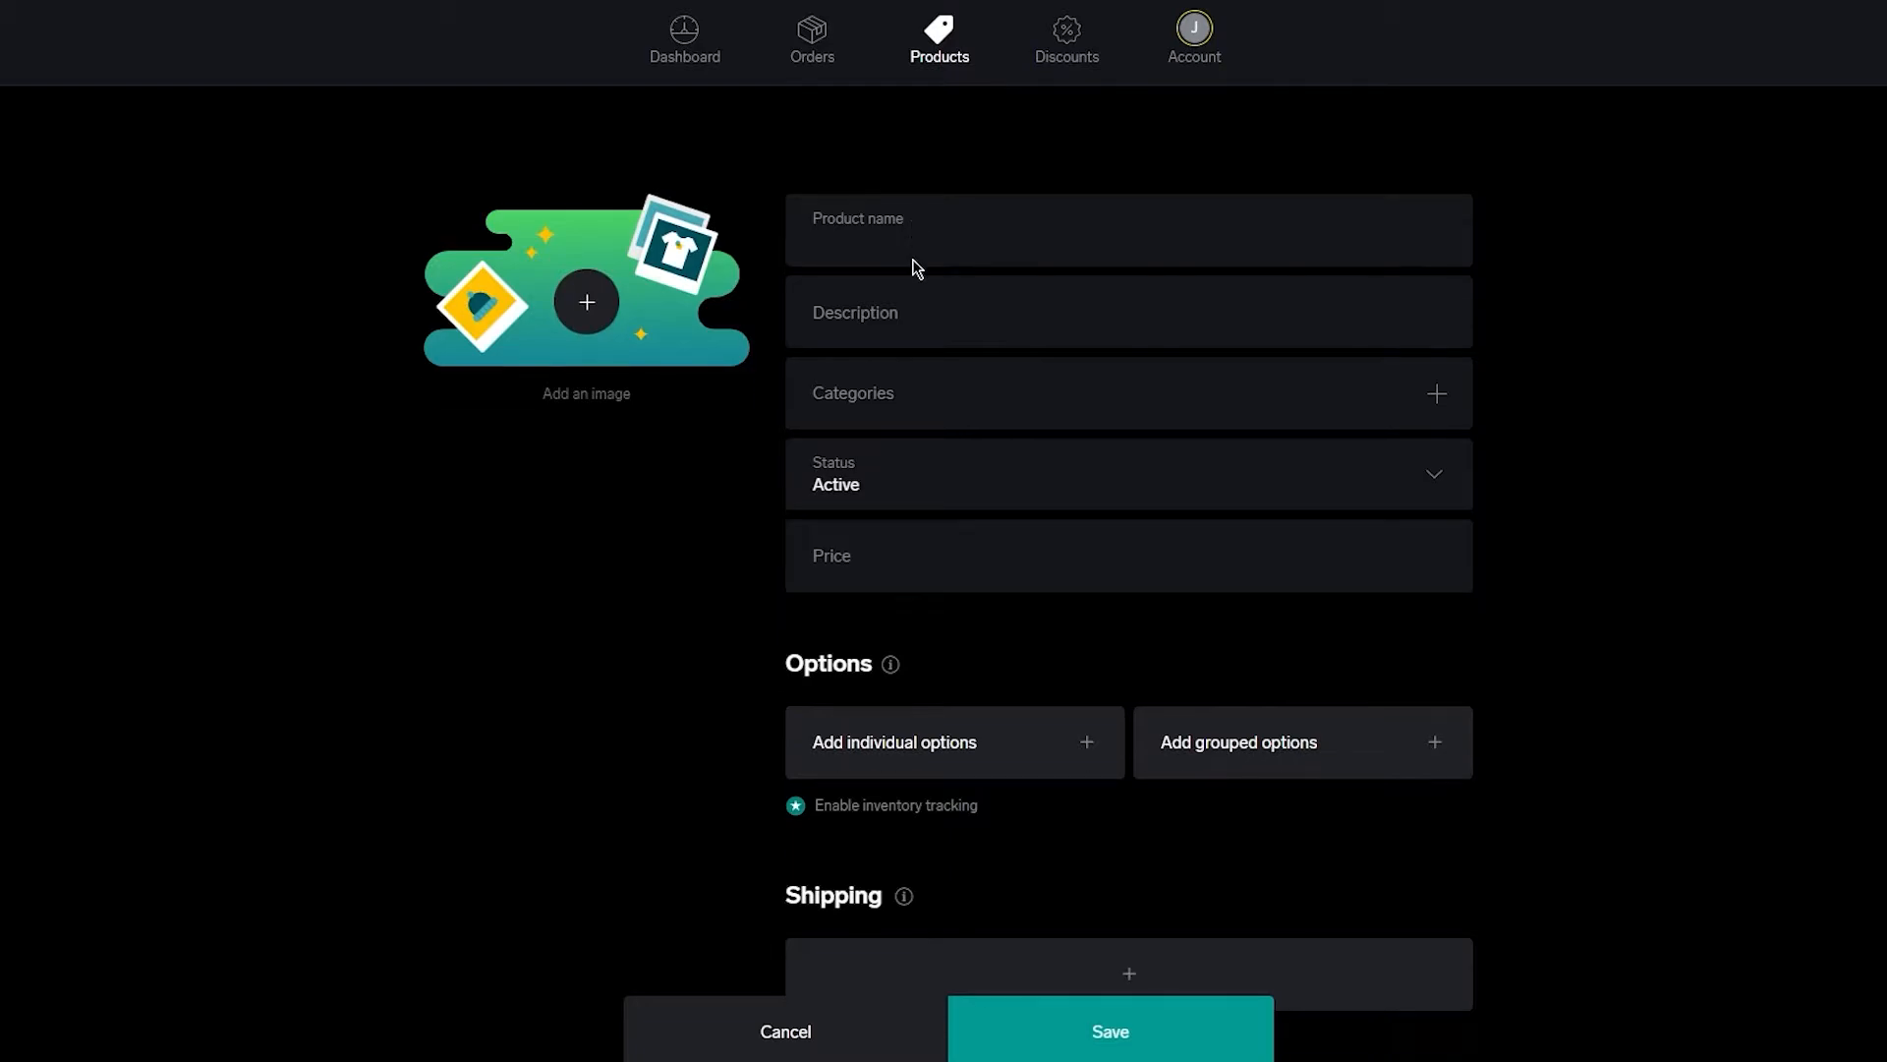
text(Shirt)
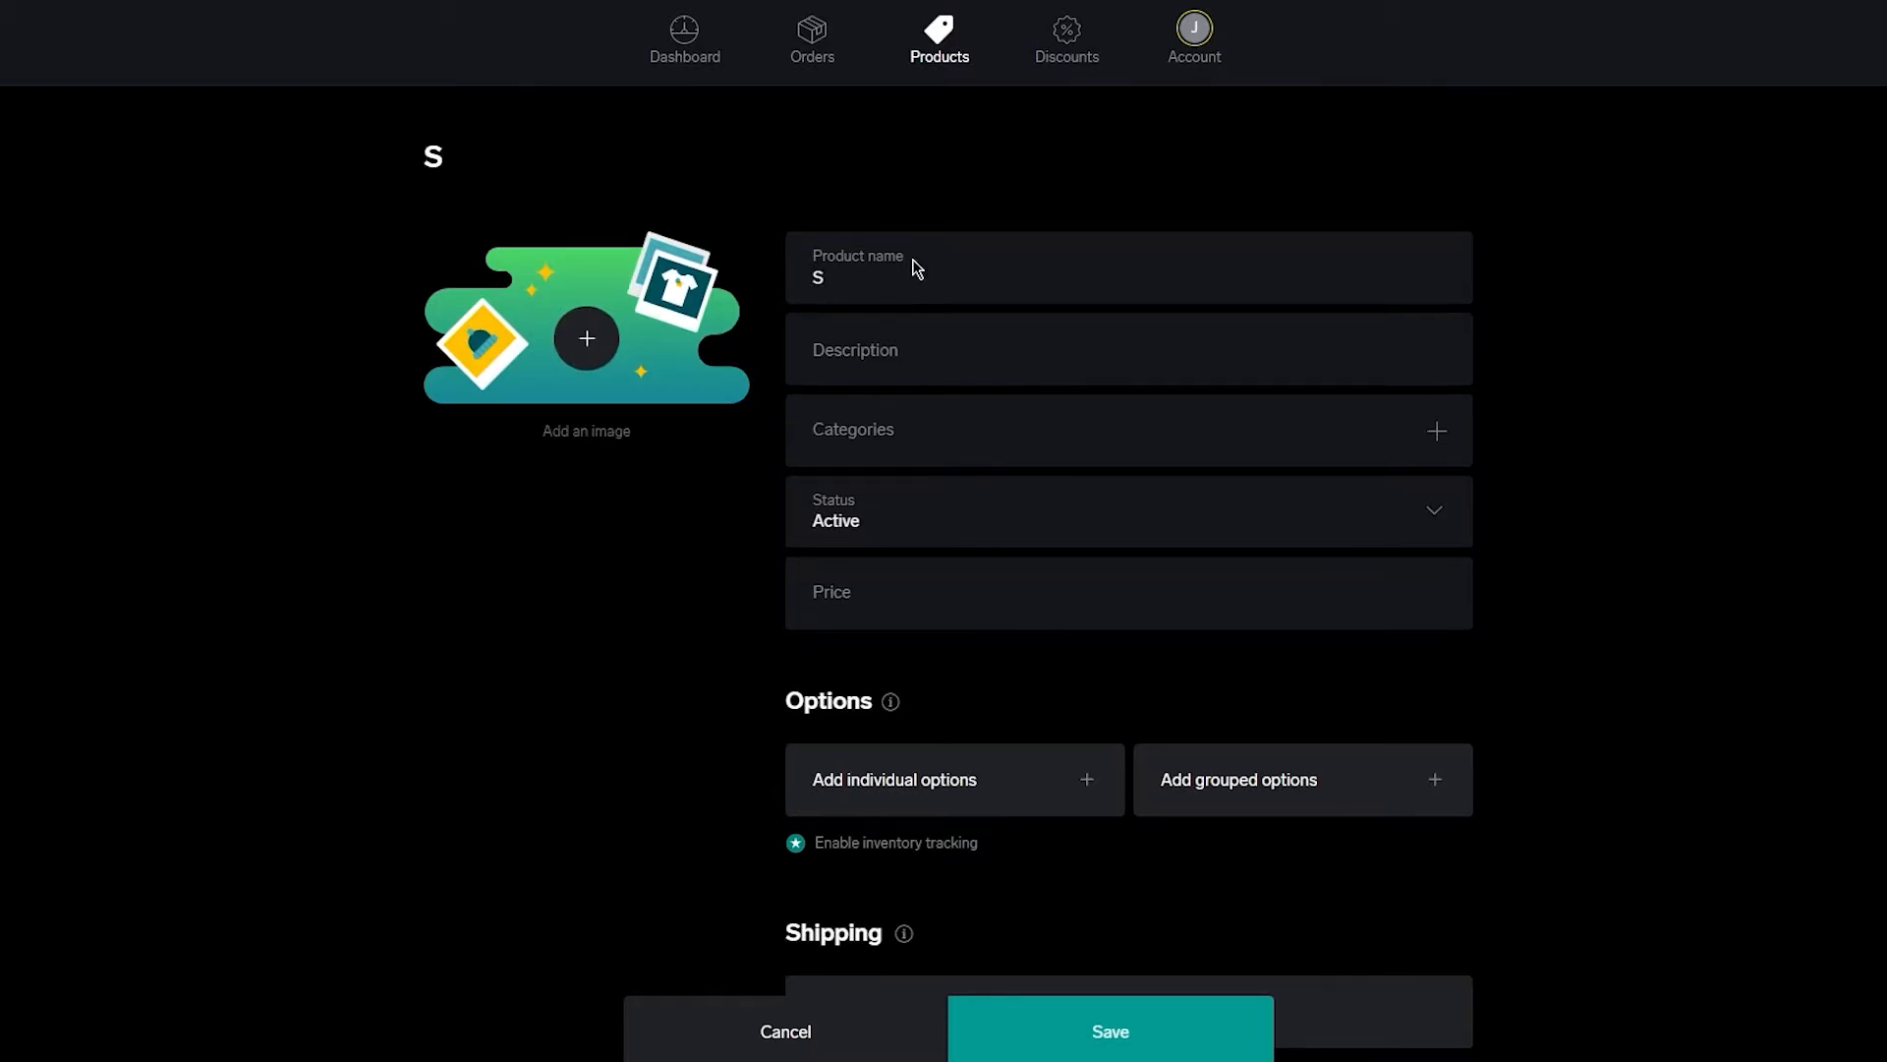
click(887, 337)
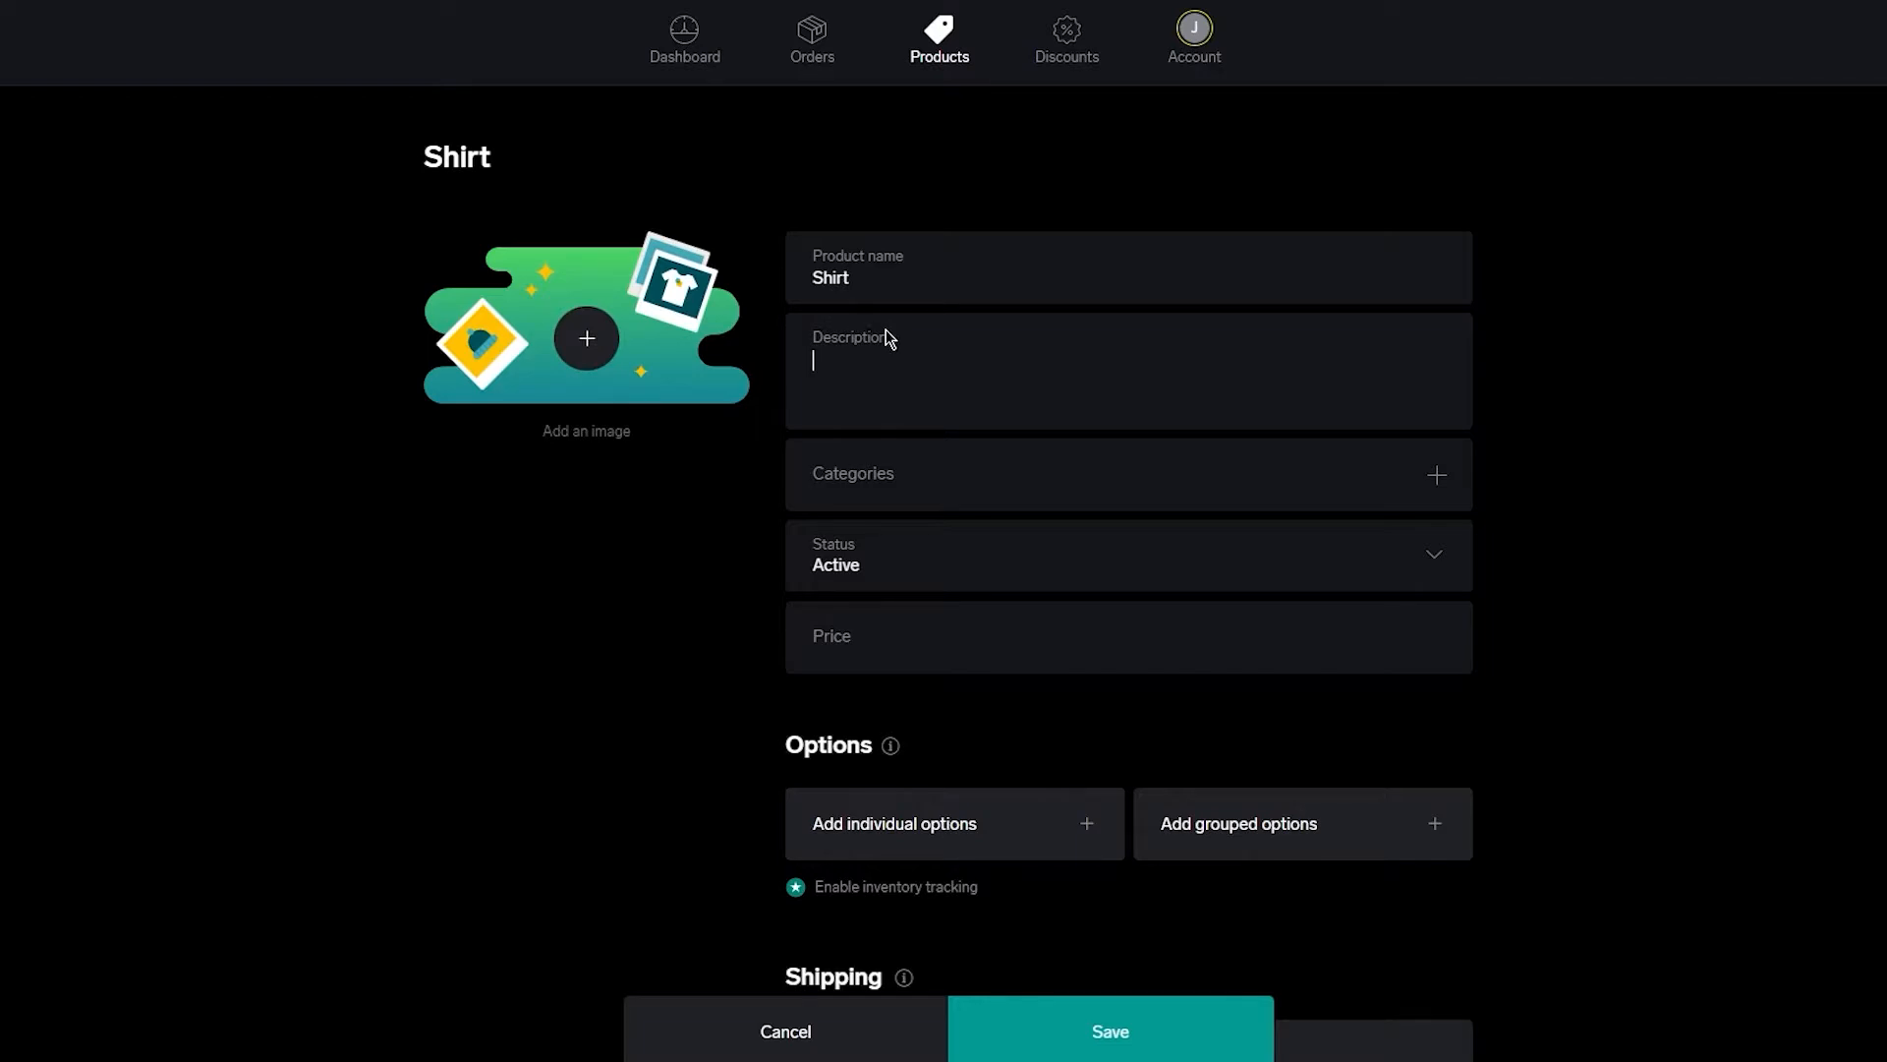
text(hggyguyg ygy guiyg uy giuy guiy guy gyu guyg f  urdyi ftfyit ty)
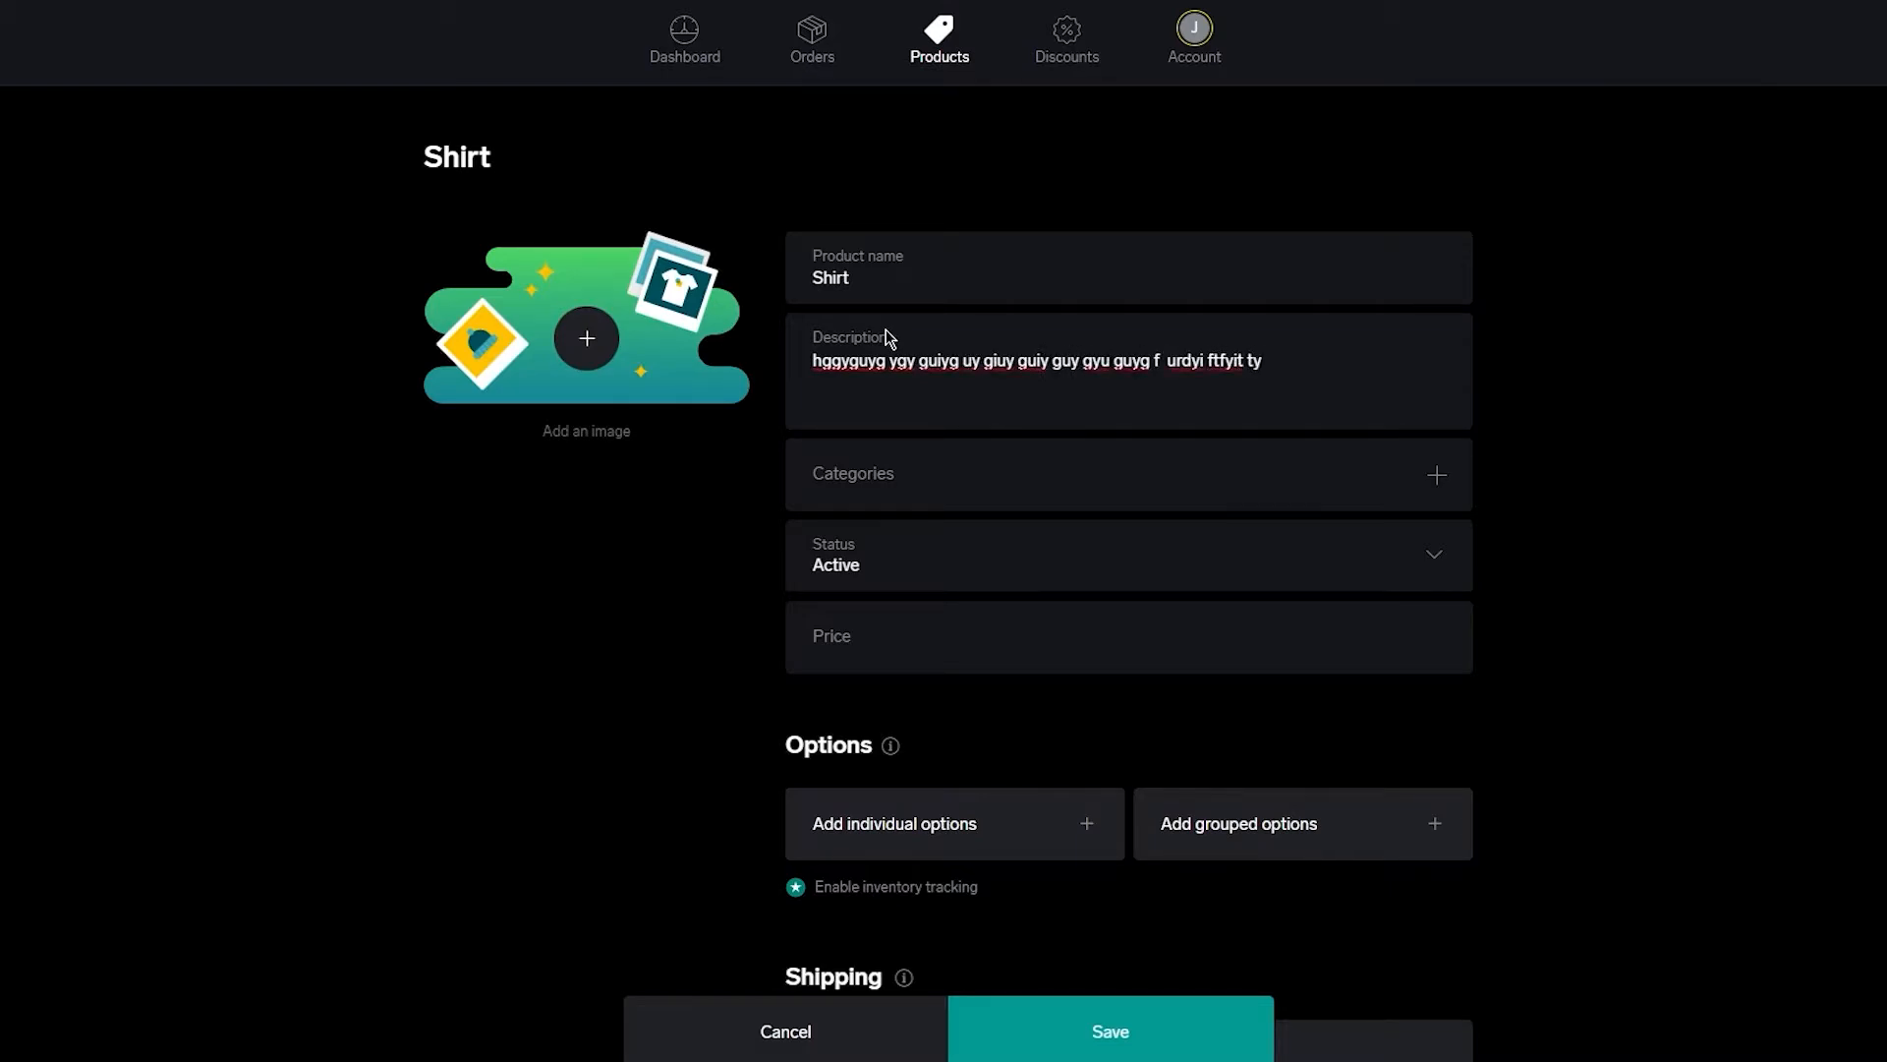
Create a product category named "clothing" and assign it to the Shirt product
click(1024, 478)
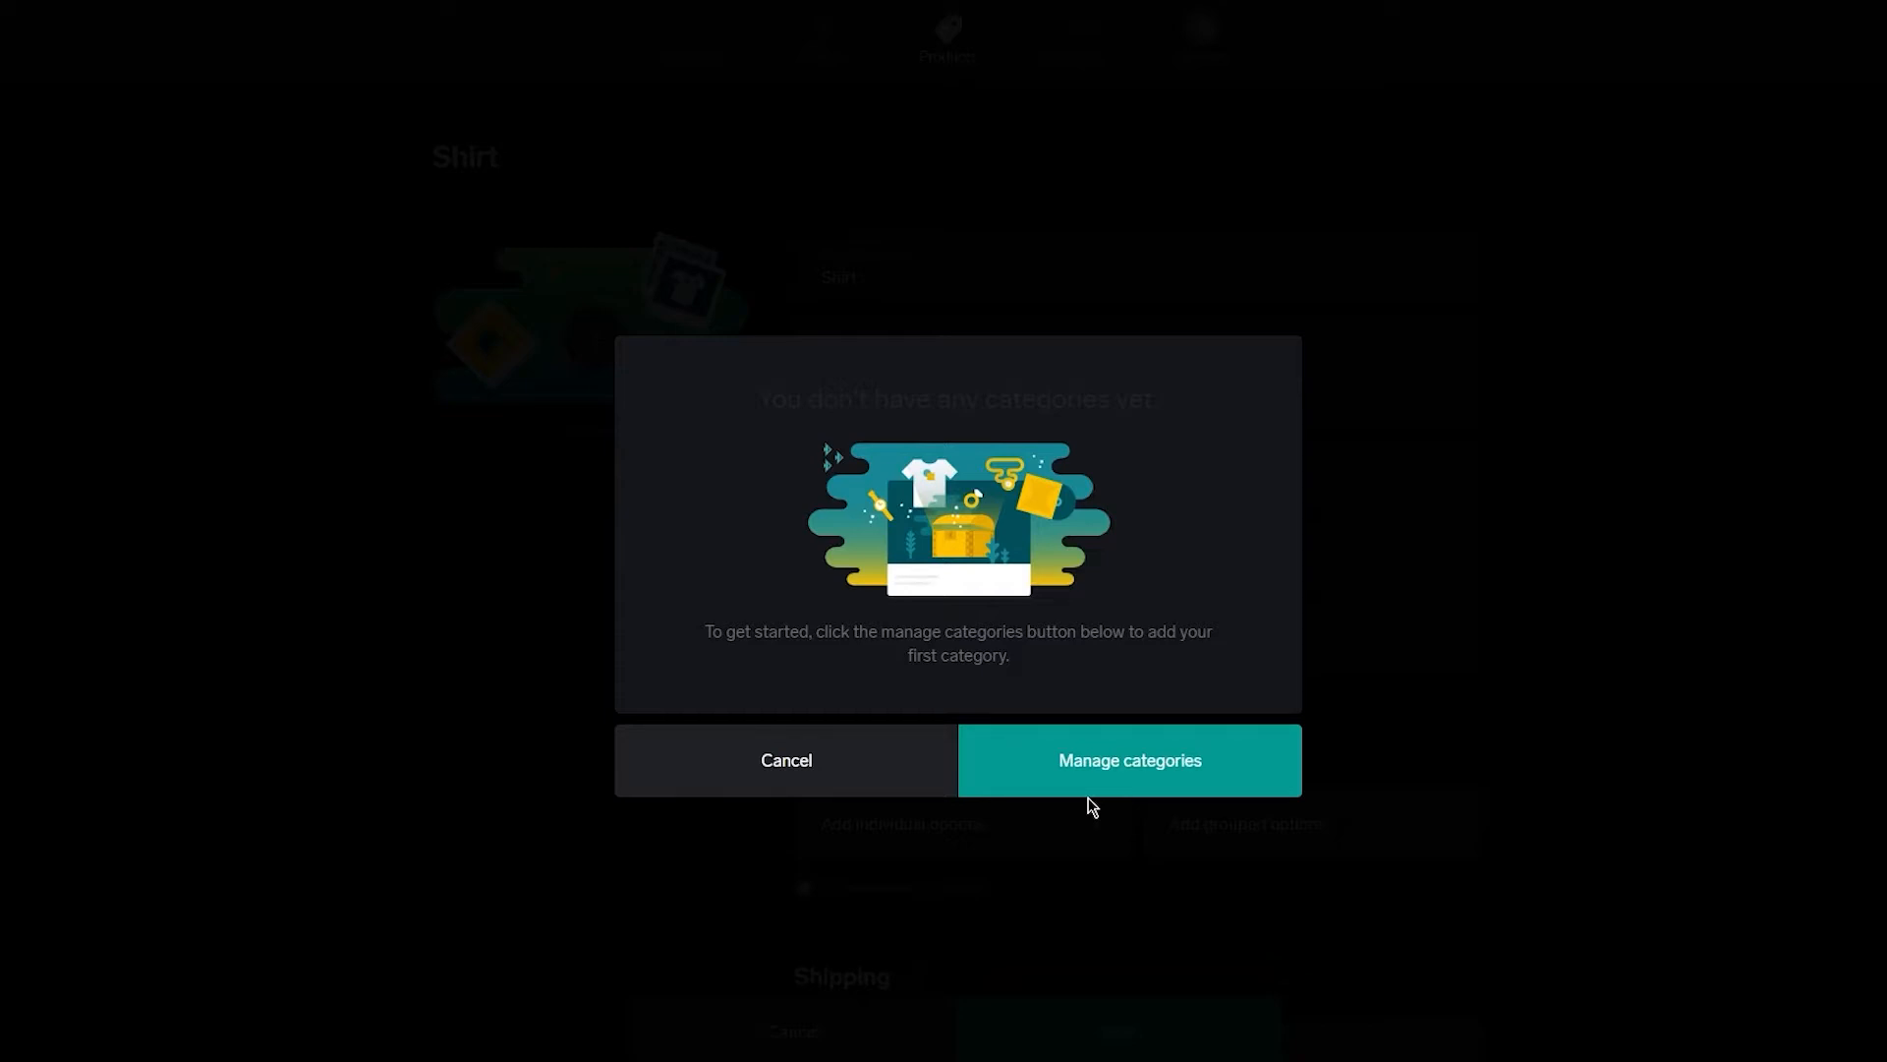
click(1152, 763)
click(999, 519)
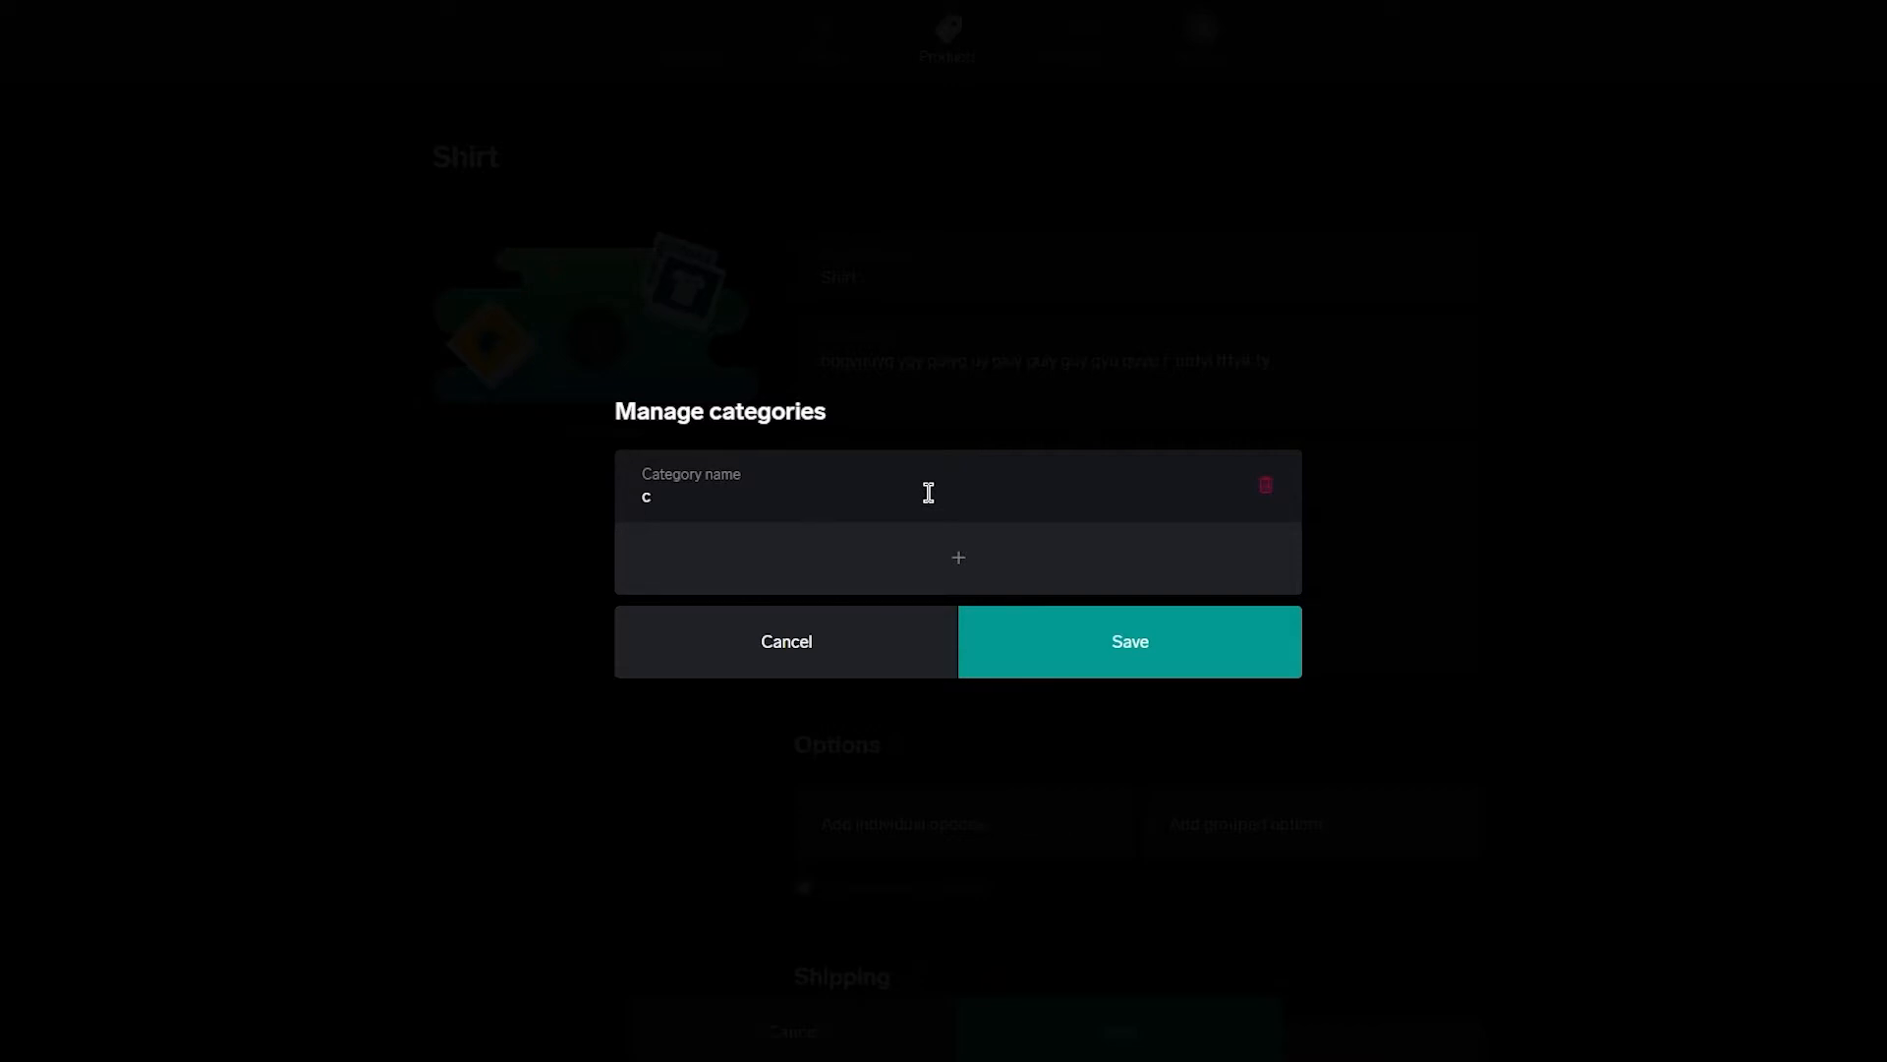
text(lothing)
click(1091, 640)
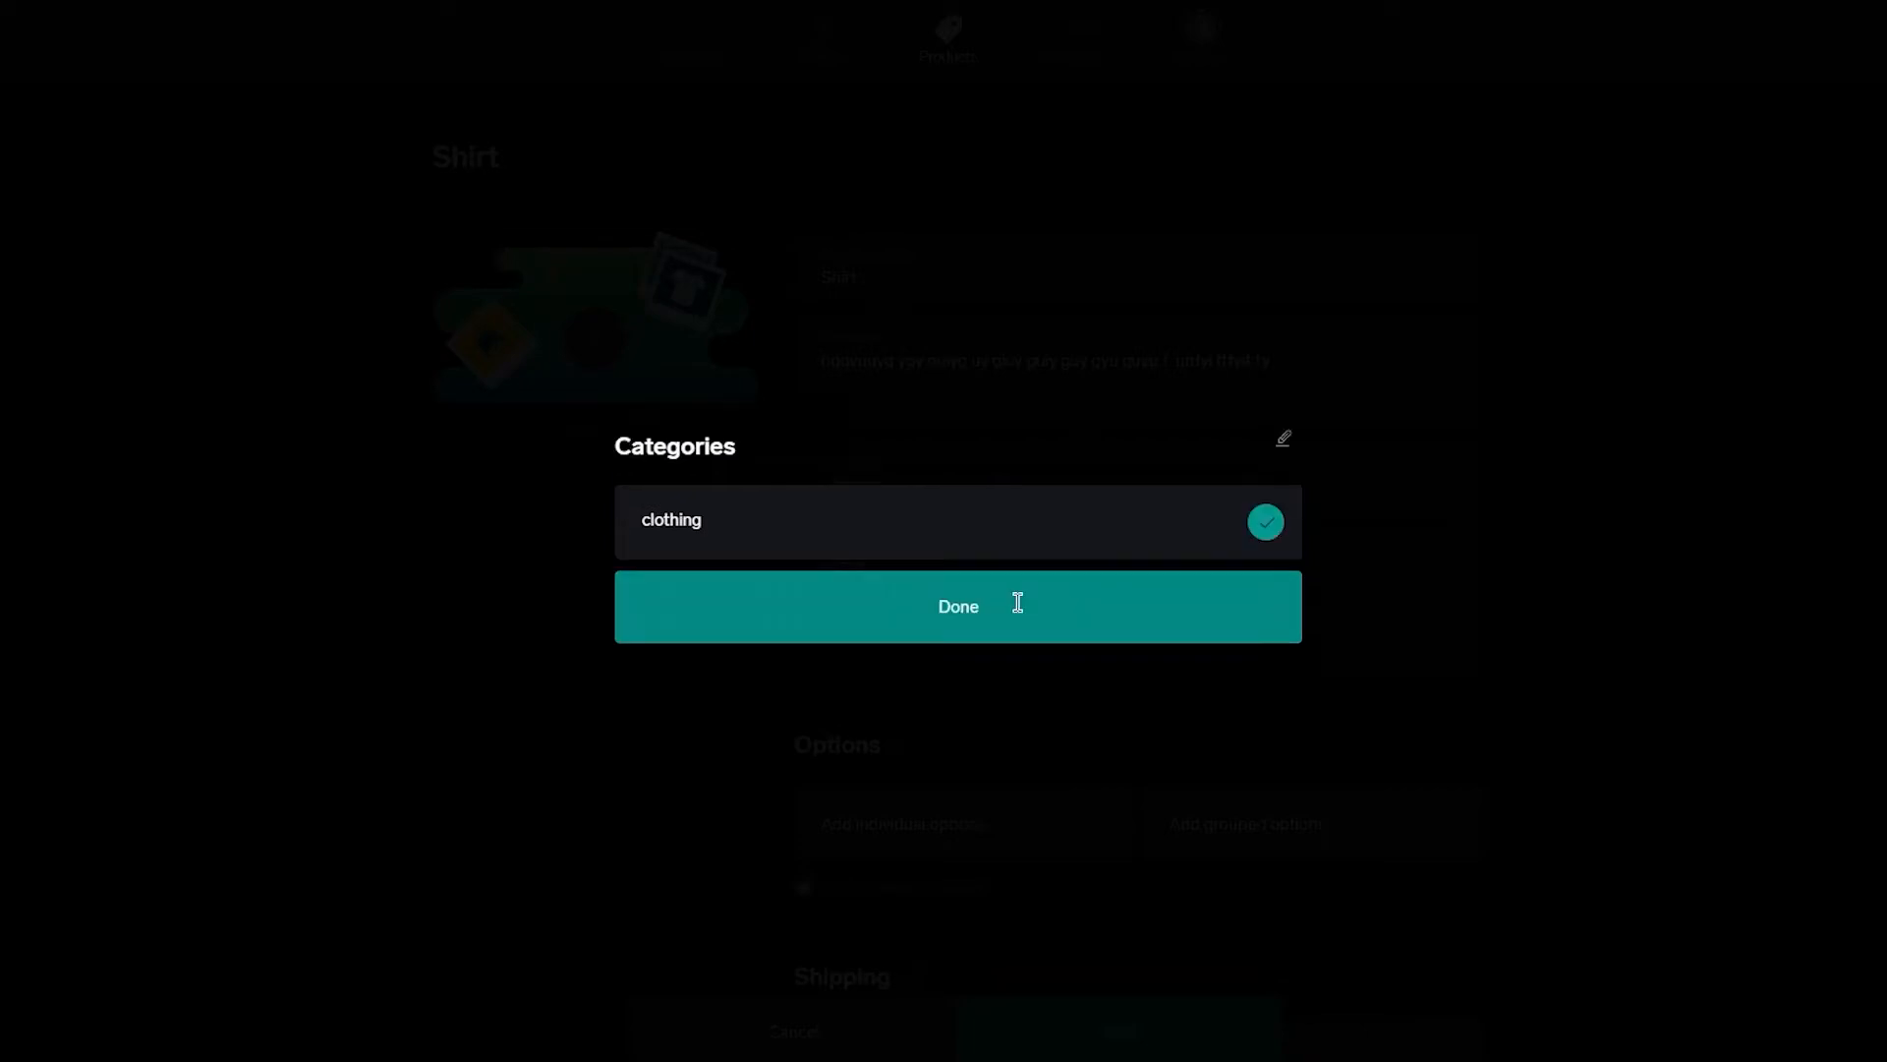
click(1017, 602)
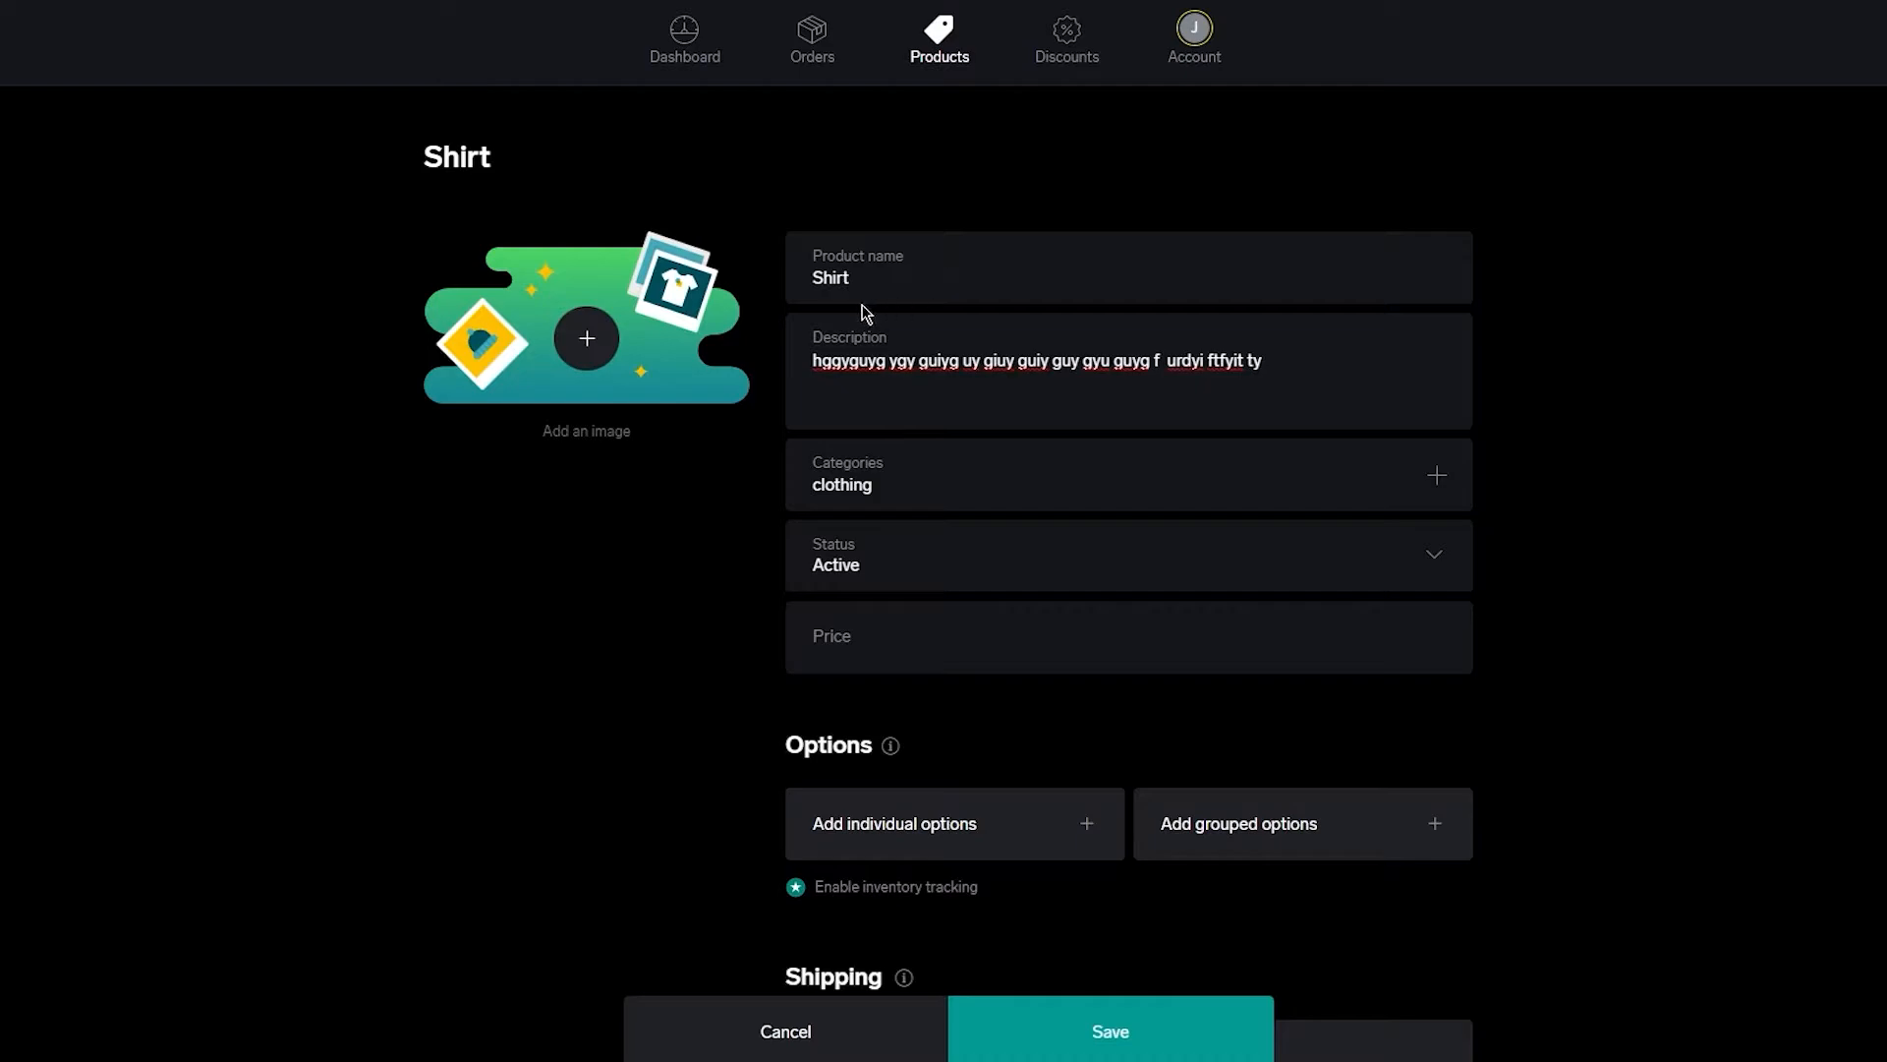
Keep the Shirt's status as Active, set its price to $19.00 and mark it as on sale
click(910, 548)
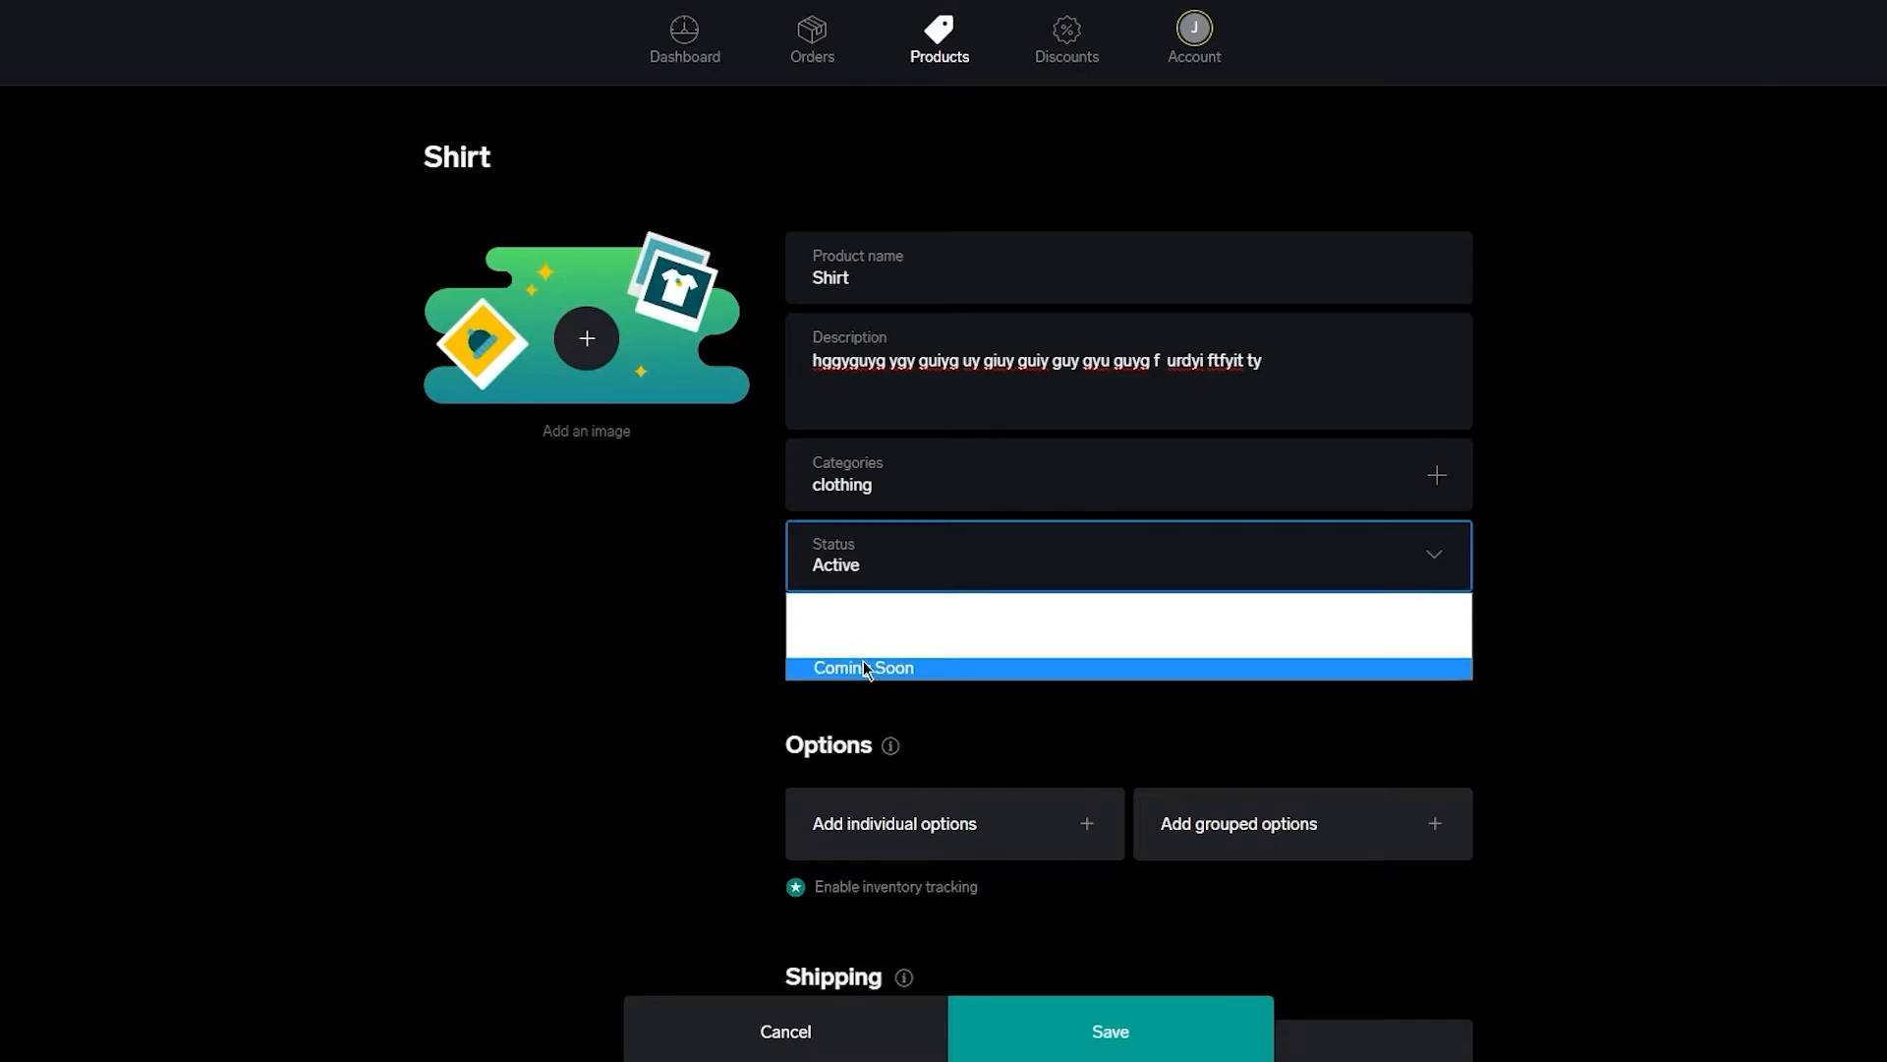
click(851, 603)
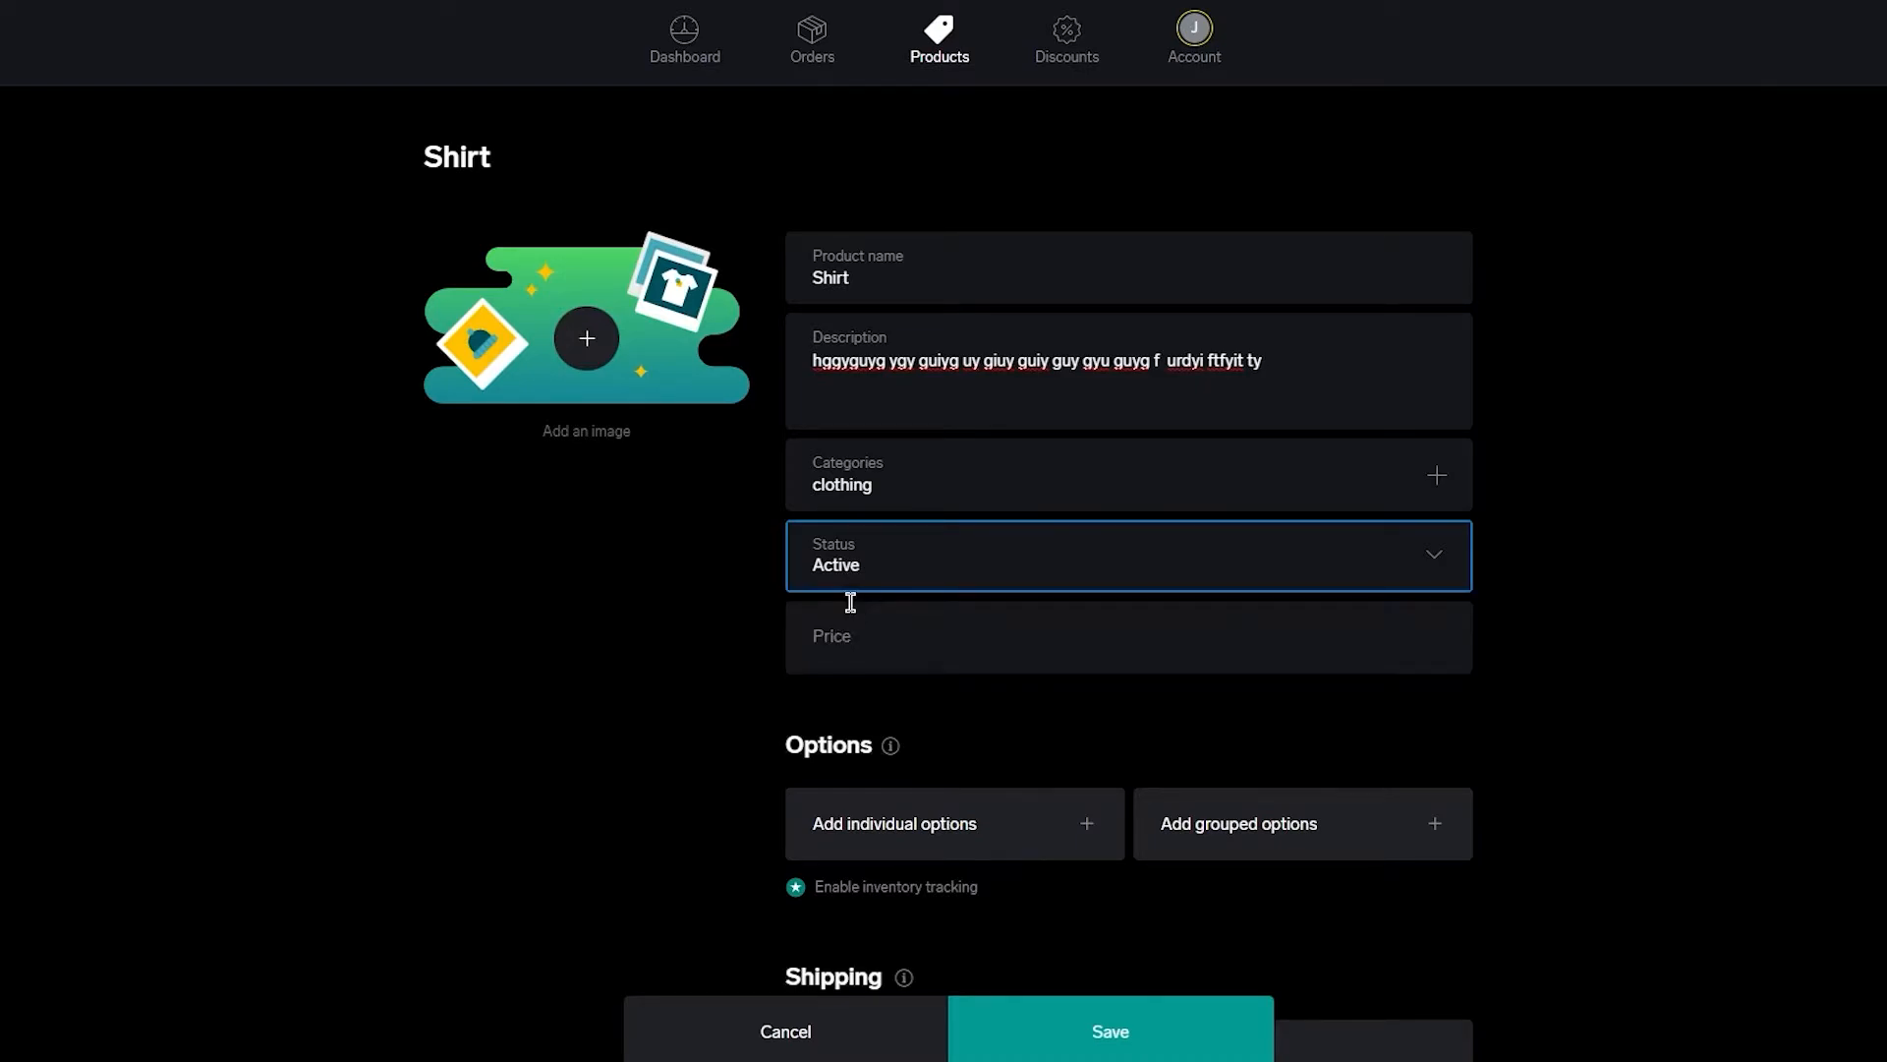
click(872, 622)
click(956, 692)
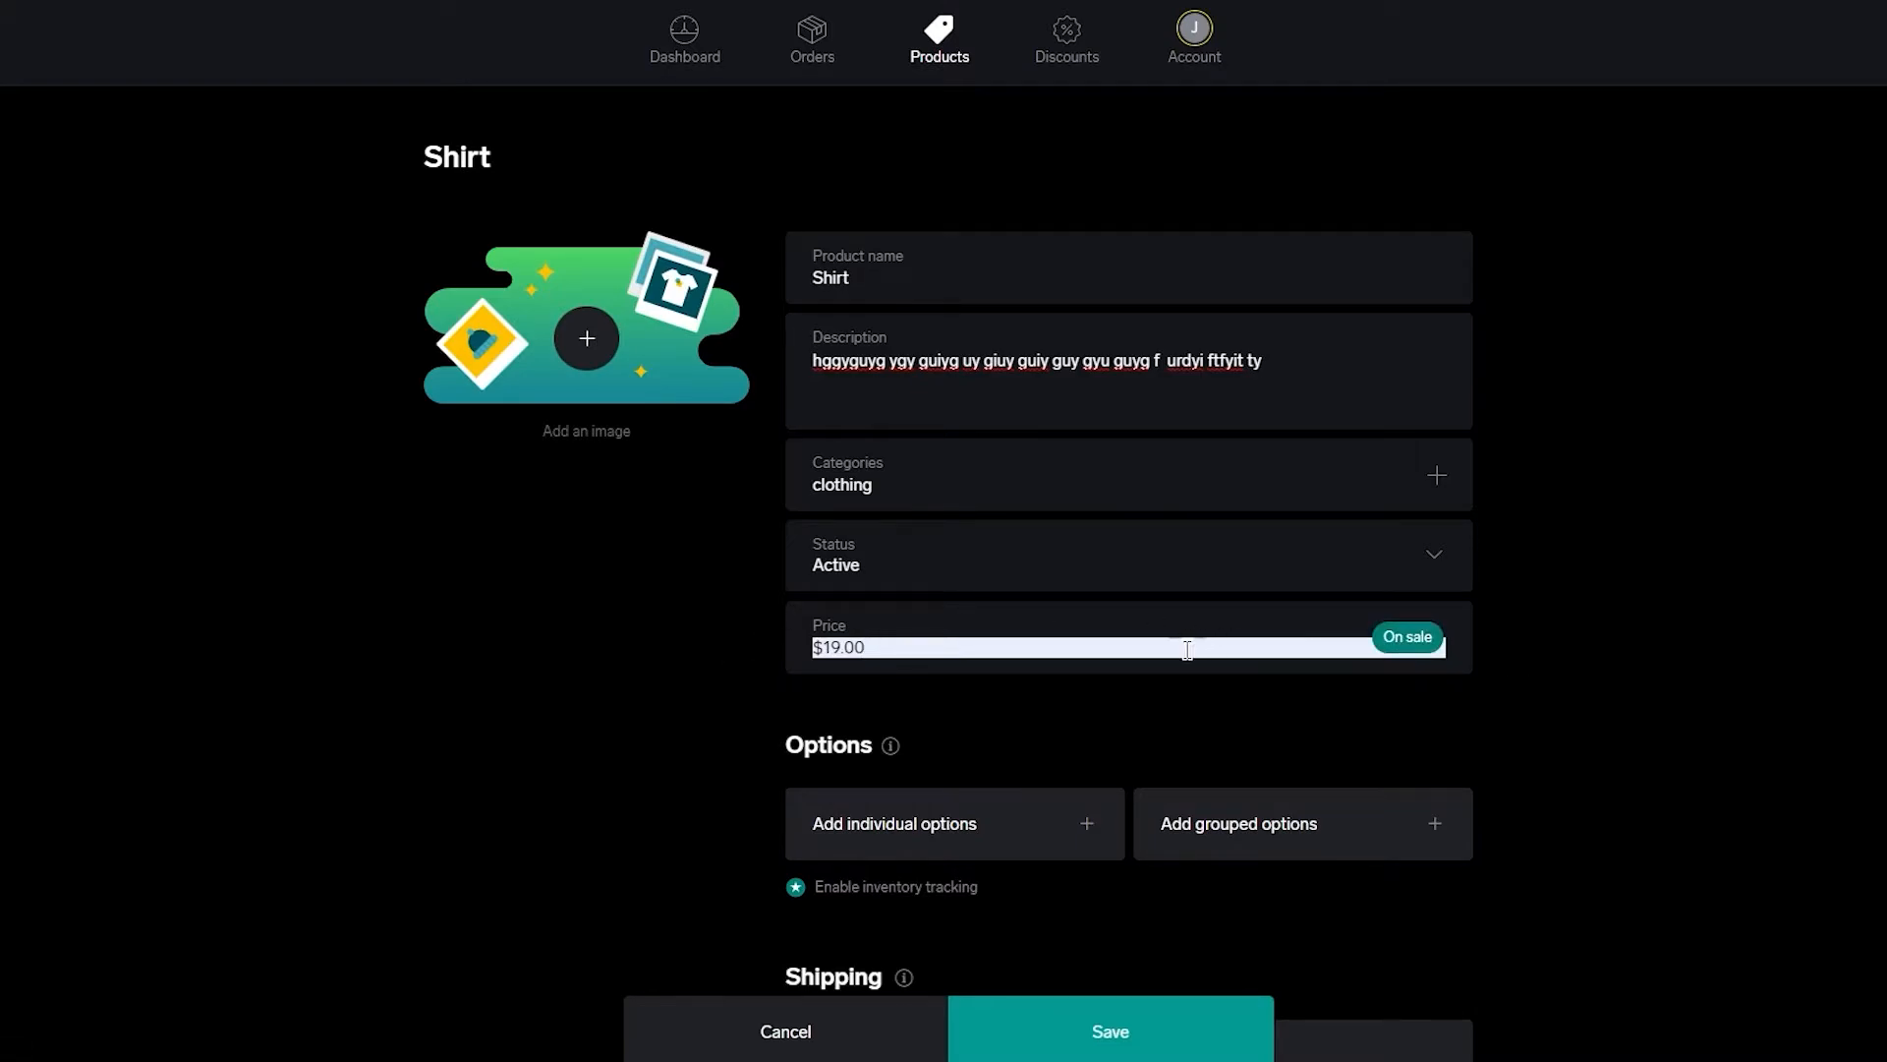
click(1414, 643)
right_click(1559, 694)
right_click(1510, 733)
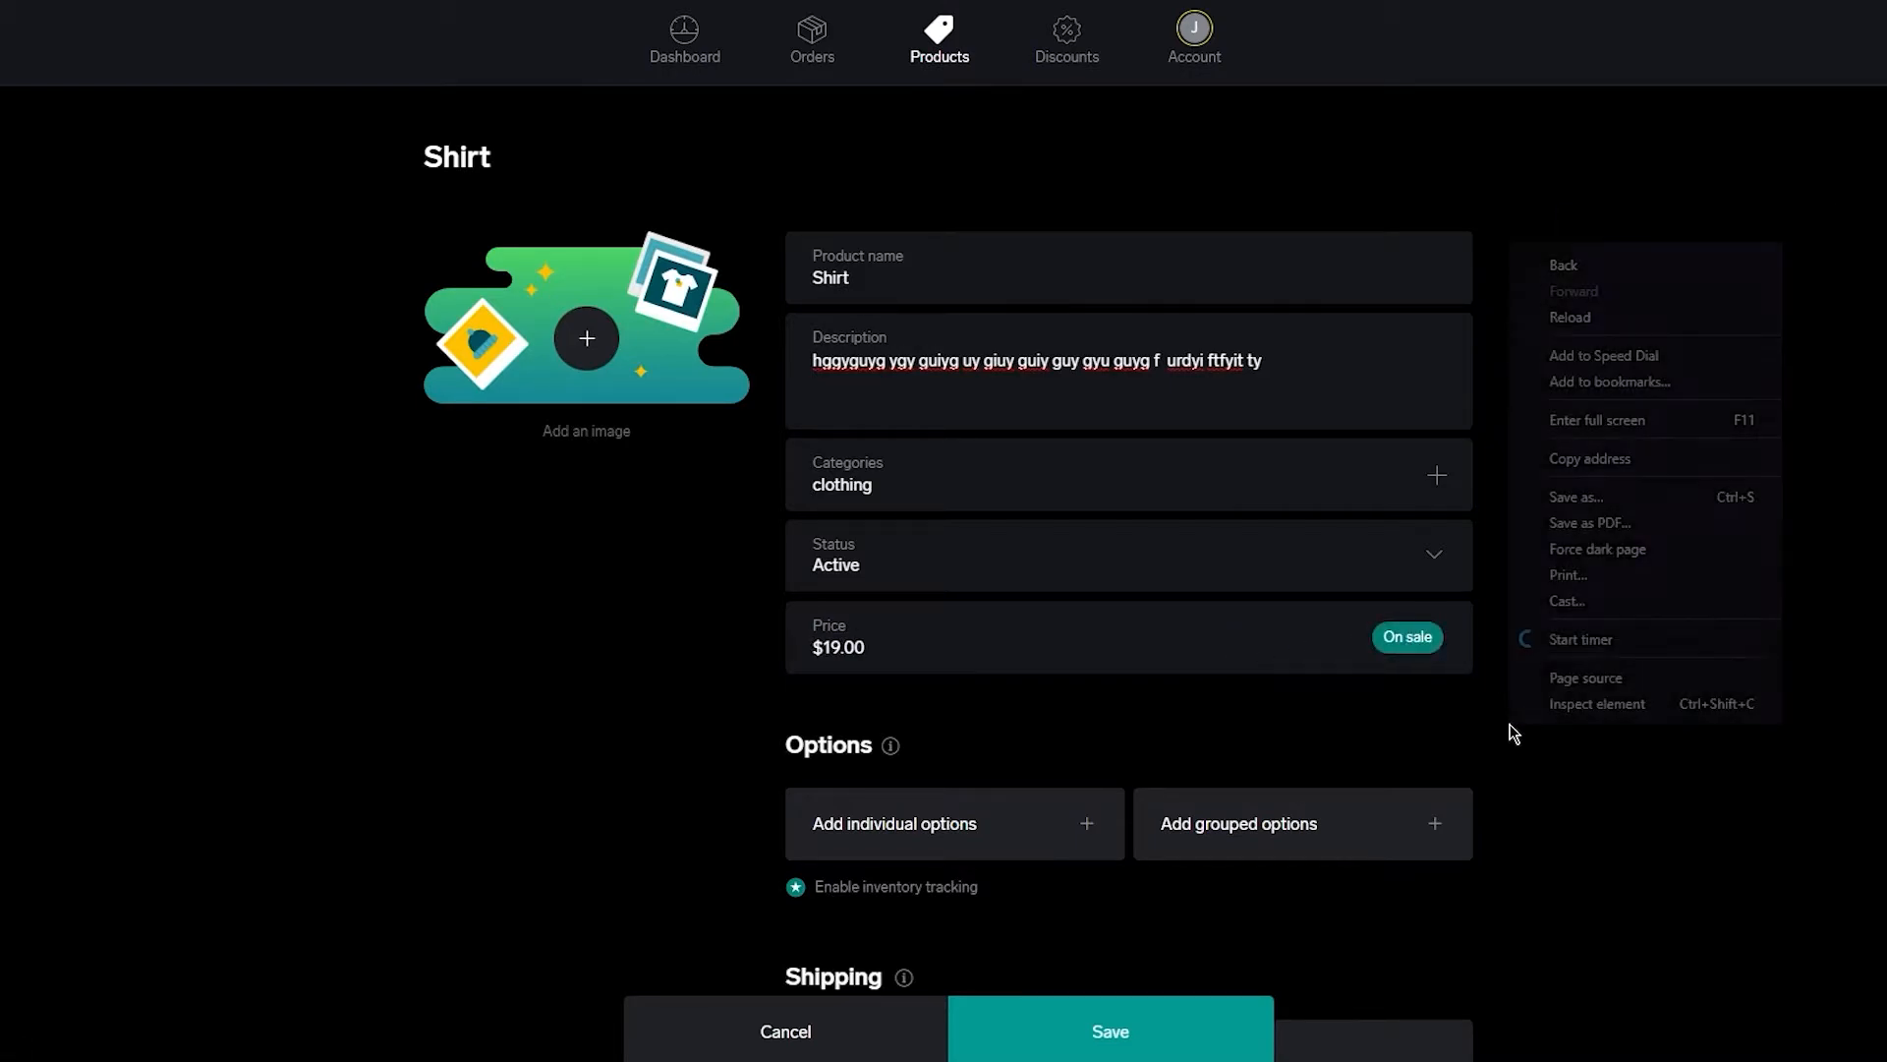
click(1347, 720)
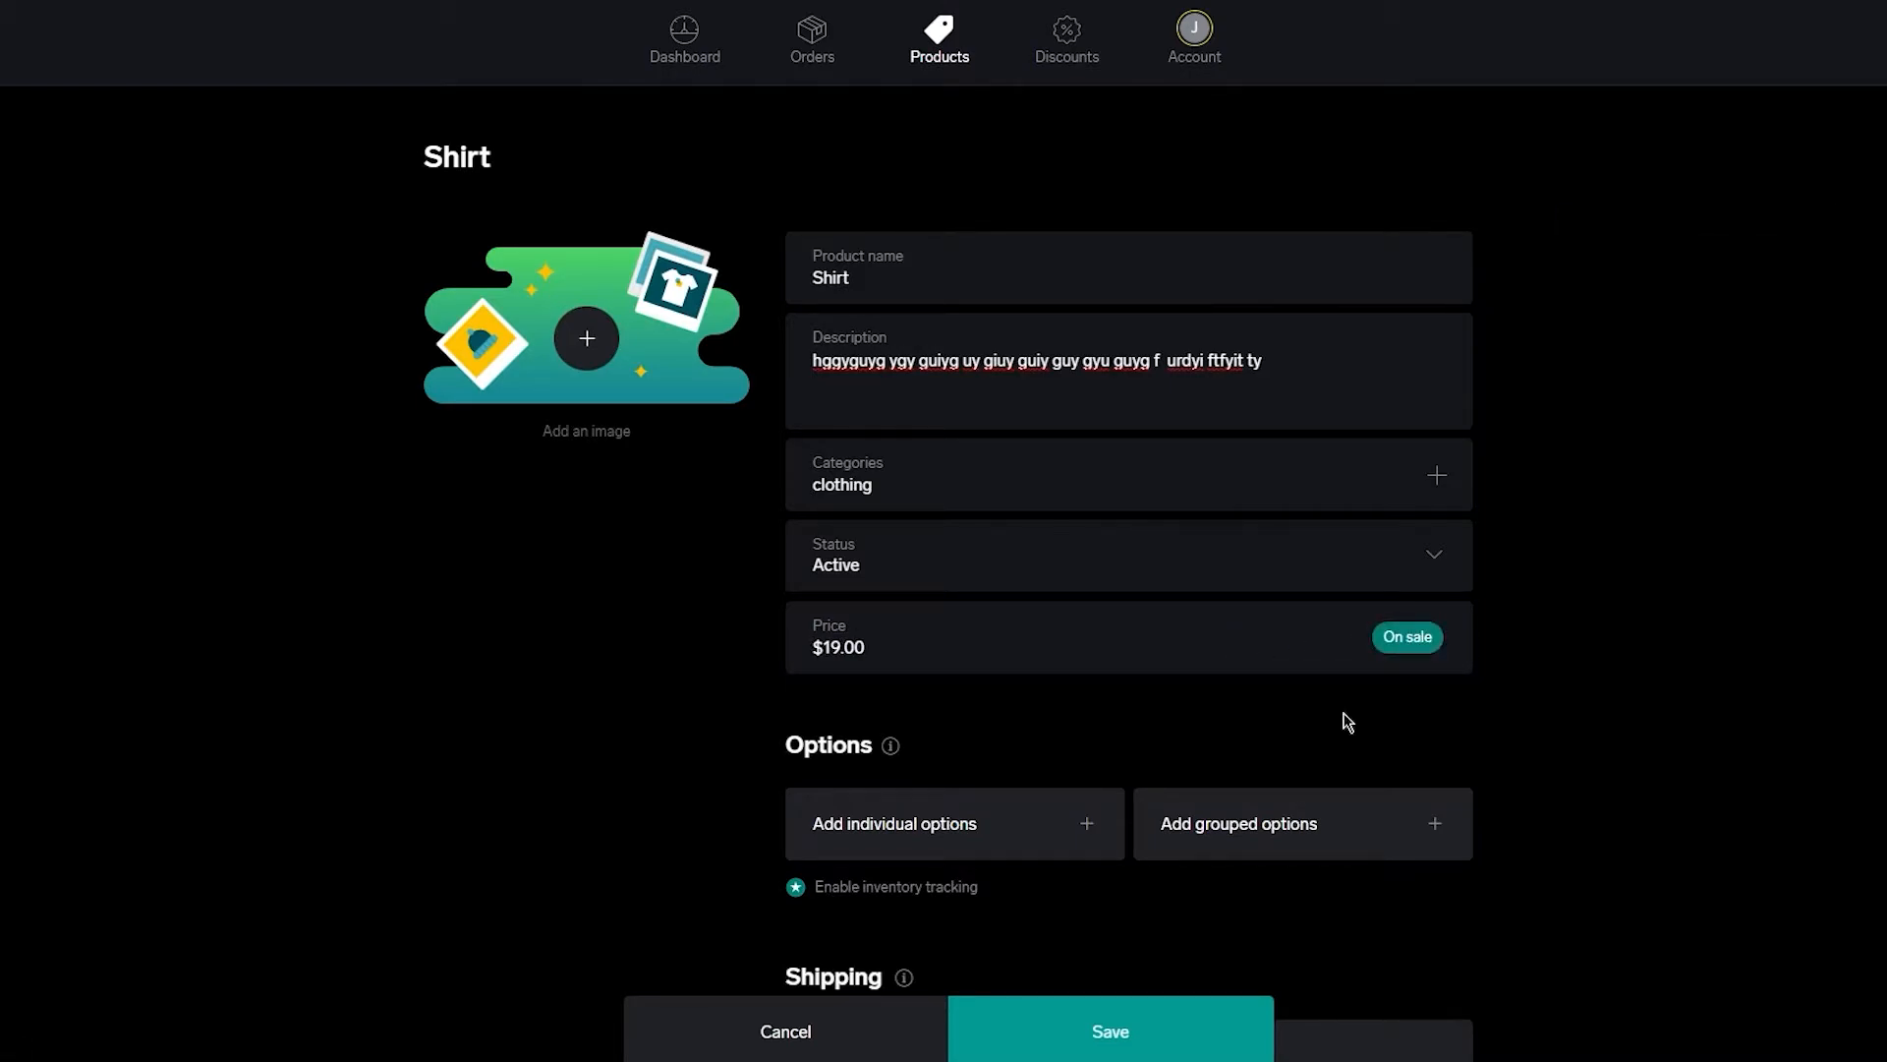
Check the Options help and add an individual option row to the Shirt product
scroll(1346, 720, down, 3)
mouse_move(892, 390)
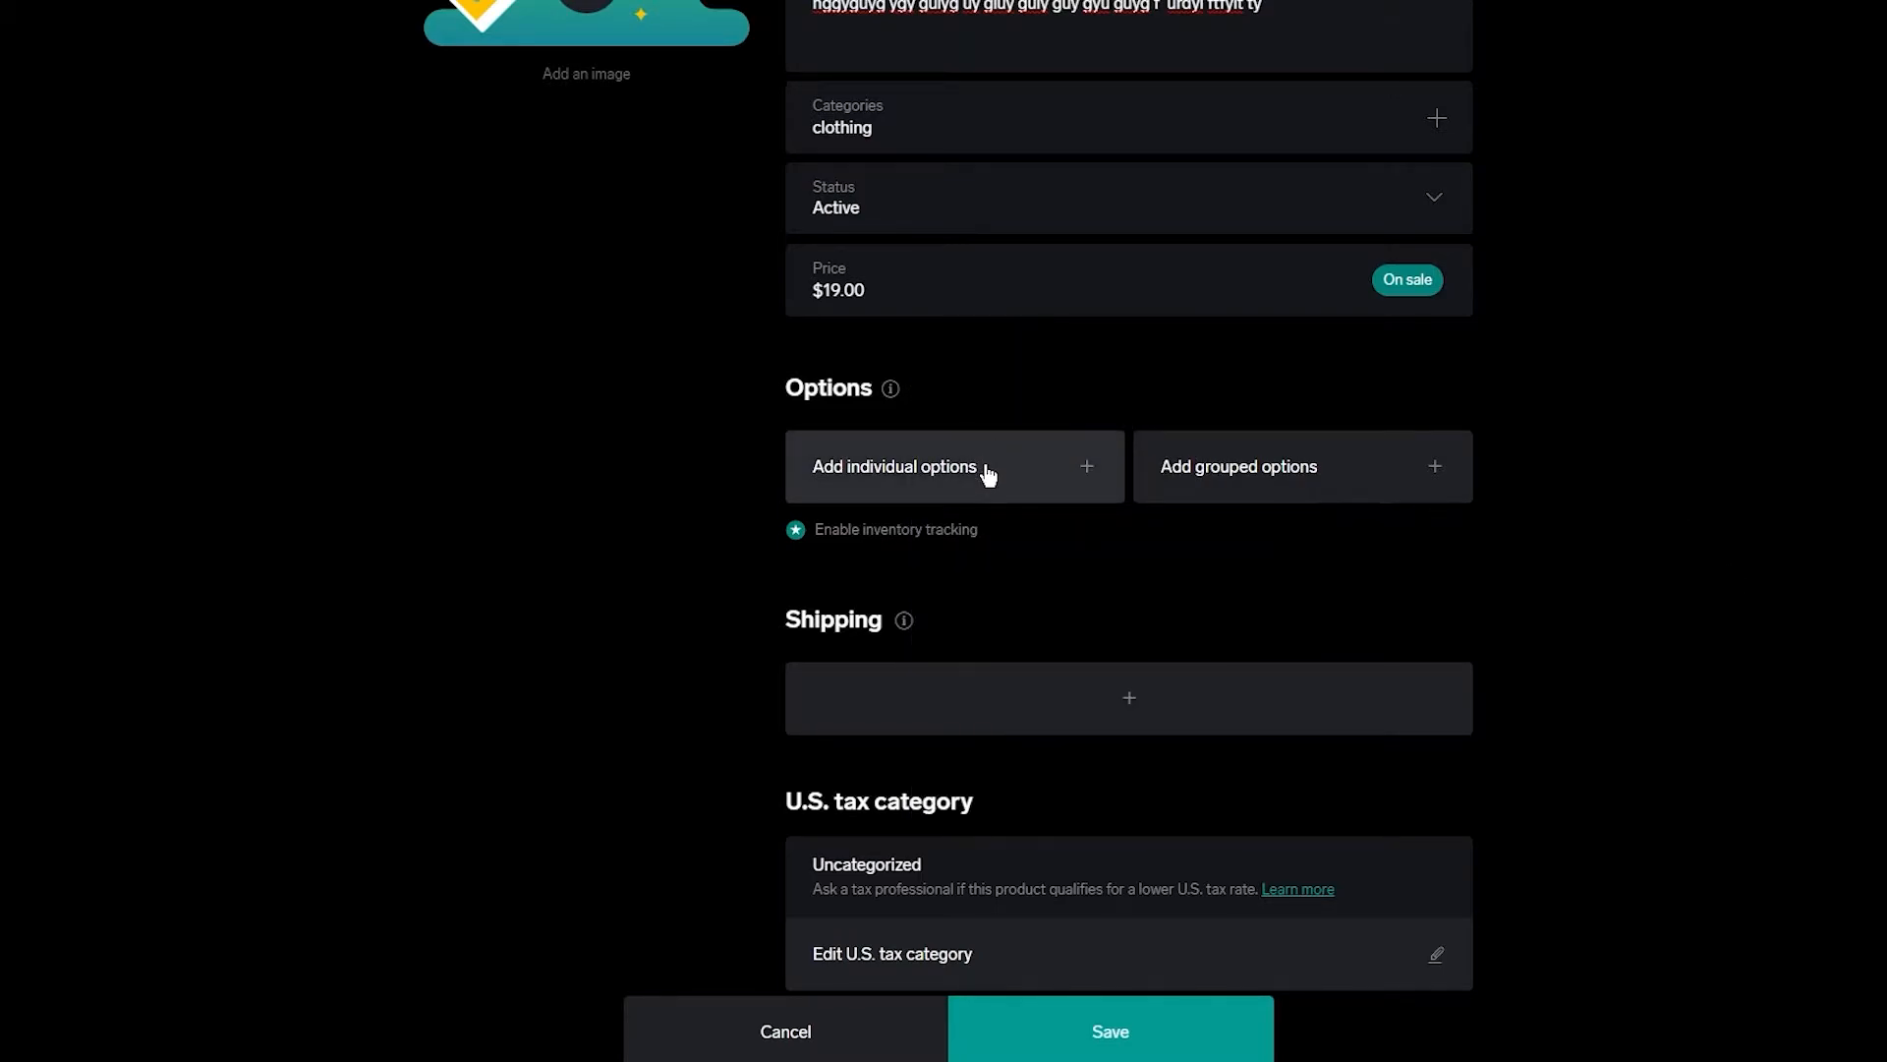
click(1053, 467)
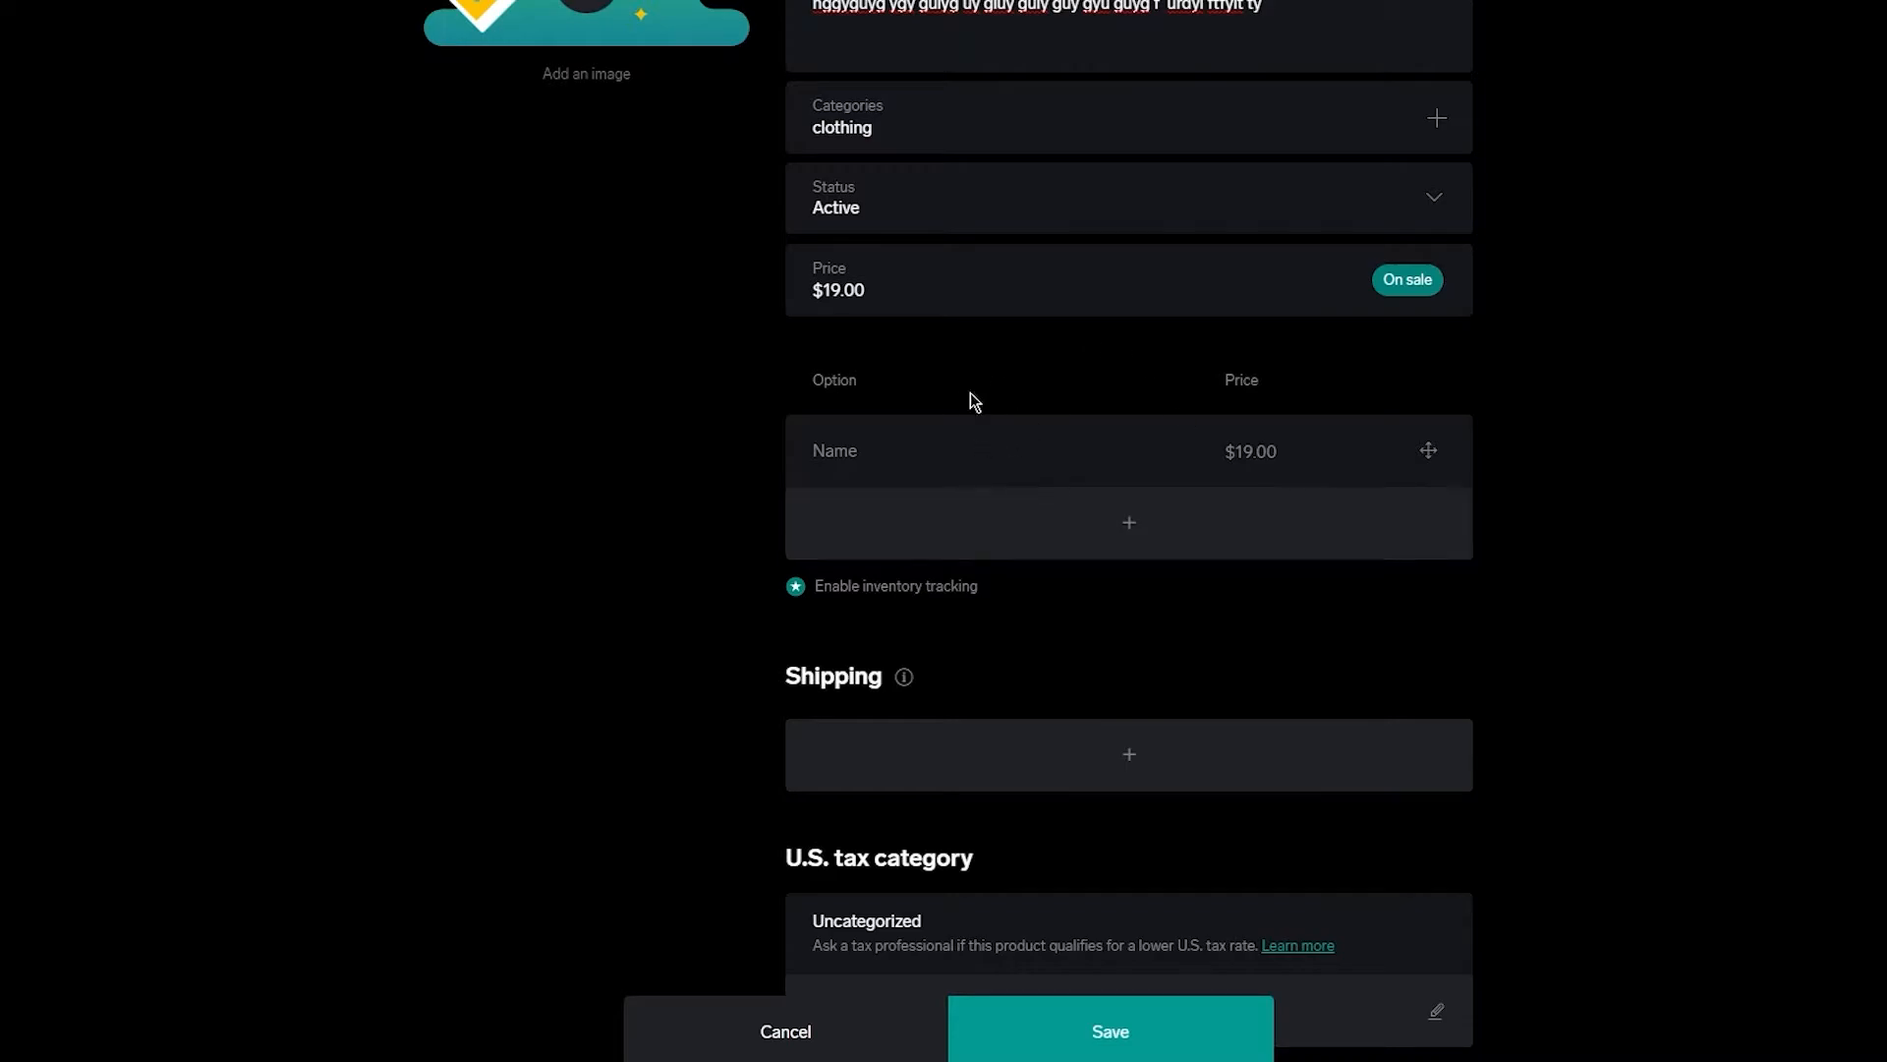
Read the help on shipping alone versus with others, and add a shipping rate row to the product
scroll(688, 574, down, 1)
scroll(688, 574, down, 3)
click(905, 469)
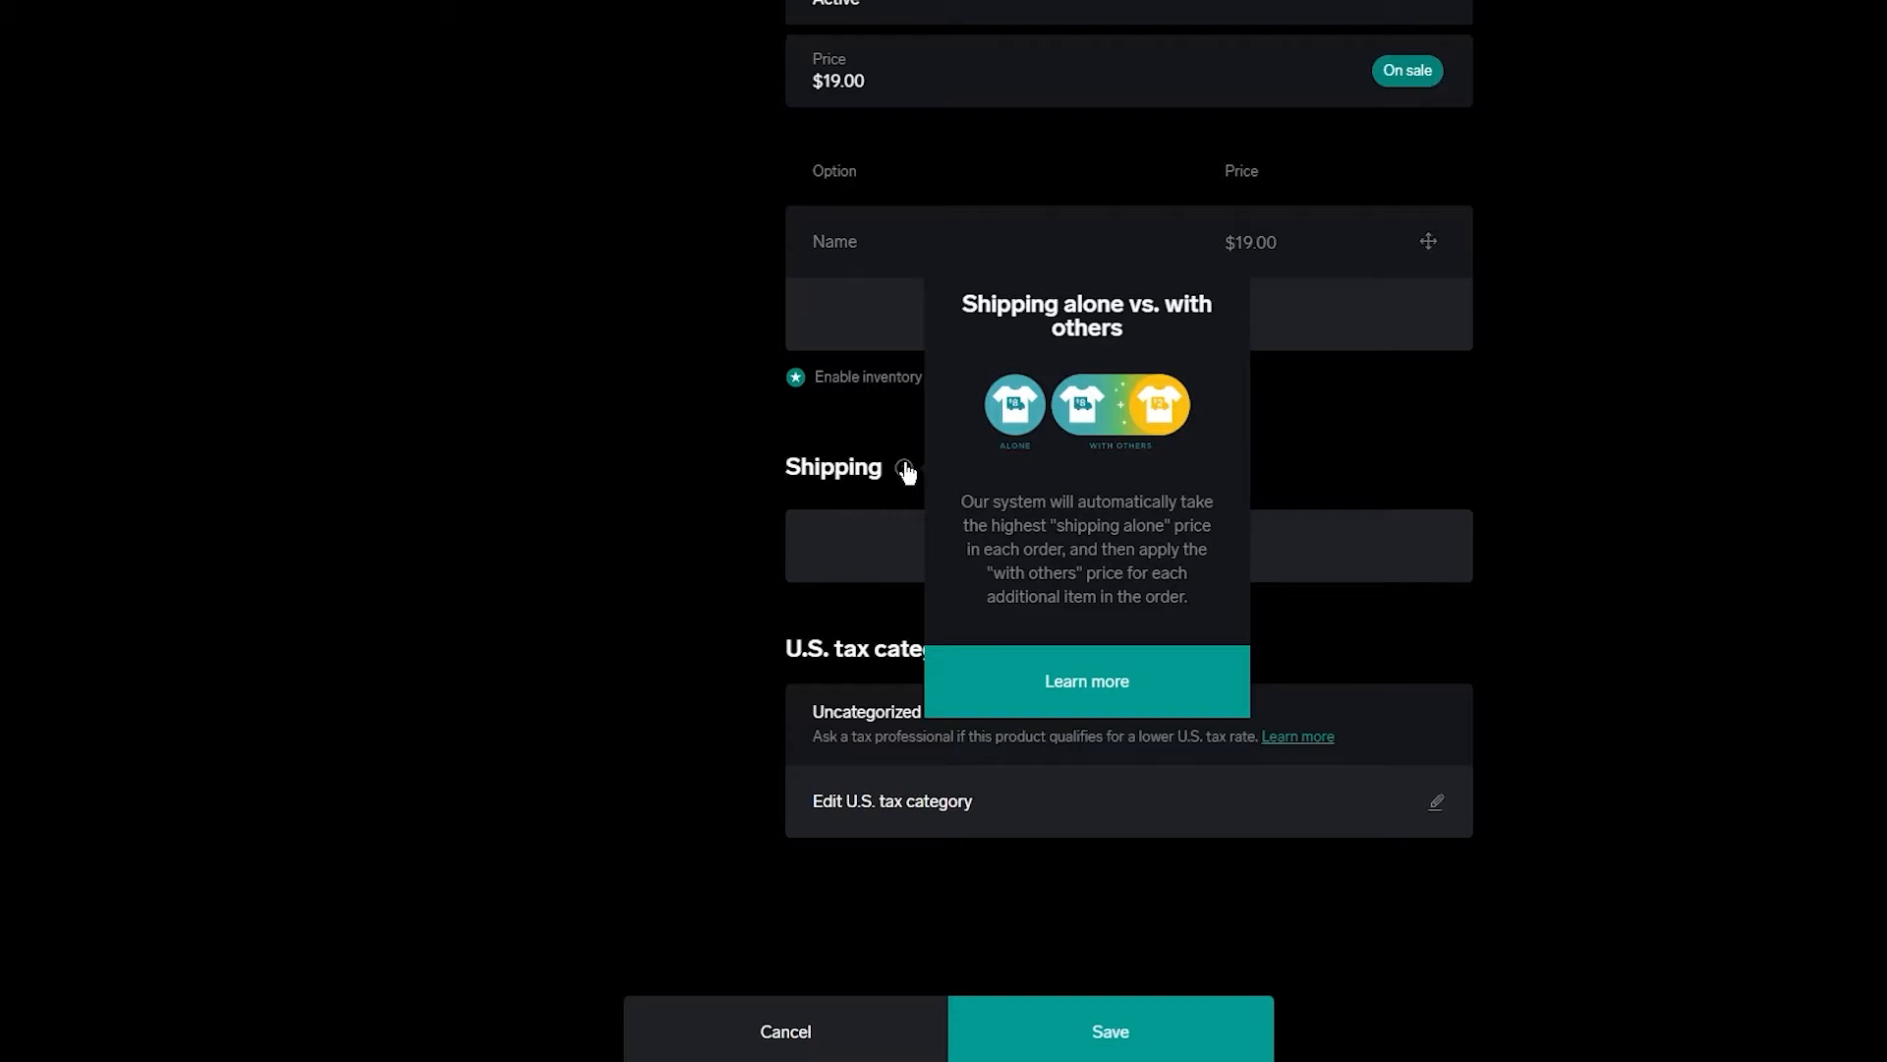
scroll(935, 505, down, 1)
click(964, 508)
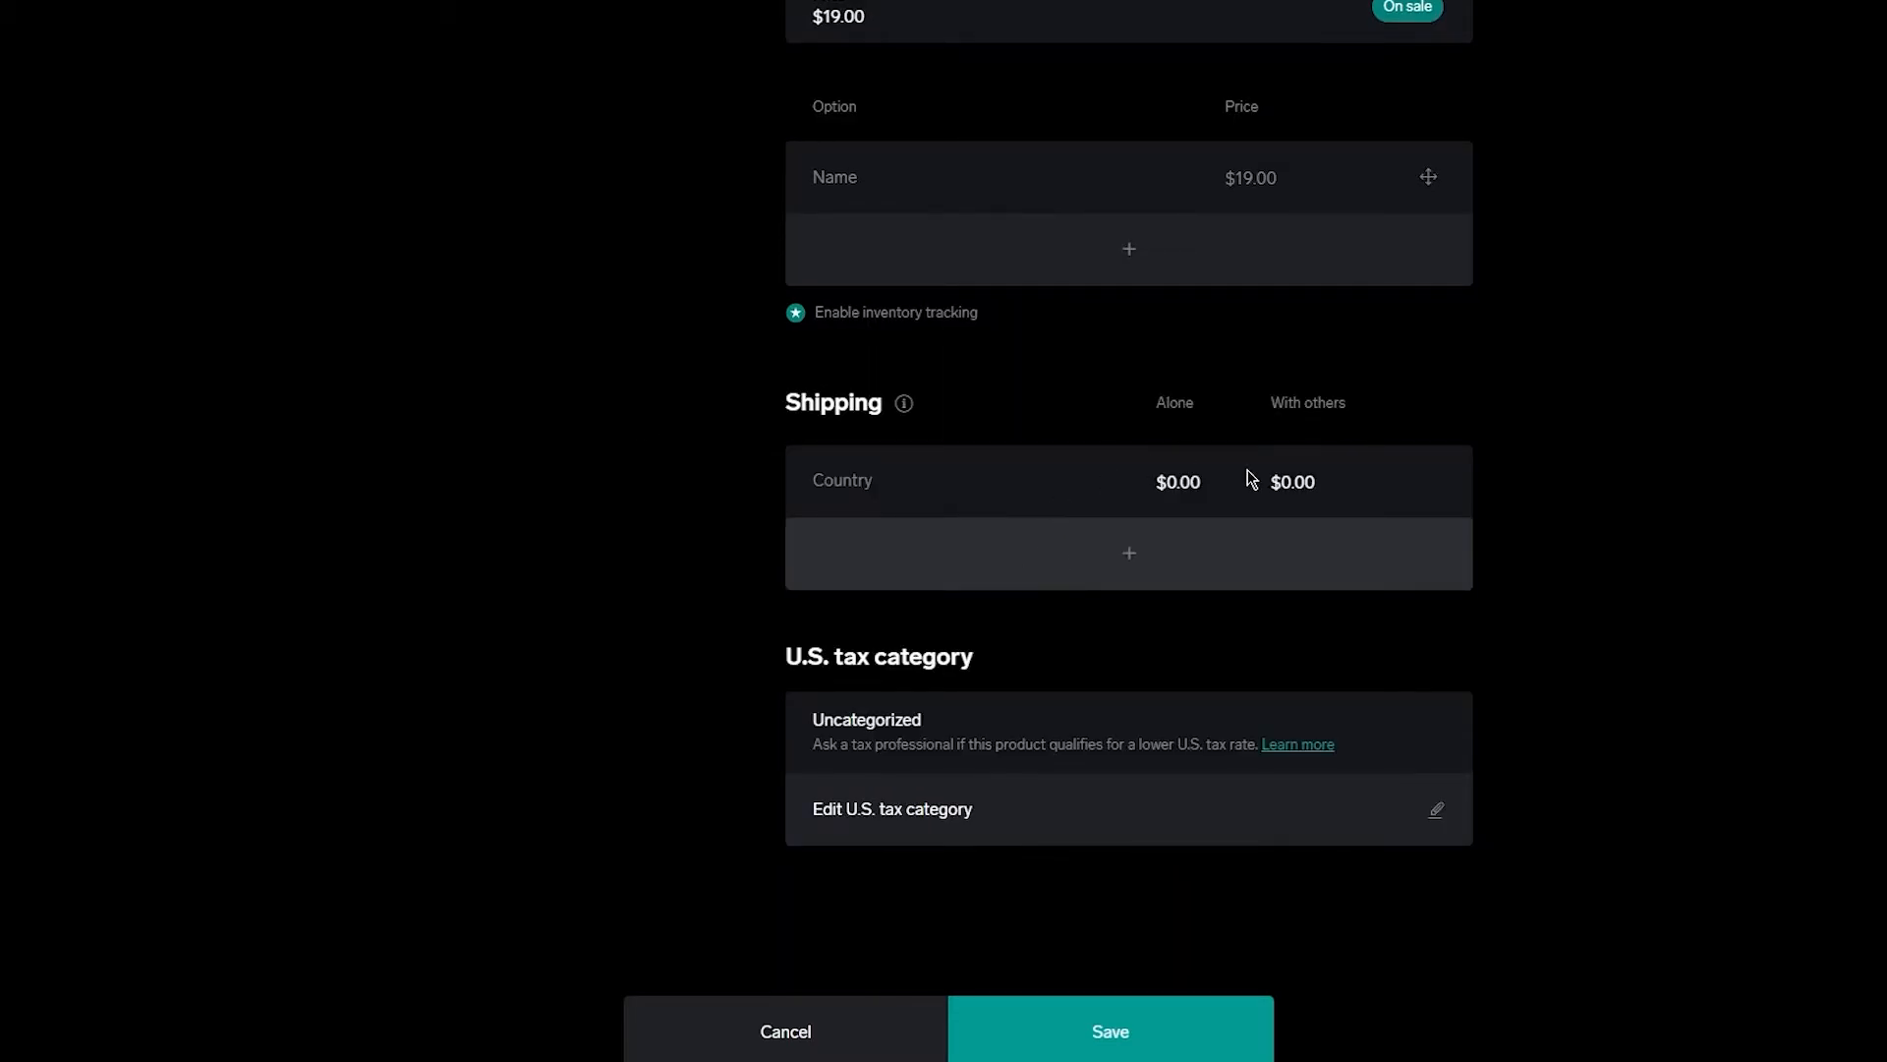
Set the shipping rate to $7.00 alone and $14.00 with others, and try to save the product
click(1213, 485)
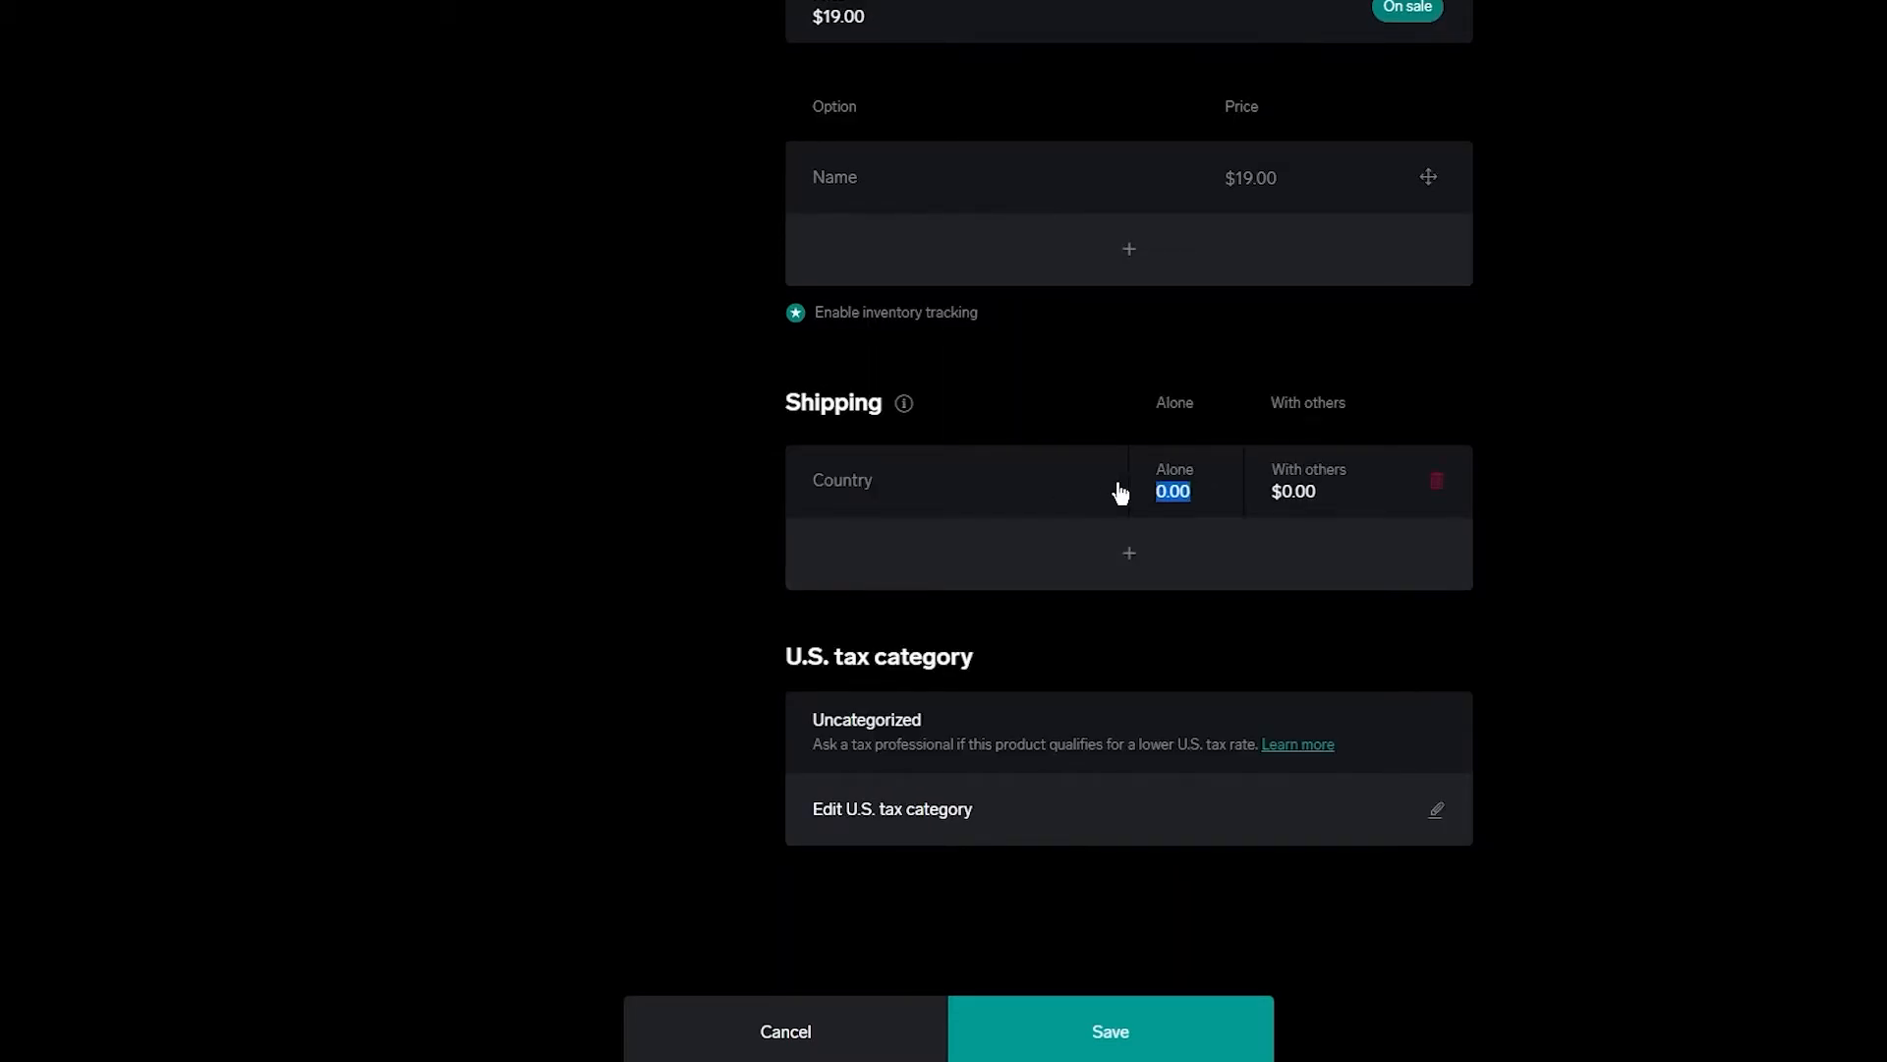
text(7)
click(1278, 501)
click(1295, 489)
text(14)
click(1801, 528)
scroll(1524, 535, down, 2)
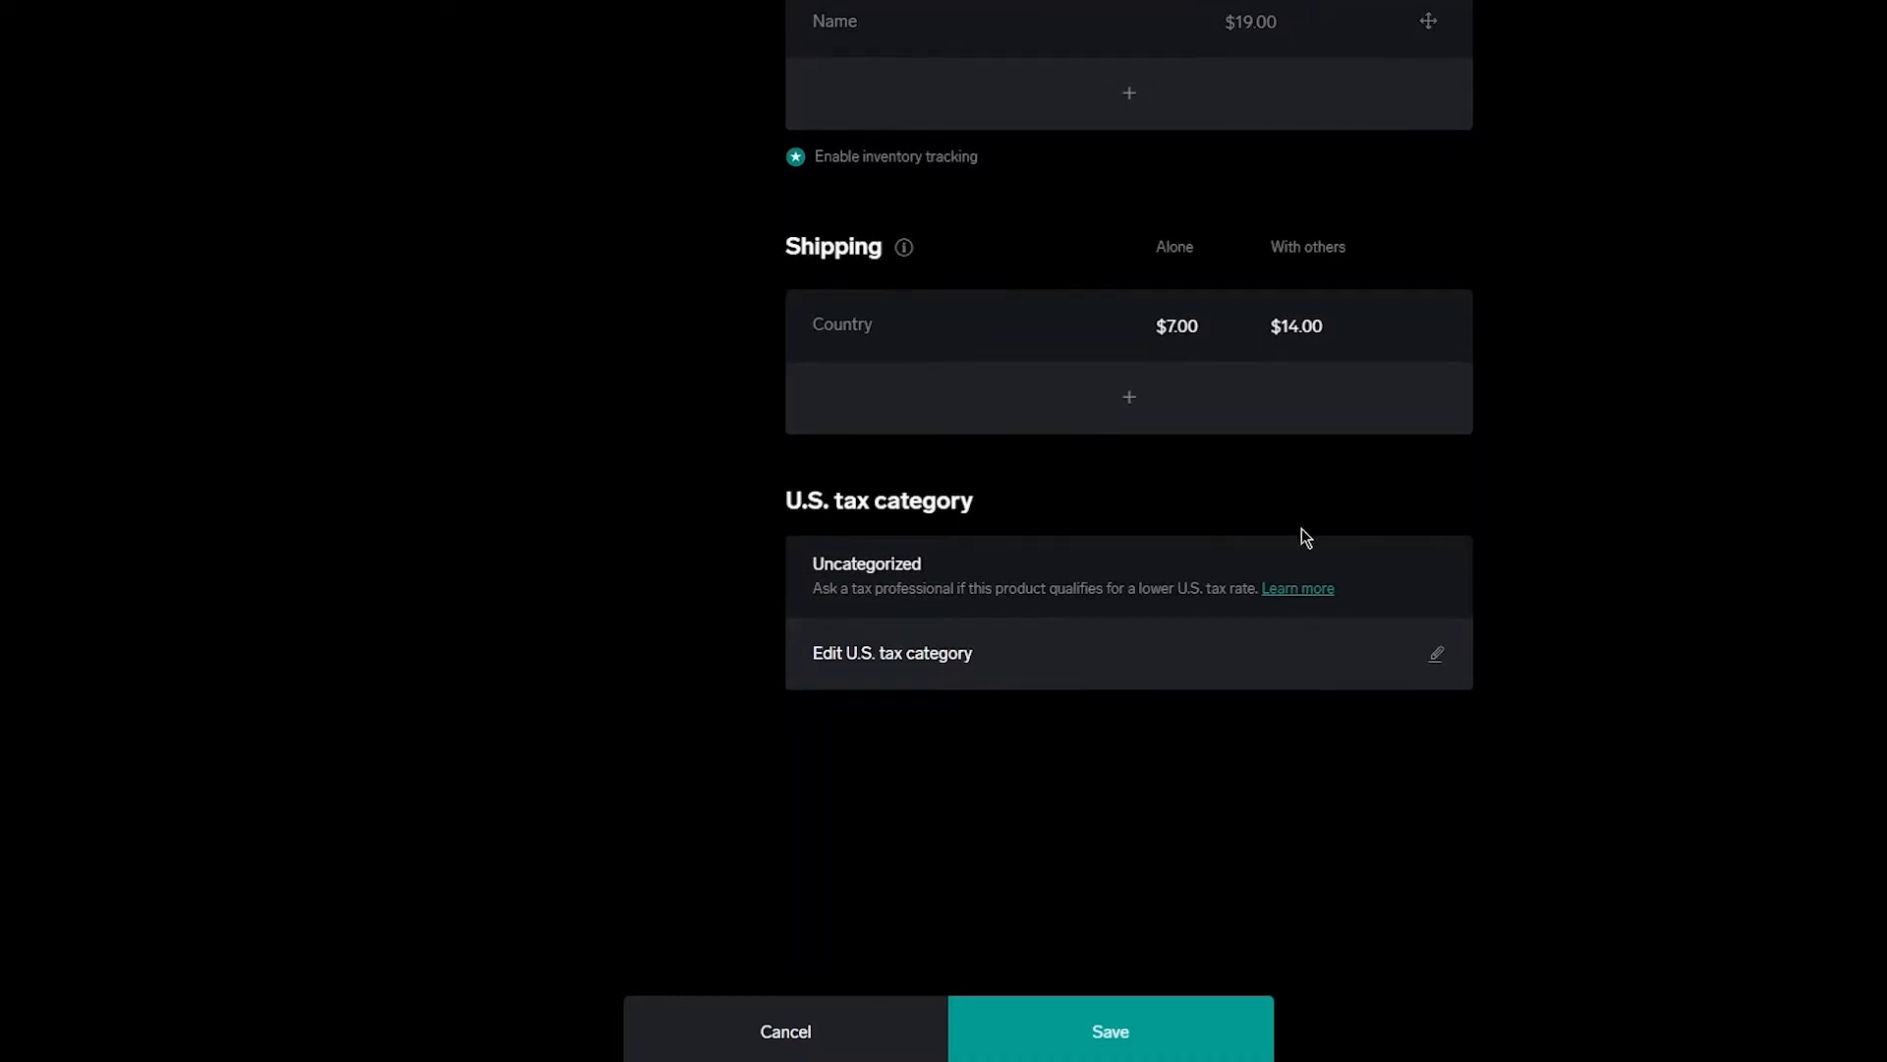
scroll(973, 610, down, 1)
click(1039, 1027)
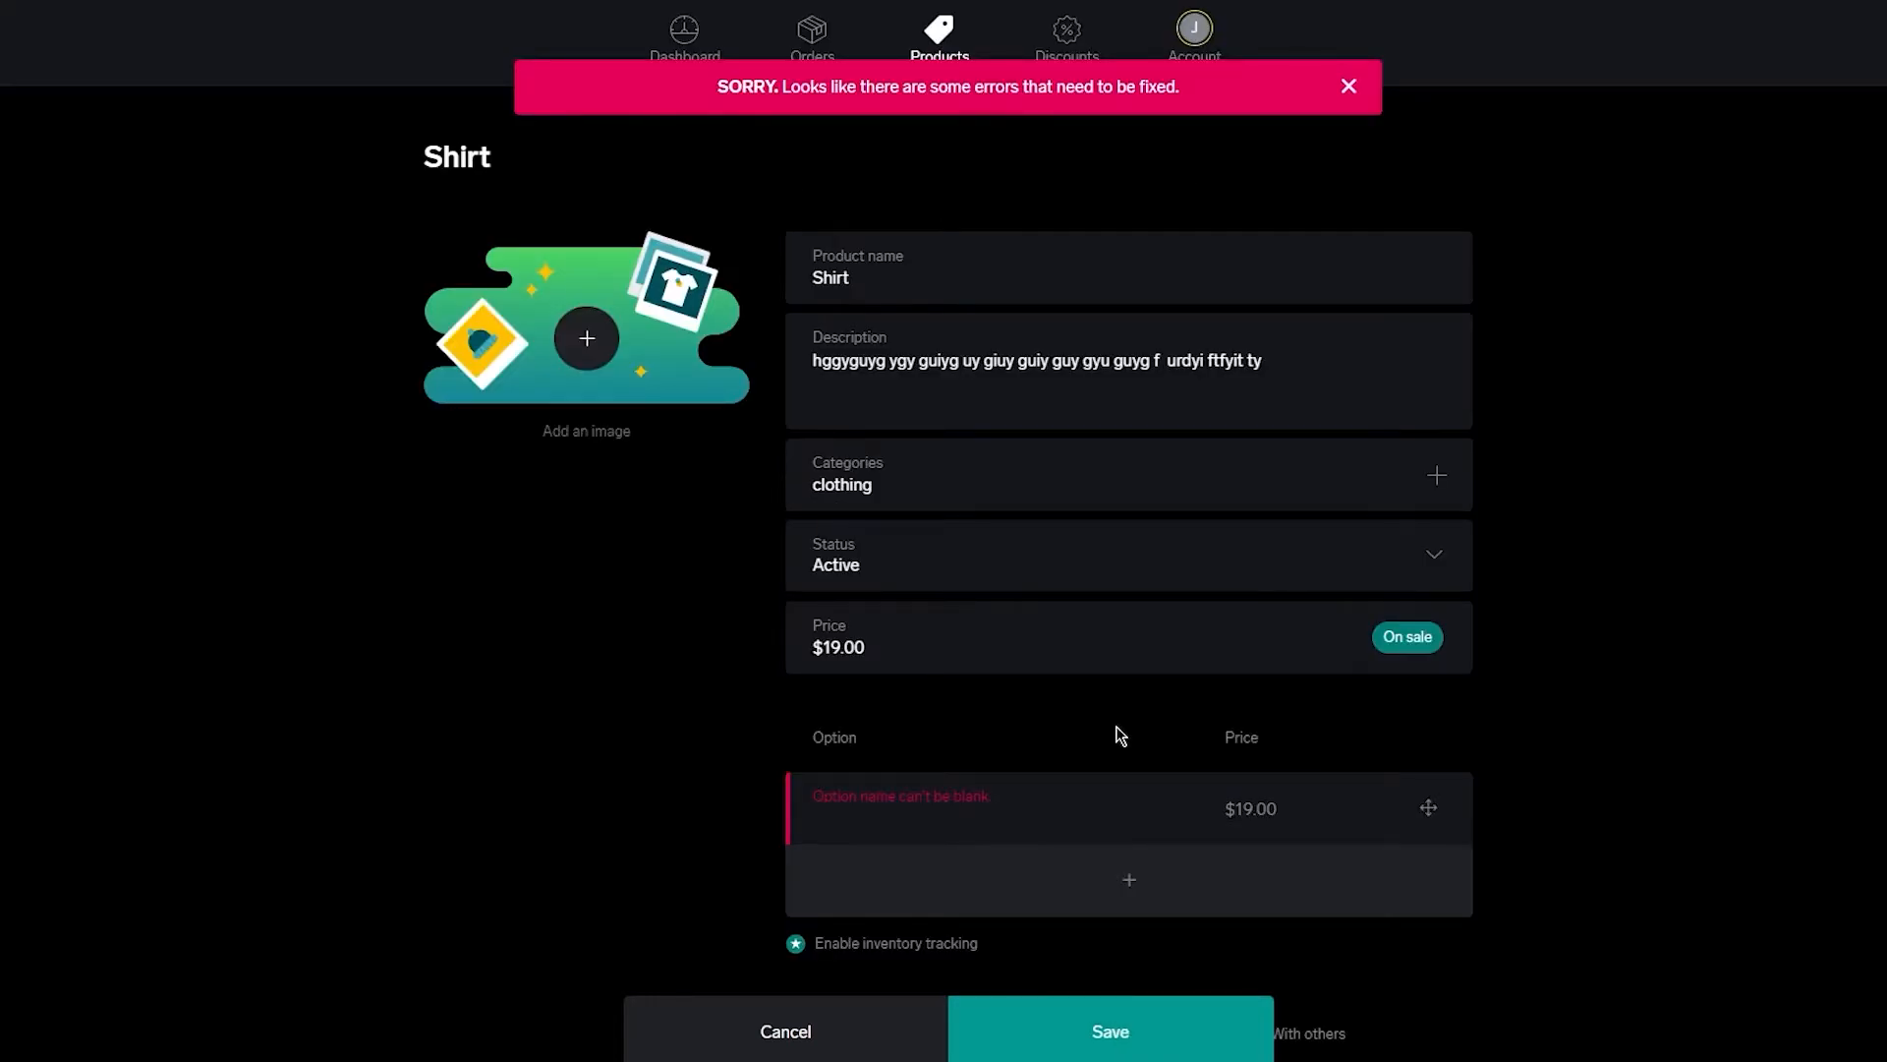
Set the first option's price to 19.009 and its name to "n n", and add a second option named "jjbj"
scroll(1071, 379, down, 5)
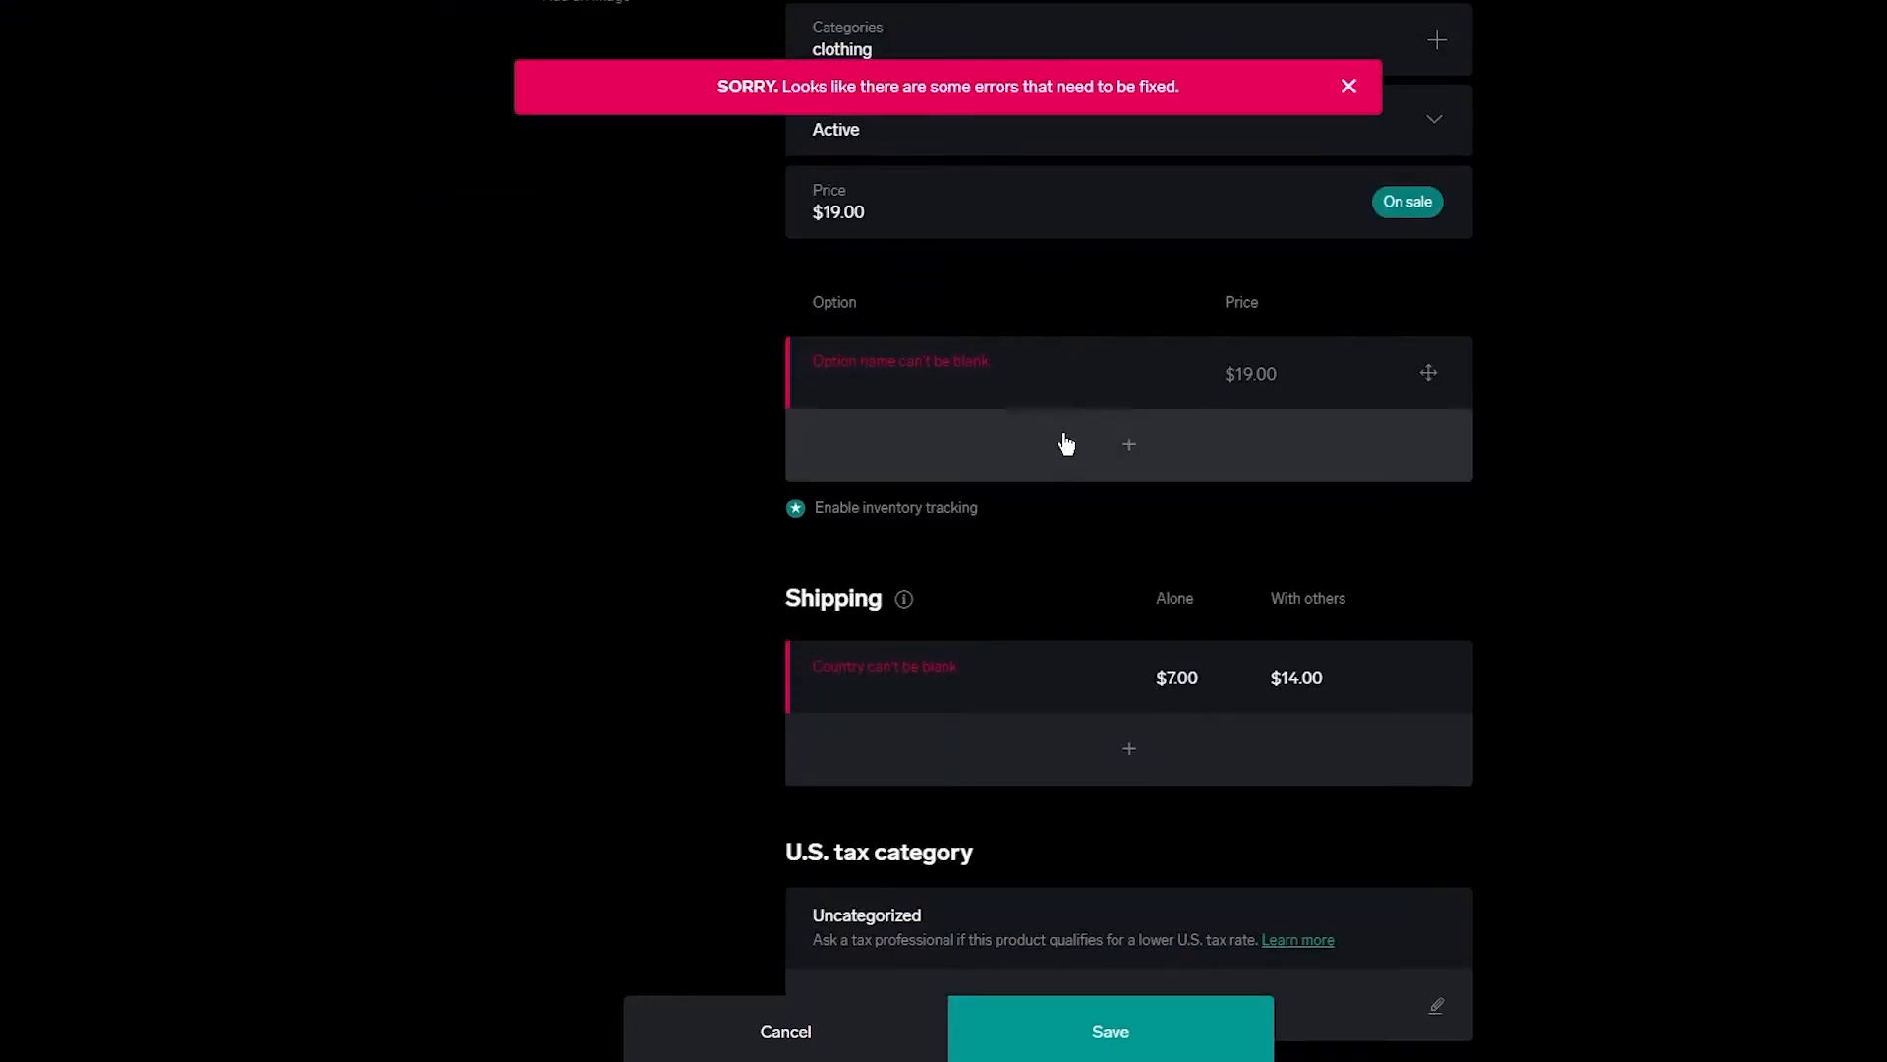
click(1298, 378)
text(9.009)
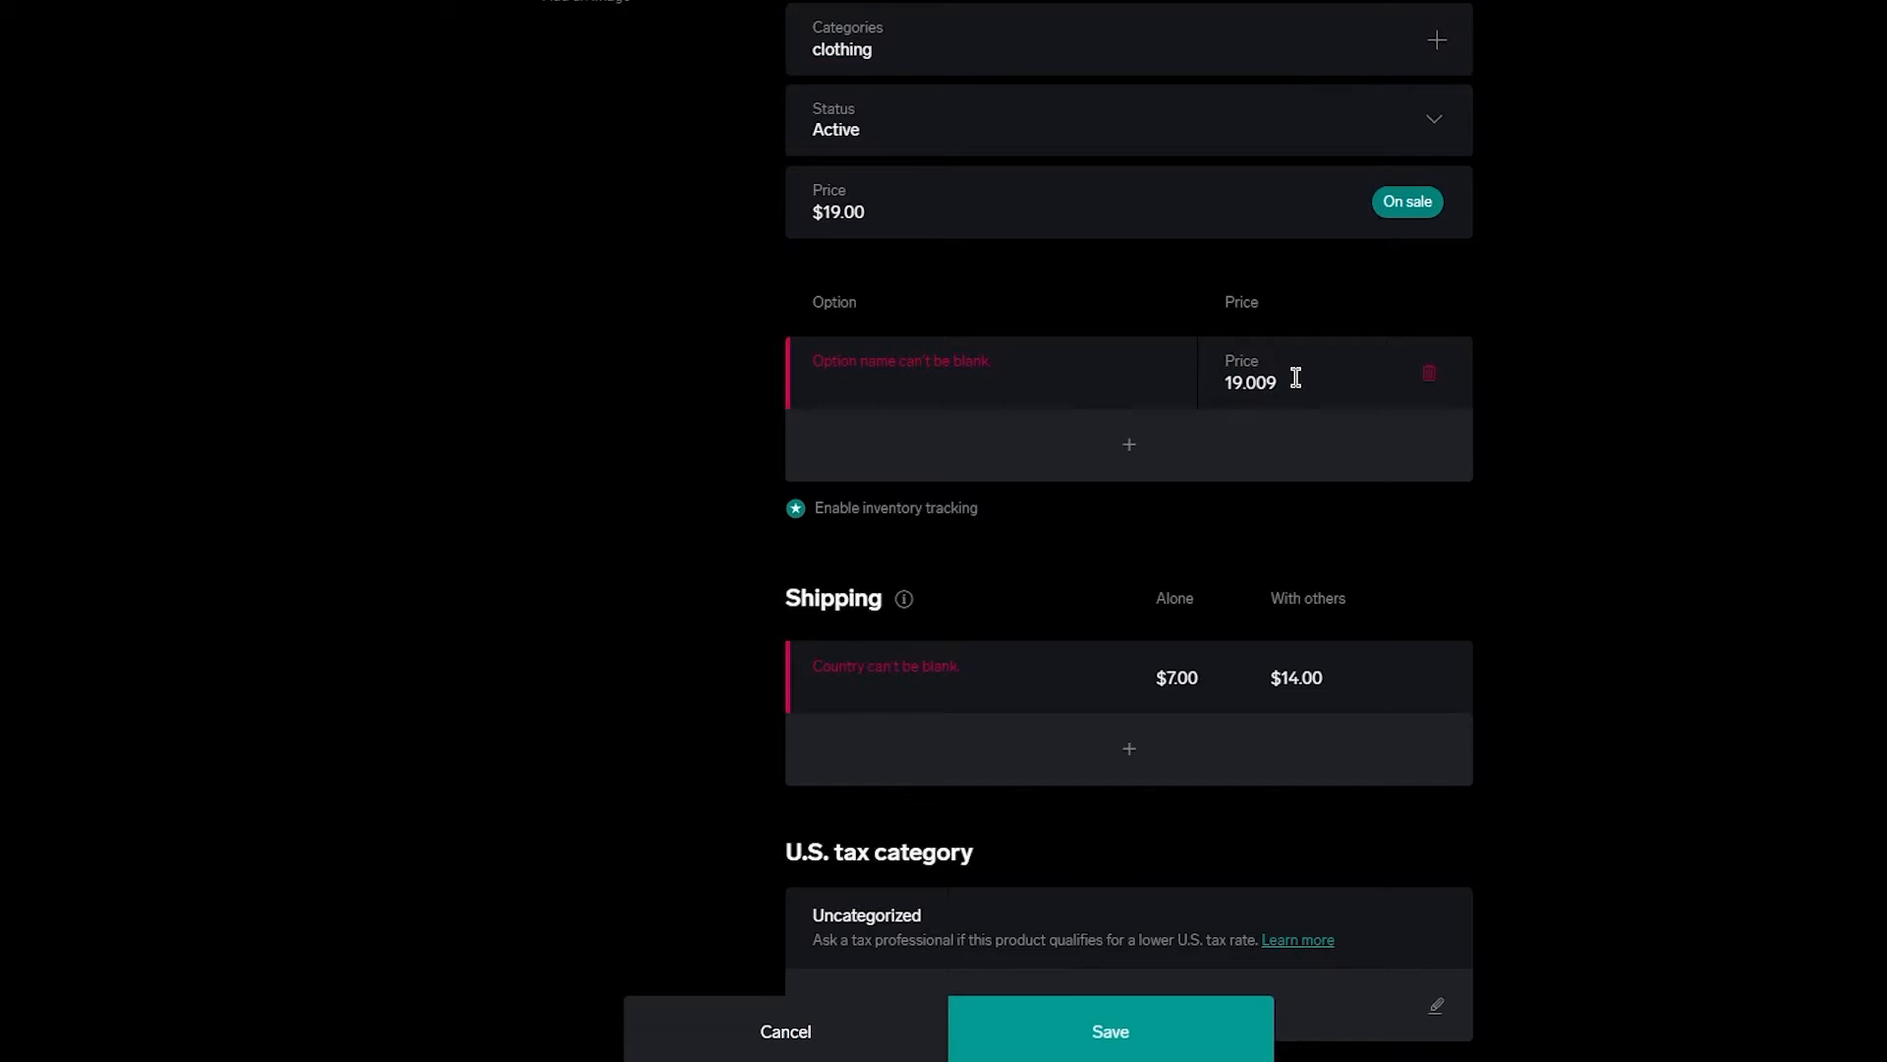
click(1180, 449)
click(1129, 446)
text(jjbj)
click(1019, 387)
text(n n)
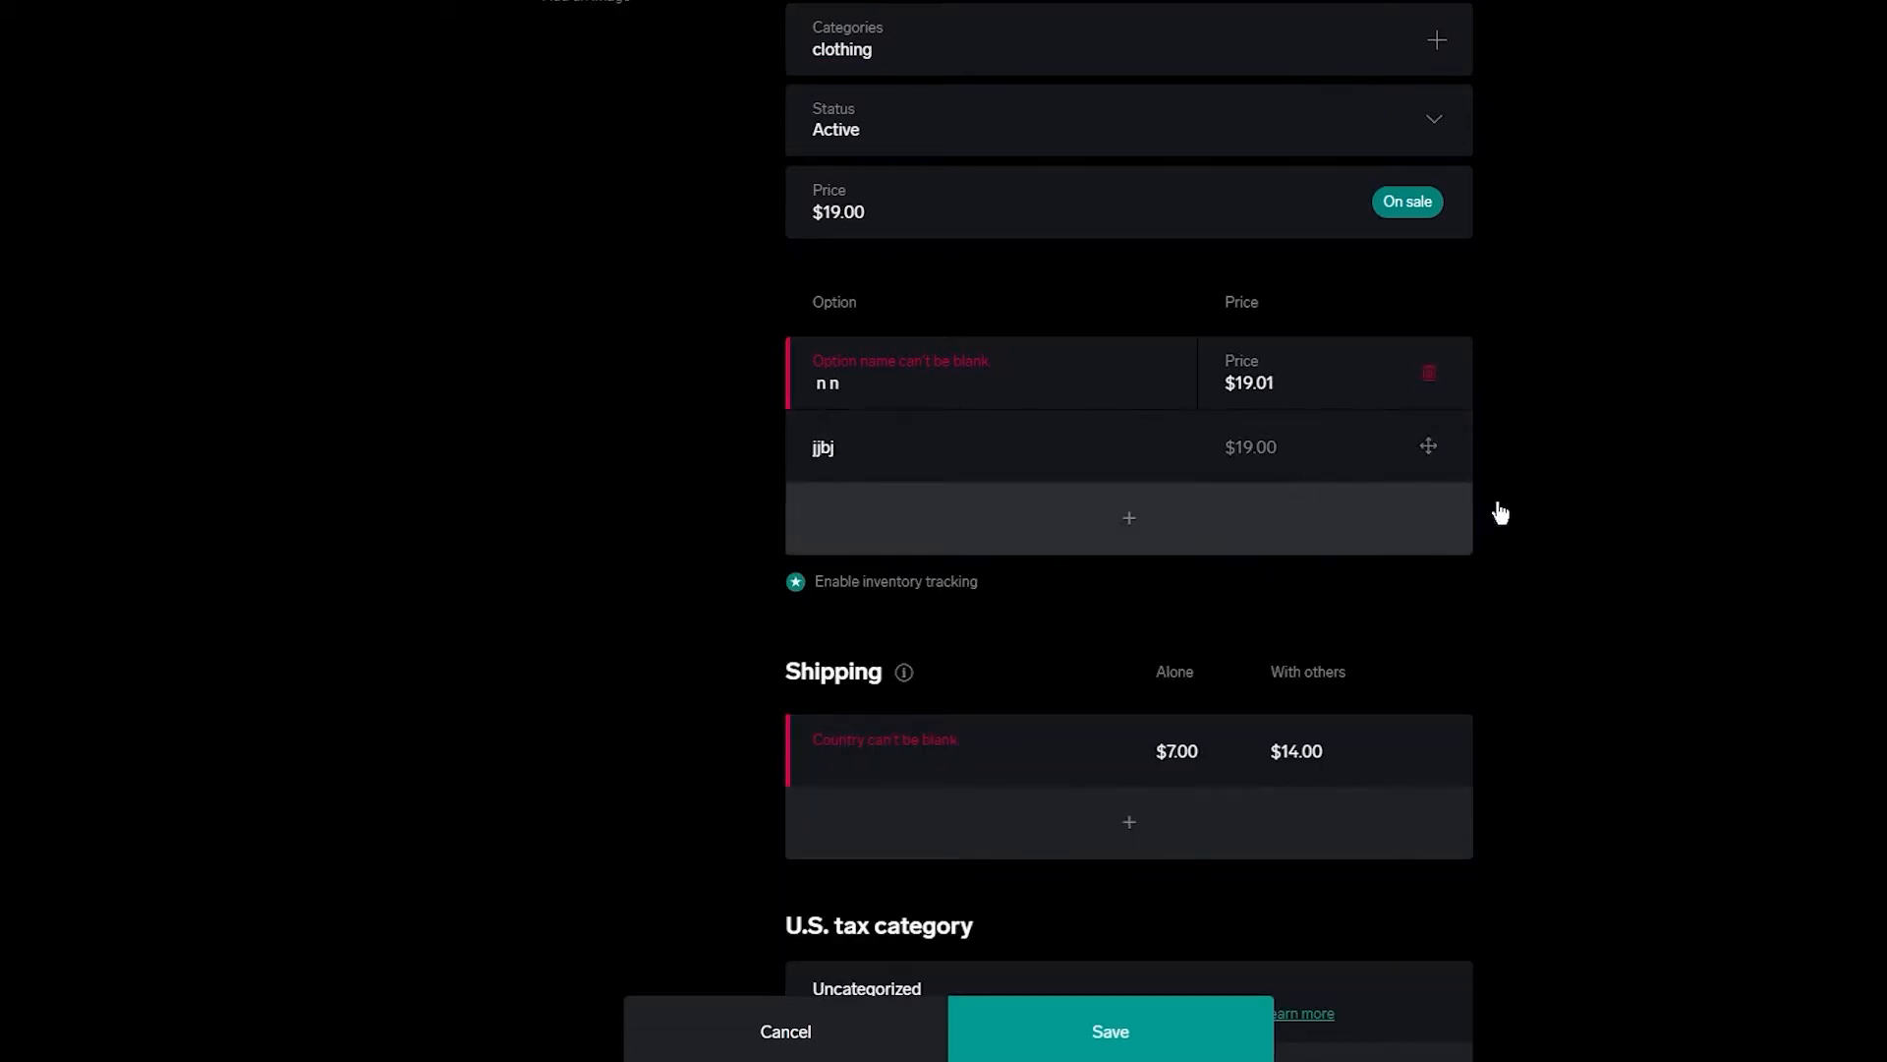
Set the shipping country to Pakistan and save the Shirt product
scroll(1609, 530, down, 5)
click(907, 275)
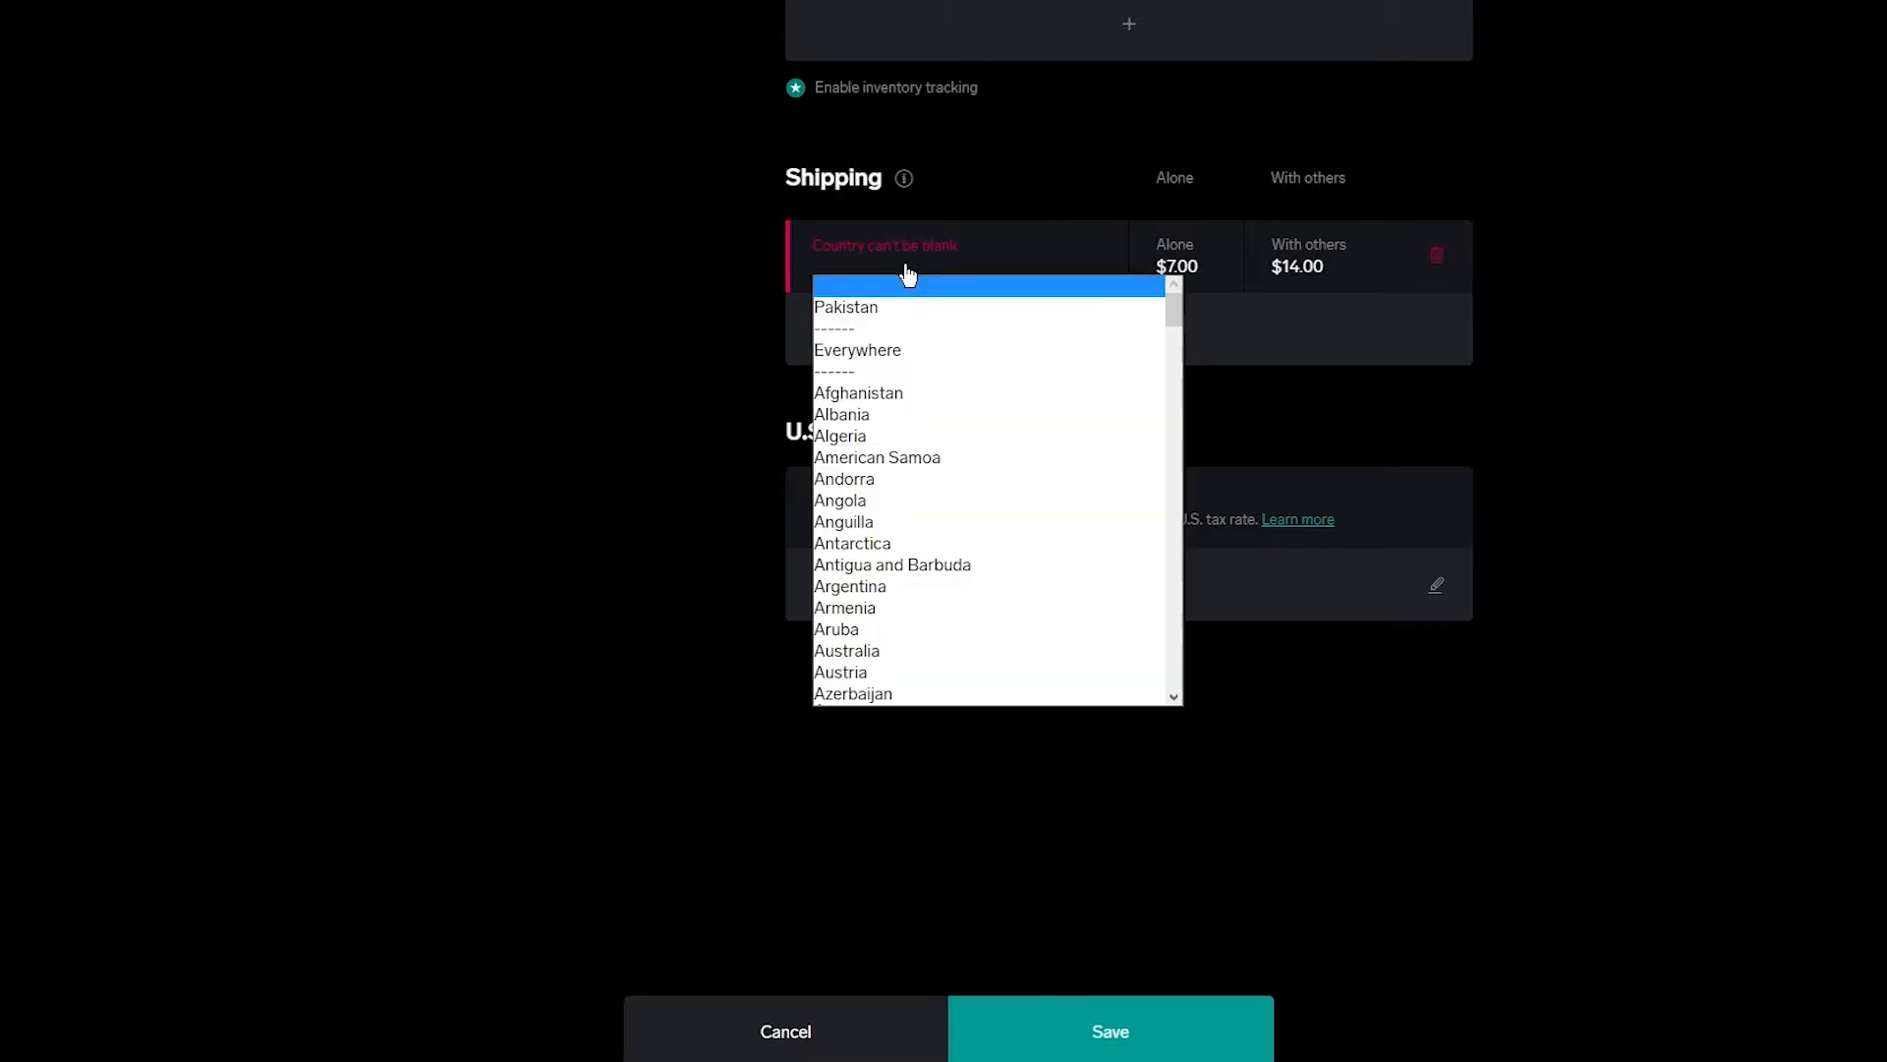
click(906, 308)
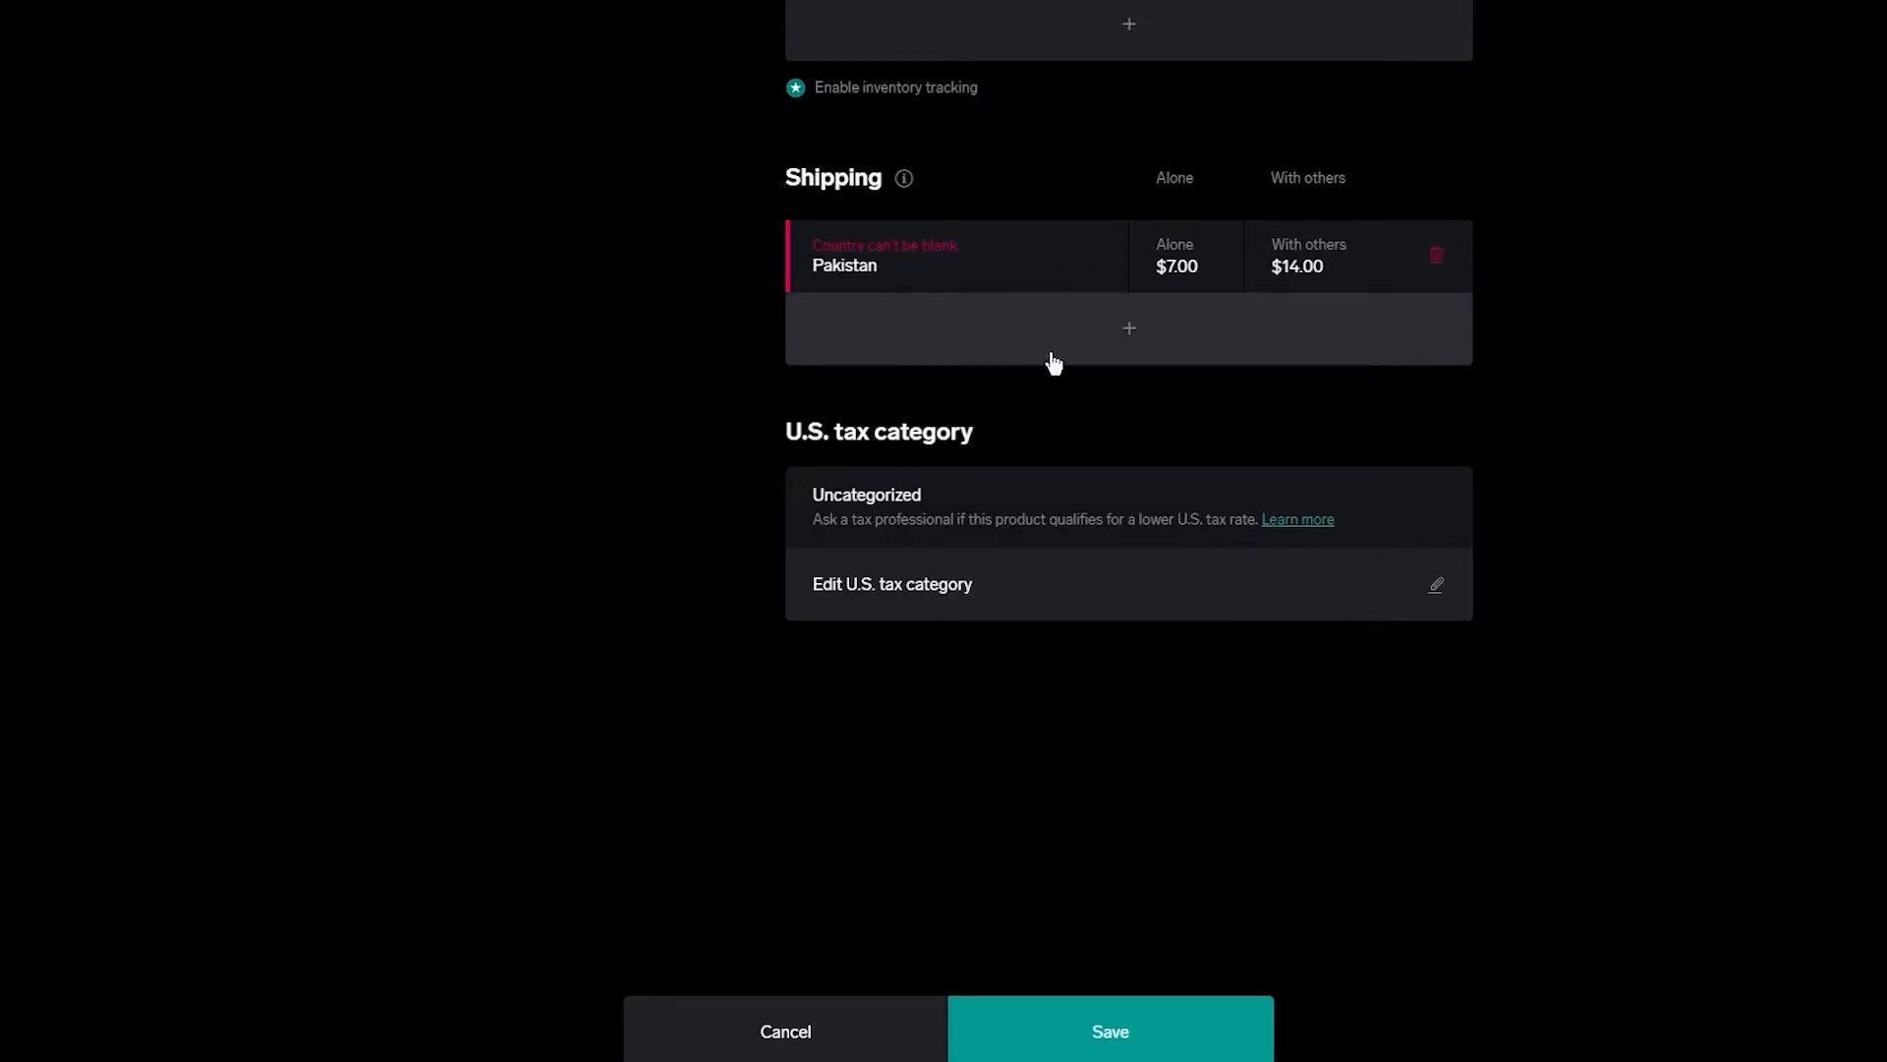
click(1152, 1037)
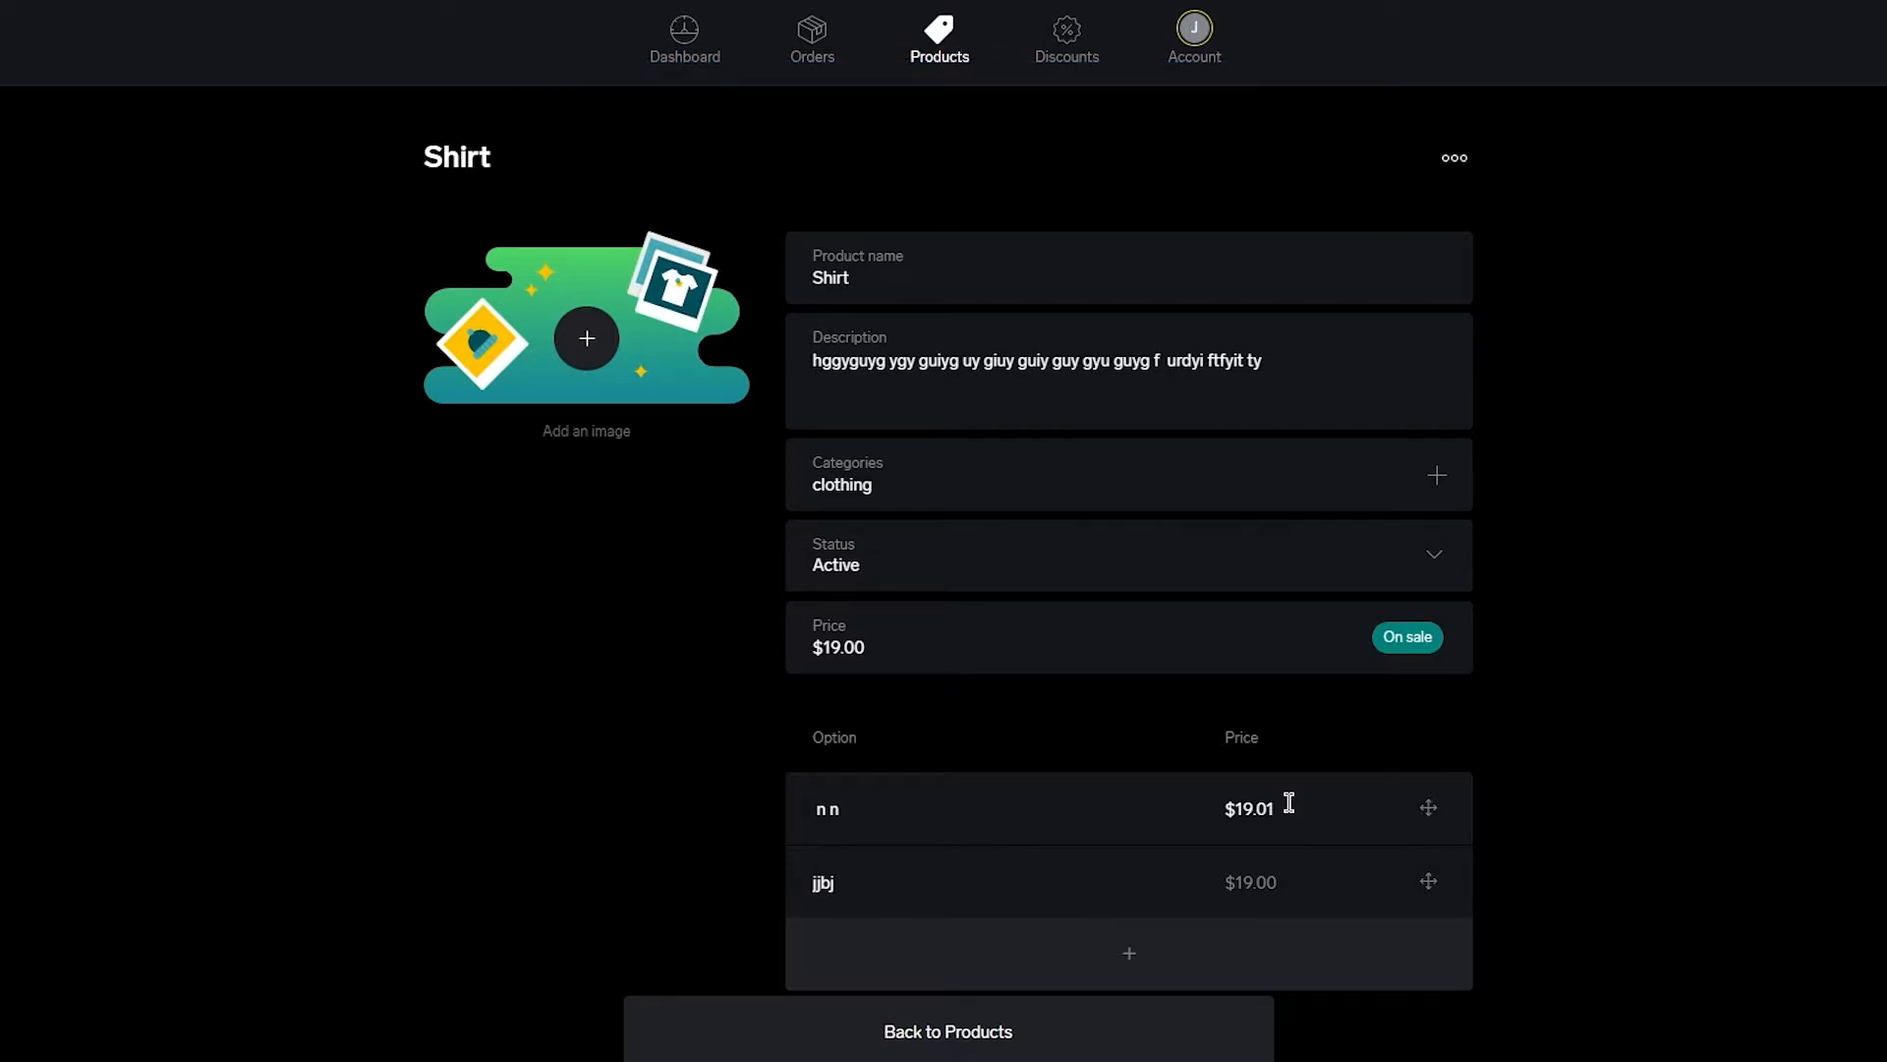
click(1459, 160)
click(1671, 271)
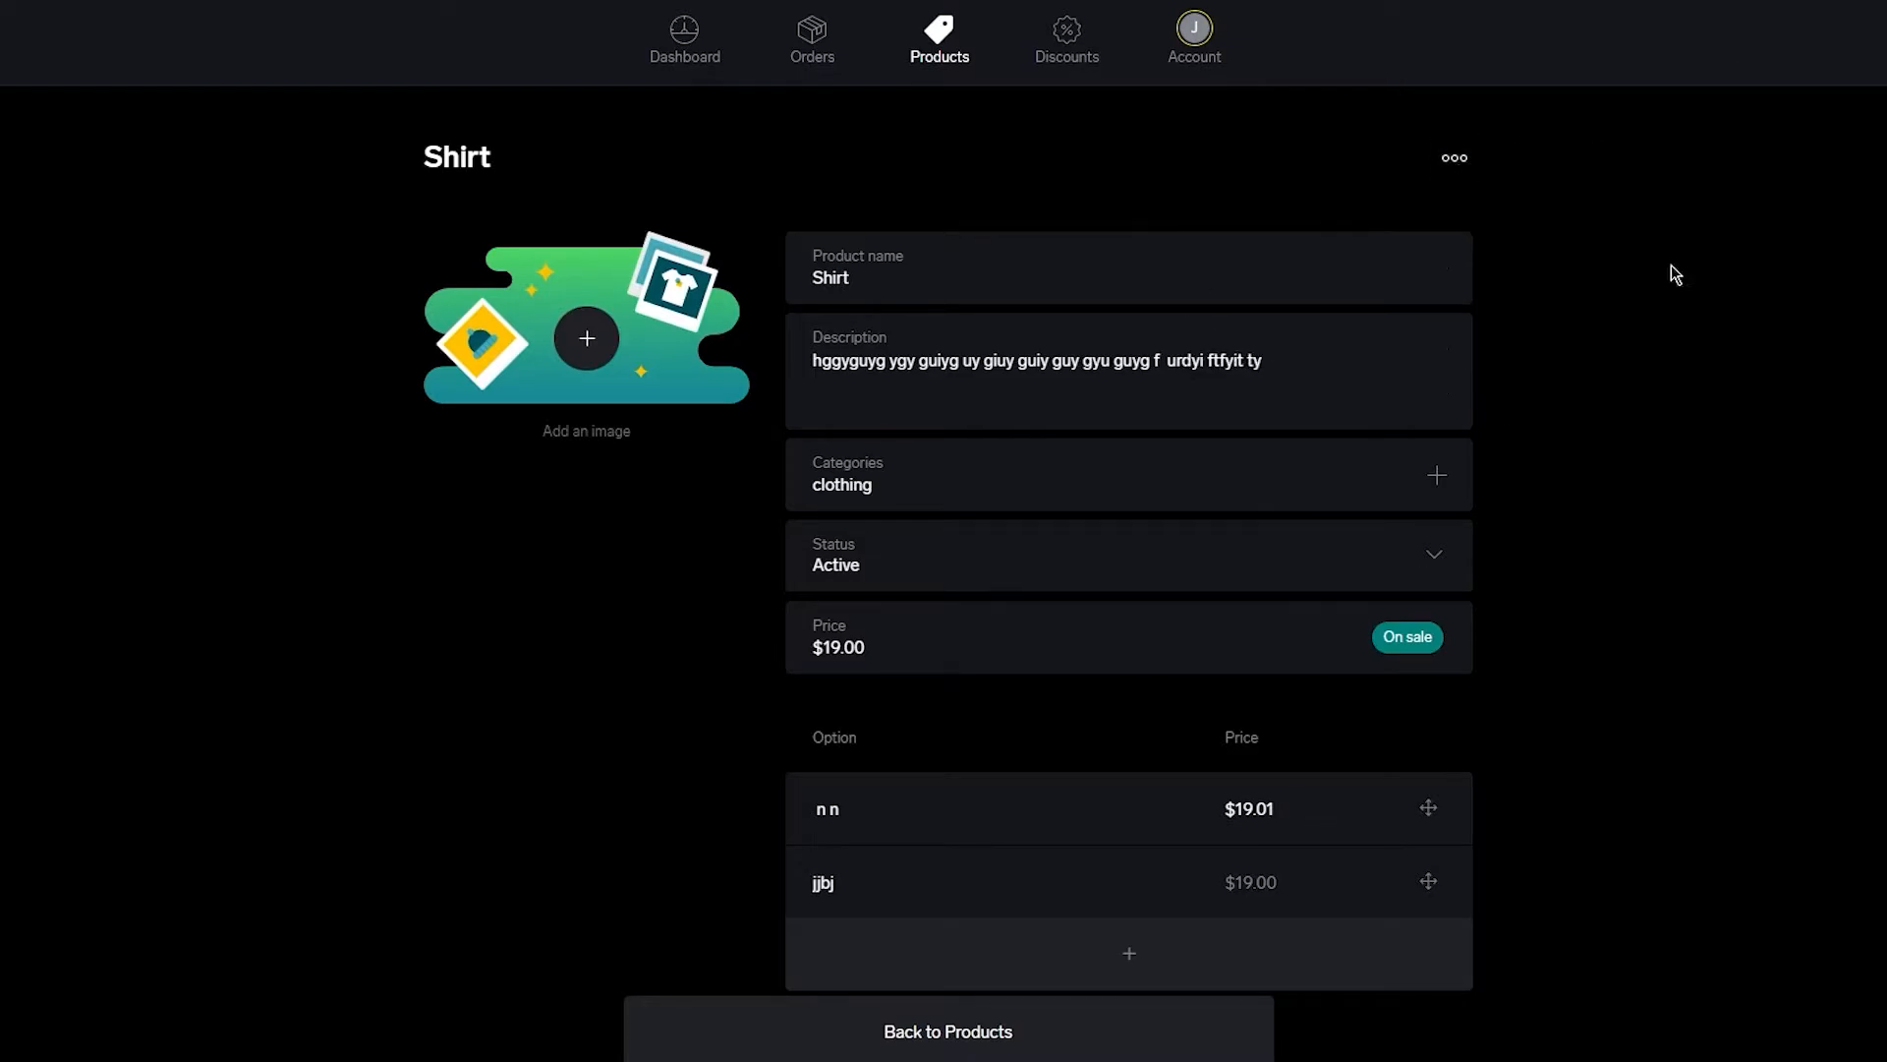
Switch to the Pexels website and search its free photos for "shirt", dismissing the Google sign-in prompt
click(578, 344)
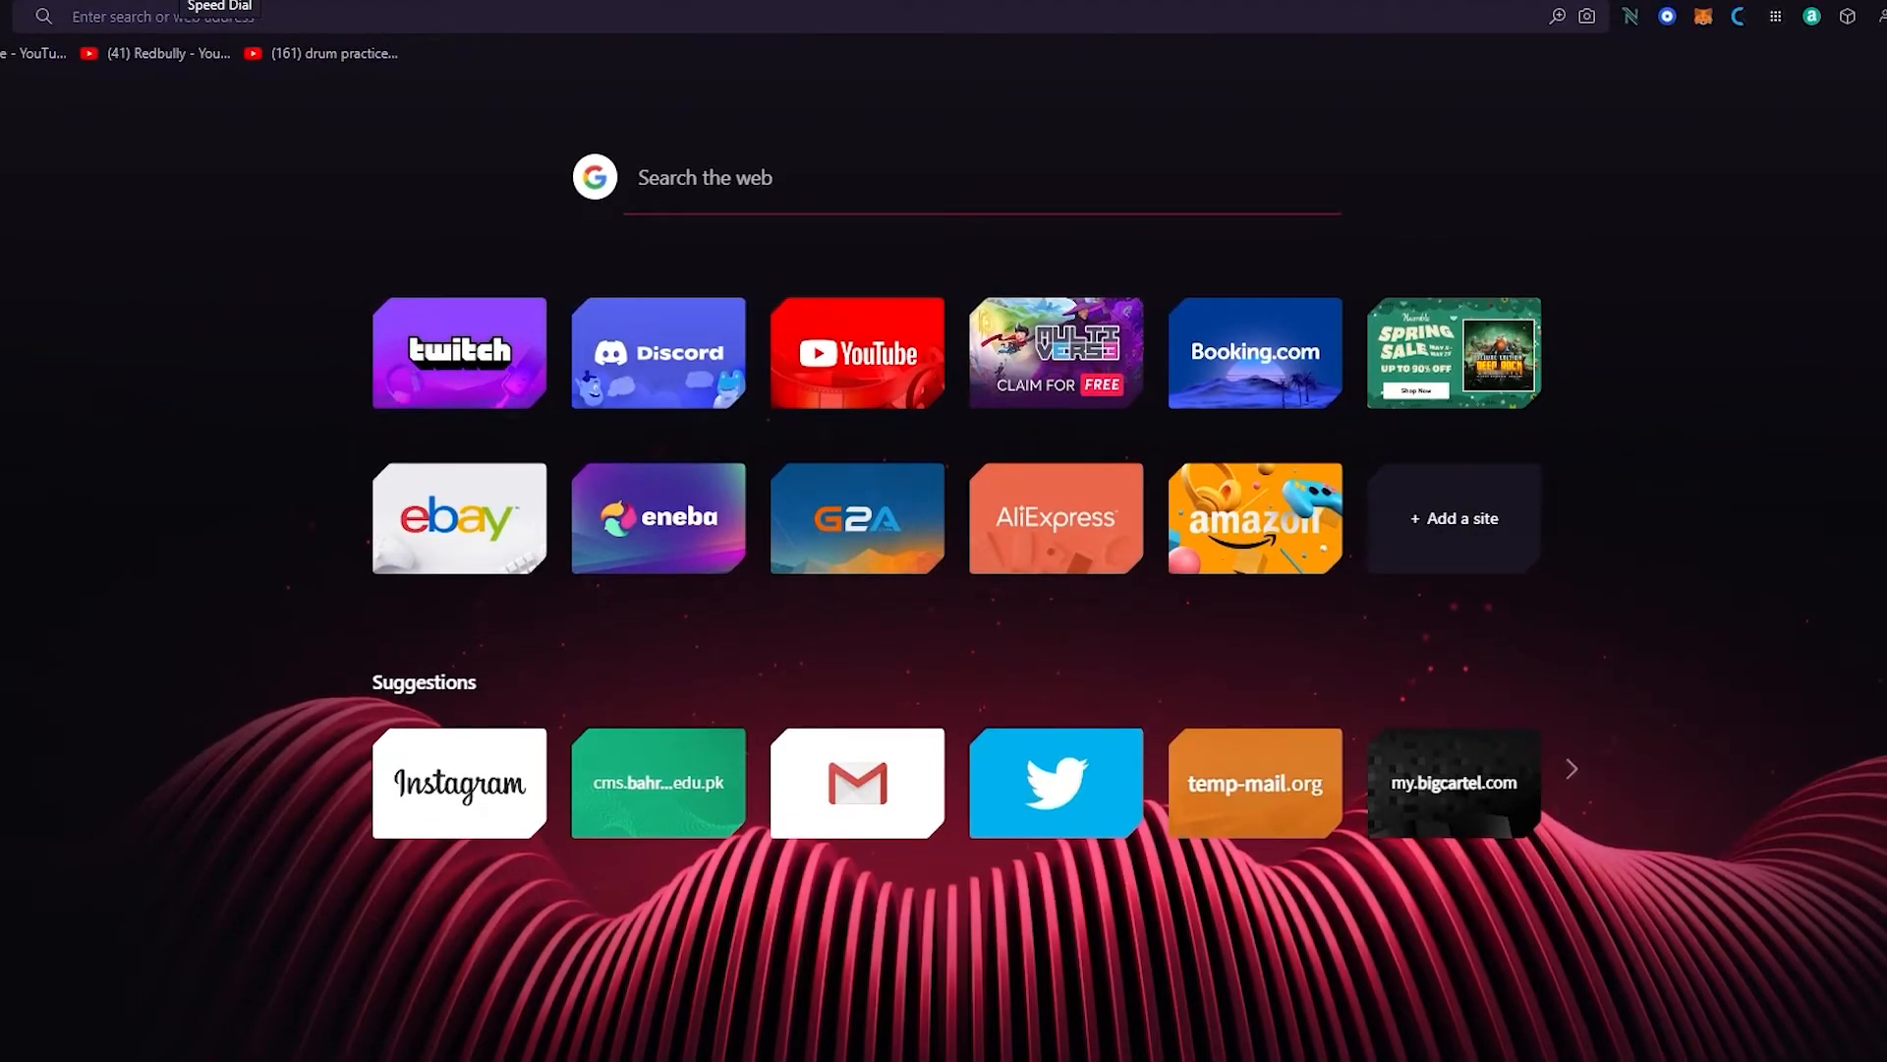
key(ctrl+l)
text(pexe)
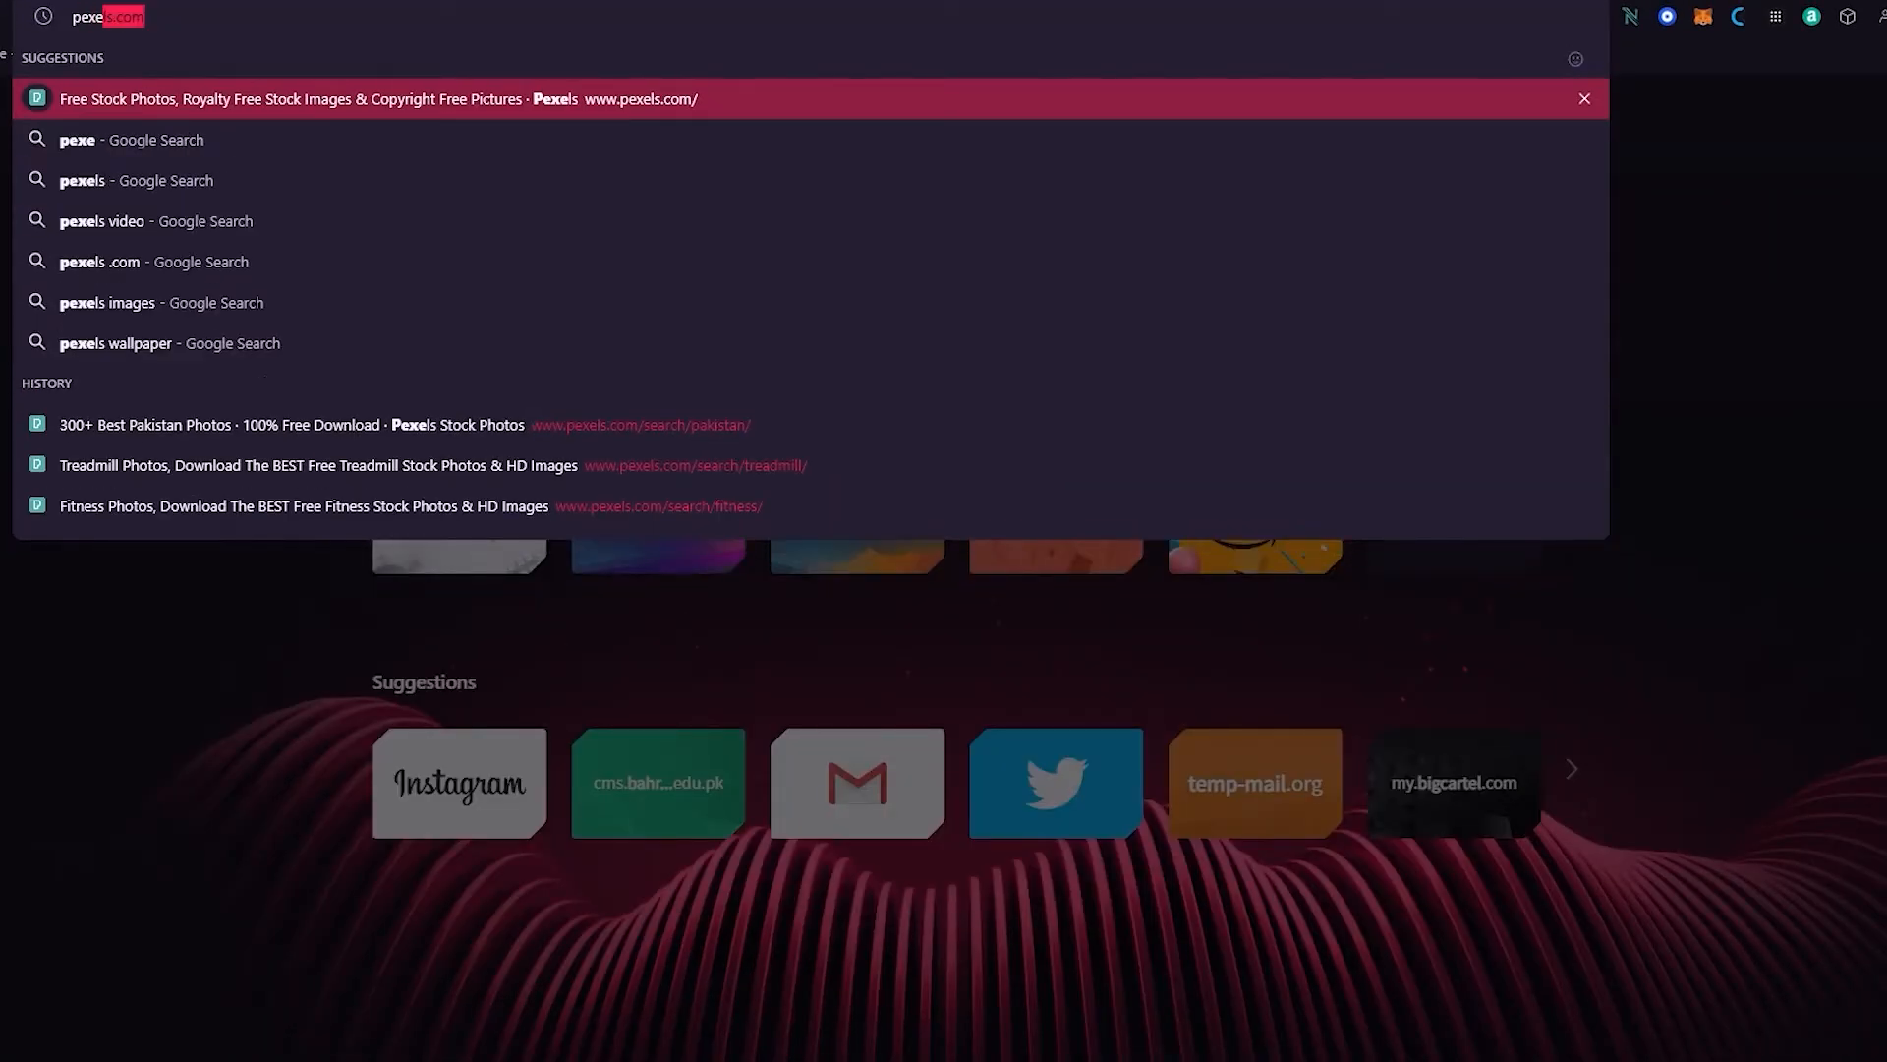
key(Return)
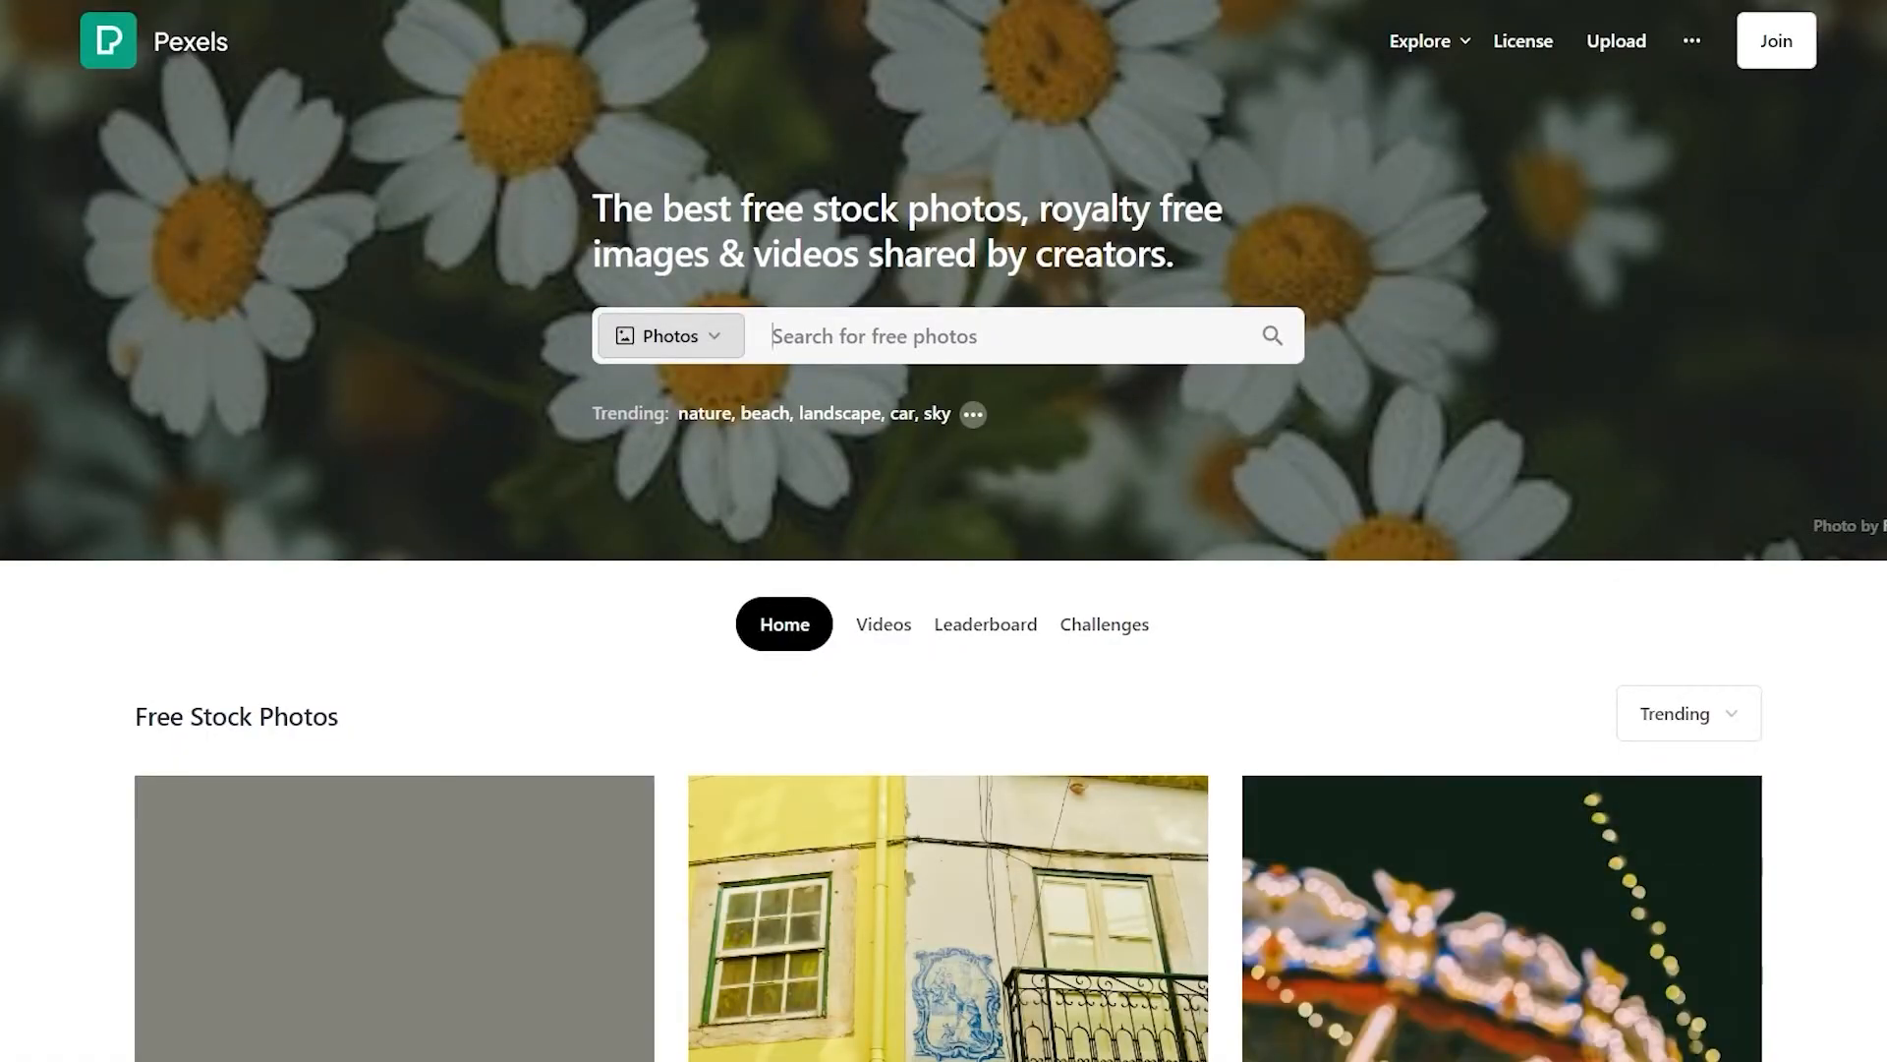
text(shirt)
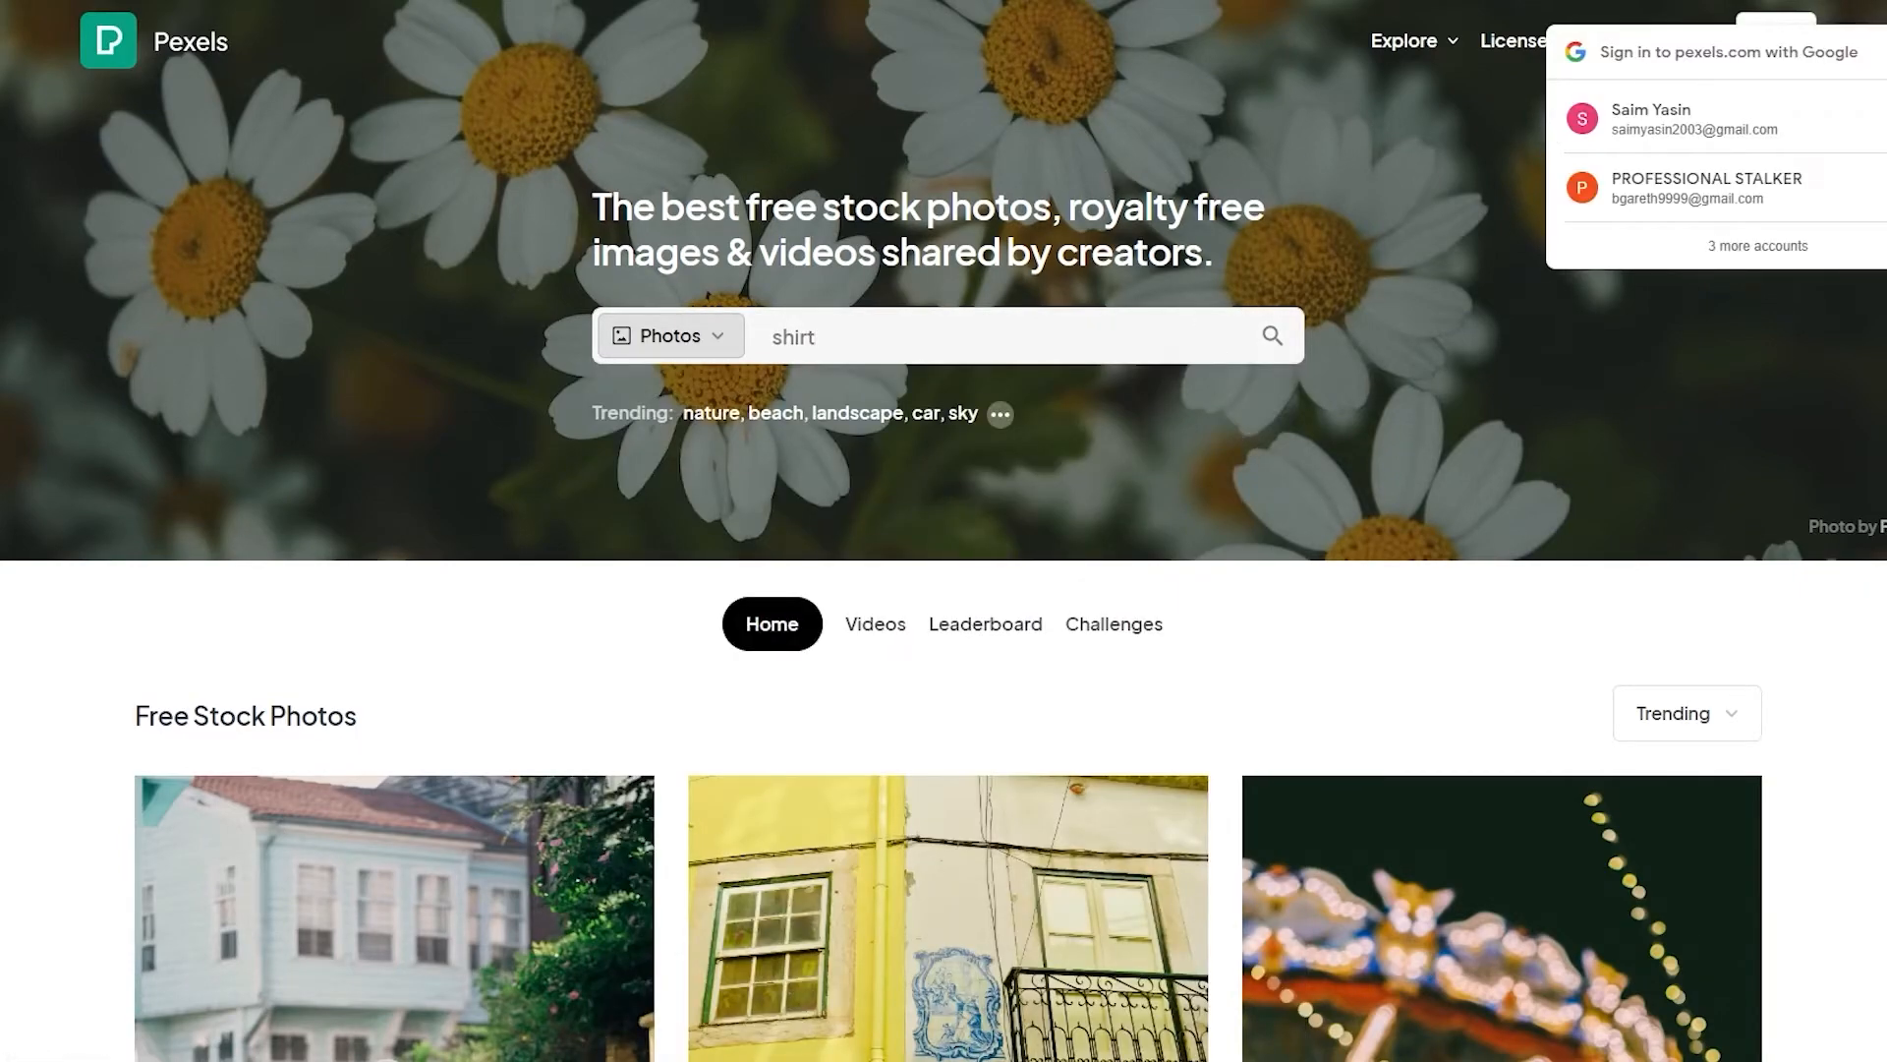
click(1885, 52)
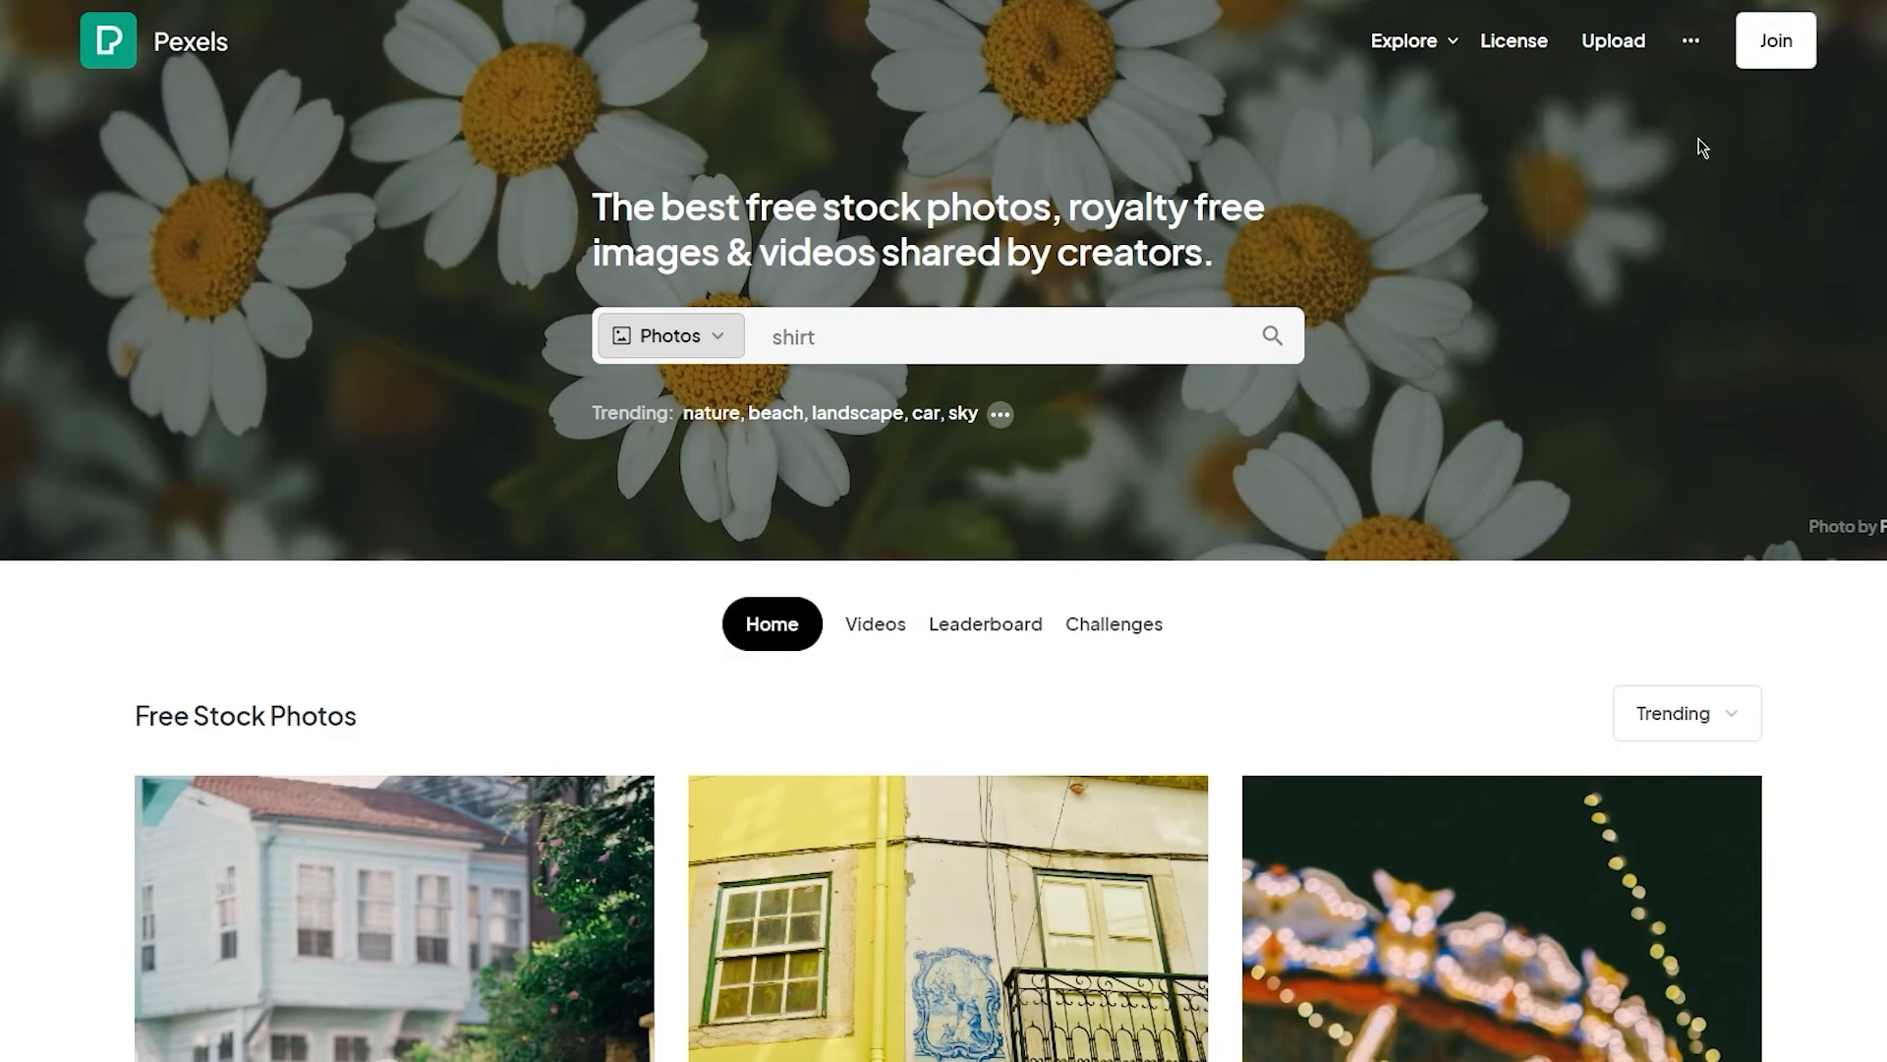
click(1266, 340)
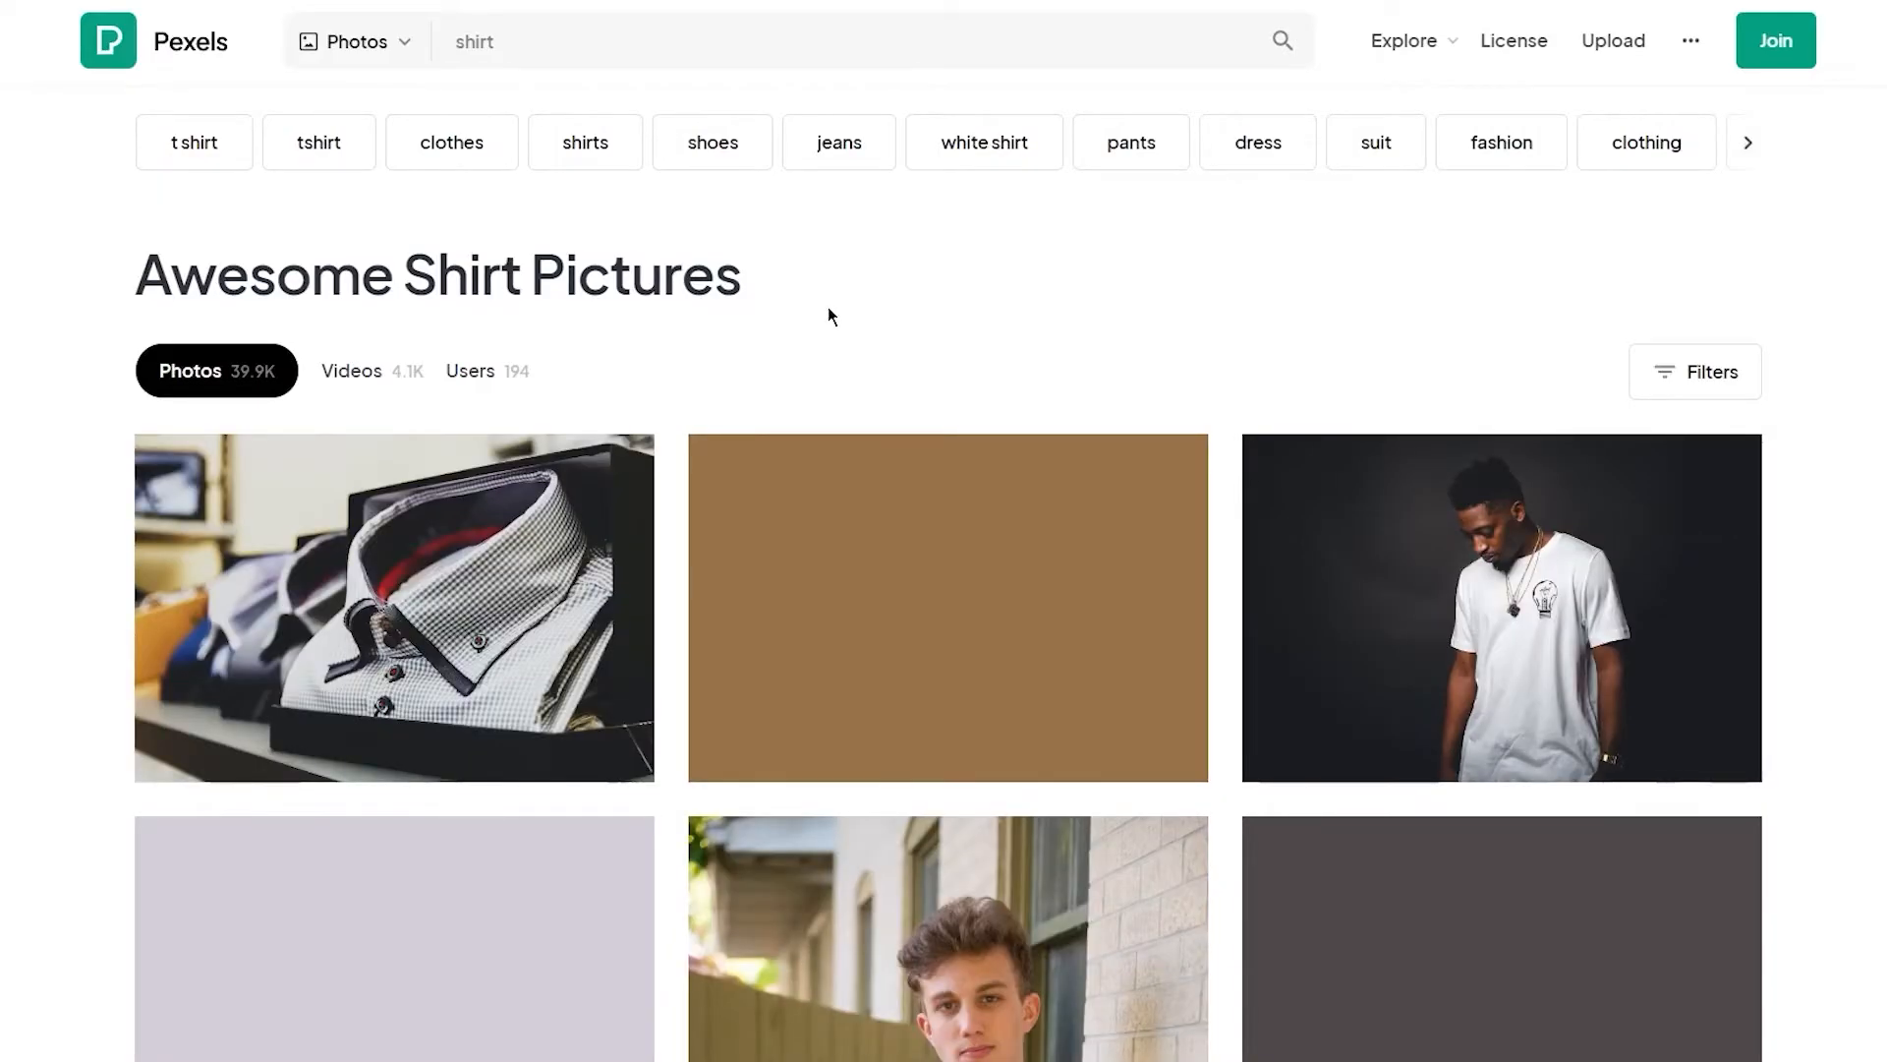
Download the photo of a person in a pink T-shirt and dark cap against a white shutter from the shirt results
scroll(827, 309, down, 1)
scroll(1567, 450, down, 10)
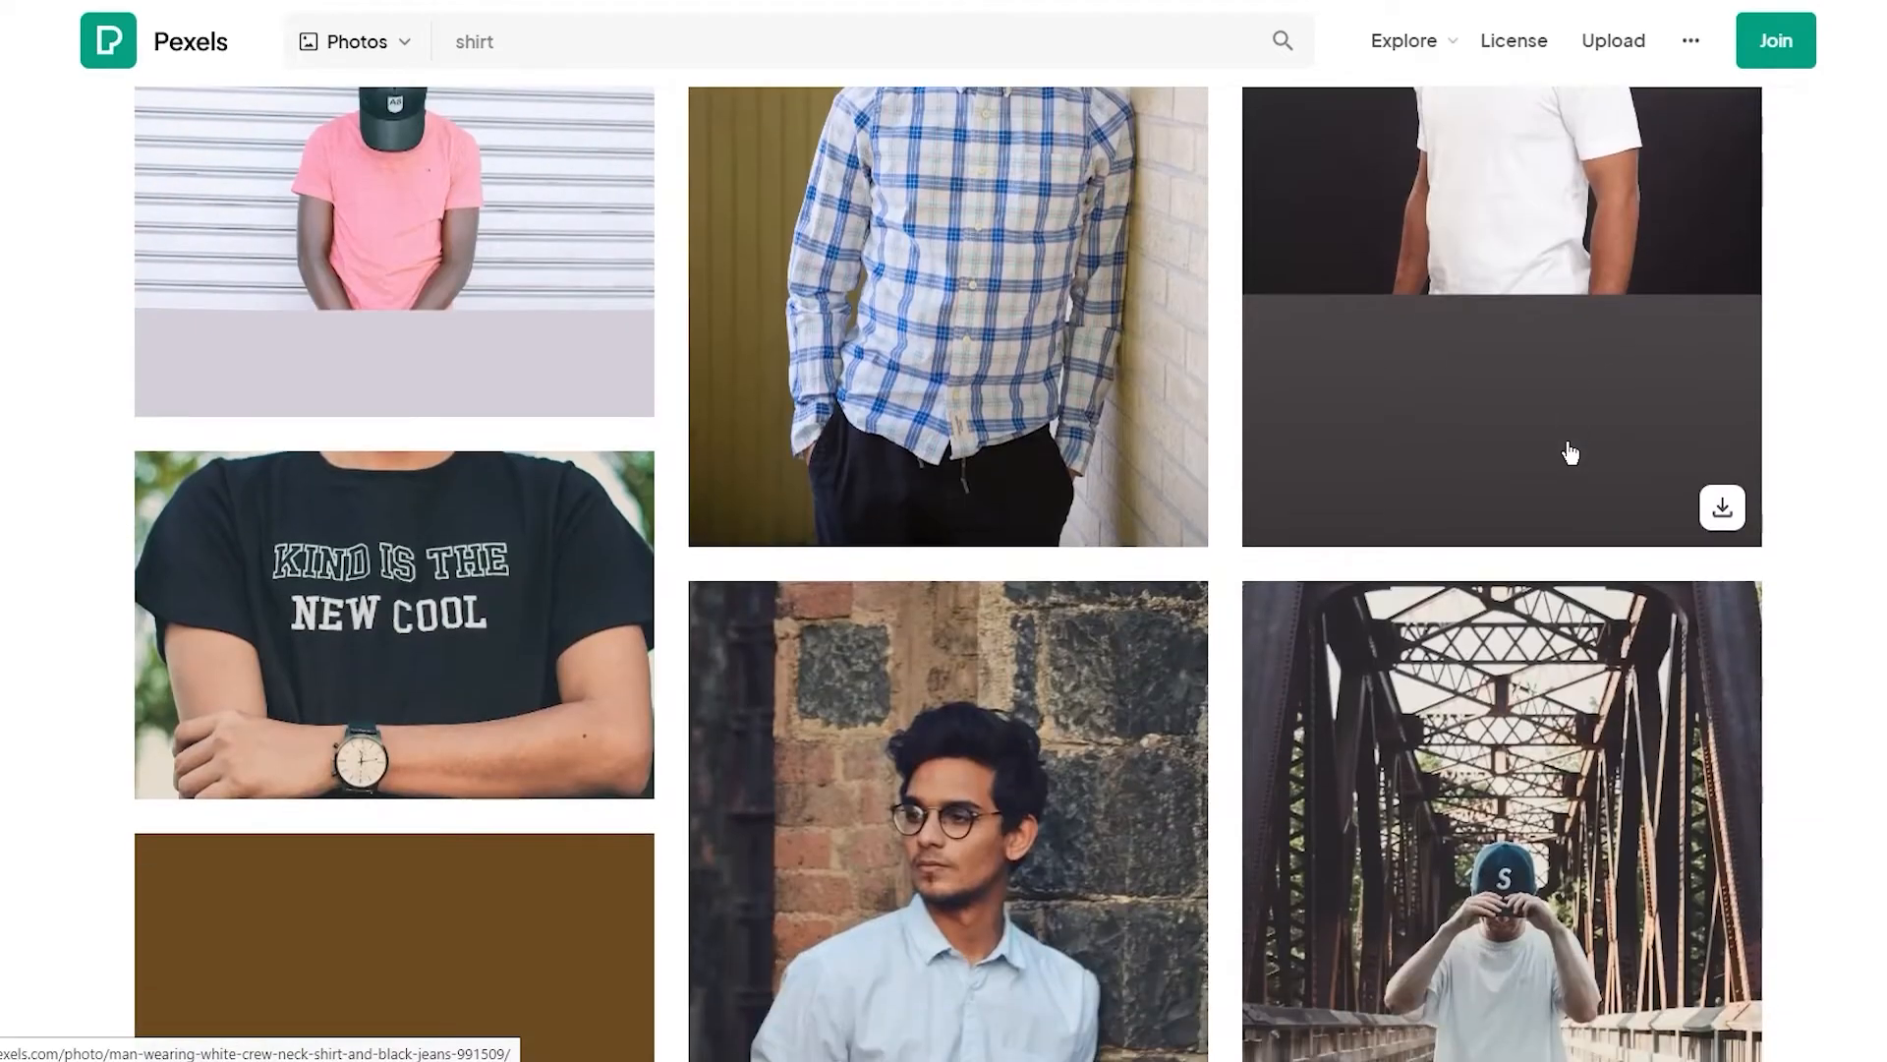
scroll(1866, 325, down, 5)
scroll(1866, 324, down, 18)
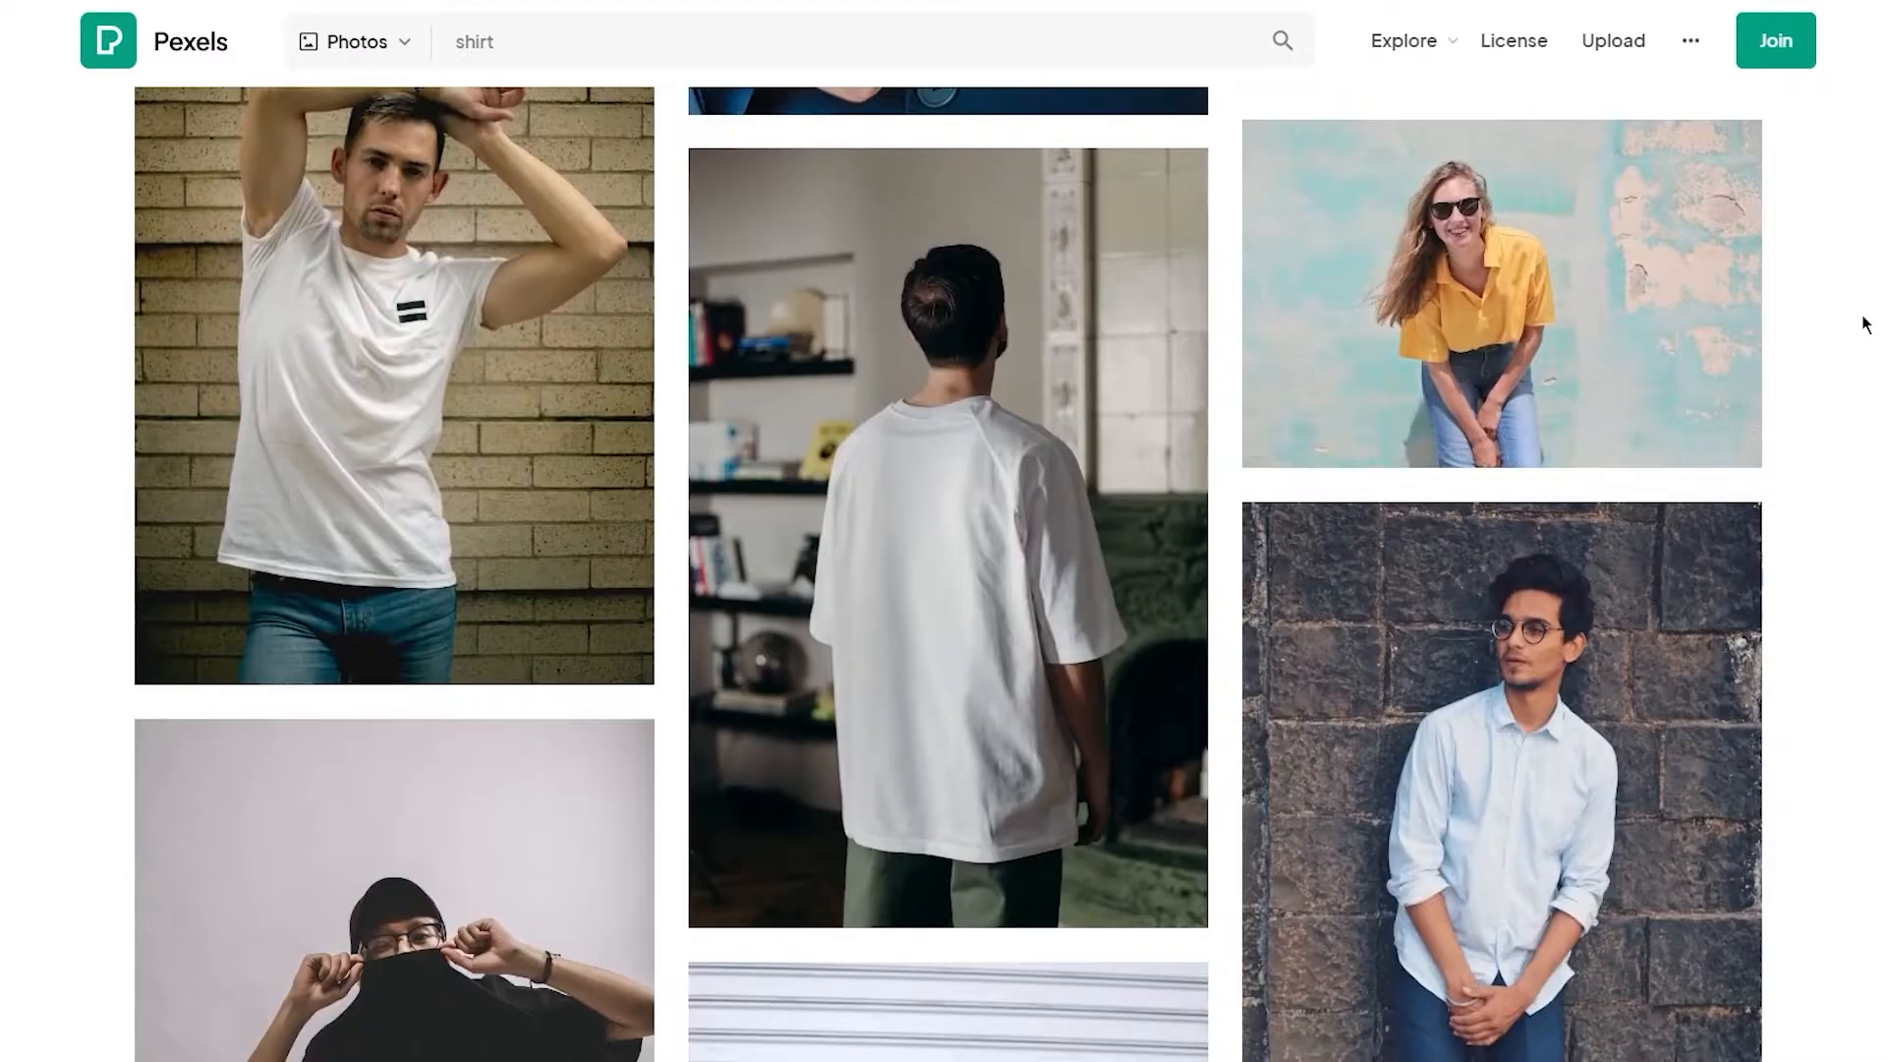
scroll(1866, 325, down, 10)
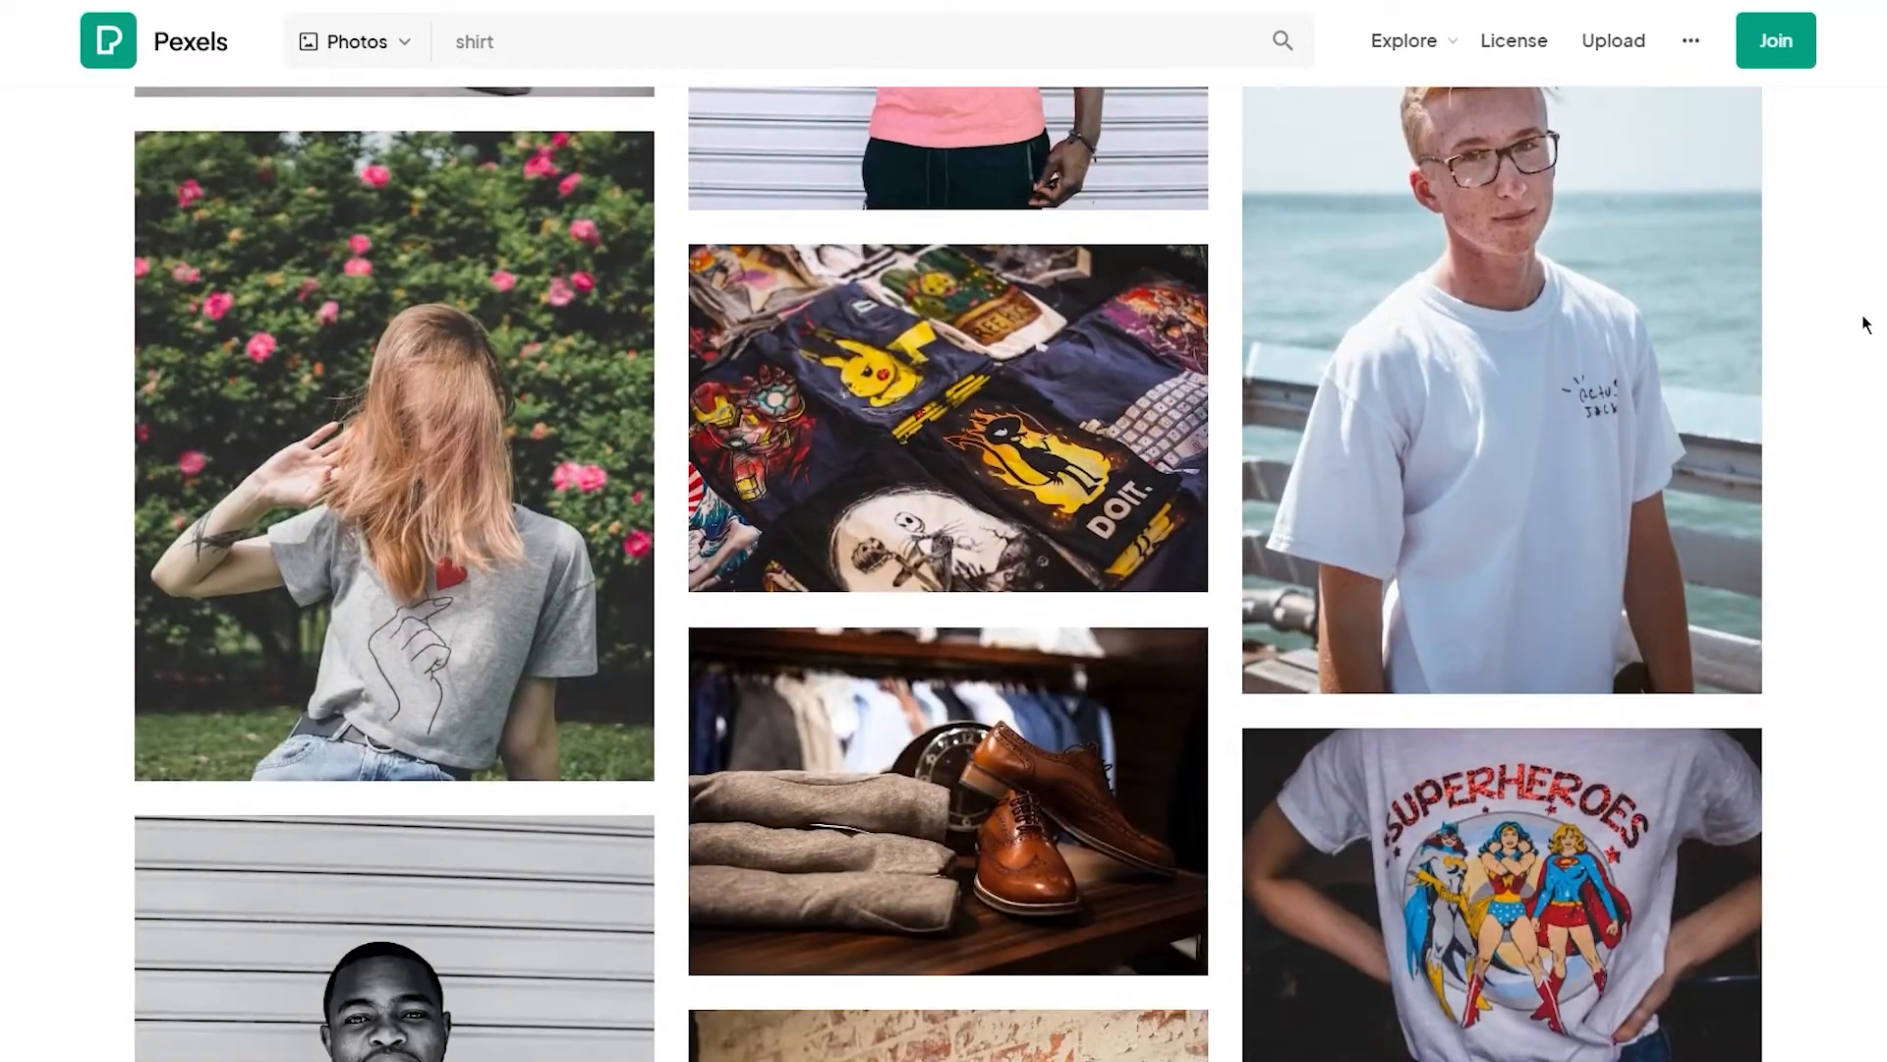
scroll(1866, 324, down, 8)
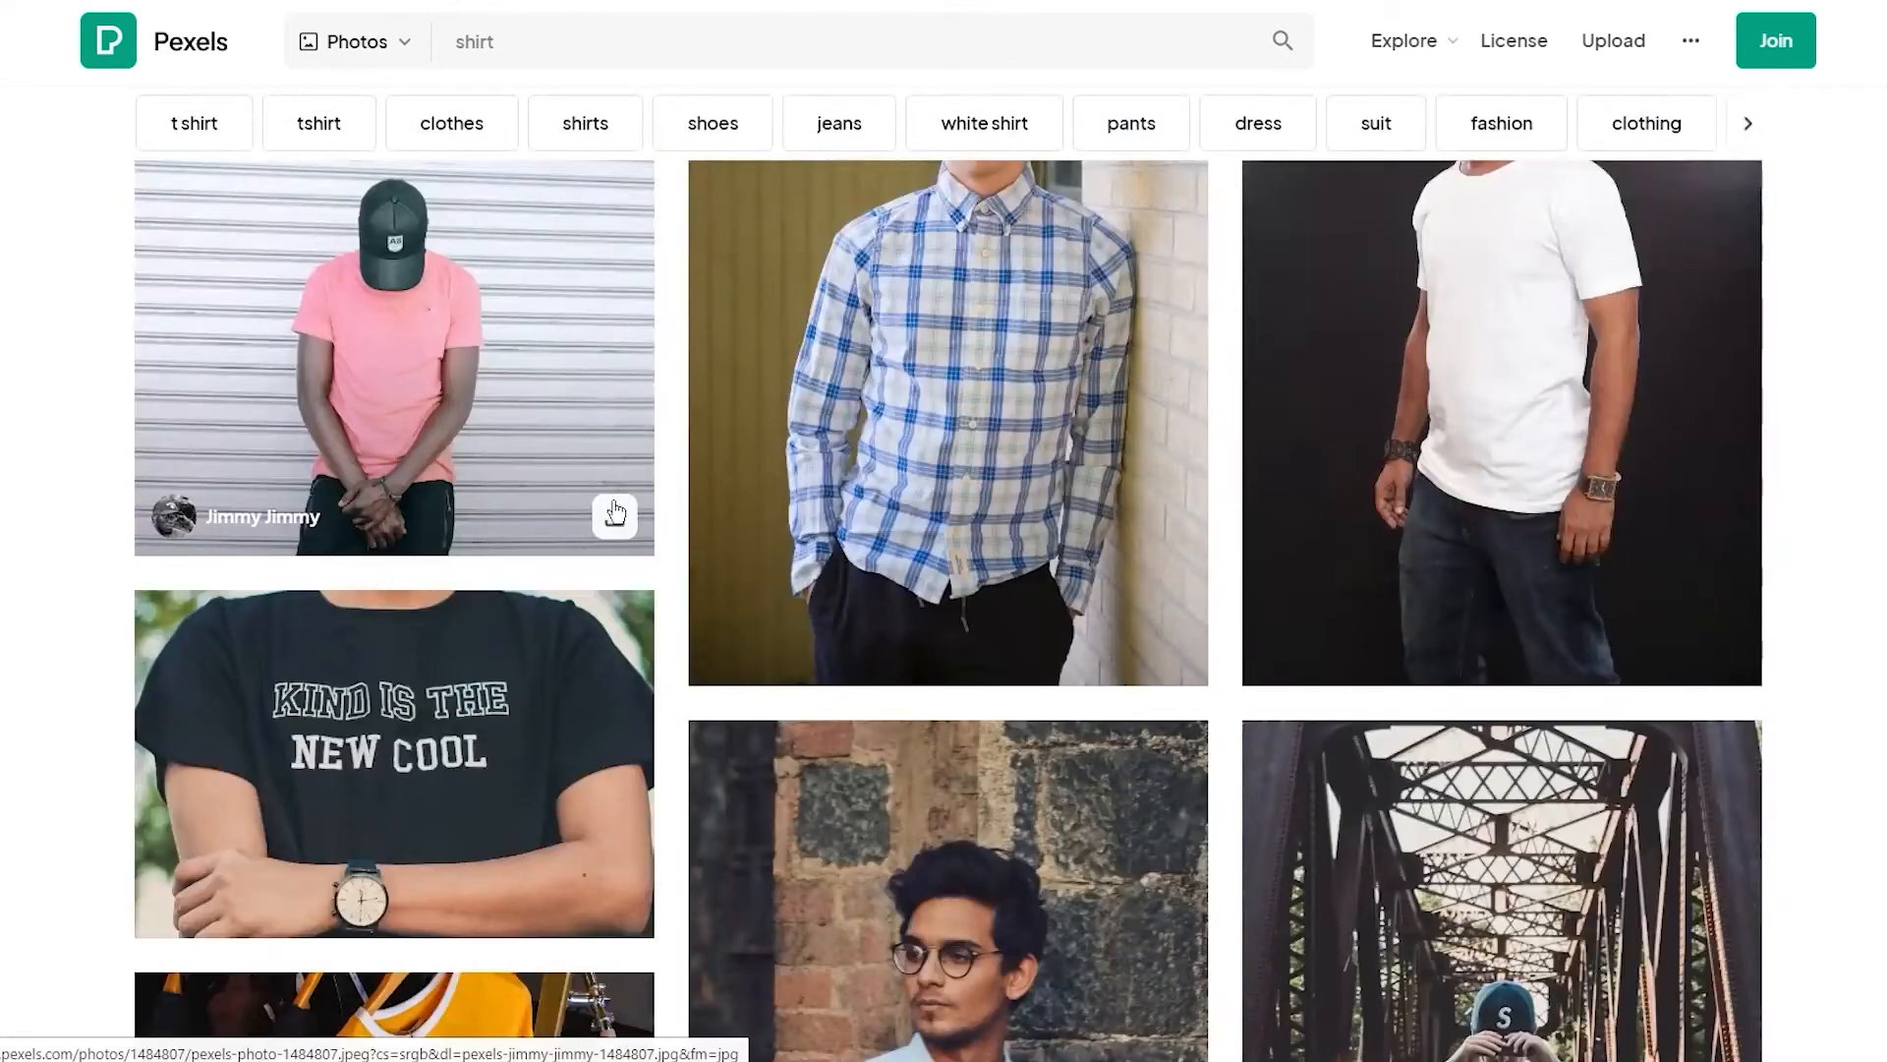
click(617, 512)
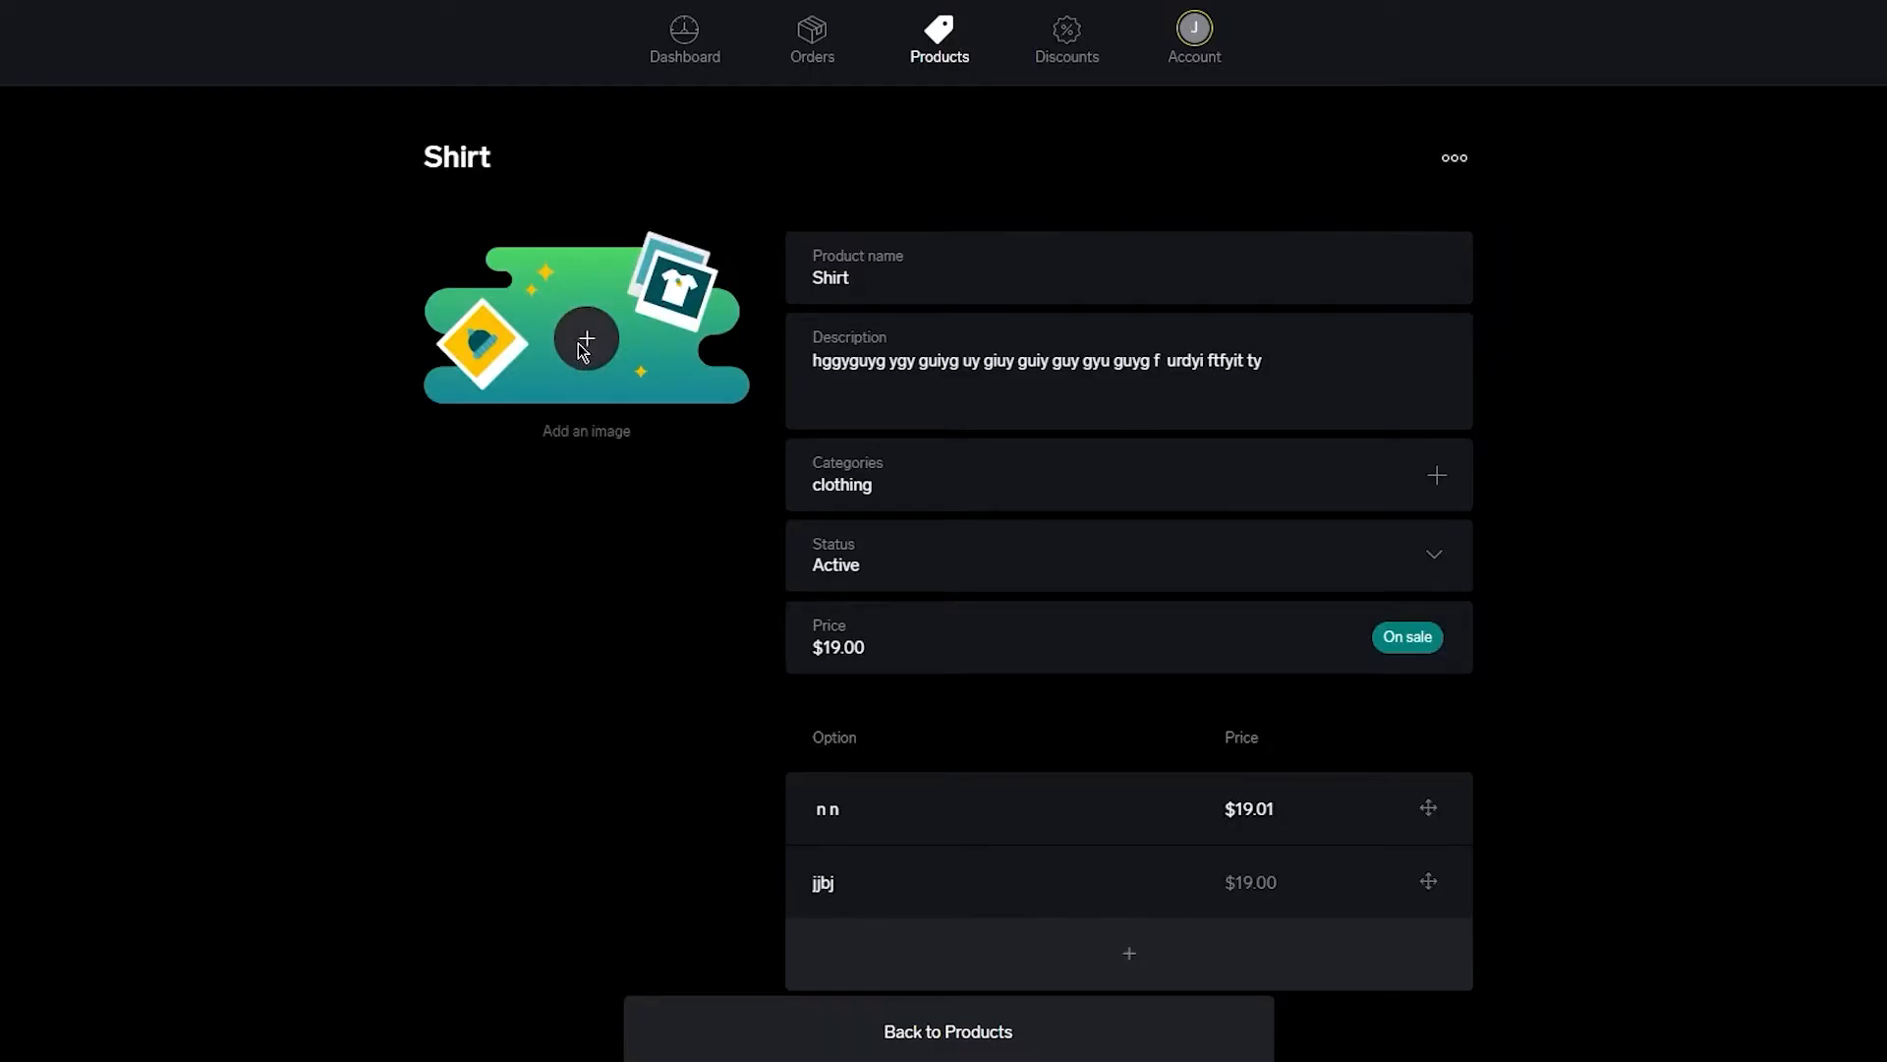
Upload the downloaded pink T-shirt photo as the Shirt product's image and save the product
click(586, 339)
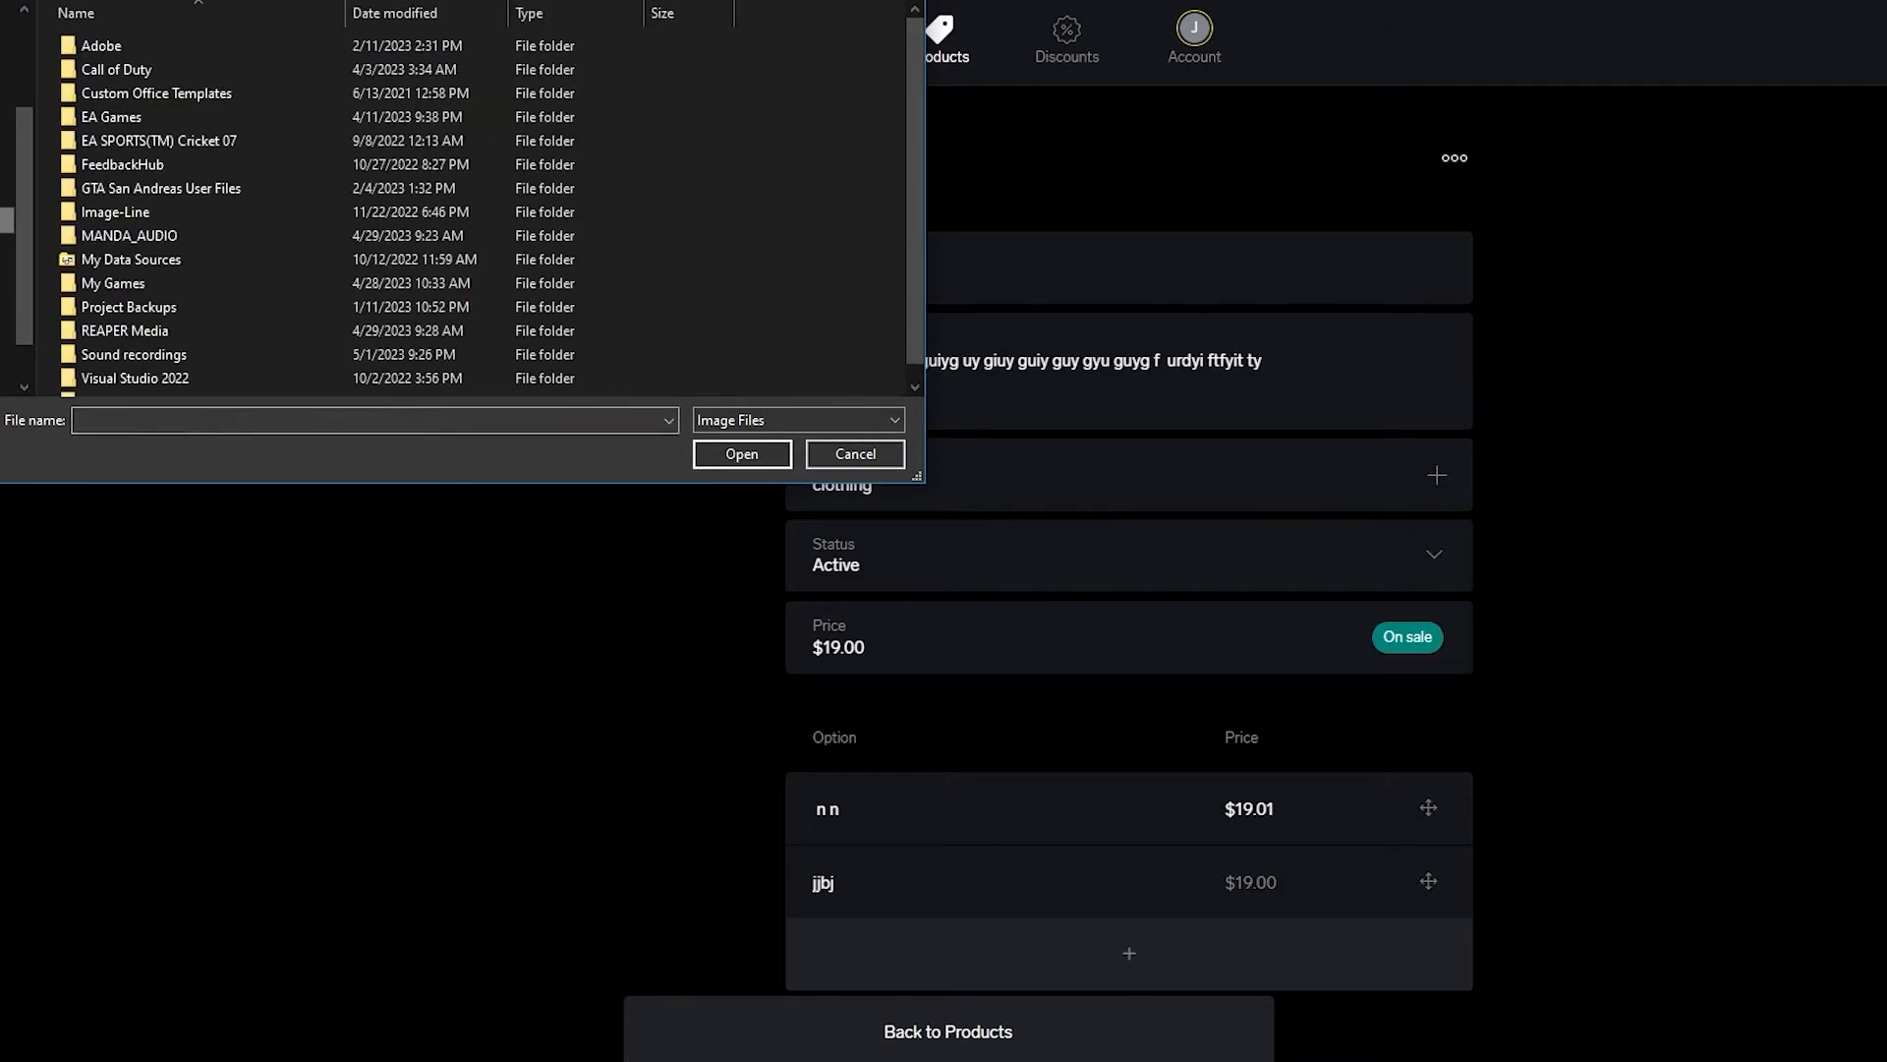
double_click(148, 51)
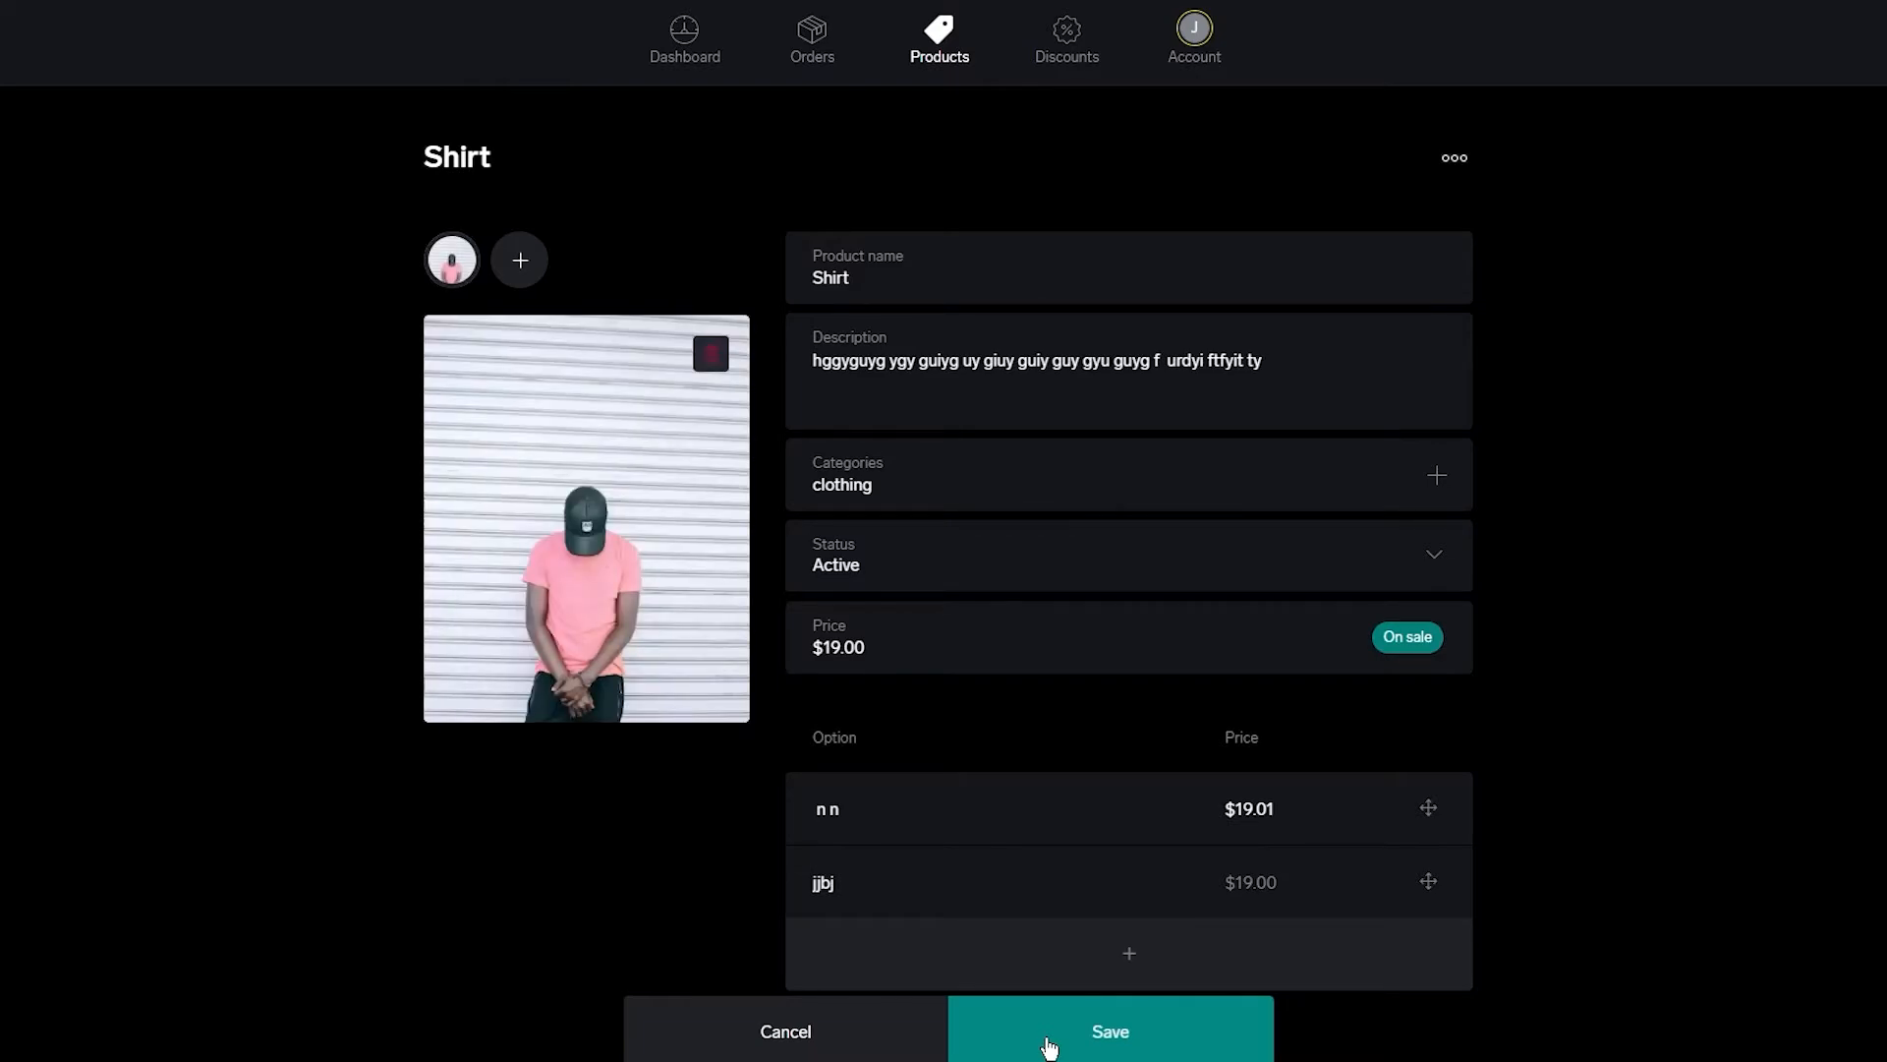
click(1050, 1048)
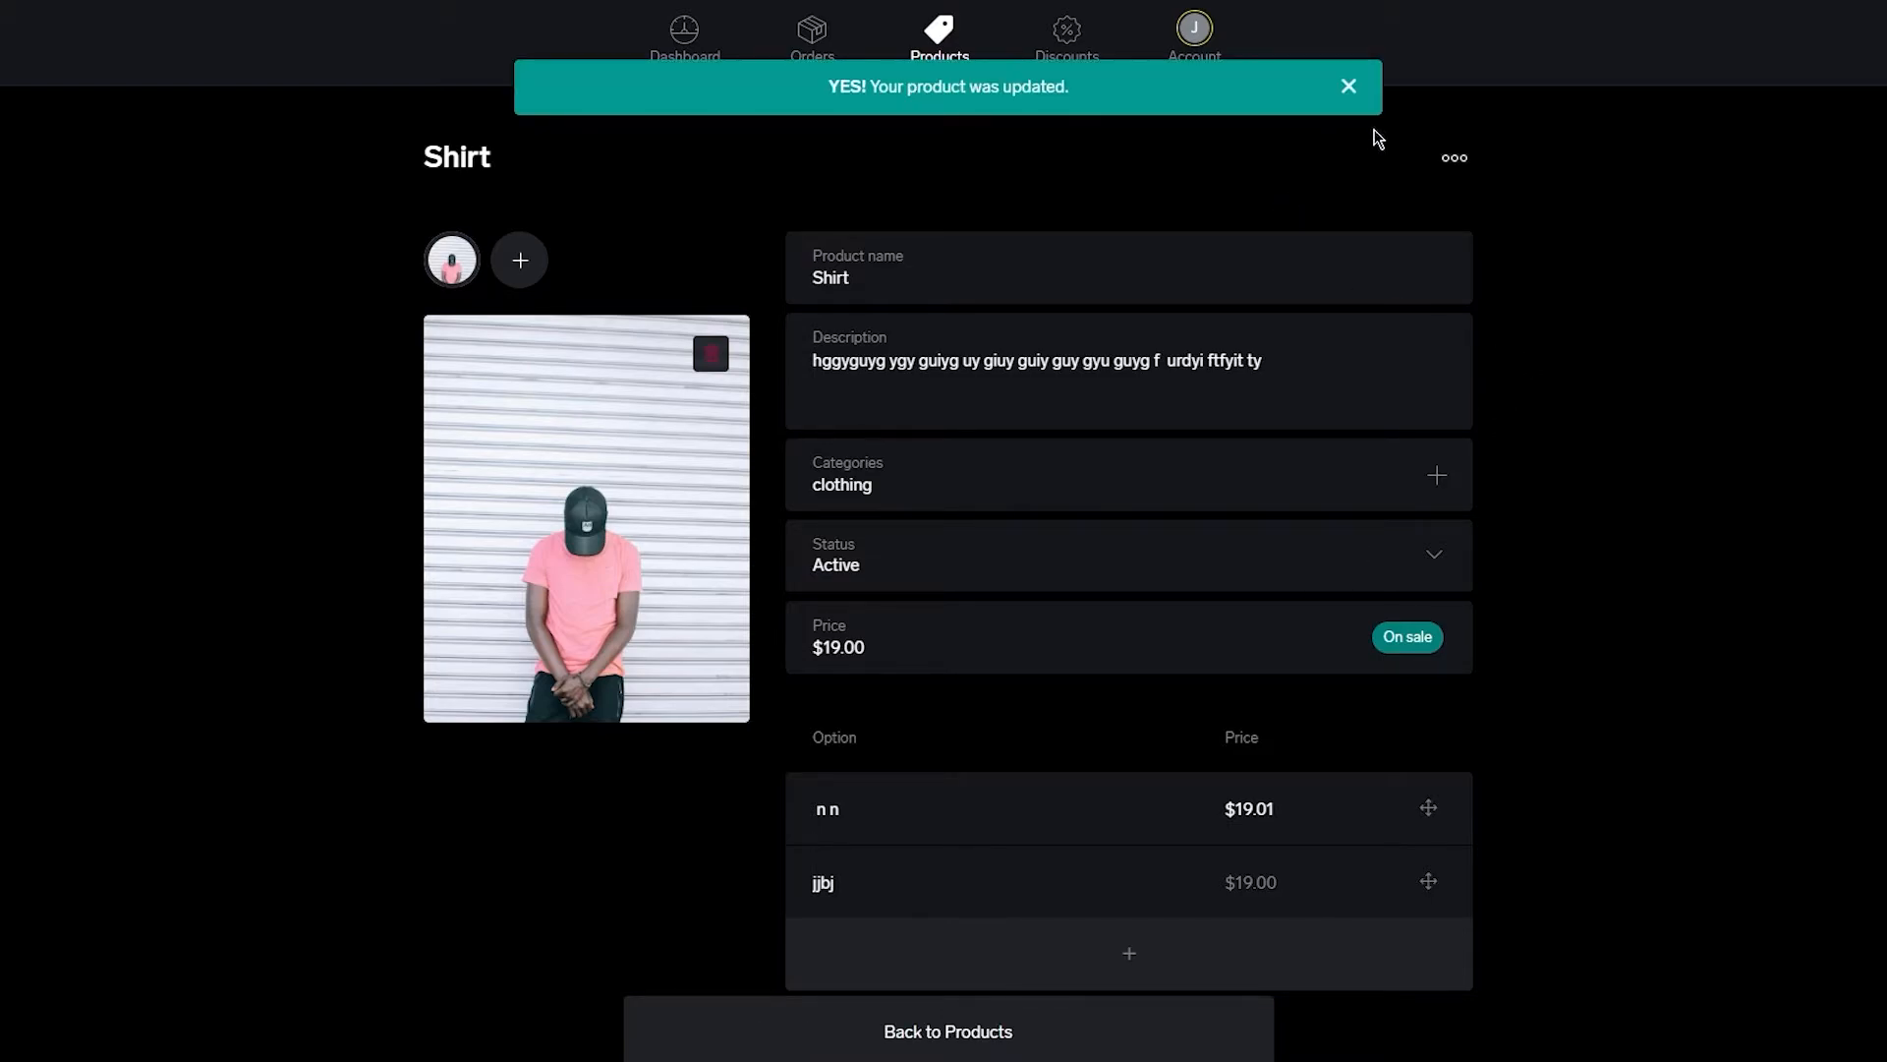
click(1349, 87)
View the Discounts page, and open the shipping profiles settings from the account page
click(1071, 44)
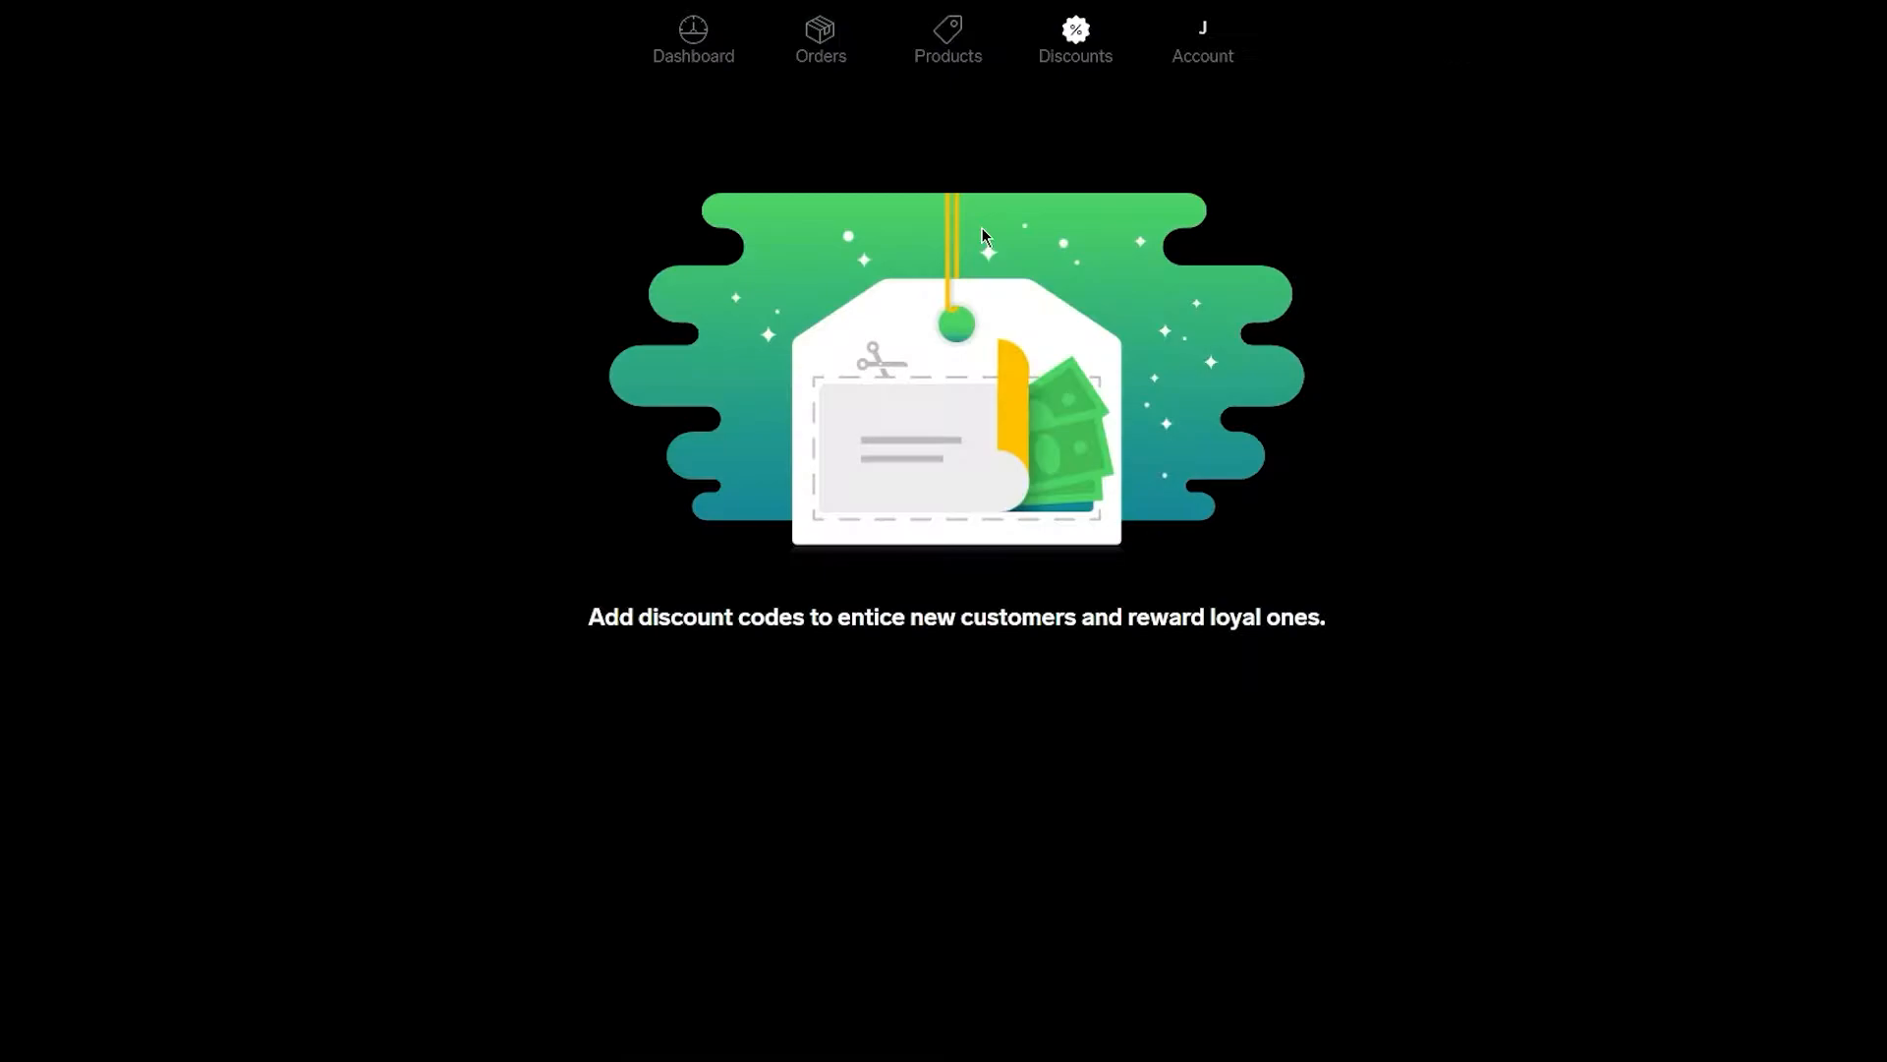
click(716, 46)
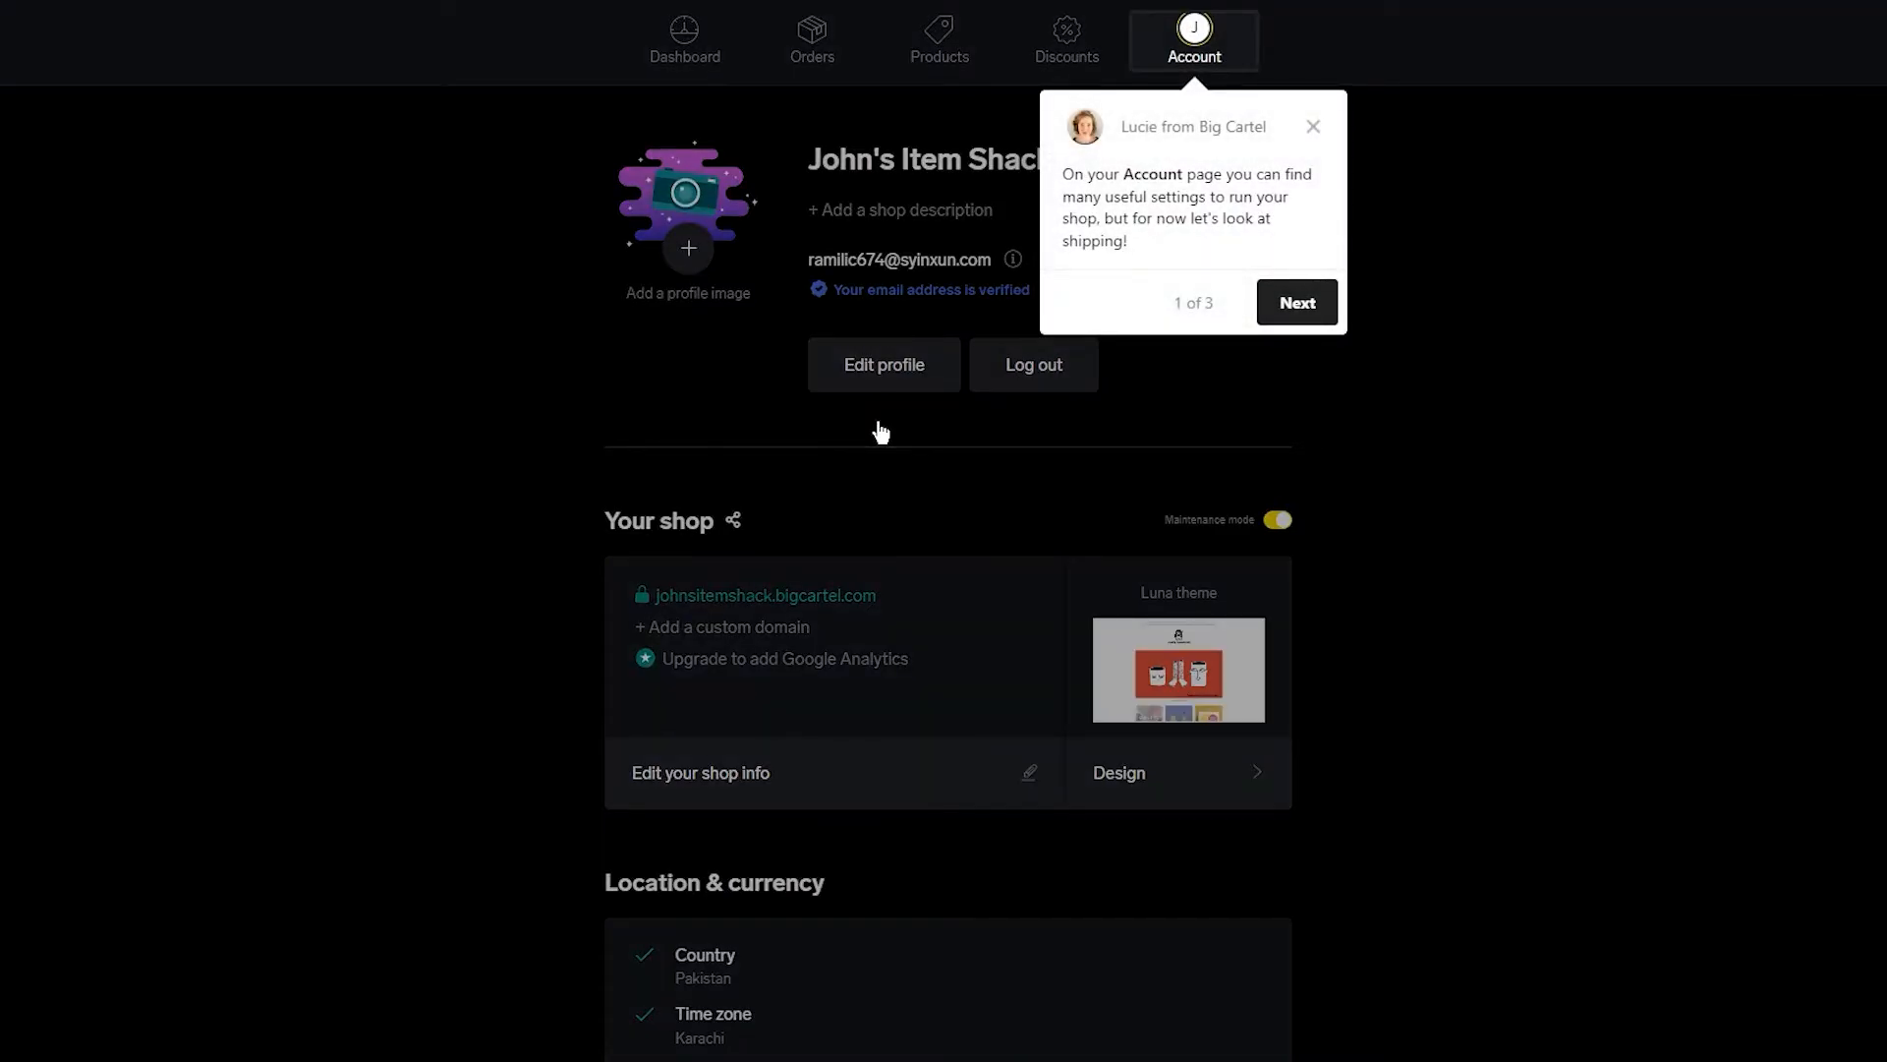
click(1314, 127)
scroll(1422, 421, down, 15)
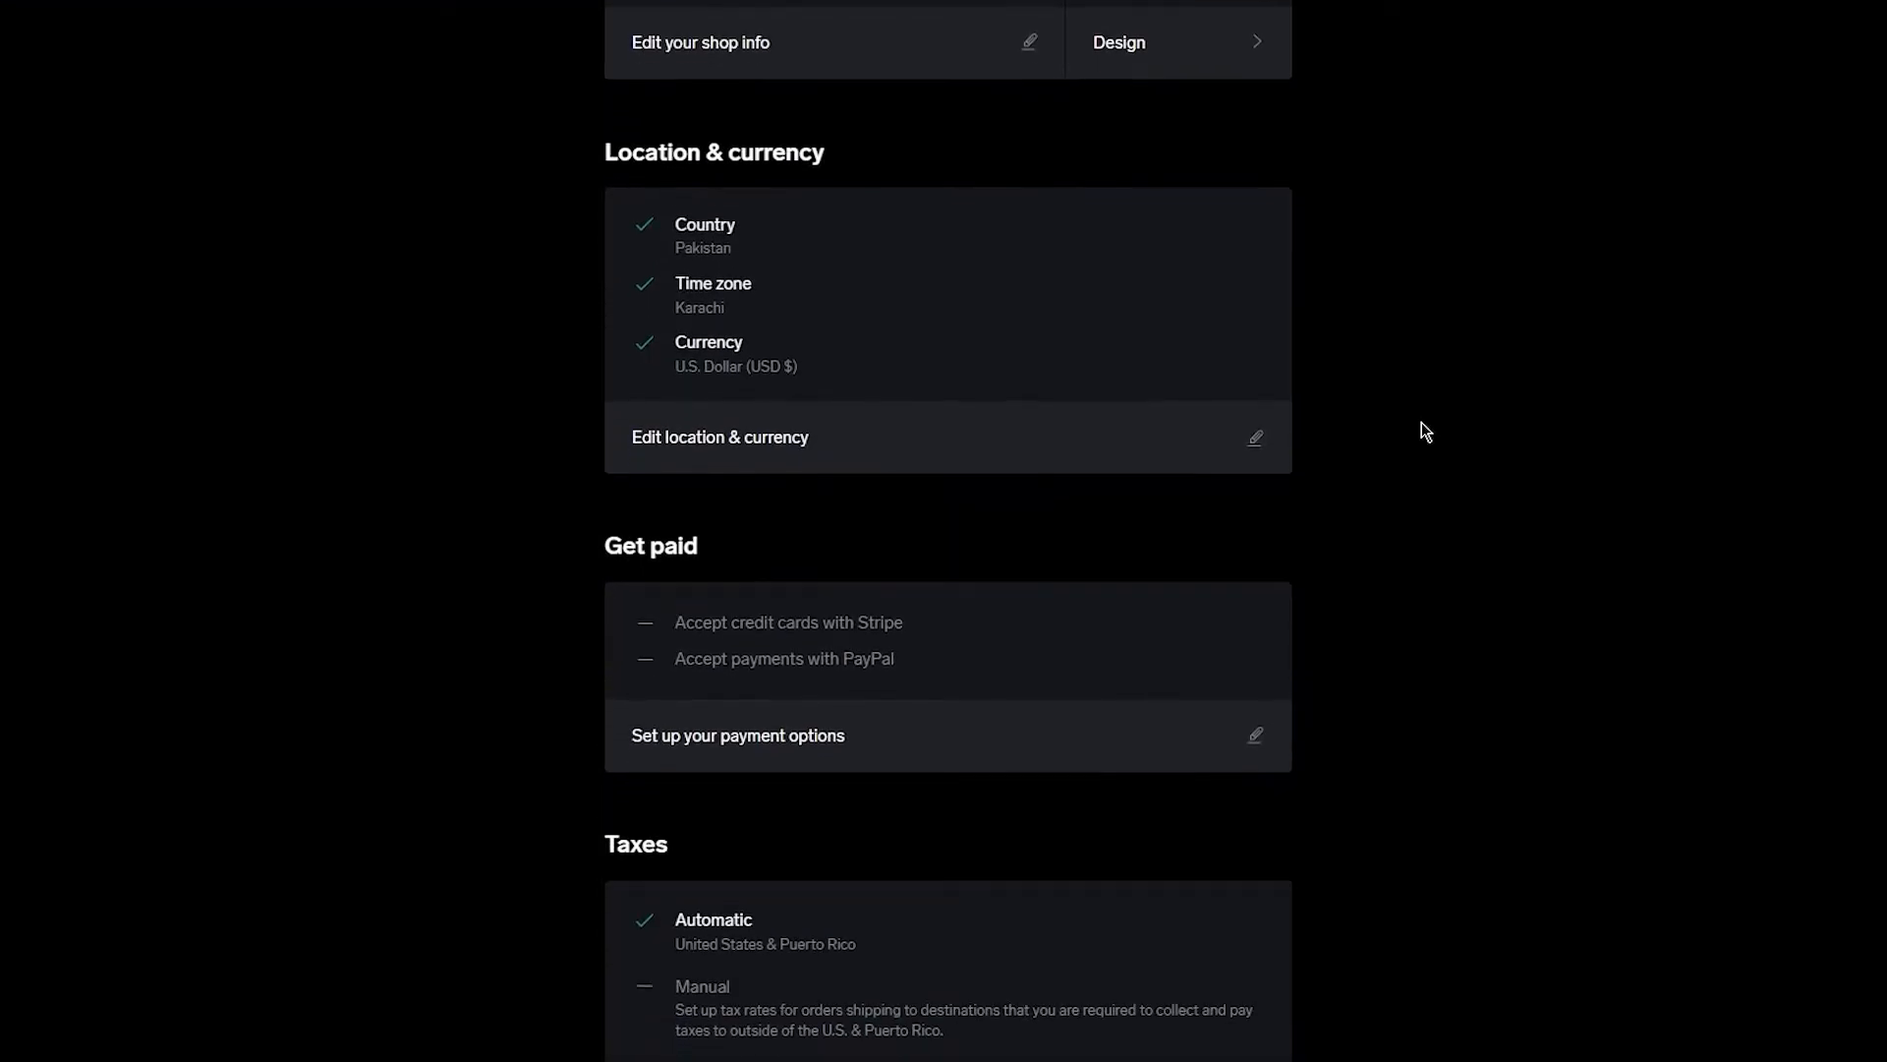
scroll(1421, 431, down, 3)
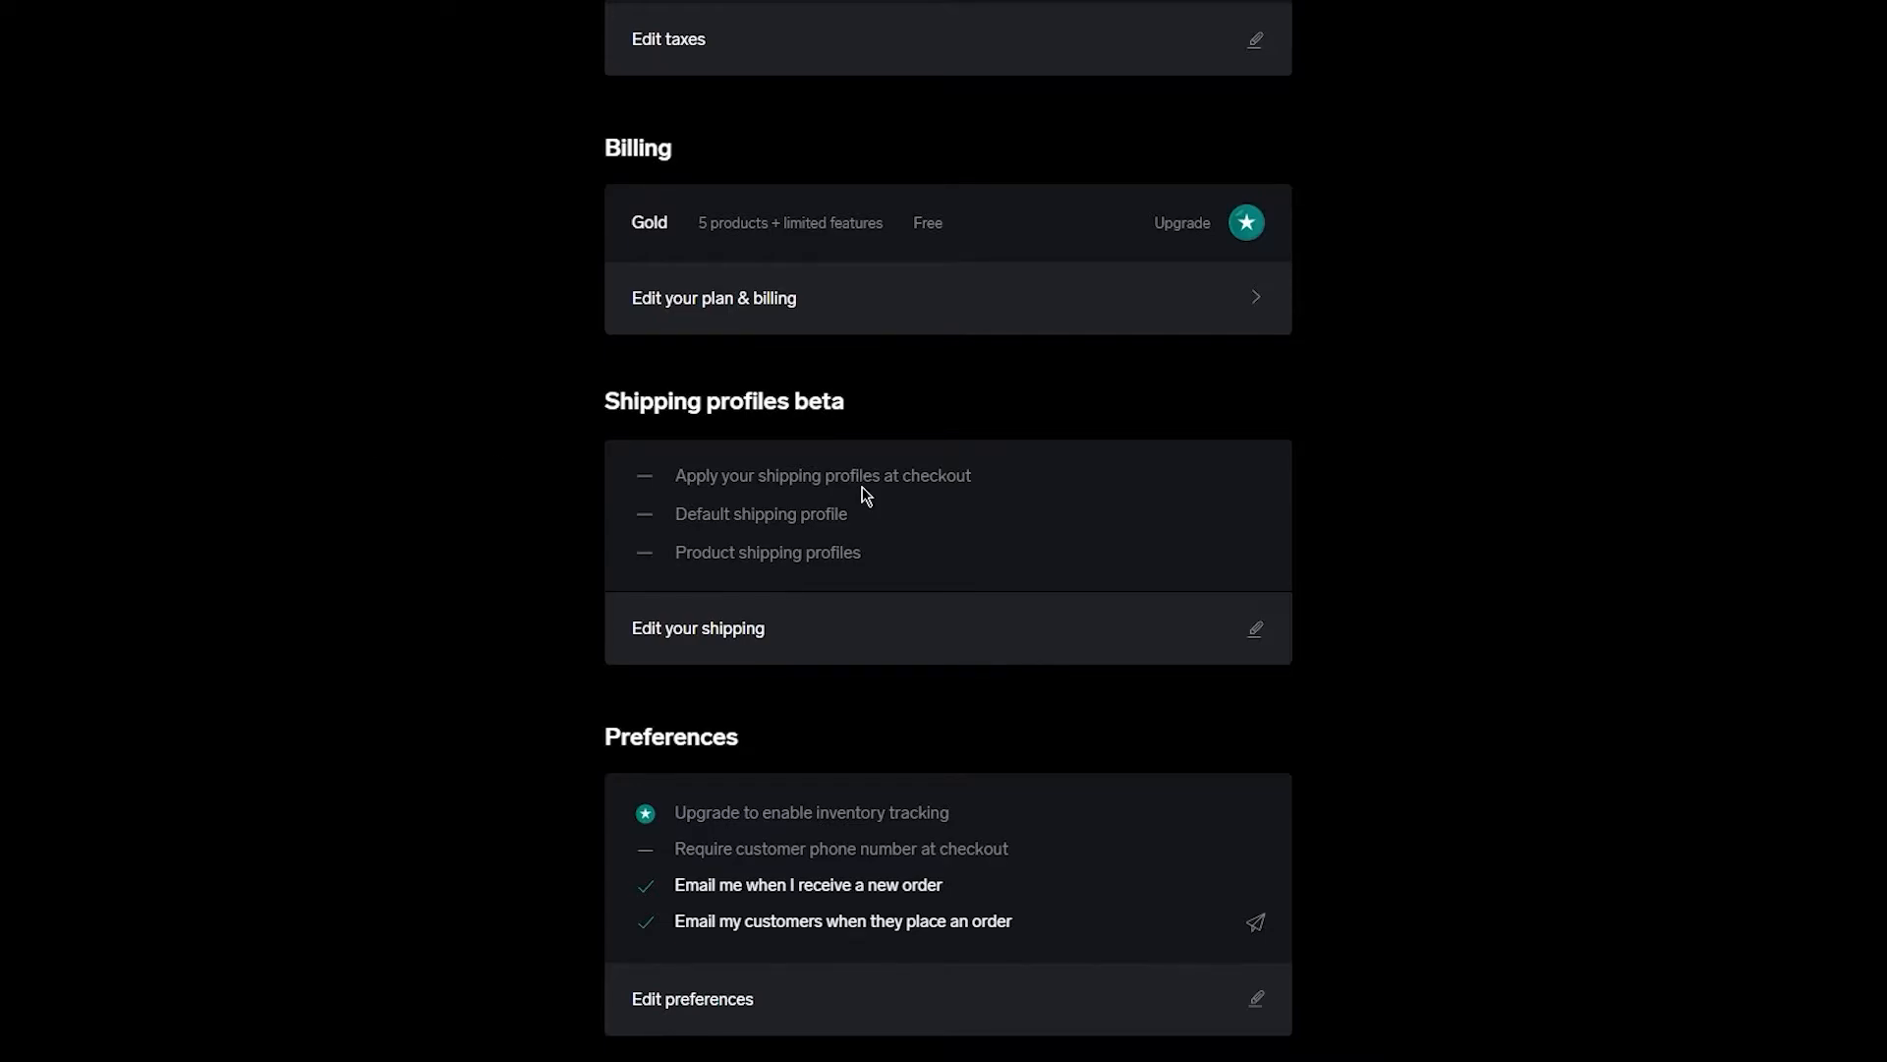
click(796, 629)
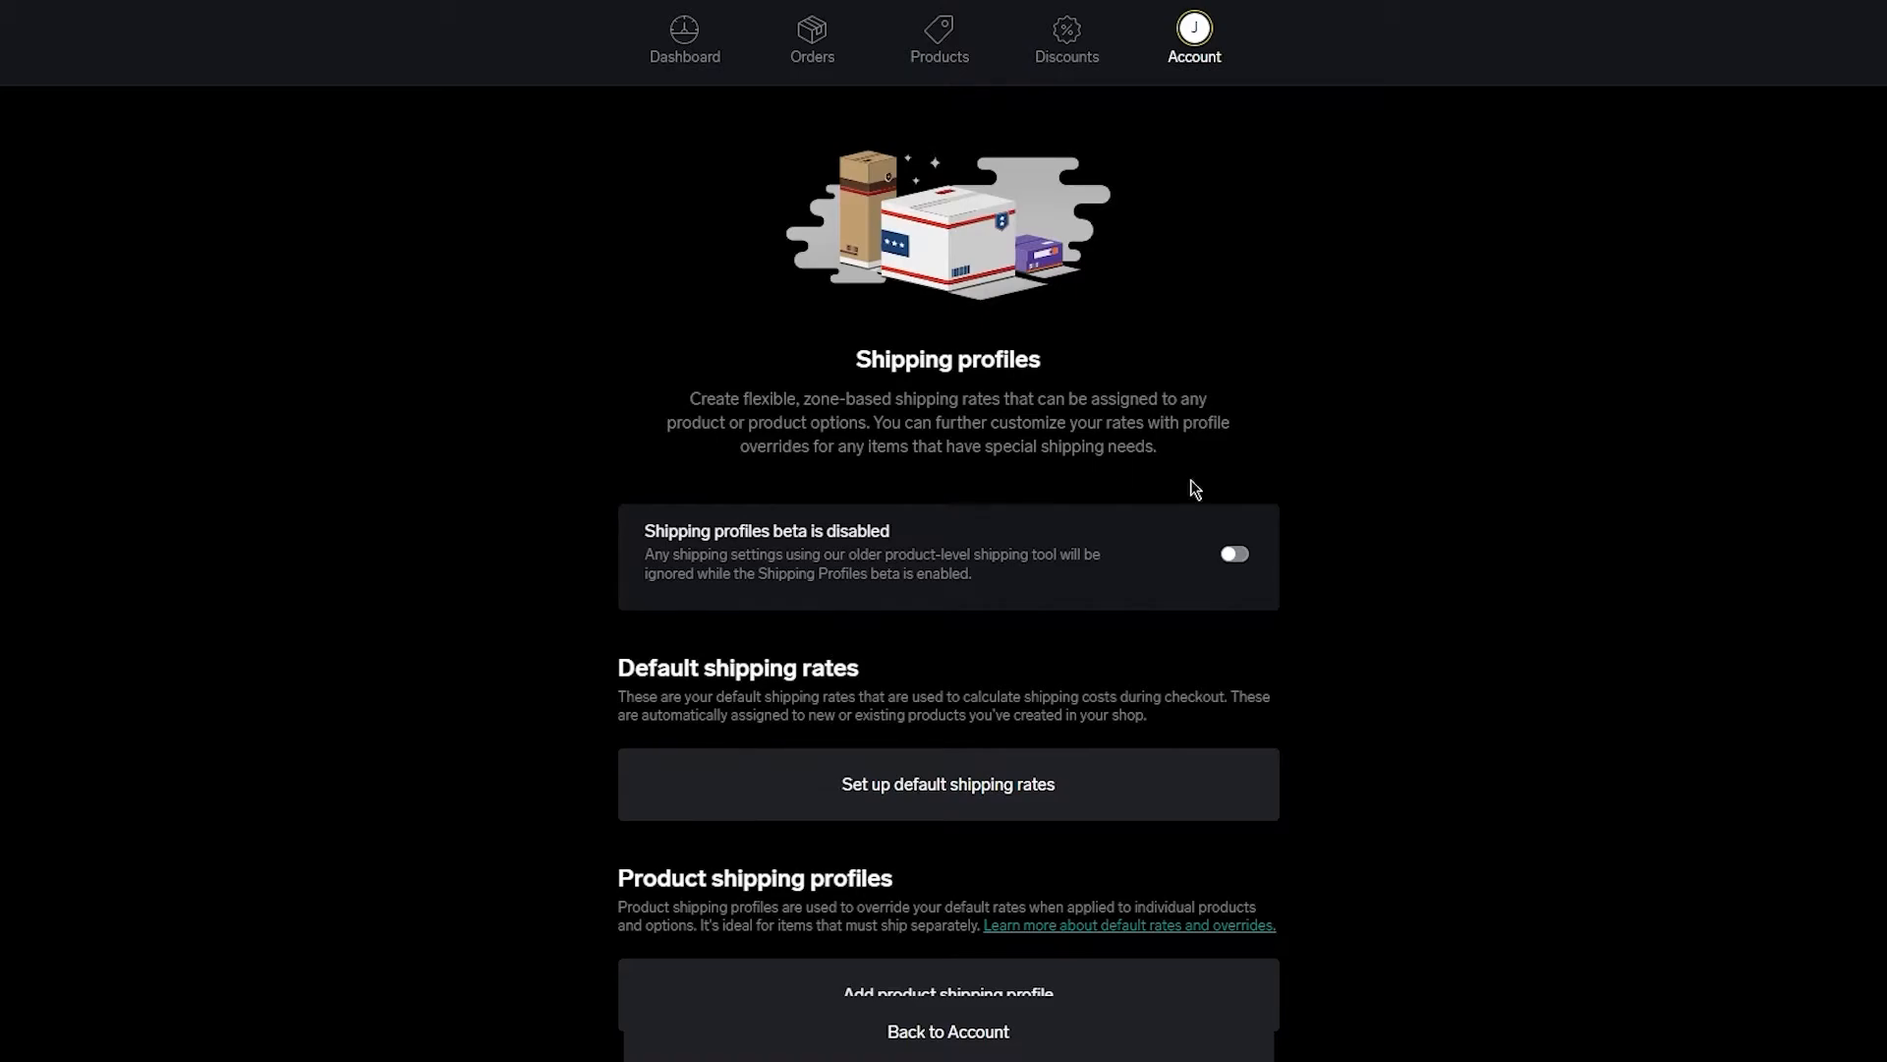
Enable the shipping profiles beta, dismiss the default rates prompt and review the page
click(1236, 554)
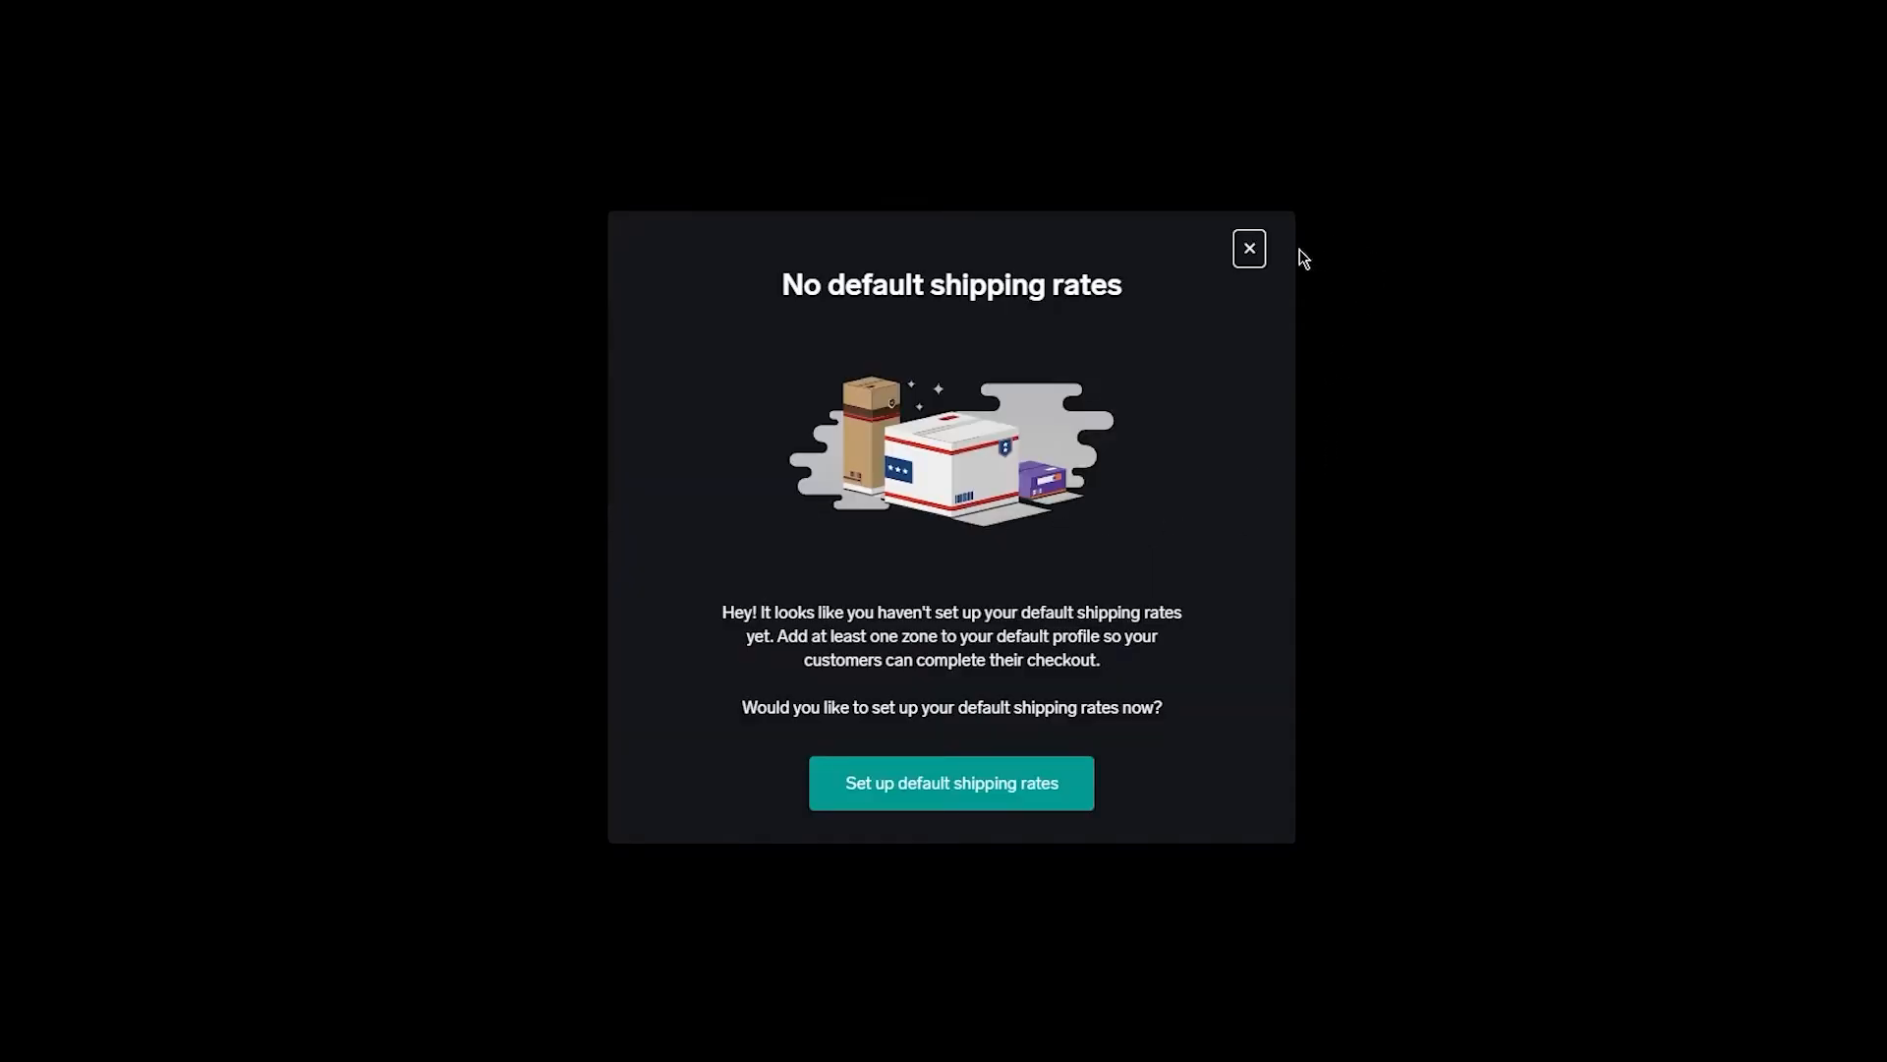
click(1258, 251)
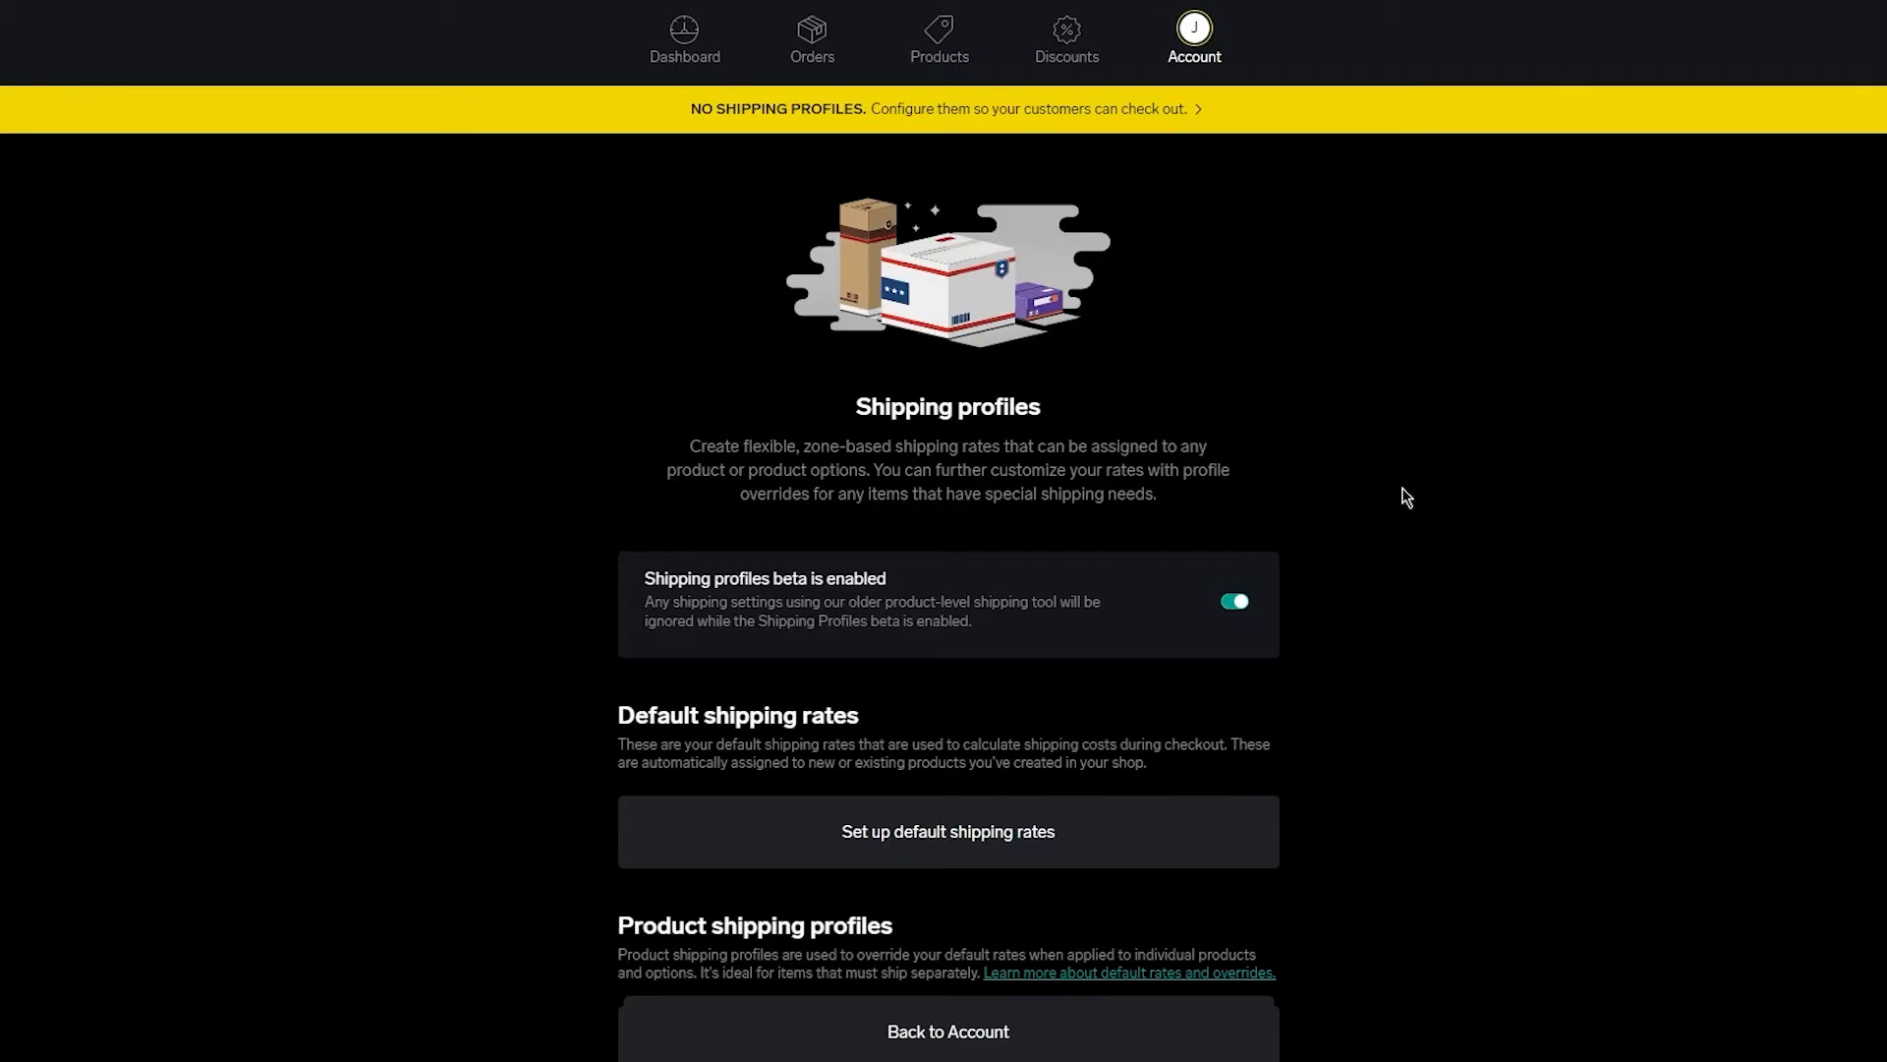
scroll(1406, 497, down, 2)
scroll(1405, 497, up, 2)
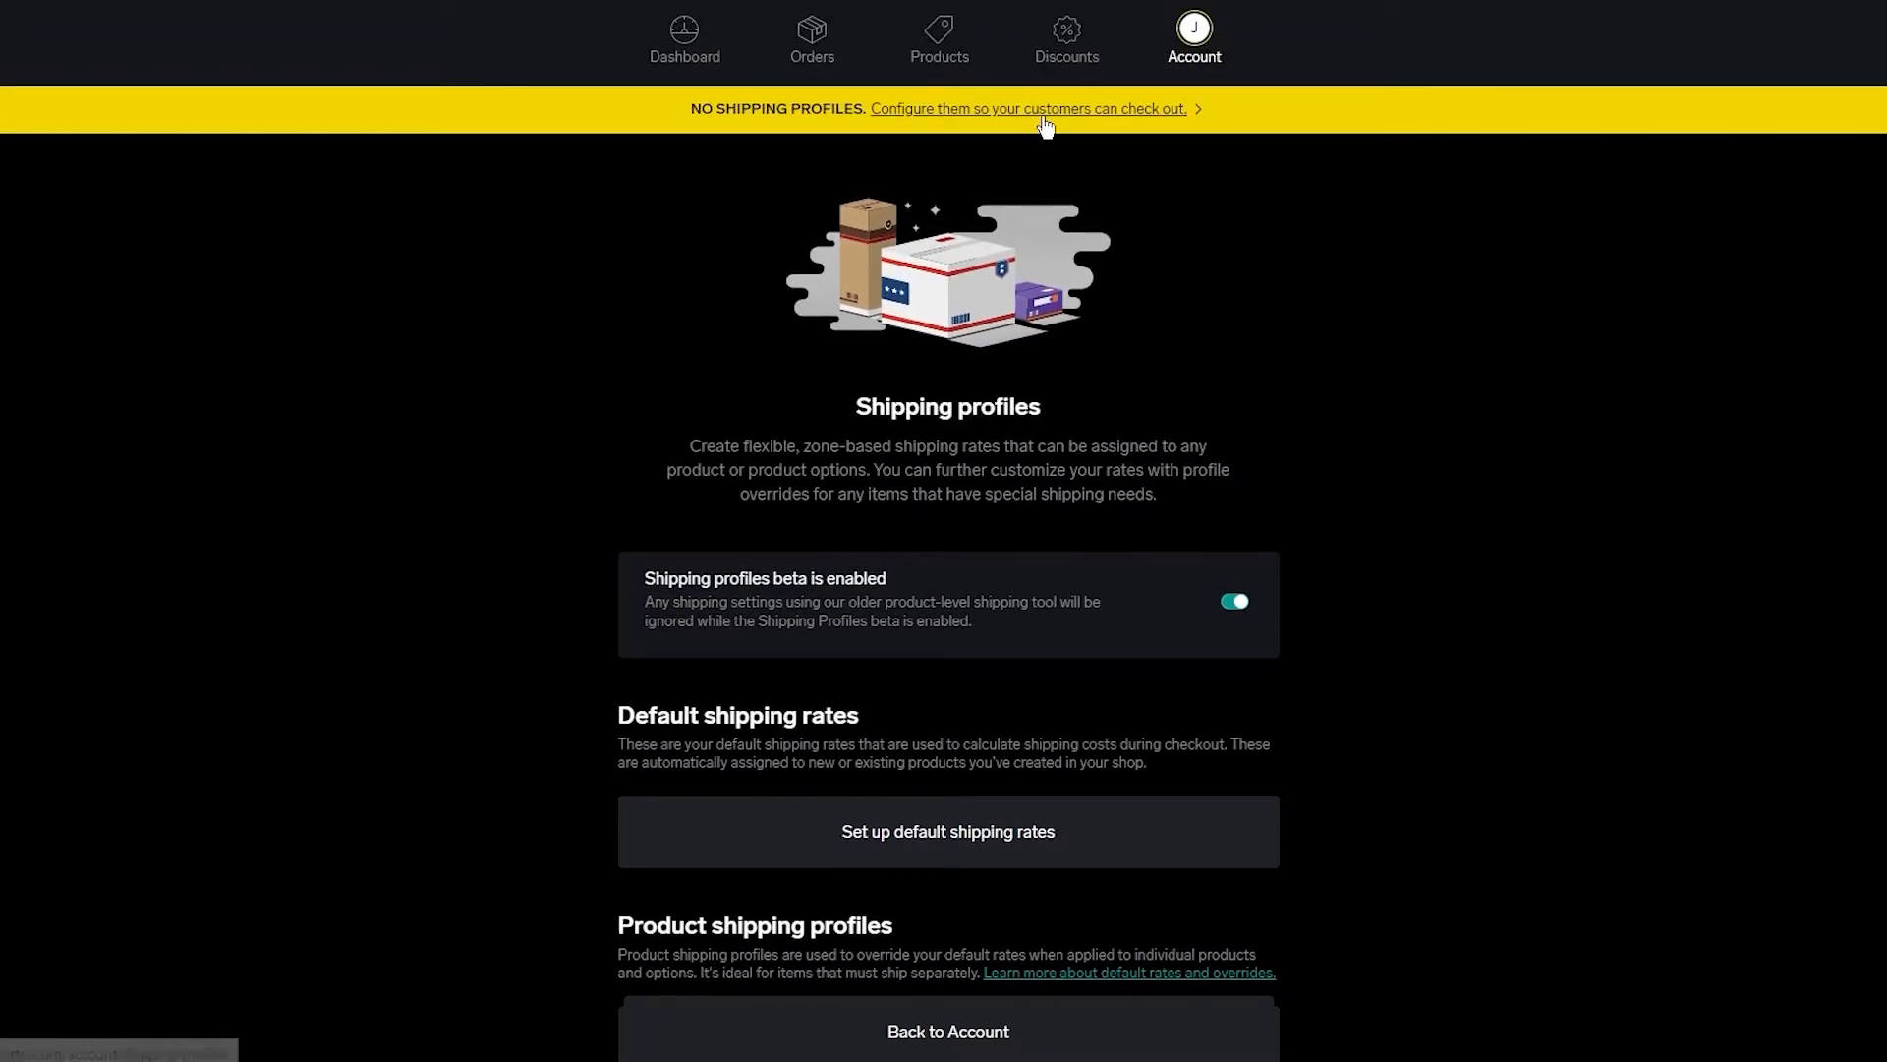
scroll(1201, 527, down, 2)
scroll(1004, 593, up, 2)
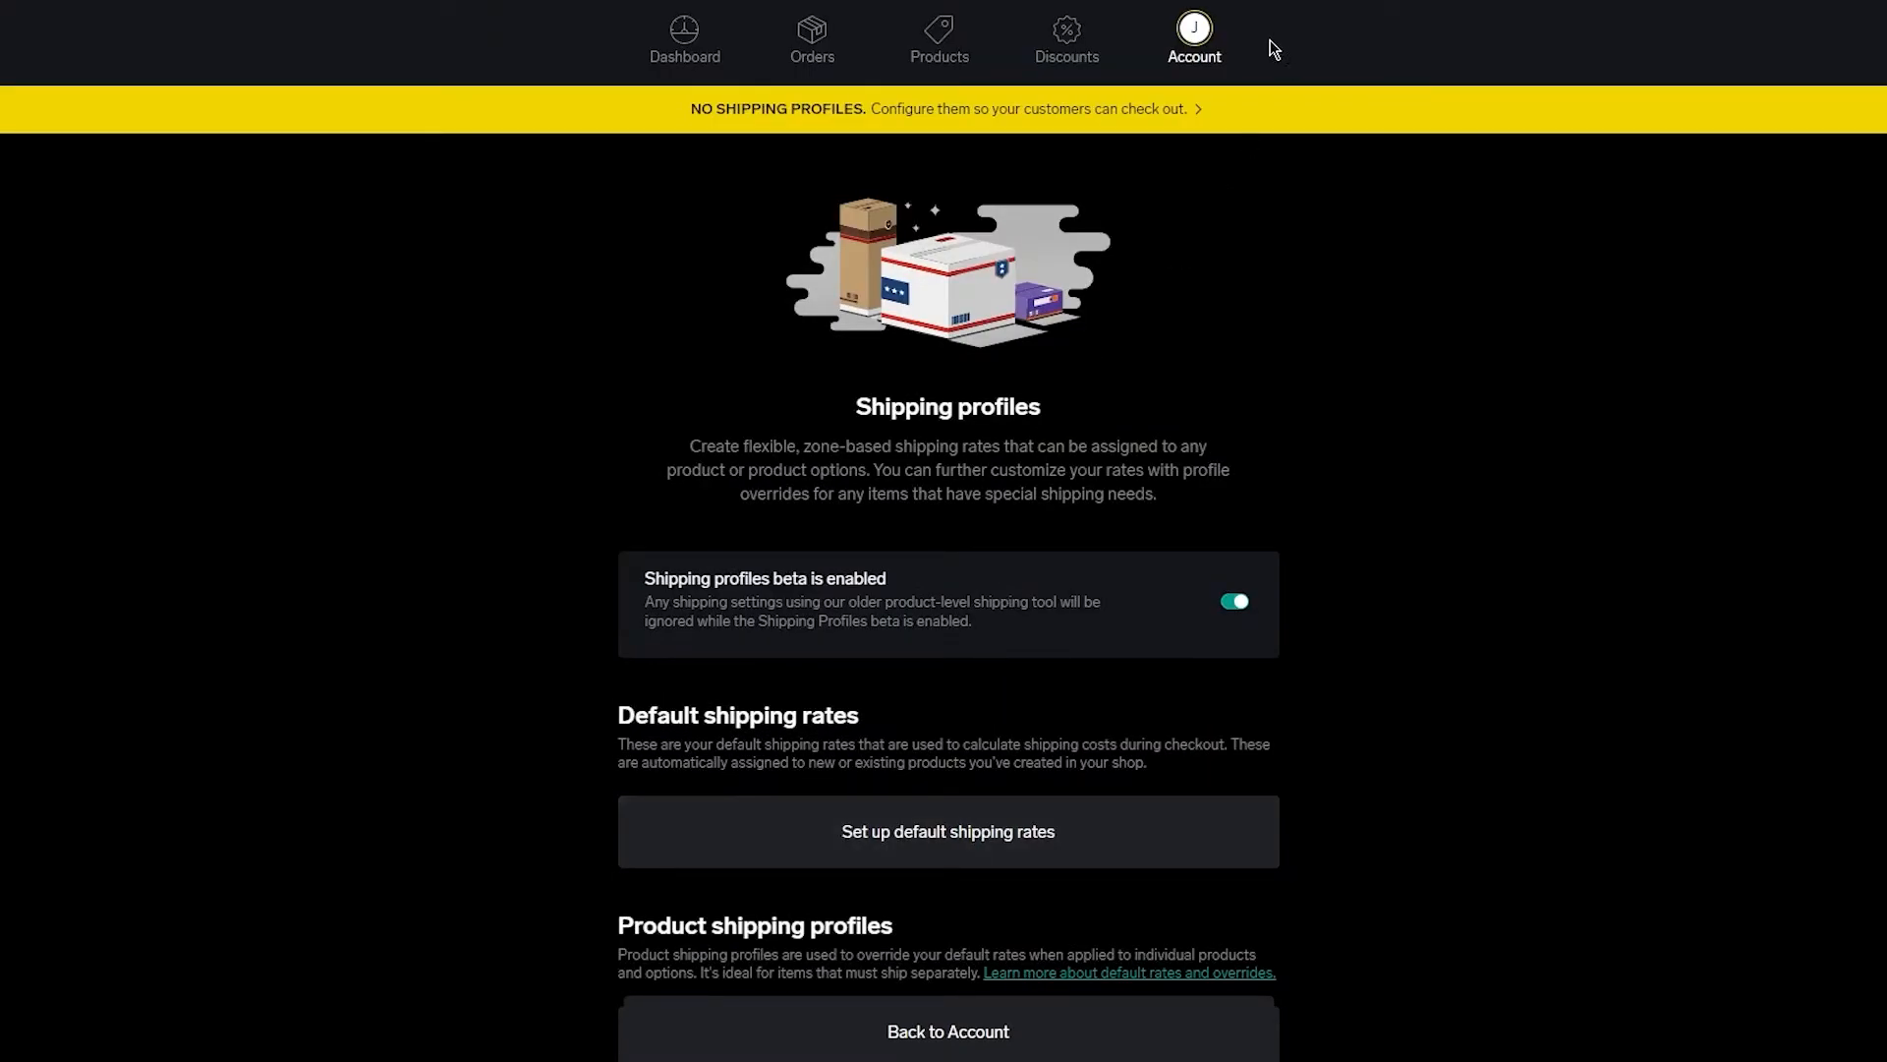
Create a default shipping profile for the Everywhere zone with all three shipping methods at $0.00, and save it
click(1166, 110)
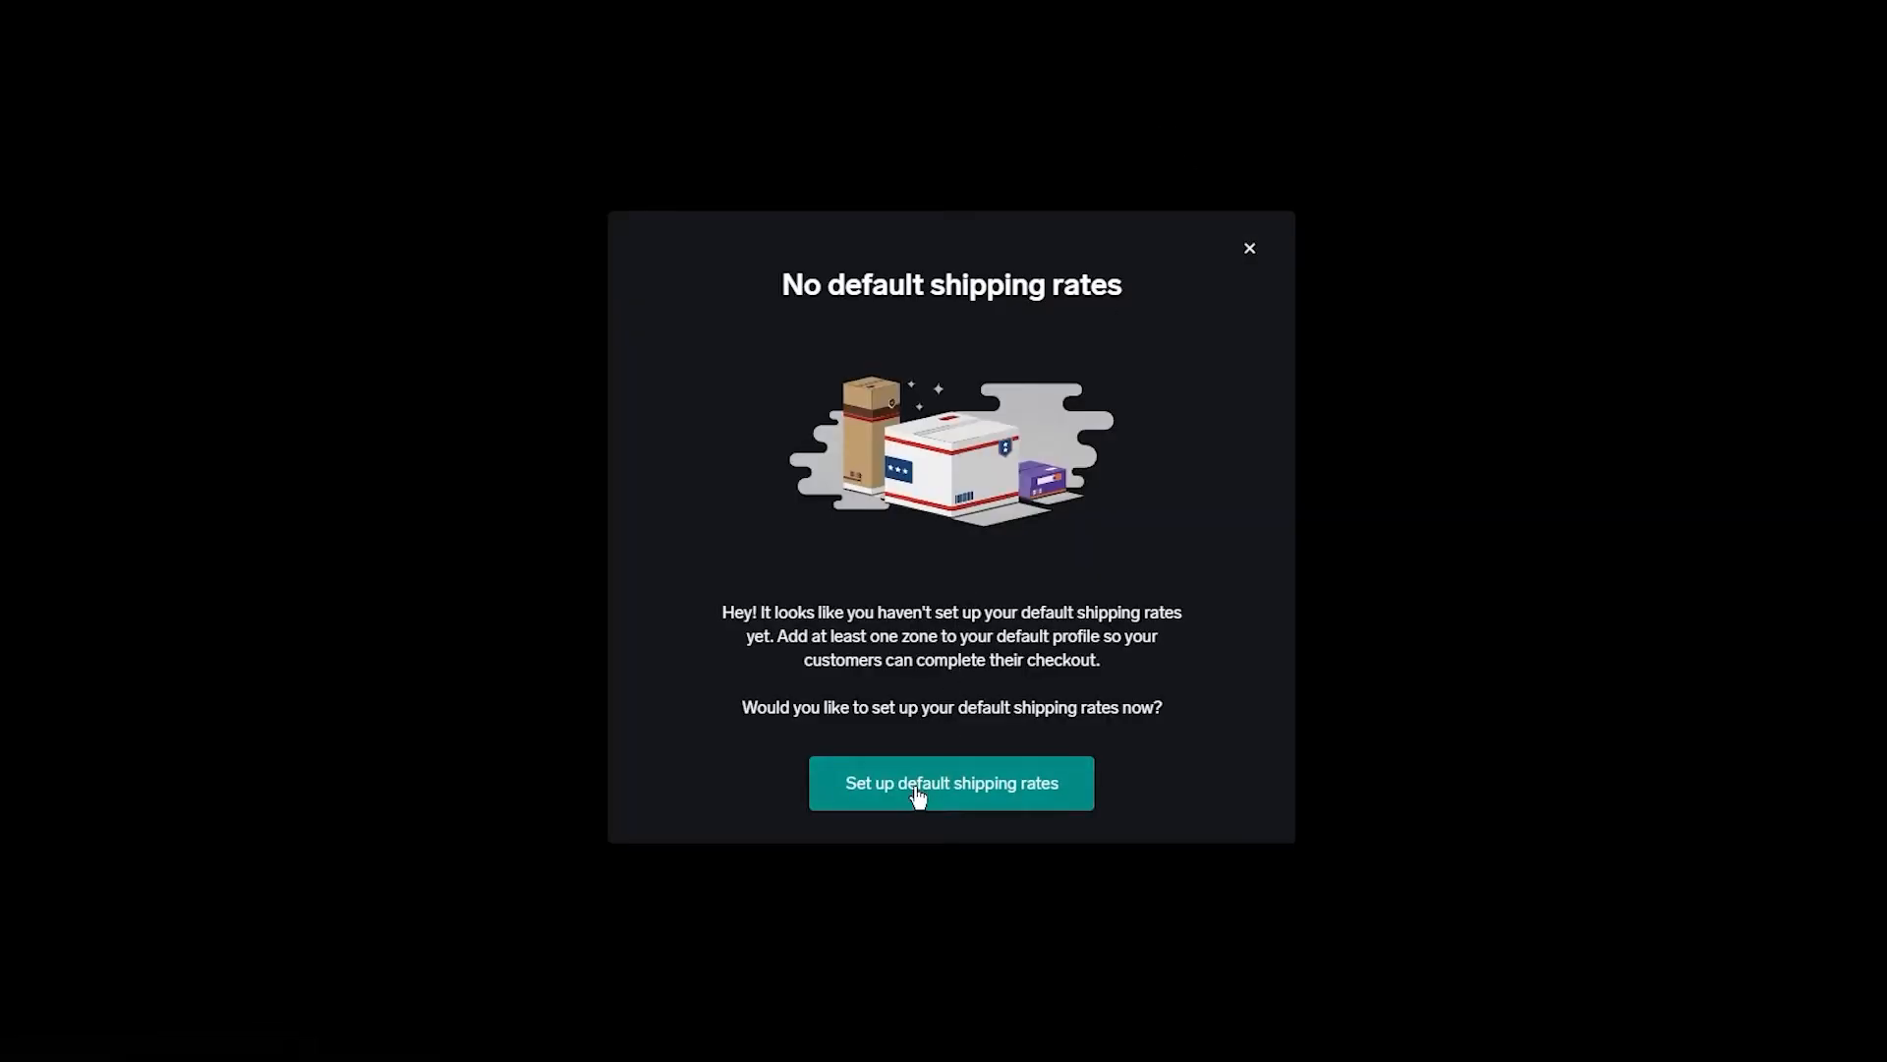
click(918, 794)
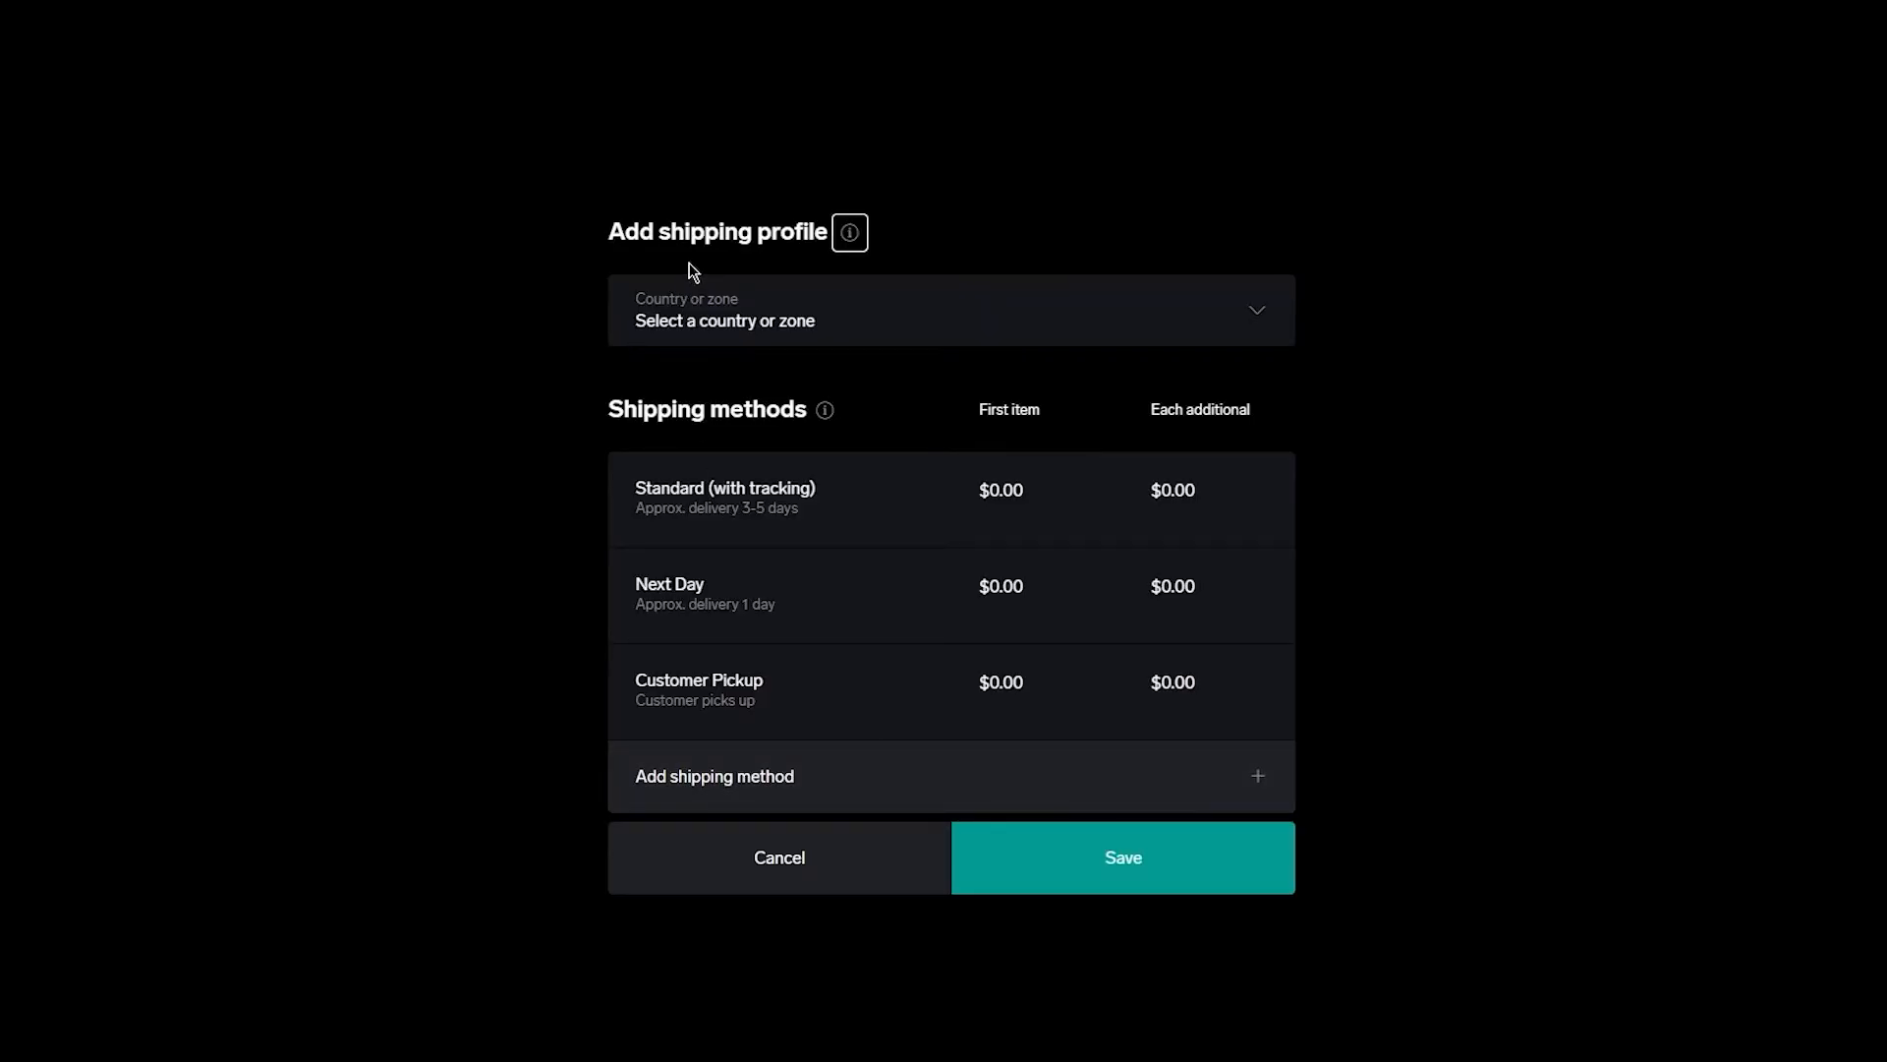
click(707, 312)
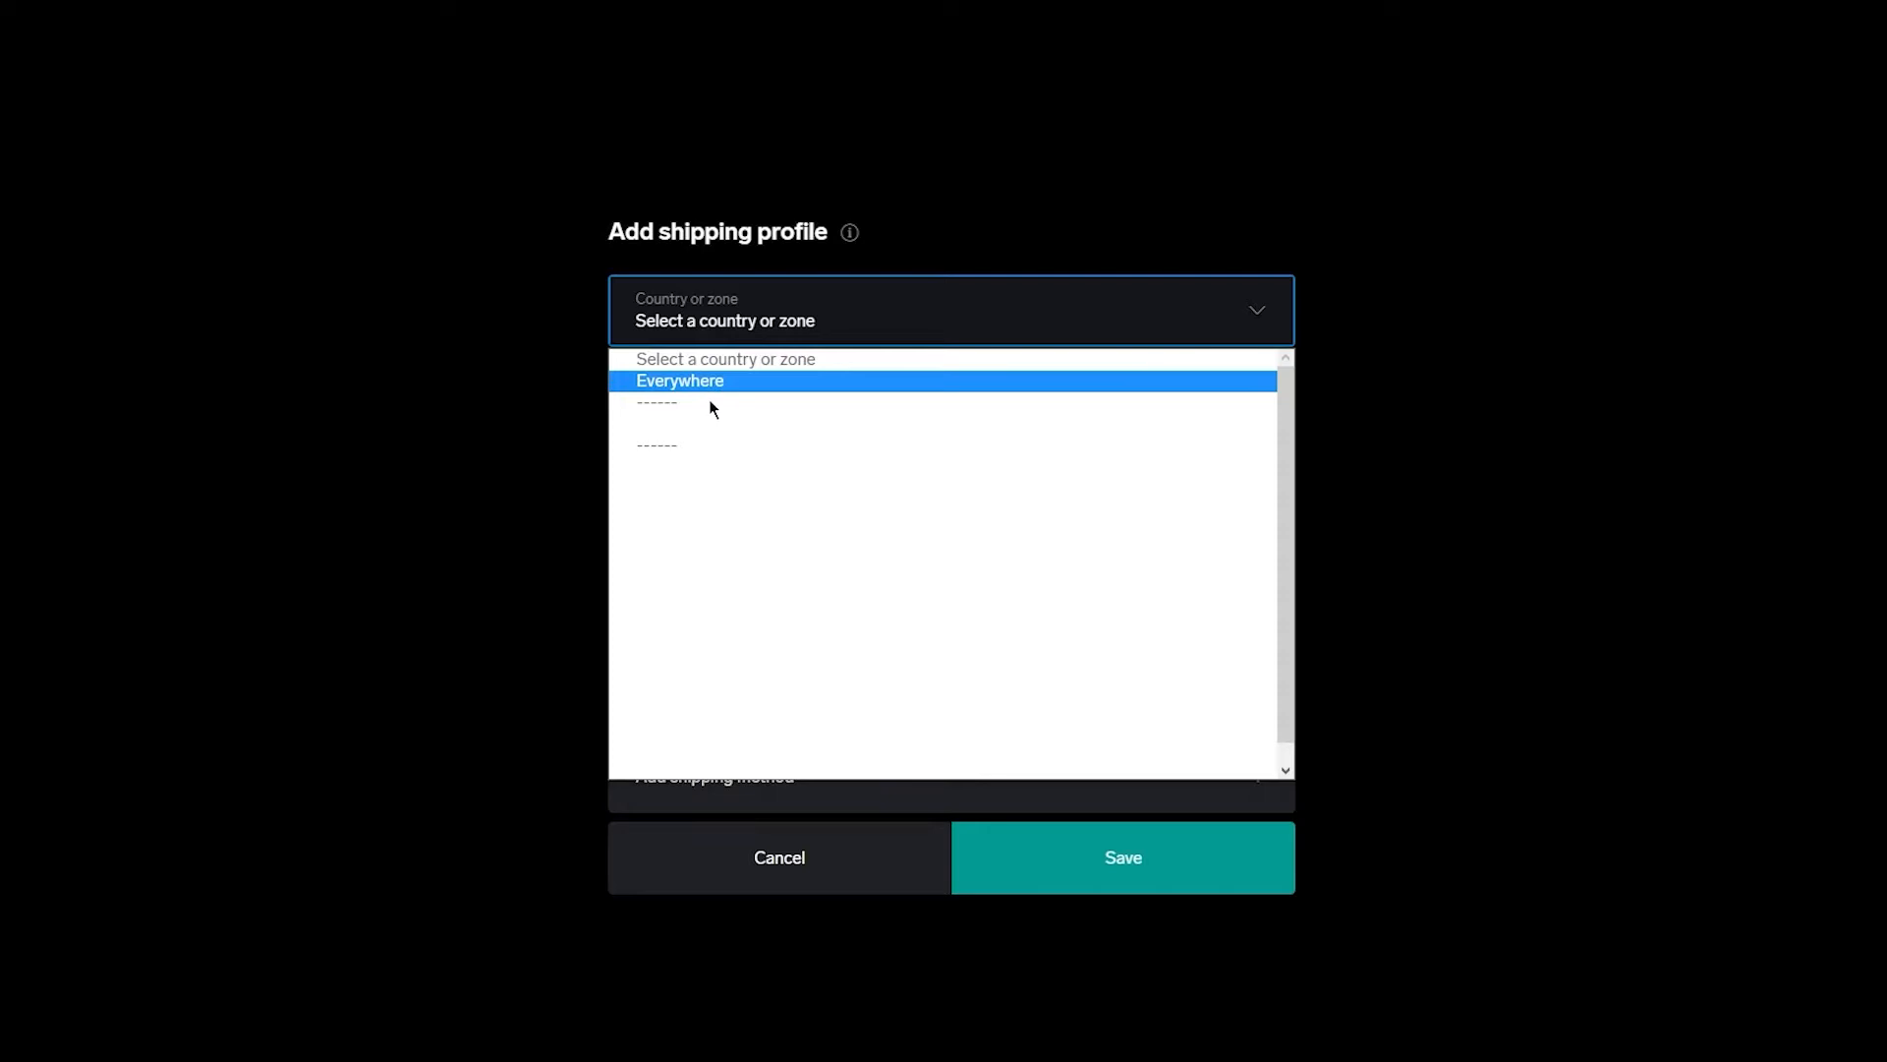
click(712, 387)
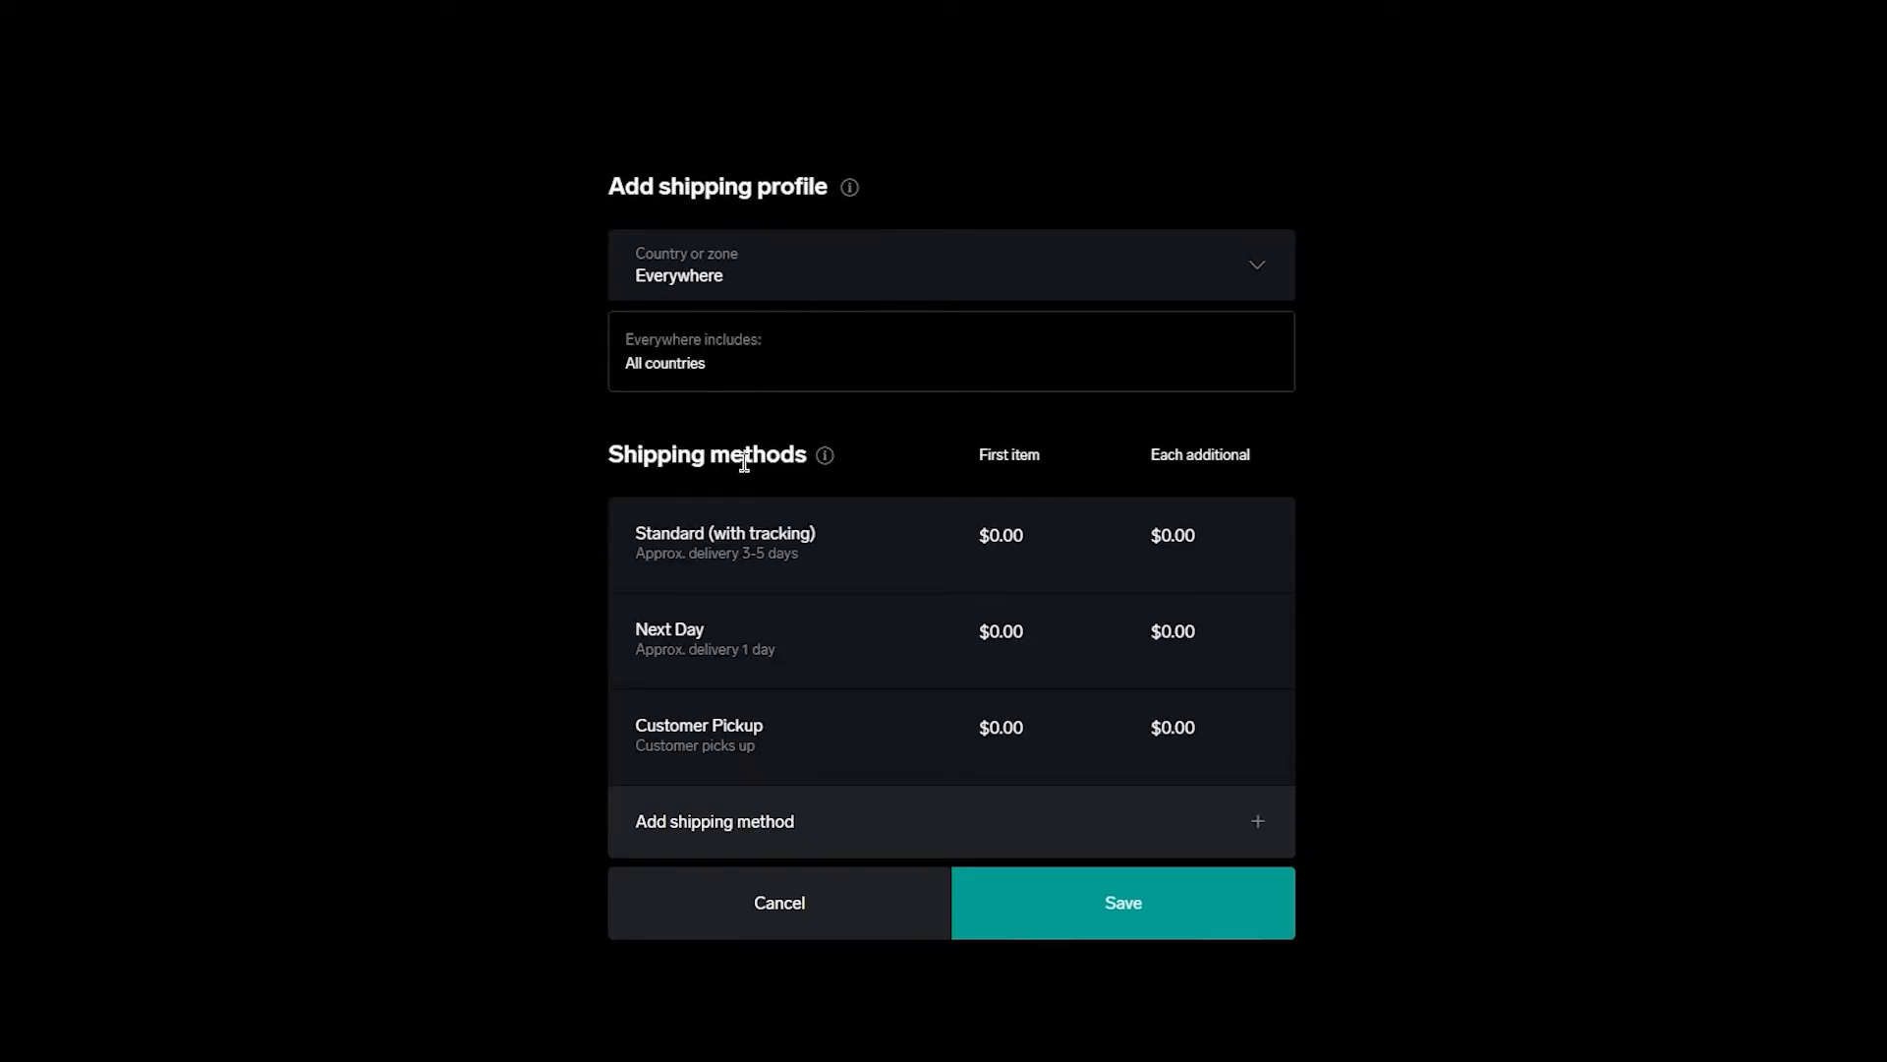
click(1024, 549)
click(1005, 718)
click(1094, 900)
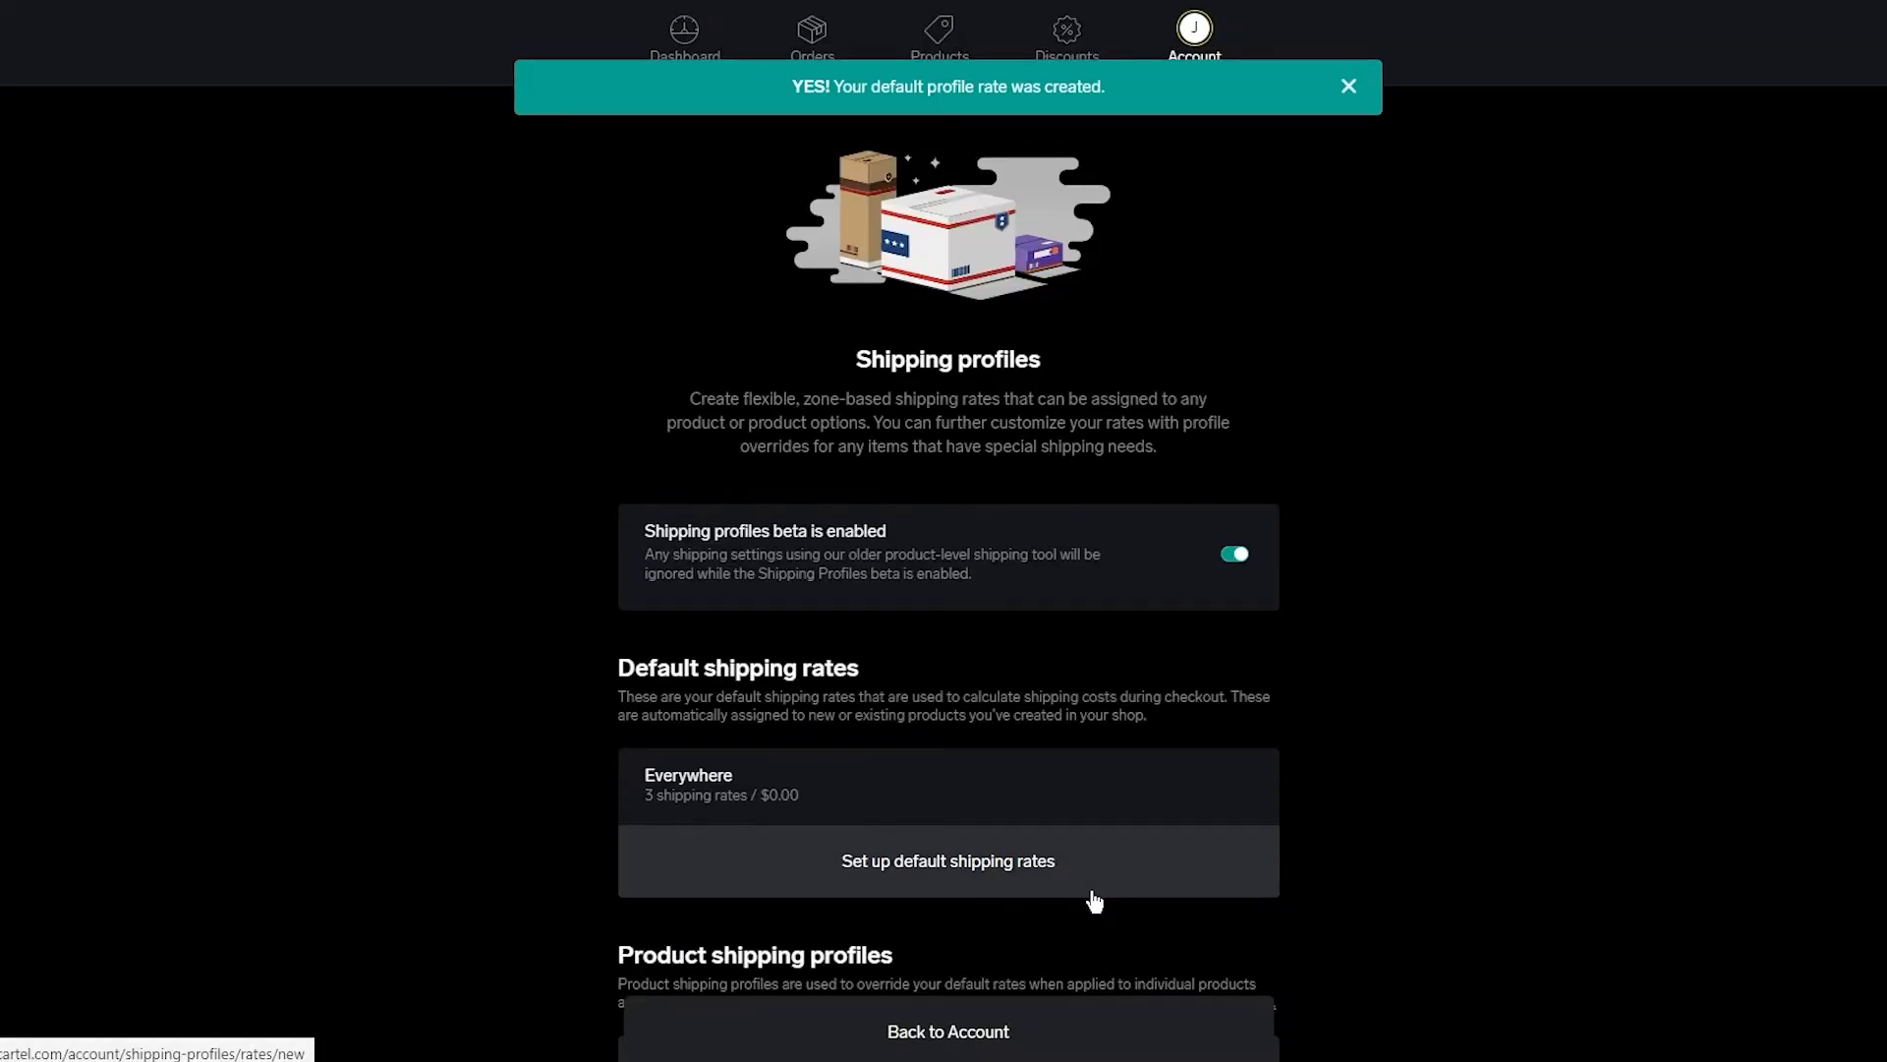
scroll(1129, 603, down, 4)
scroll(1246, 602, up, 4)
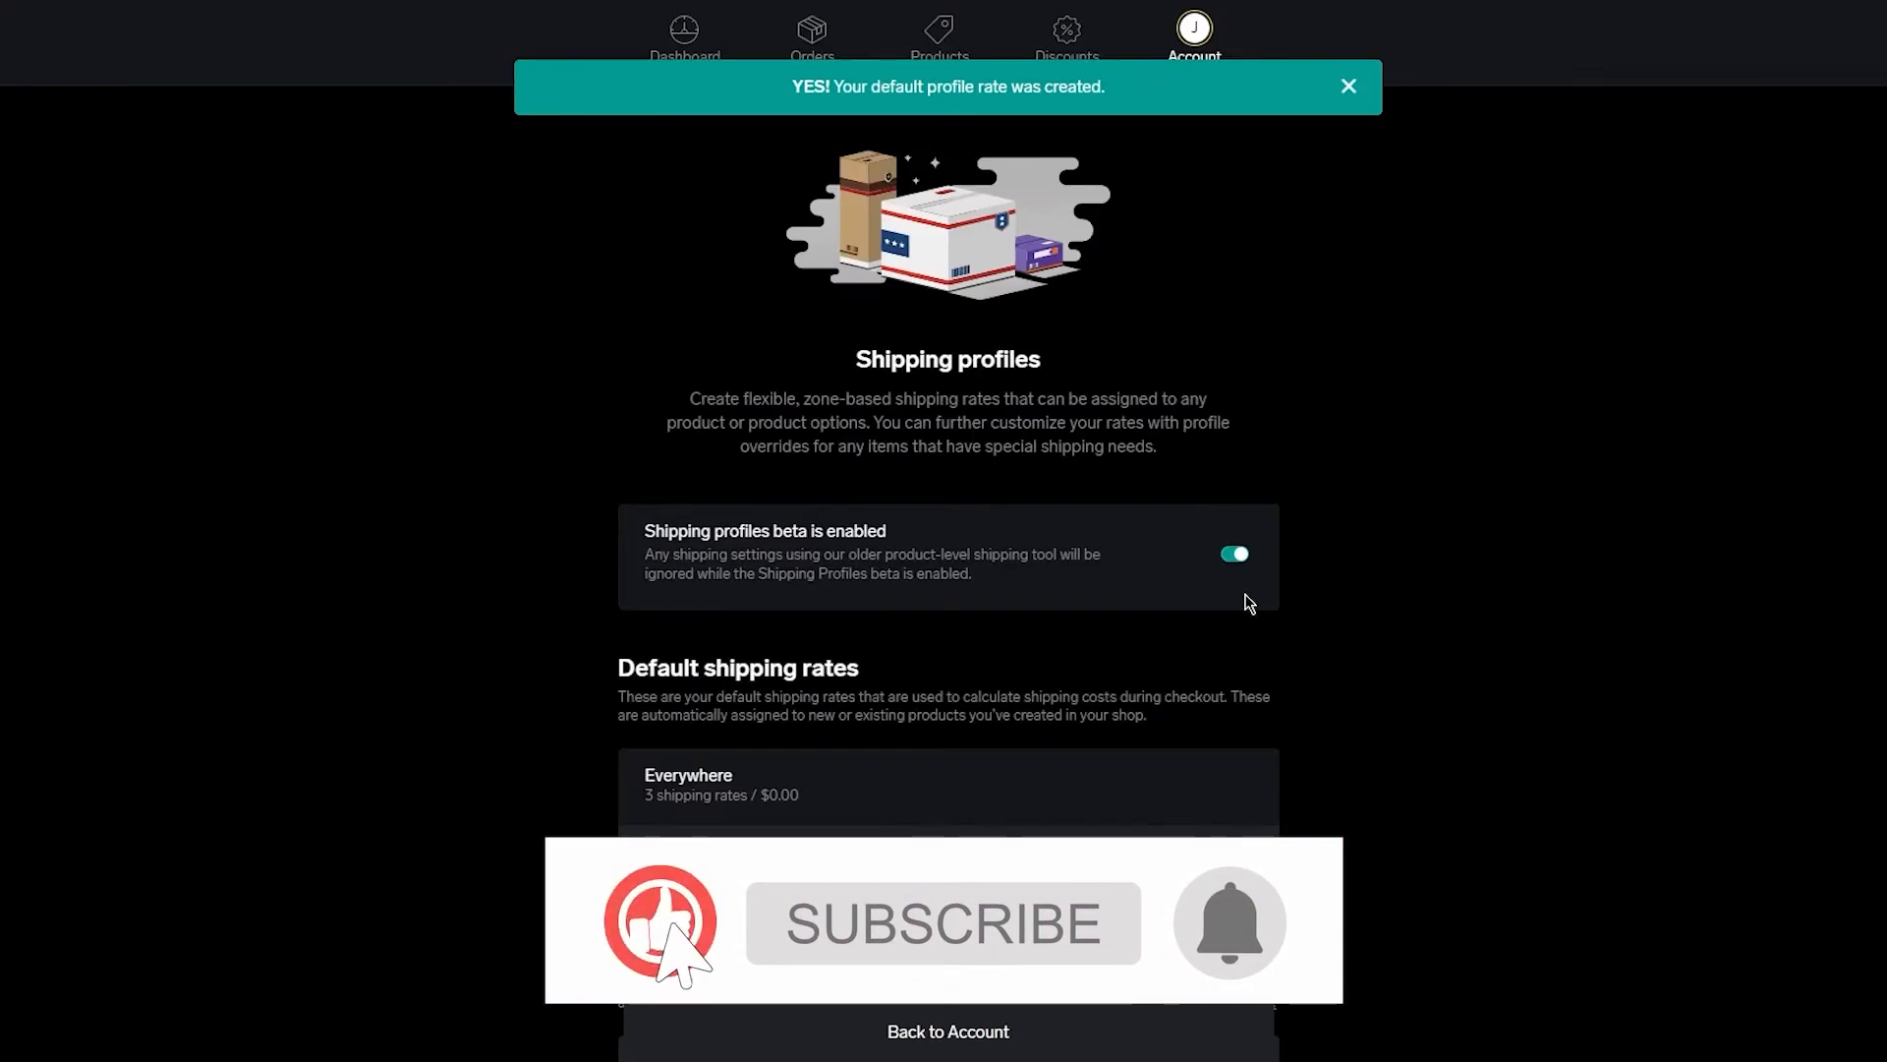
click(1348, 87)
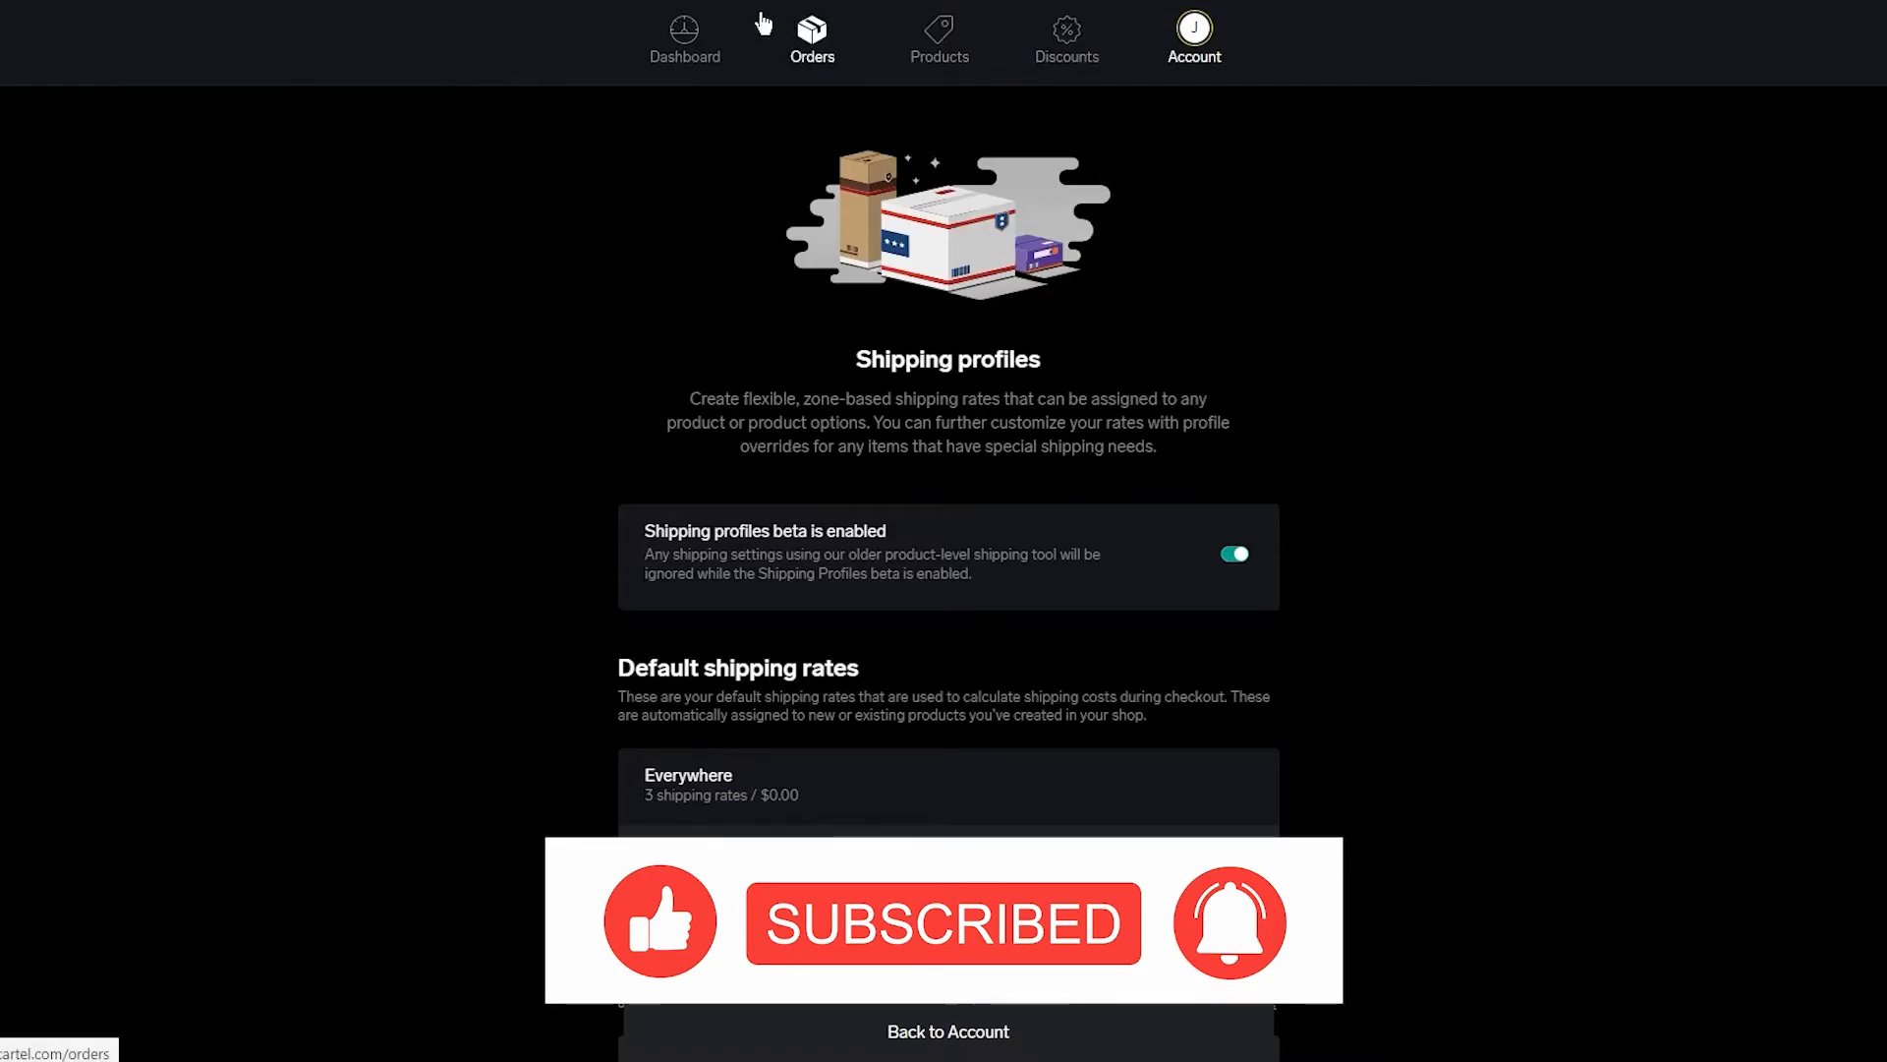
Open the payment options from the account page's Get paid section and review the Stripe and PayPal choices
click(695, 35)
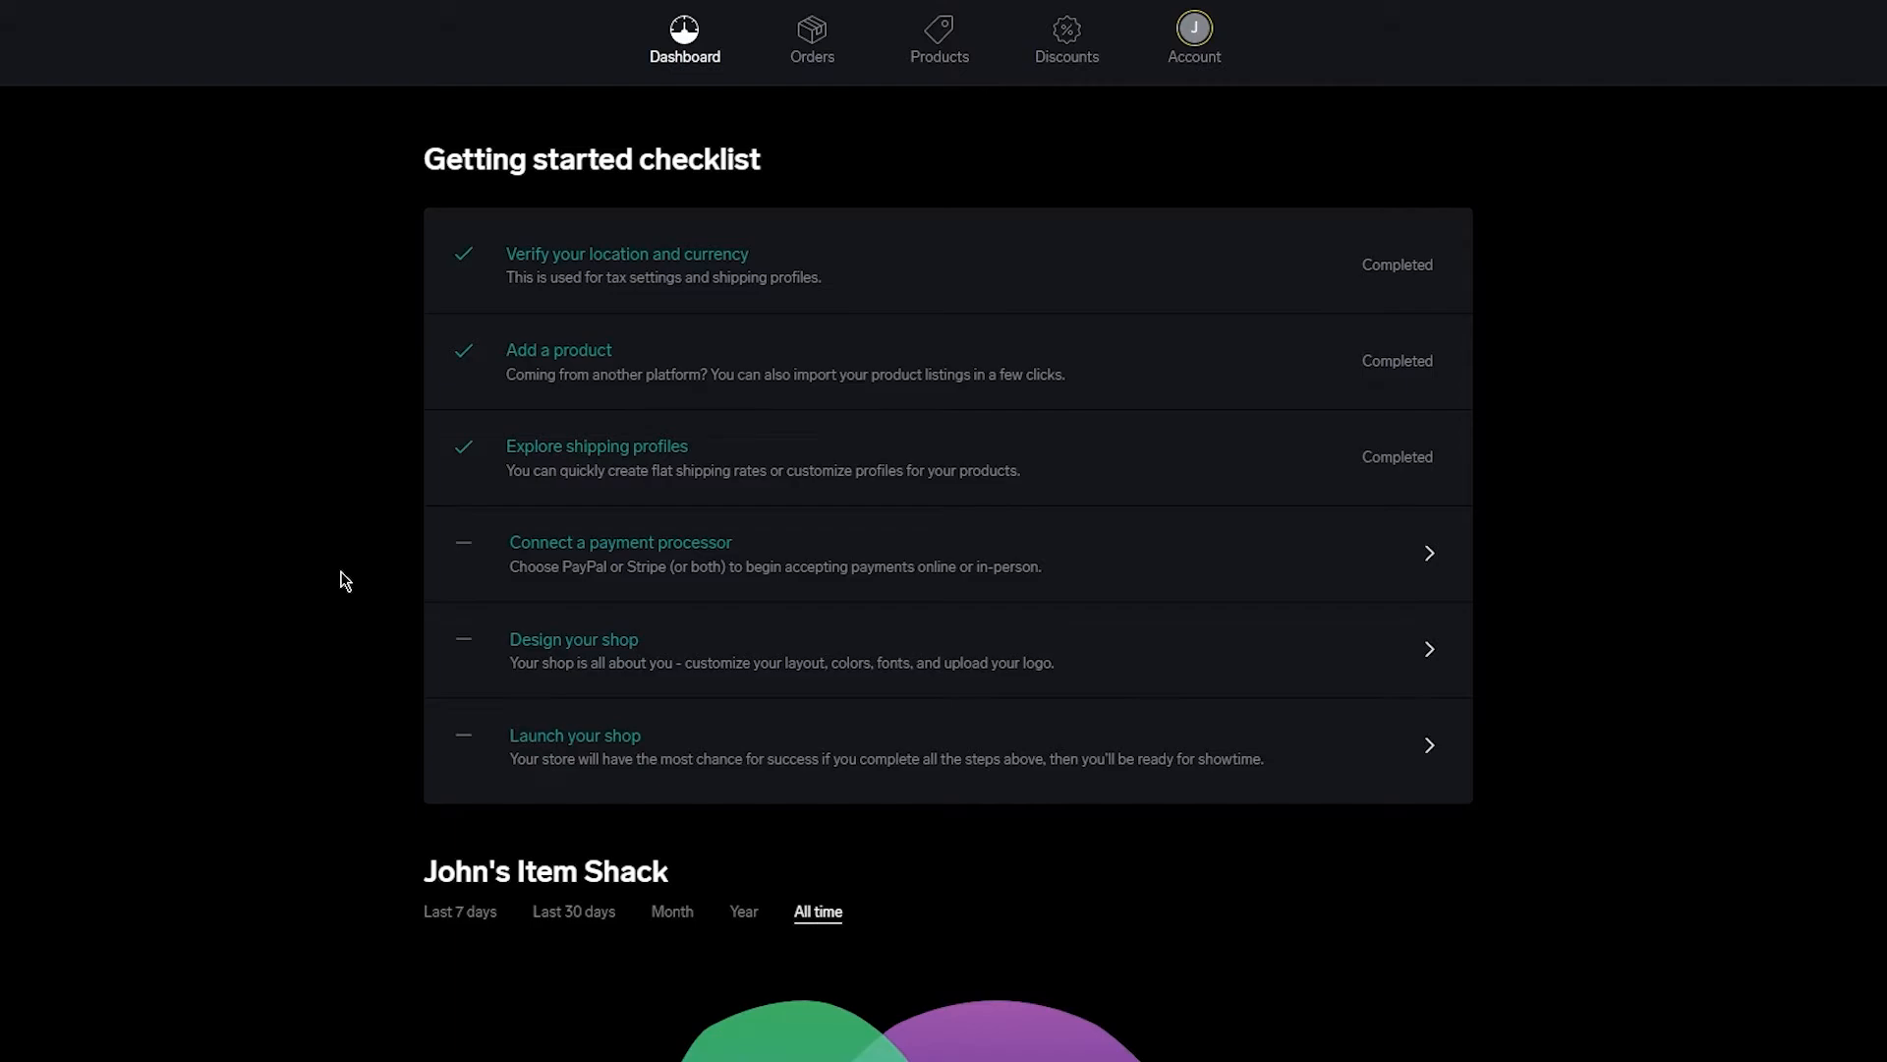
click(647, 582)
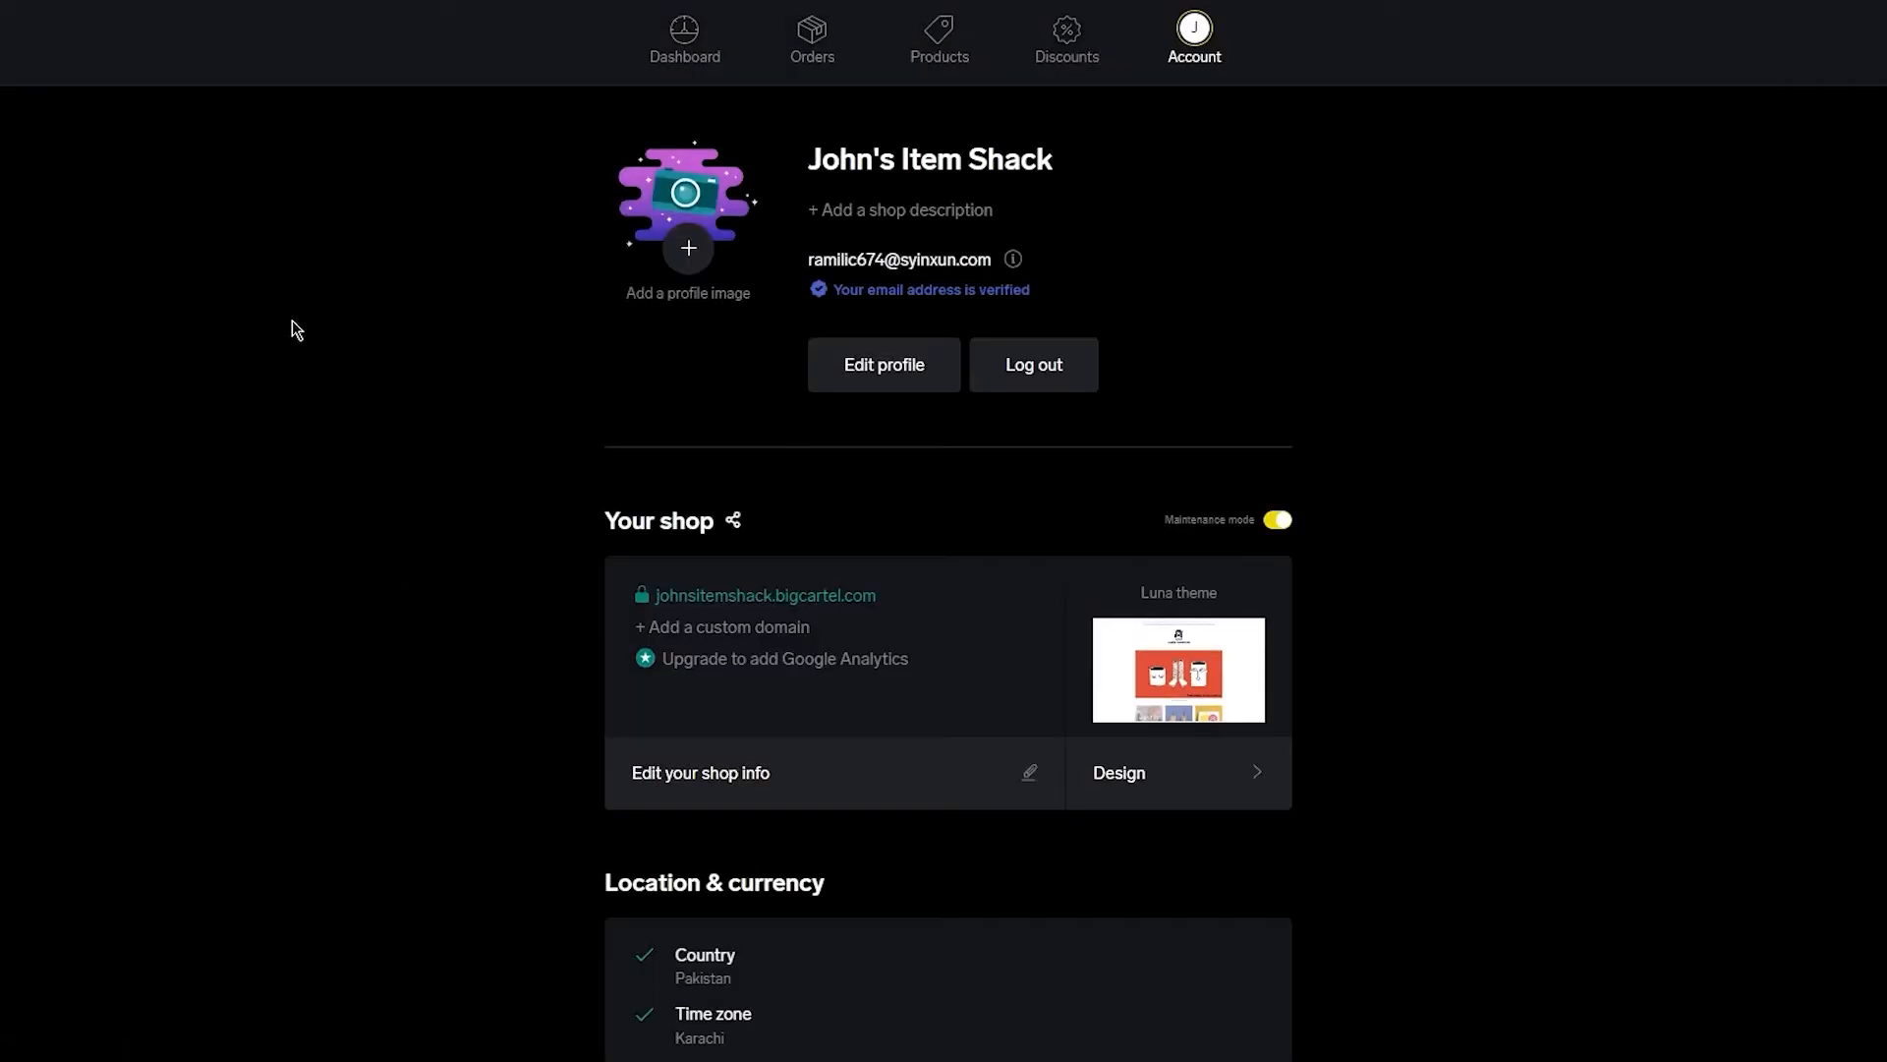
scroll(292, 320, down, 3)
scroll(602, 510, down, 6)
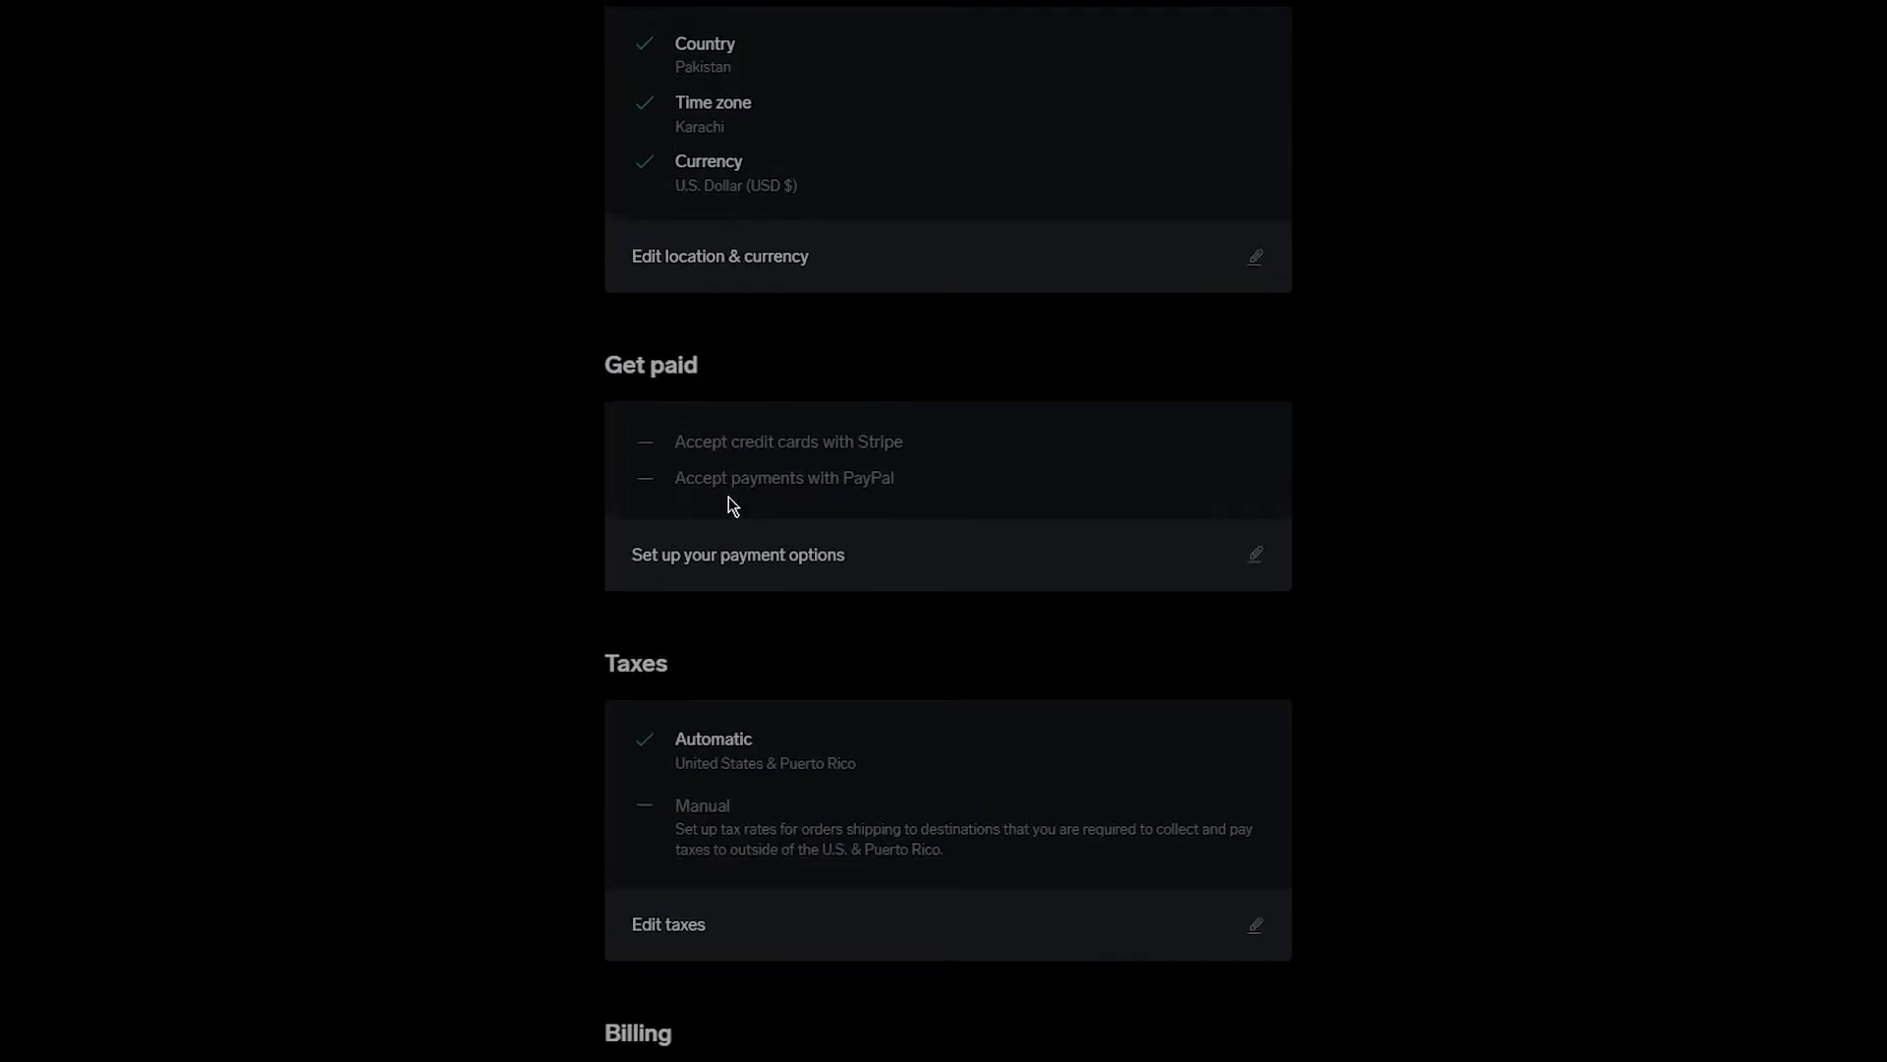
click(1313, 126)
scroll(1301, 385, down, 8)
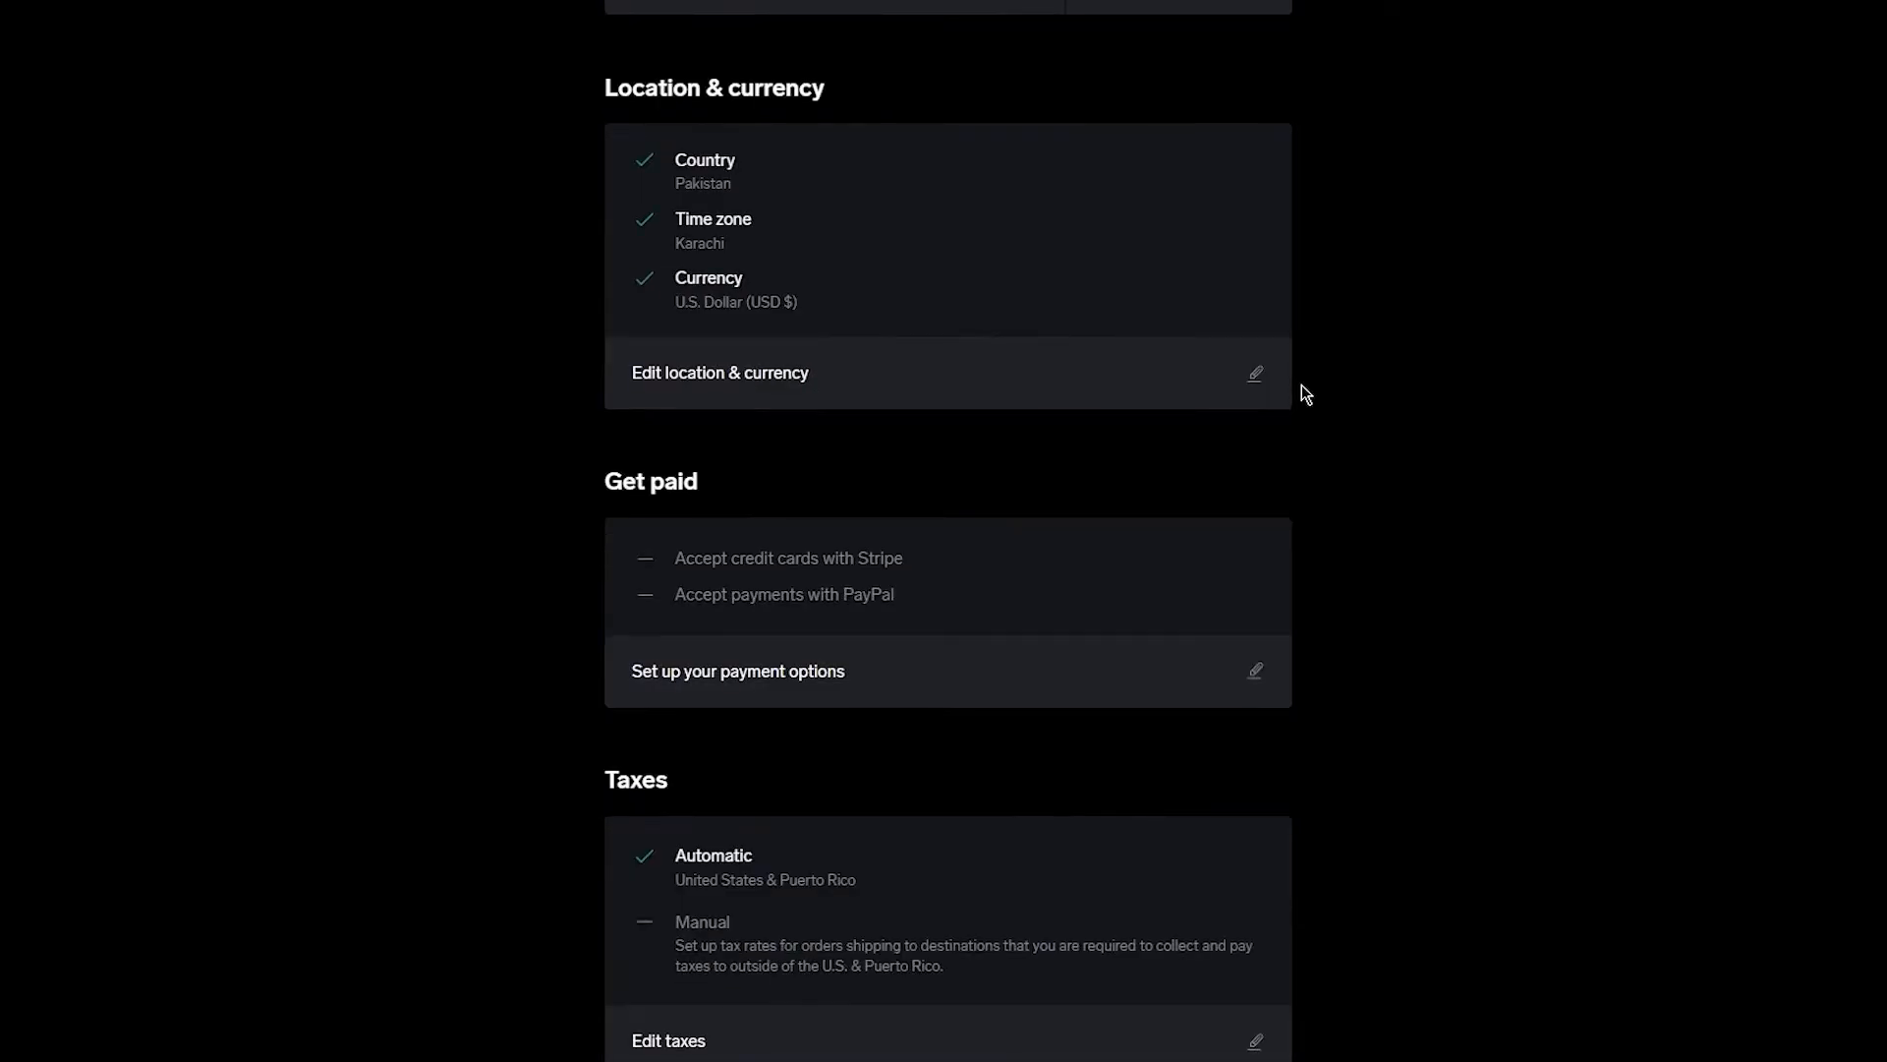
scroll(718, 539, down, 1)
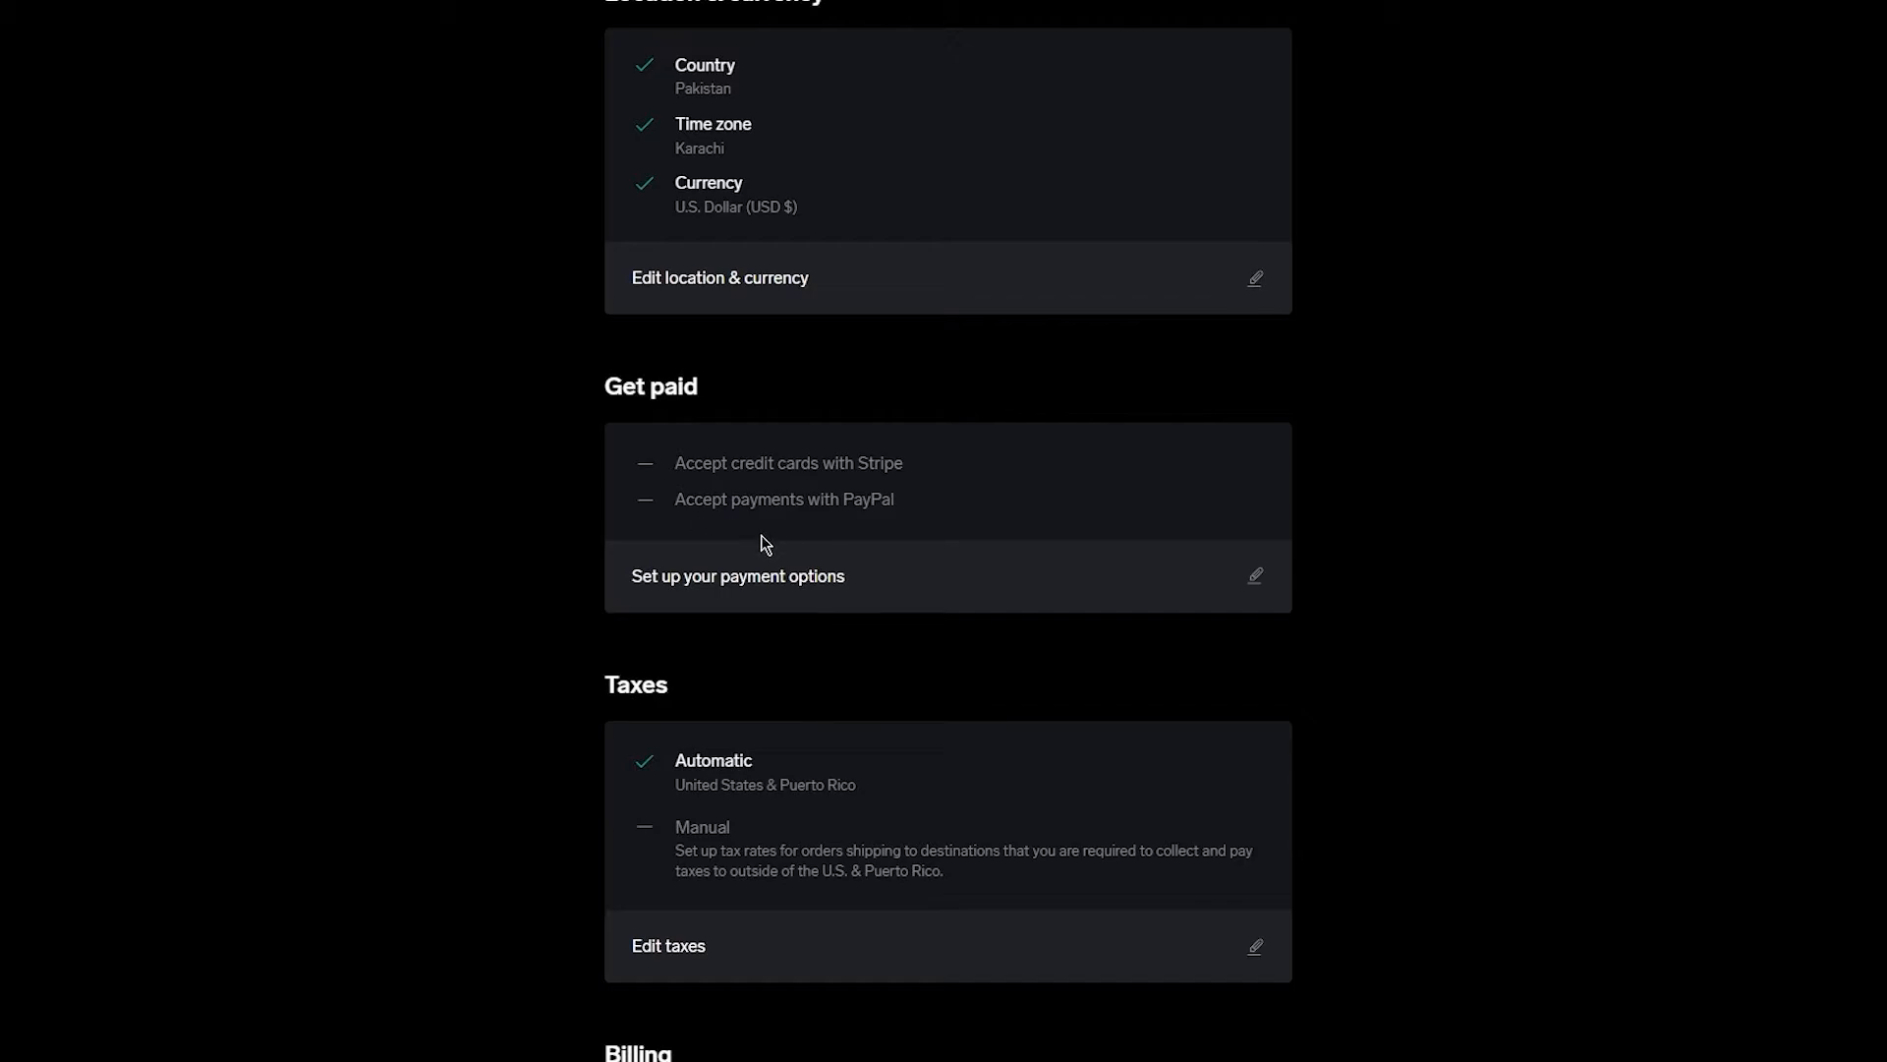
click(884, 597)
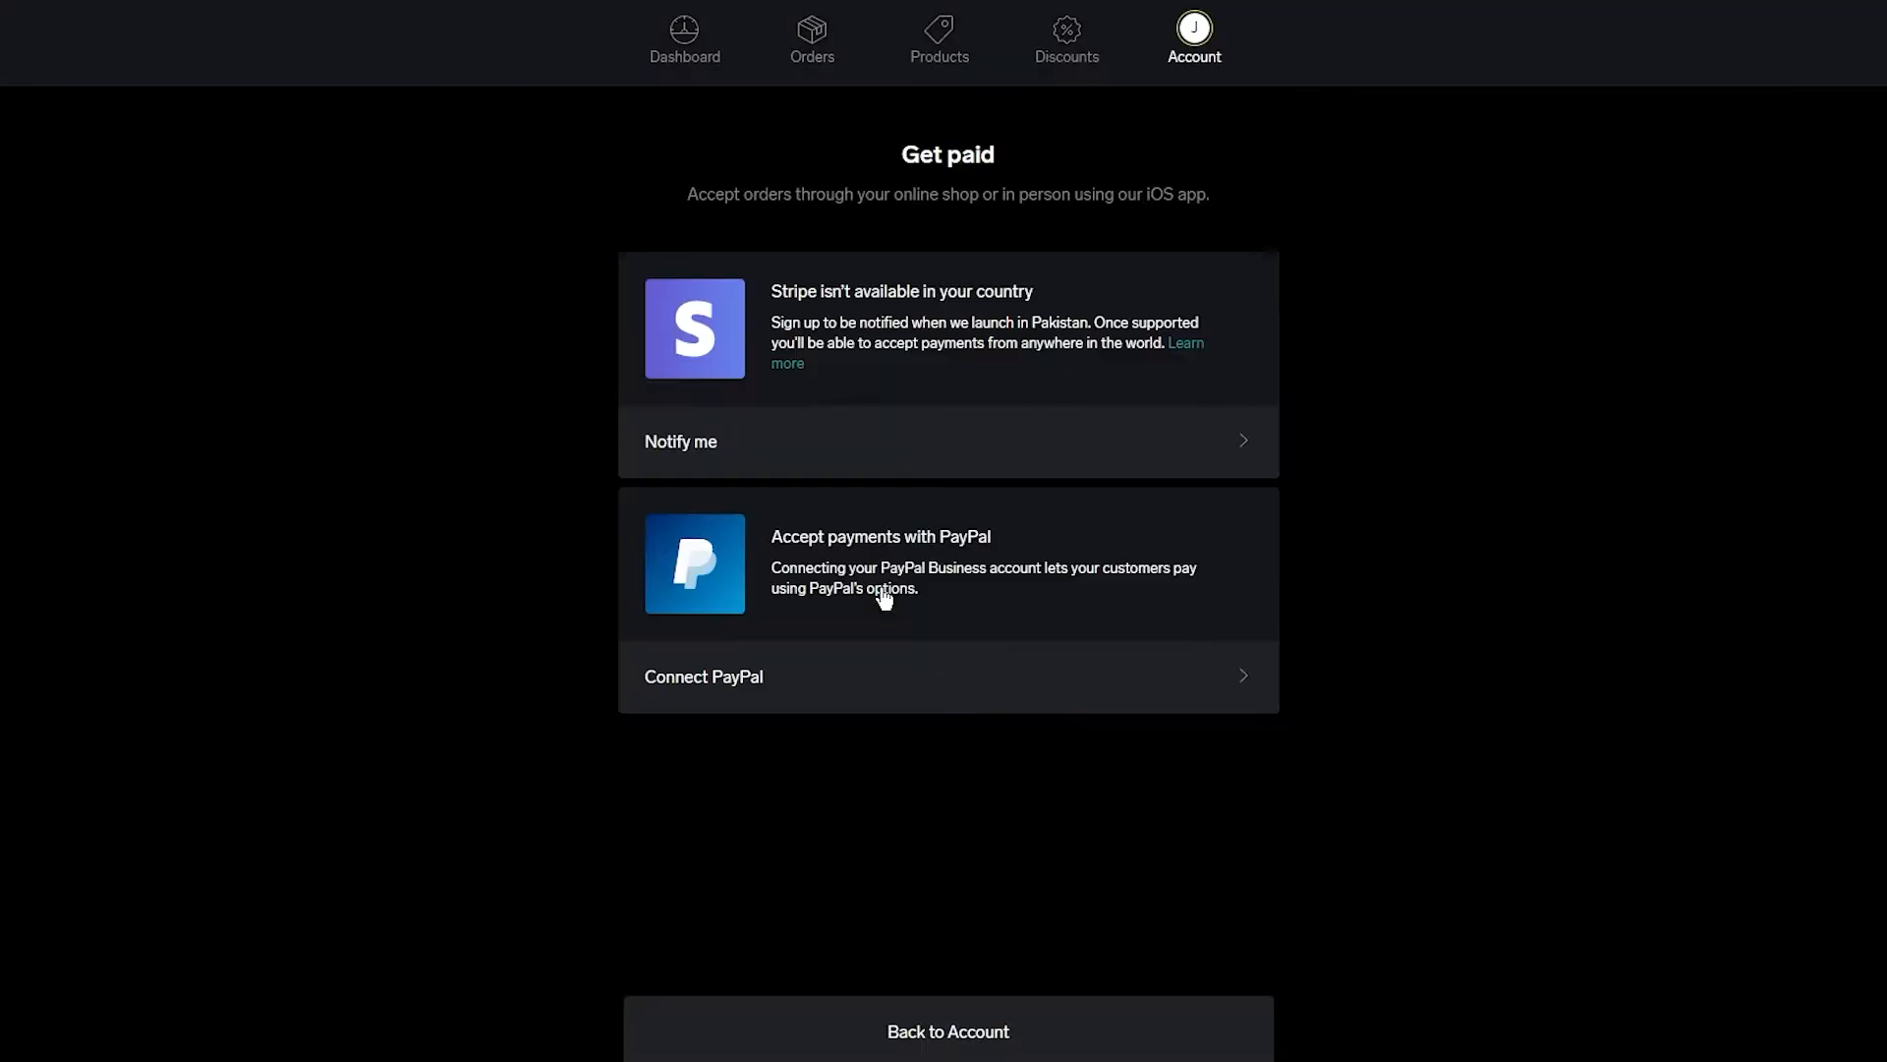
scroll(883, 597, down, 2)
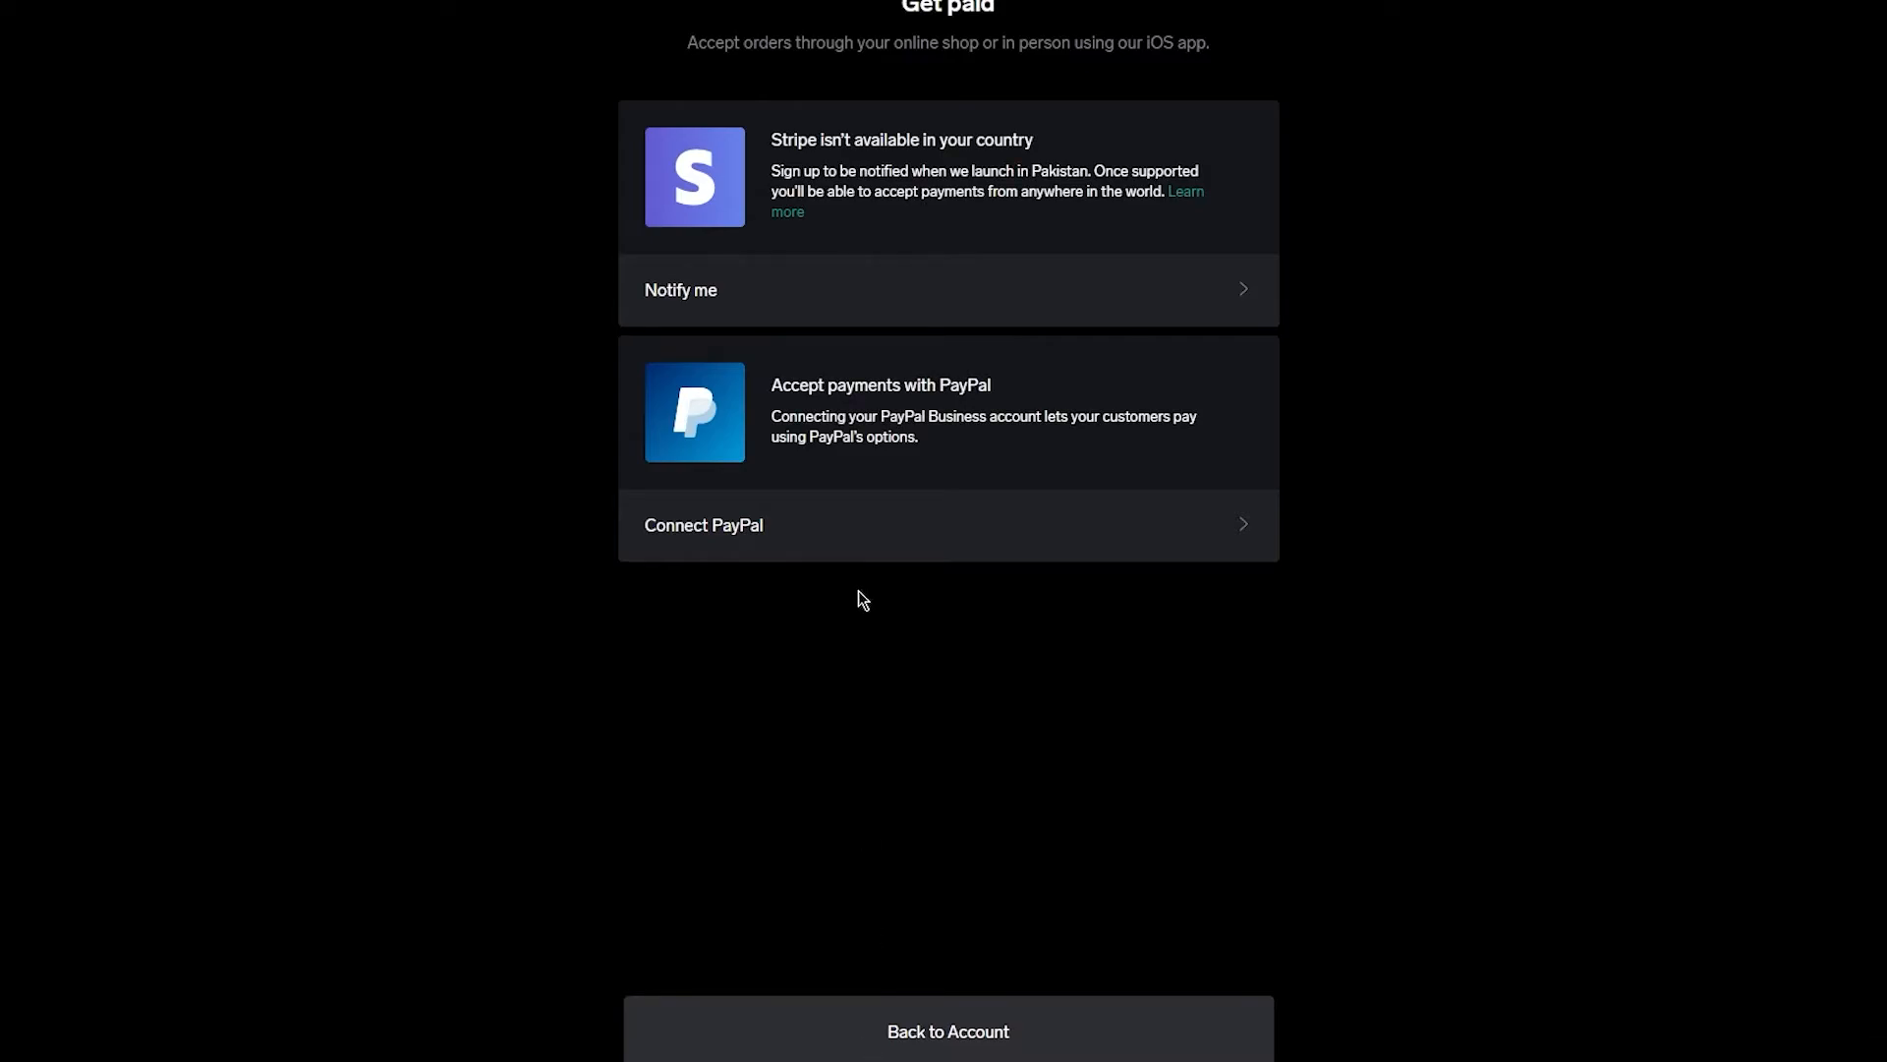
Leave the payment options, return to the dashboard and review the getting started checklist
key(alt+Left)
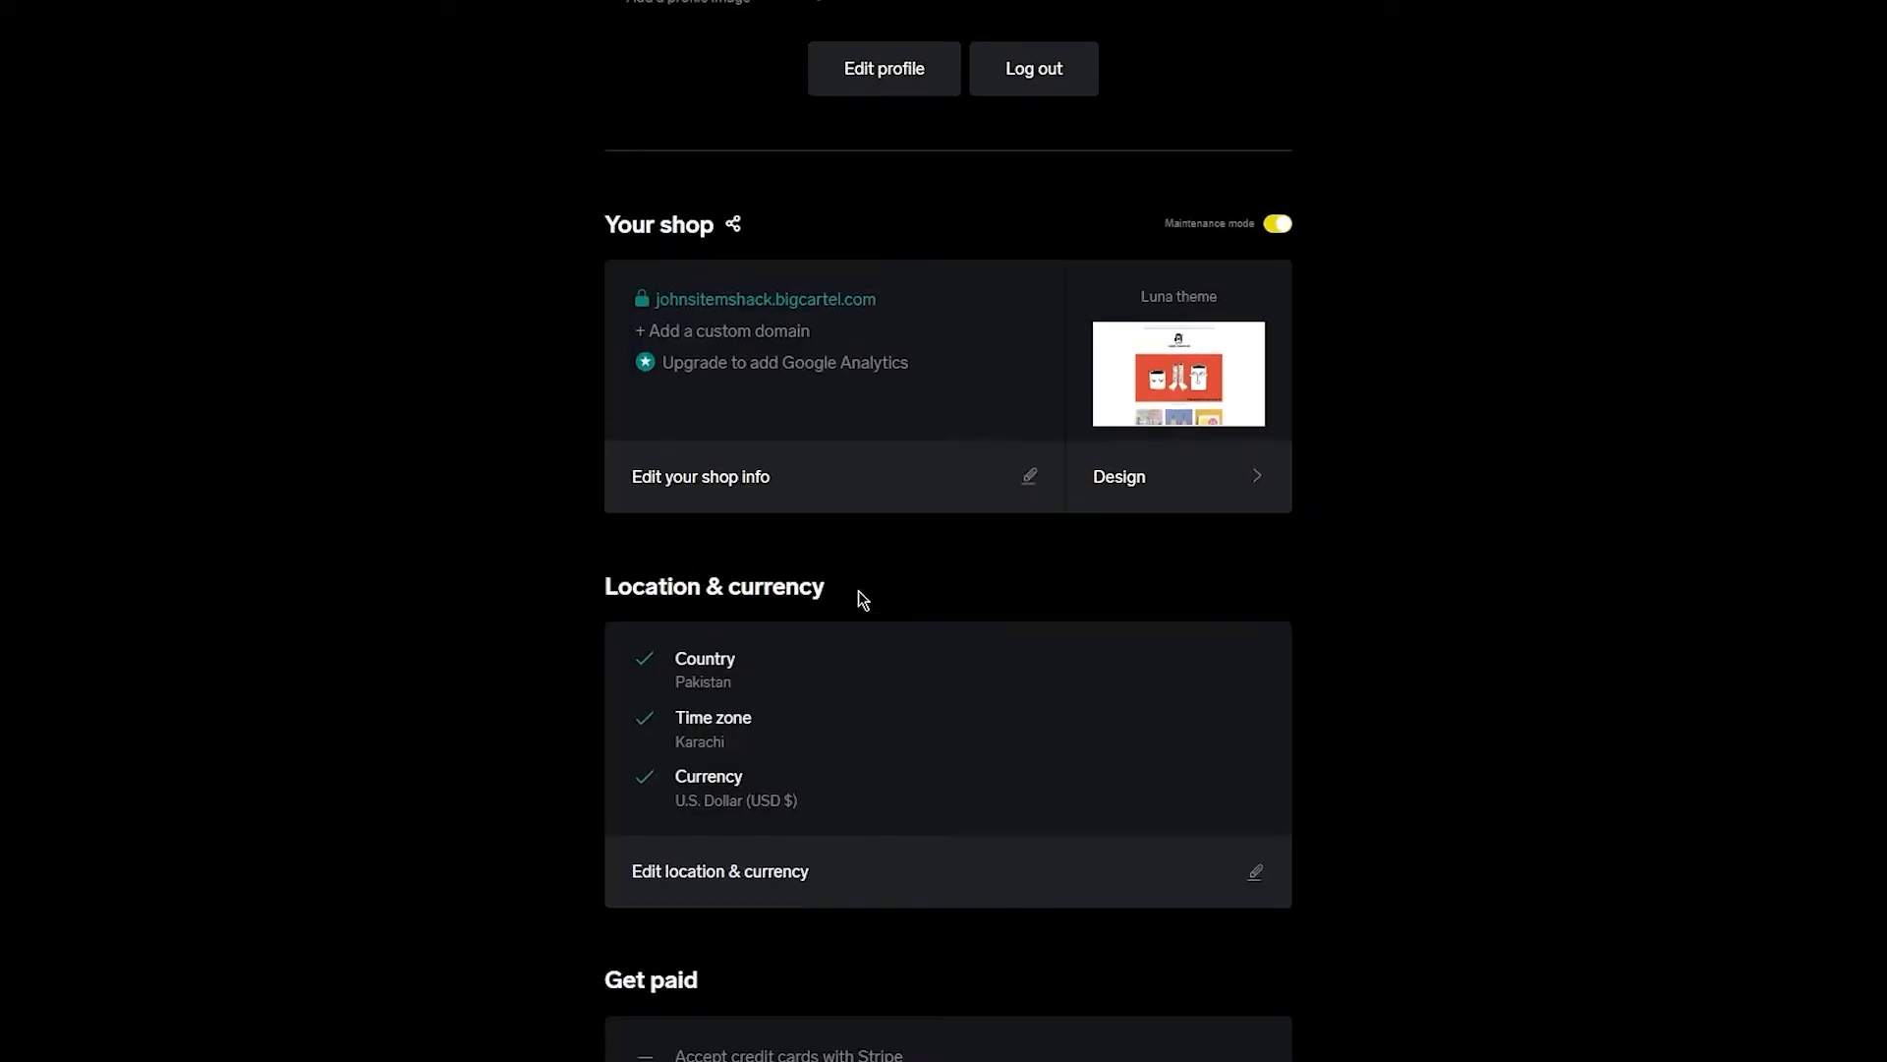
scroll(584, 516, down, 9)
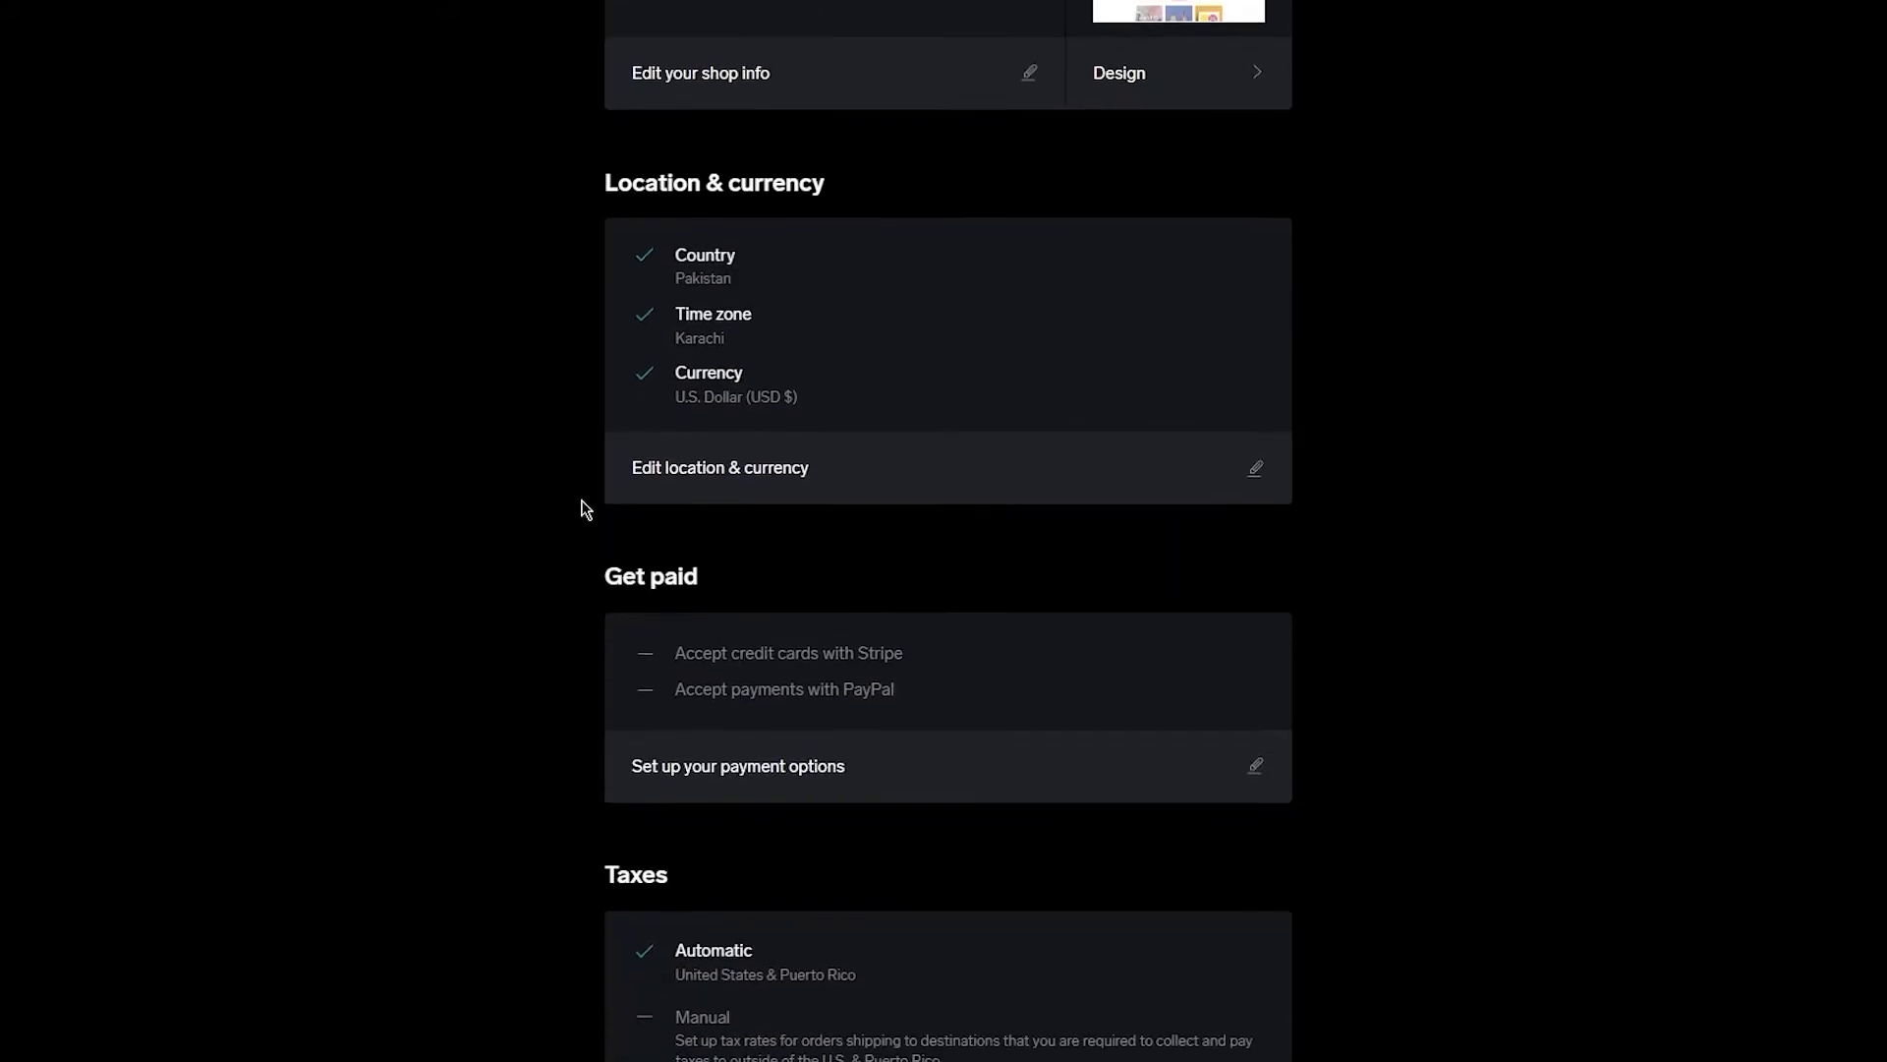
scroll(270, 259, up, 6)
scroll(271, 259, up, 6)
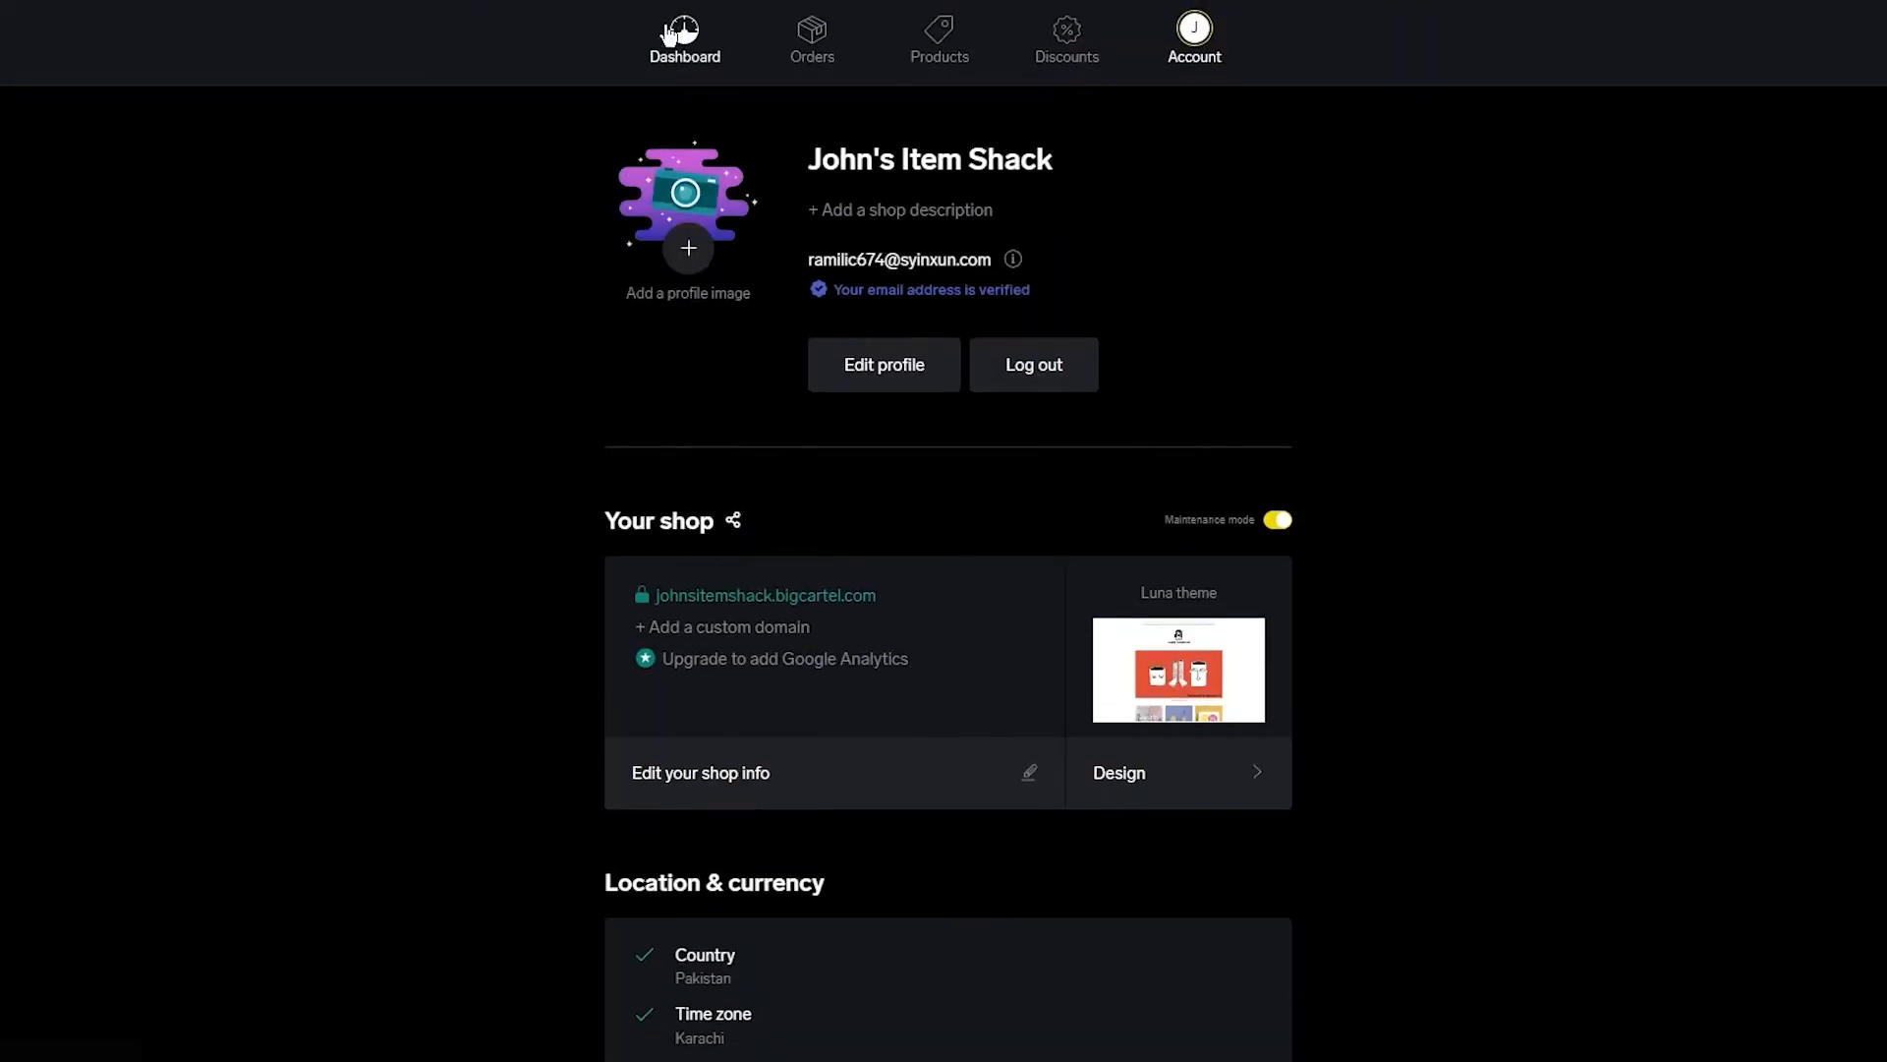
click(683, 42)
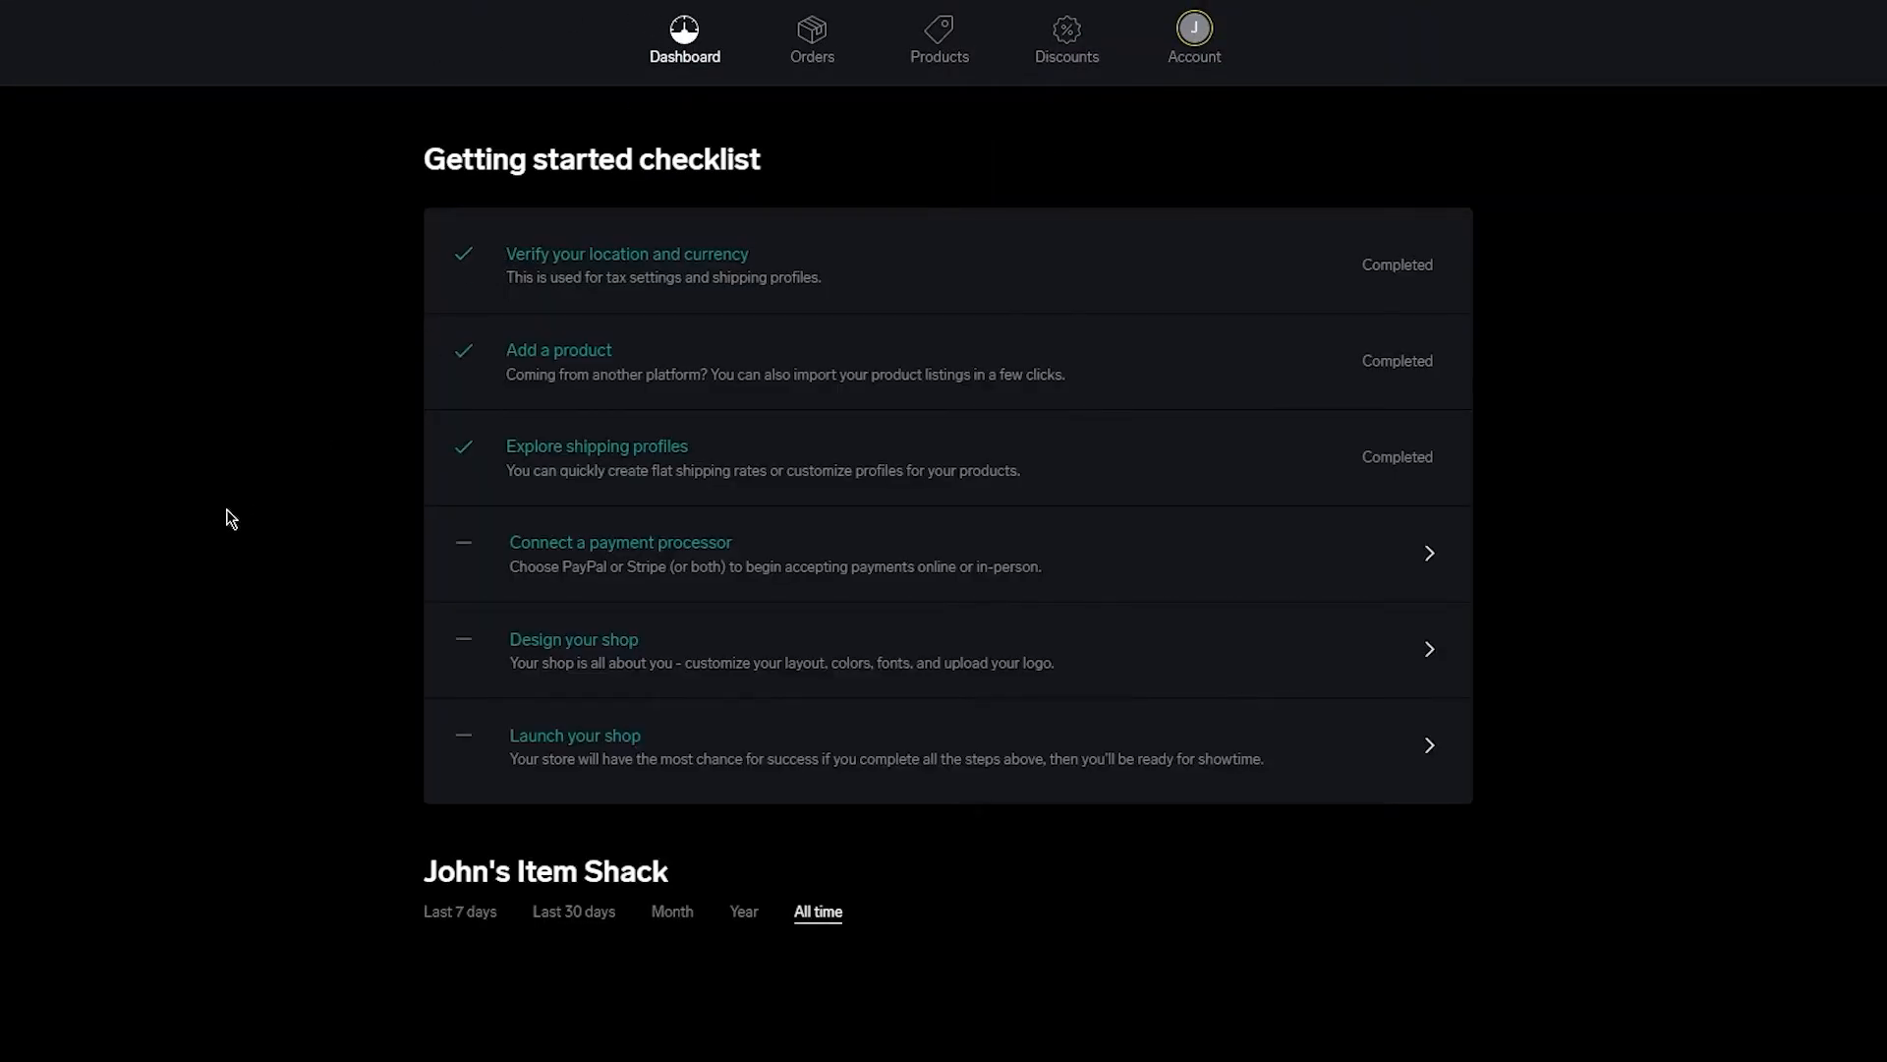
scroll(231, 516, down, 2)
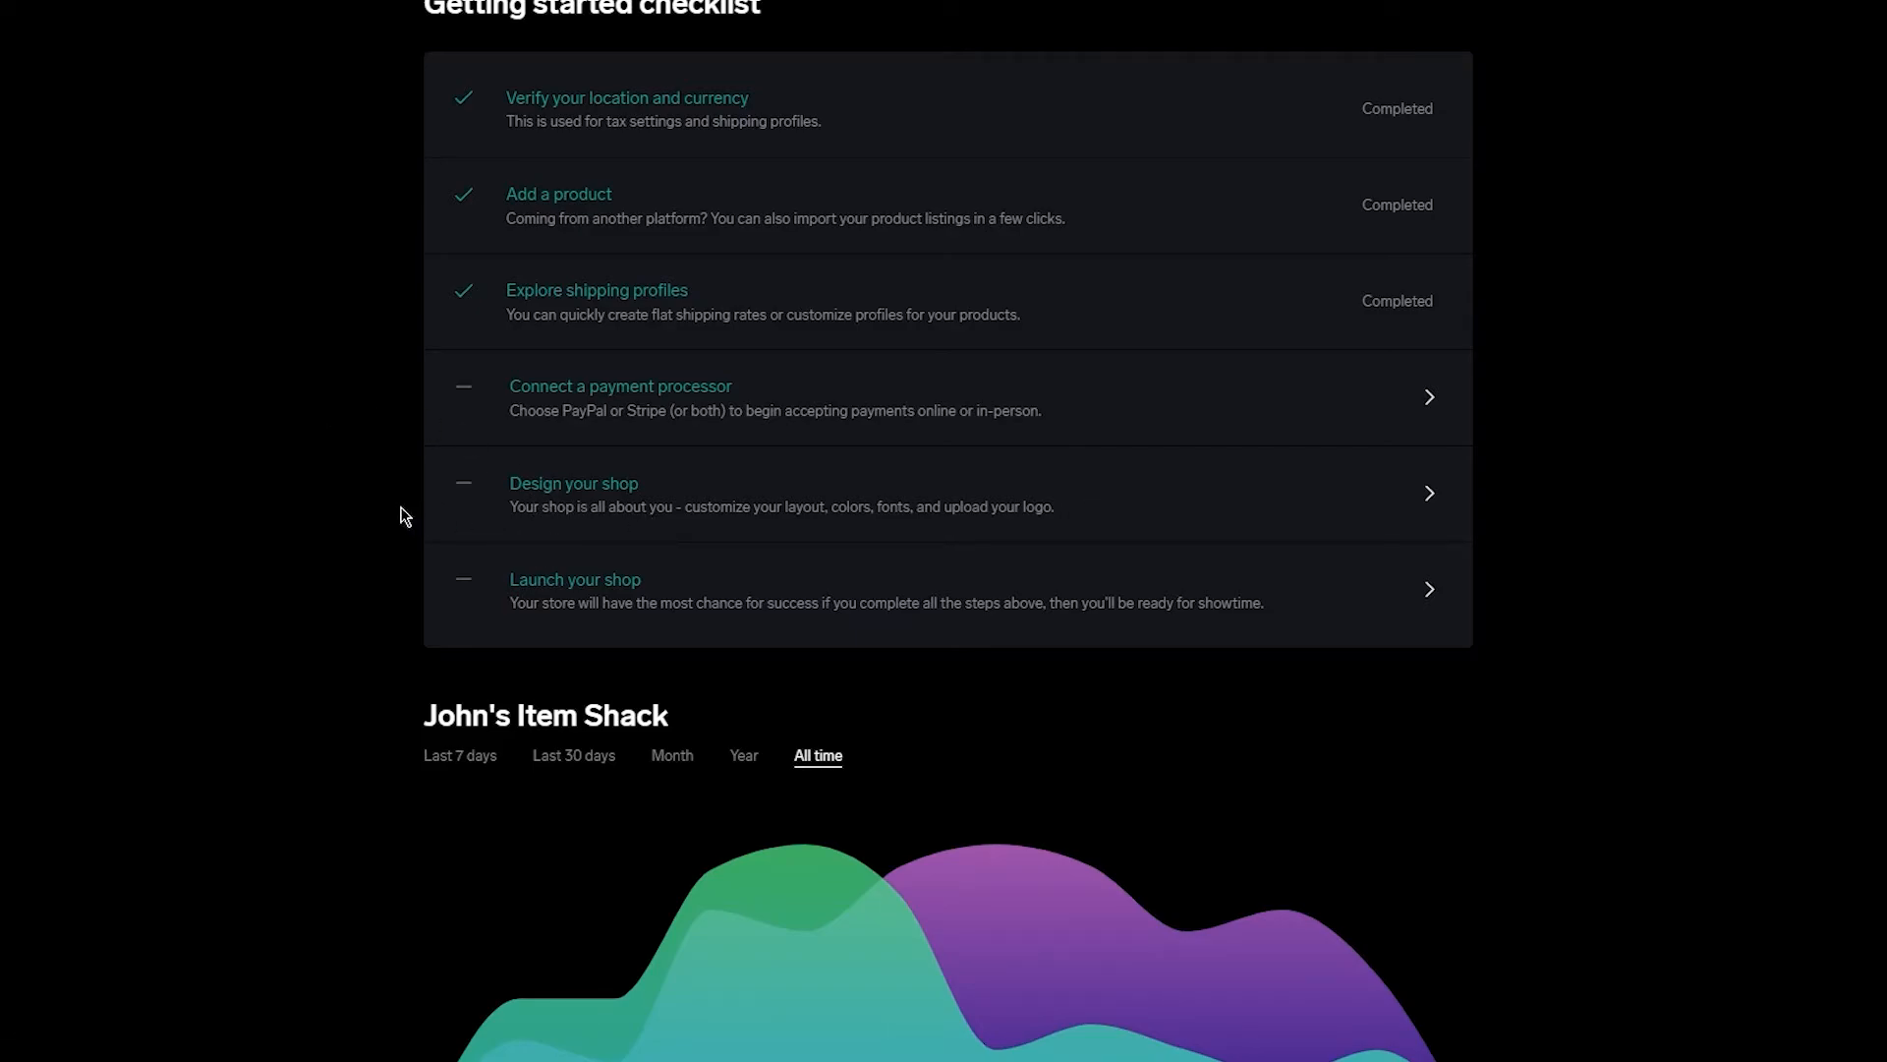
scroll(411, 513, up, 2)
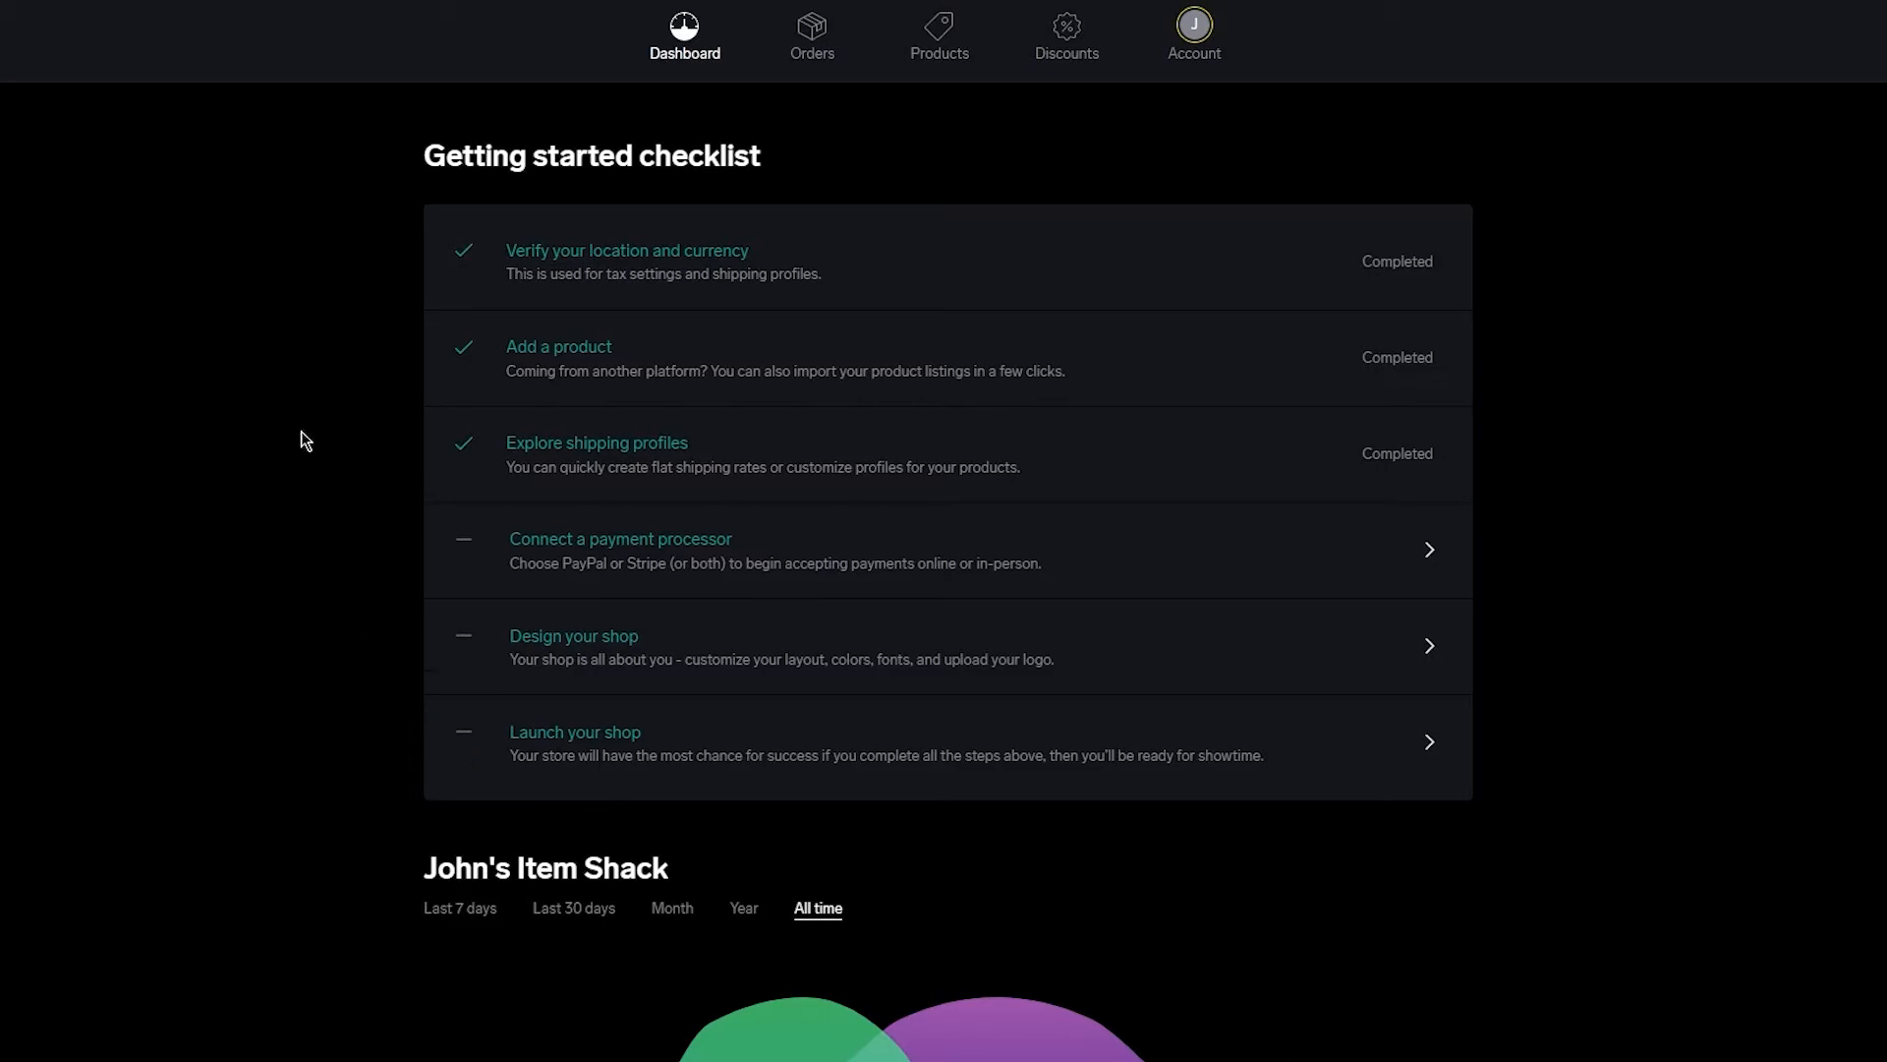
Start a new discount with the code "huhi7" and the description "jbib jb h g yg g 87bub"
click(1054, 54)
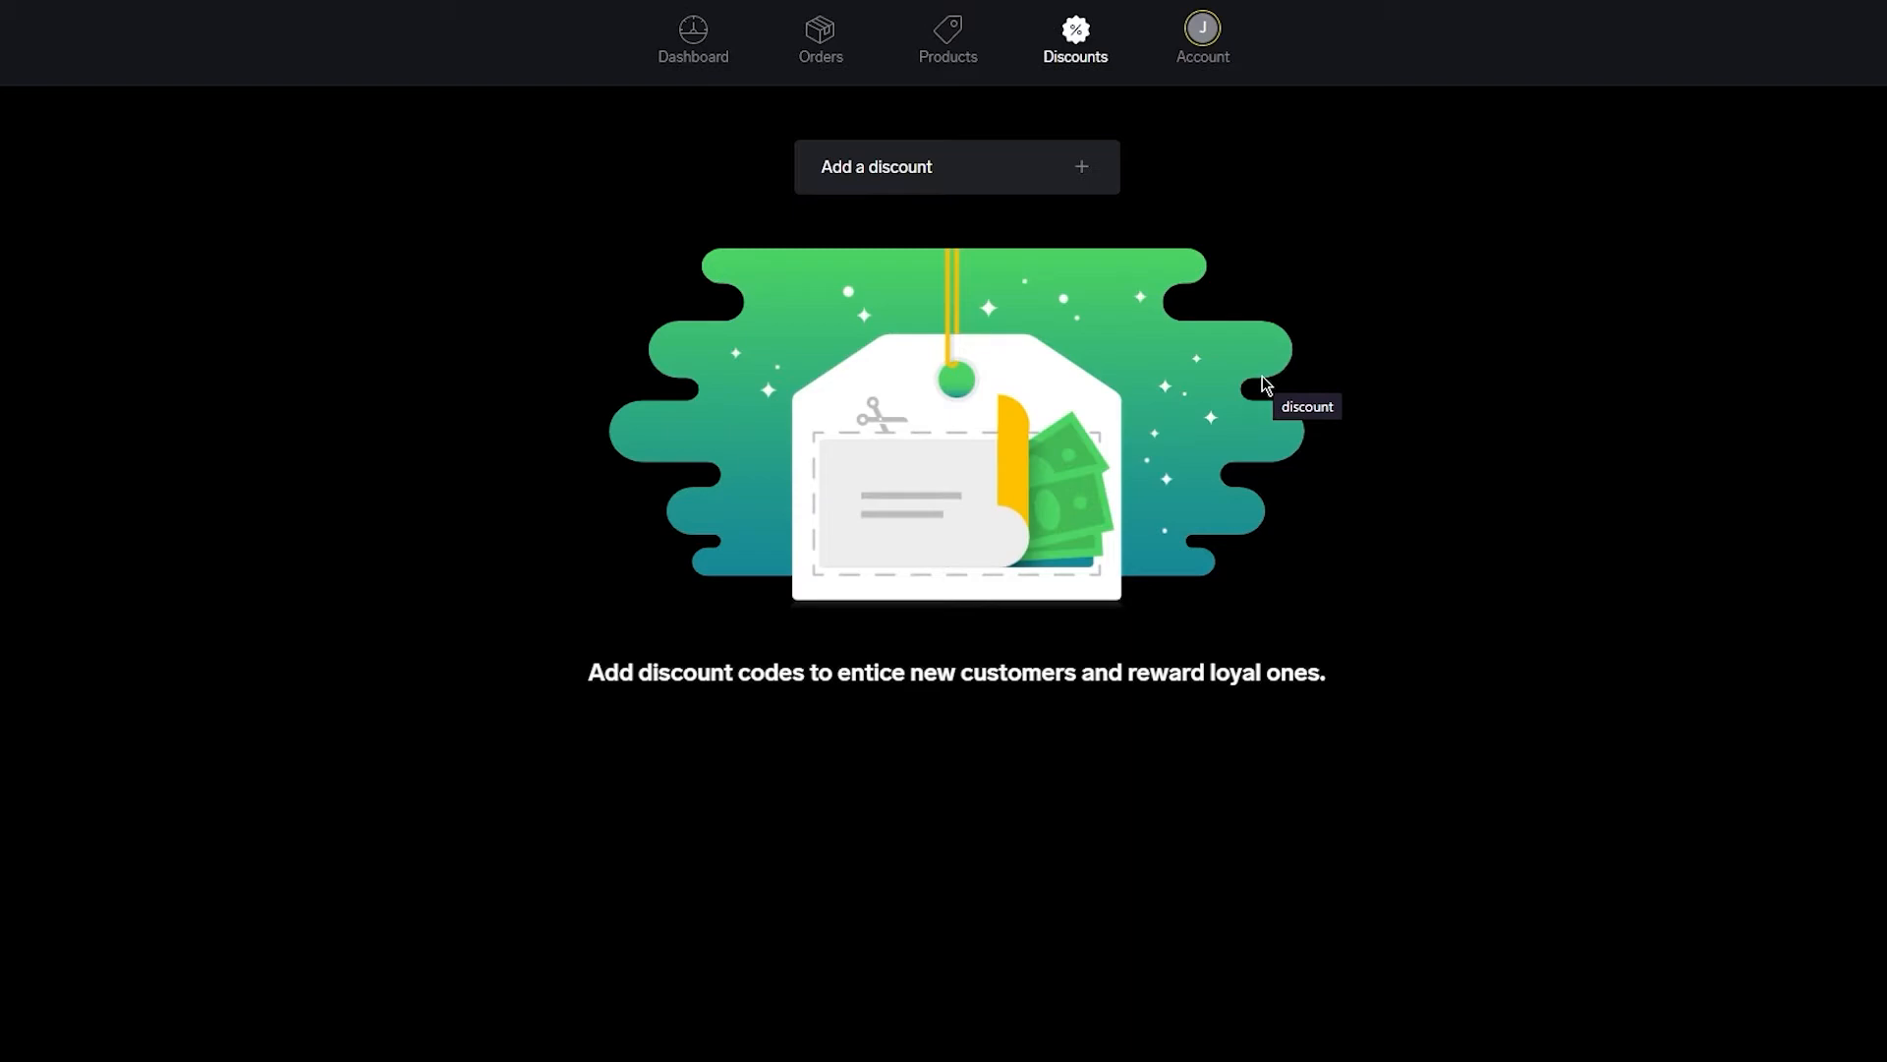
click(943, 184)
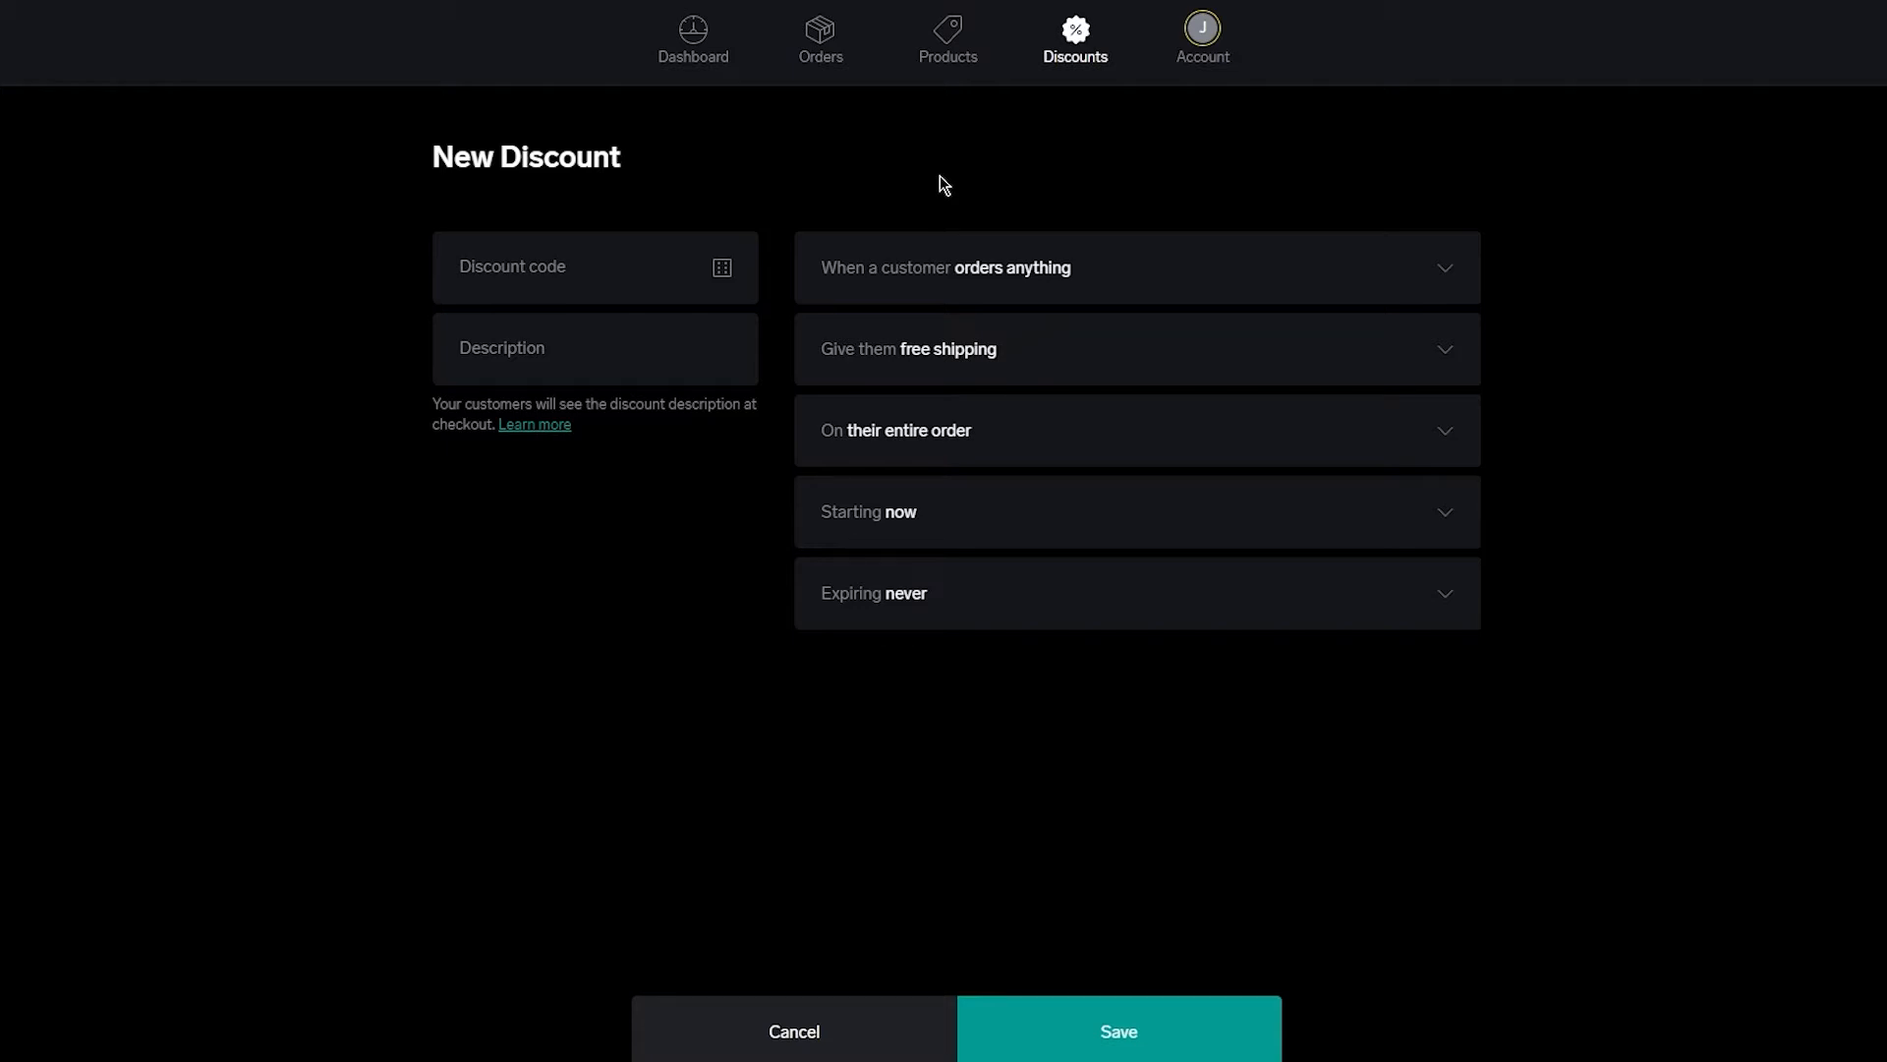
click(593, 271)
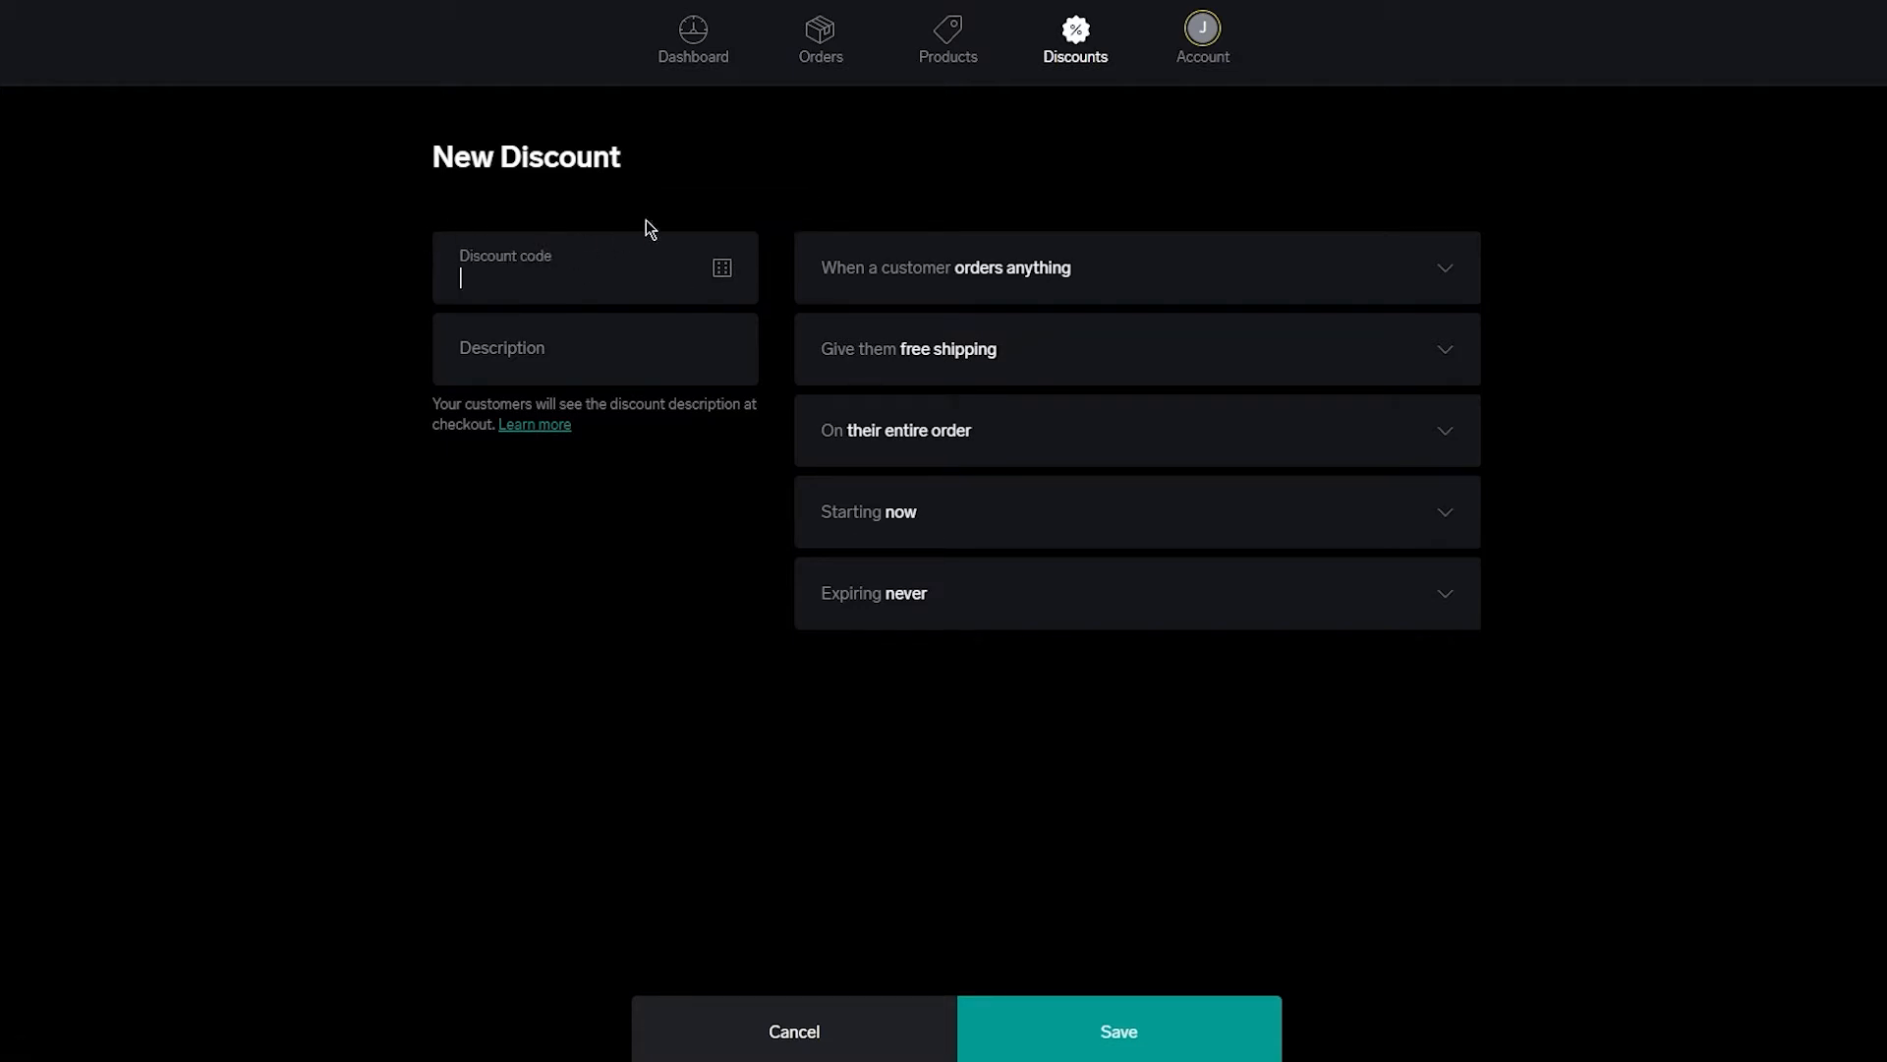
click(736, 173)
click(641, 277)
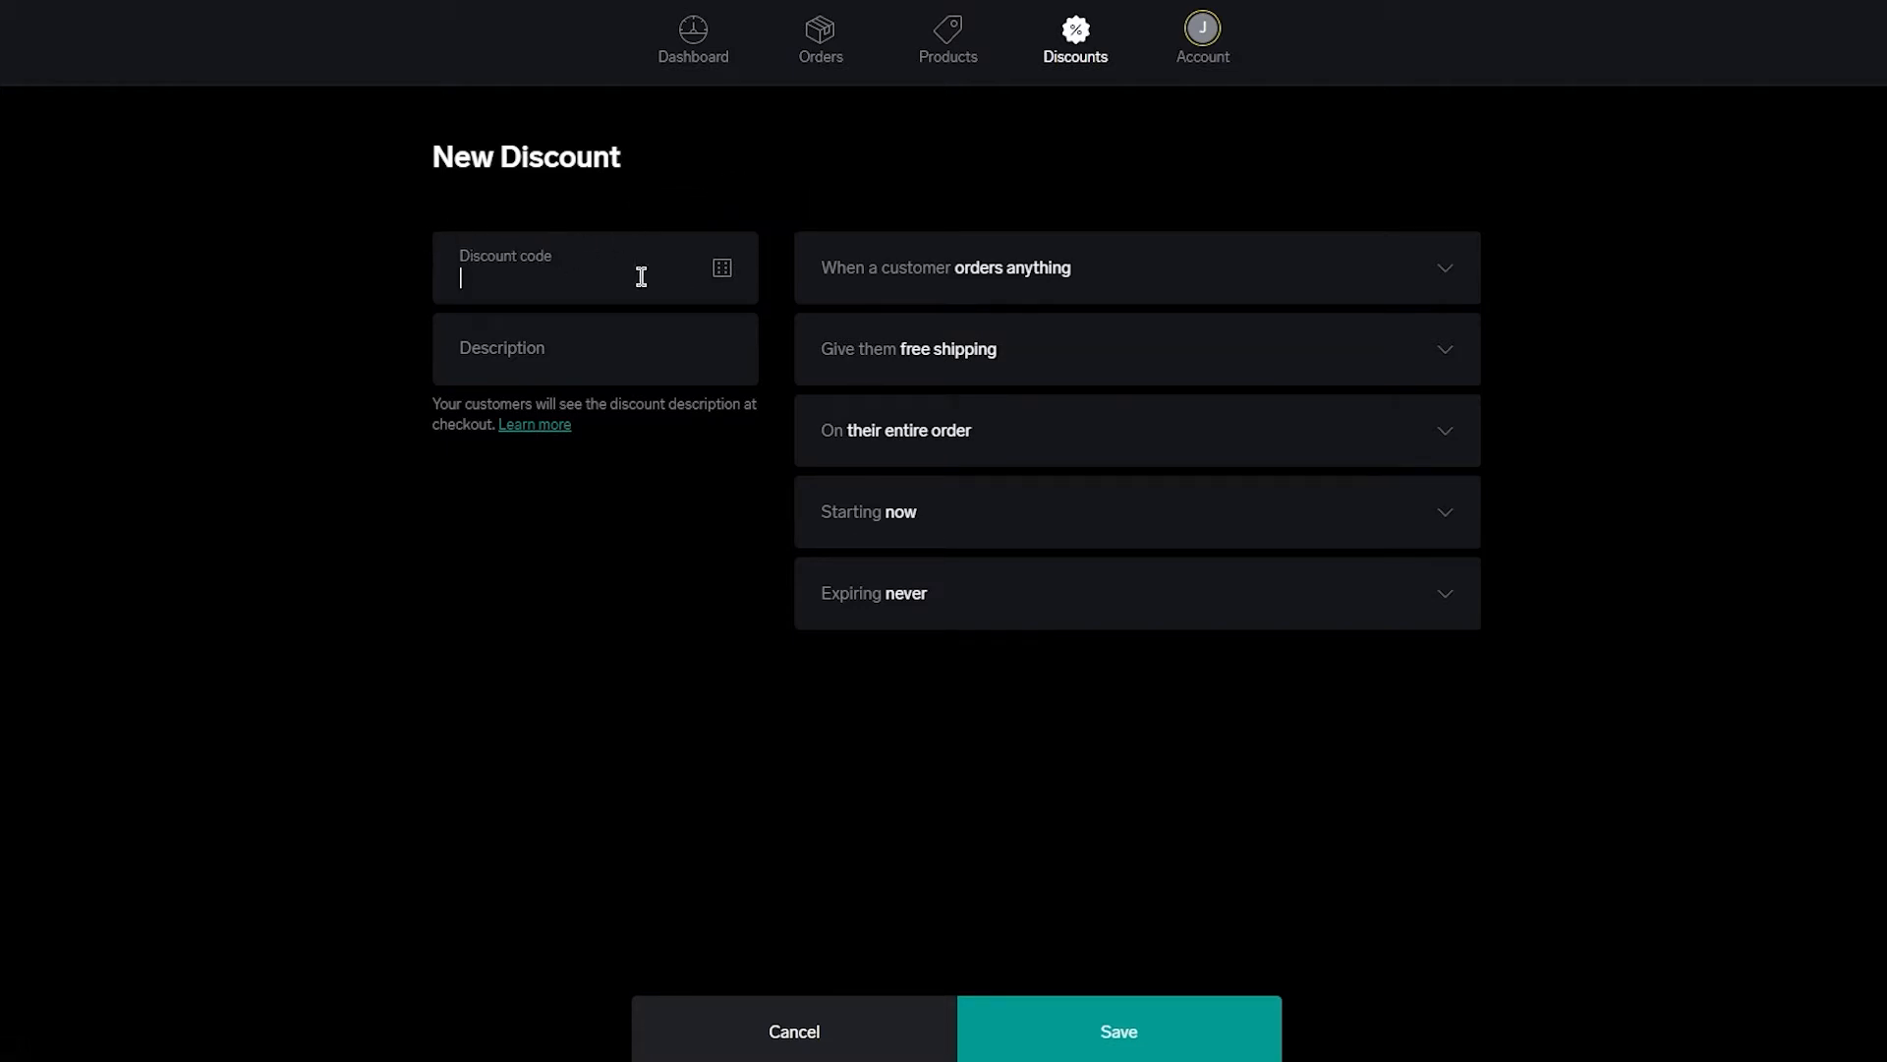
click(564, 371)
click(494, 271)
text(huhi7)
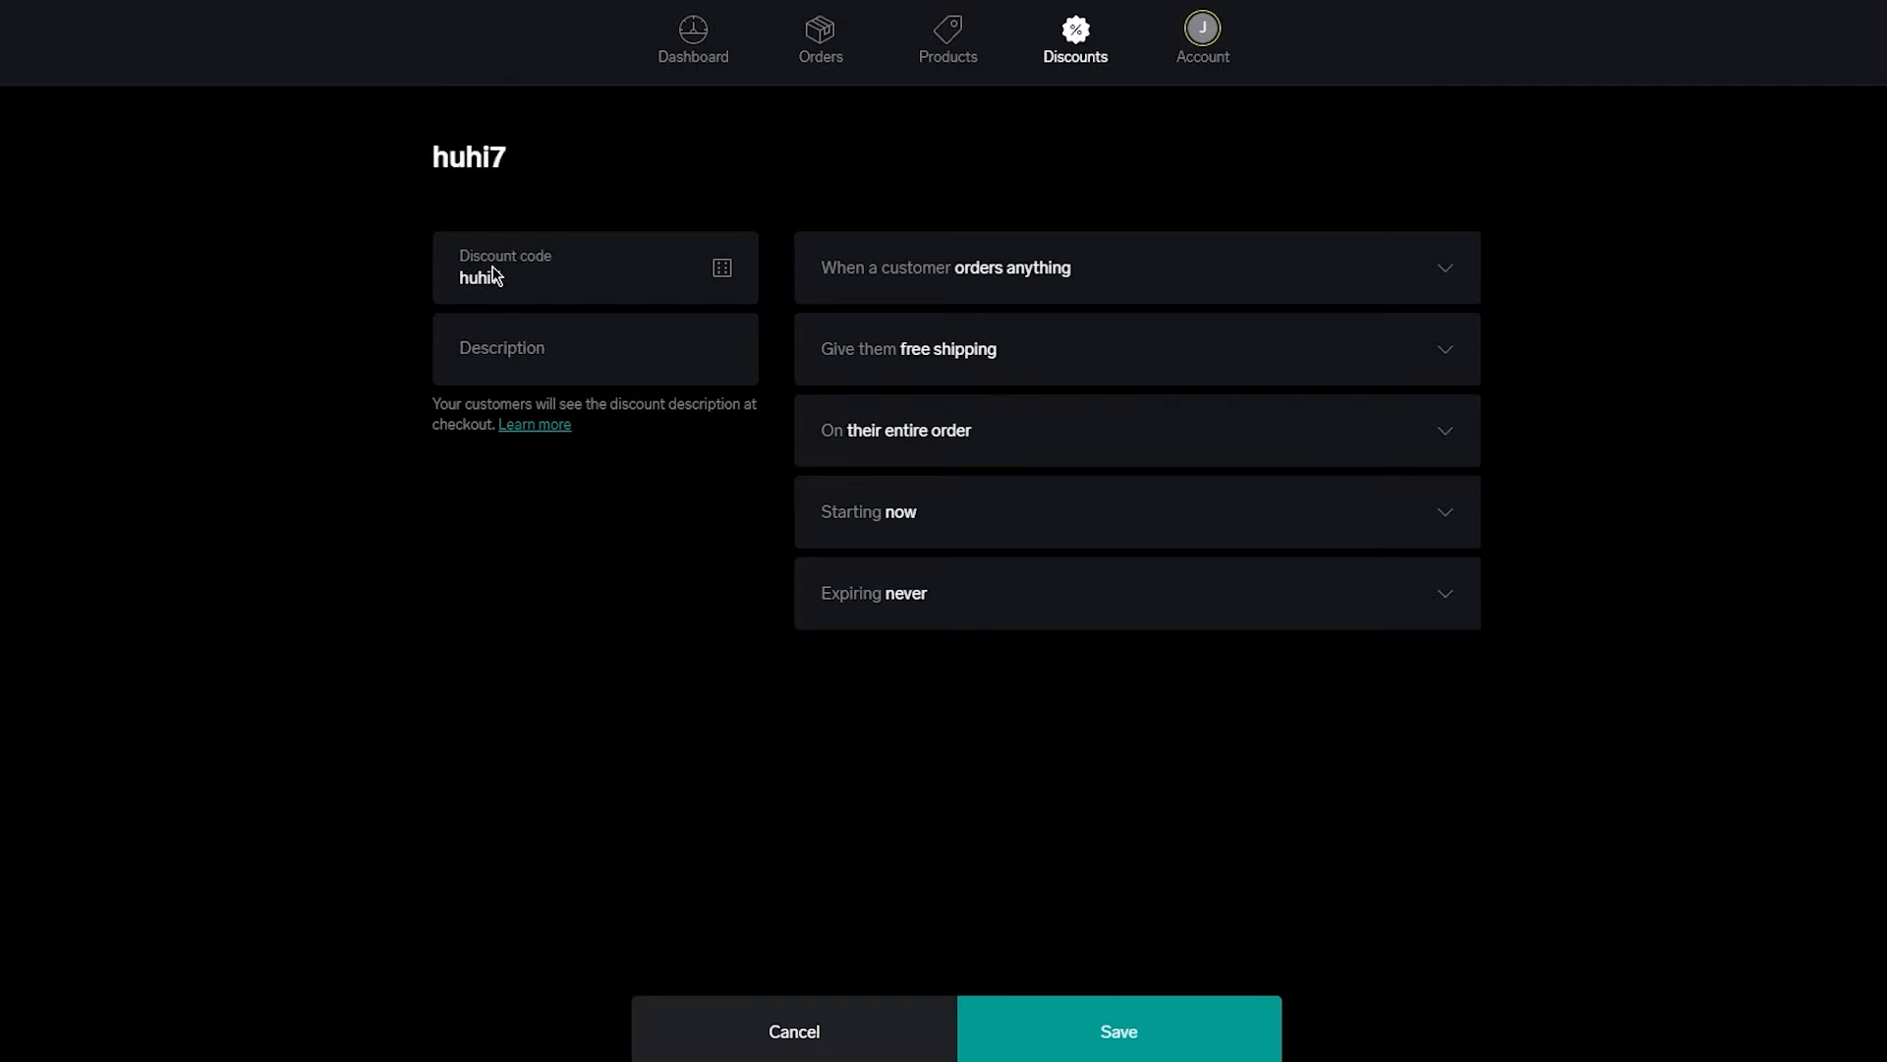
click(591, 358)
text(jbib jb h g yg g 87bub)
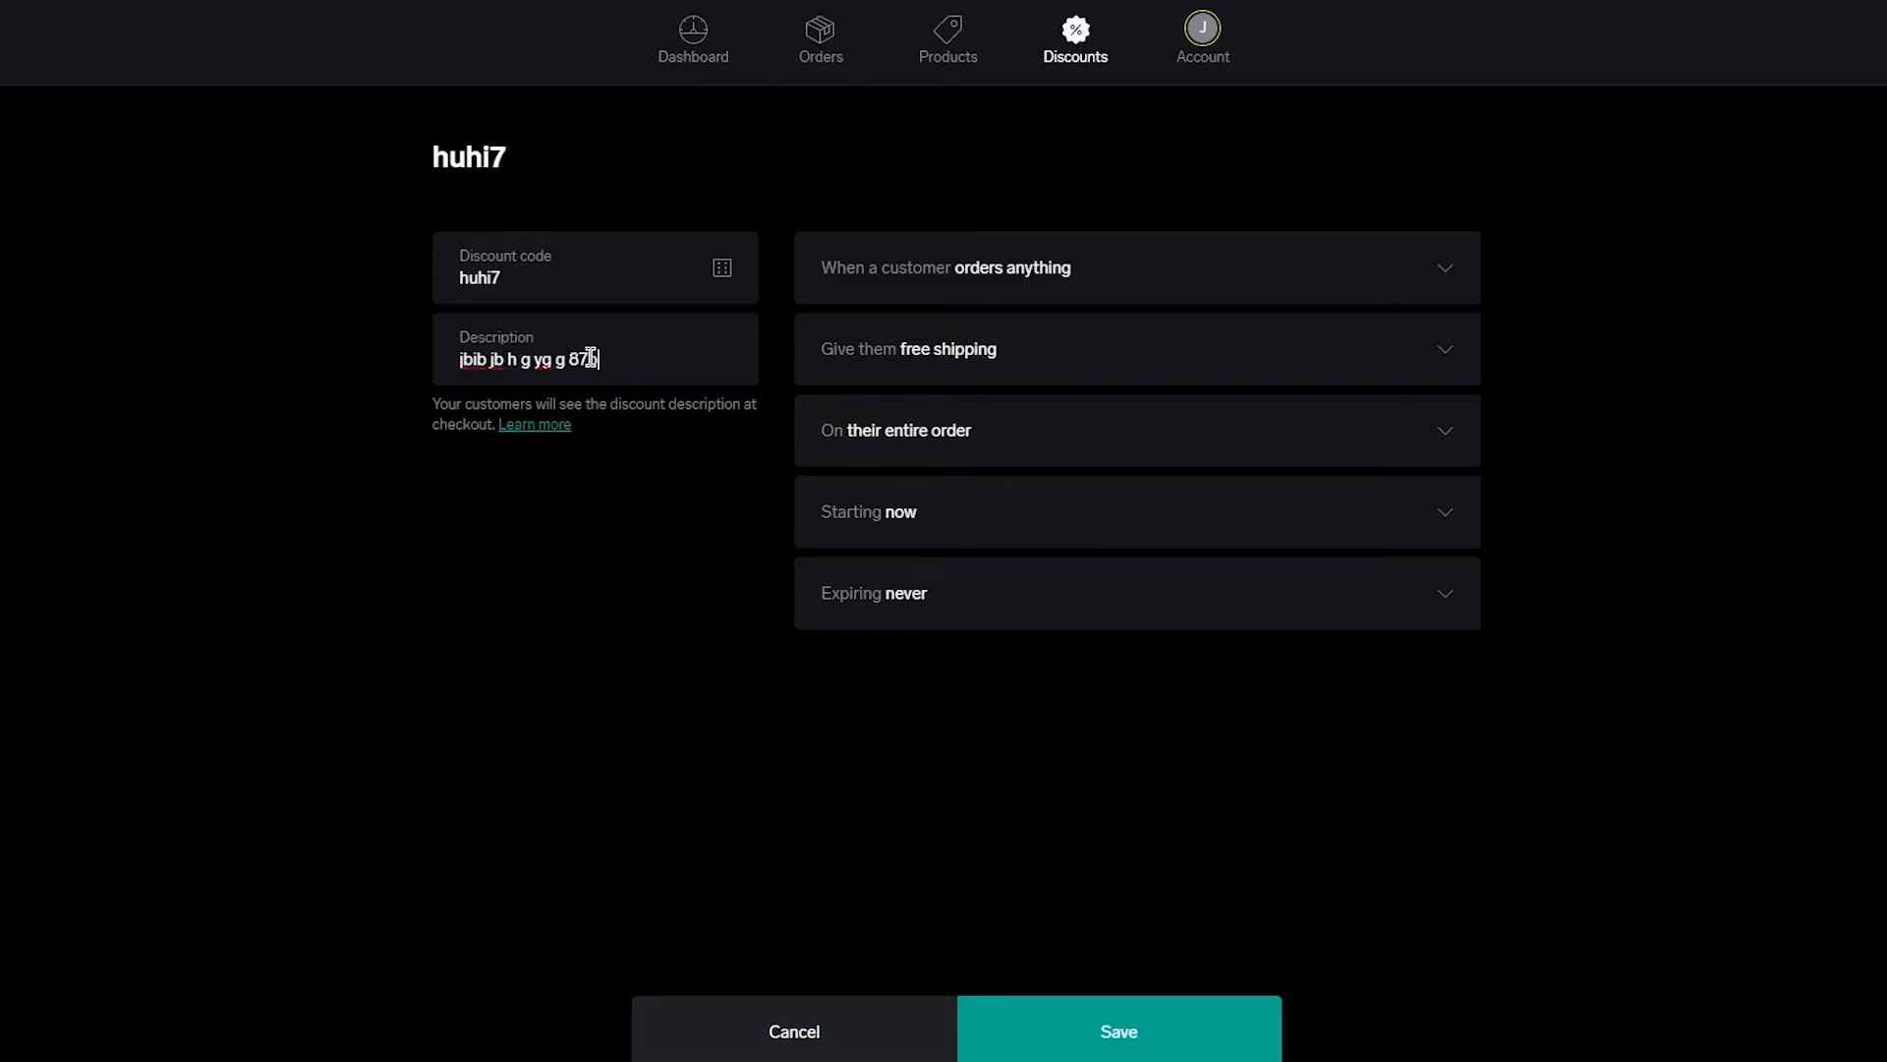
Set the discount's condition to apply when a customer orders at least 3 items
click(1154, 244)
click(1155, 208)
click(1078, 280)
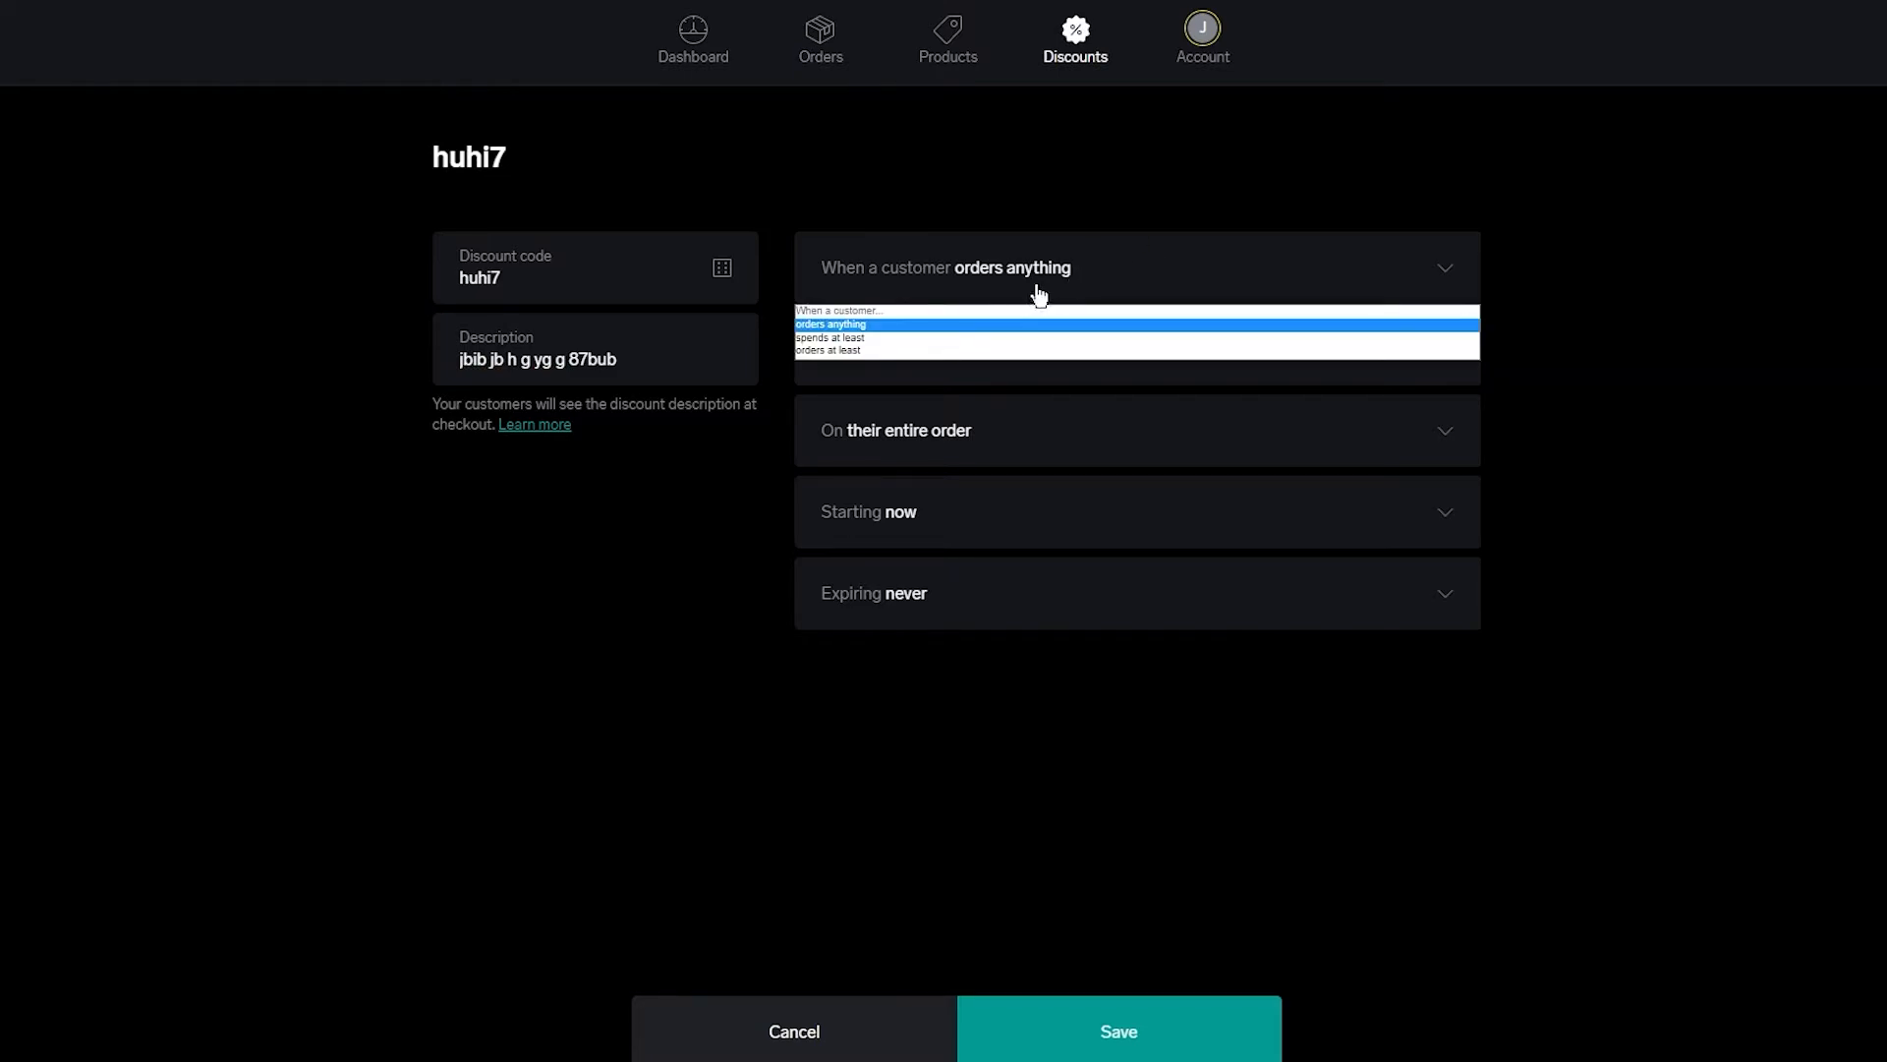
click(893, 350)
click(1224, 281)
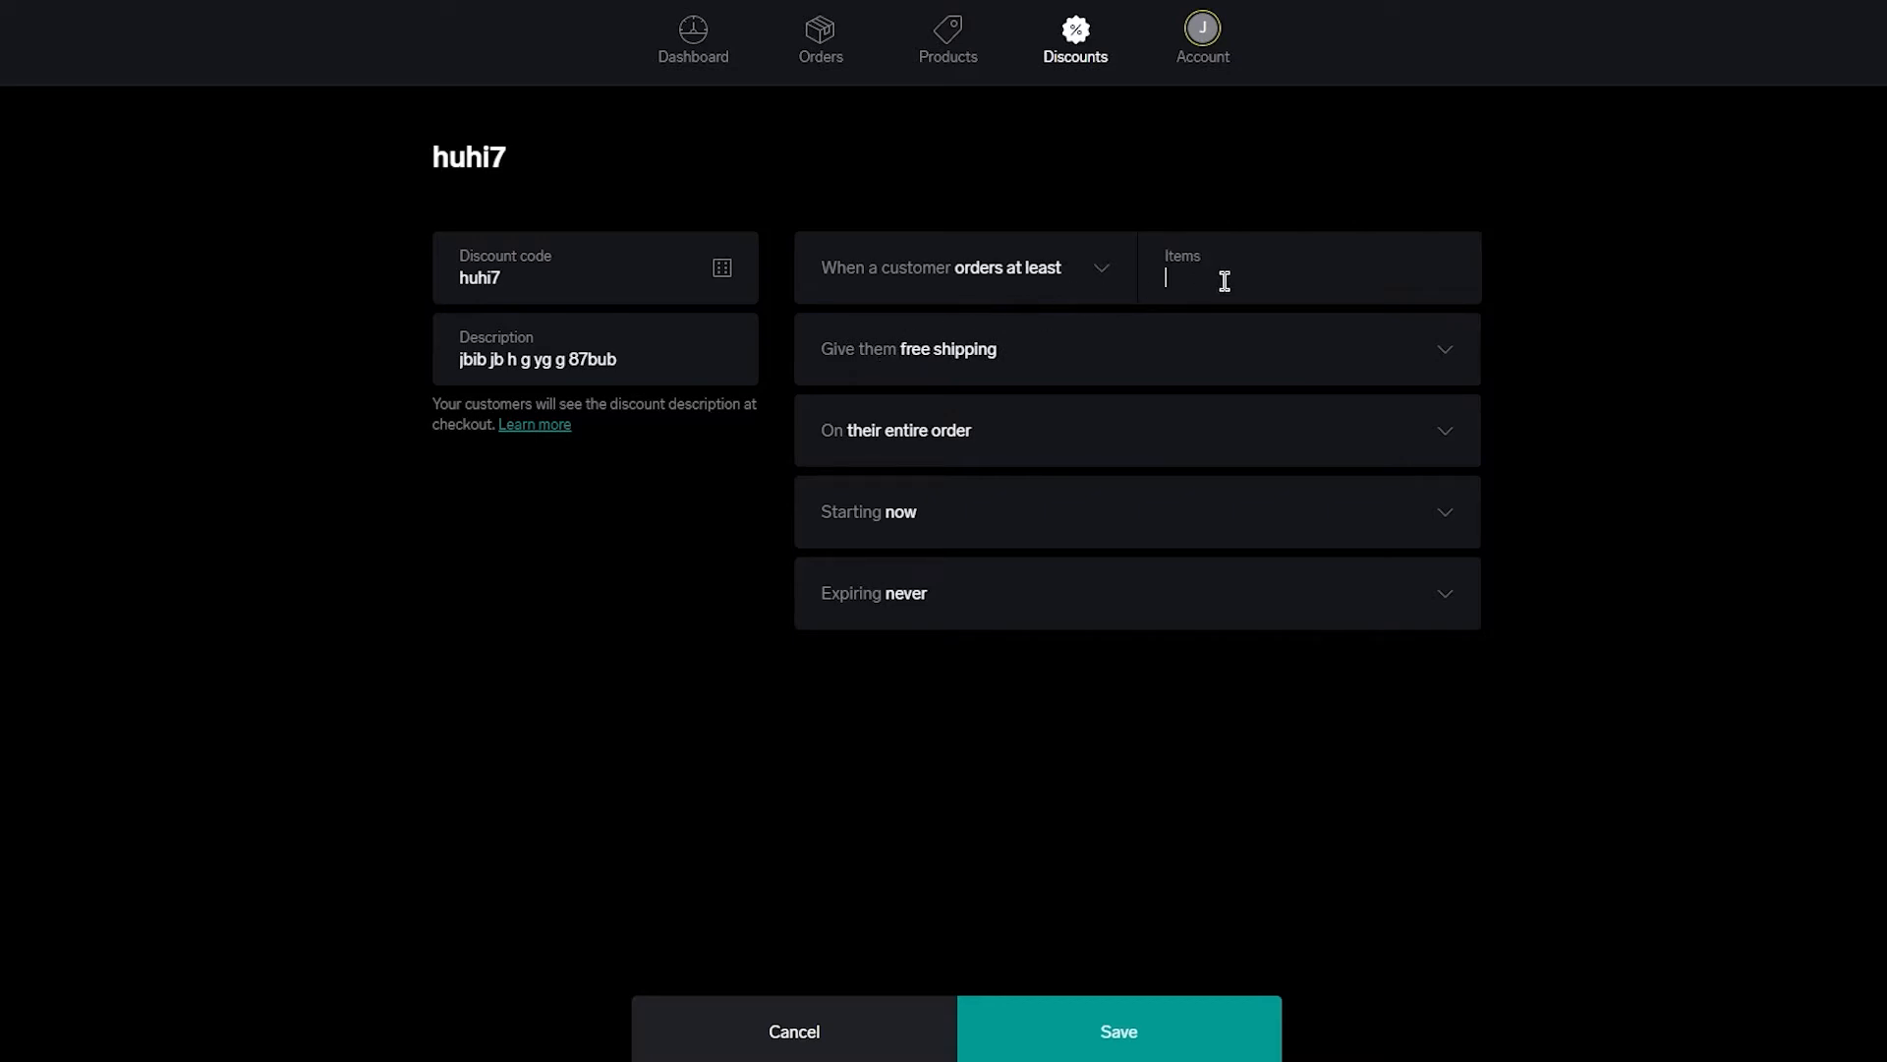
text(3)
click(1028, 357)
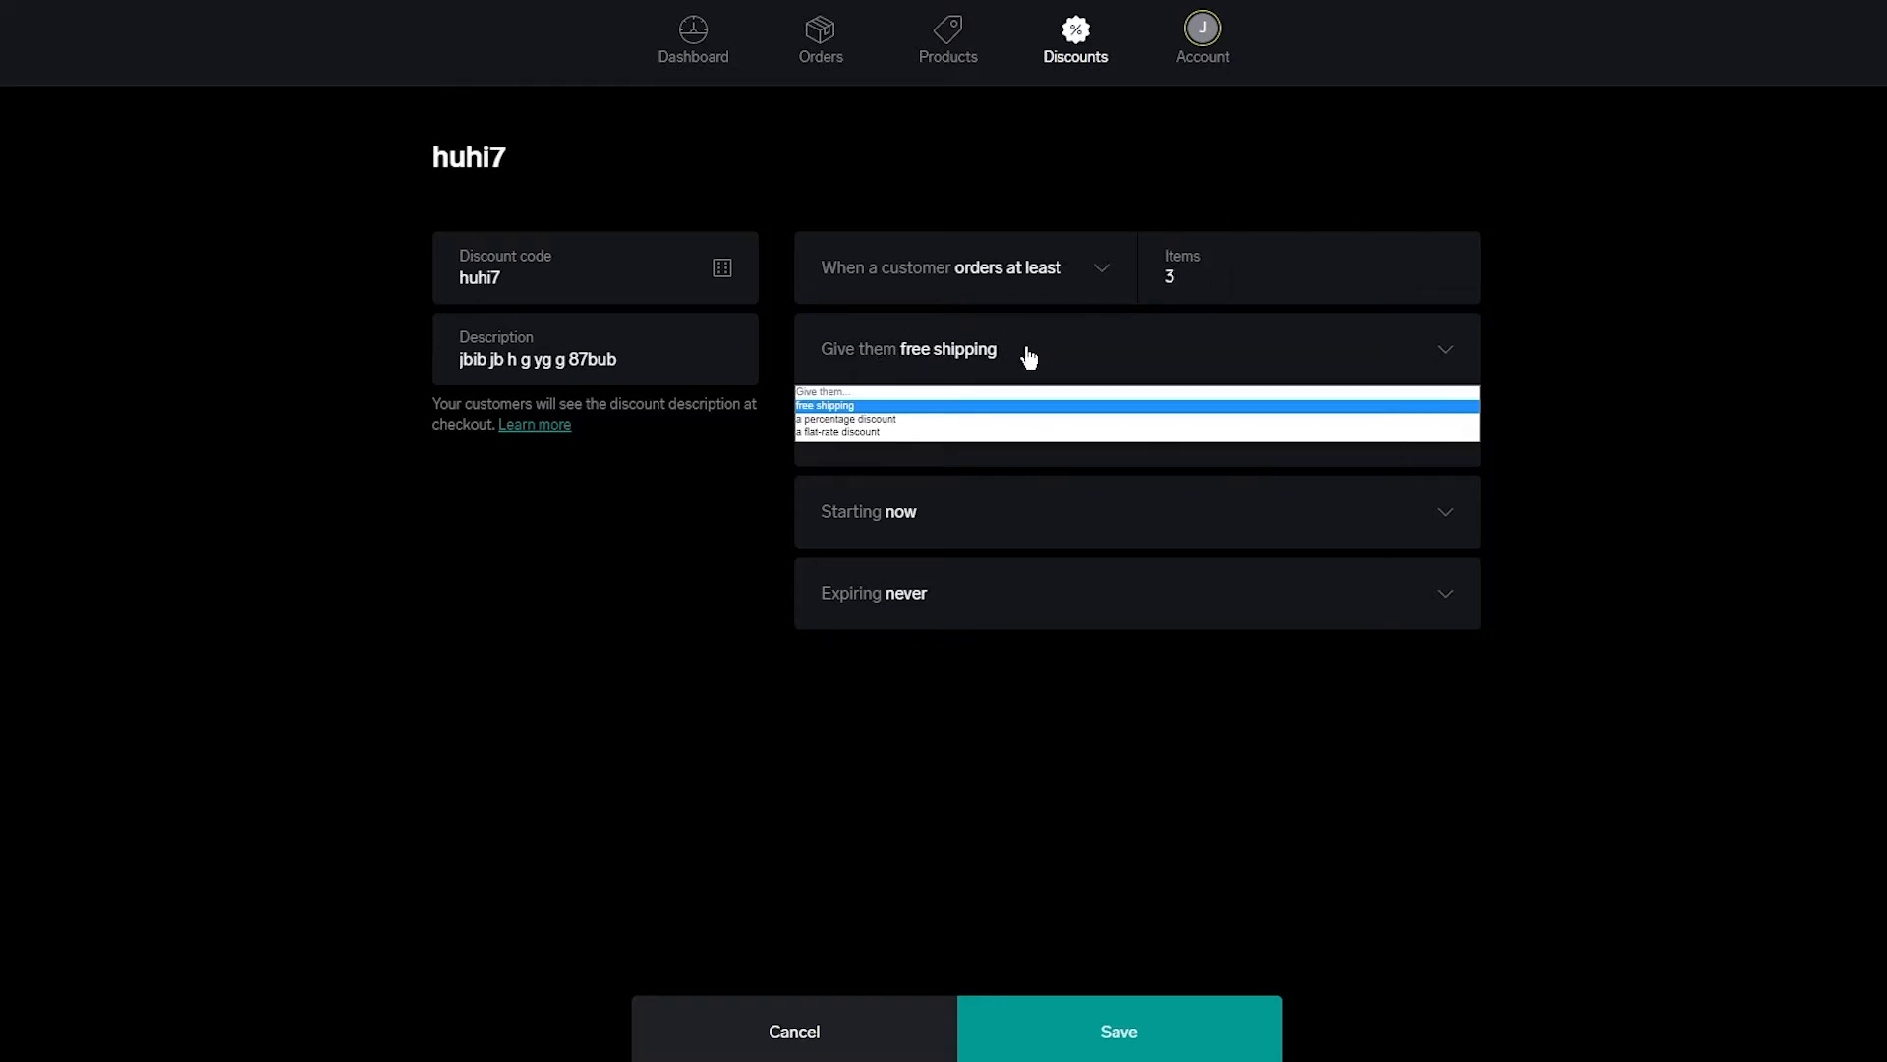
click(909, 430)
click(1184, 343)
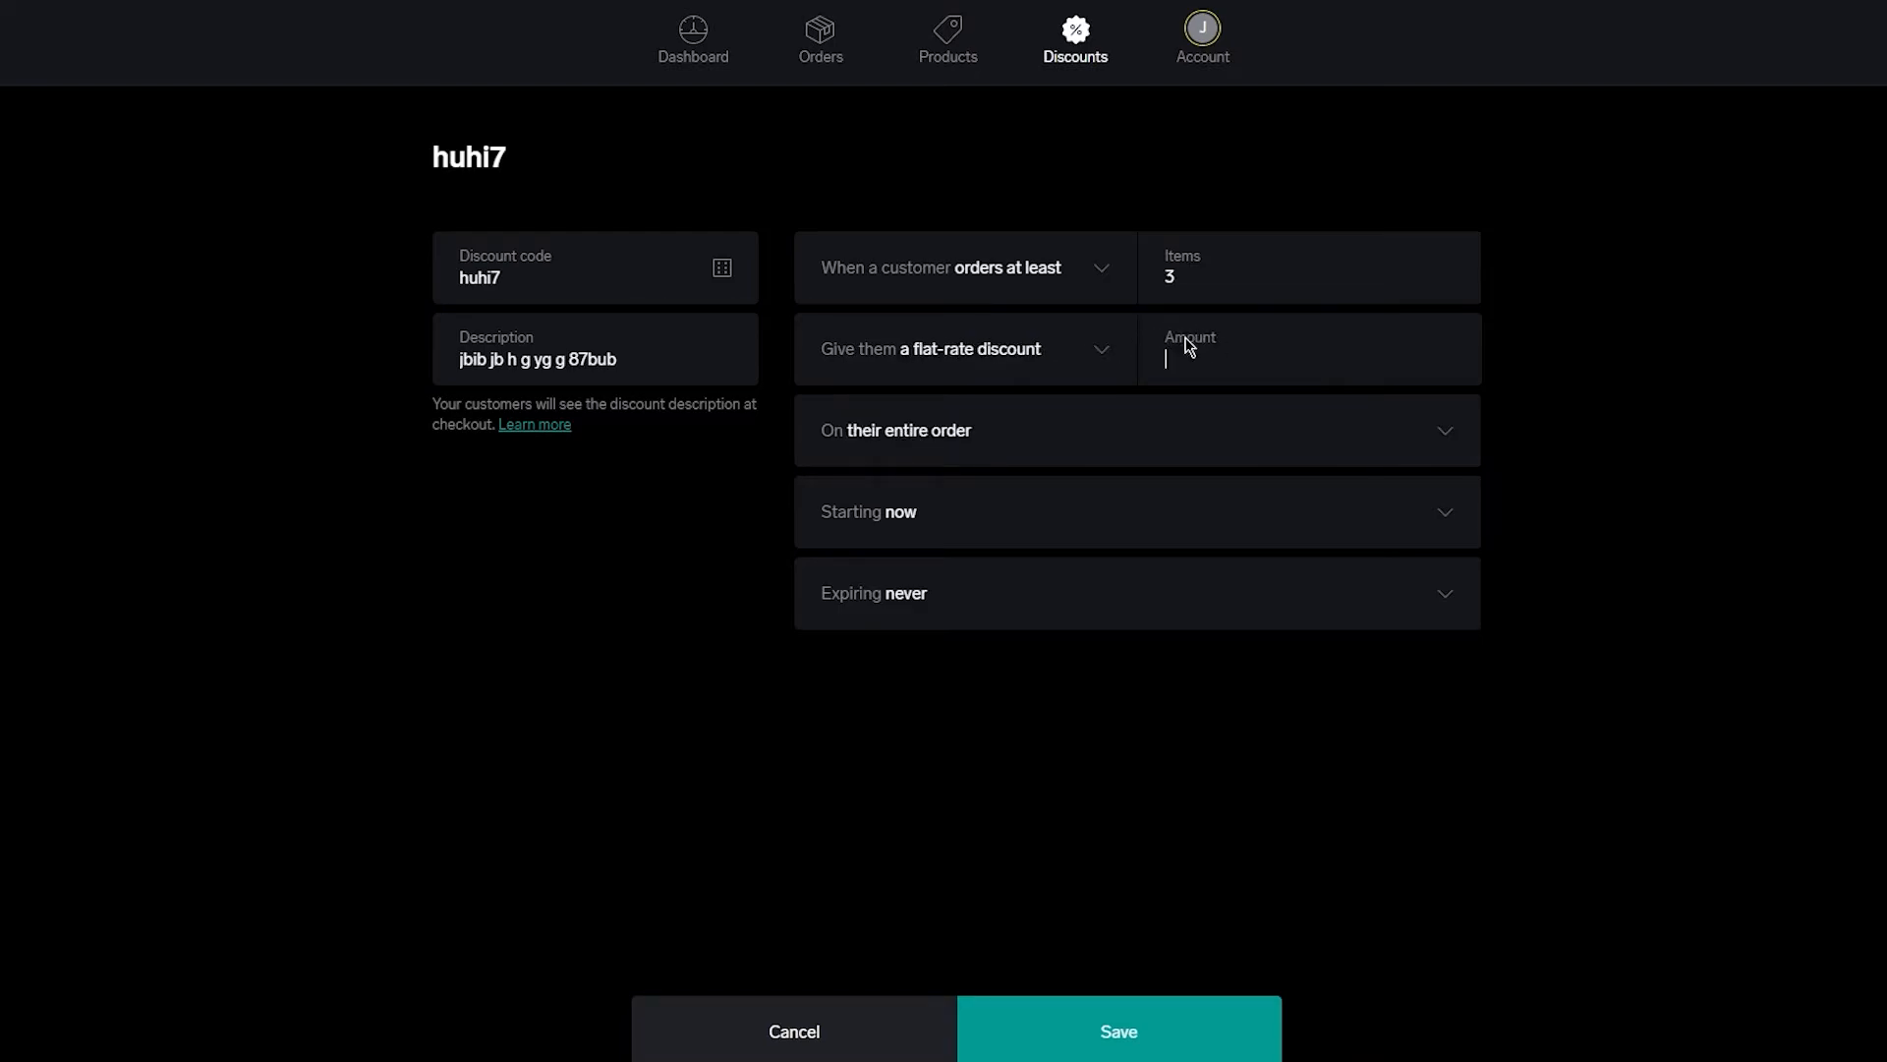
Make the discount's reward a percentage discount of 40%
click(989, 362)
click(910, 419)
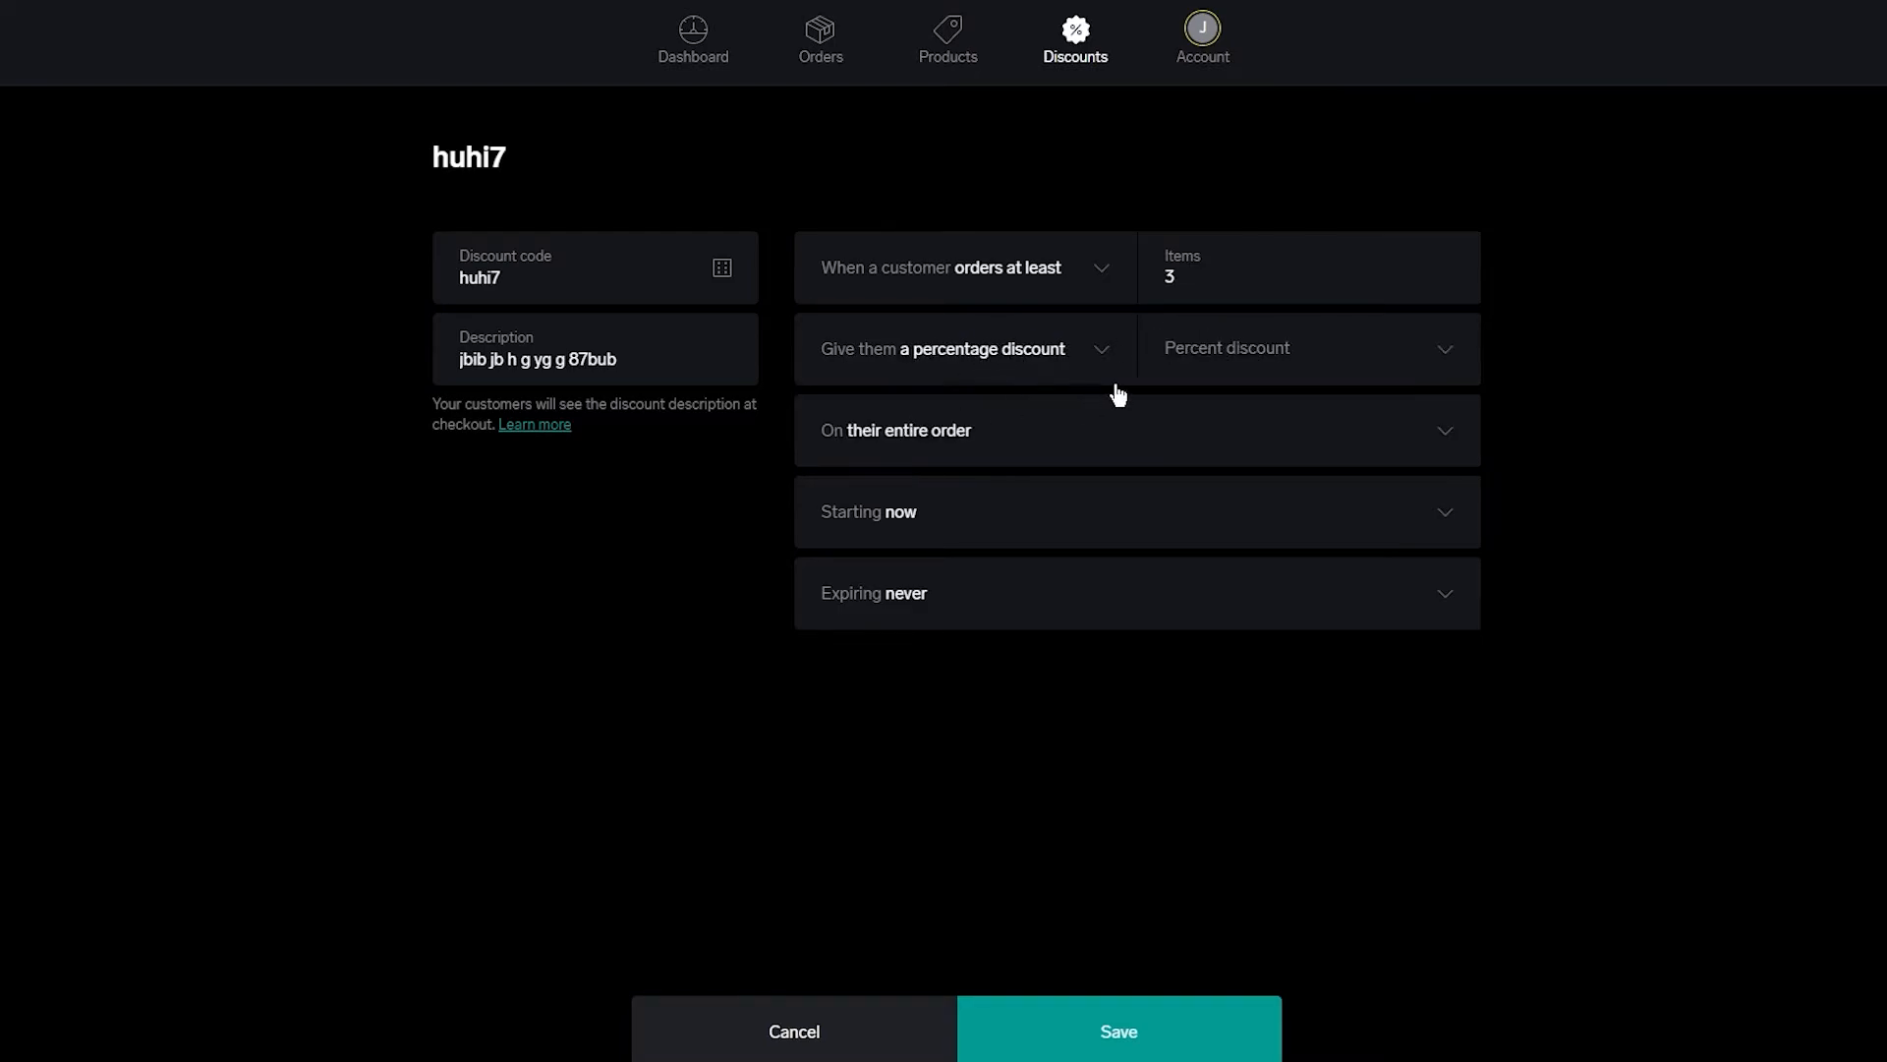
click(1187, 379)
scroll(1219, 767, down, 4)
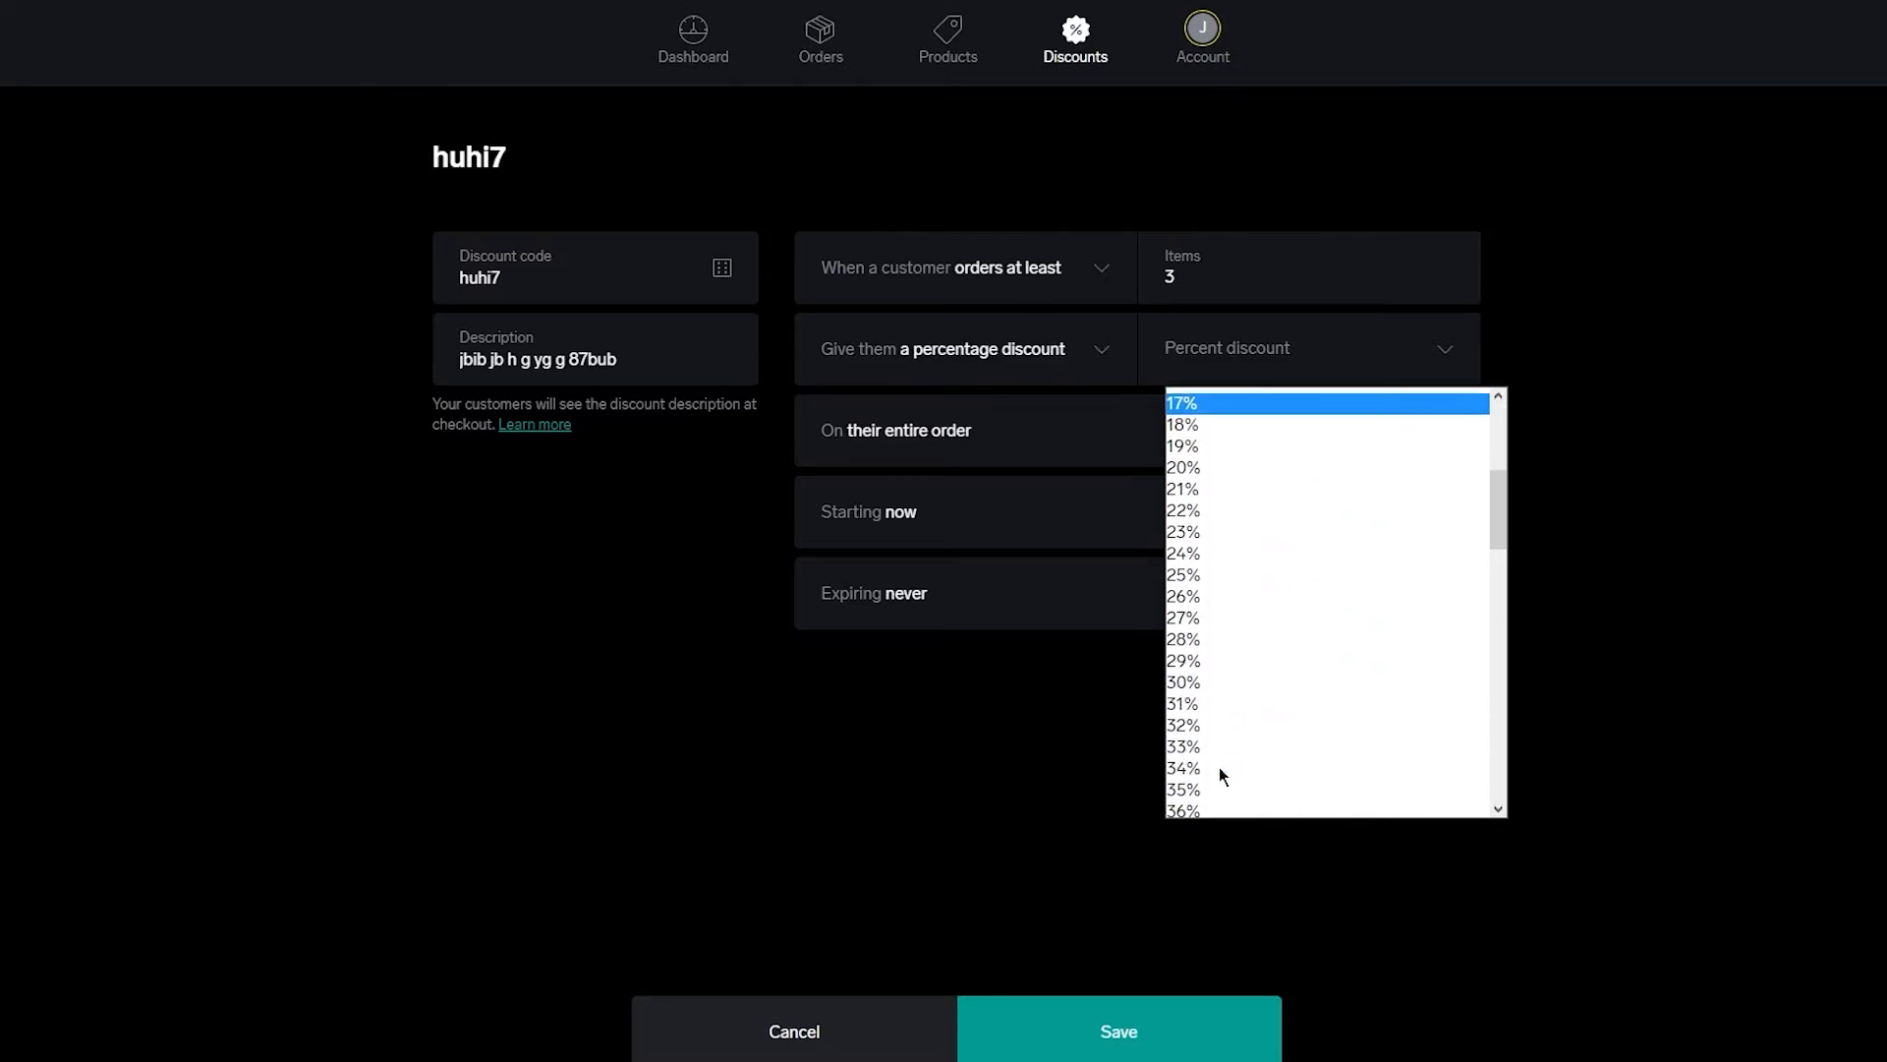
click(1212, 576)
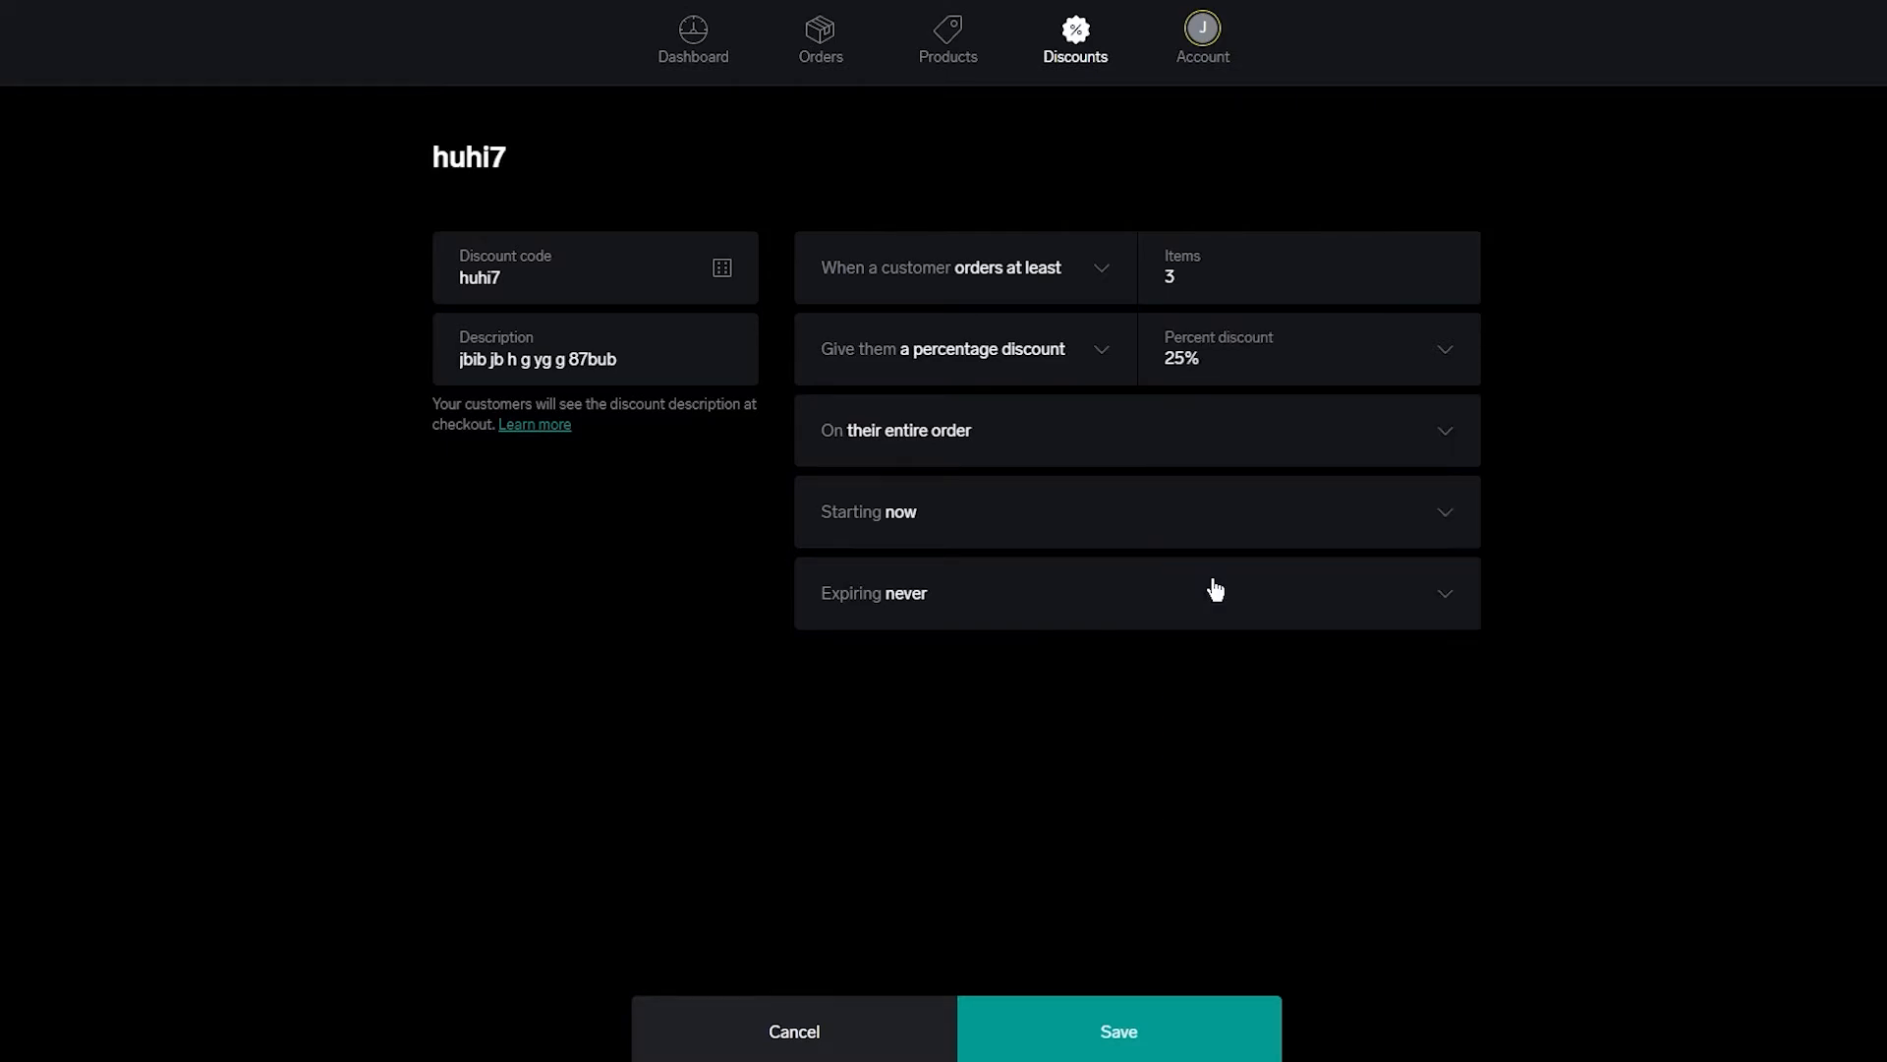
click(1293, 376)
scroll(1228, 741, down, 3)
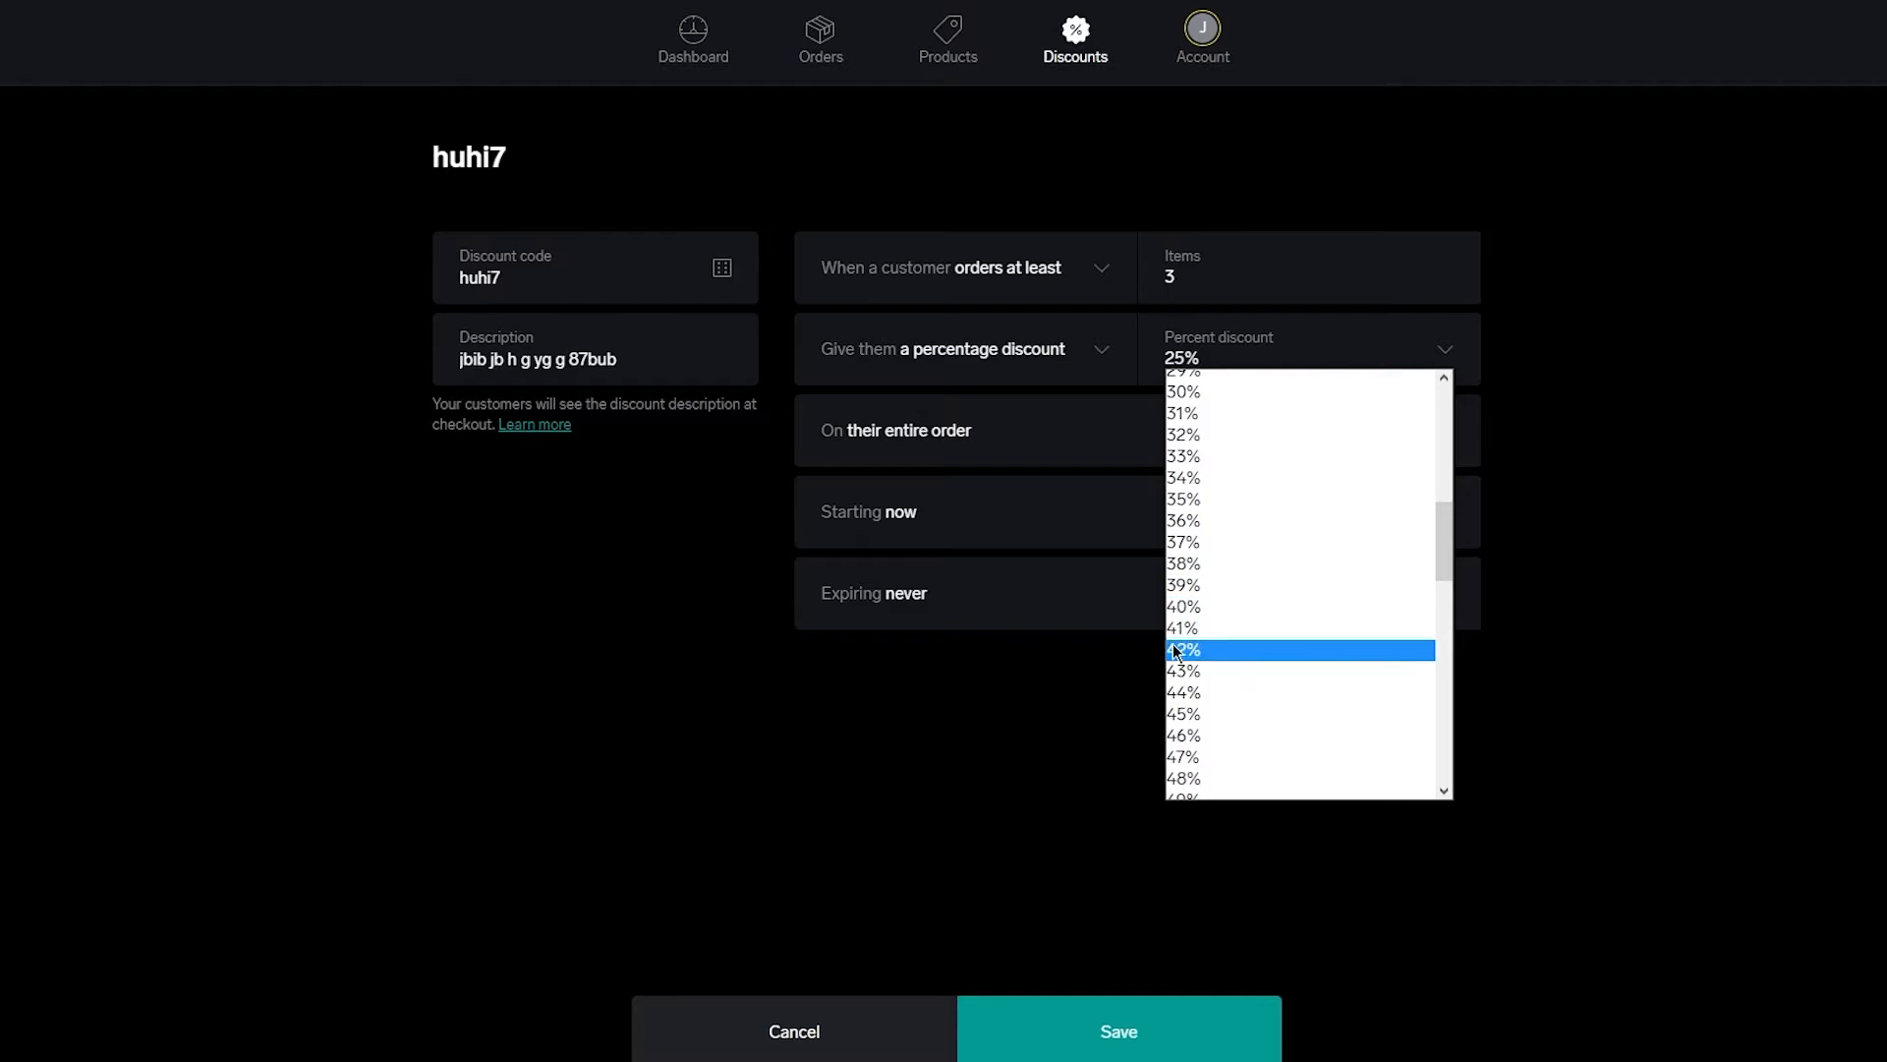
click(1201, 606)
Apply the discount to the customer's entire order and set it to start now
click(1124, 428)
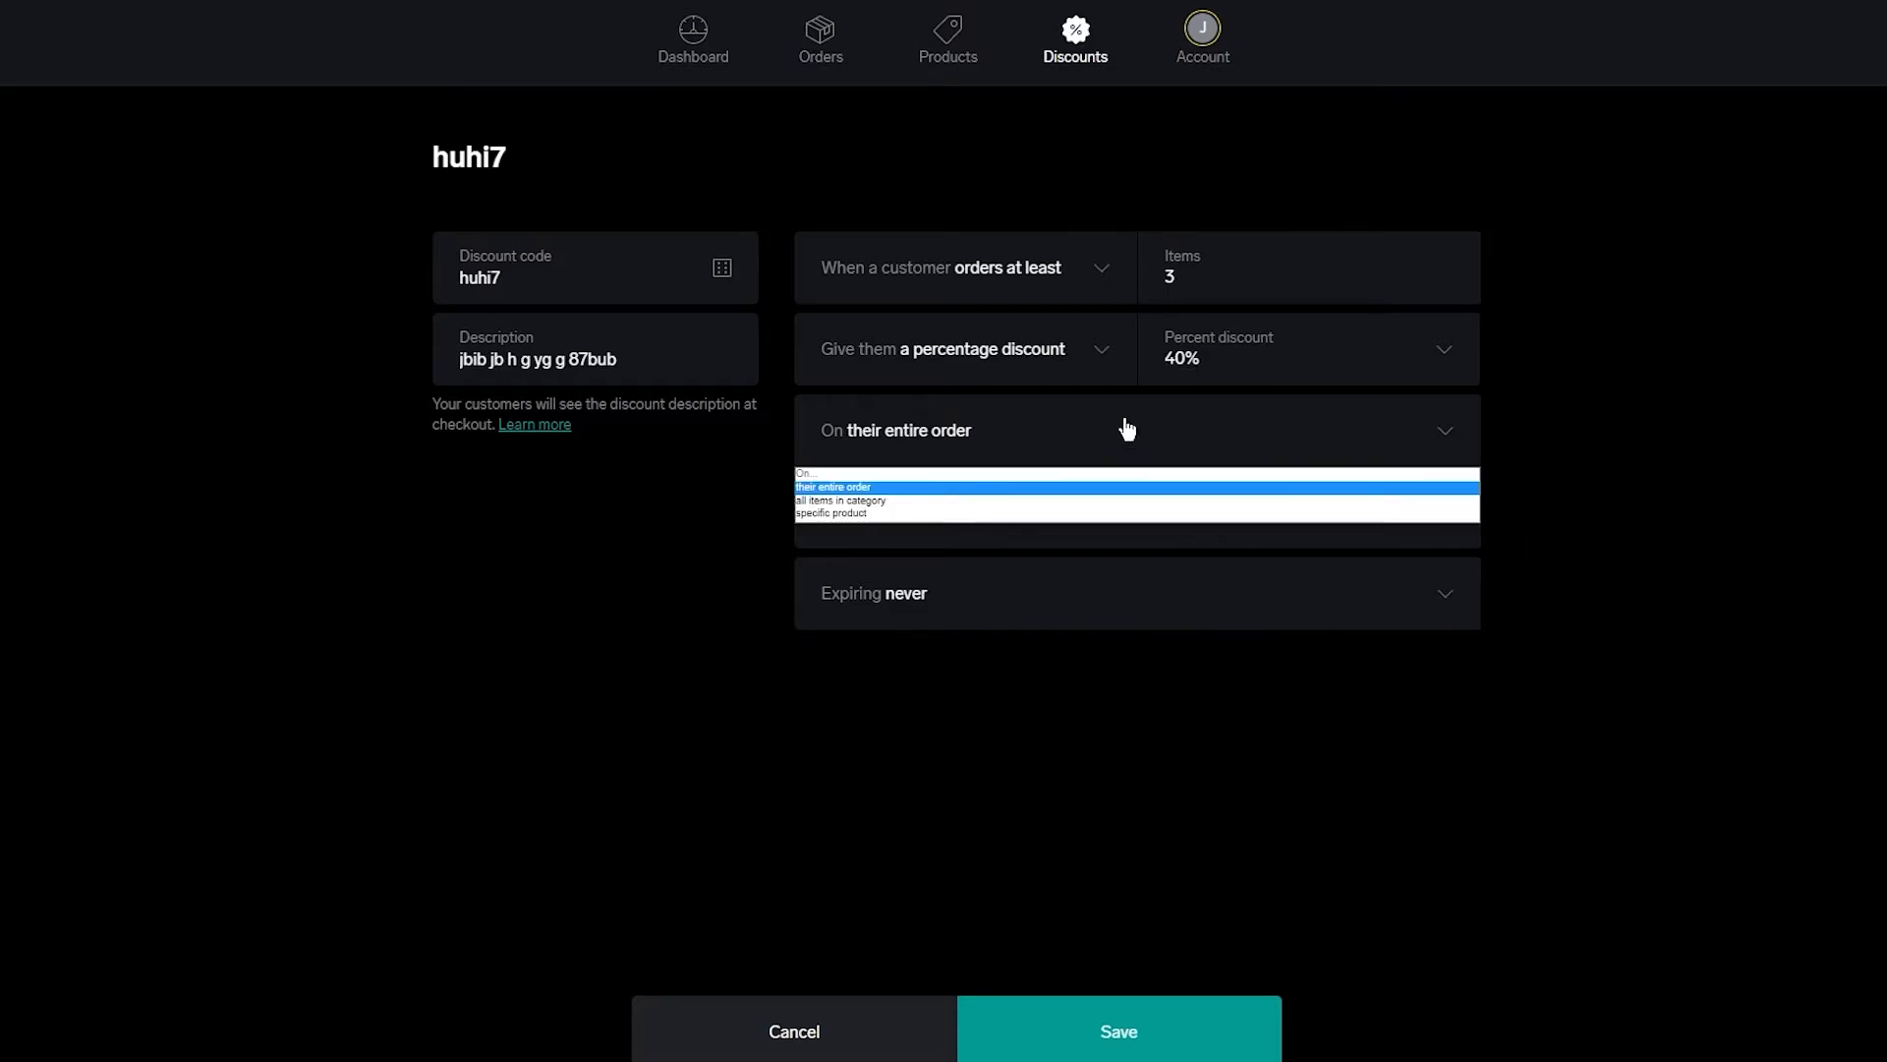
click(904, 487)
click(1004, 523)
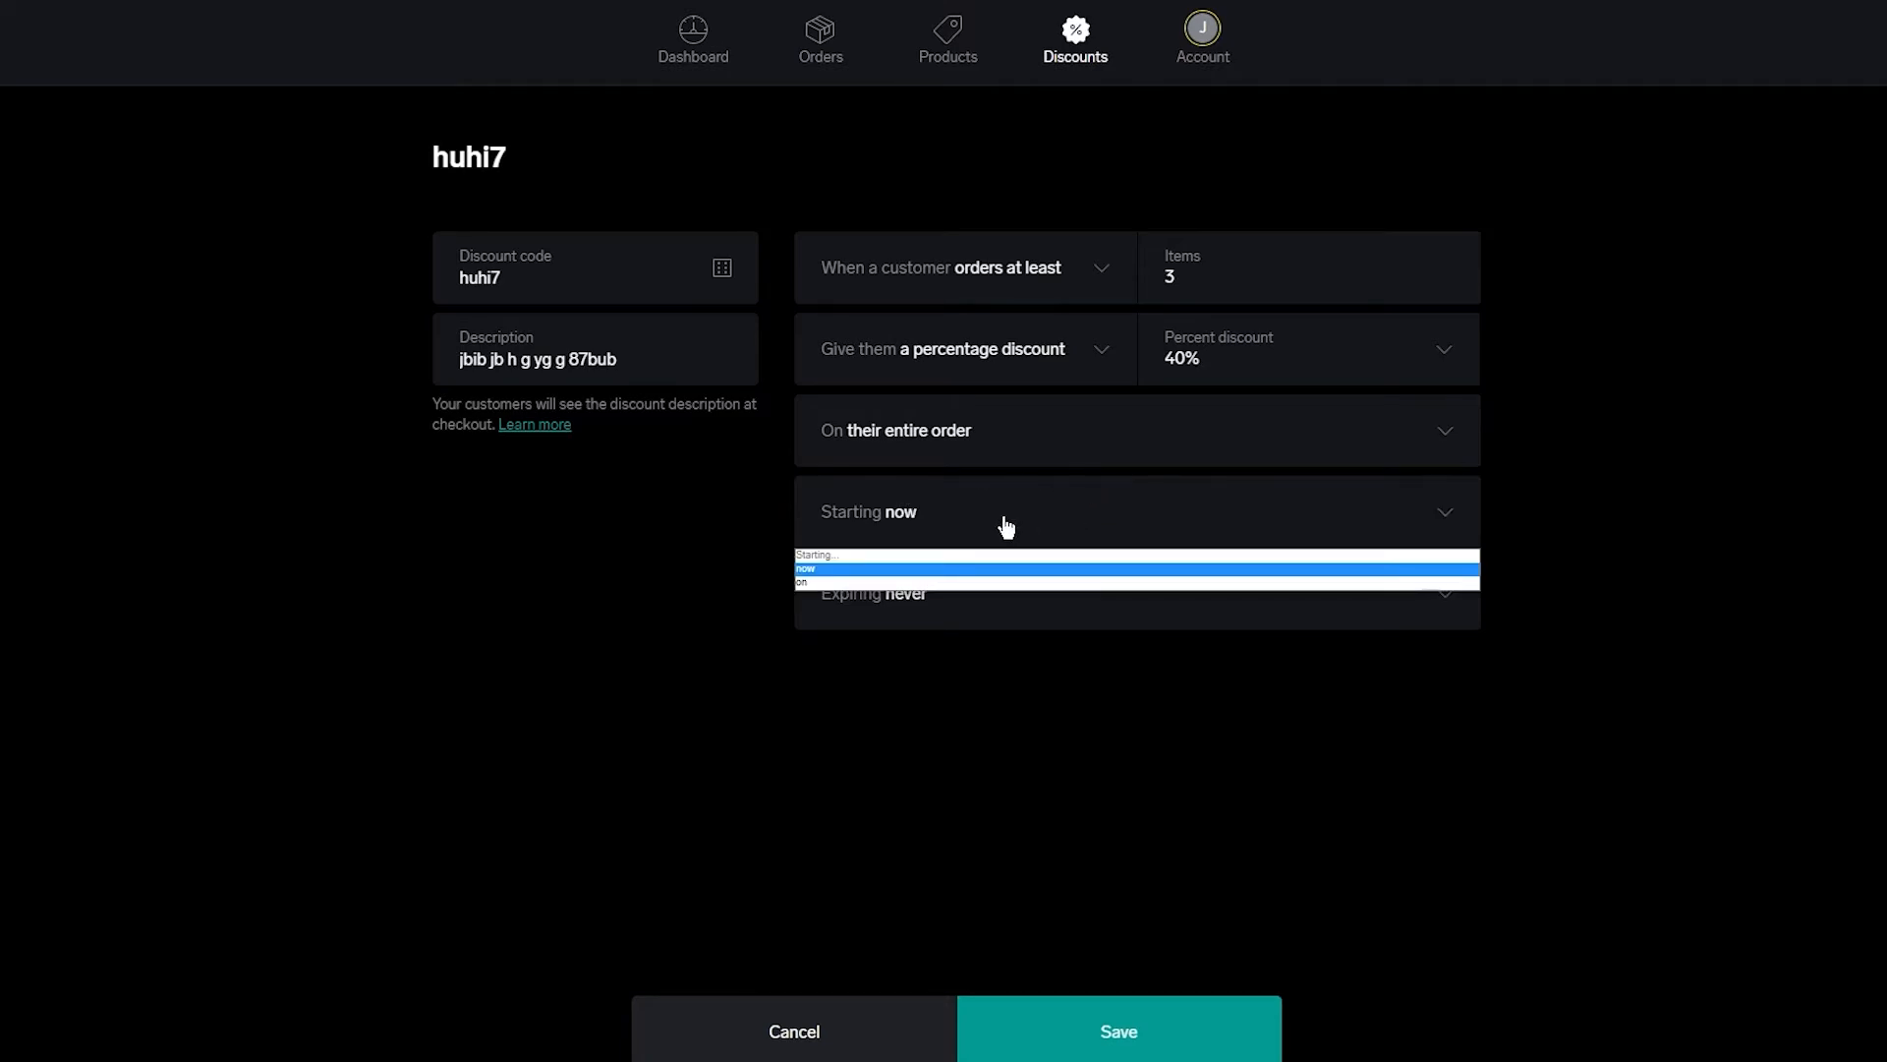
click(828, 581)
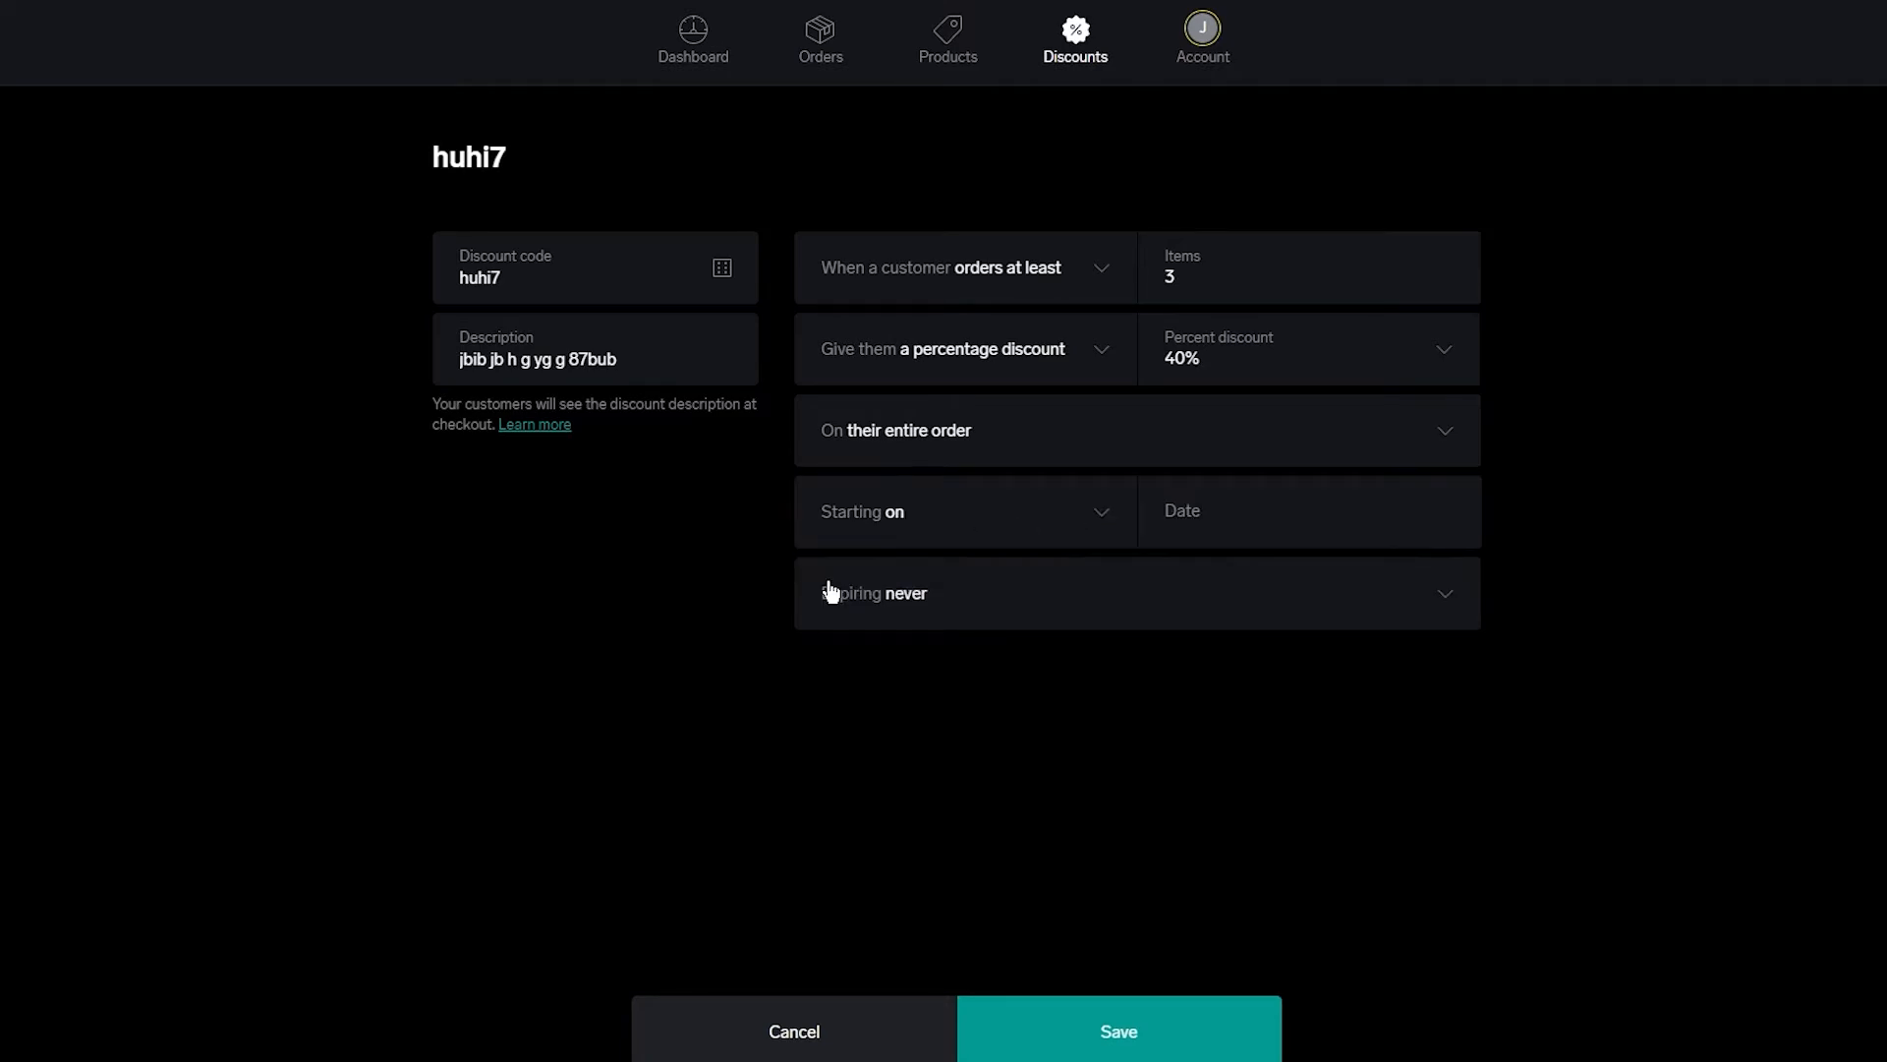
click(1057, 516)
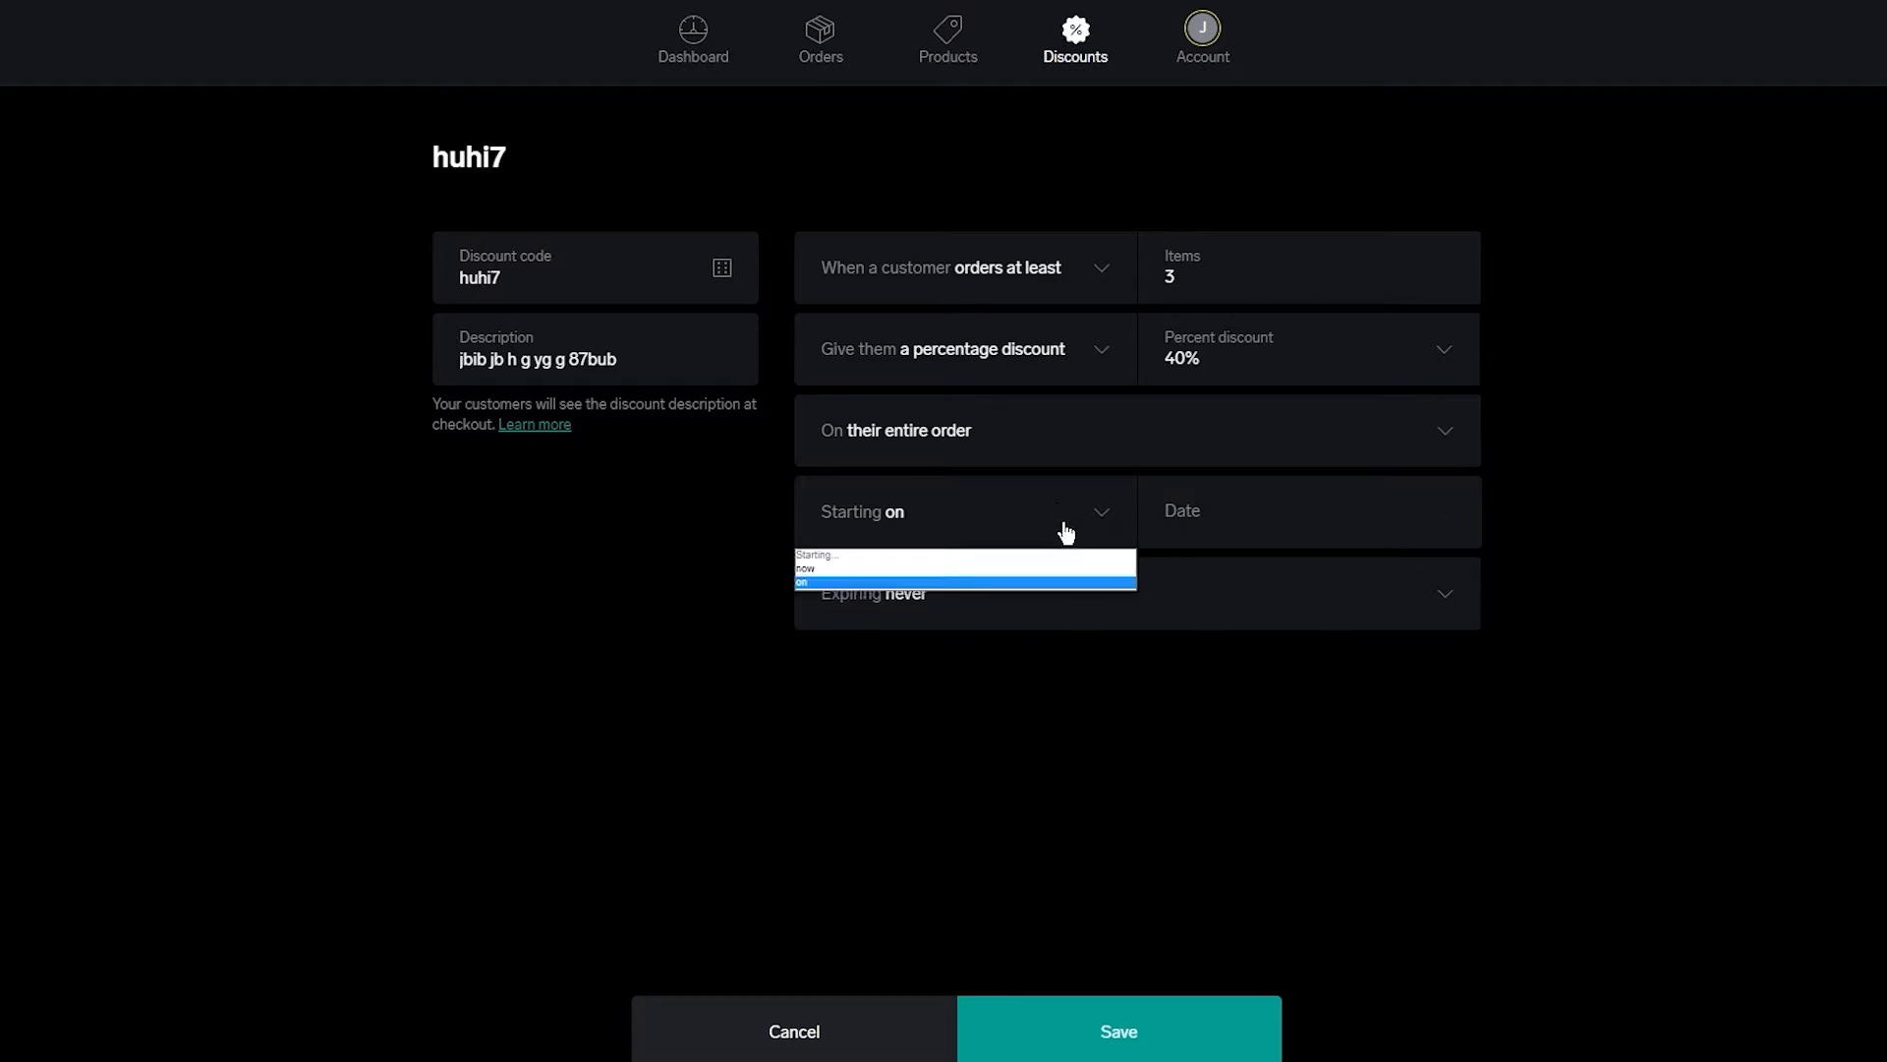
click(887, 567)
Set the discount to expire when it's been used 5 times, and save it
click(1015, 600)
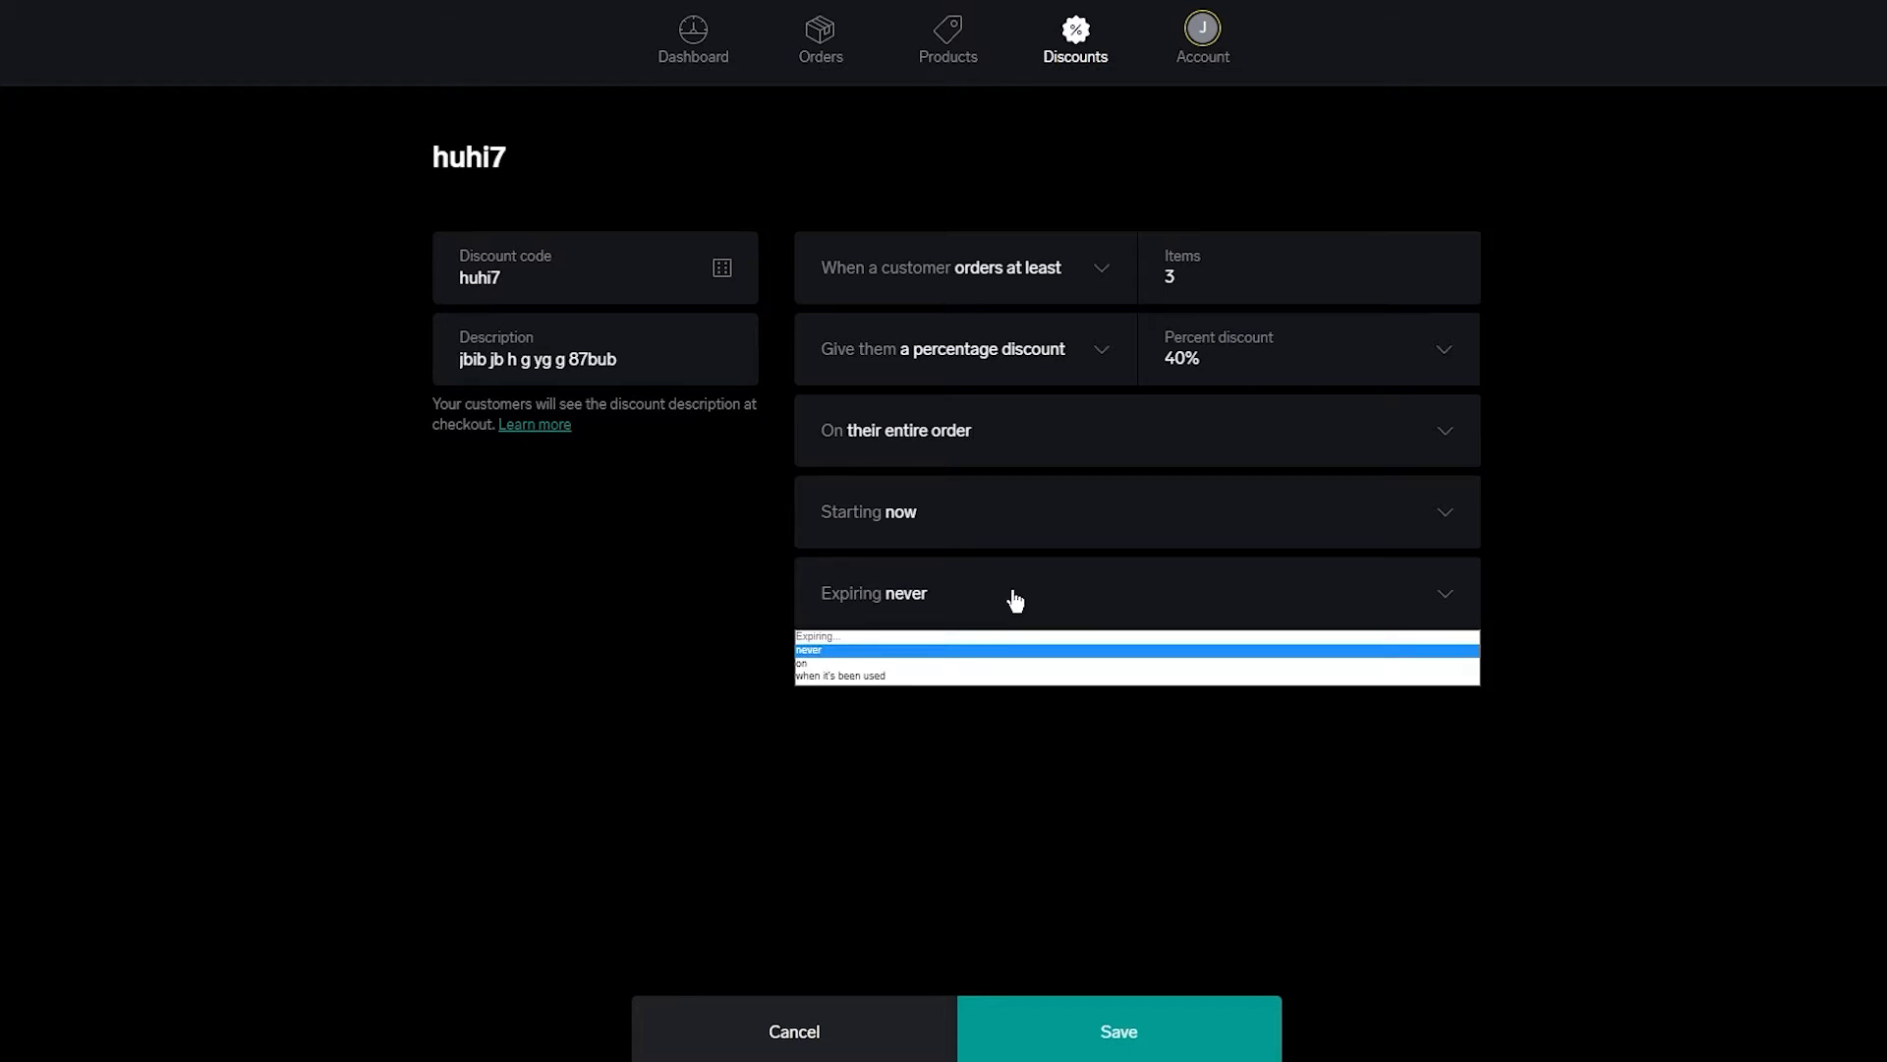
click(873, 677)
click(1341, 621)
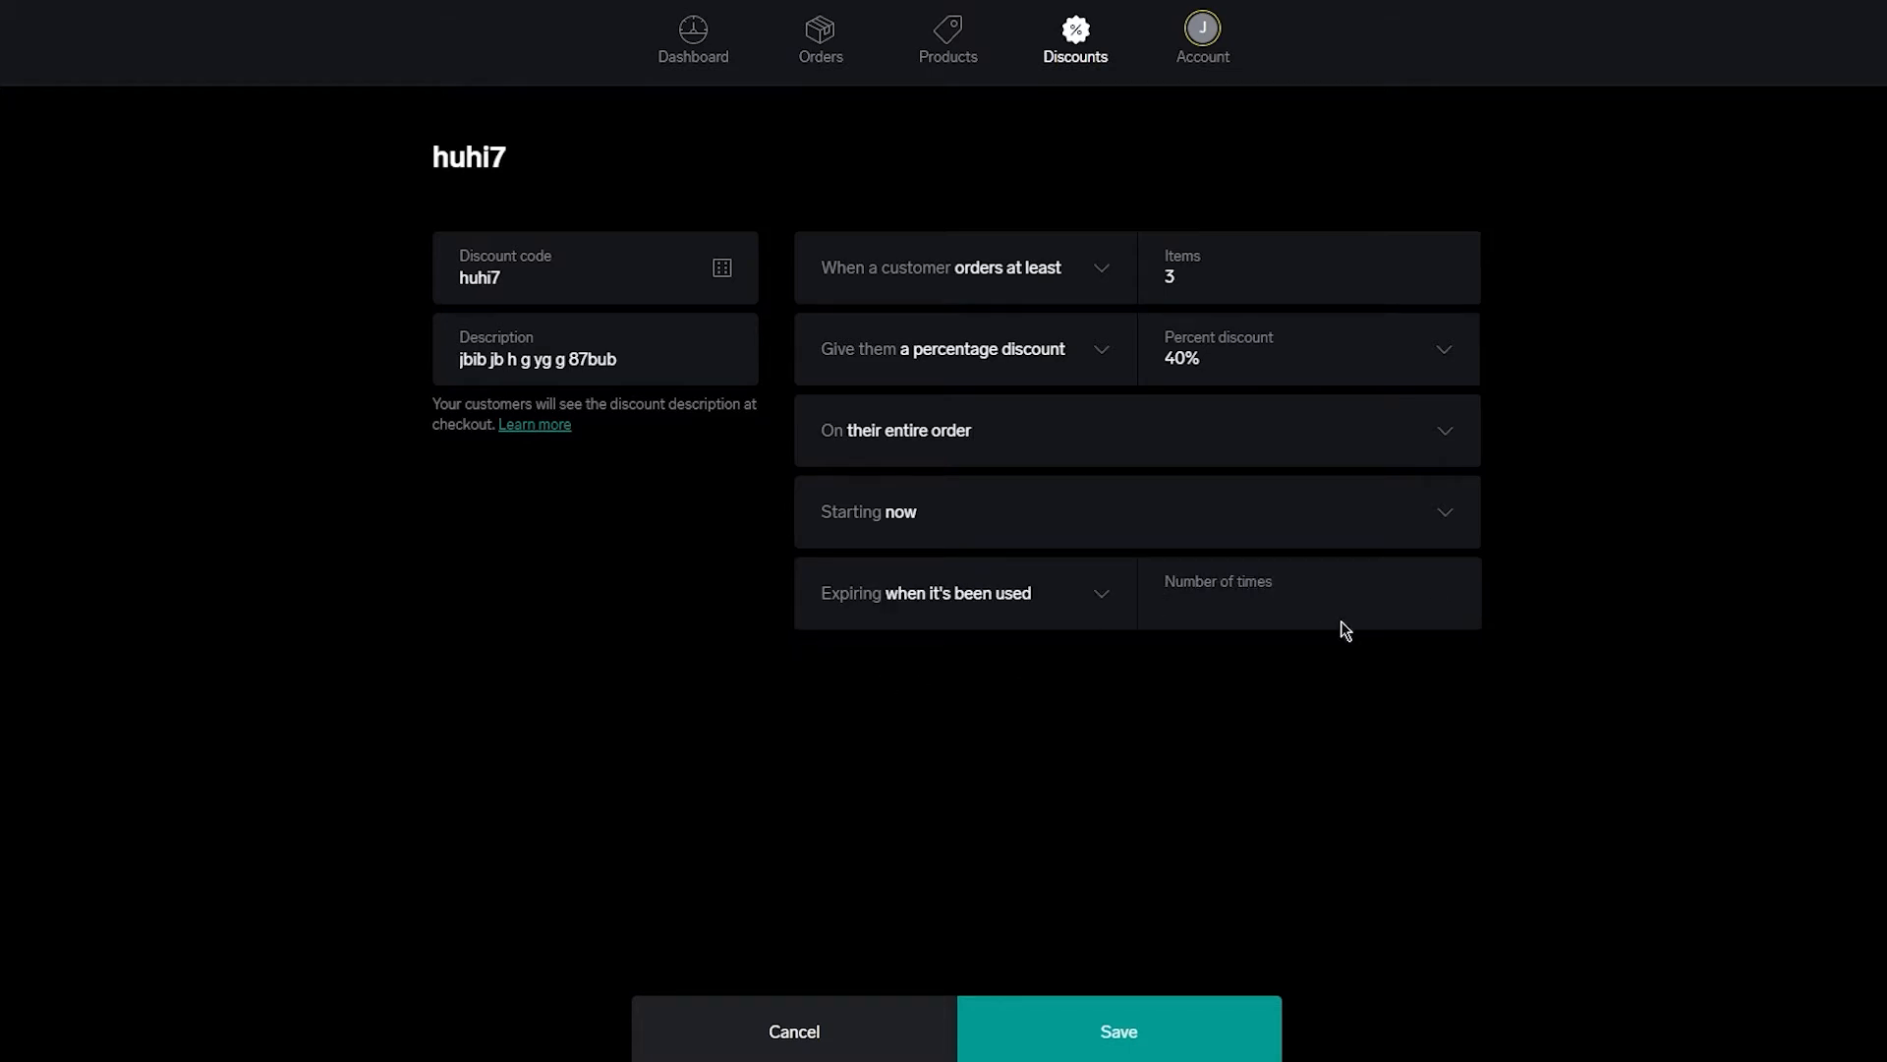
text(5)
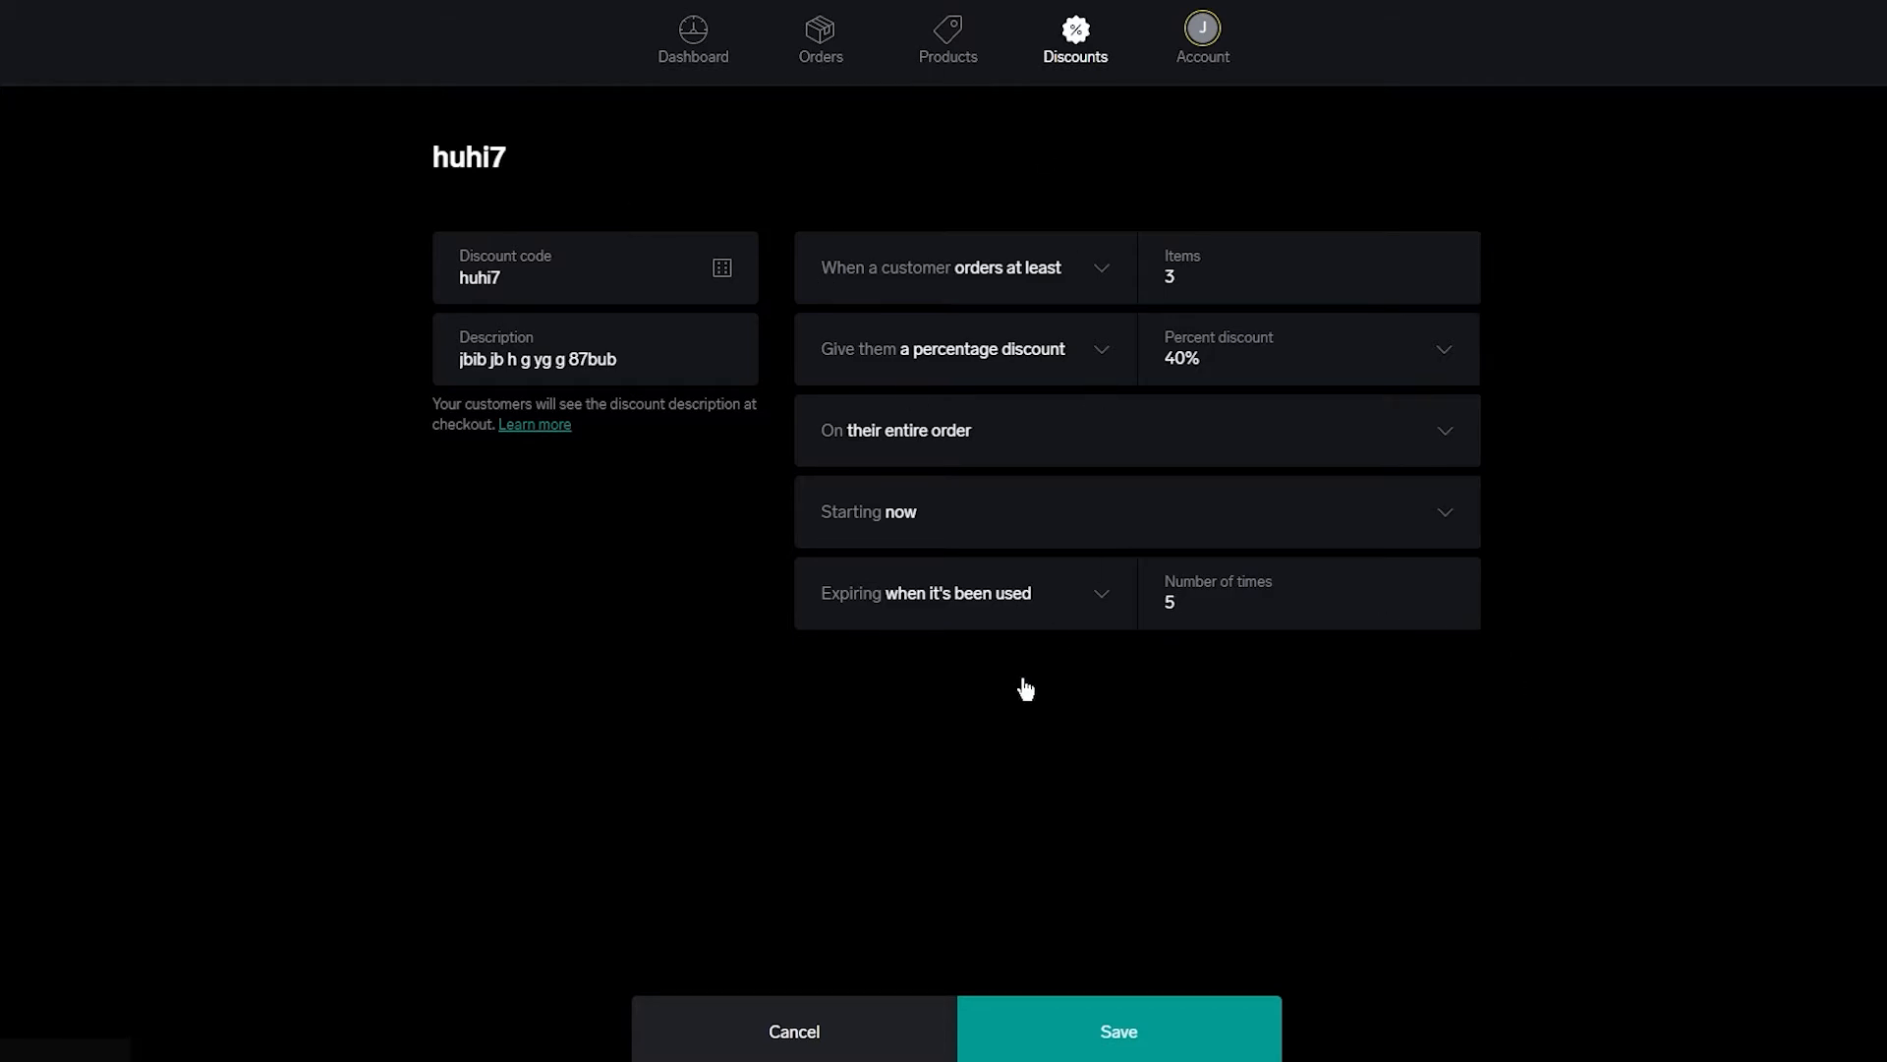
click(1108, 1032)
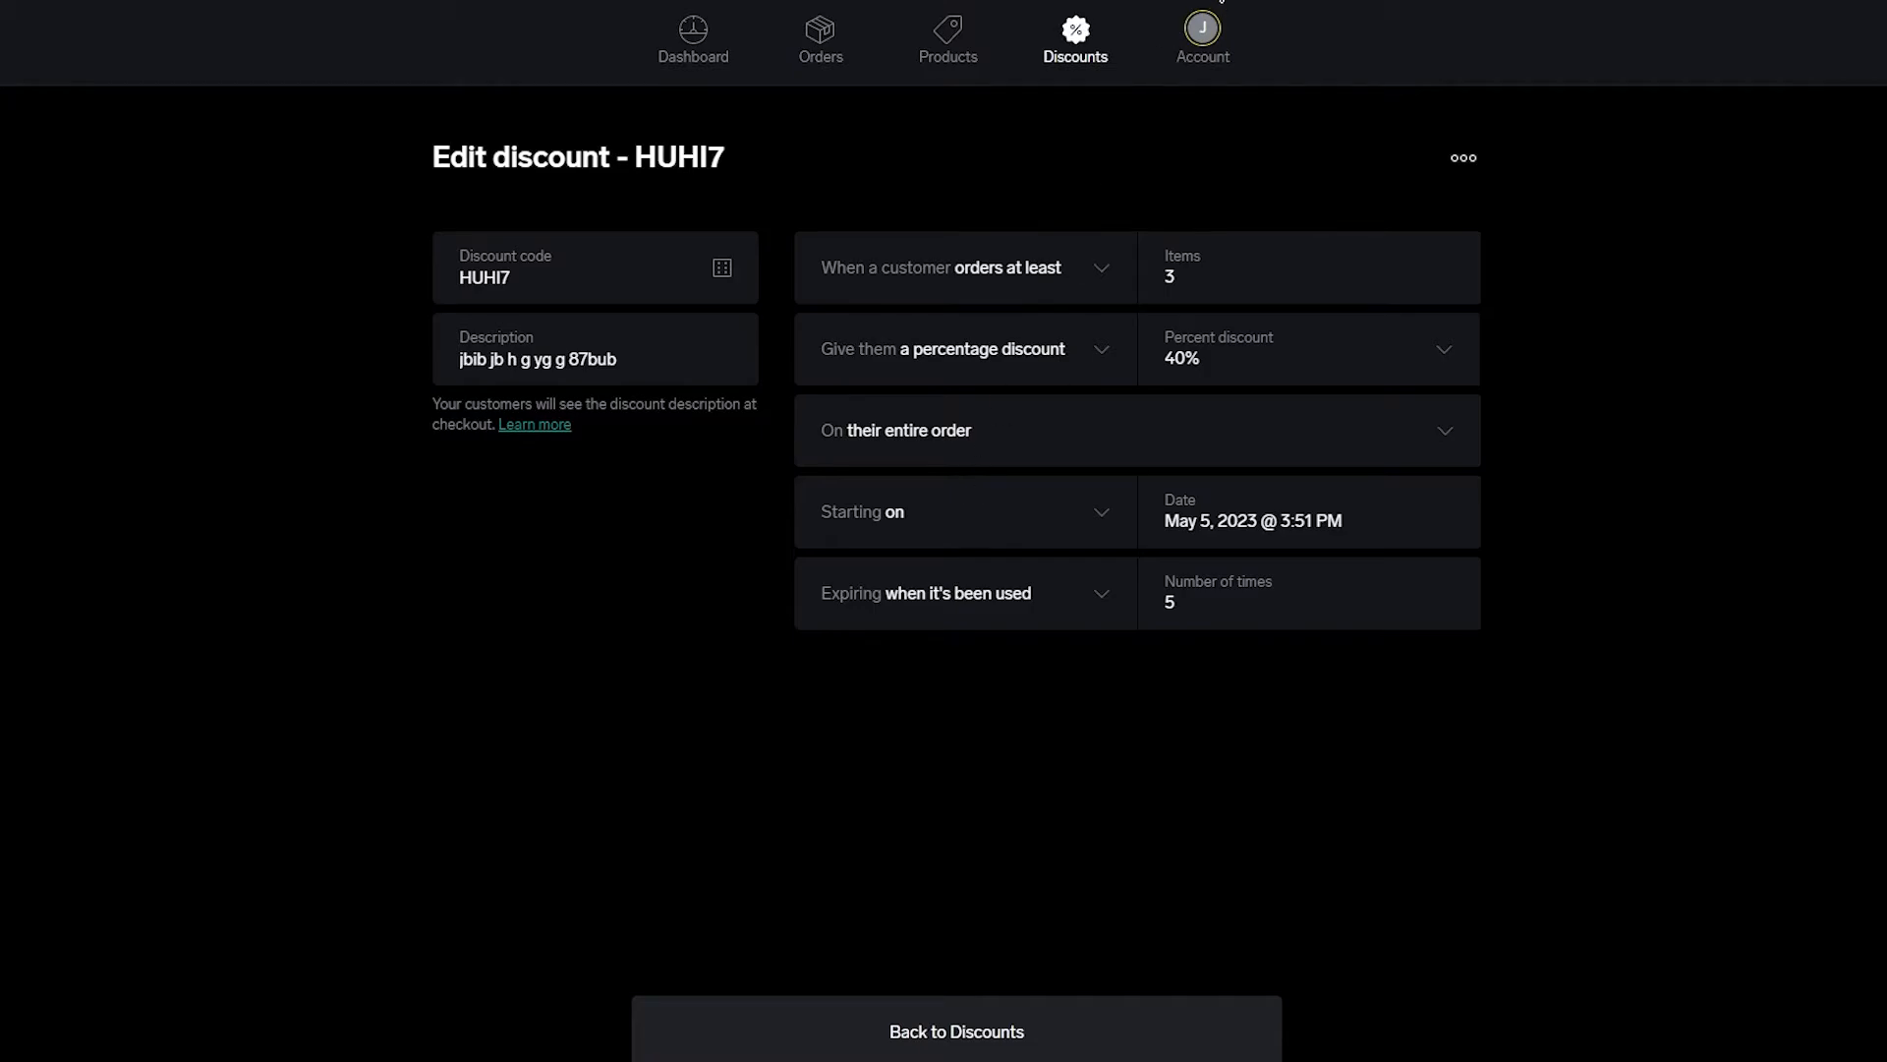
Open the account page and look over the shop profile, shop info, and location and currency sections
click(1207, 31)
scroll(1209, 37, down, 13)
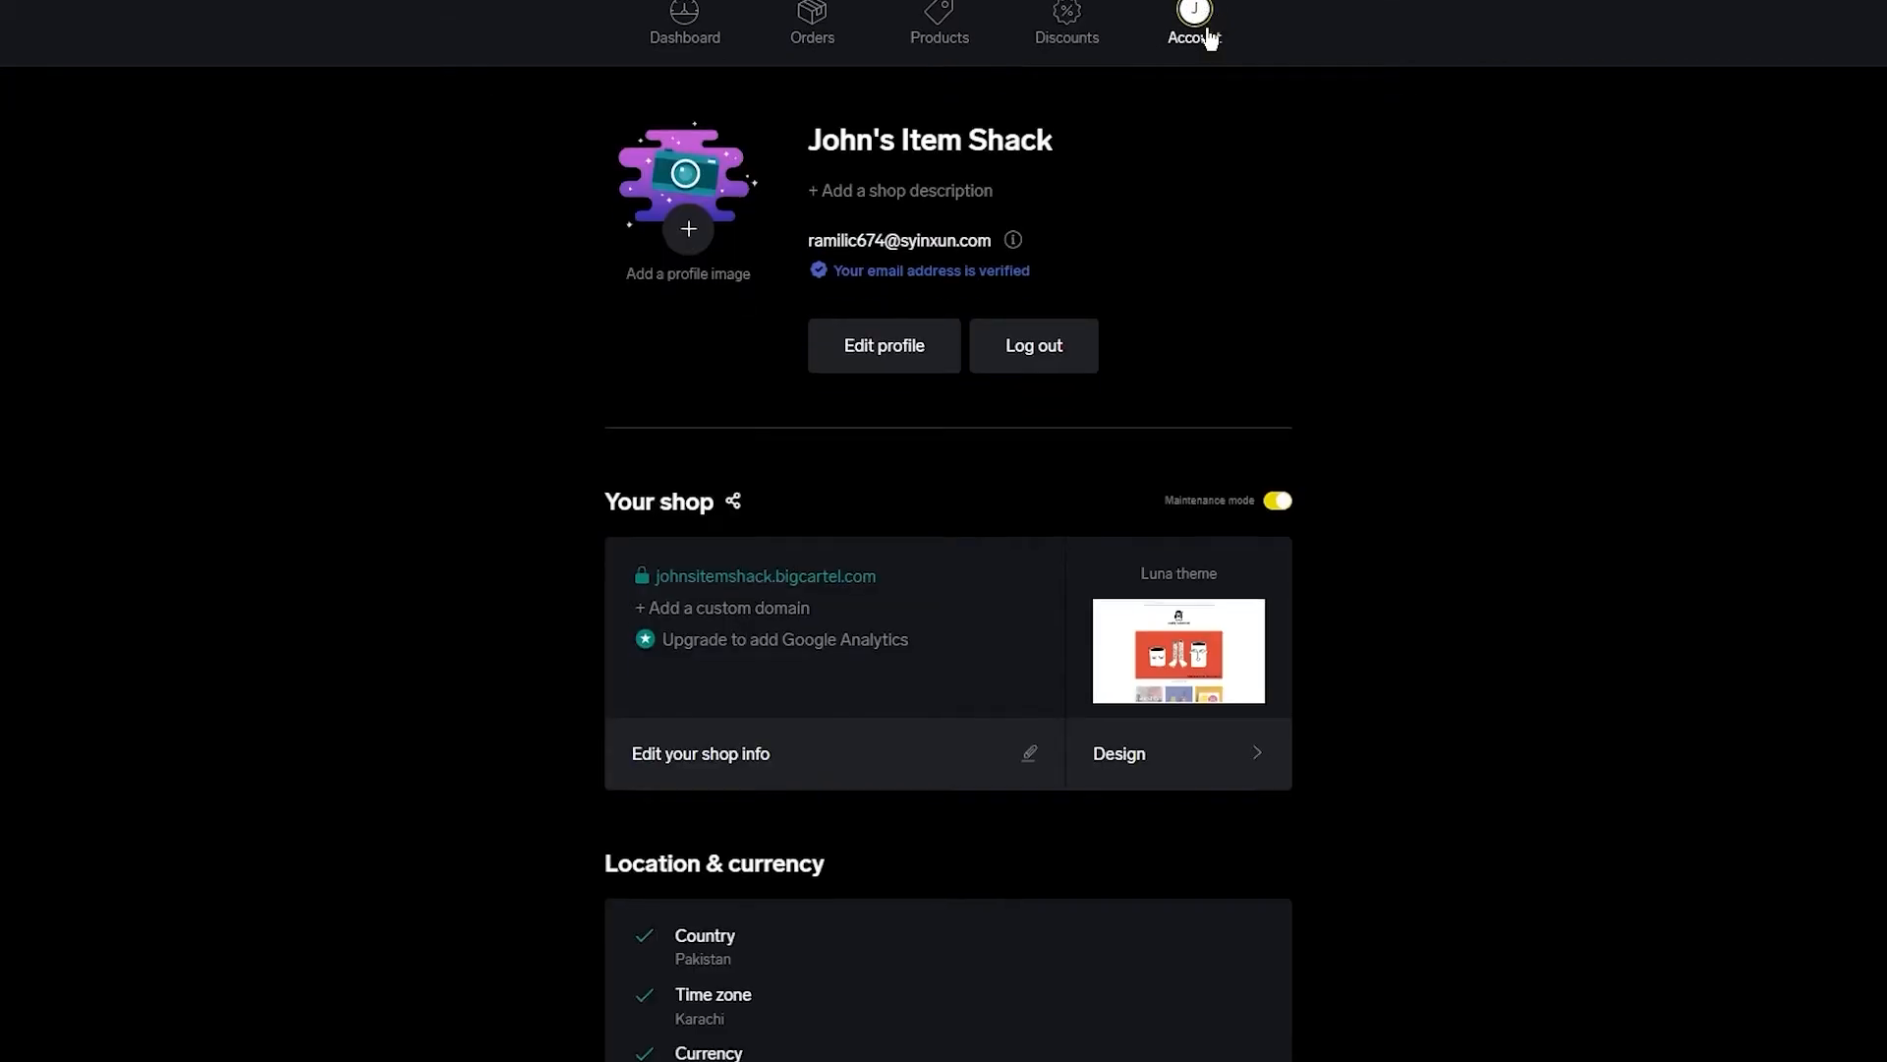
scroll(1210, 39, up, 13)
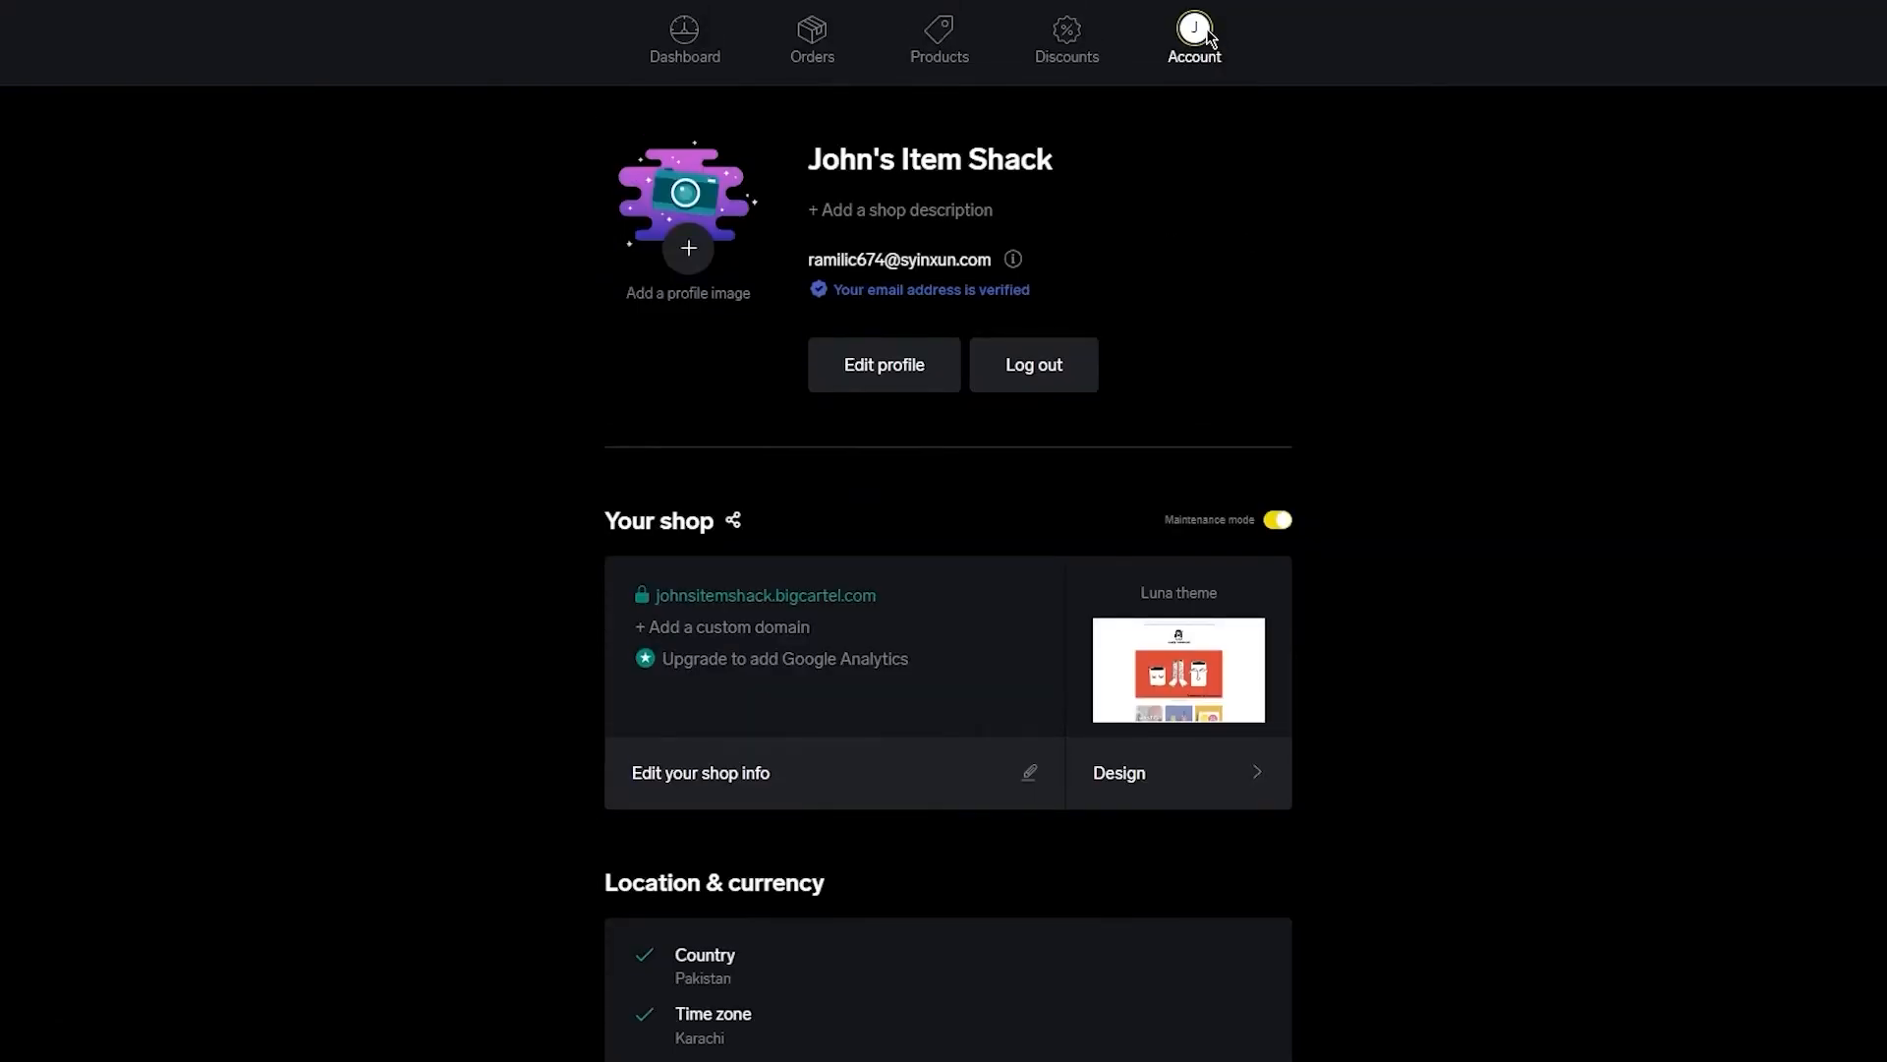
scroll(1011, 893, down, 3)
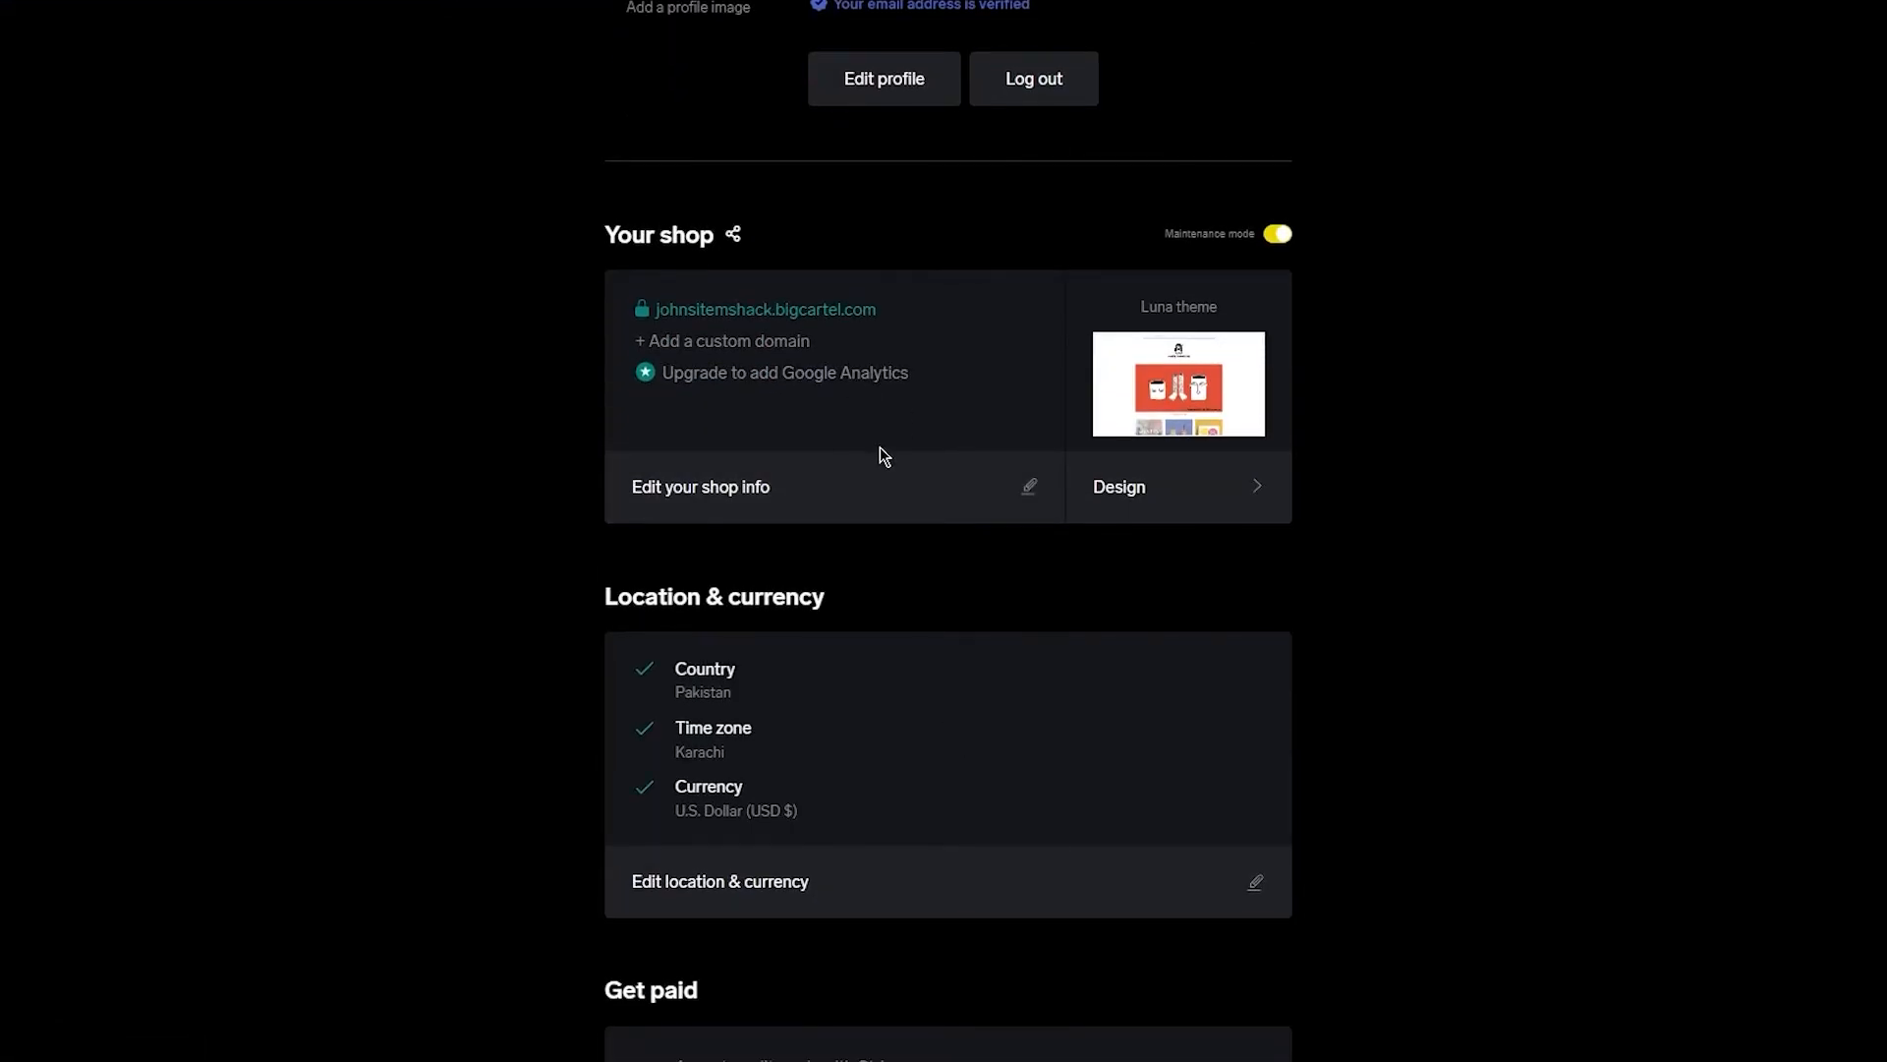
Open the shop info for editing, view the custom domain options, and close them without adding a domain
click(886, 459)
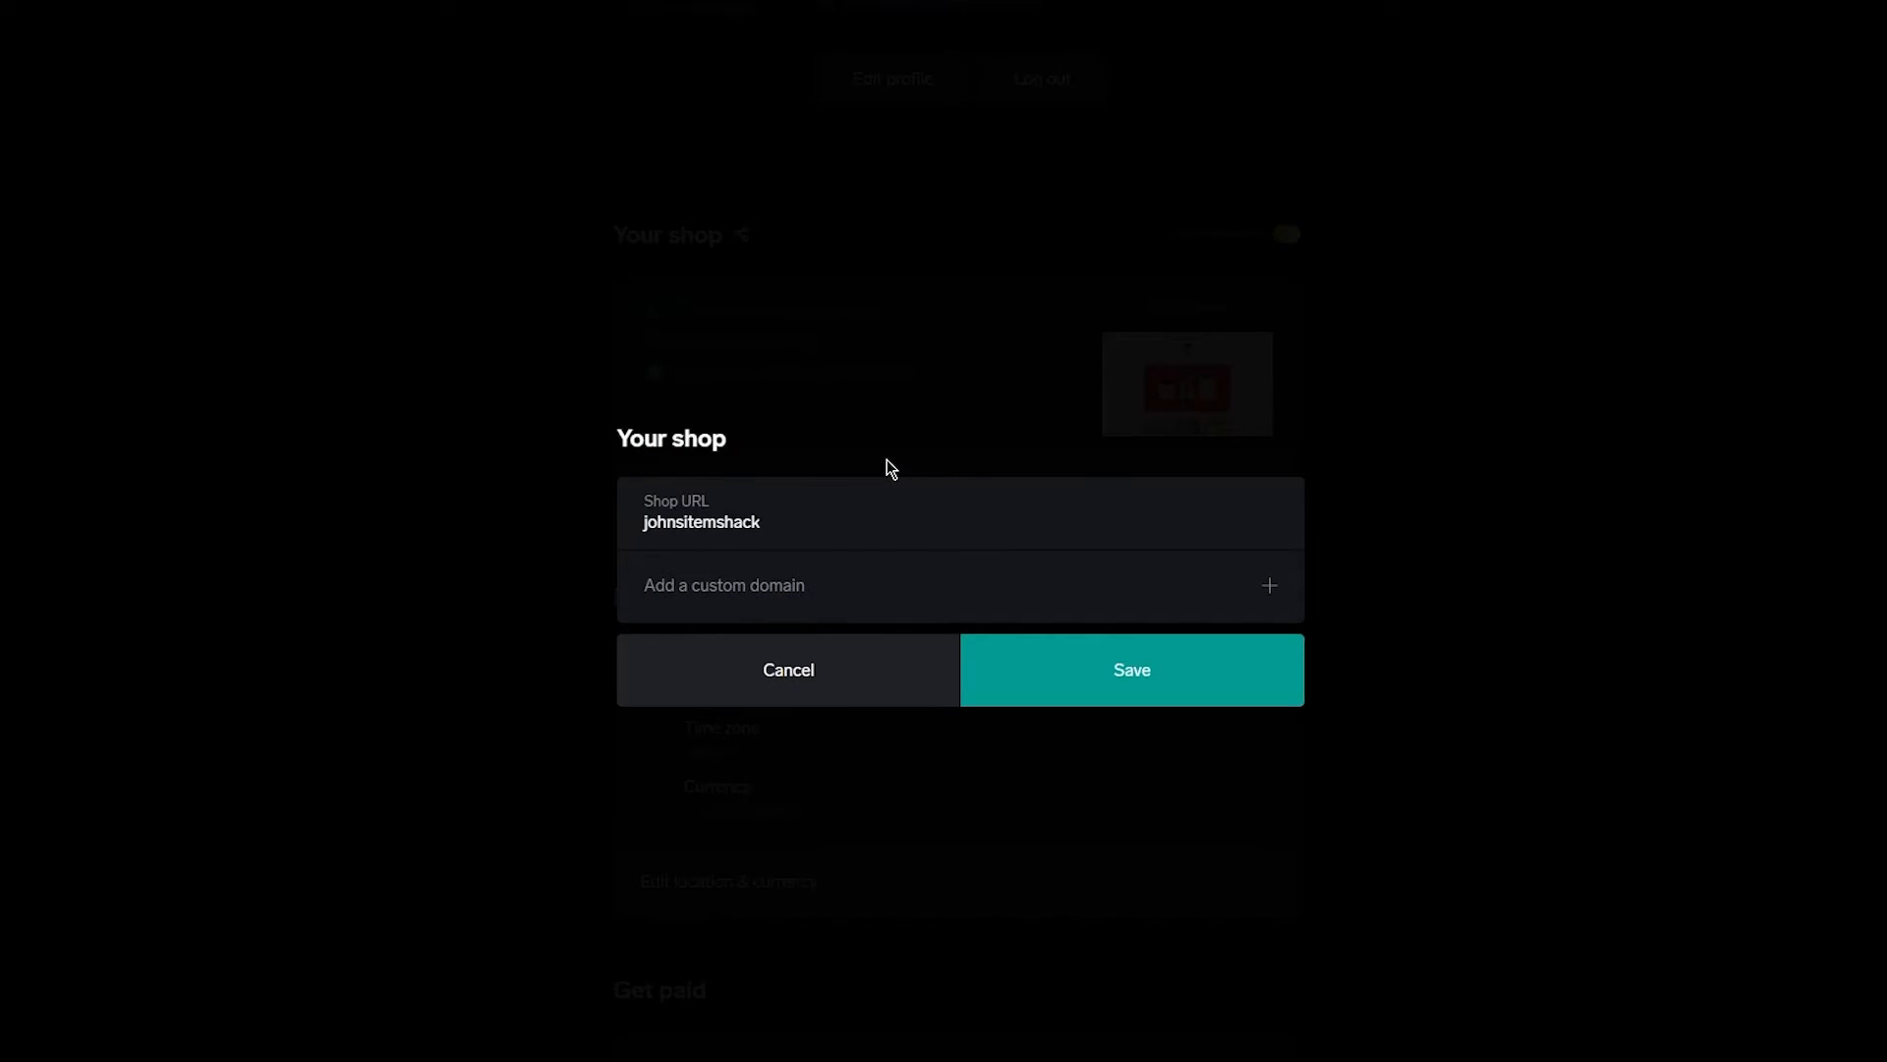
click(883, 588)
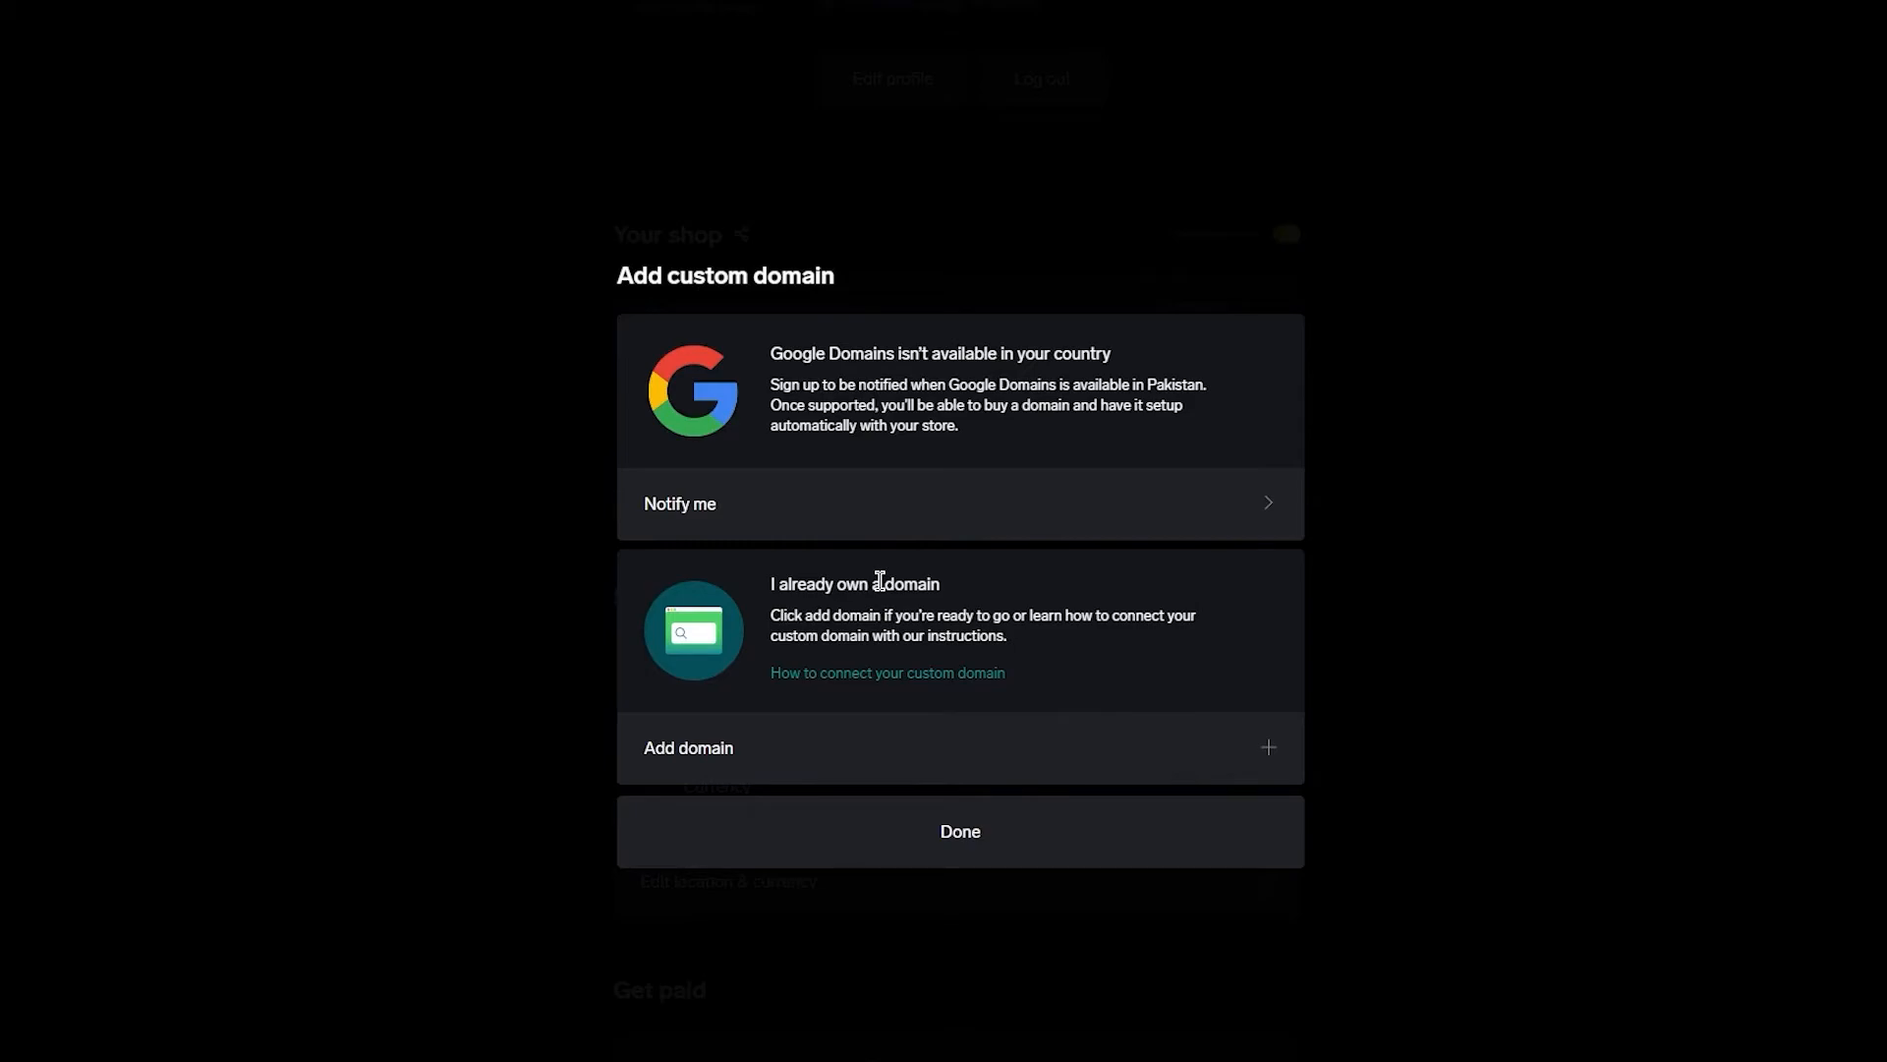
click(905, 859)
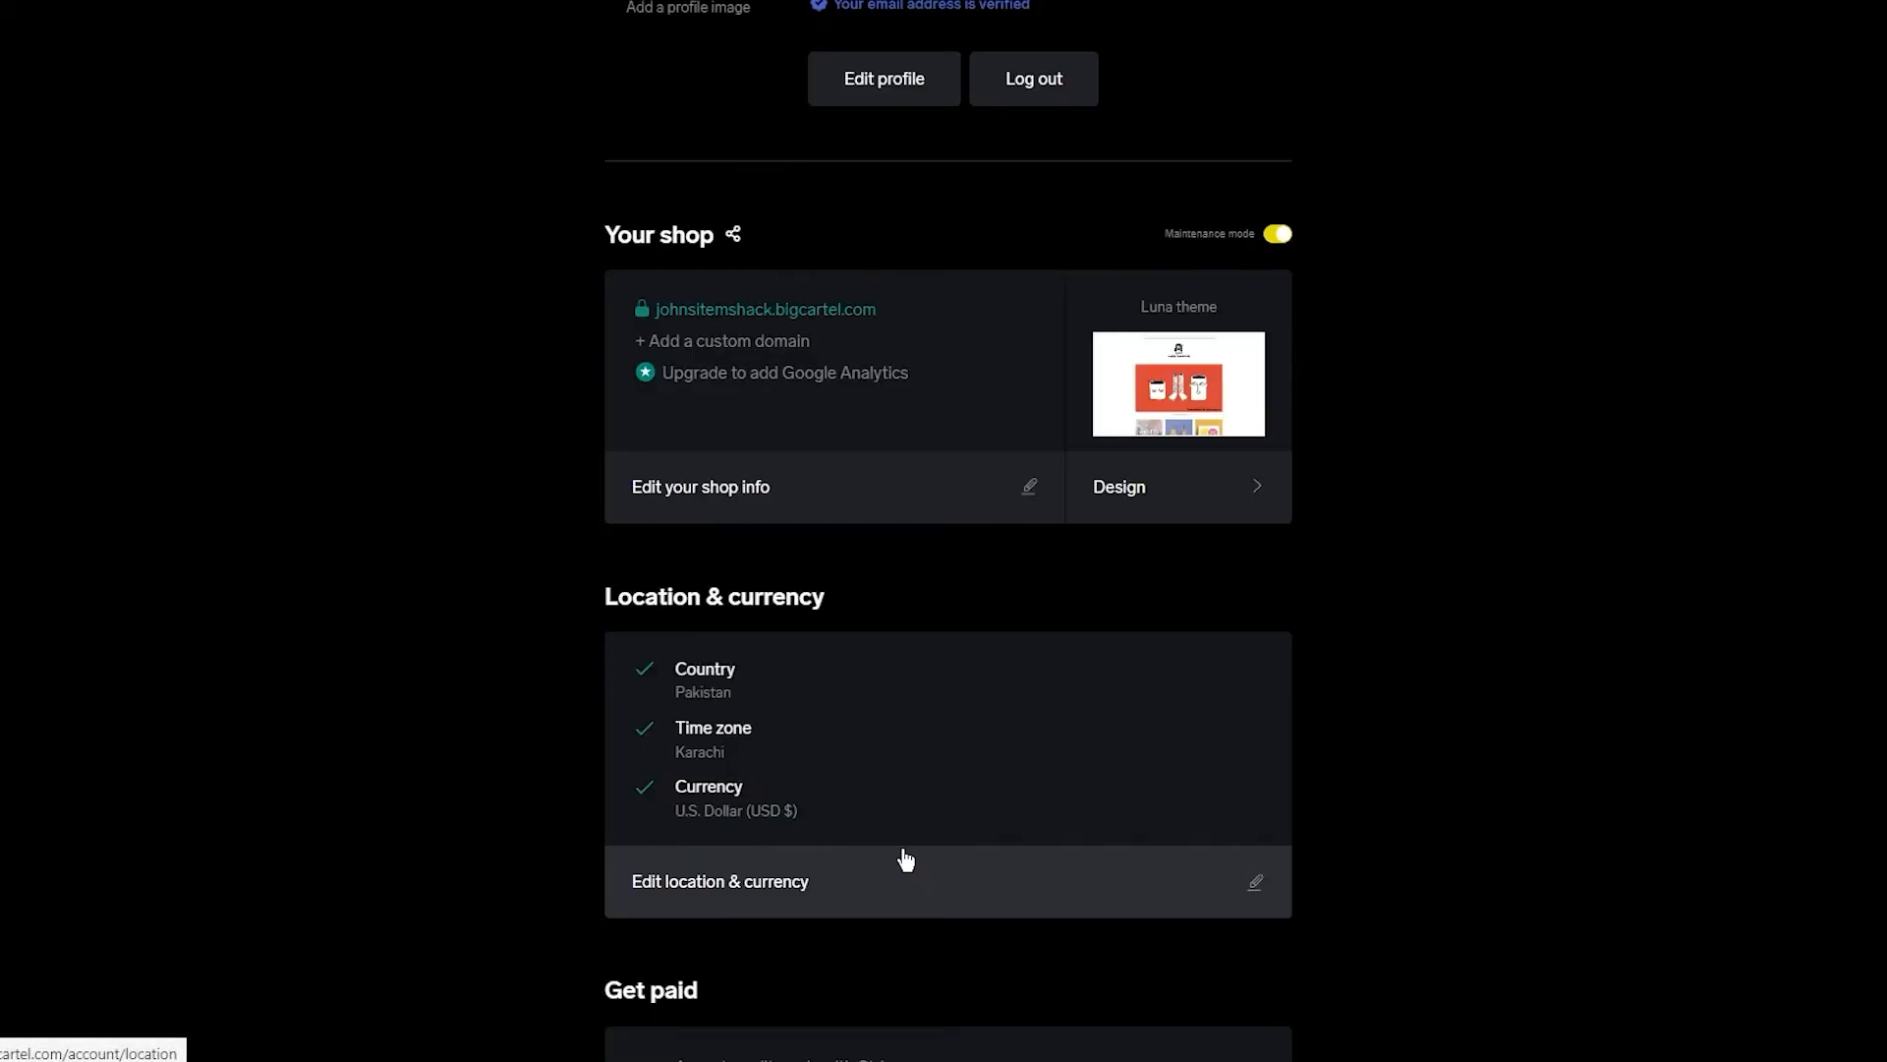
Open the shop's design editor and check its code options, selectable pages and preview devices
click(1200, 487)
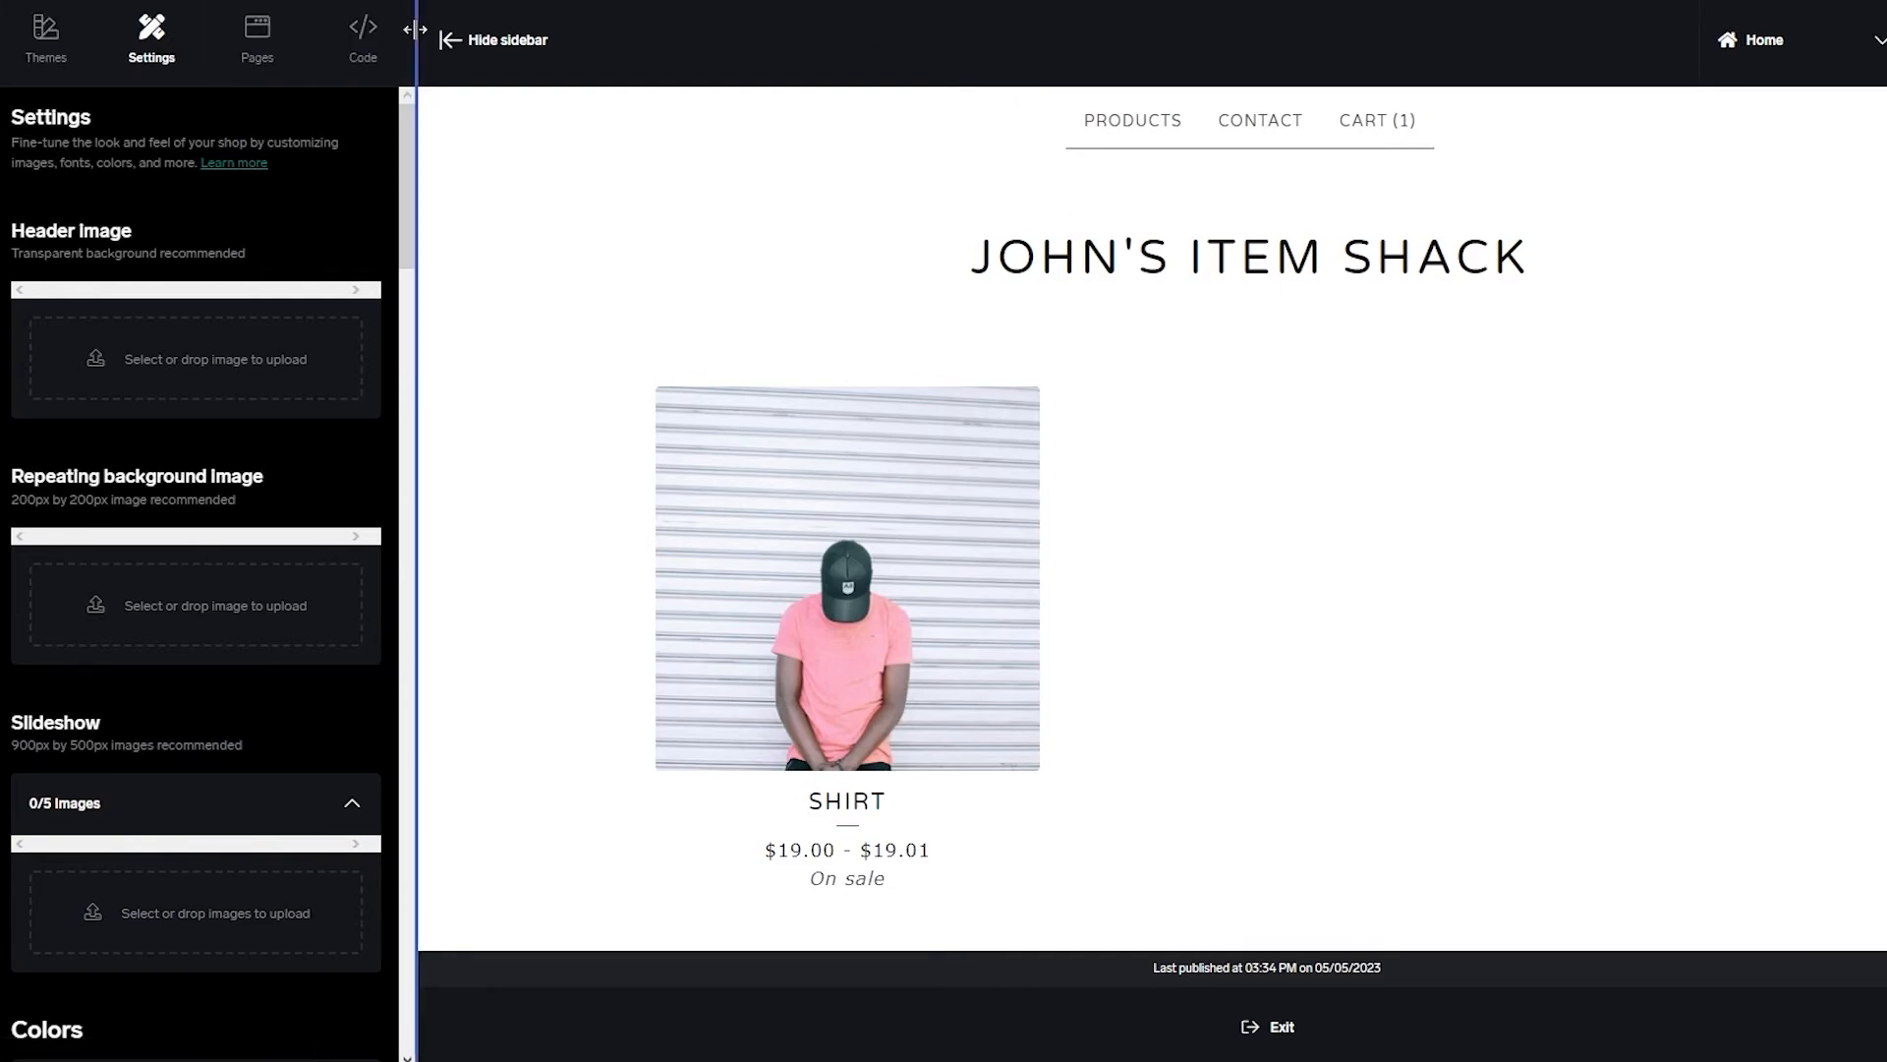
click(351, 31)
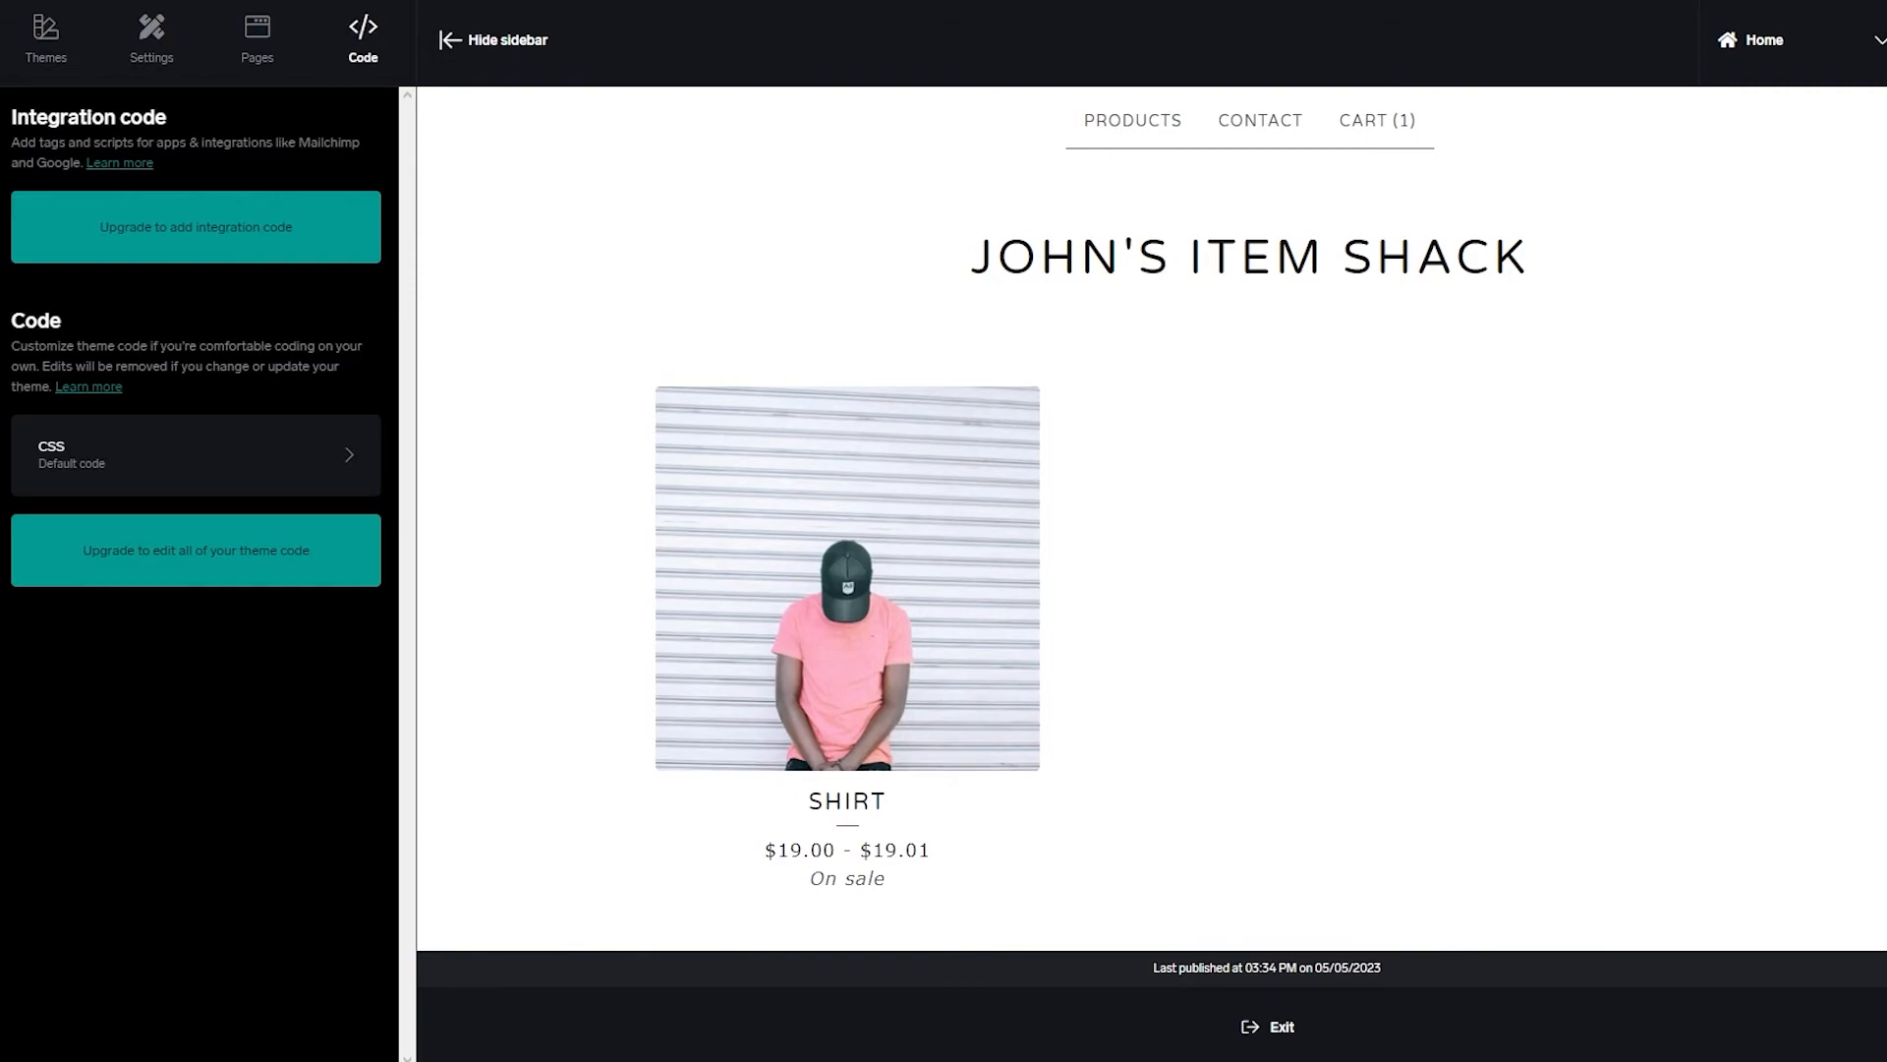
click(1572, 47)
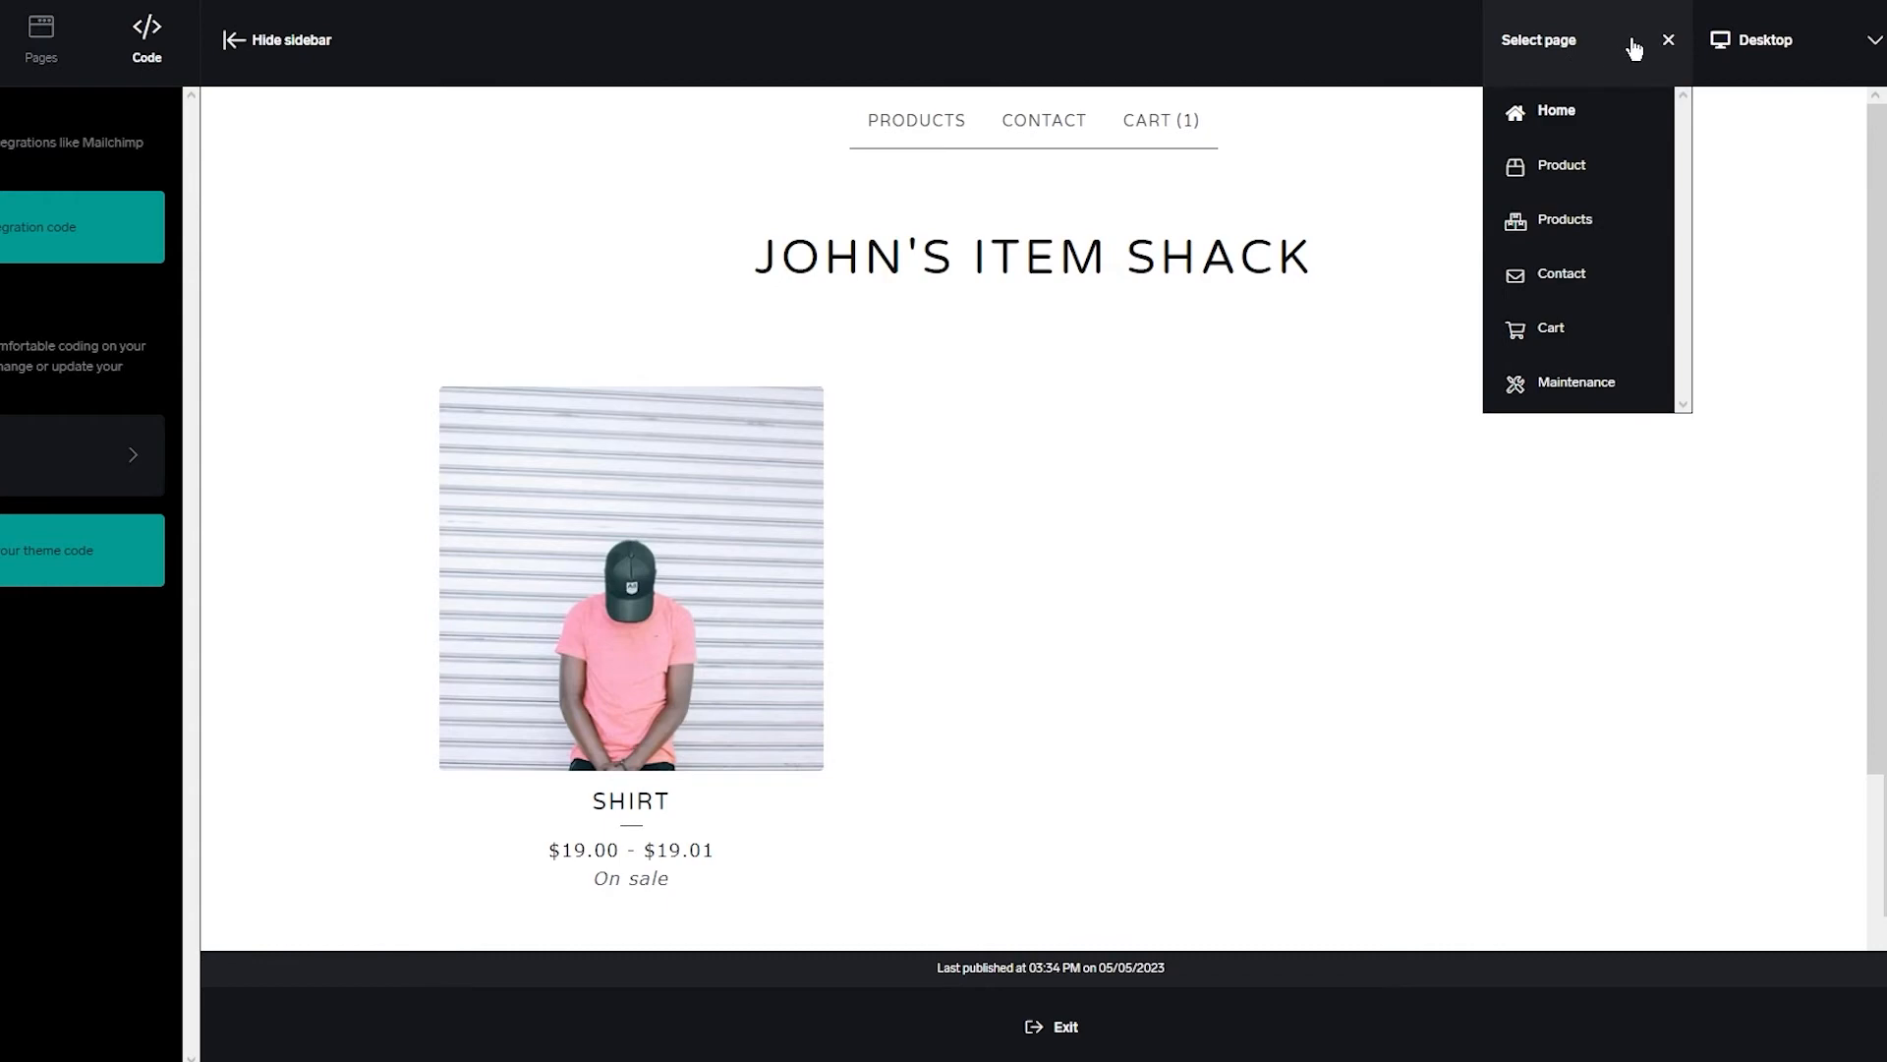
click(1634, 46)
click(1808, 27)
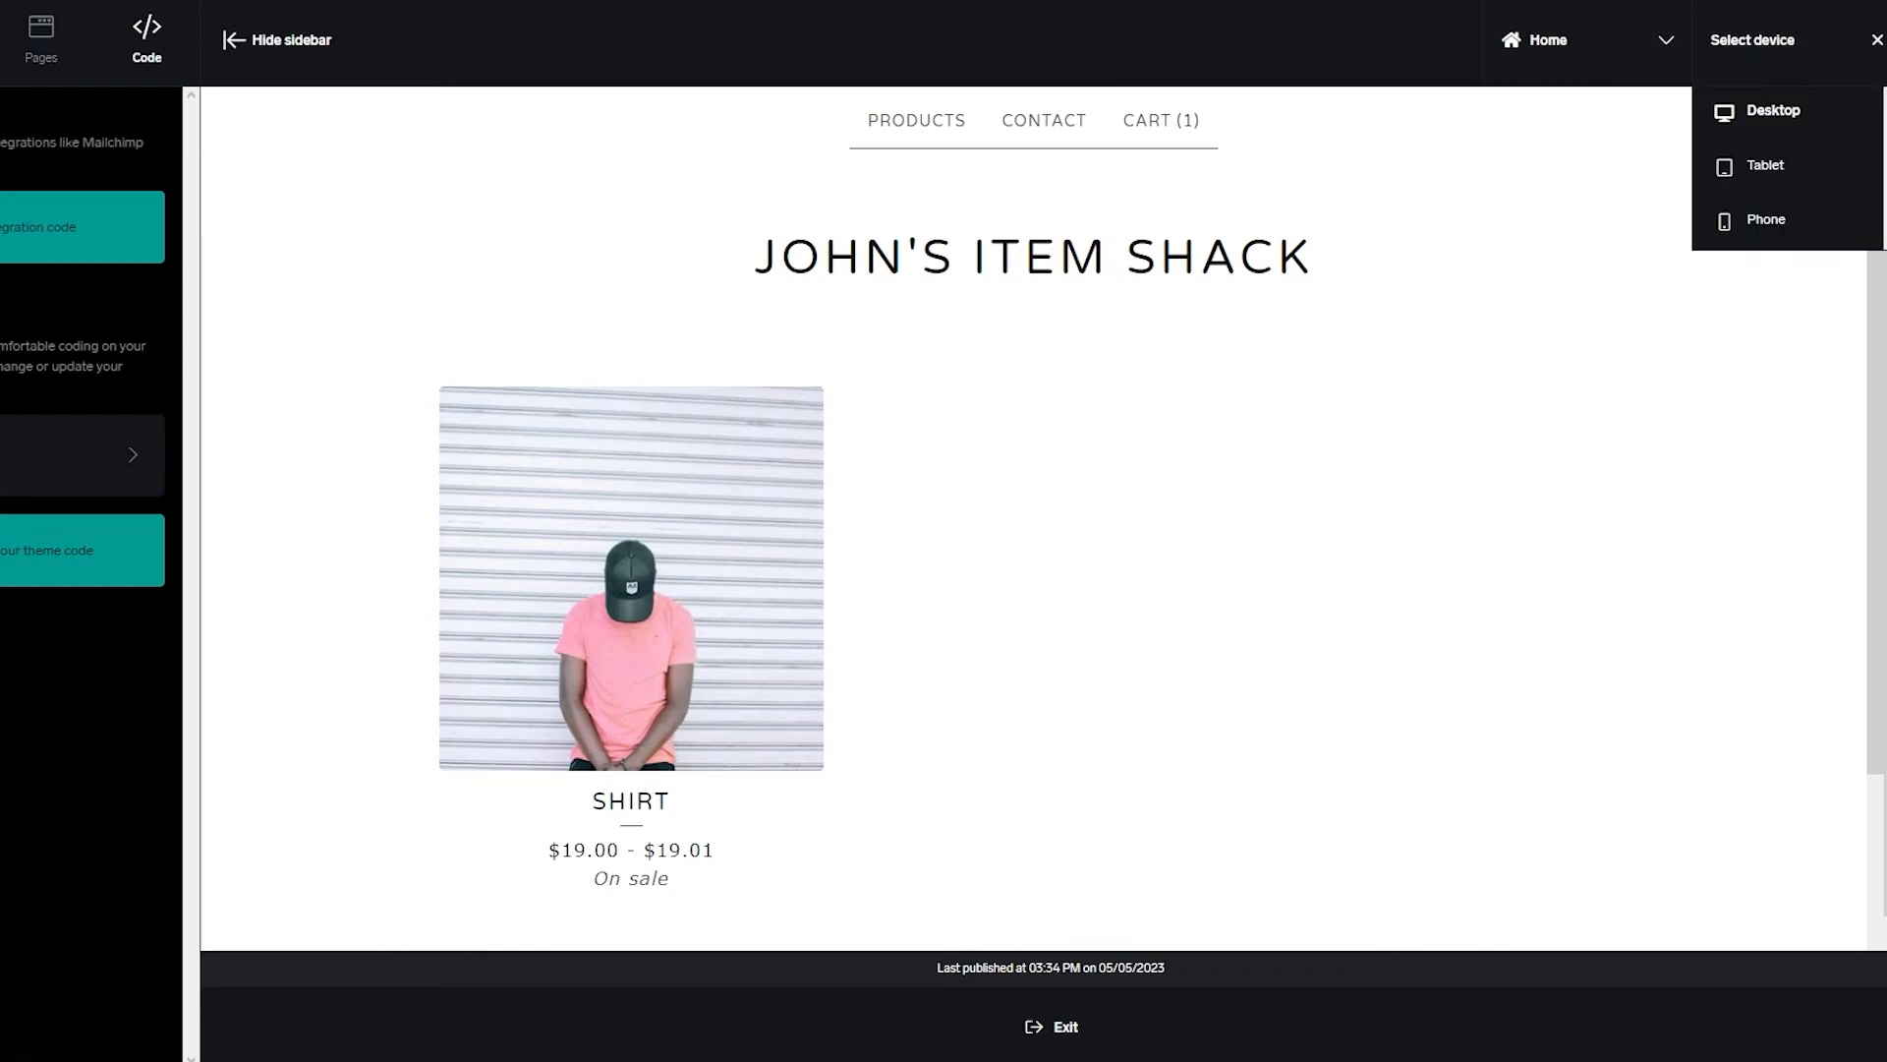
Open the theme gallery and look through the first themes offered for the shop
click(49, 51)
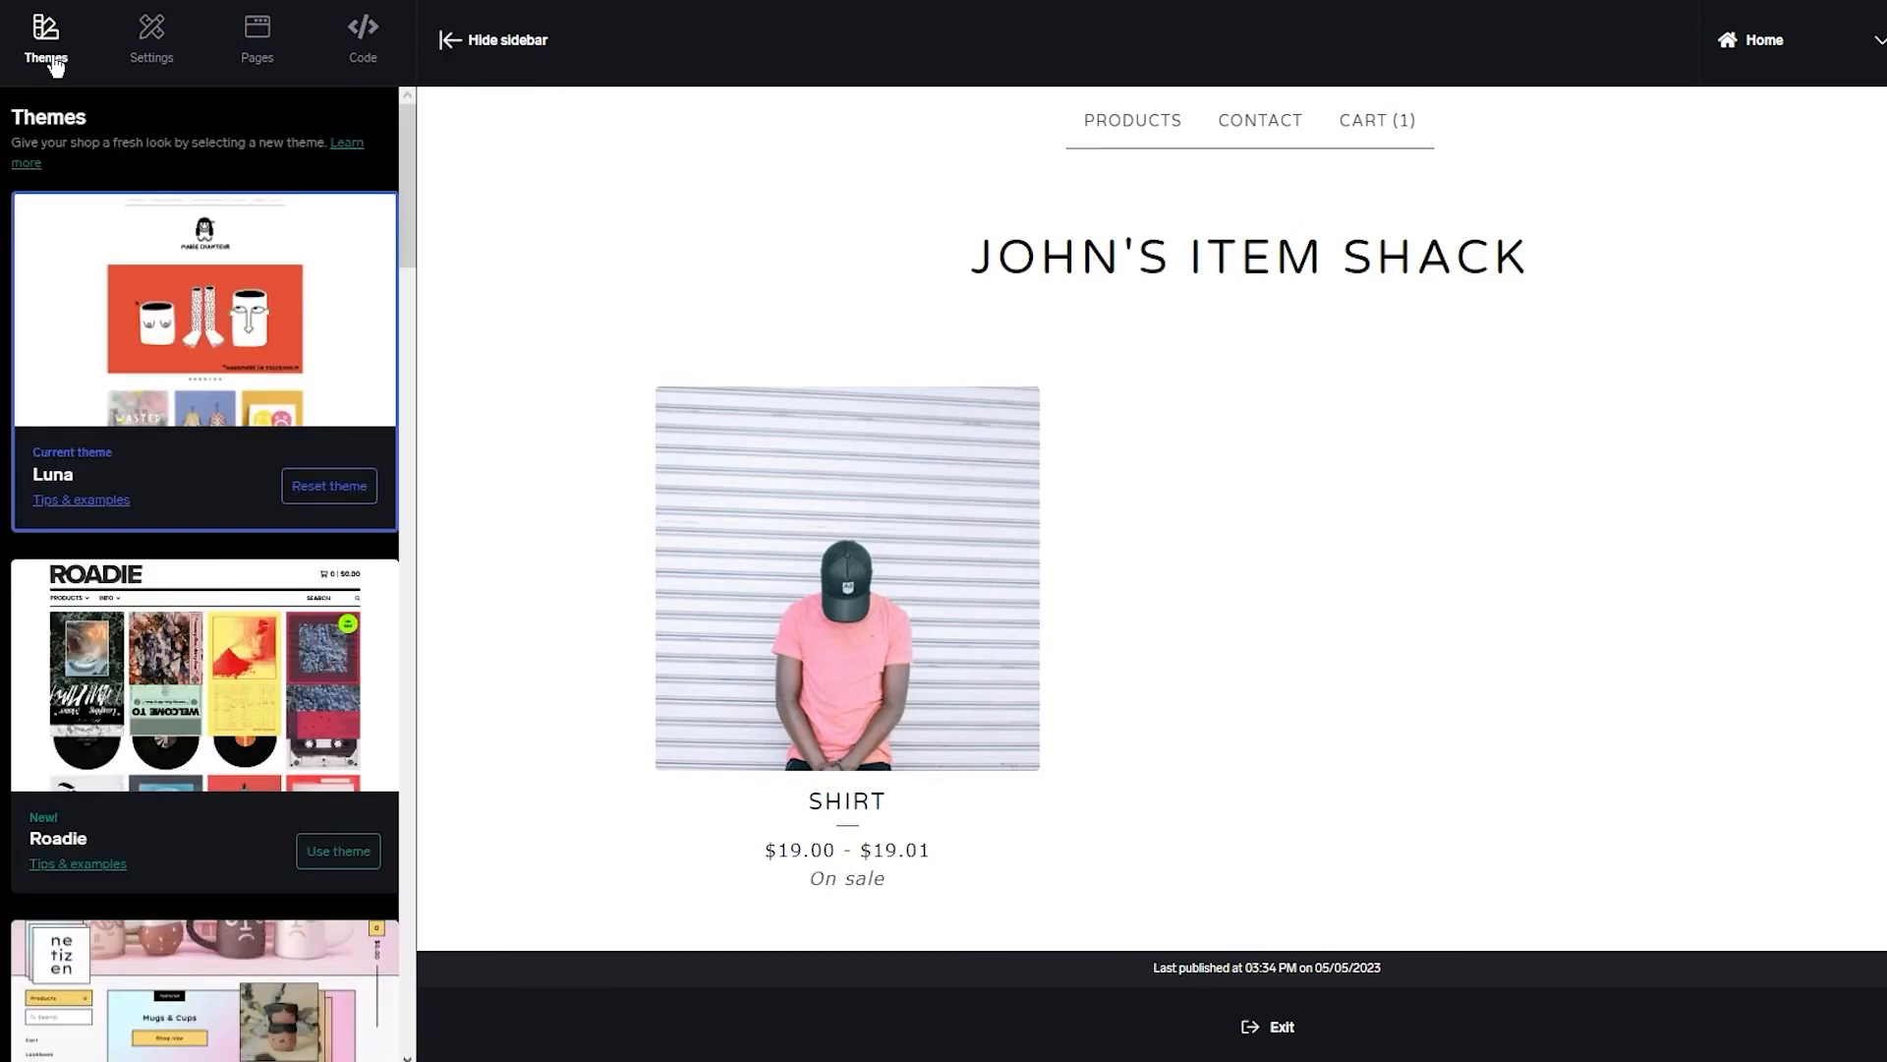
scroll(169, 338, down, 2)
scroll(169, 338, up, 2)
scroll(742, 522, down, 3)
scroll(741, 522, up, 3)
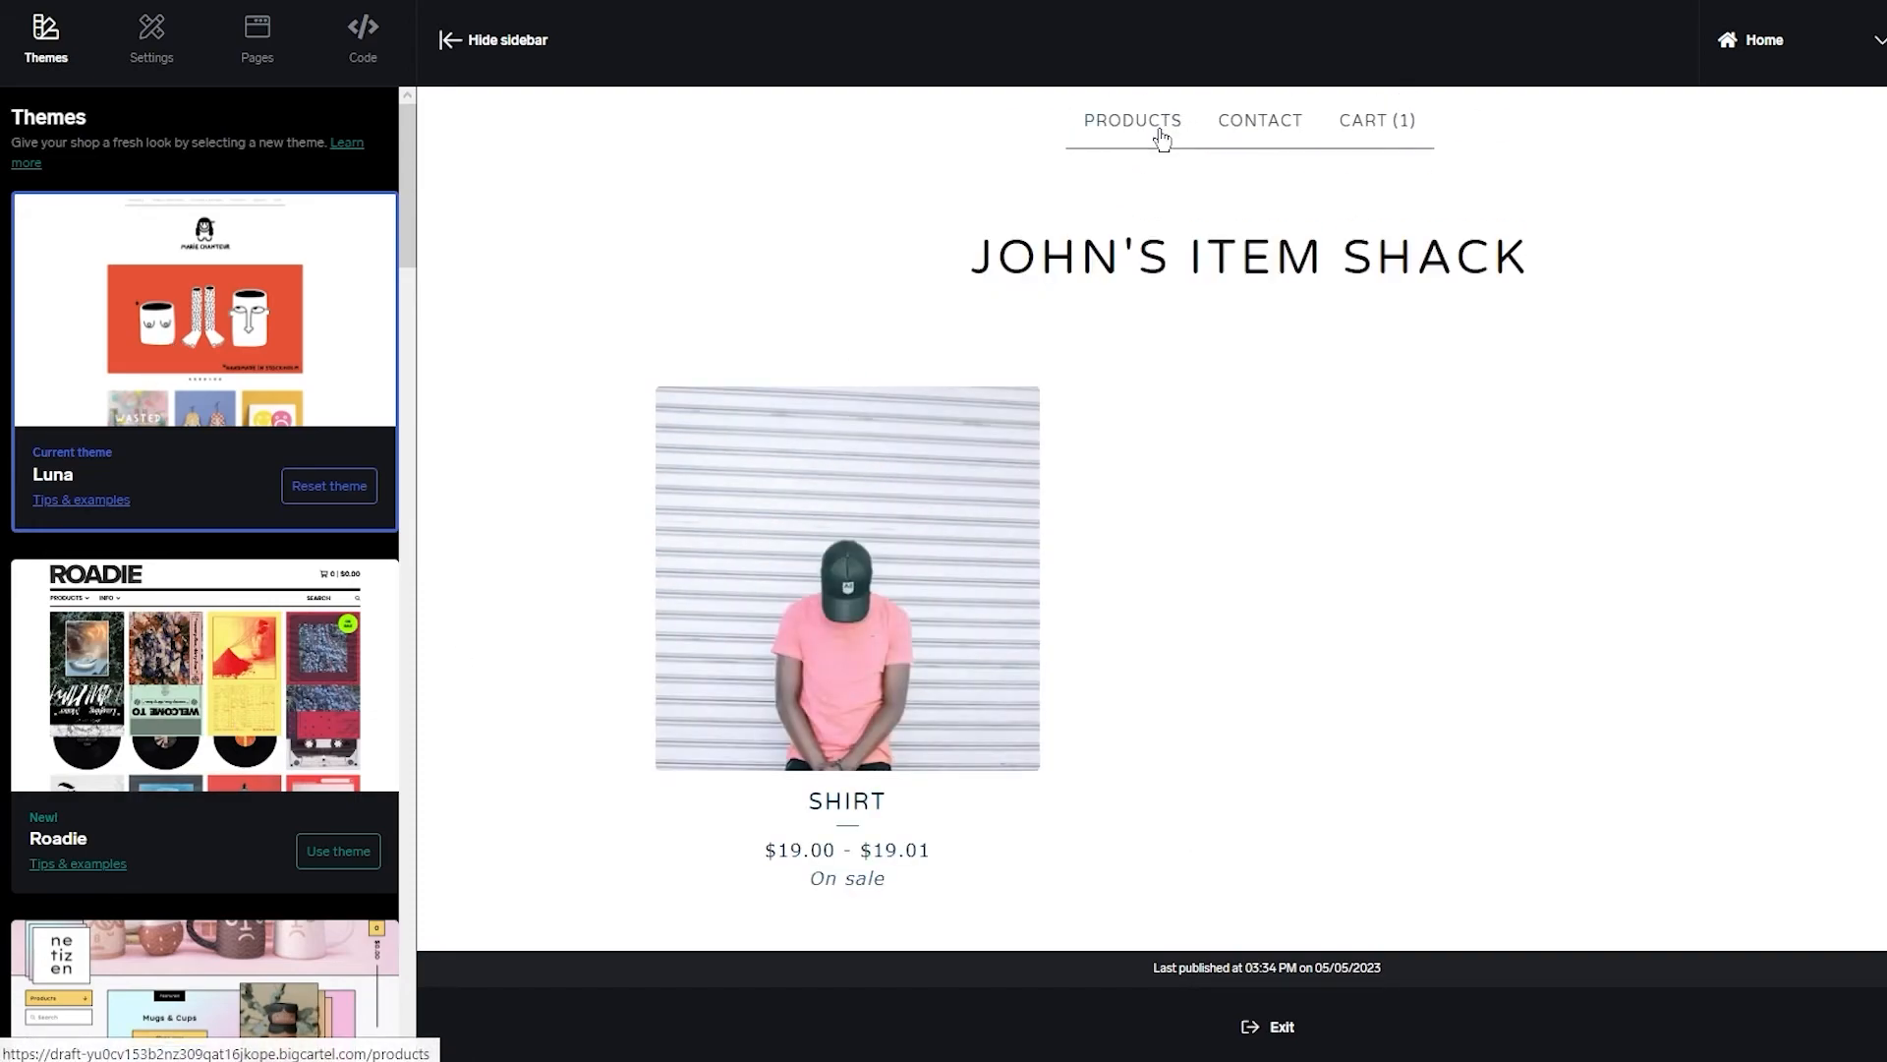
Preview the shop's Products page in the Luna theme and look it over down to the footer
click(1109, 115)
scroll(1278, 271, down, 4)
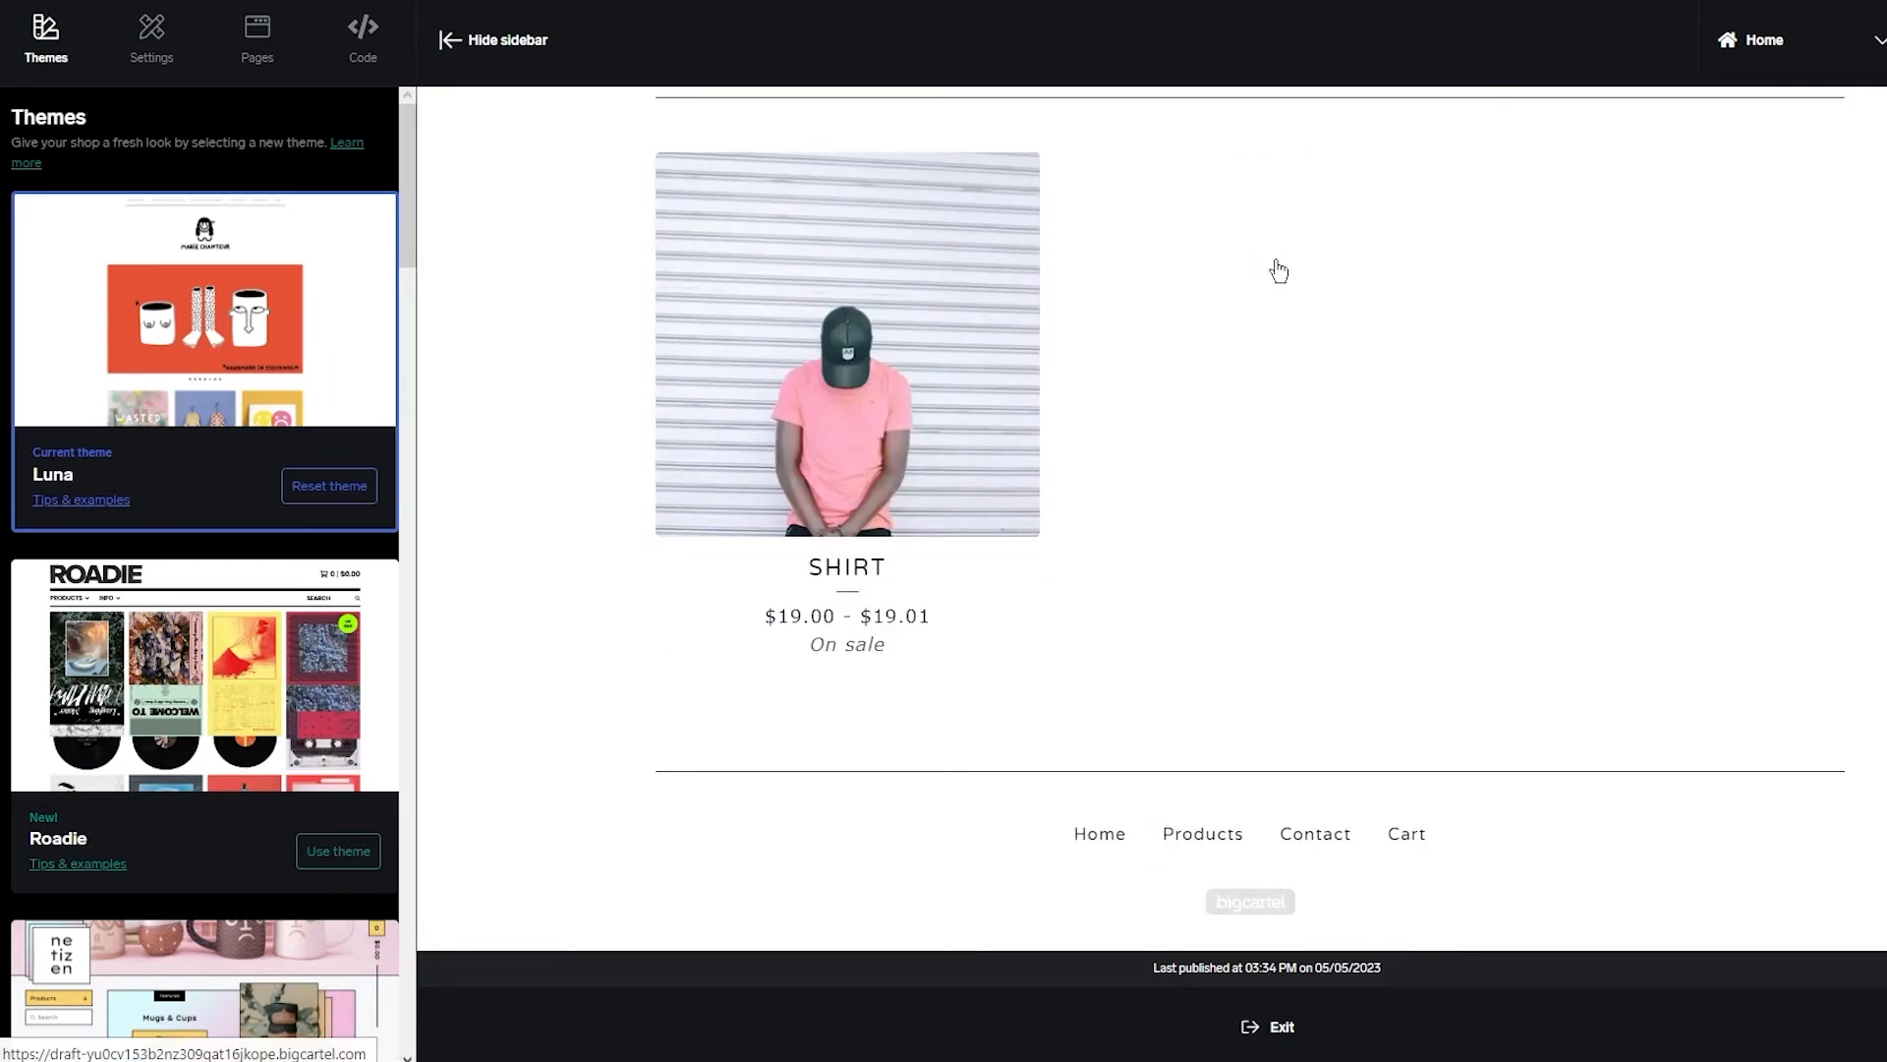
scroll(1277, 271, up, 4)
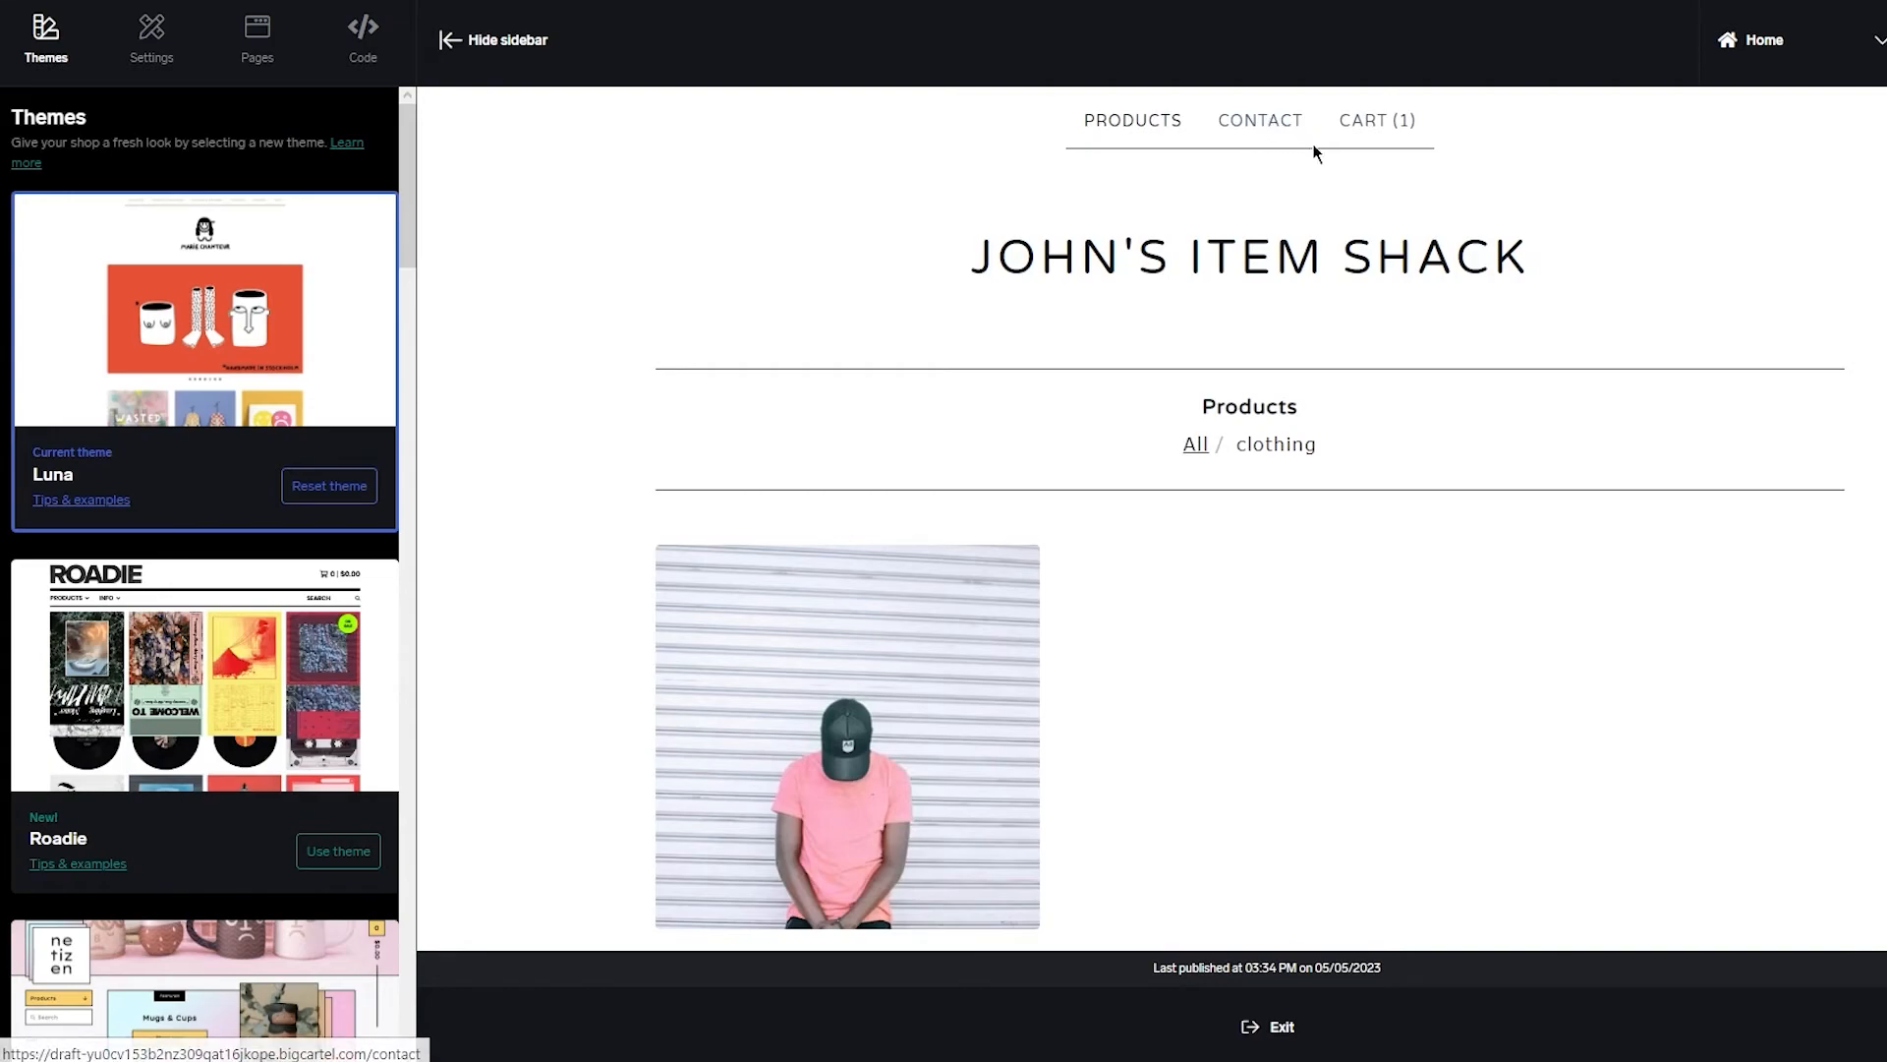
Browse the remaining themes and switch the shop from Luna to the Roadie theme, accepting the loss of customizations
scroll(248, 702, down, 2)
scroll(245, 694, down, 1)
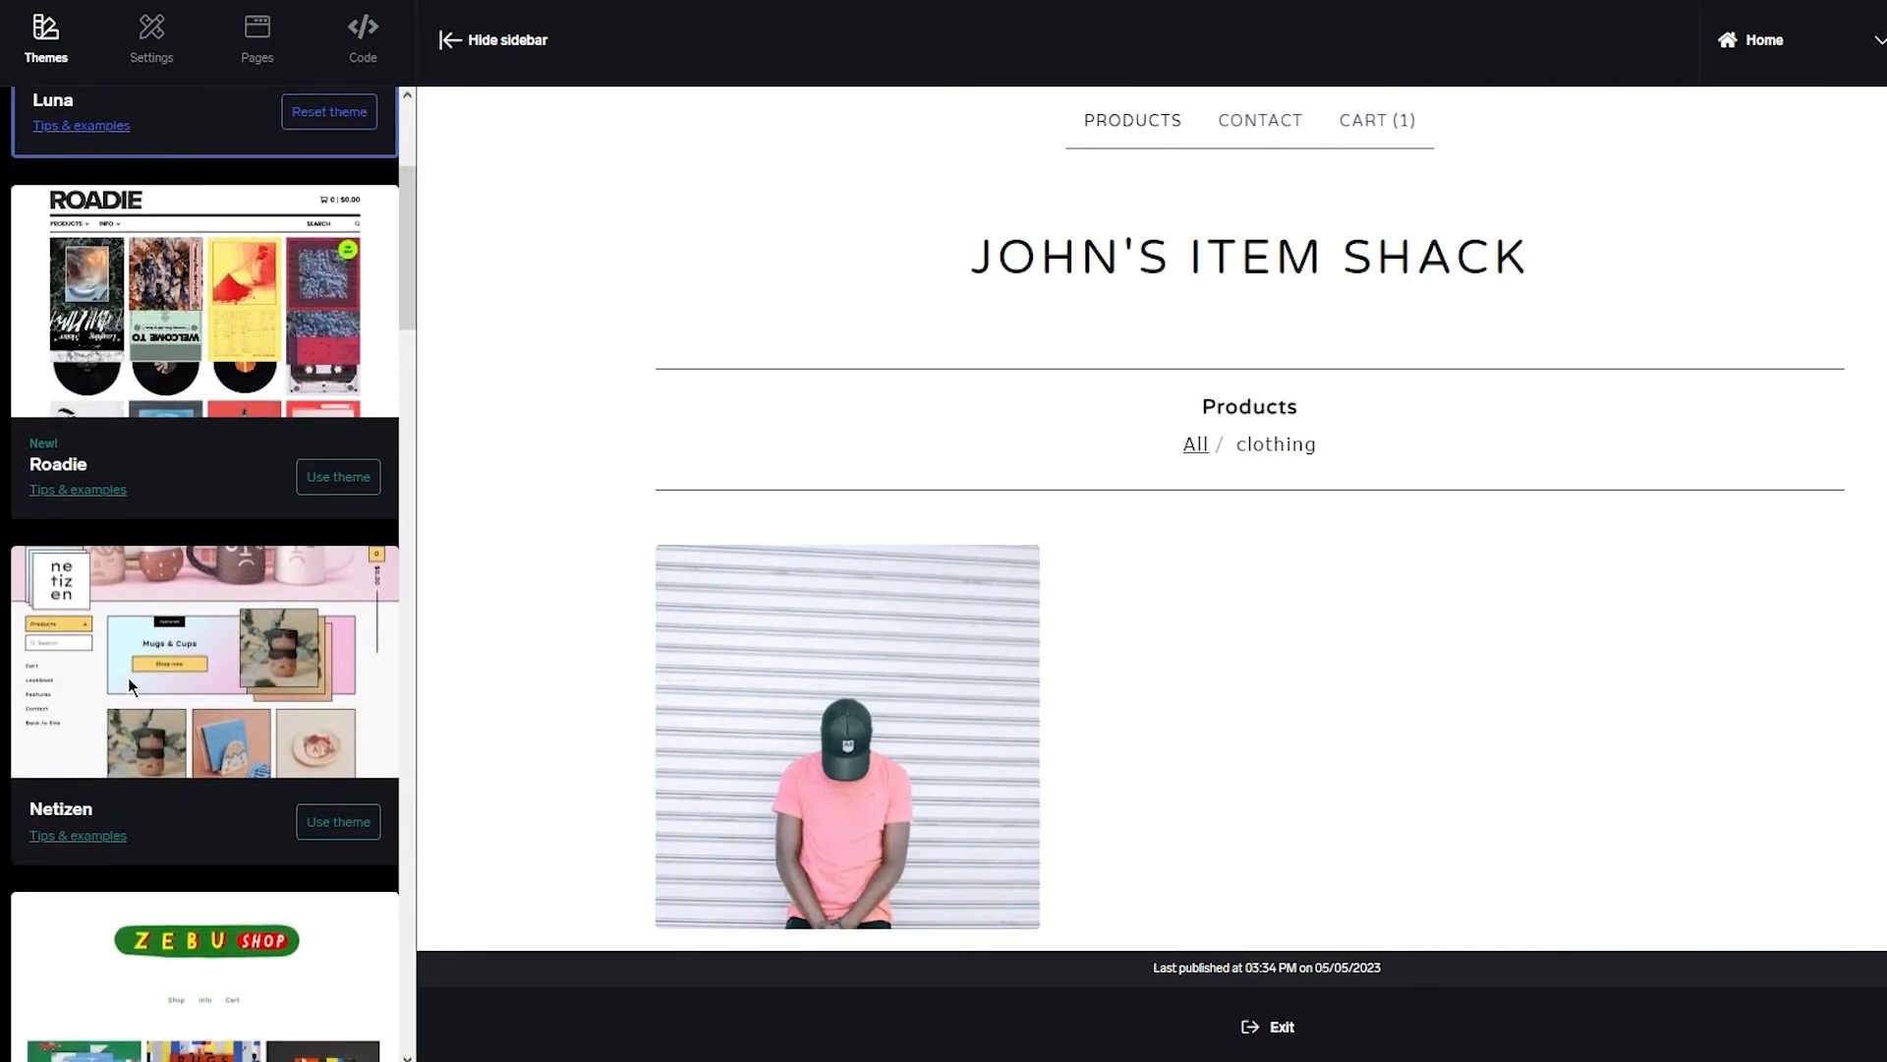
scroll(128, 676, down, 1)
scroll(157, 430, down, 8)
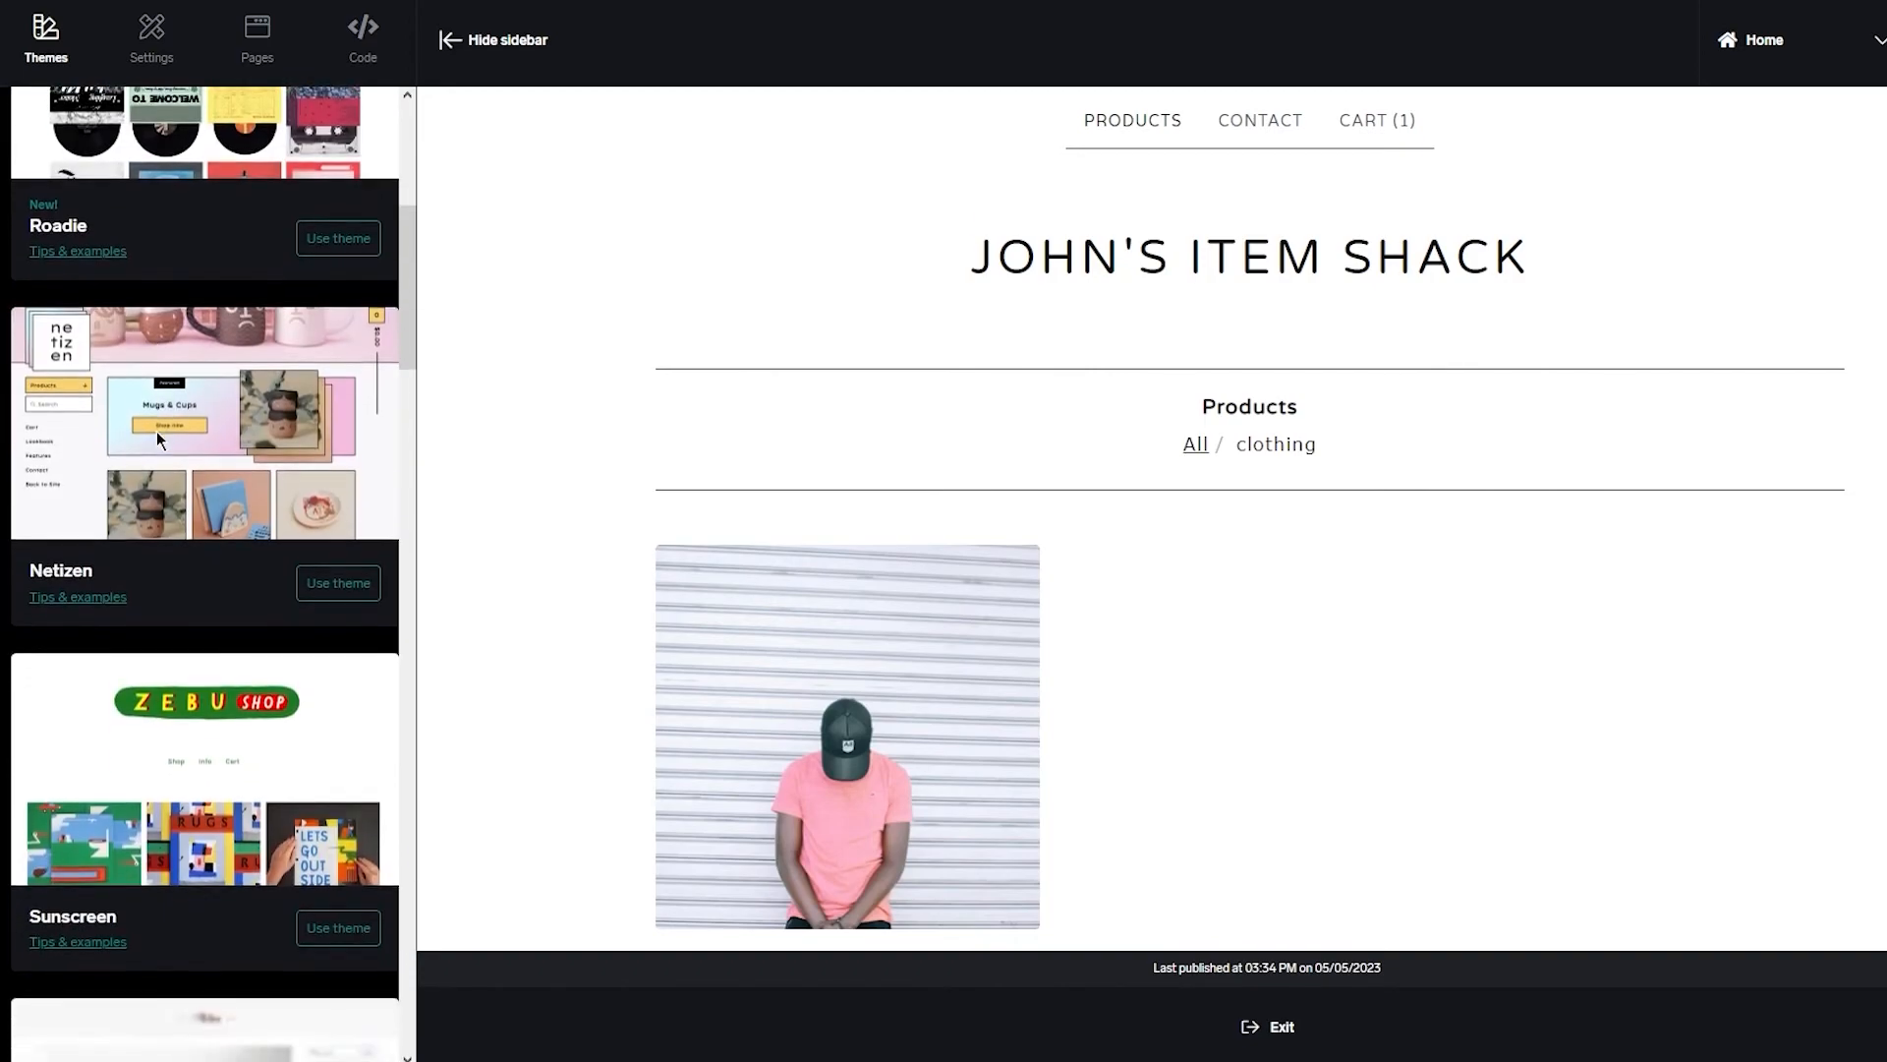
scroll(156, 430, down, 6)
scroll(156, 430, up, 11)
scroll(157, 430, up, 5)
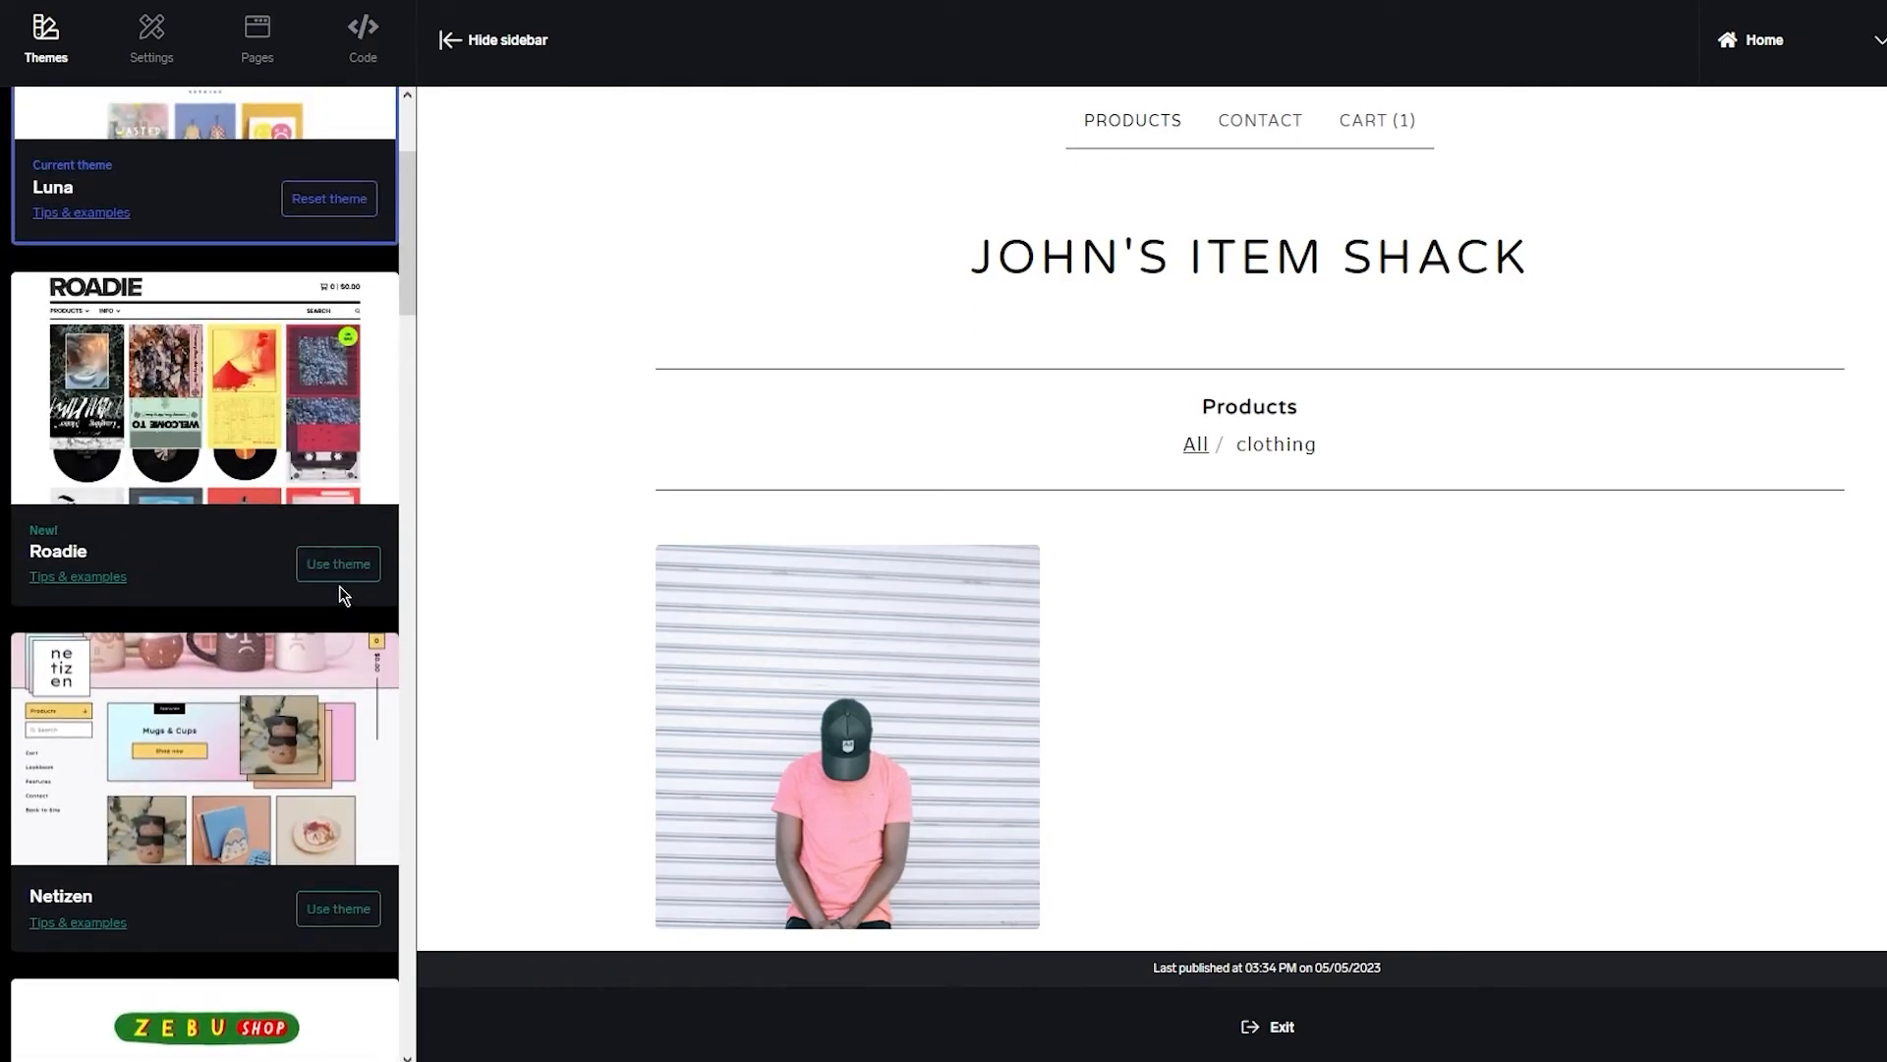
click(338, 576)
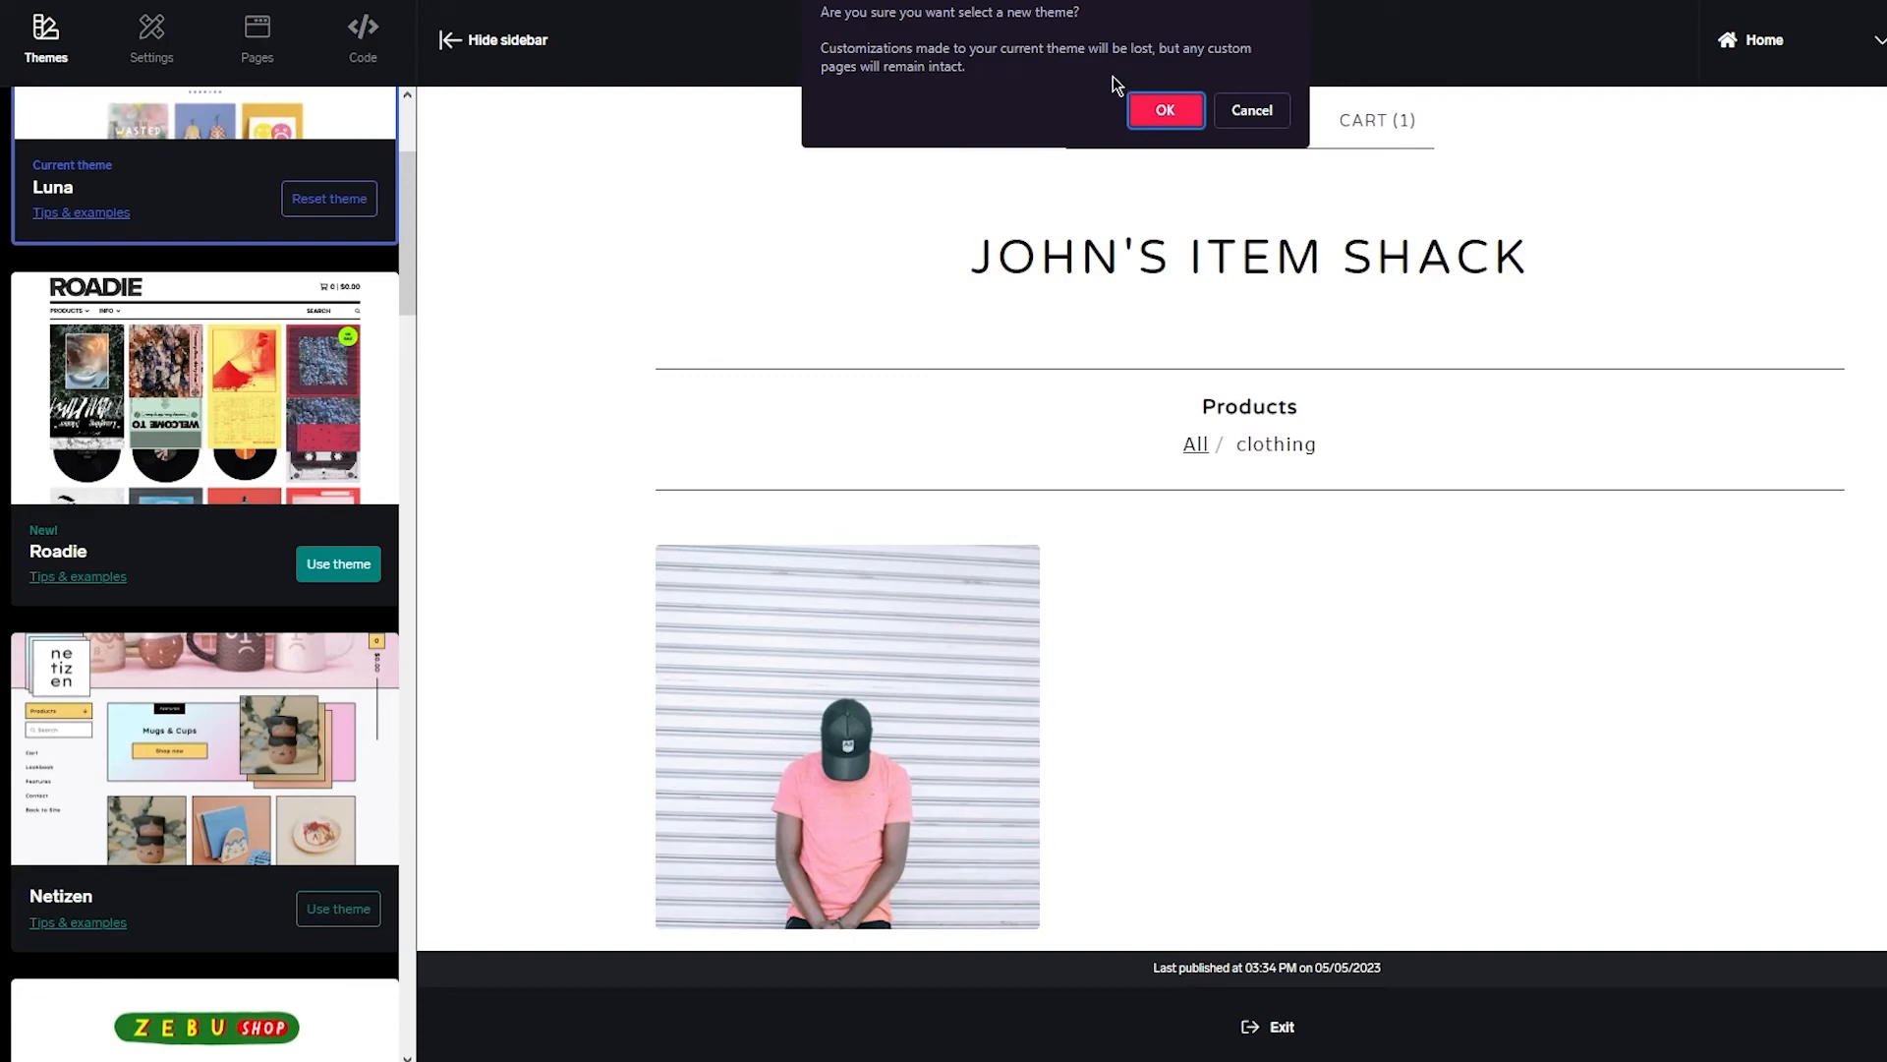
click(1166, 112)
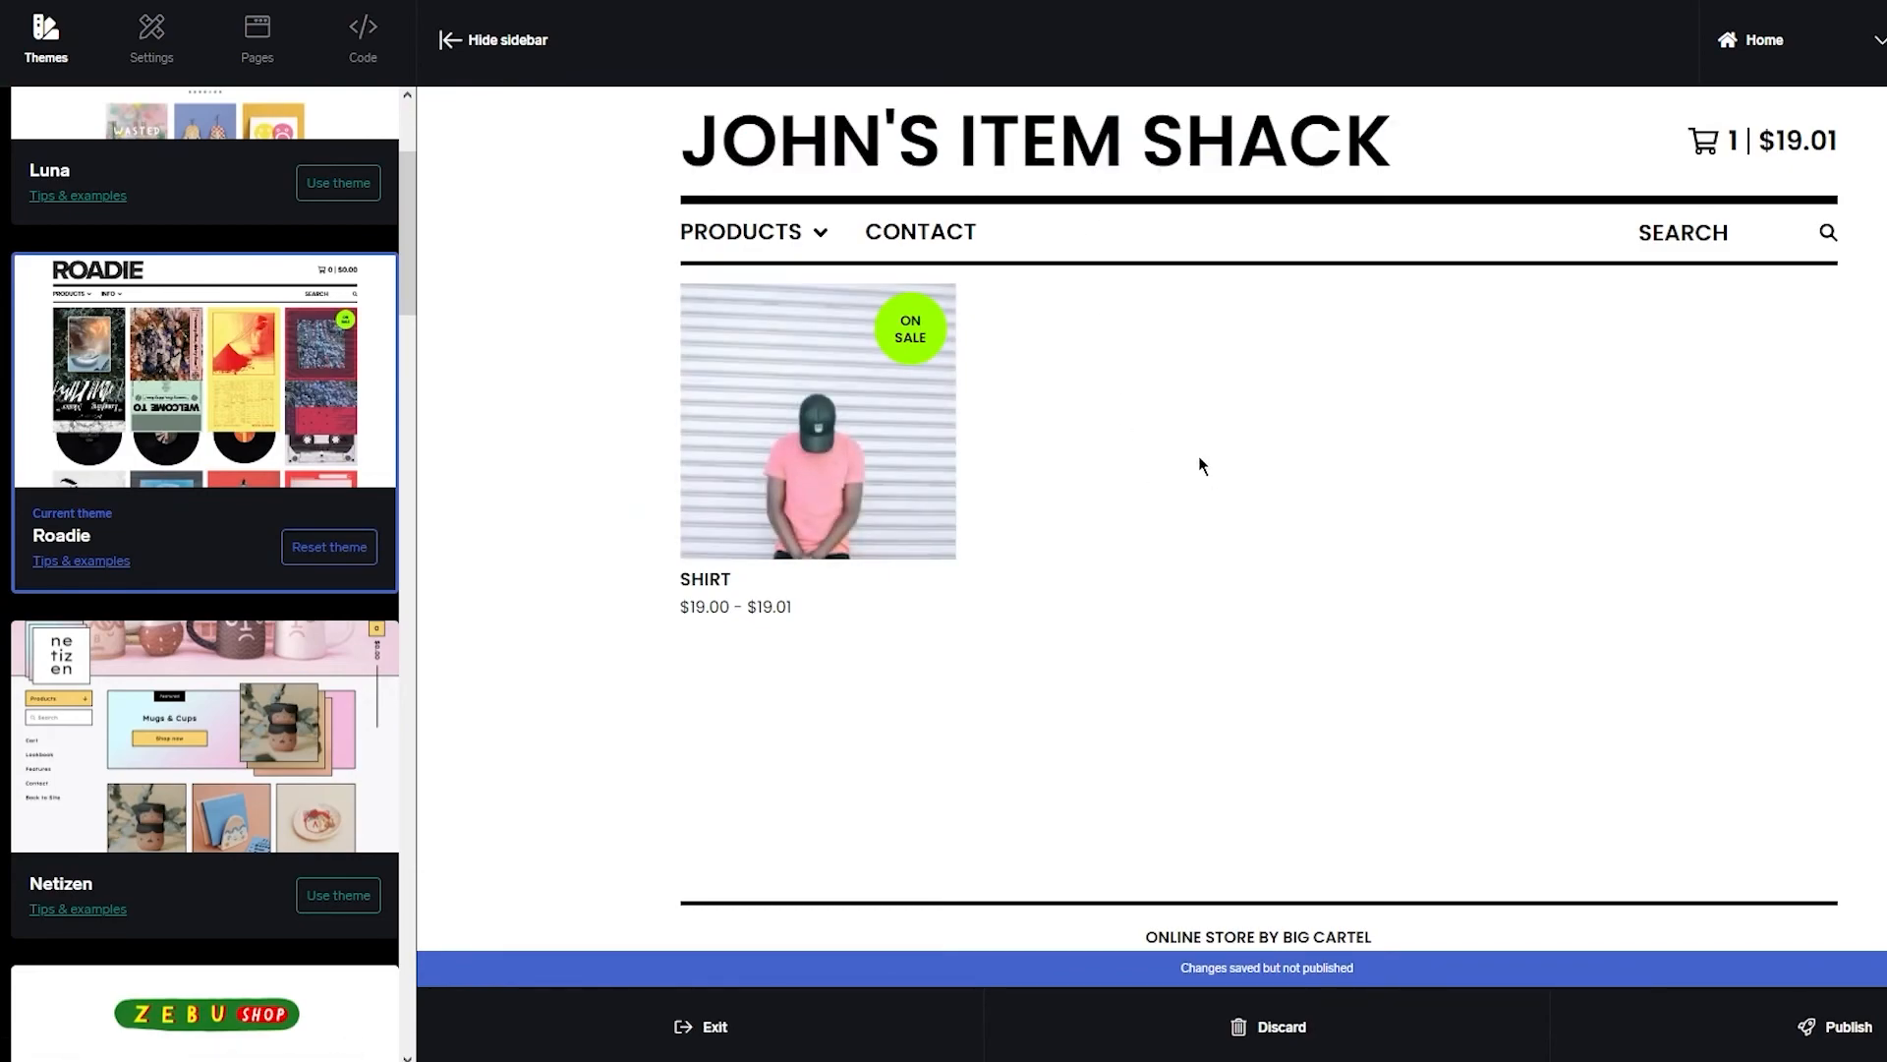
double_click(1046, 462)
click(943, 467)
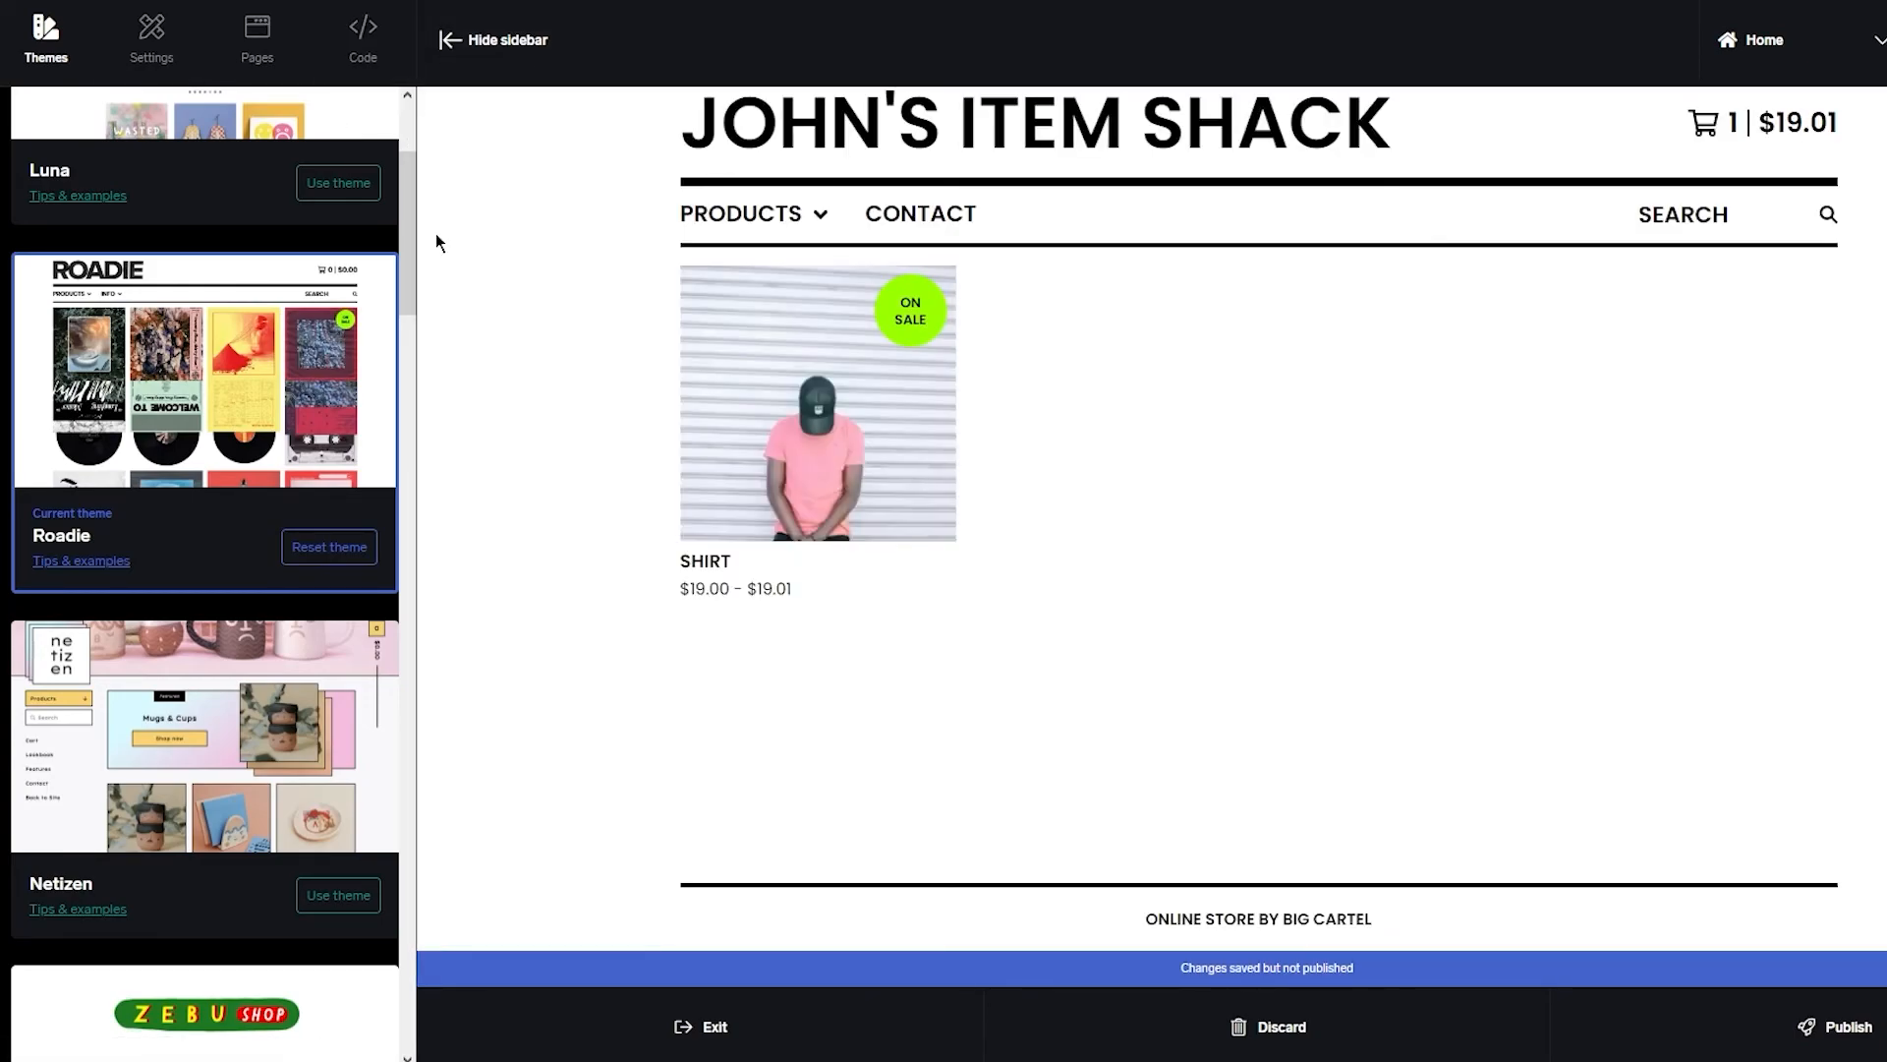
click(1751, 44)
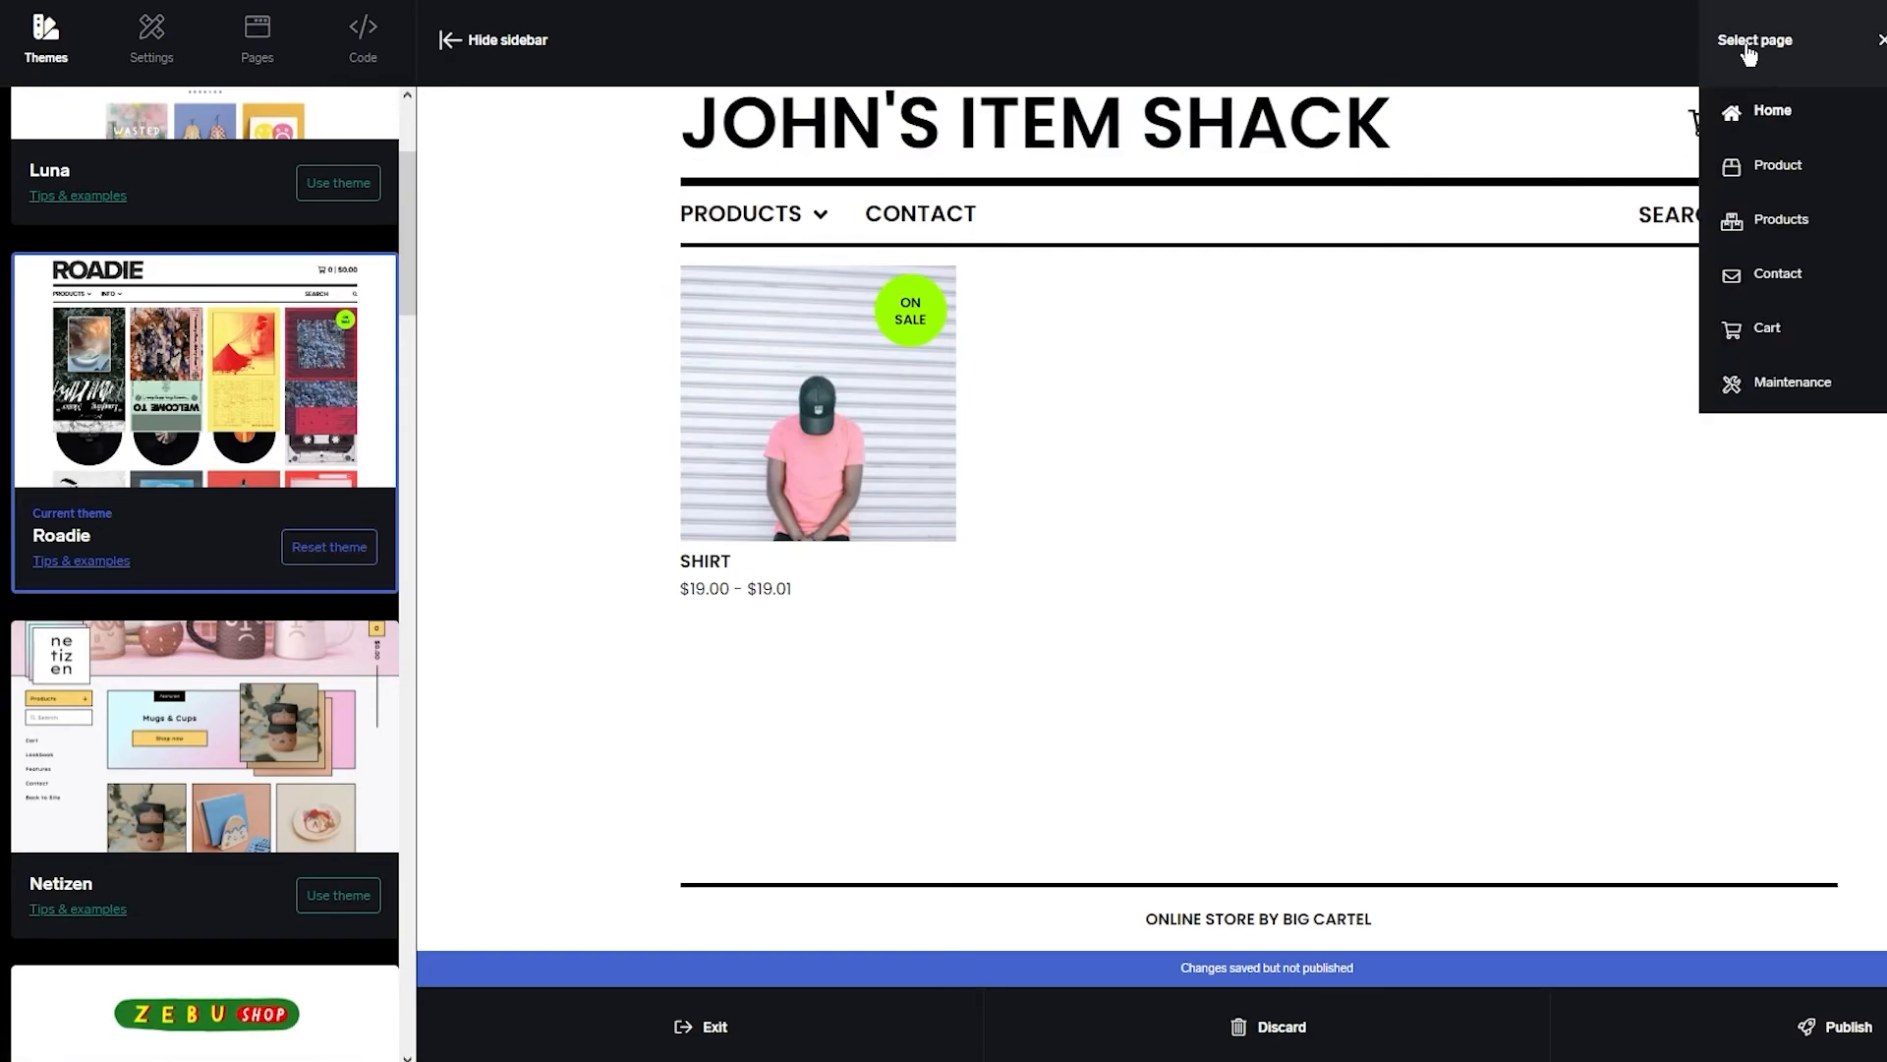
click(1750, 44)
Examine the Roadie theme's settings, from the logo, background and promo images through colors, font and layout options to the social media links
click(148, 49)
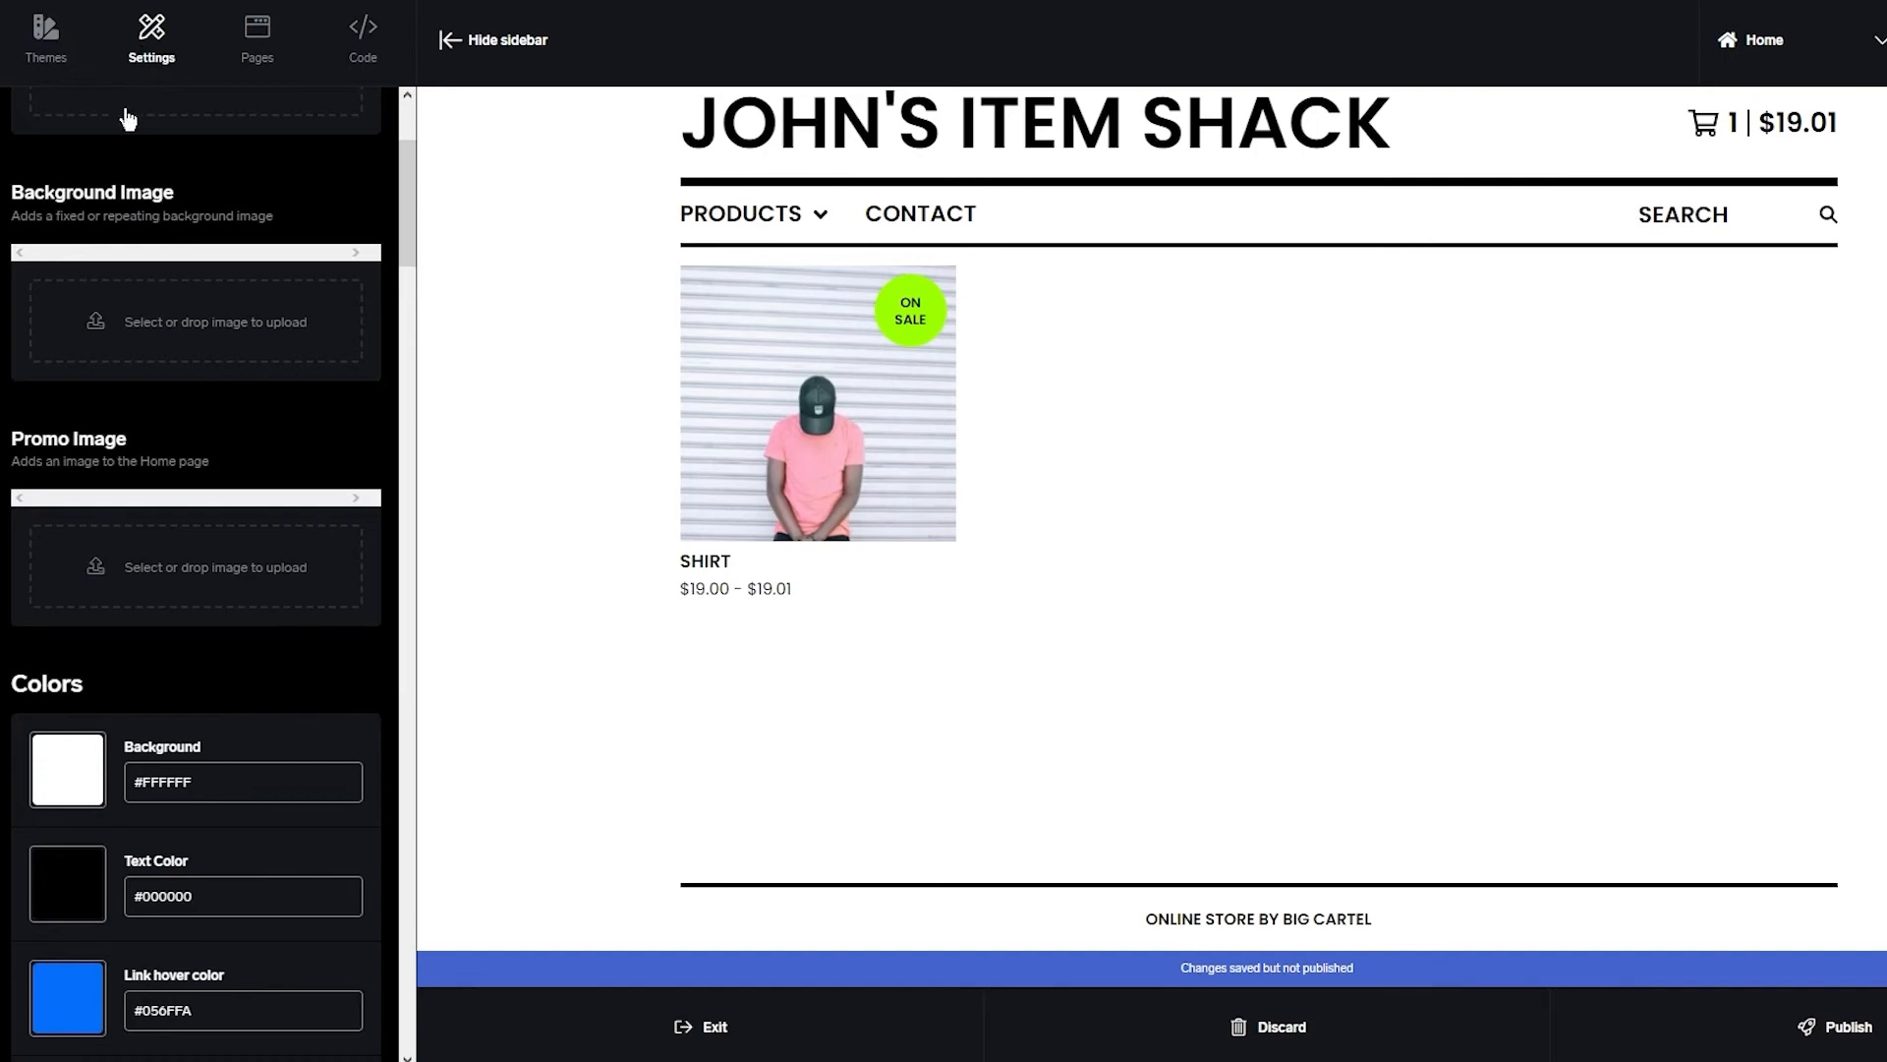
scroll(138, 201, up, 3)
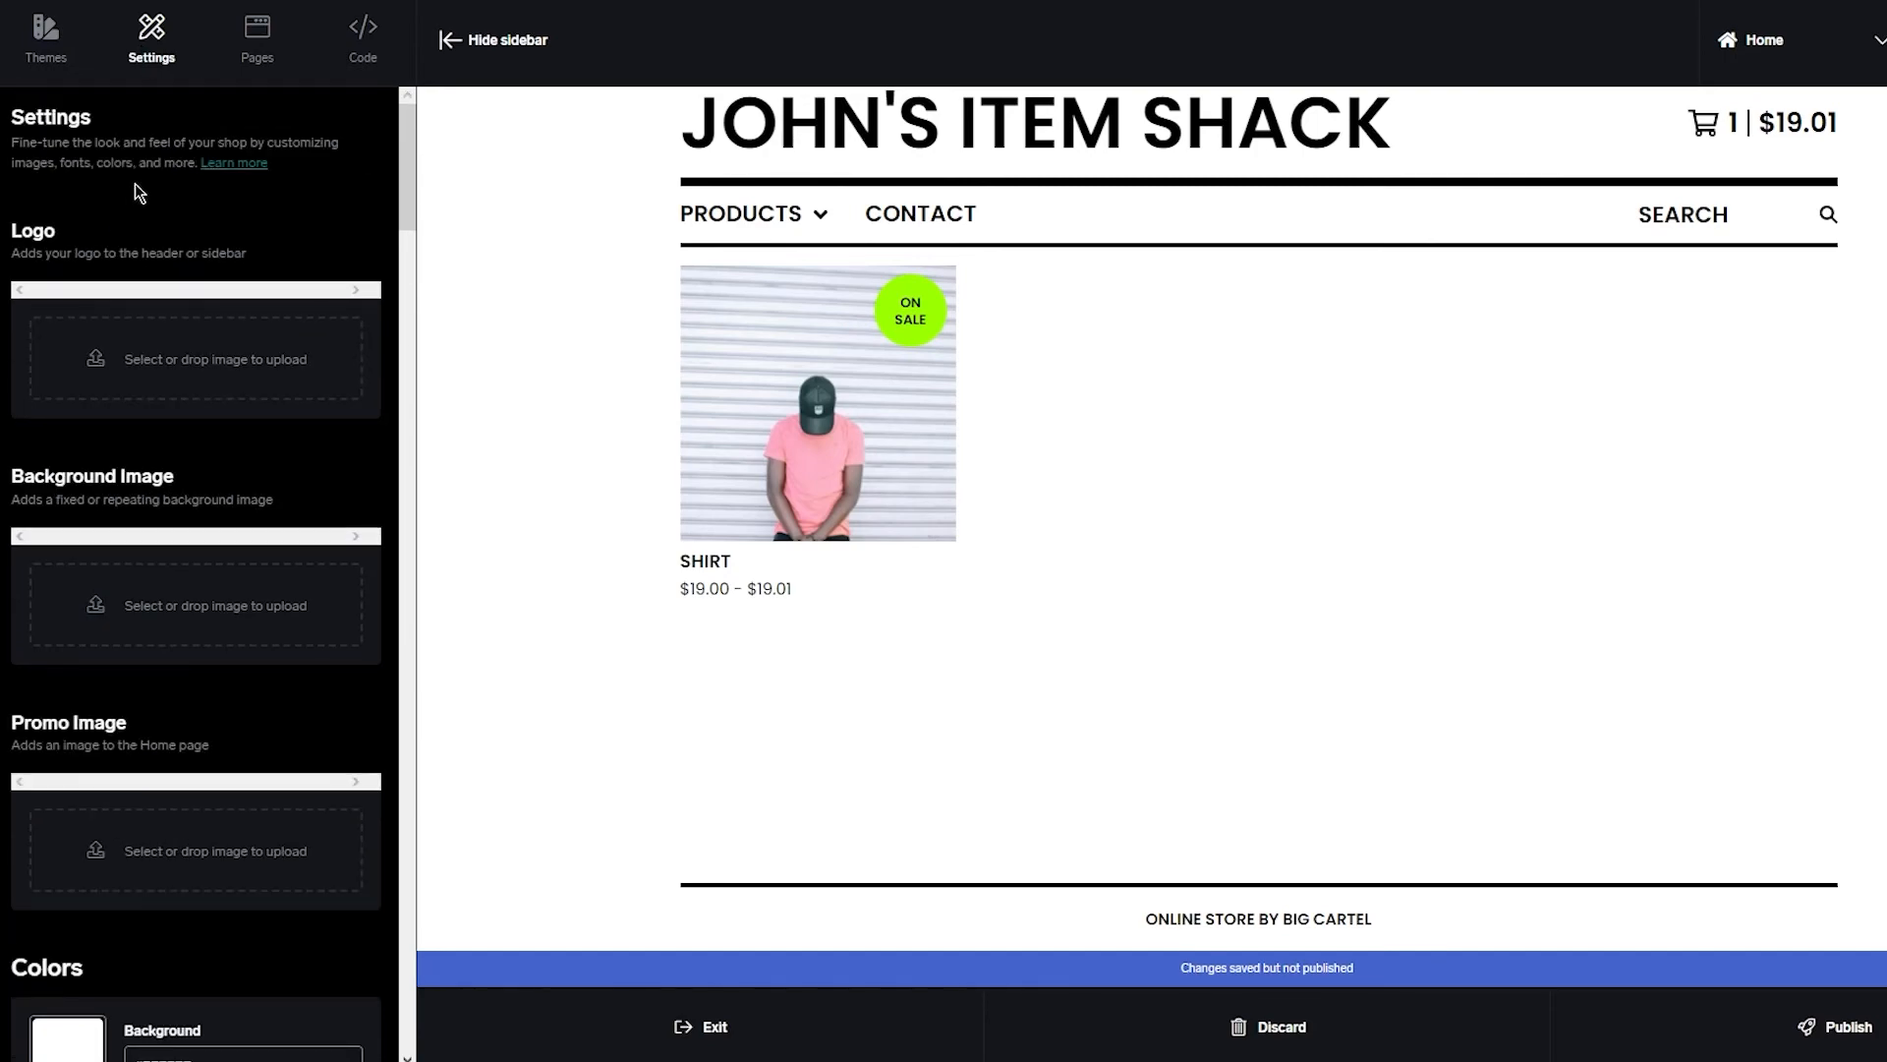
scroll(136, 187, down, 1)
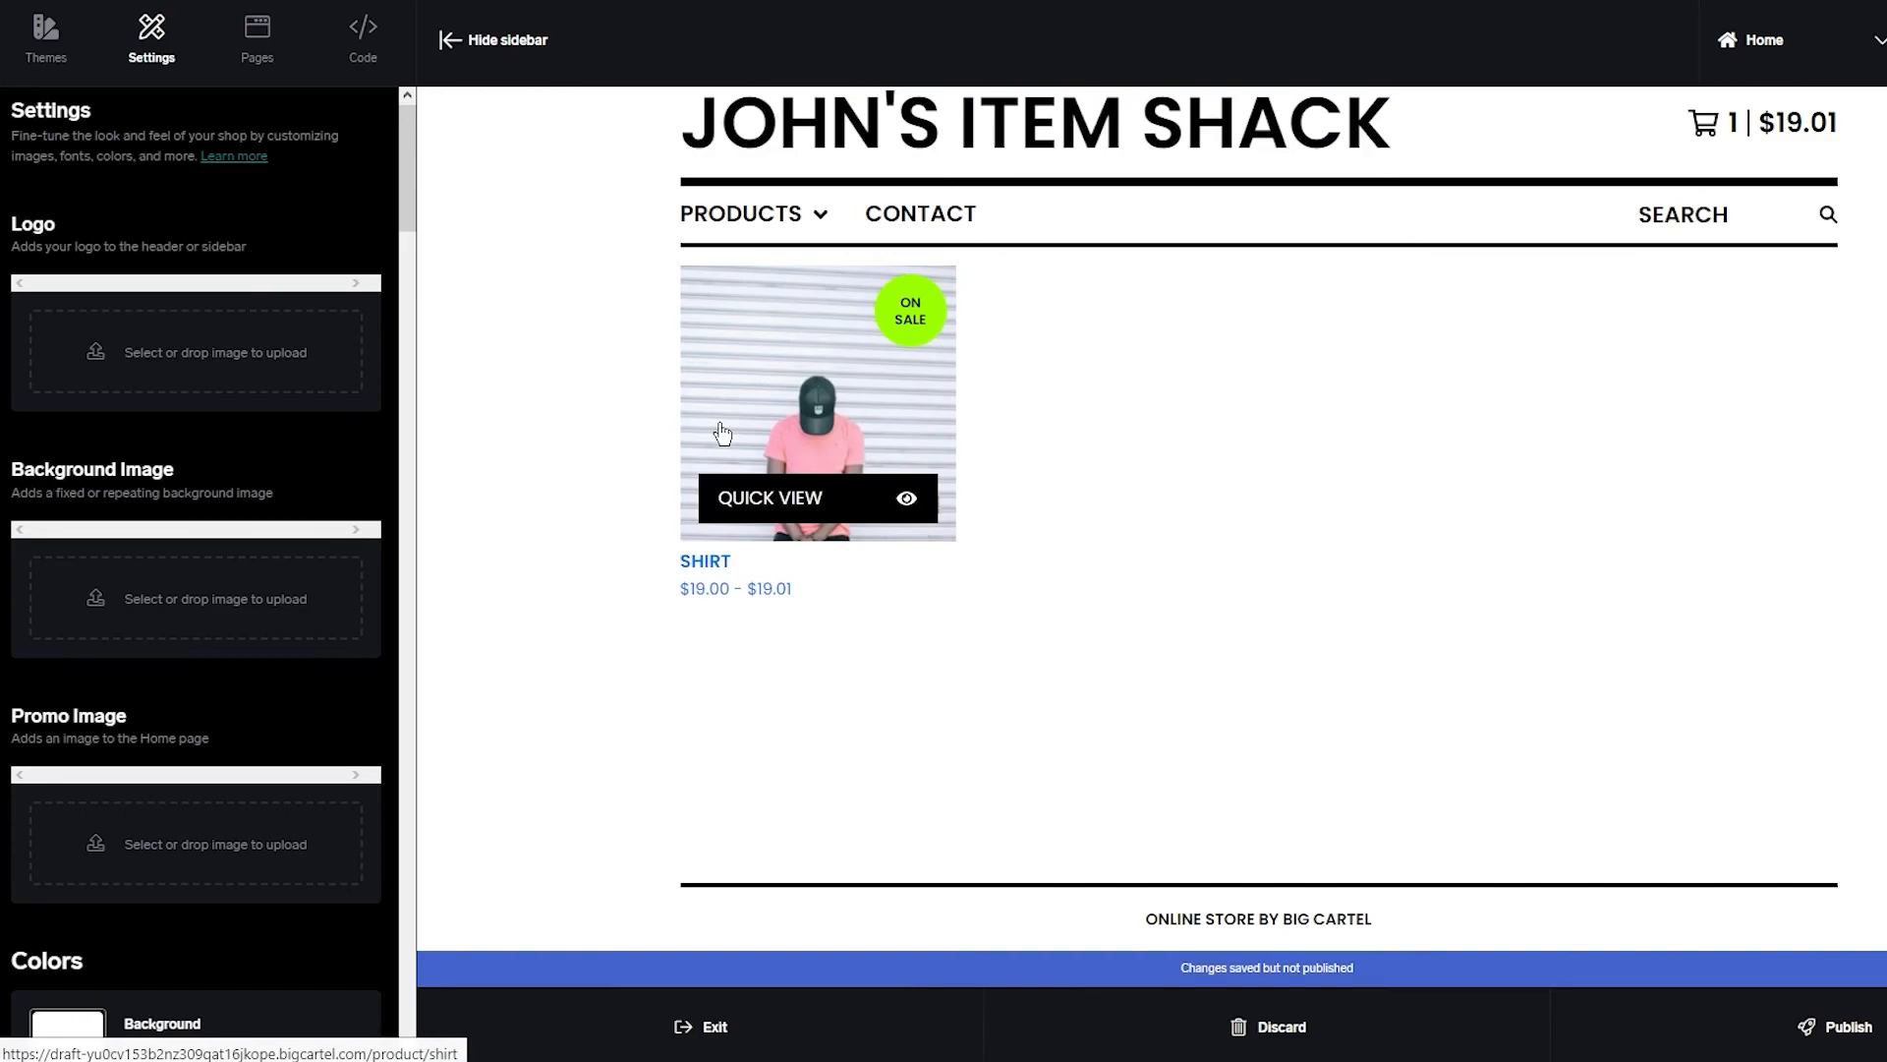
scroll(157, 538, down, 2)
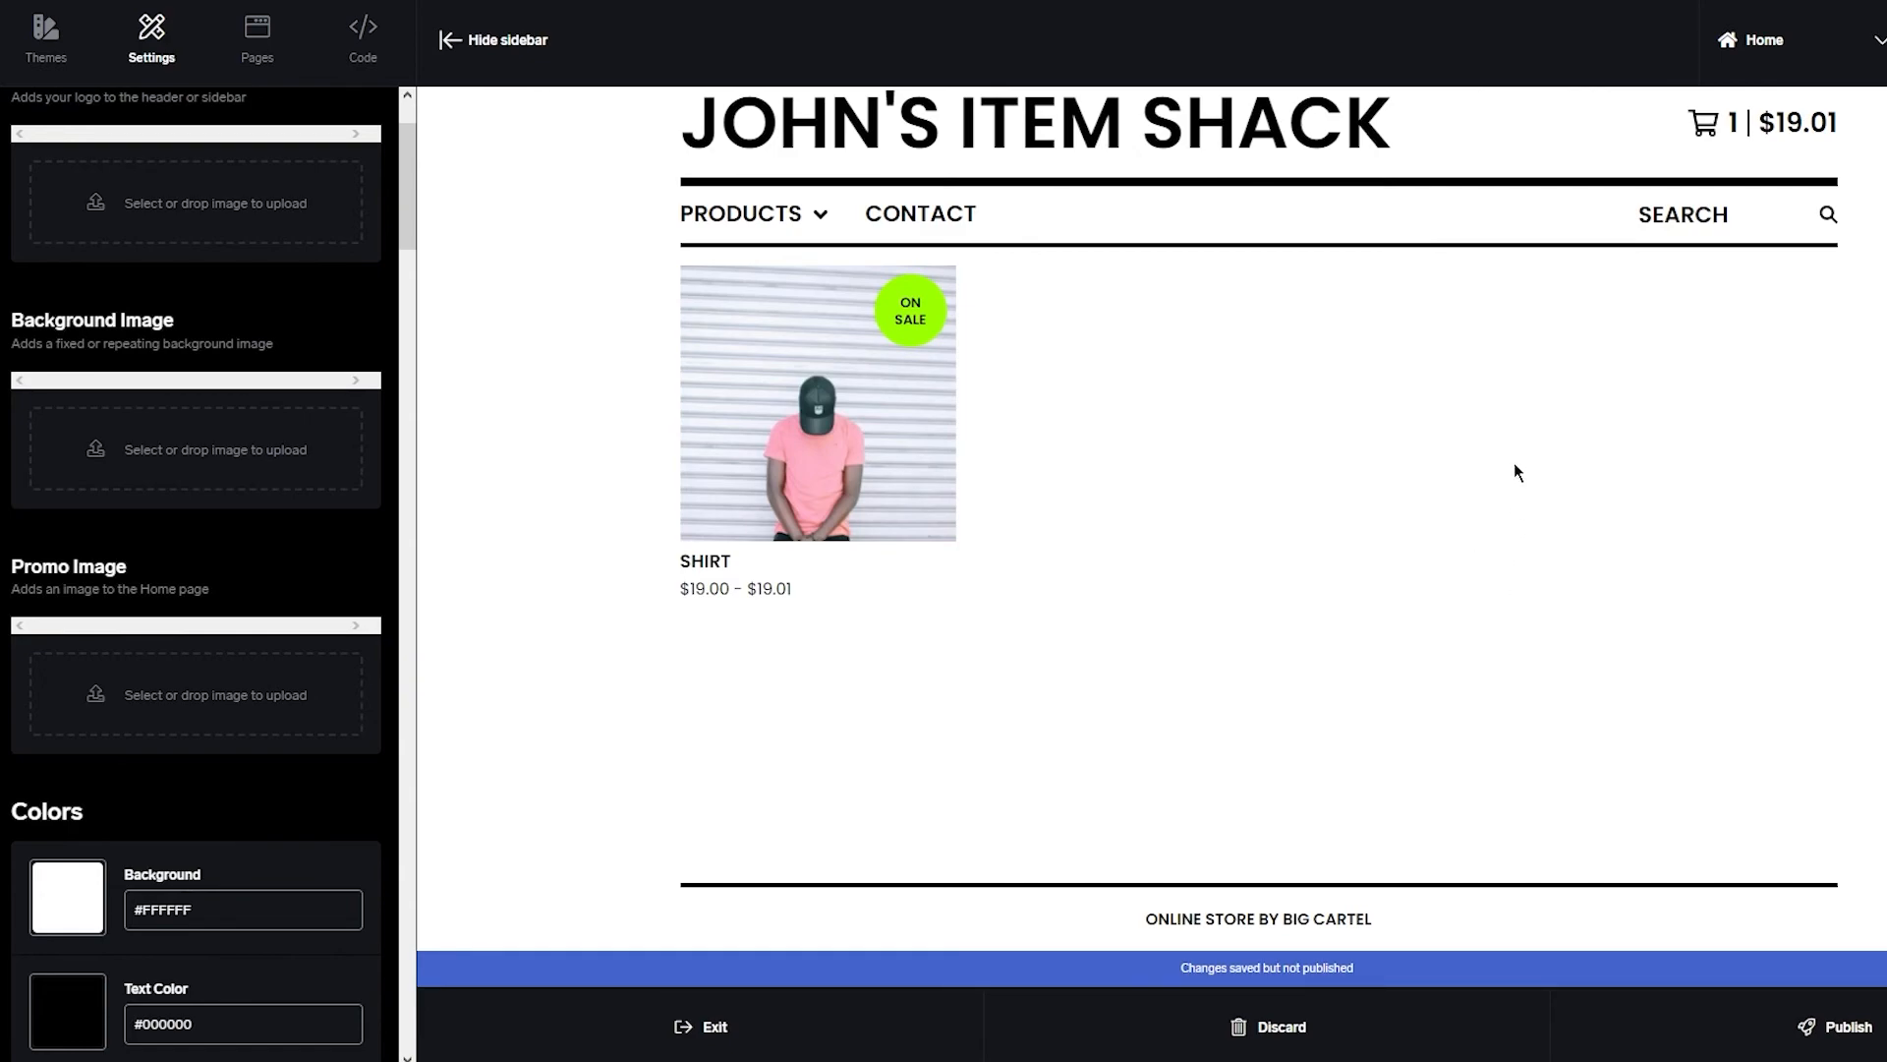
scroll(323, 547, down, 3)
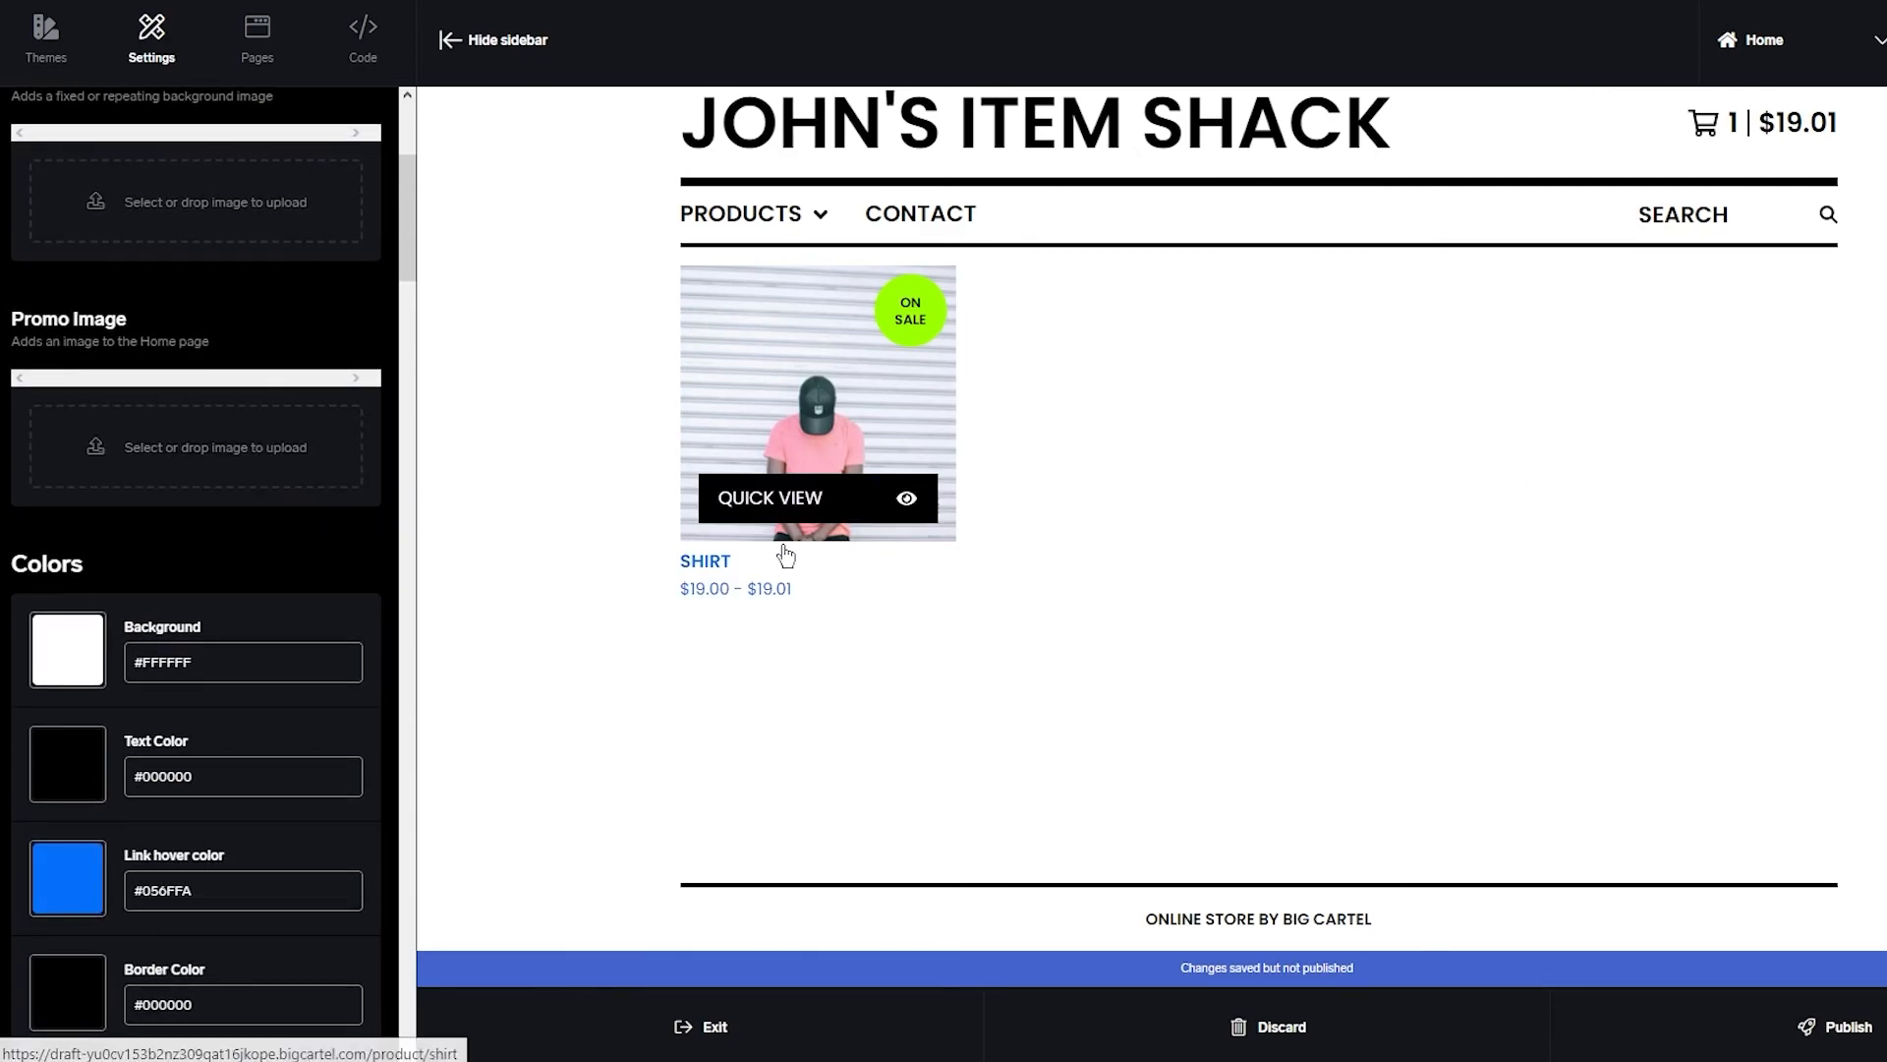
scroll(348, 632, down, 5)
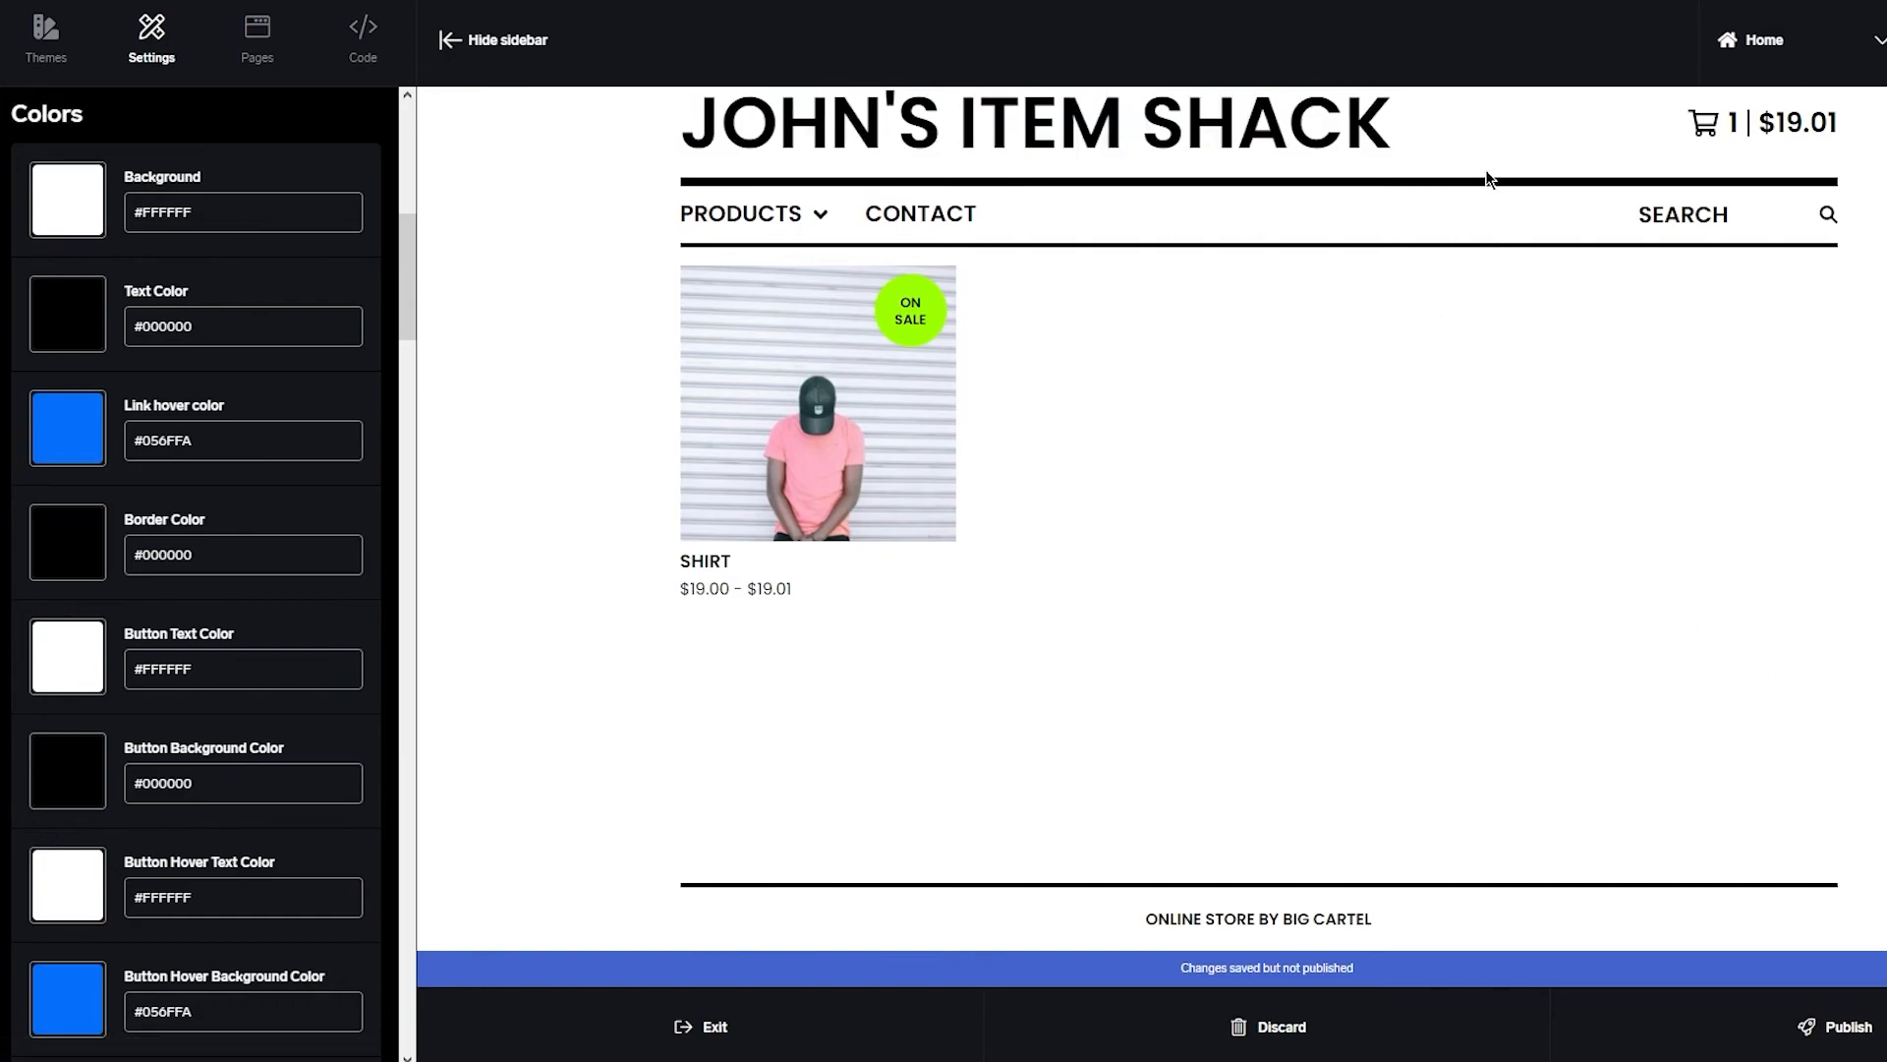
scroll(280, 350, down, 12)
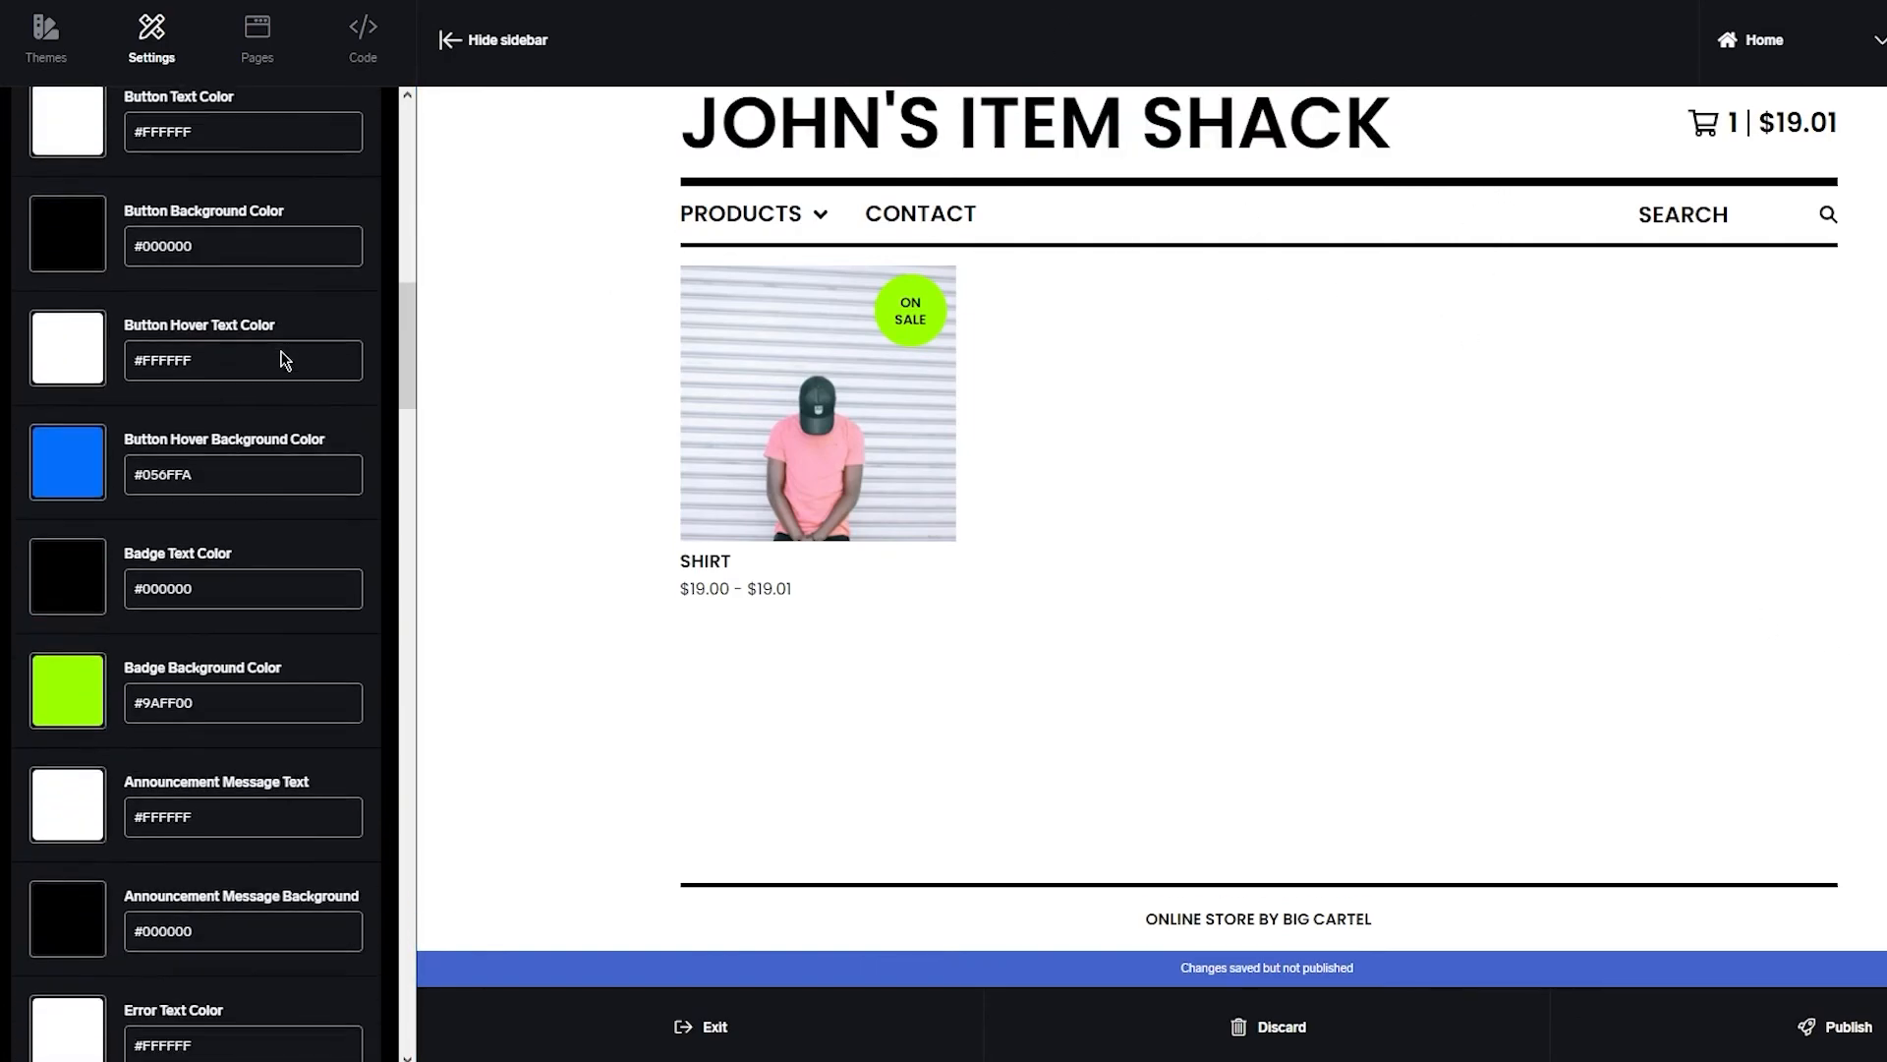
scroll(282, 354, down, 3)
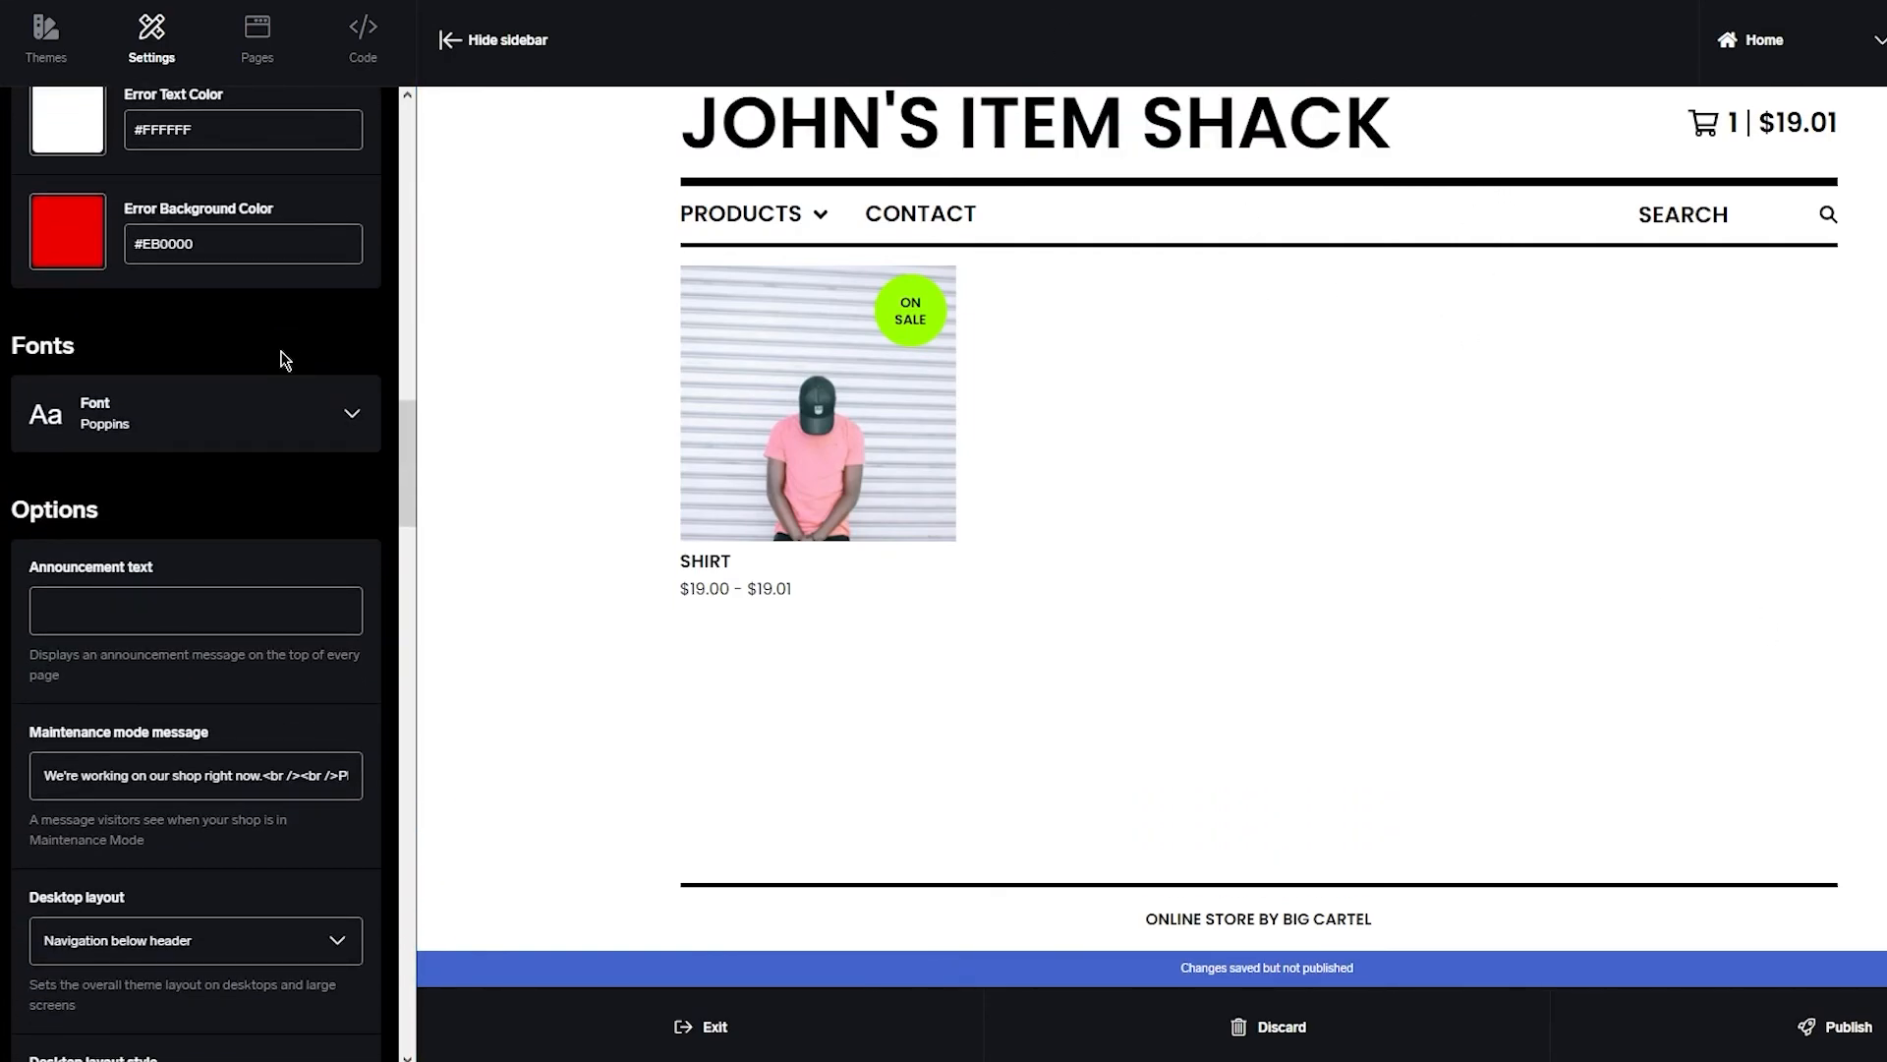
scroll(299, 421, down, 3)
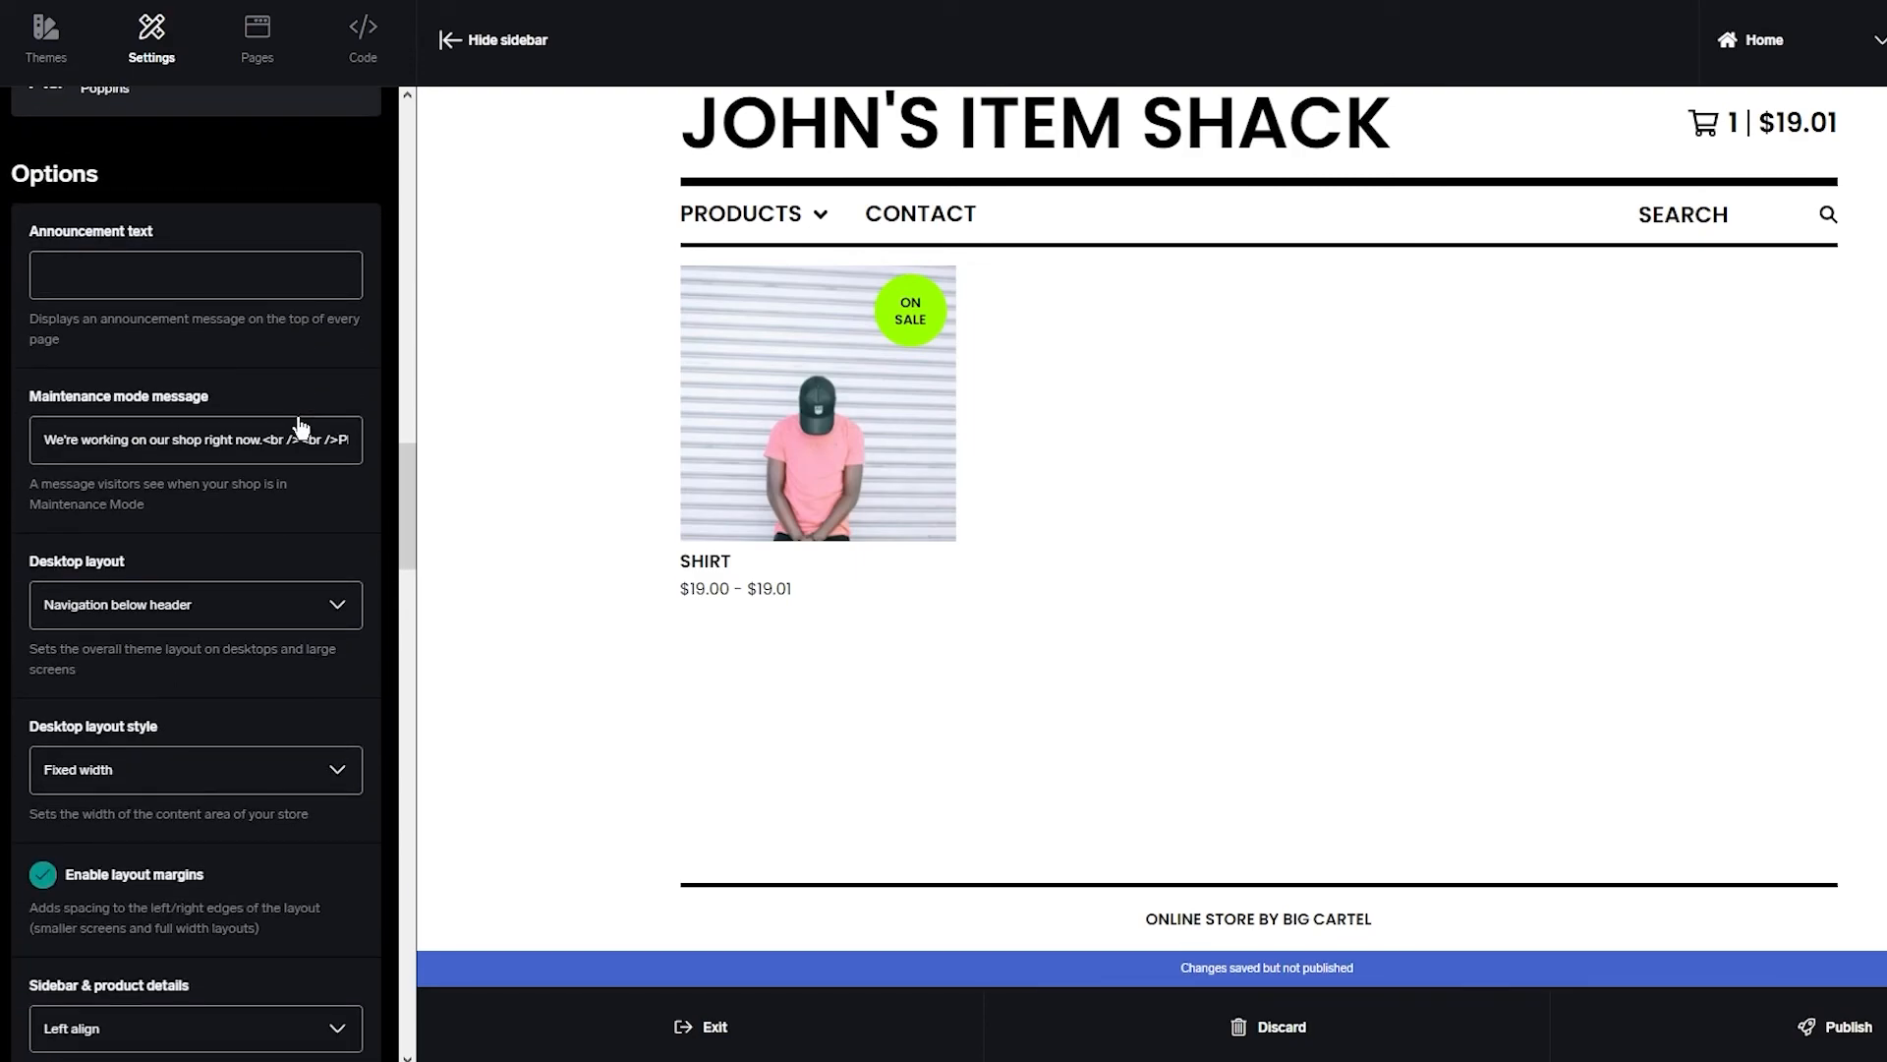
scroll(299, 423, down, 1)
scroll(297, 417, down, 12)
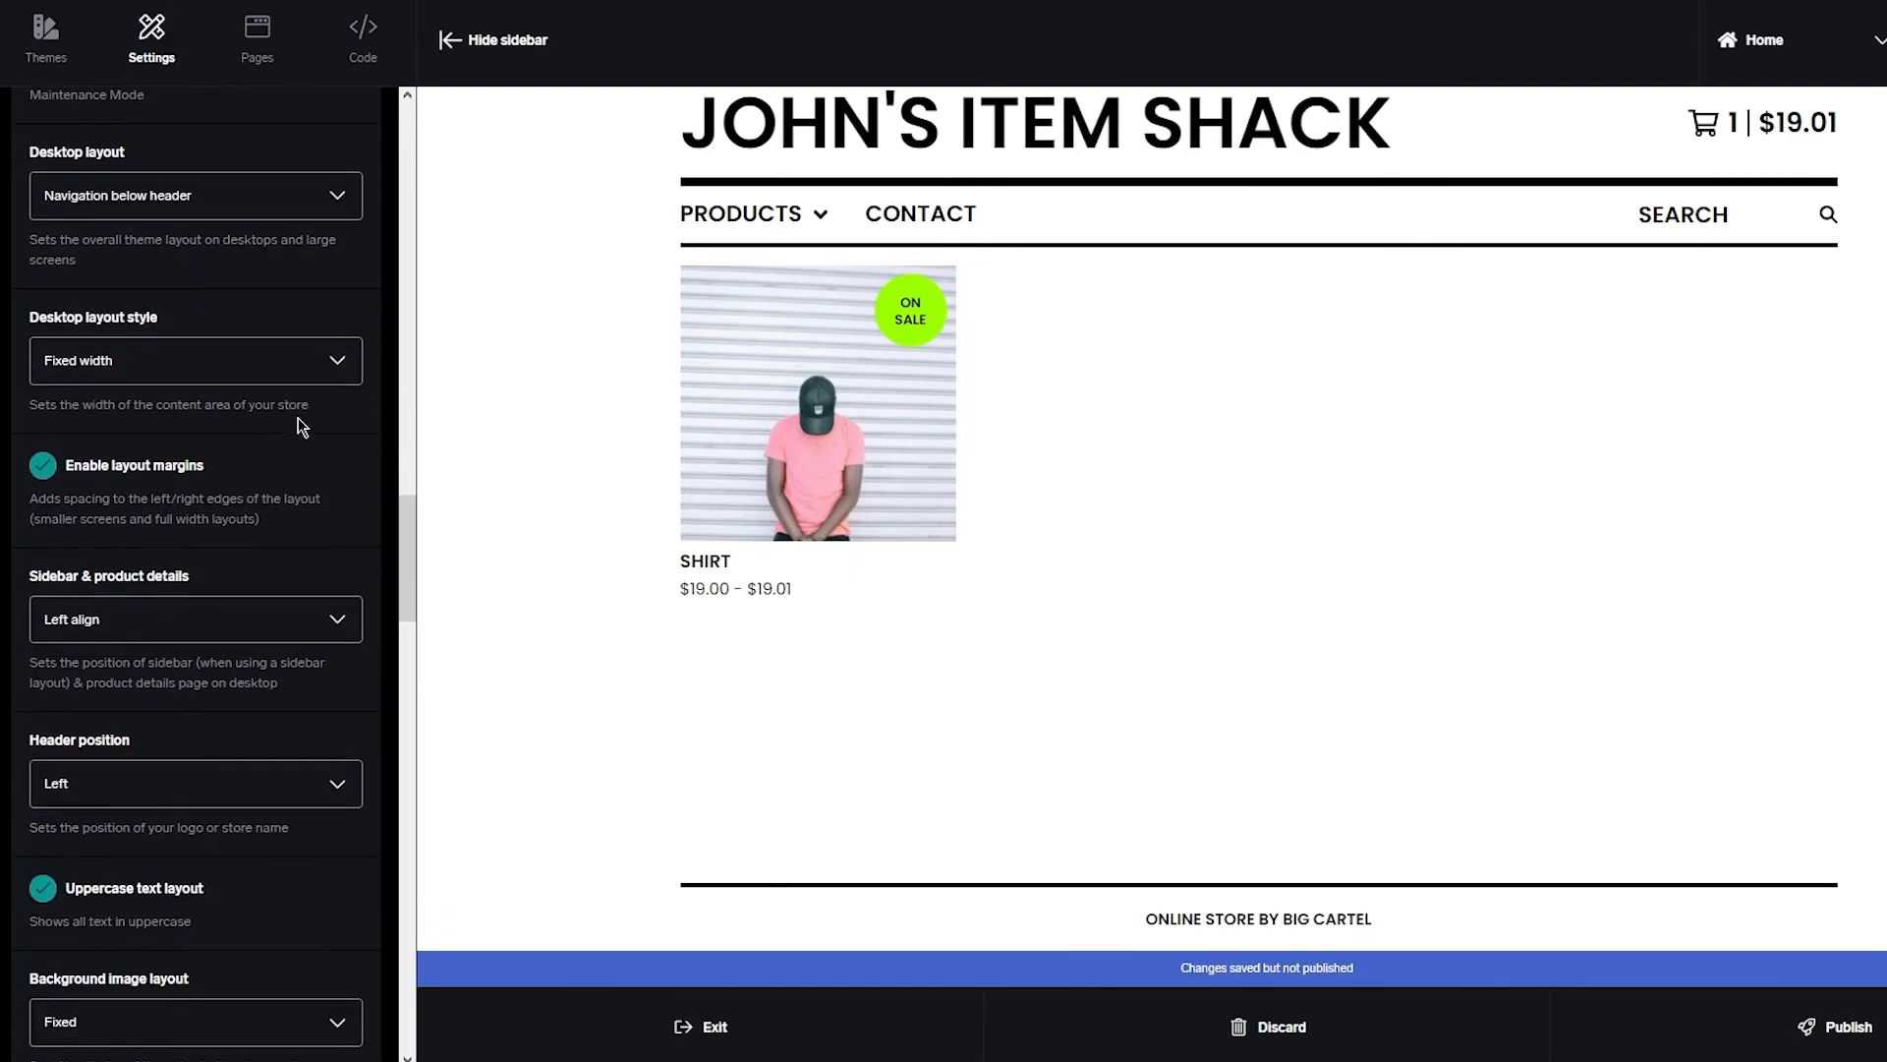
scroll(301, 426, down, 10)
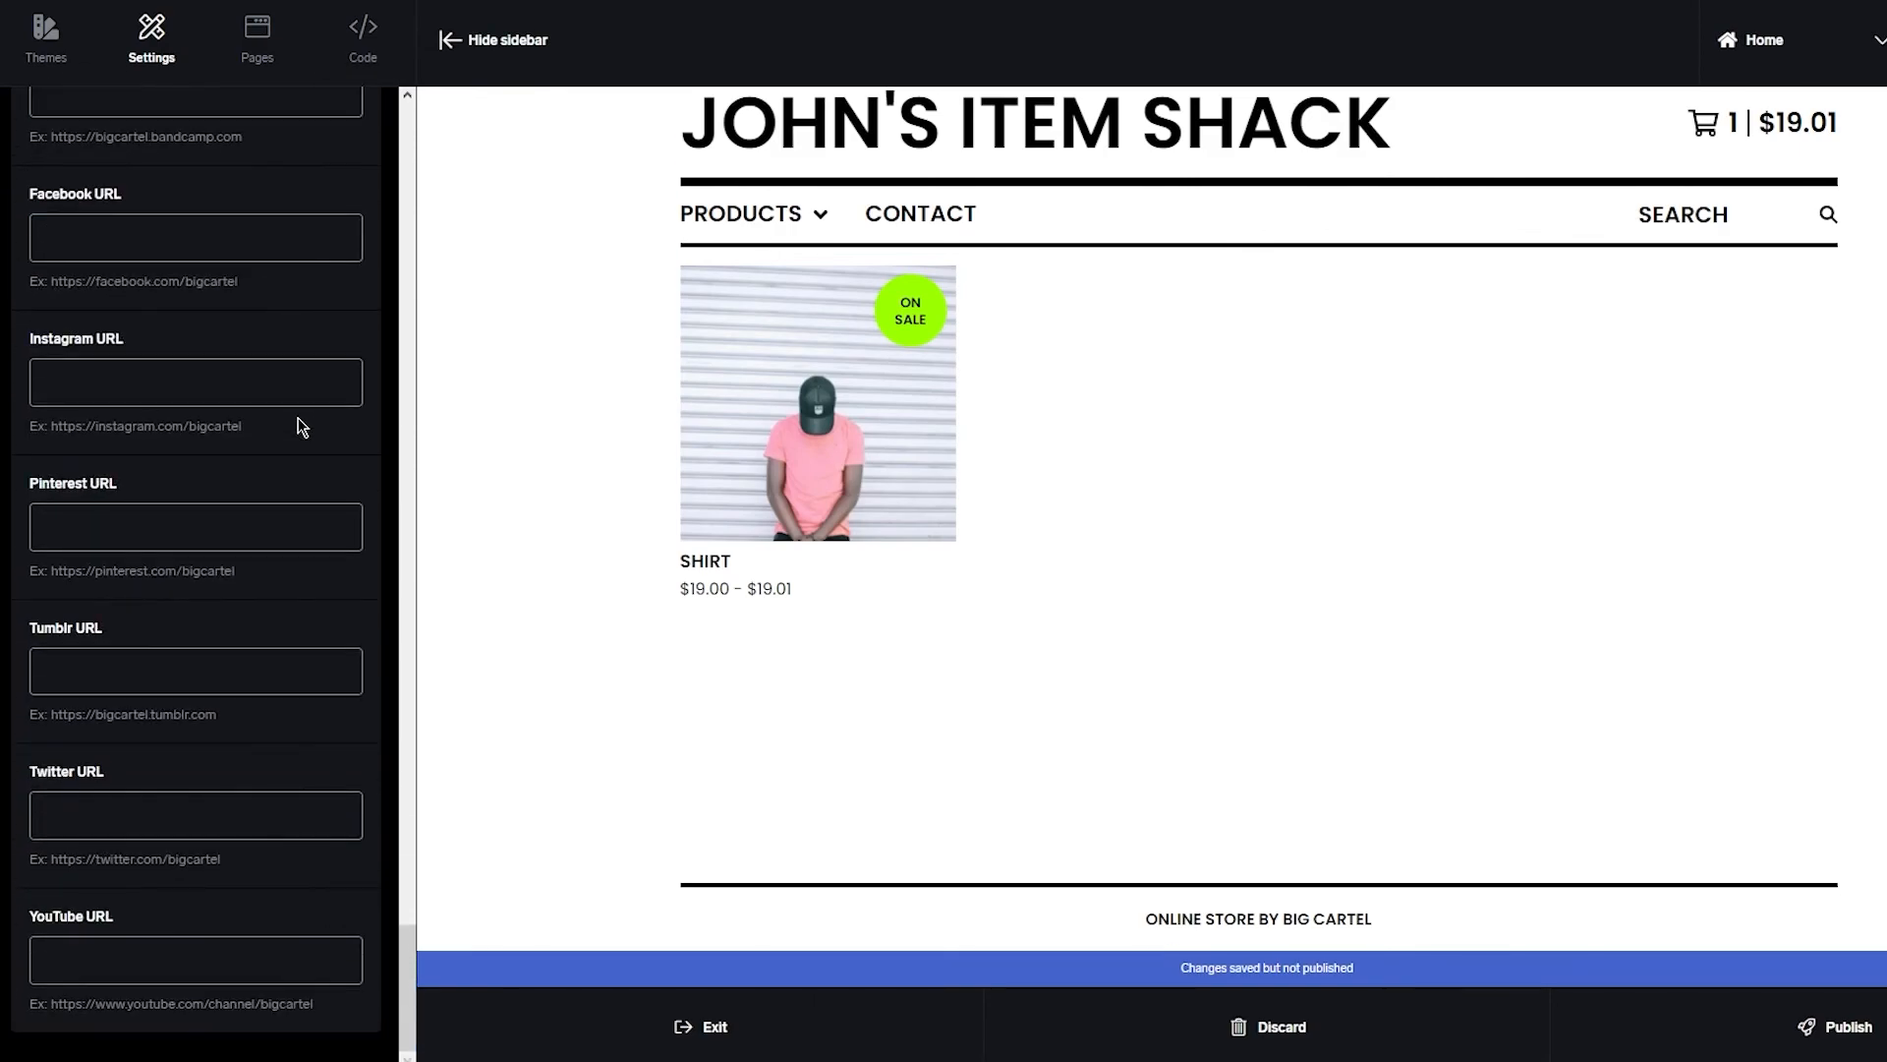
scroll(299, 425, up, 20)
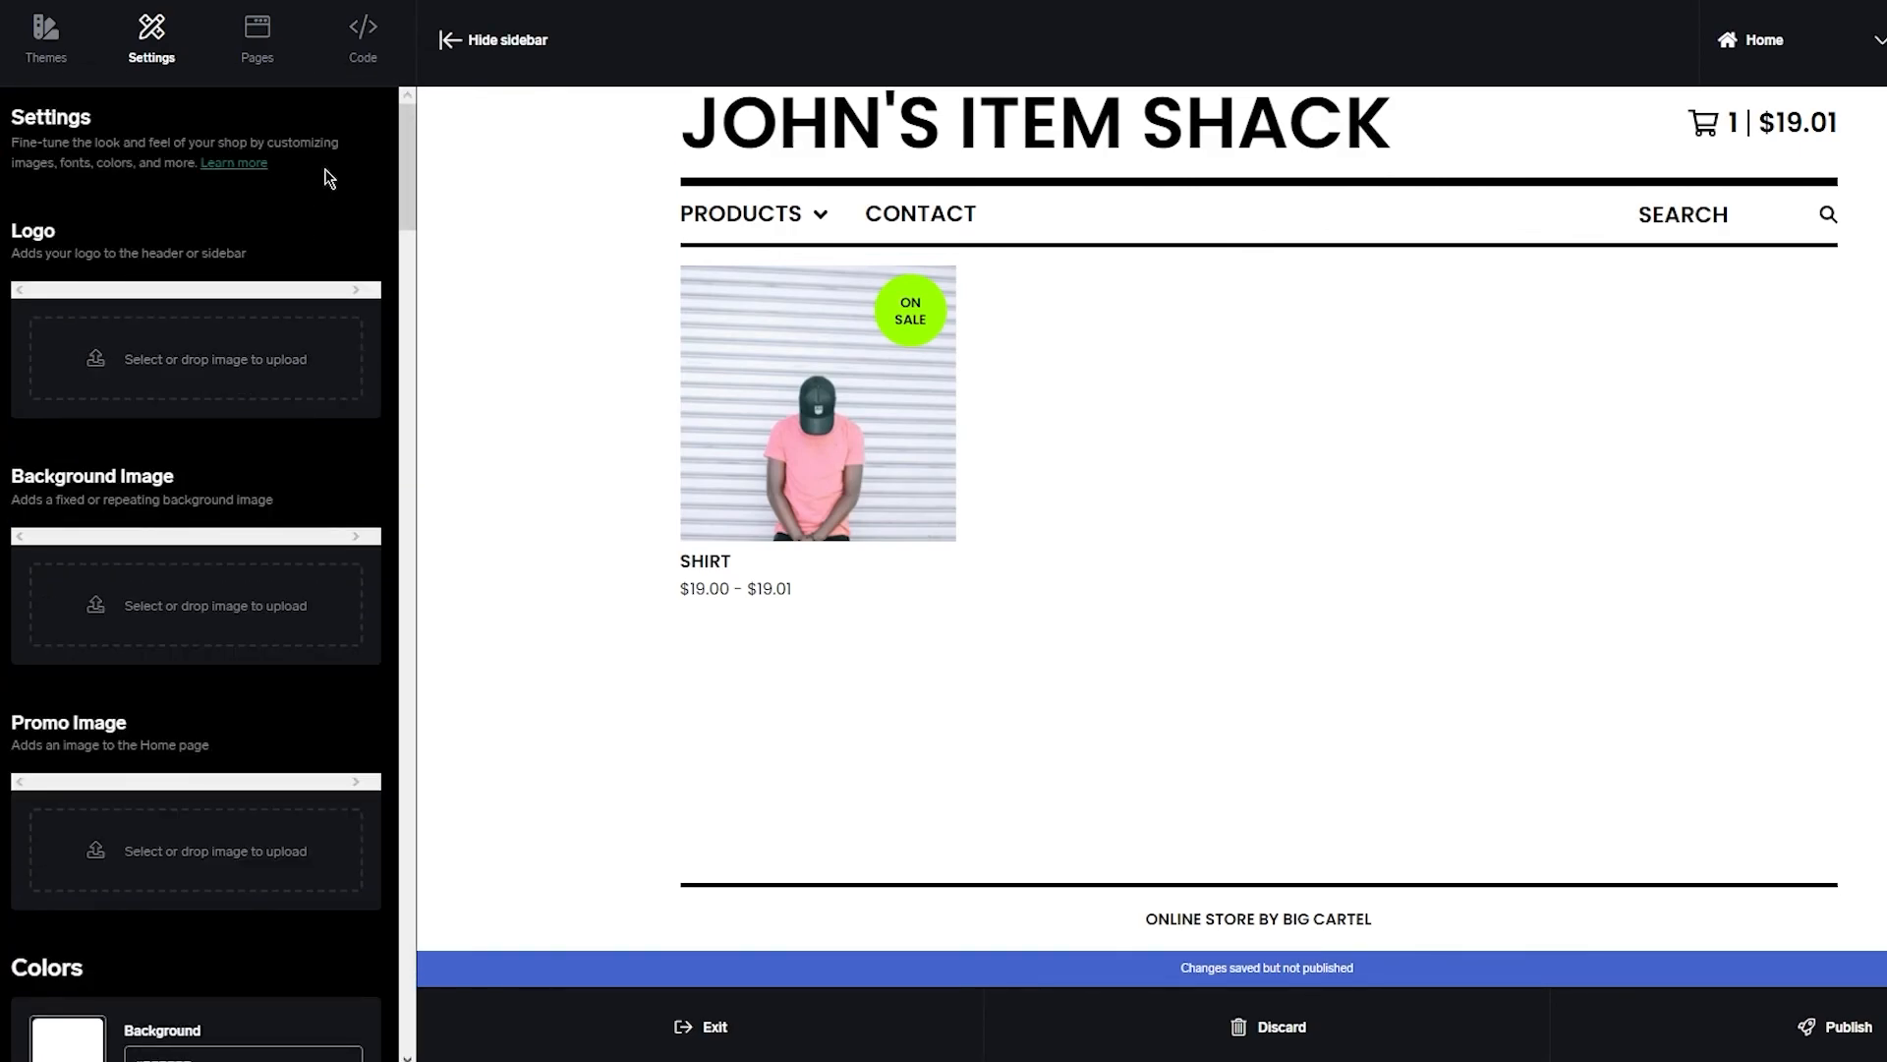
Open the custom pages section and preview the shop's Product page in the Roadie theme, looking over the shirt's image and options
click(259, 45)
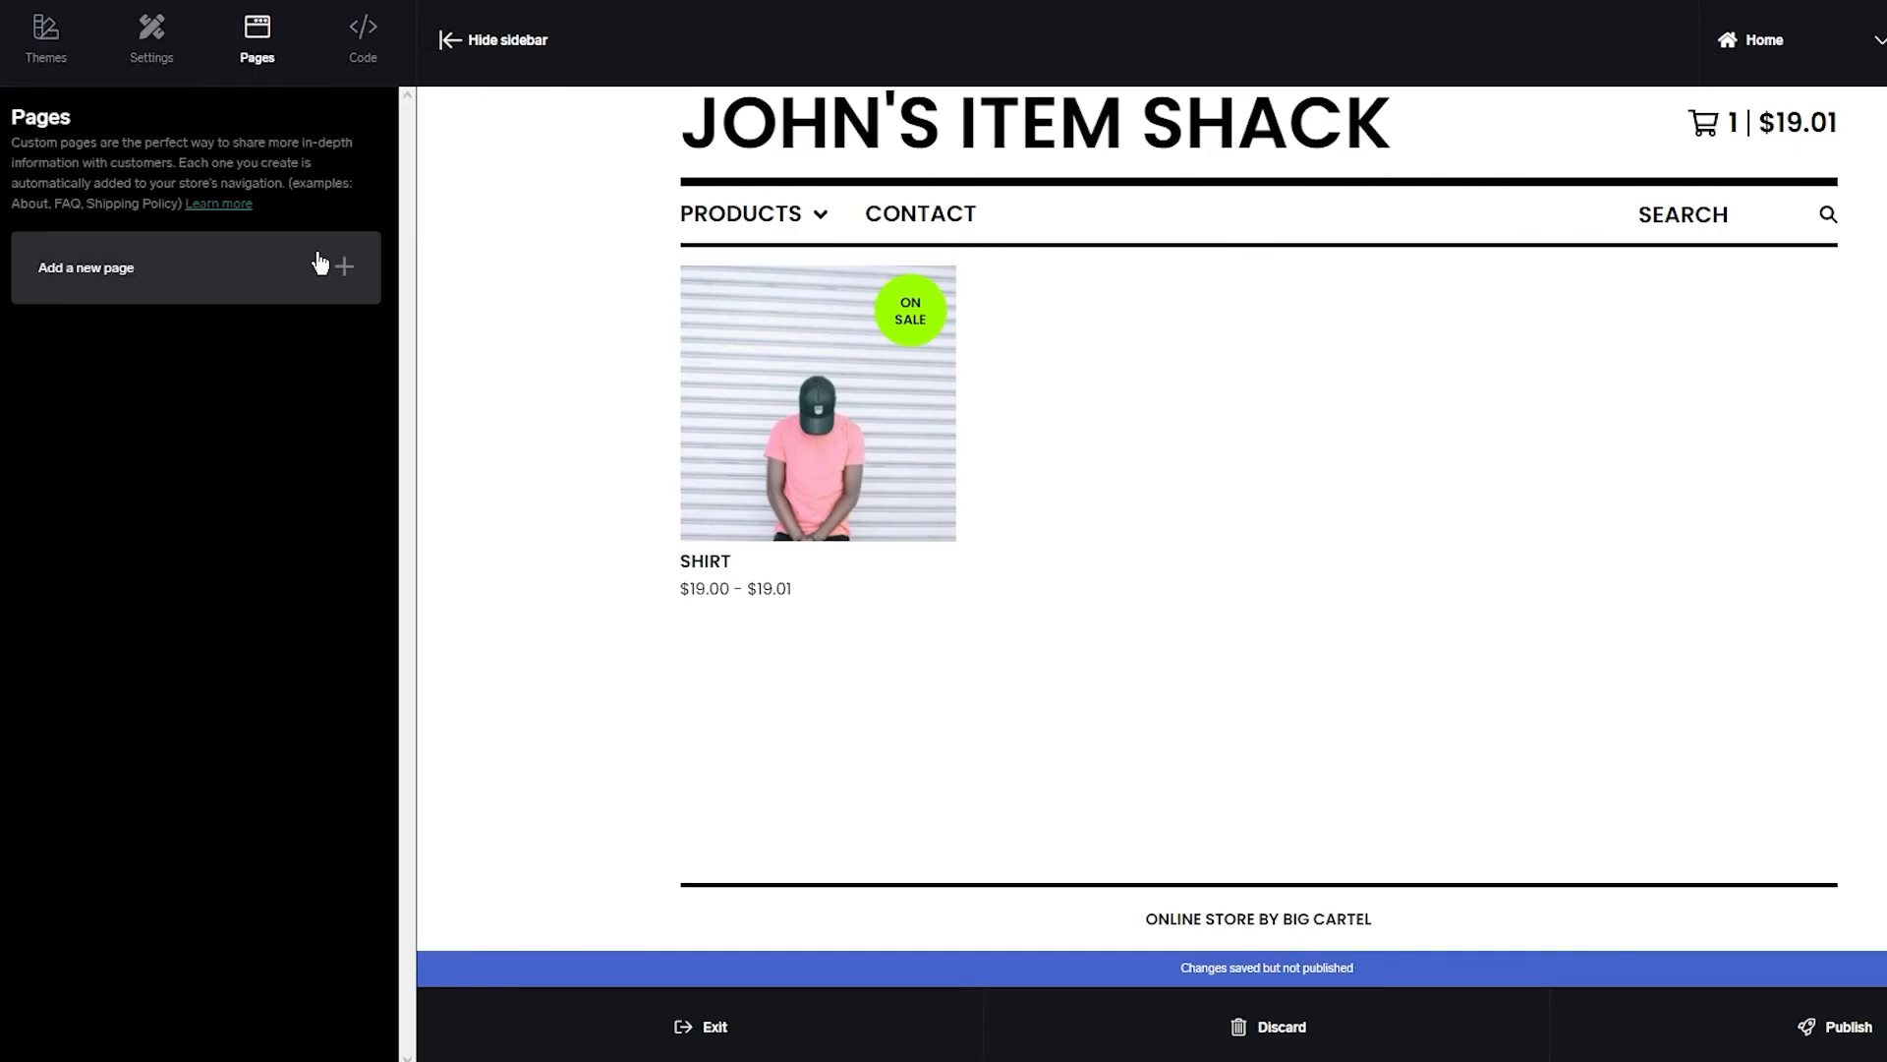
click(1730, 45)
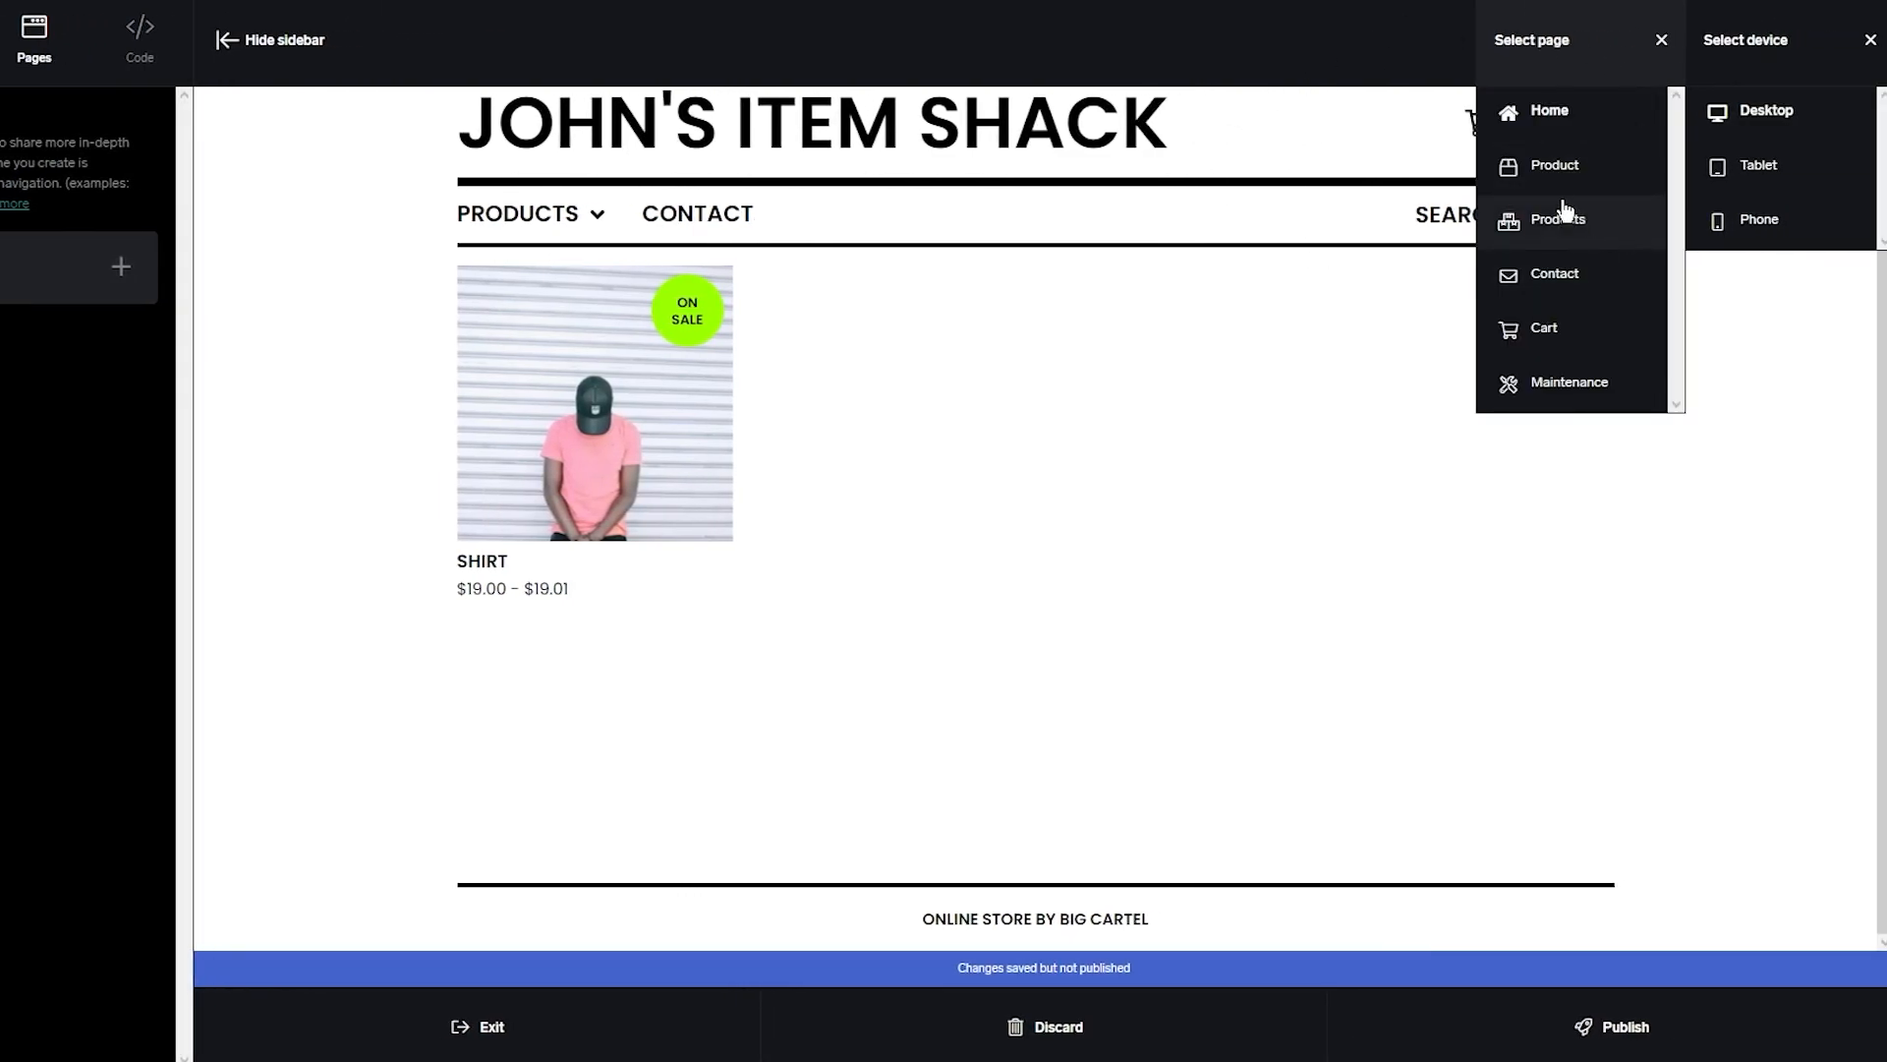
click(1553, 172)
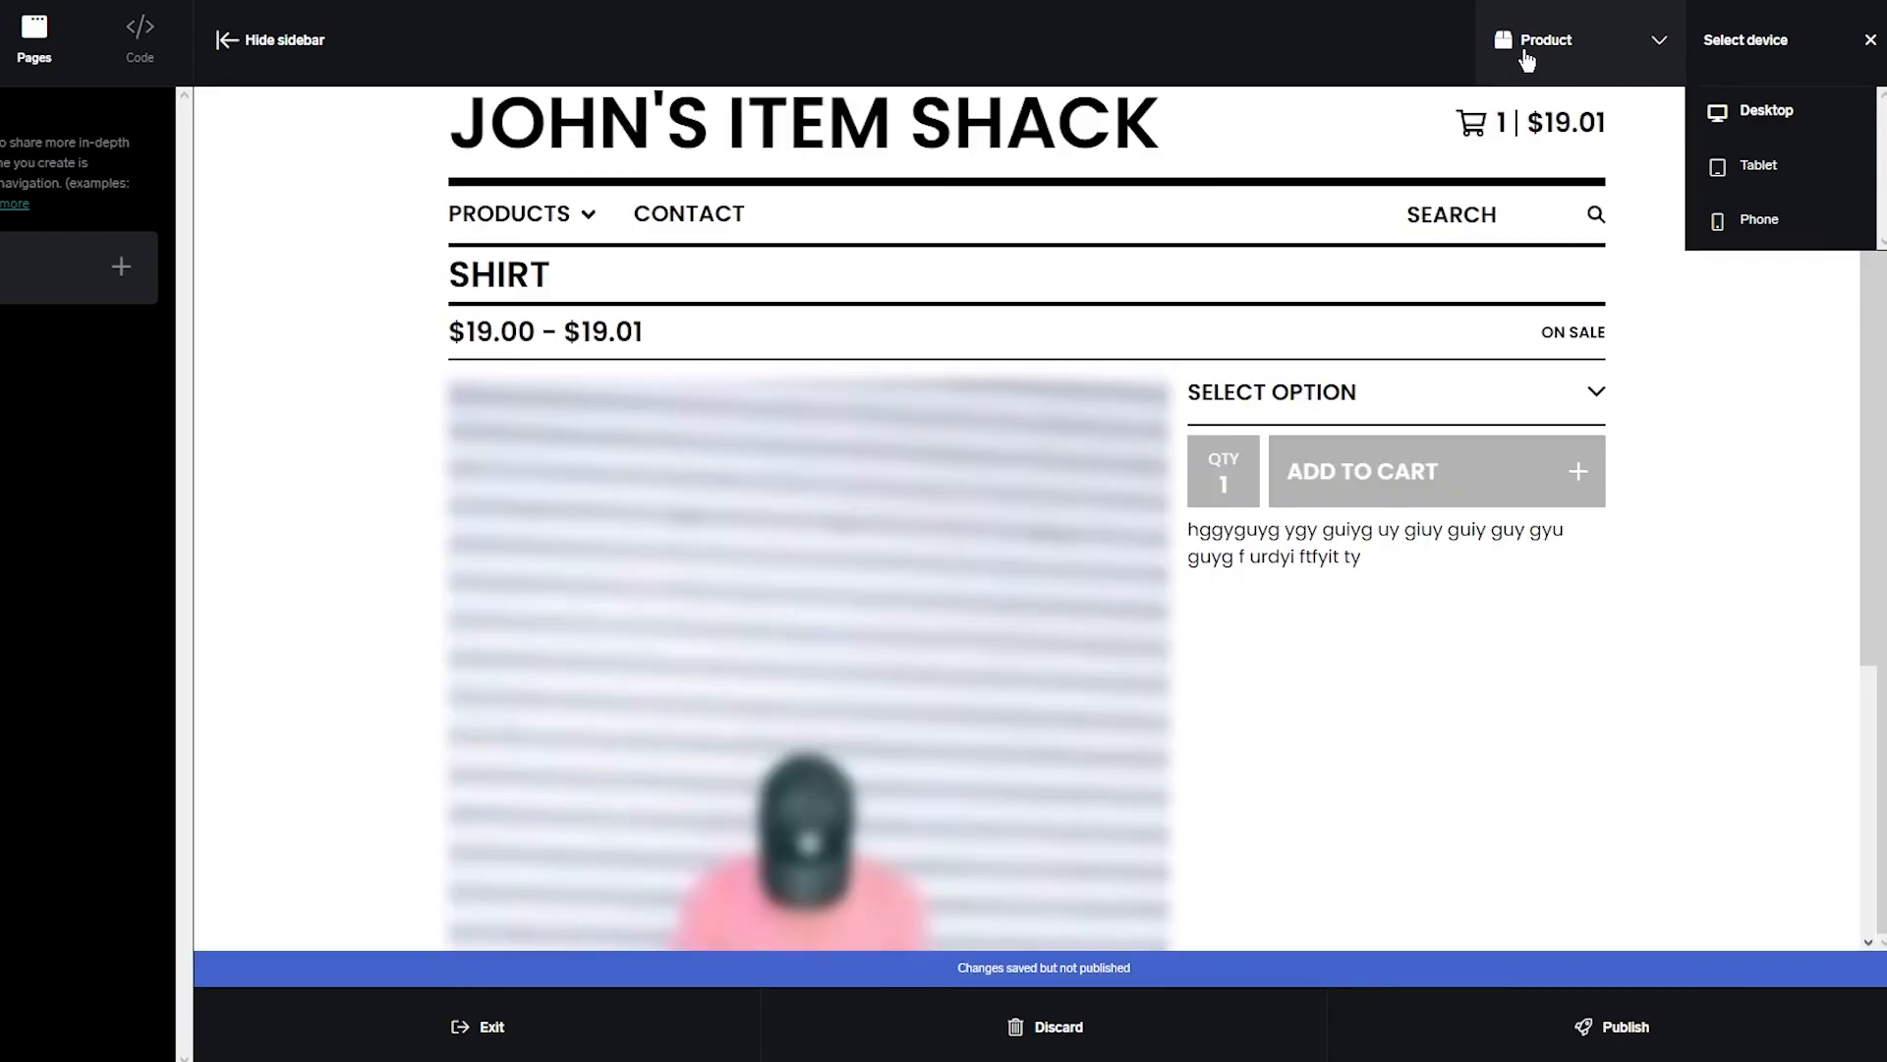
scroll(1449, 404, down, 2)
scroll(1448, 404, up, 2)
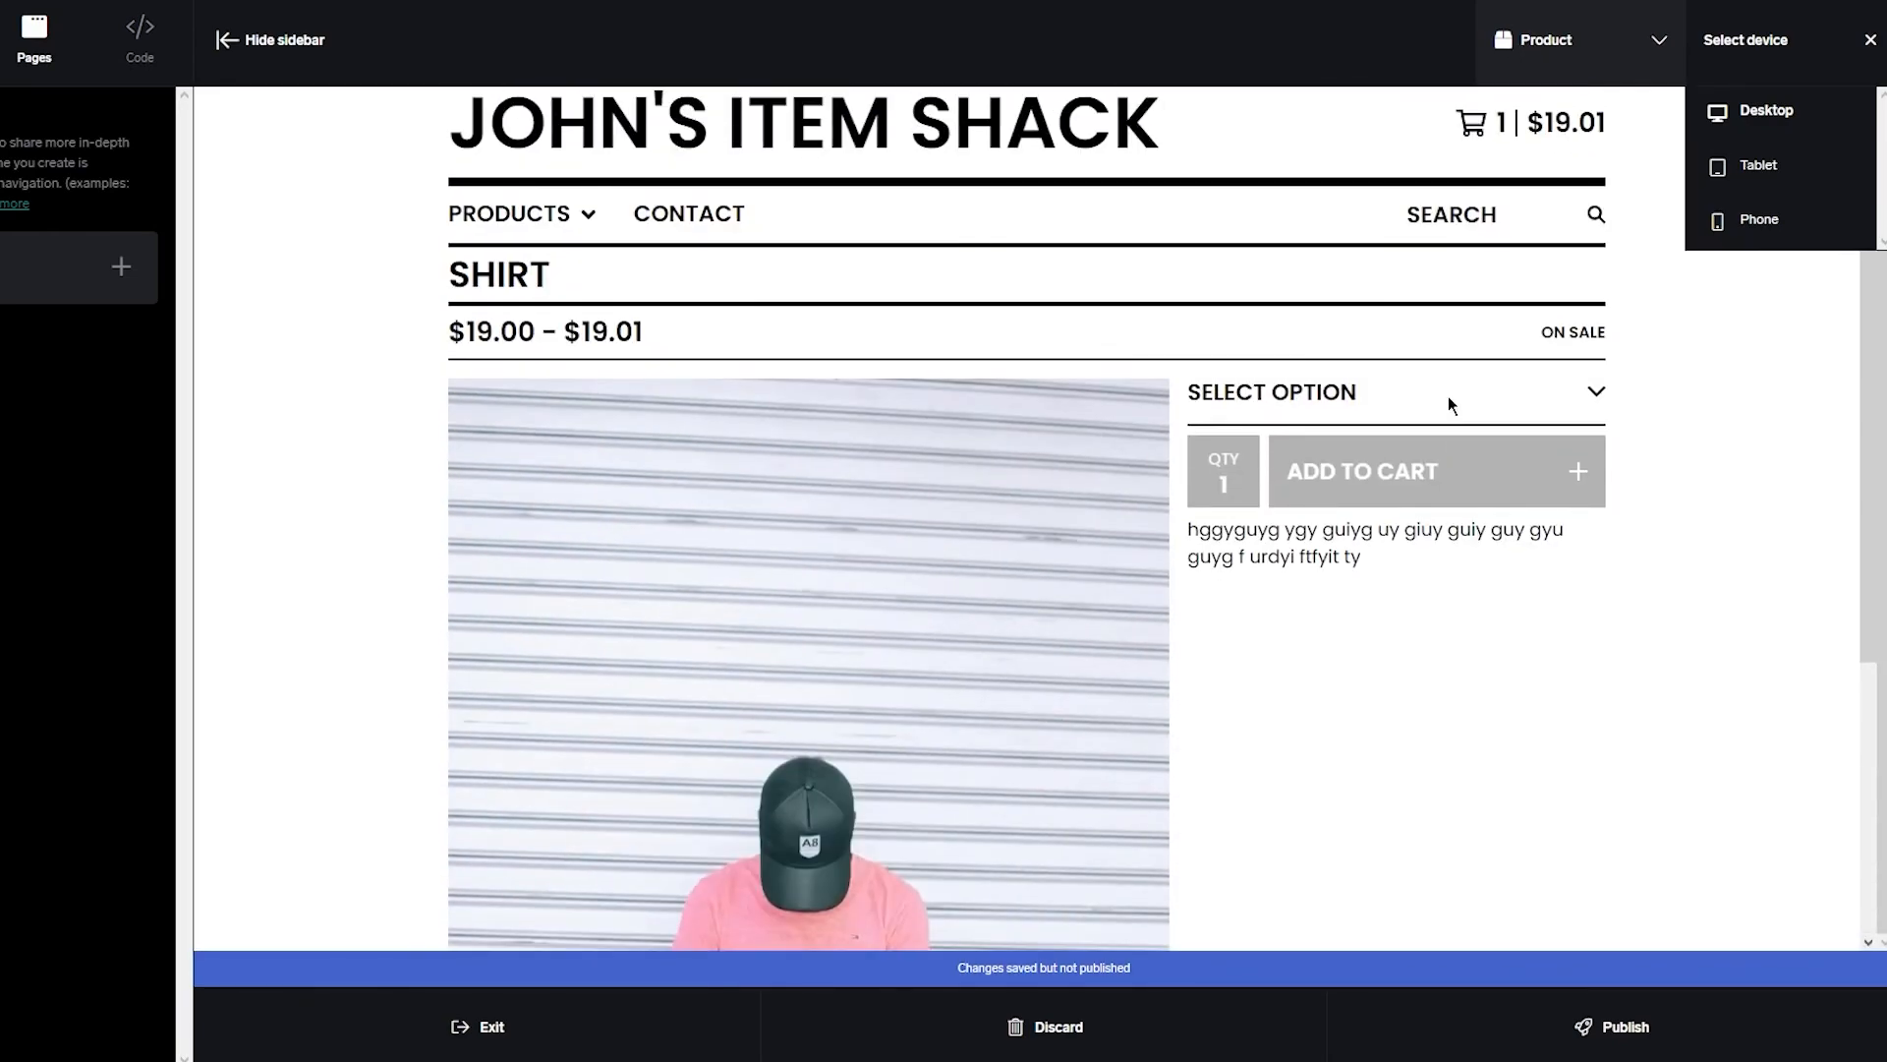
scroll(1290, 774, down, 4)
click(919, 659)
scroll(958, 675, up, 4)
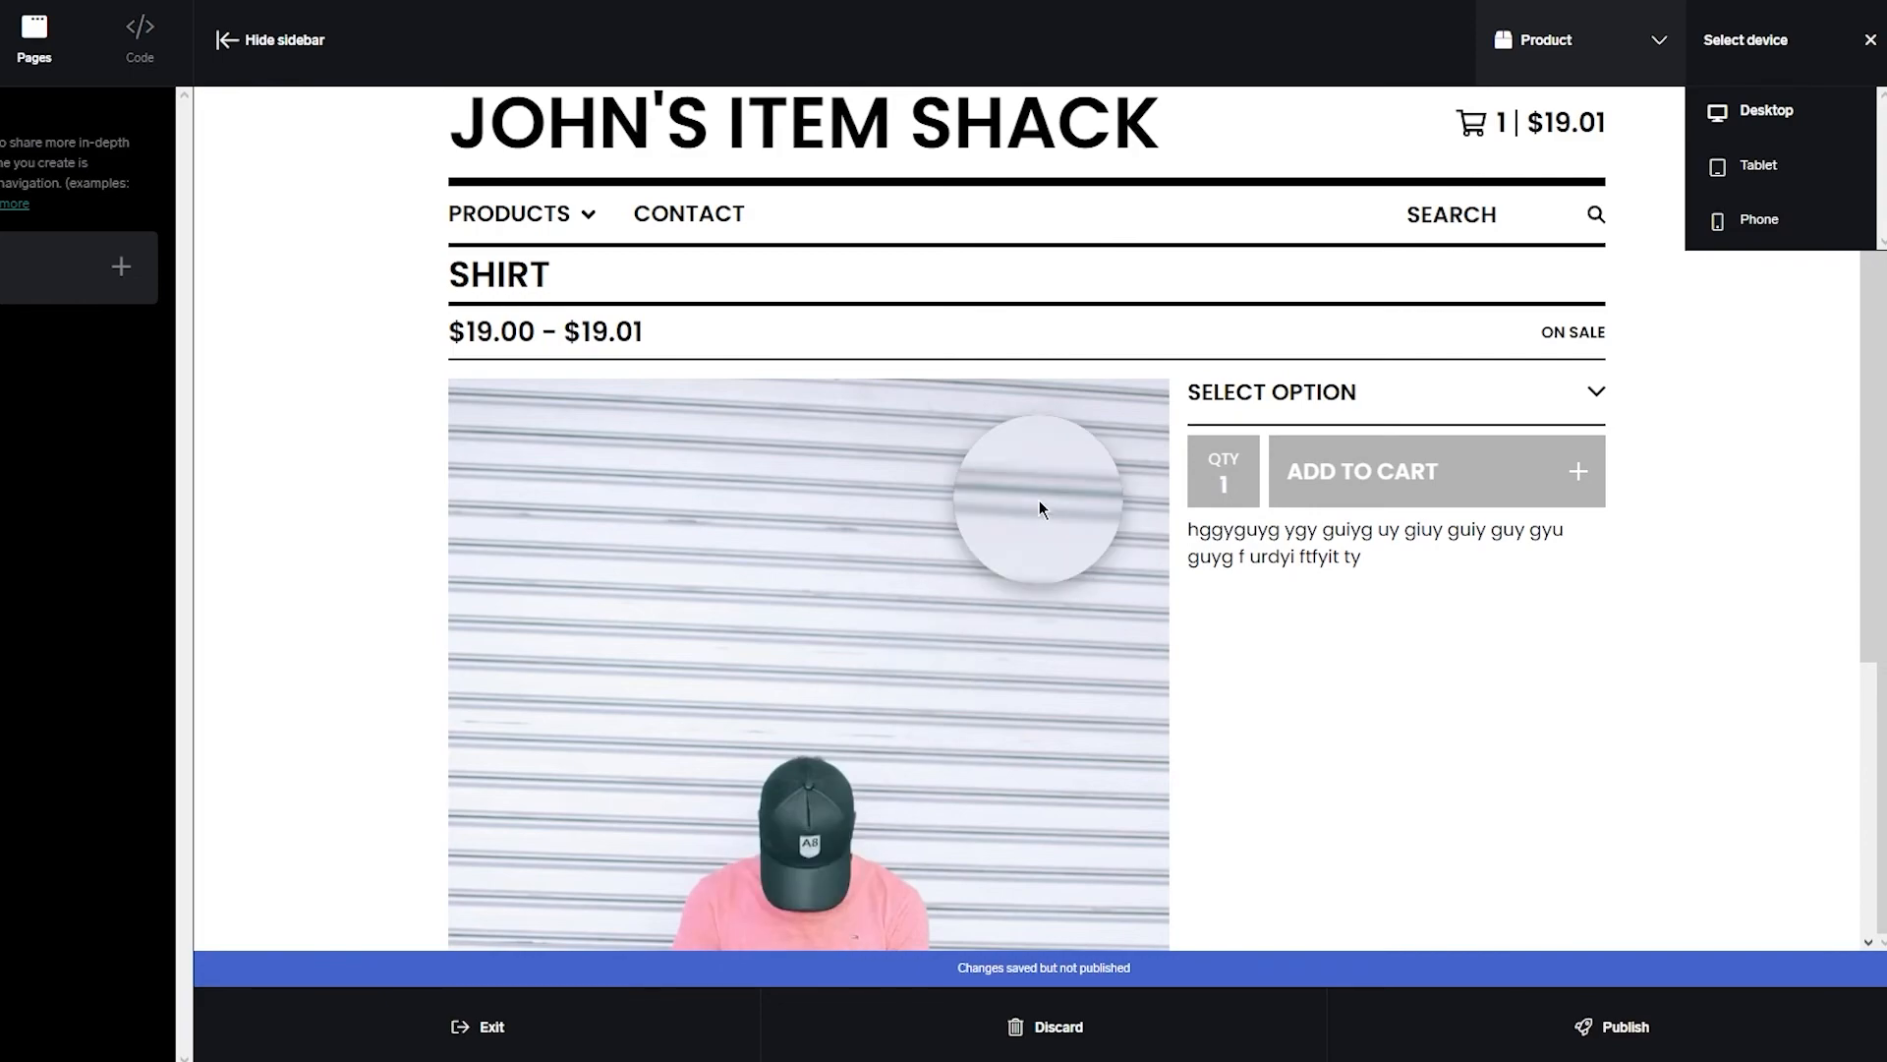
Preview the Products listing and the Contact page with its message form in the Roadie theme
click(1592, 61)
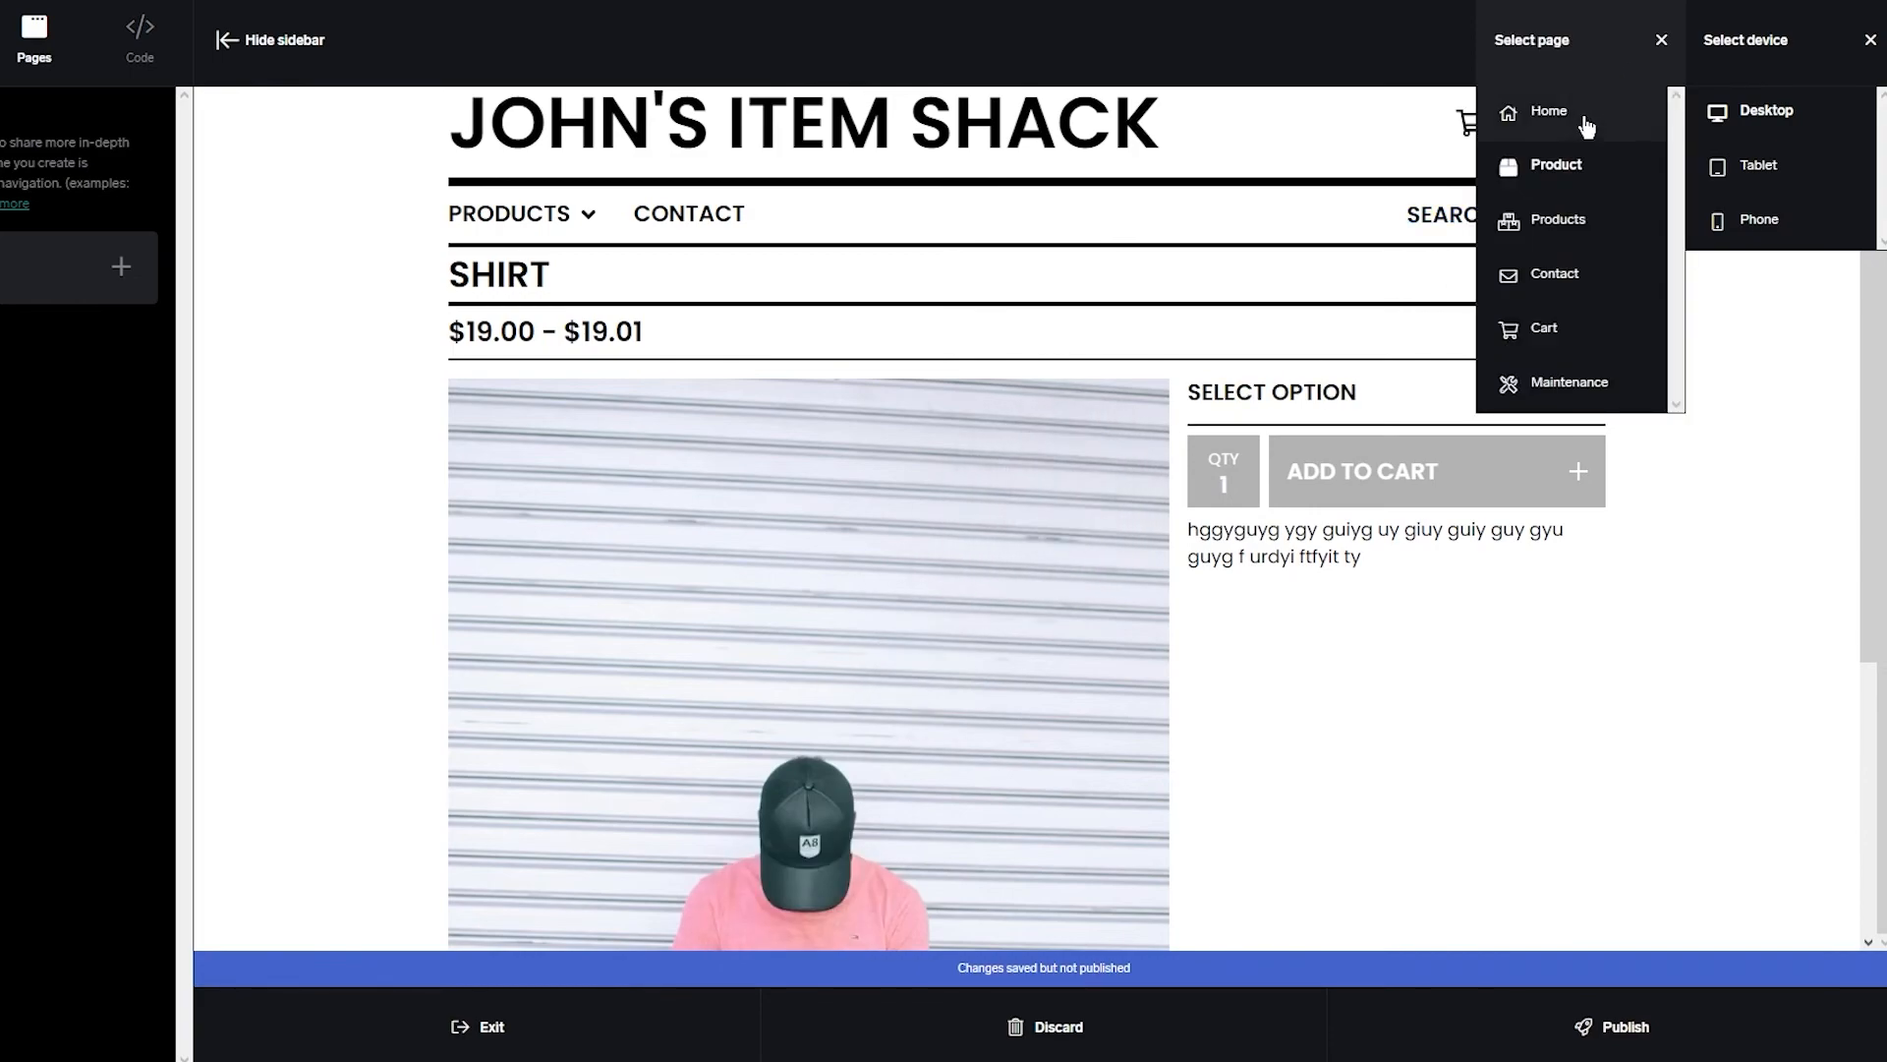
click(1571, 222)
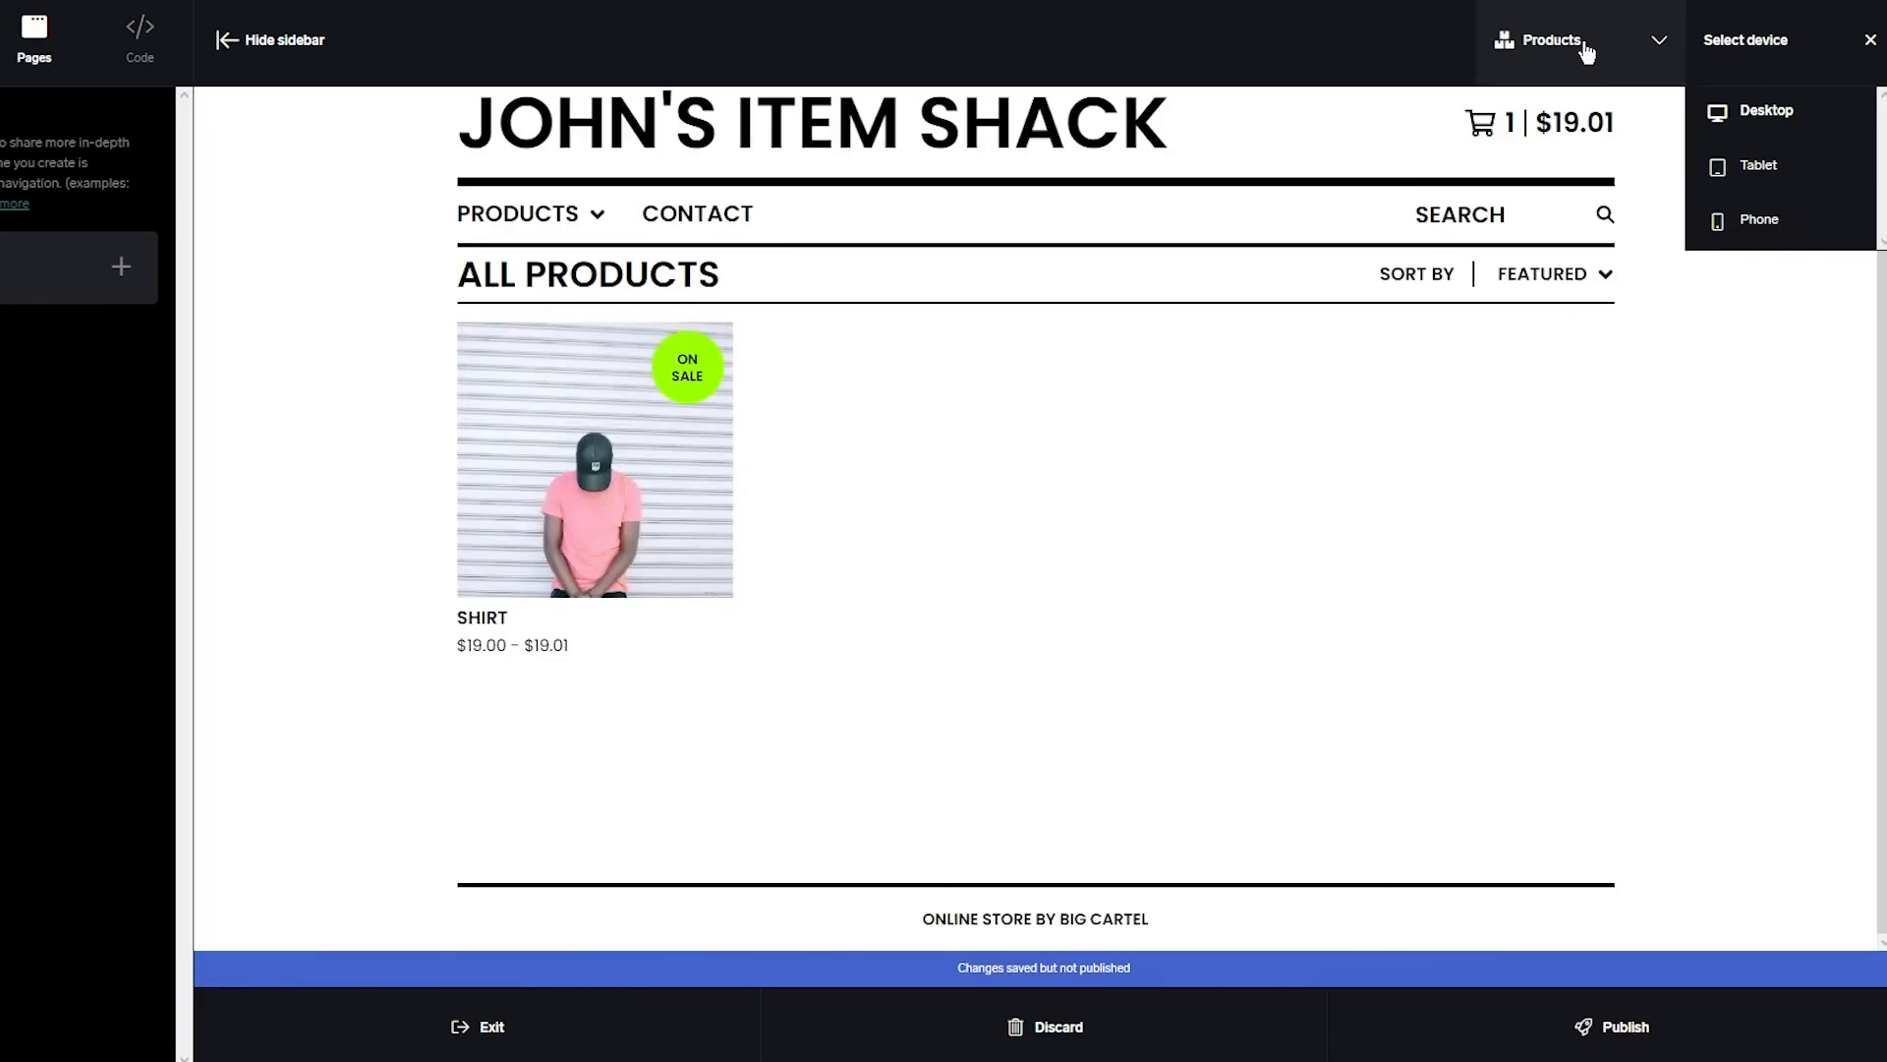
click(1583, 49)
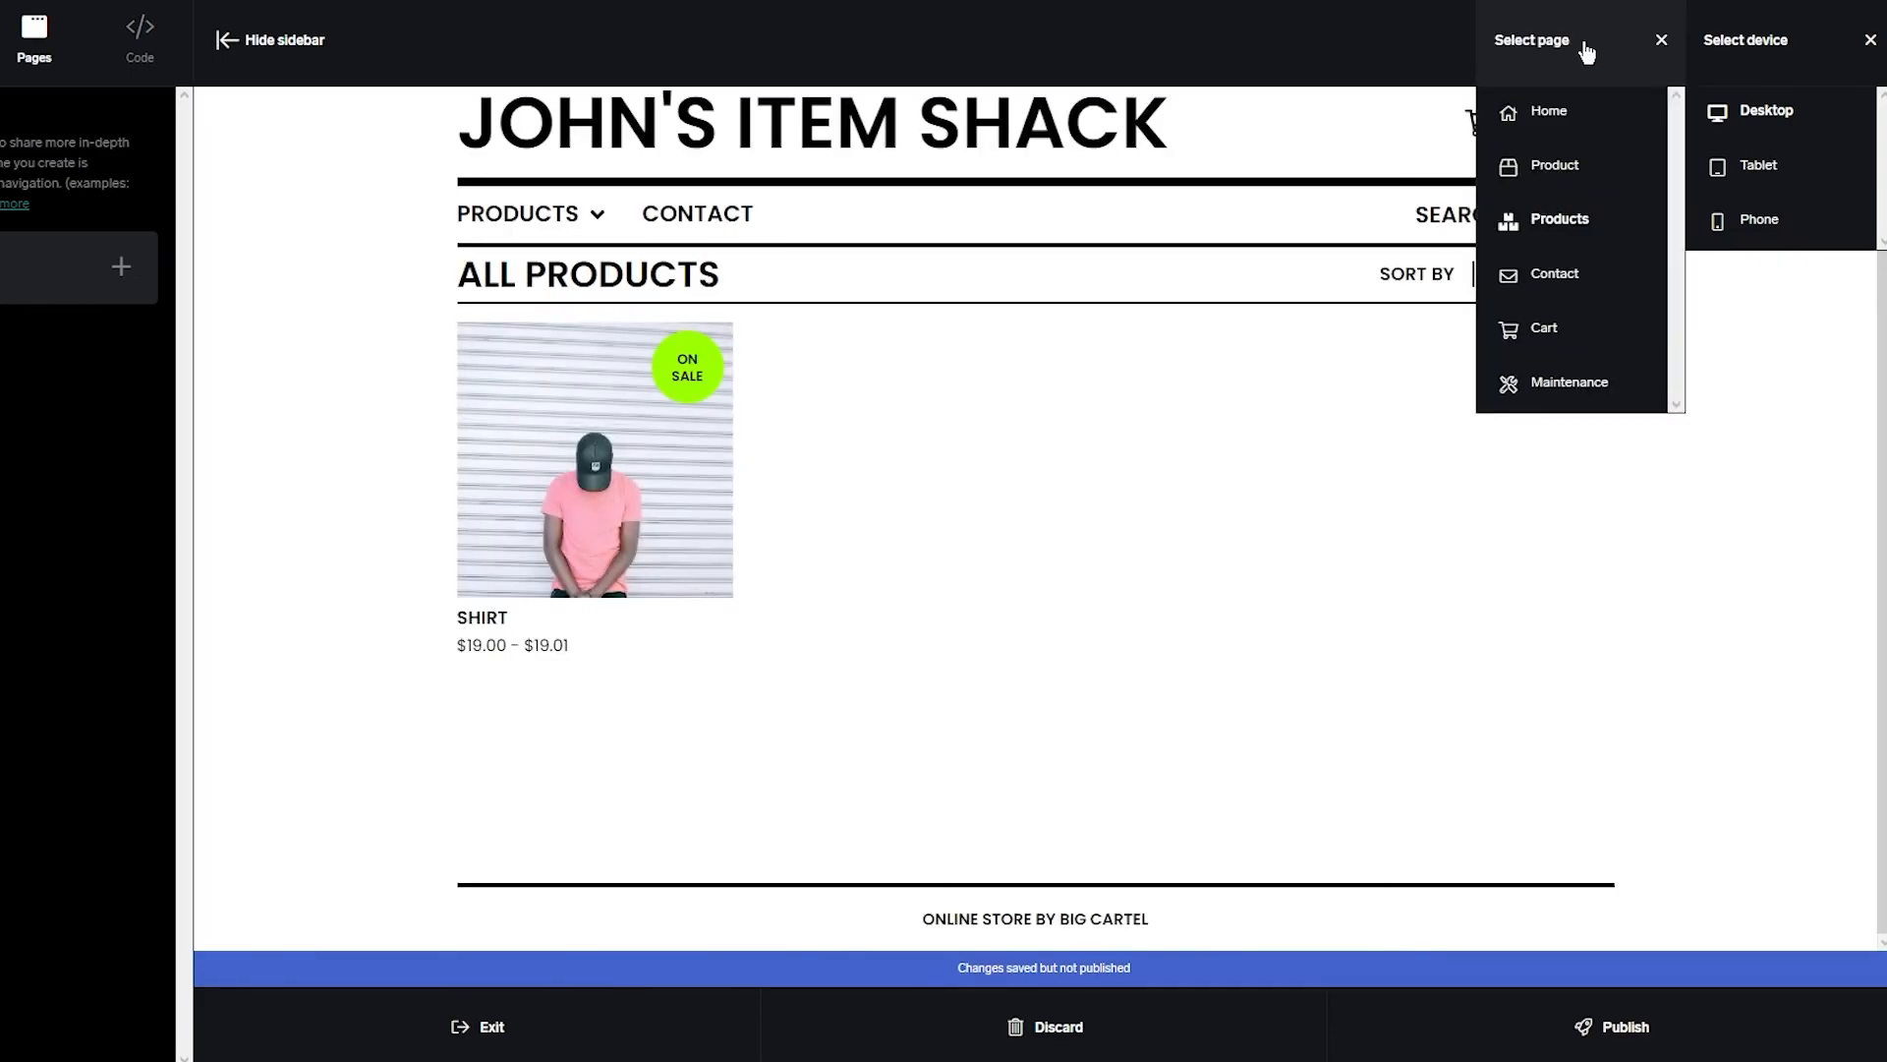
click(1552, 281)
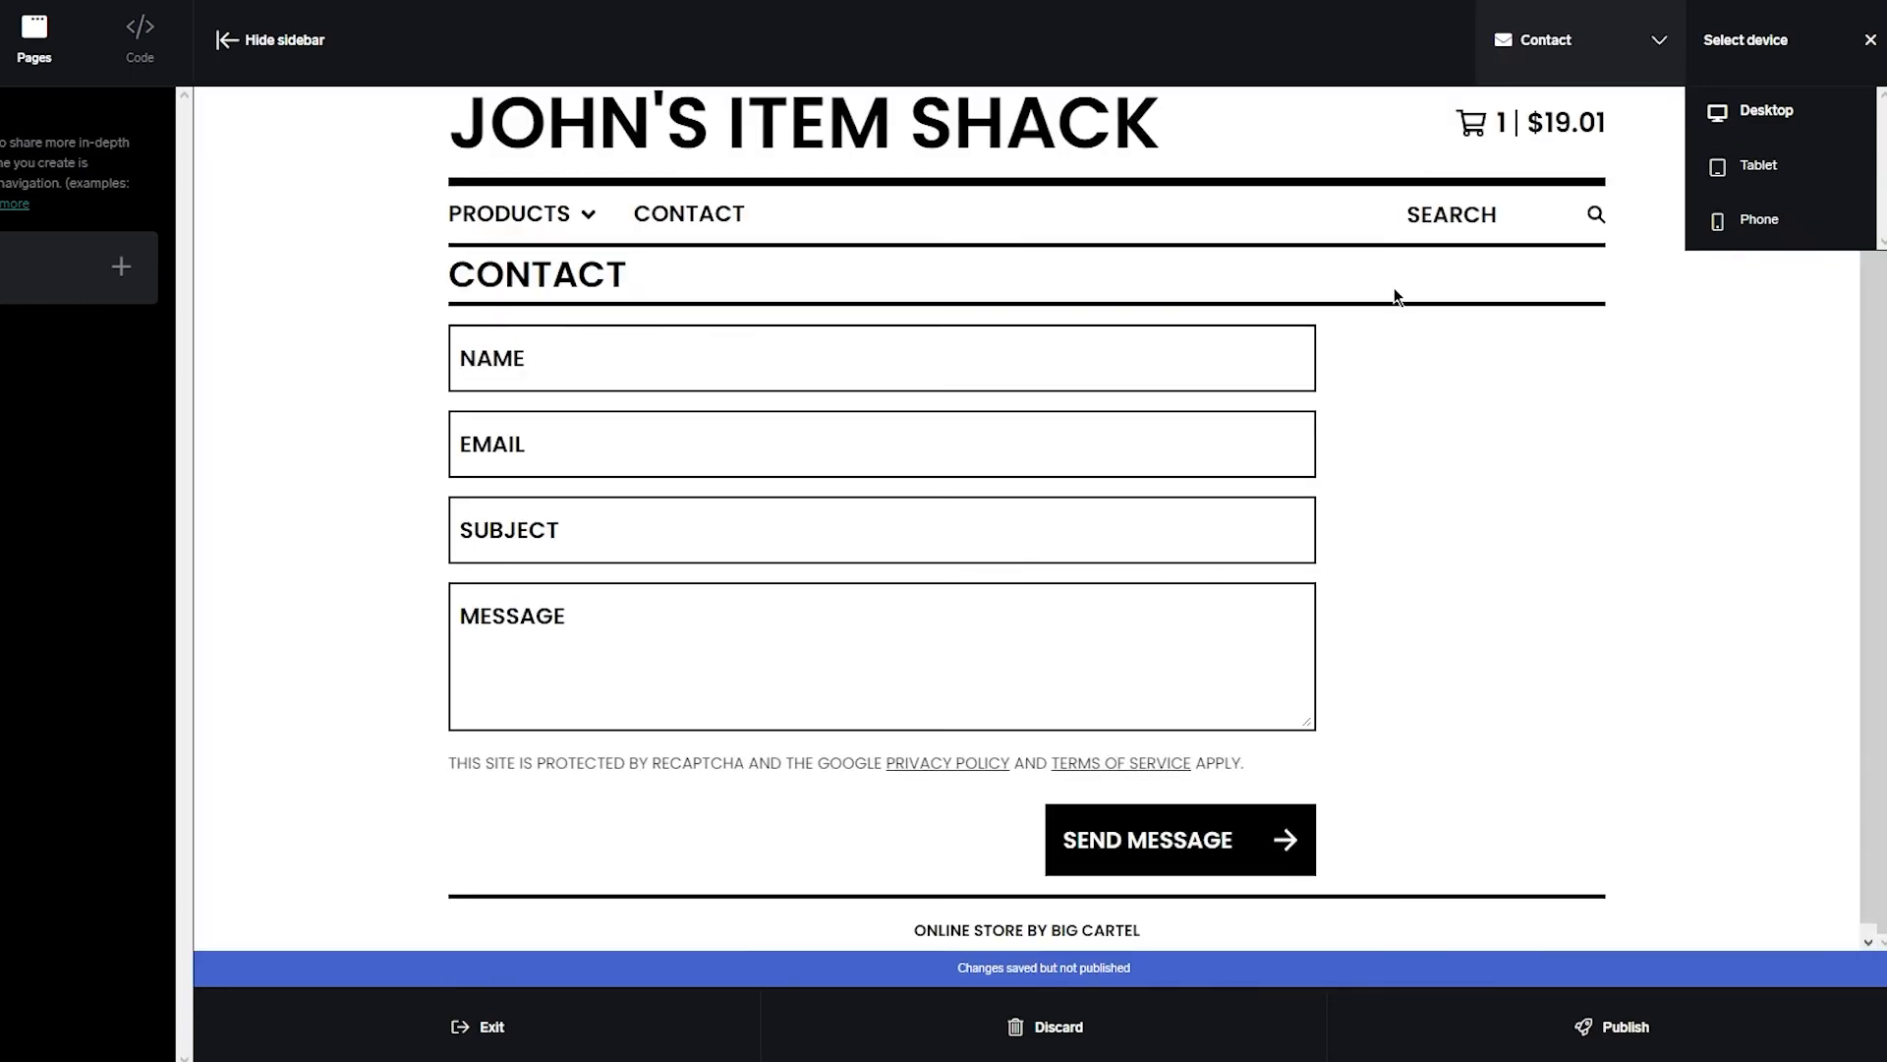
scroll(1394, 289, down, 1)
click(1177, 344)
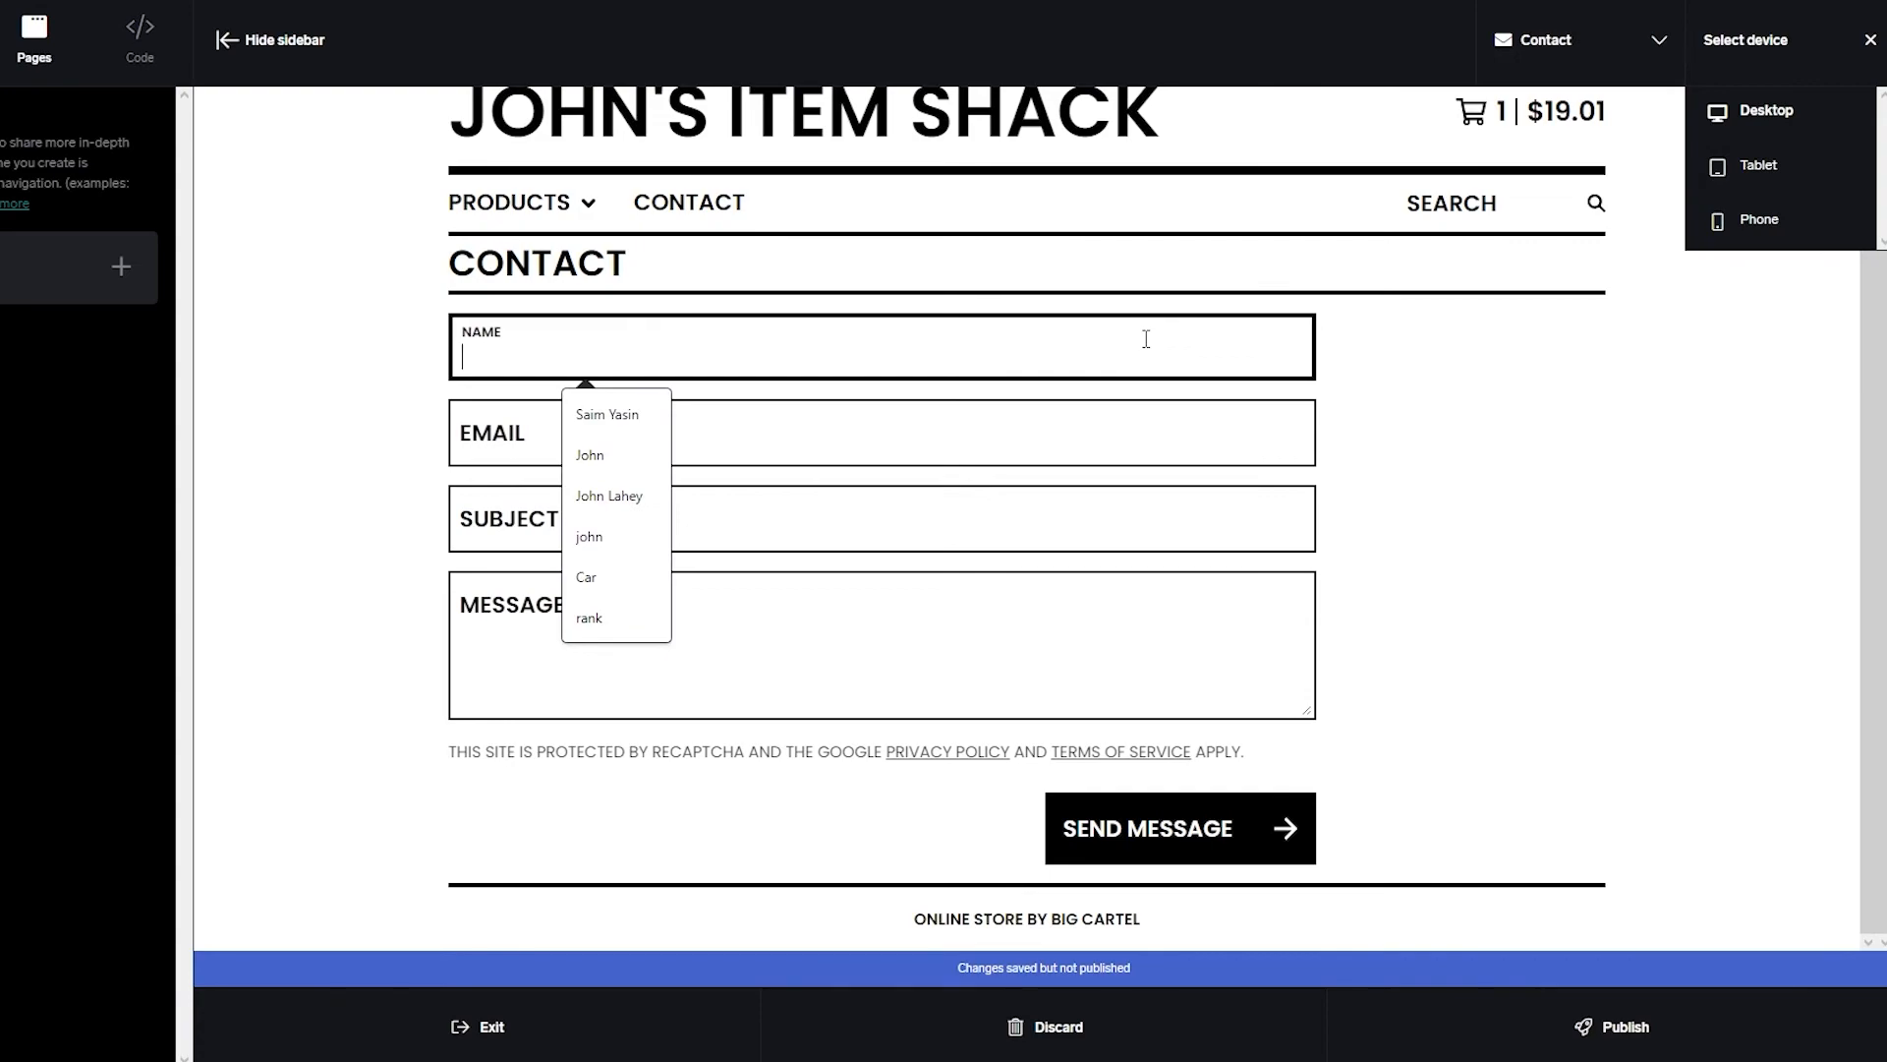
click(1428, 390)
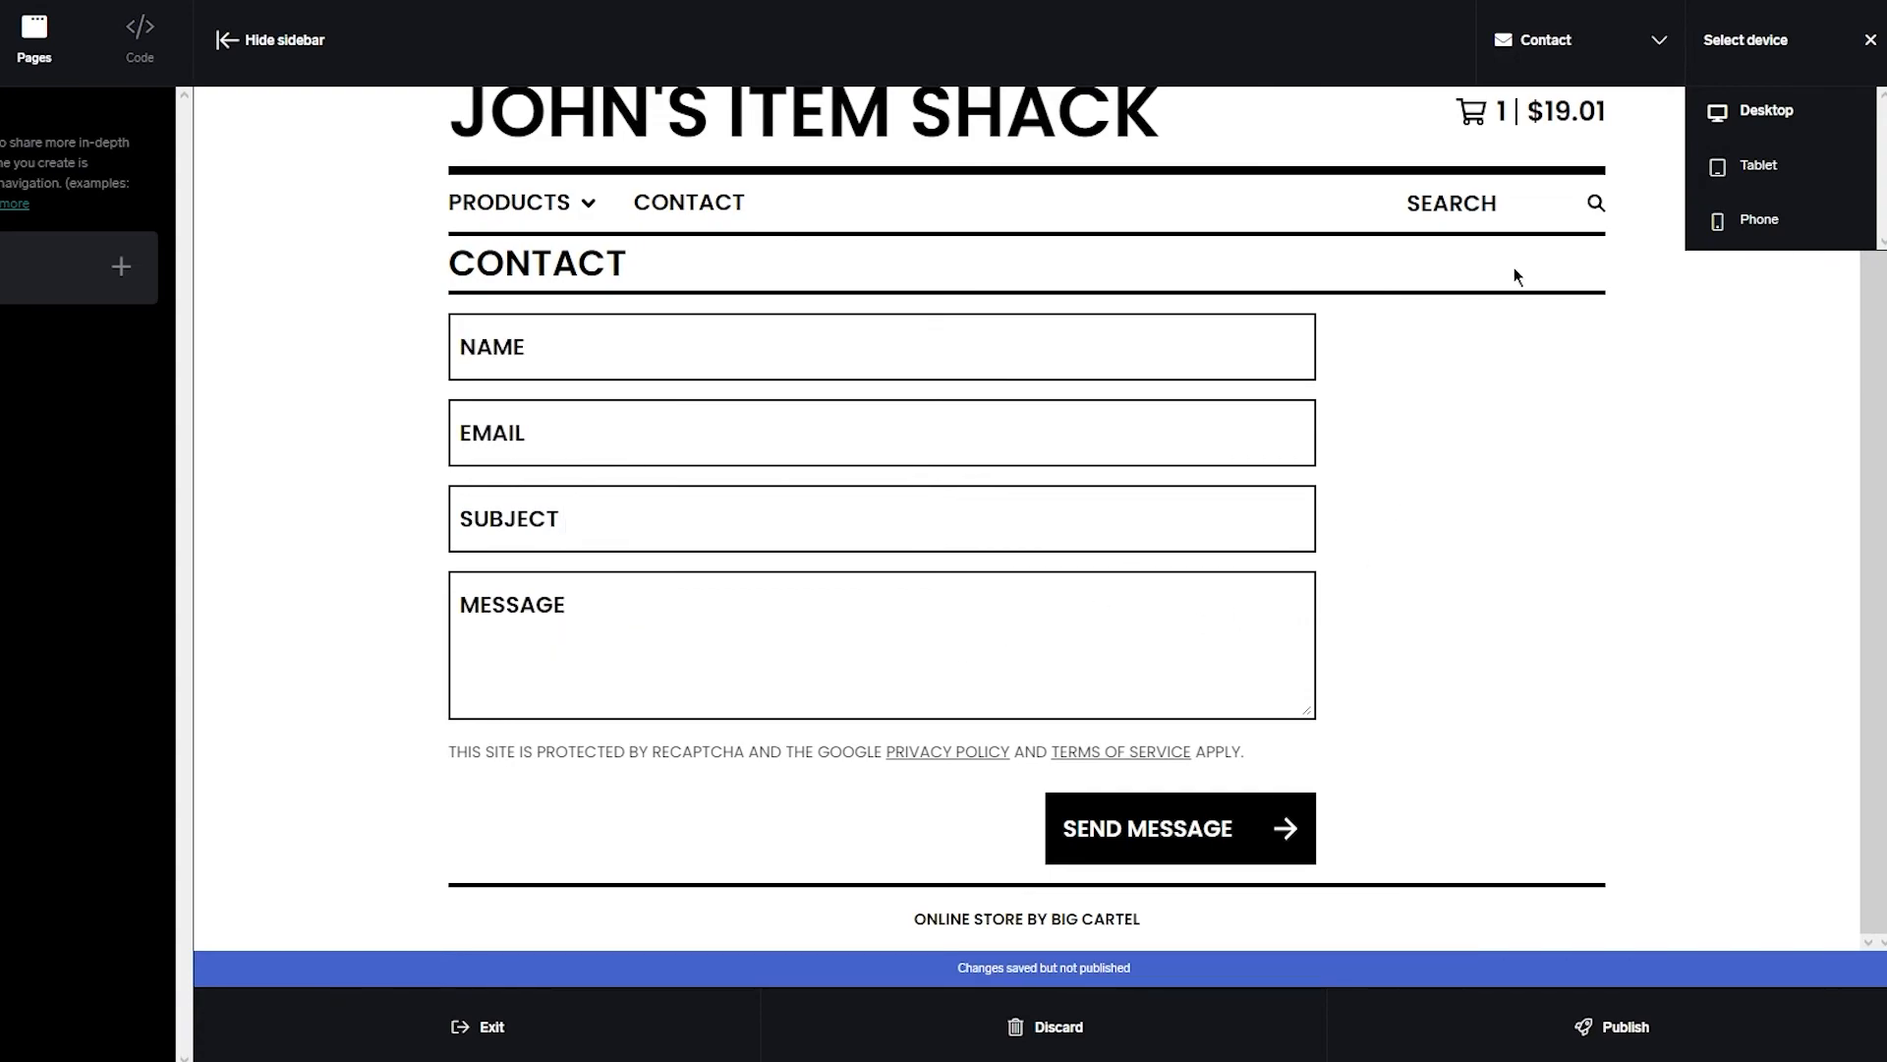
Preview the Cart page and raise the shirt's quantity to 18
click(1570, 61)
click(1558, 319)
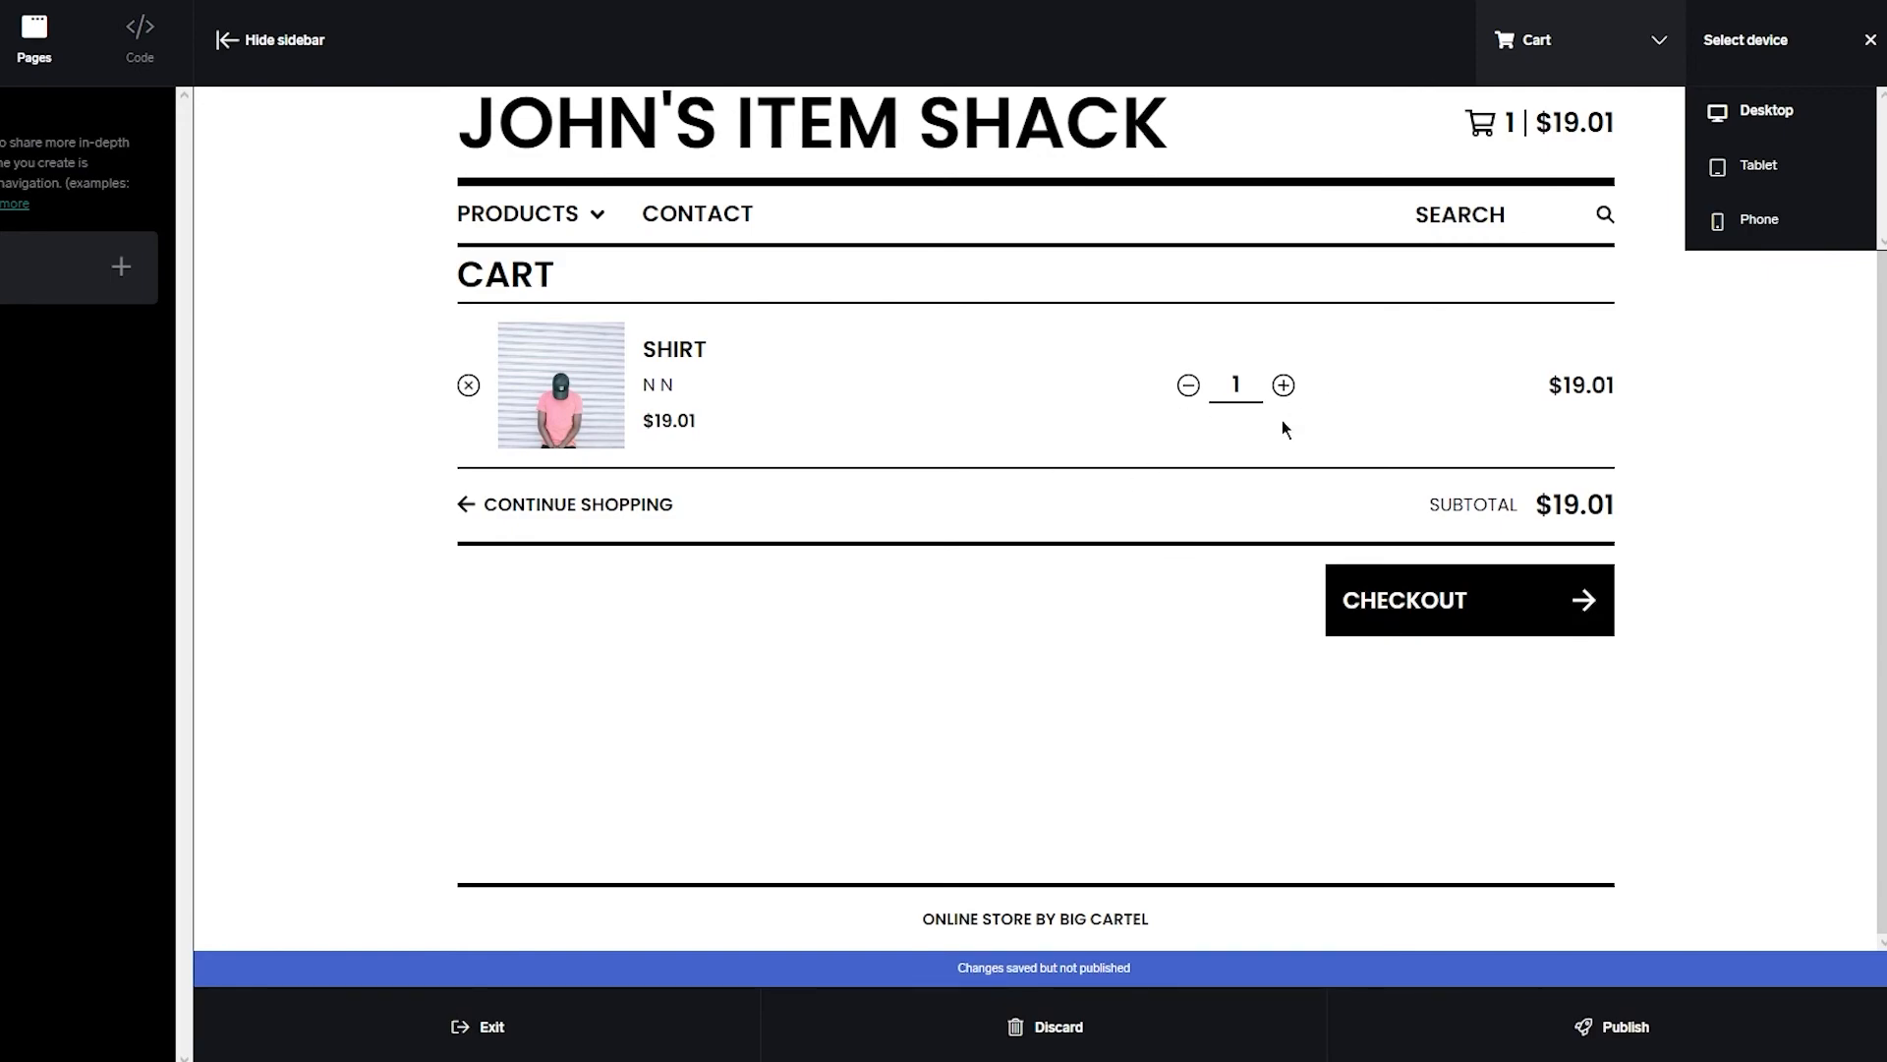
click(1282, 386)
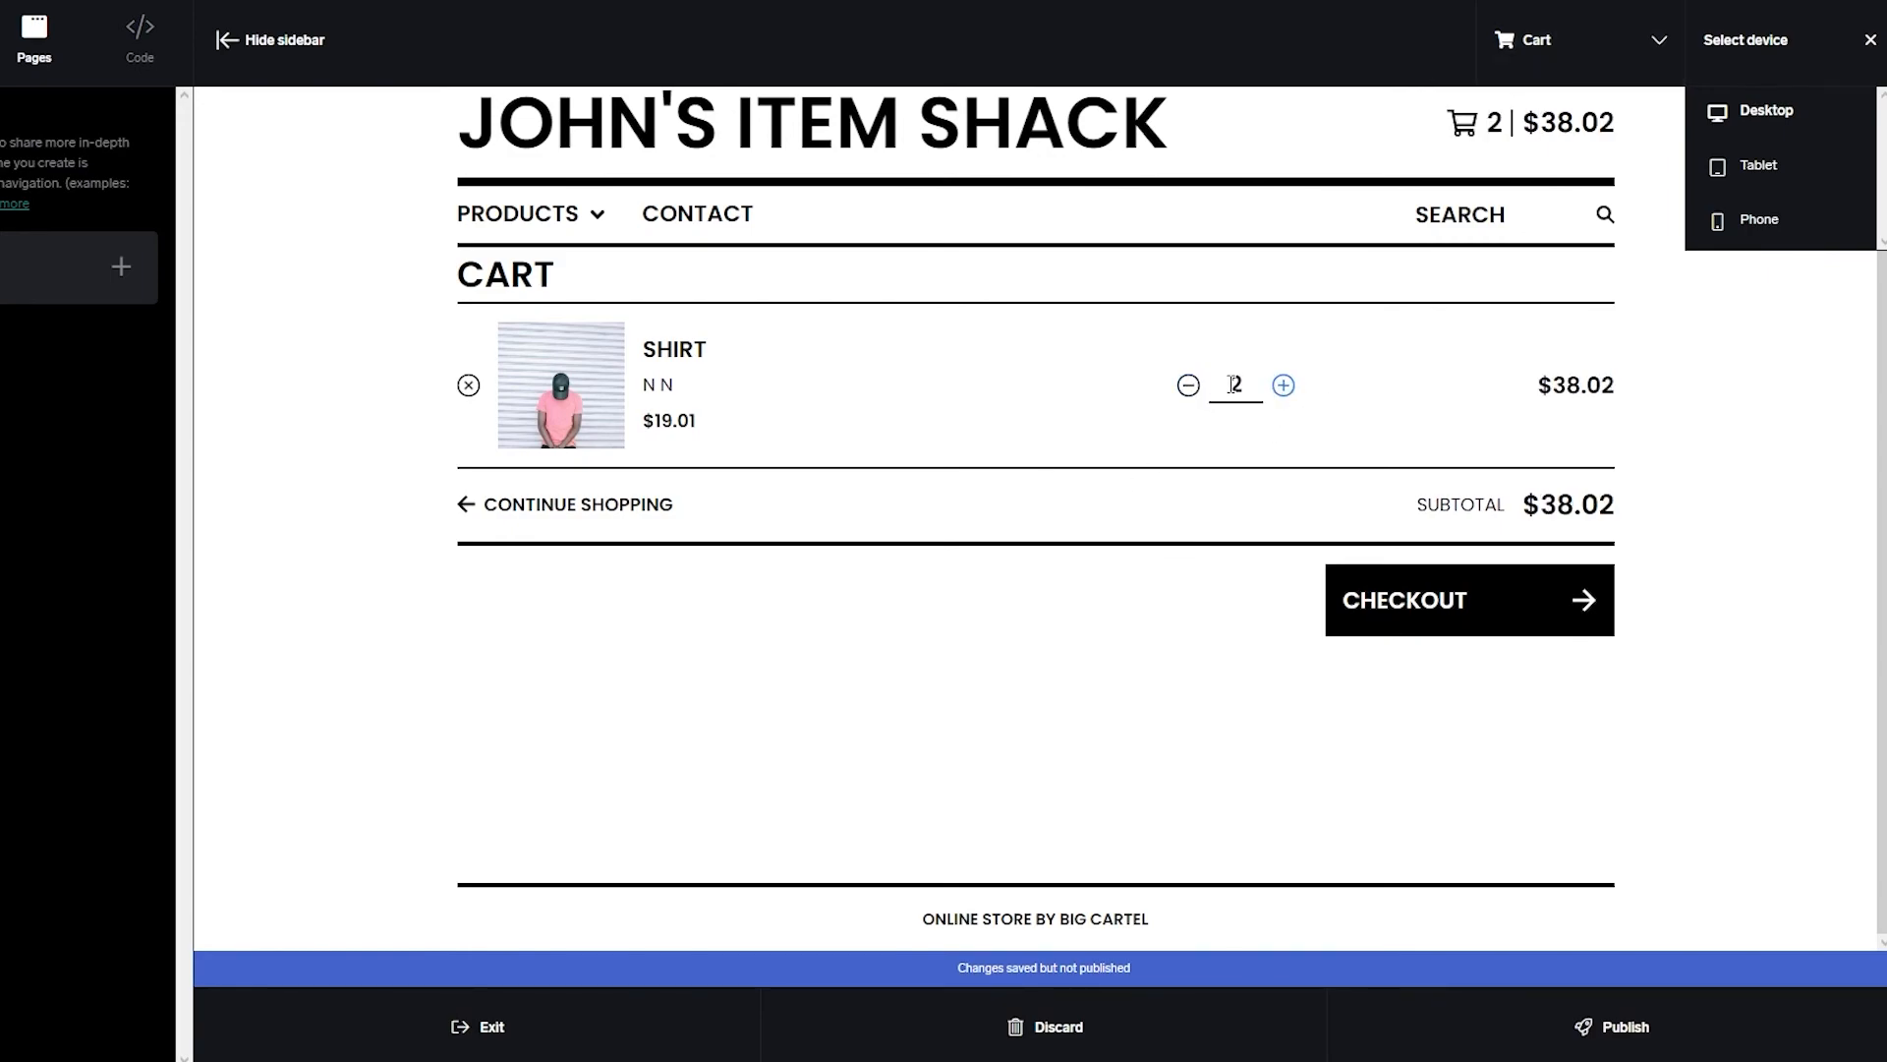
click(1280, 389)
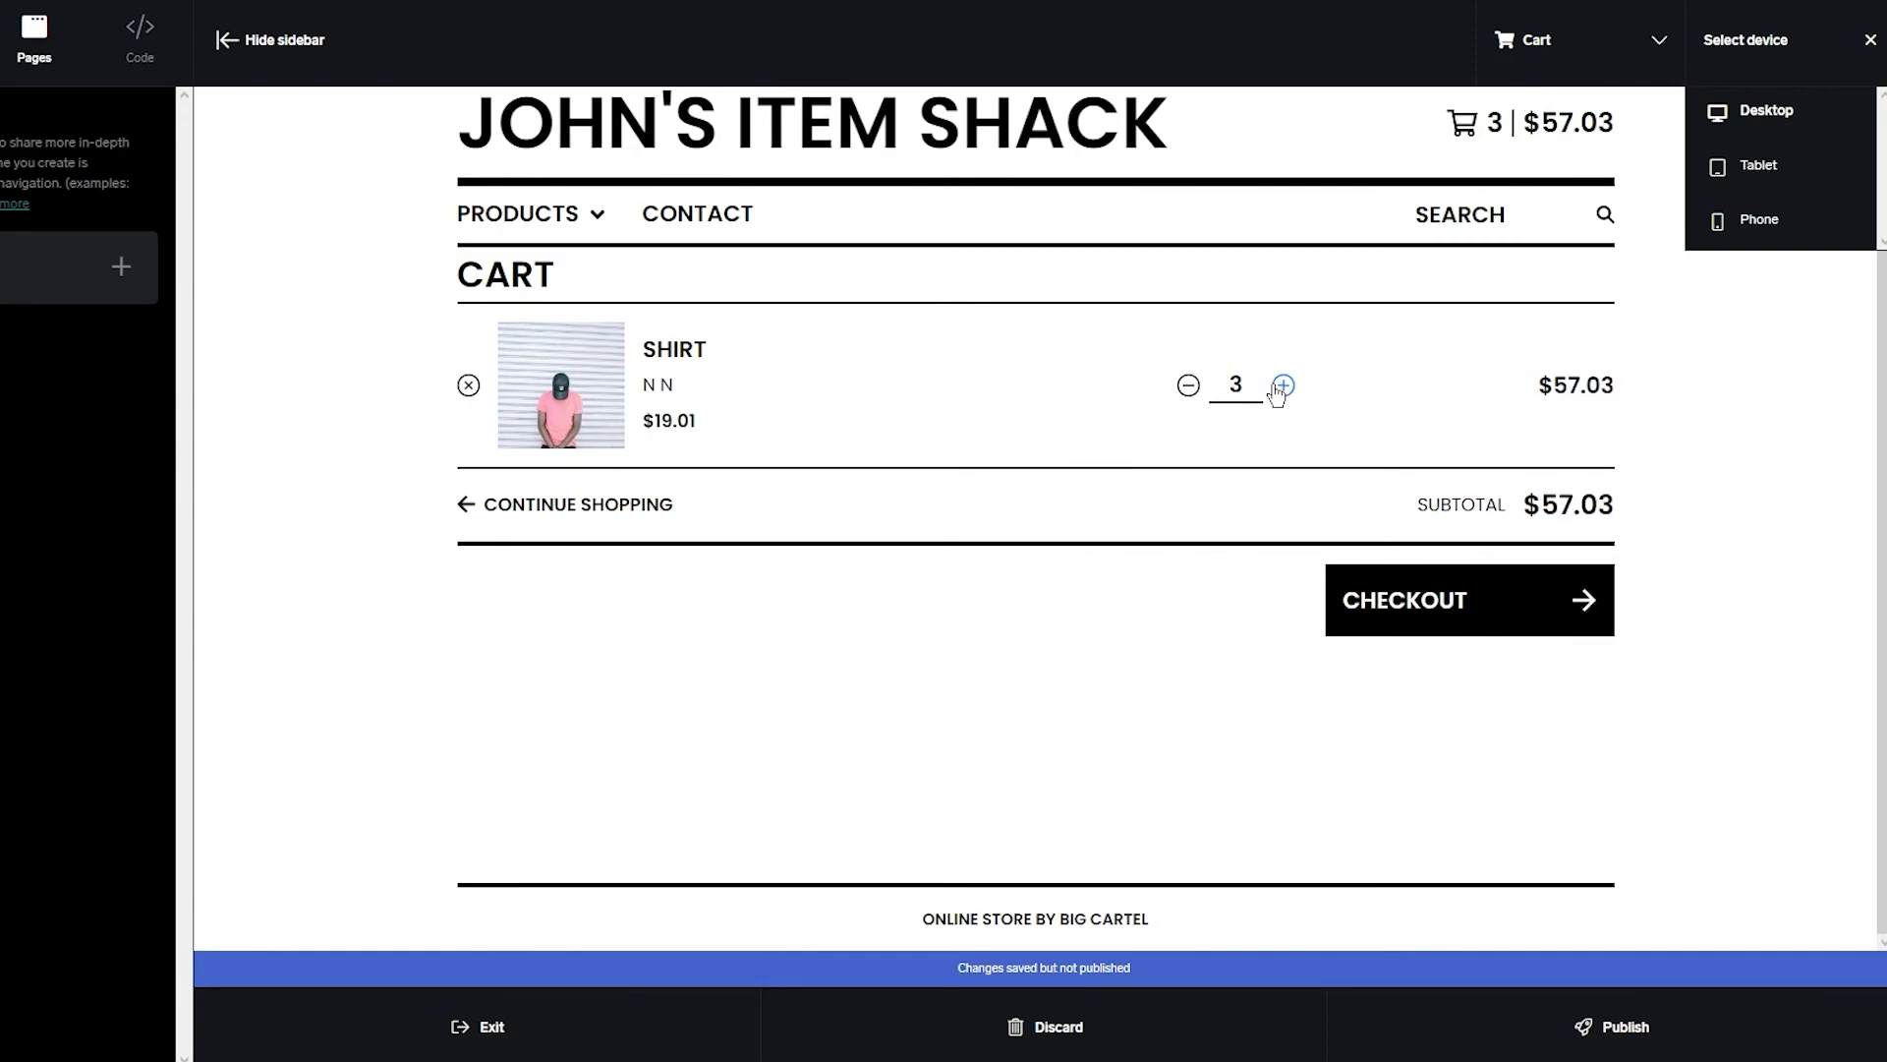
click(1280, 387)
click(1280, 387)
click(1280, 387)
click(1280, 387)
click(1280, 387)
click(1280, 387)
click(1280, 387)
click(1280, 387)
click(1279, 387)
click(1281, 386)
click(1281, 386)
click(1281, 386)
click(1281, 387)
click(1282, 387)
click(1281, 386)
Preview the Maintenance page, then return the preview to the Home page
click(1592, 41)
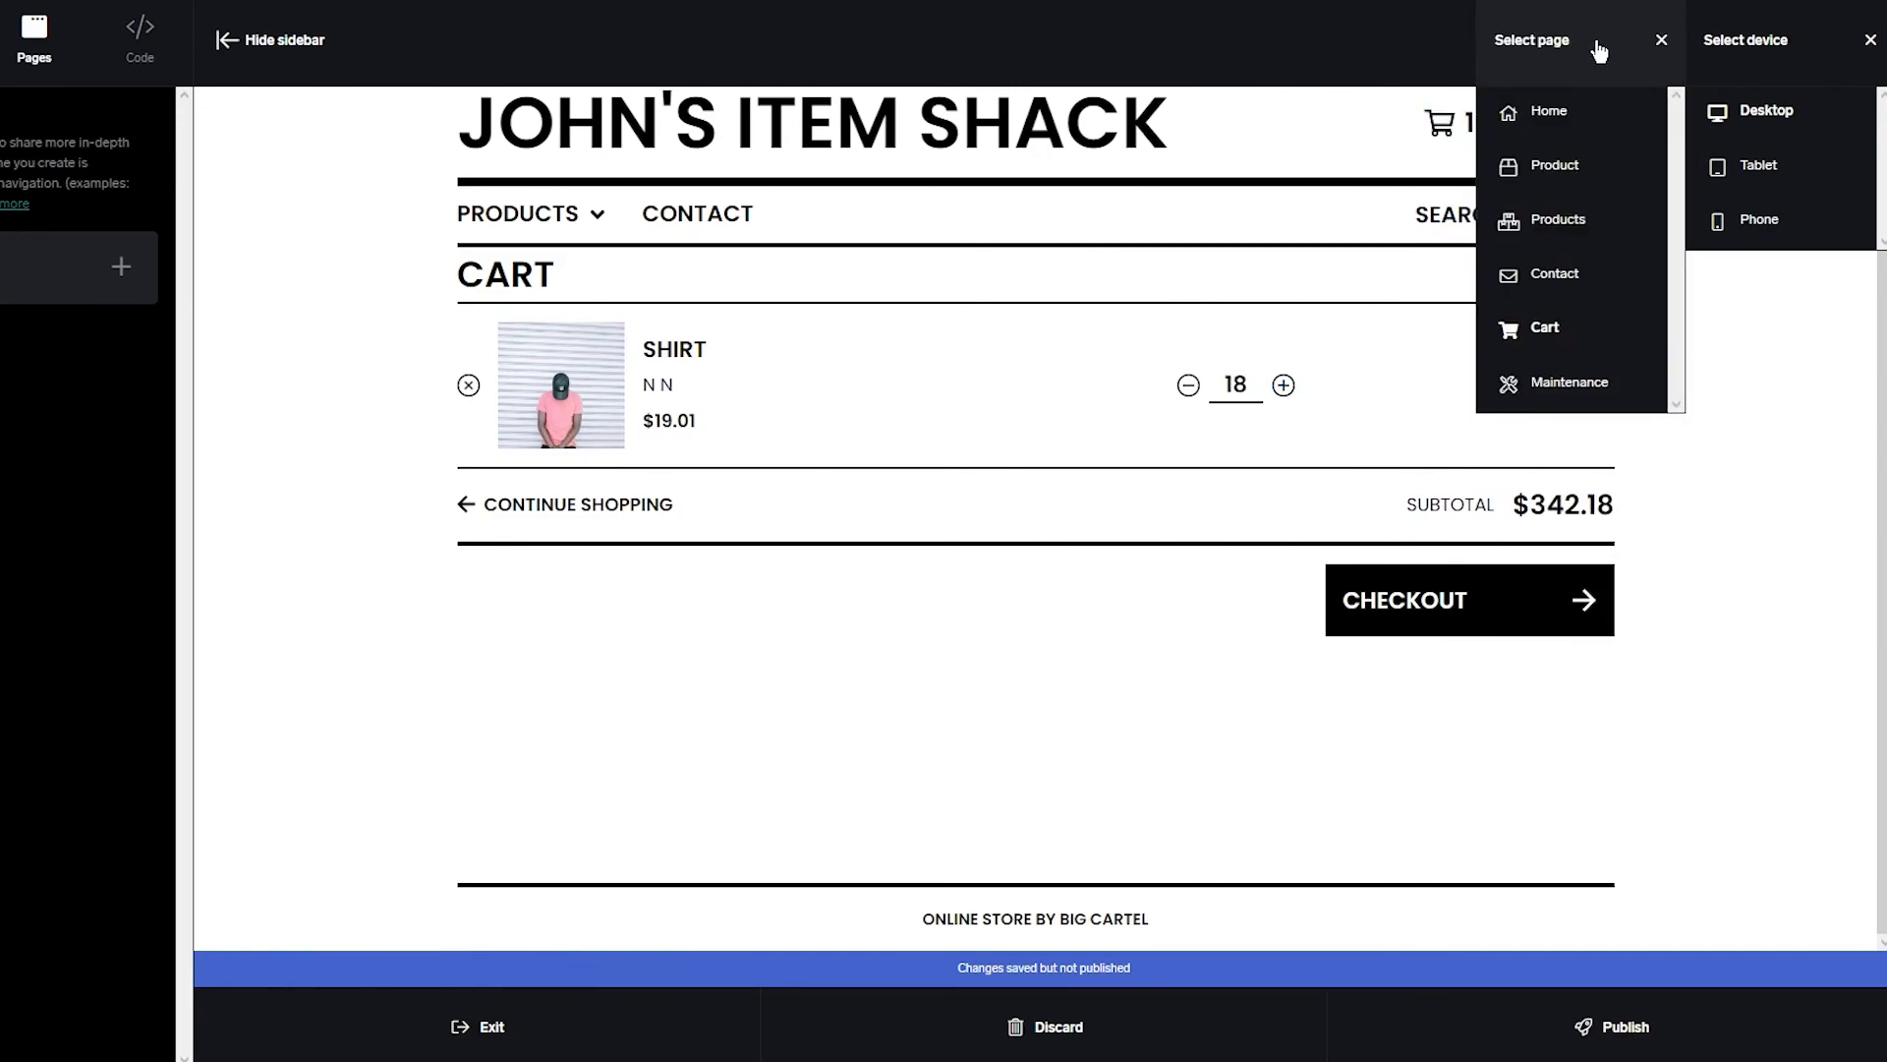
click(1565, 384)
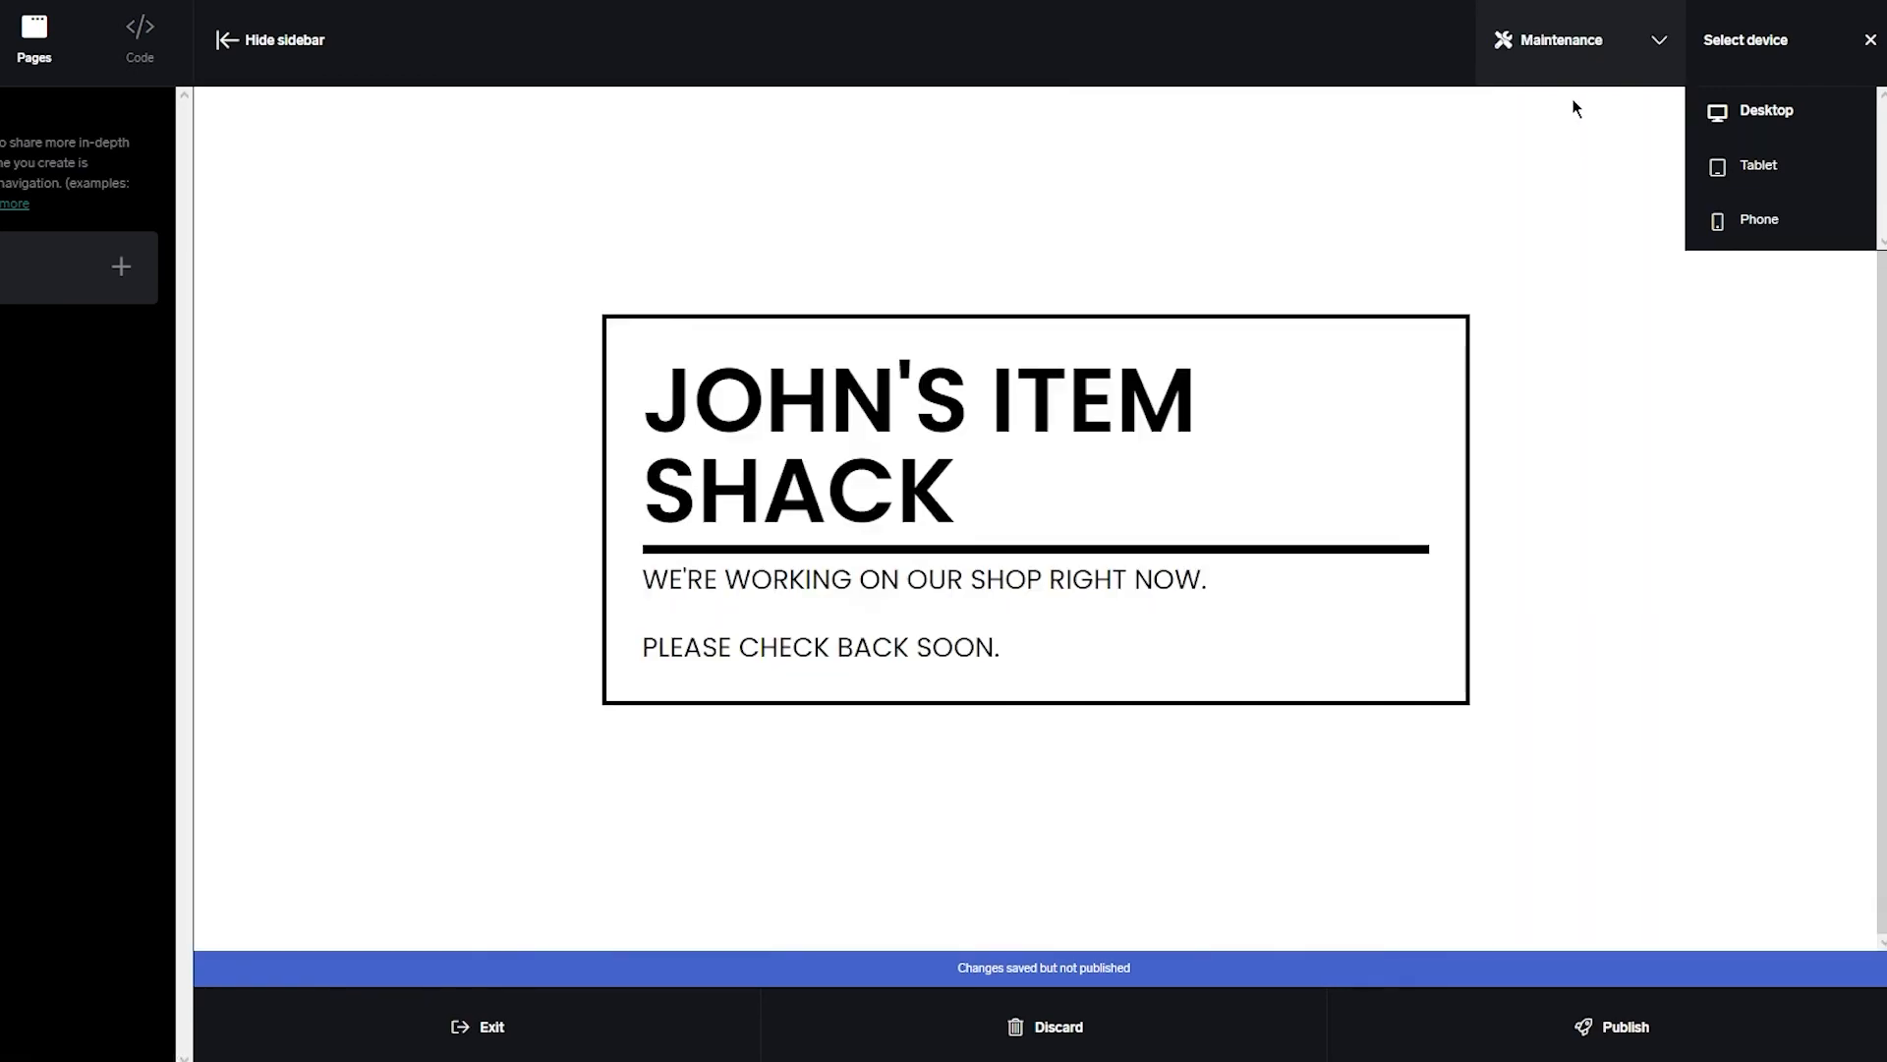
click(1558, 51)
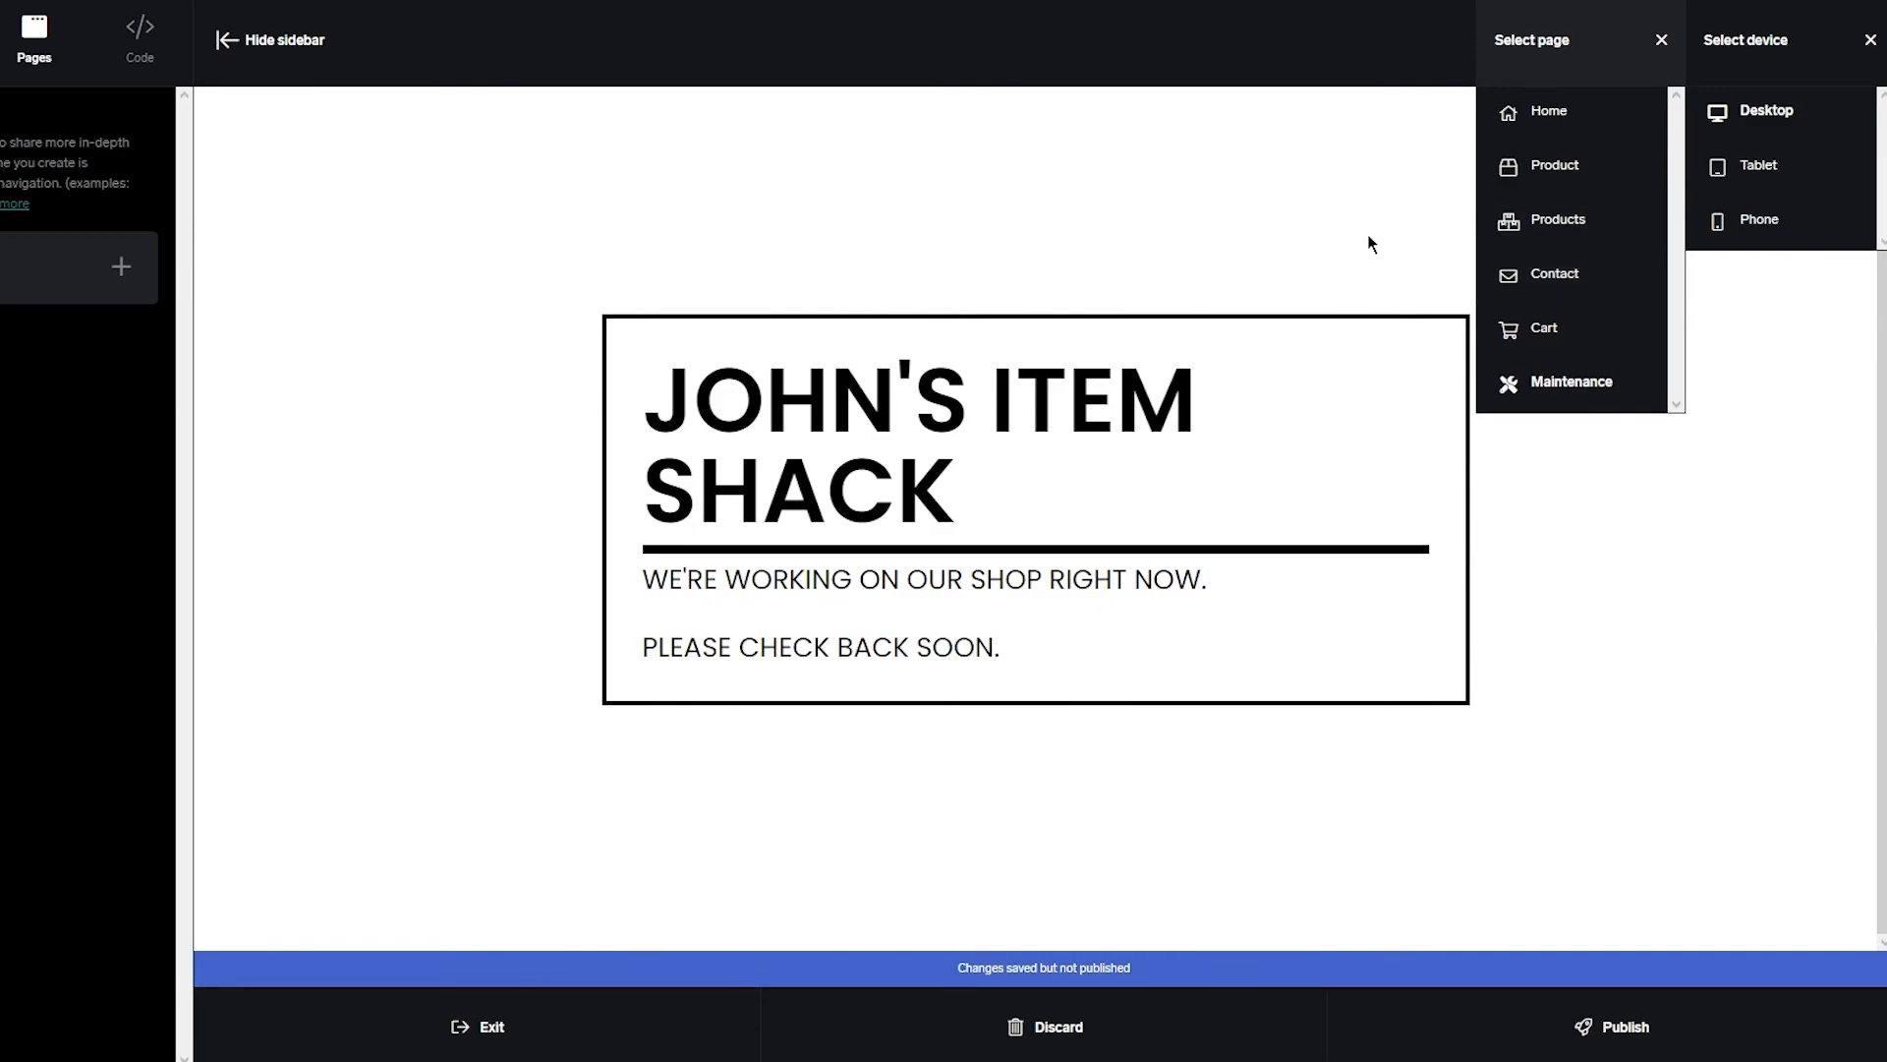
click(1582, 126)
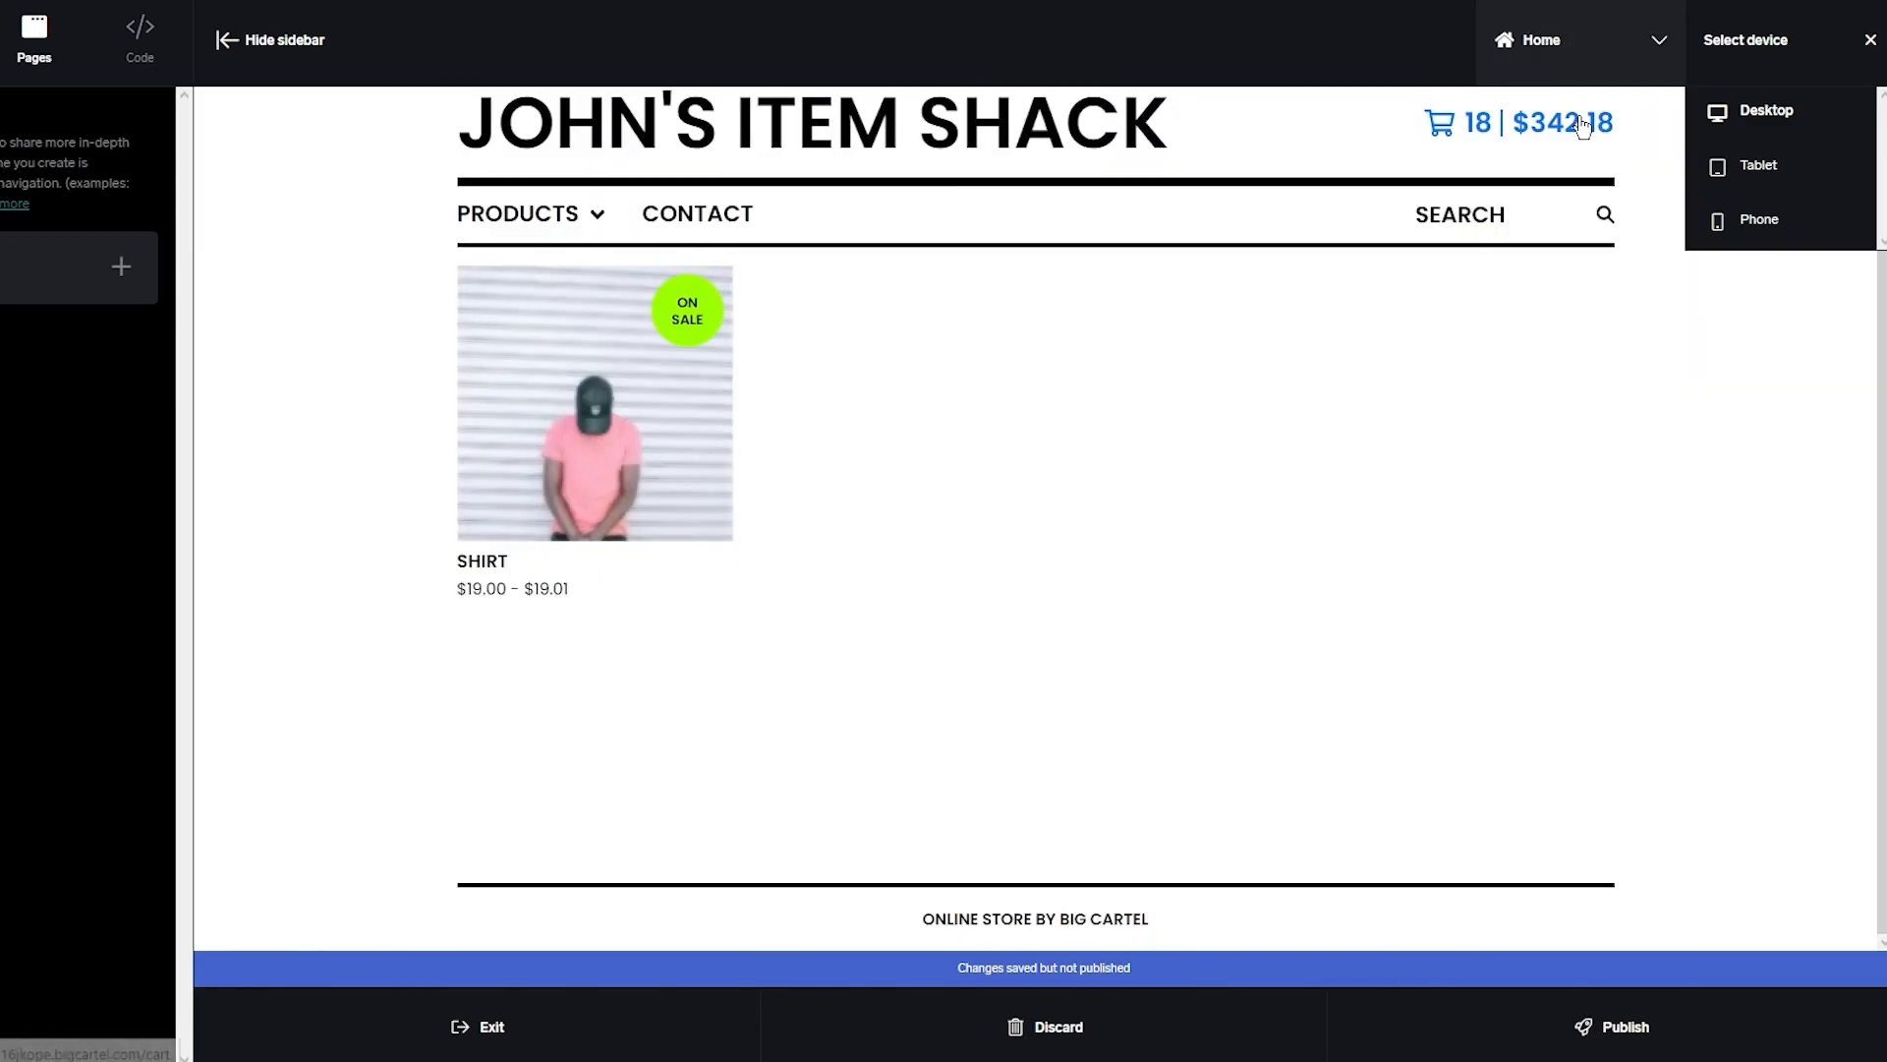
Preview the Home page in the Phone layout and return to the Desktop layout
click(1817, 54)
click(1817, 54)
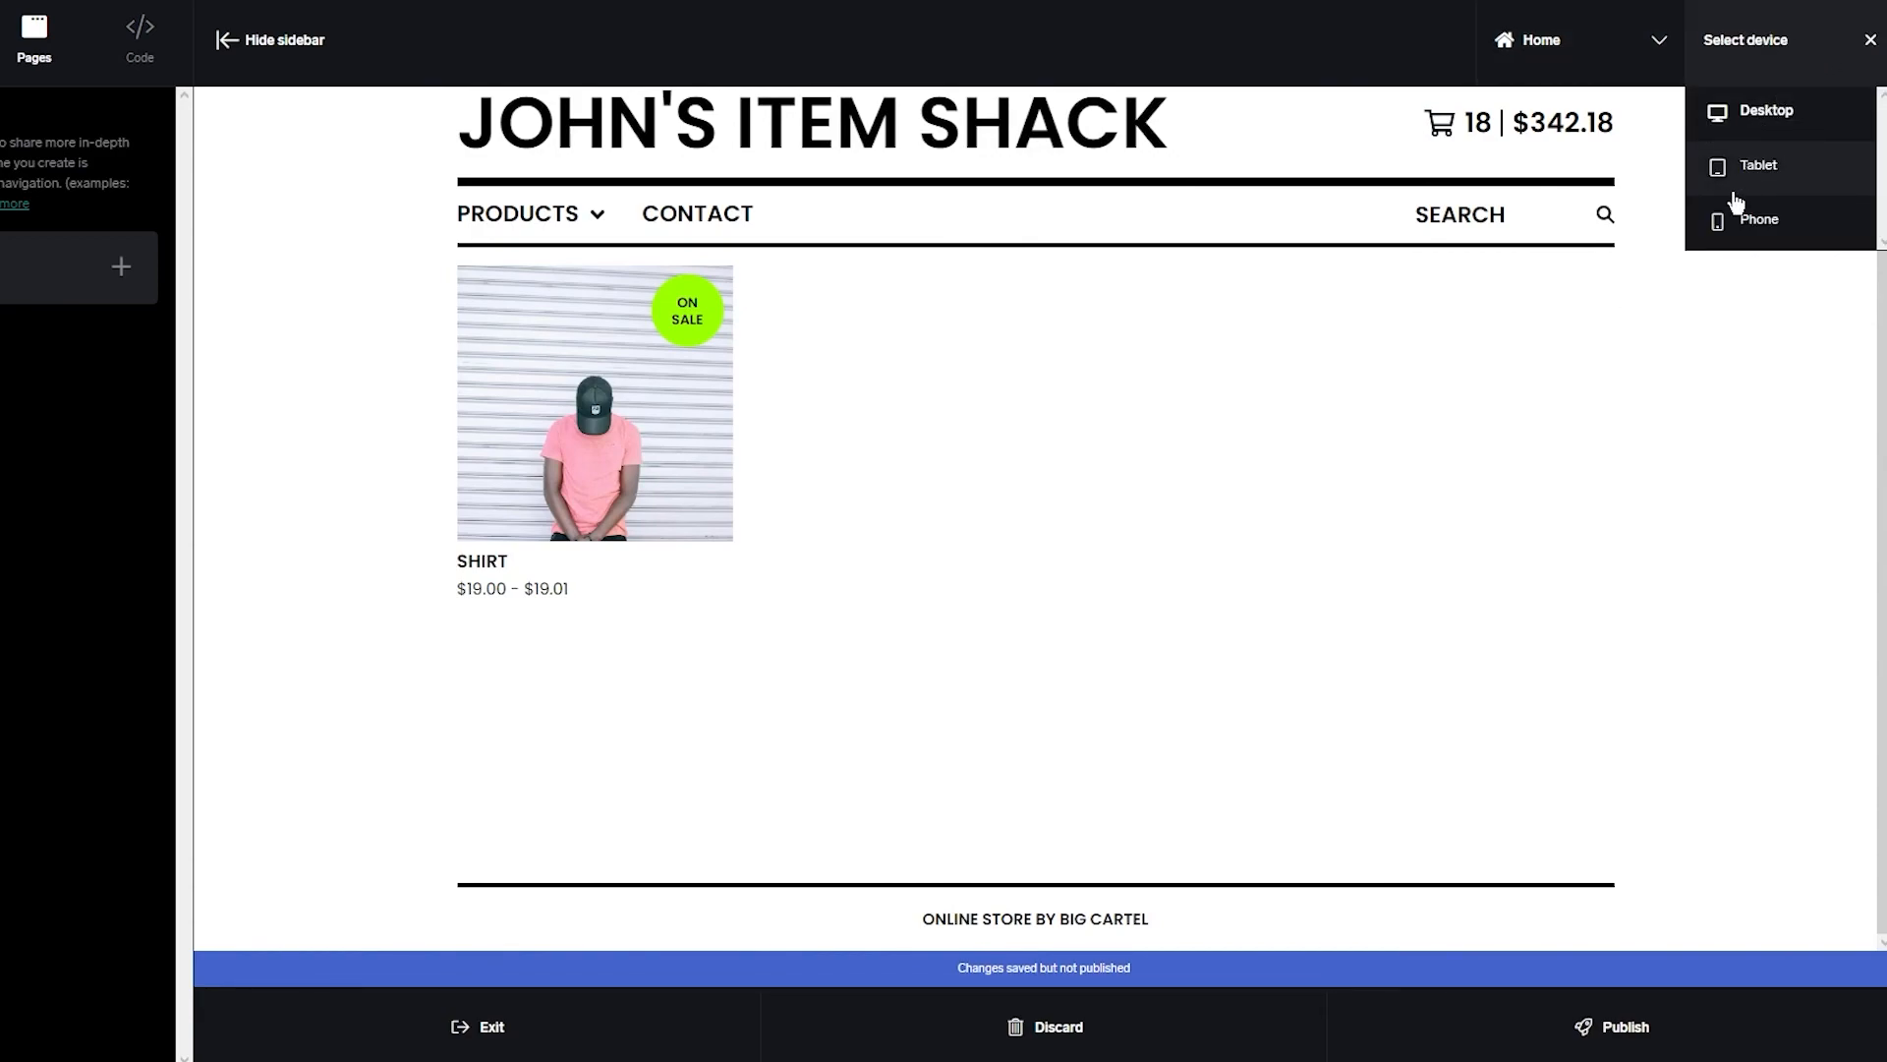
click(1759, 216)
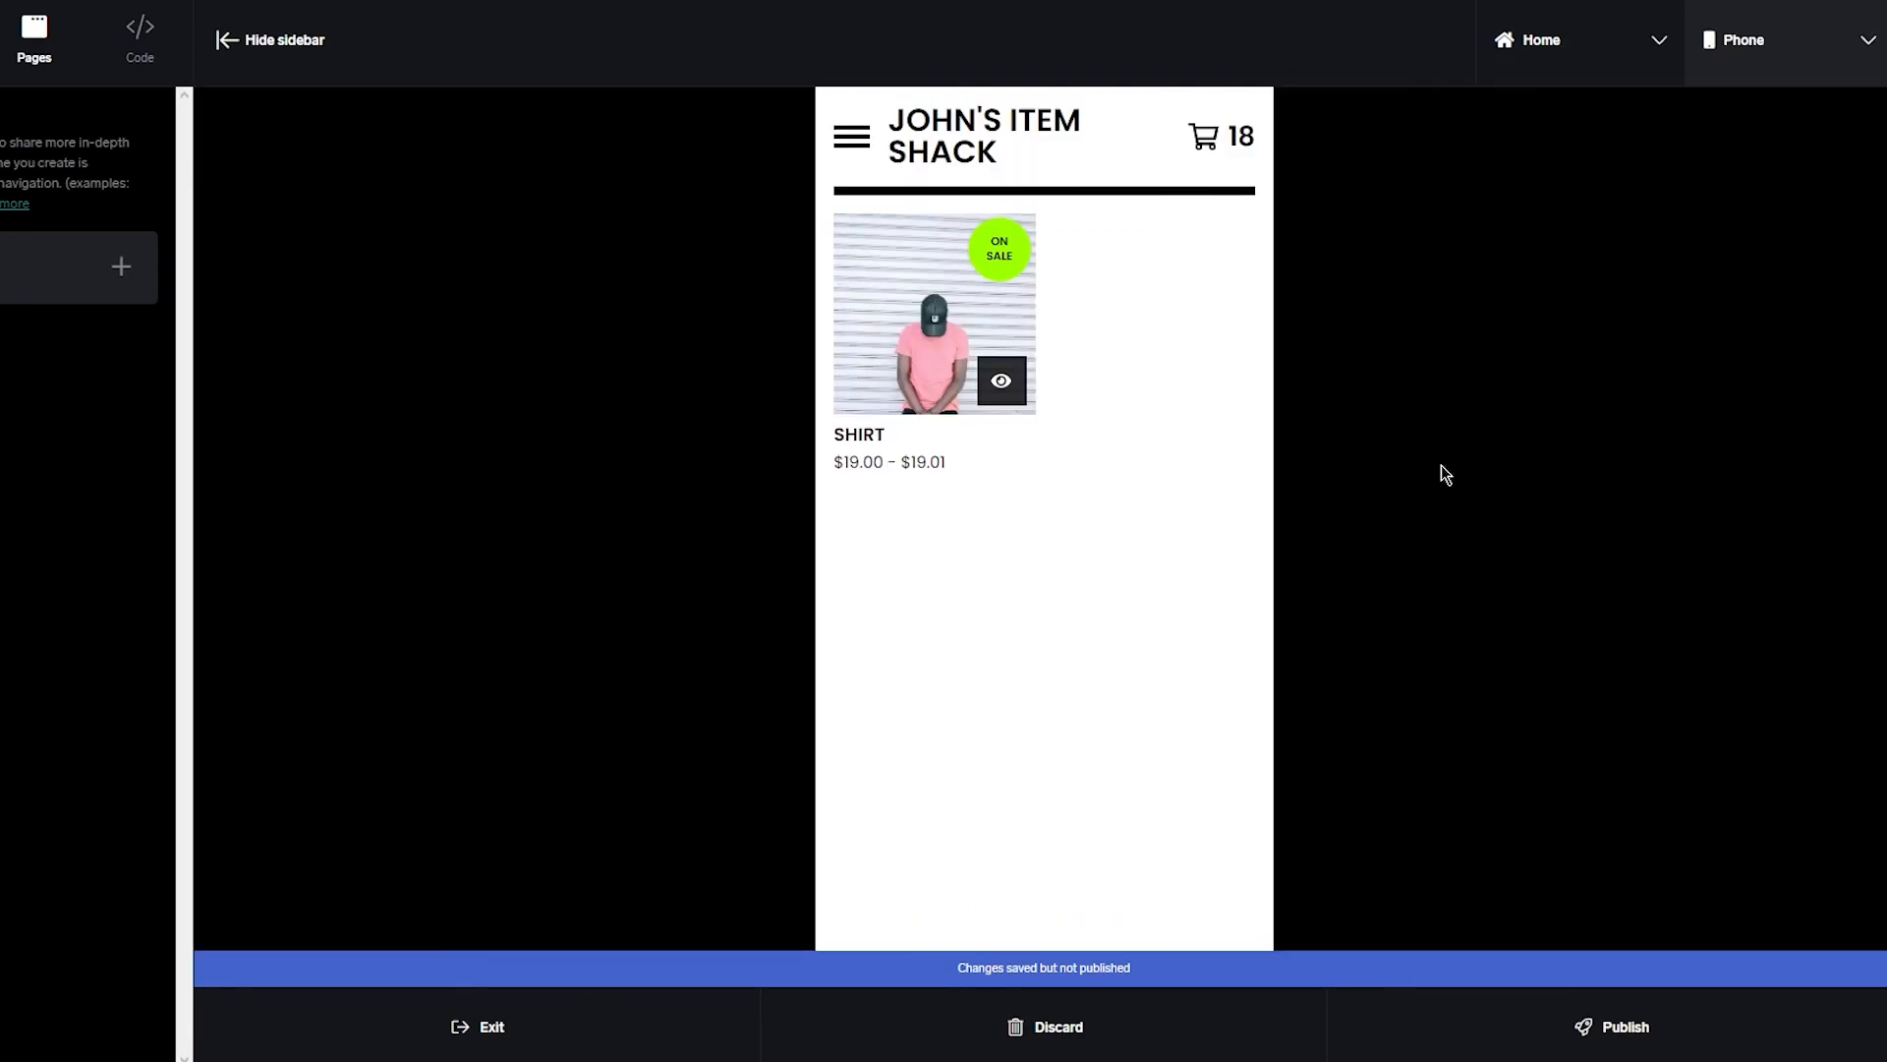
click(1805, 55)
click(1702, 128)
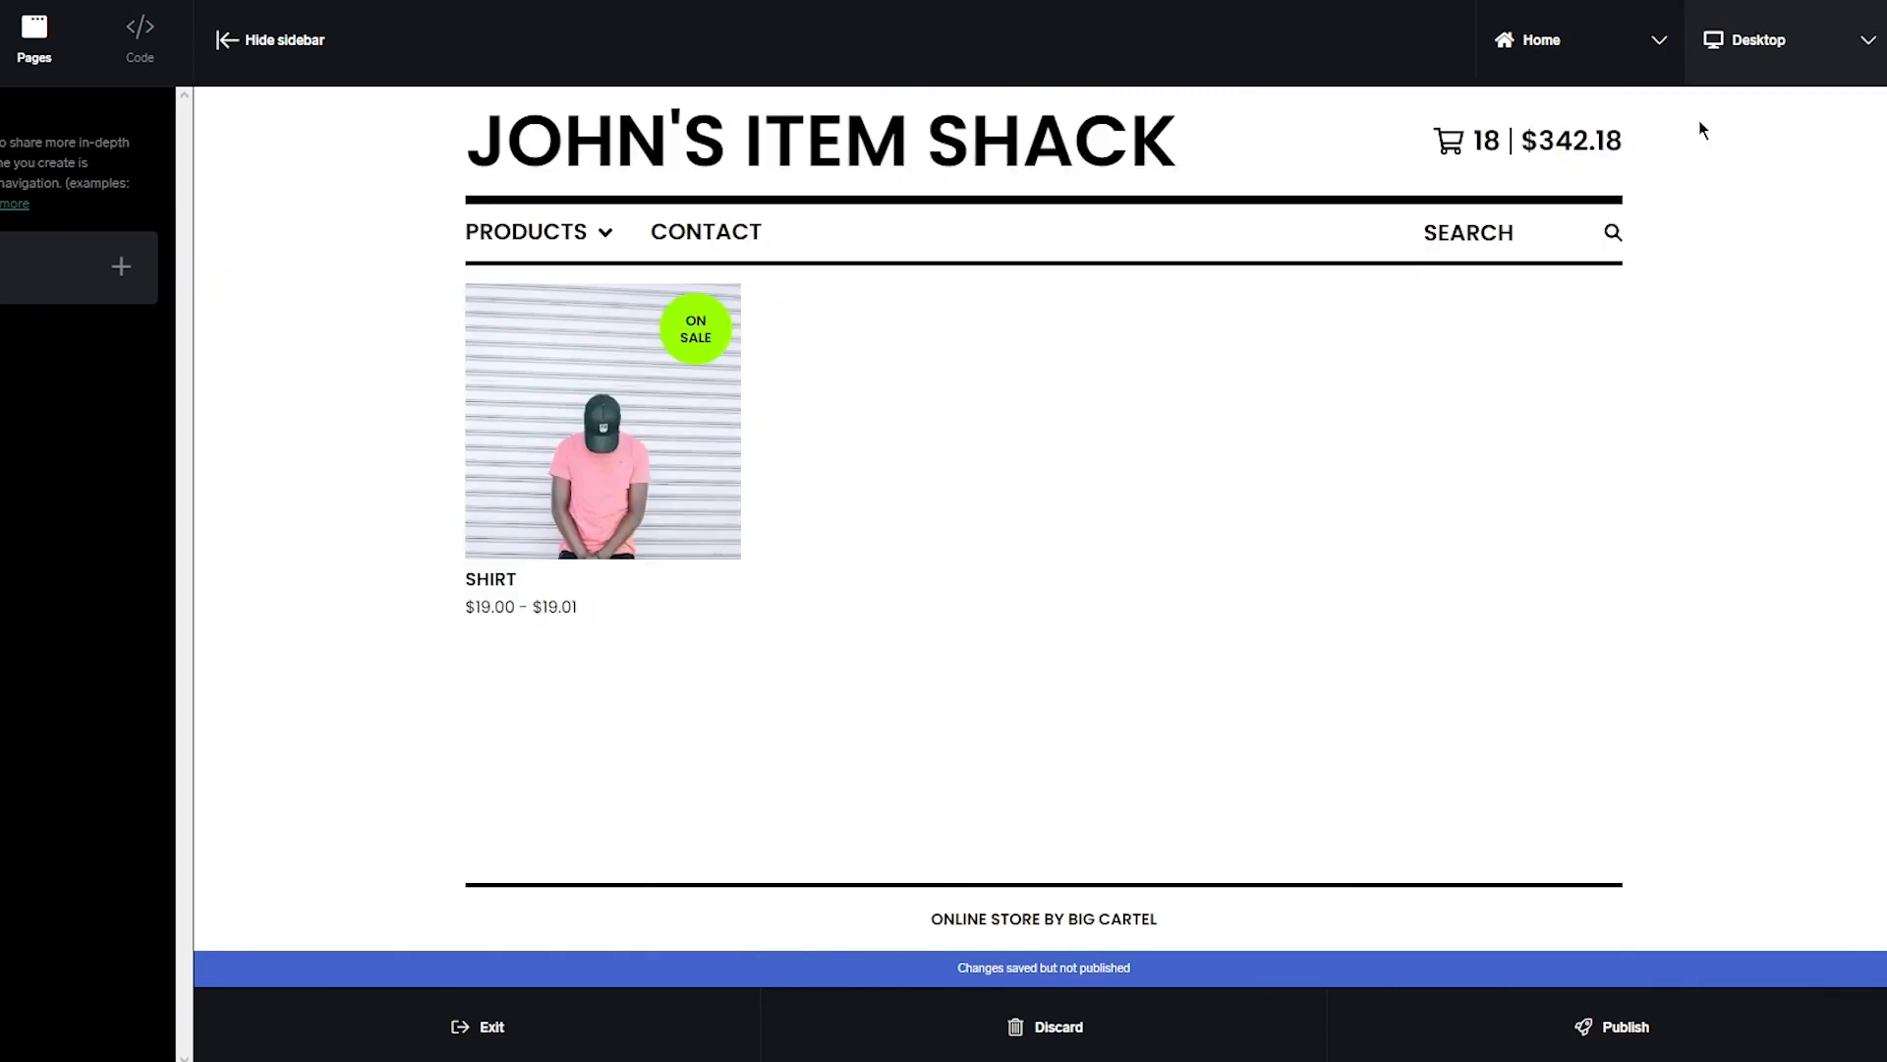
click(1775, 20)
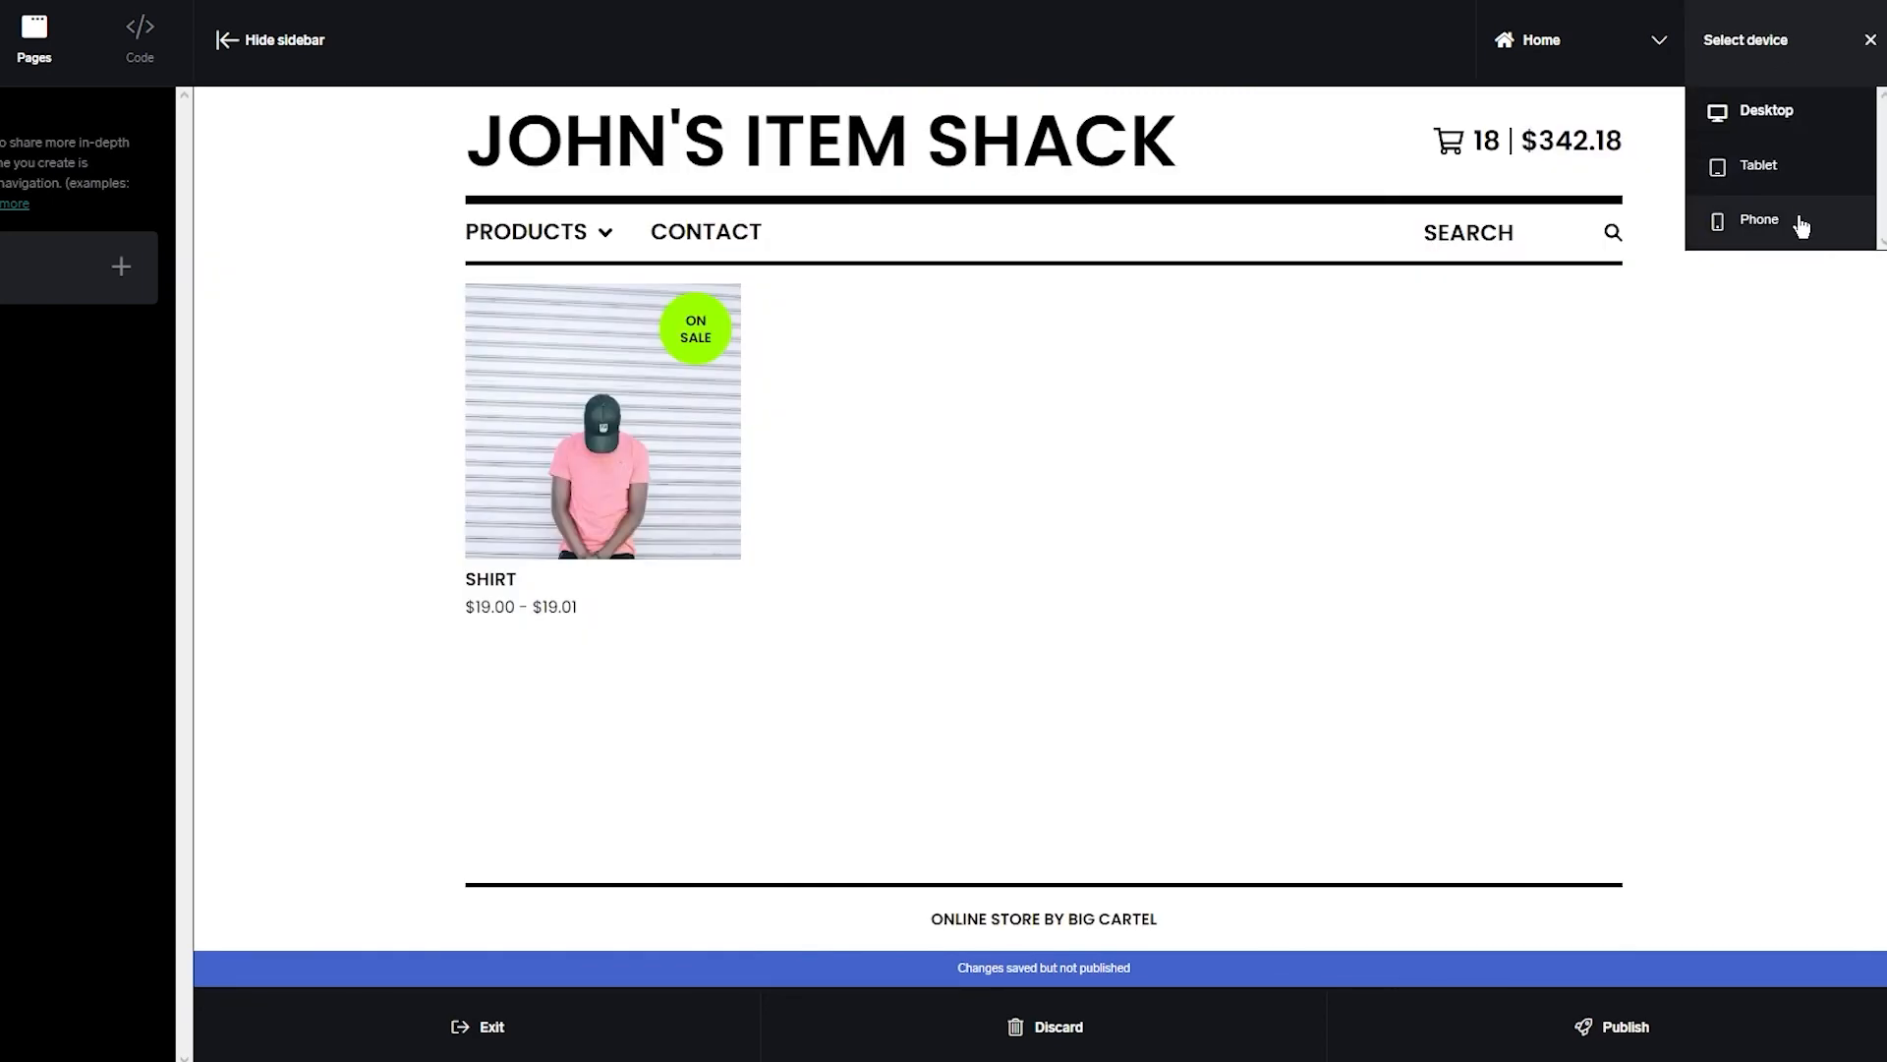
right_click(1796, 370)
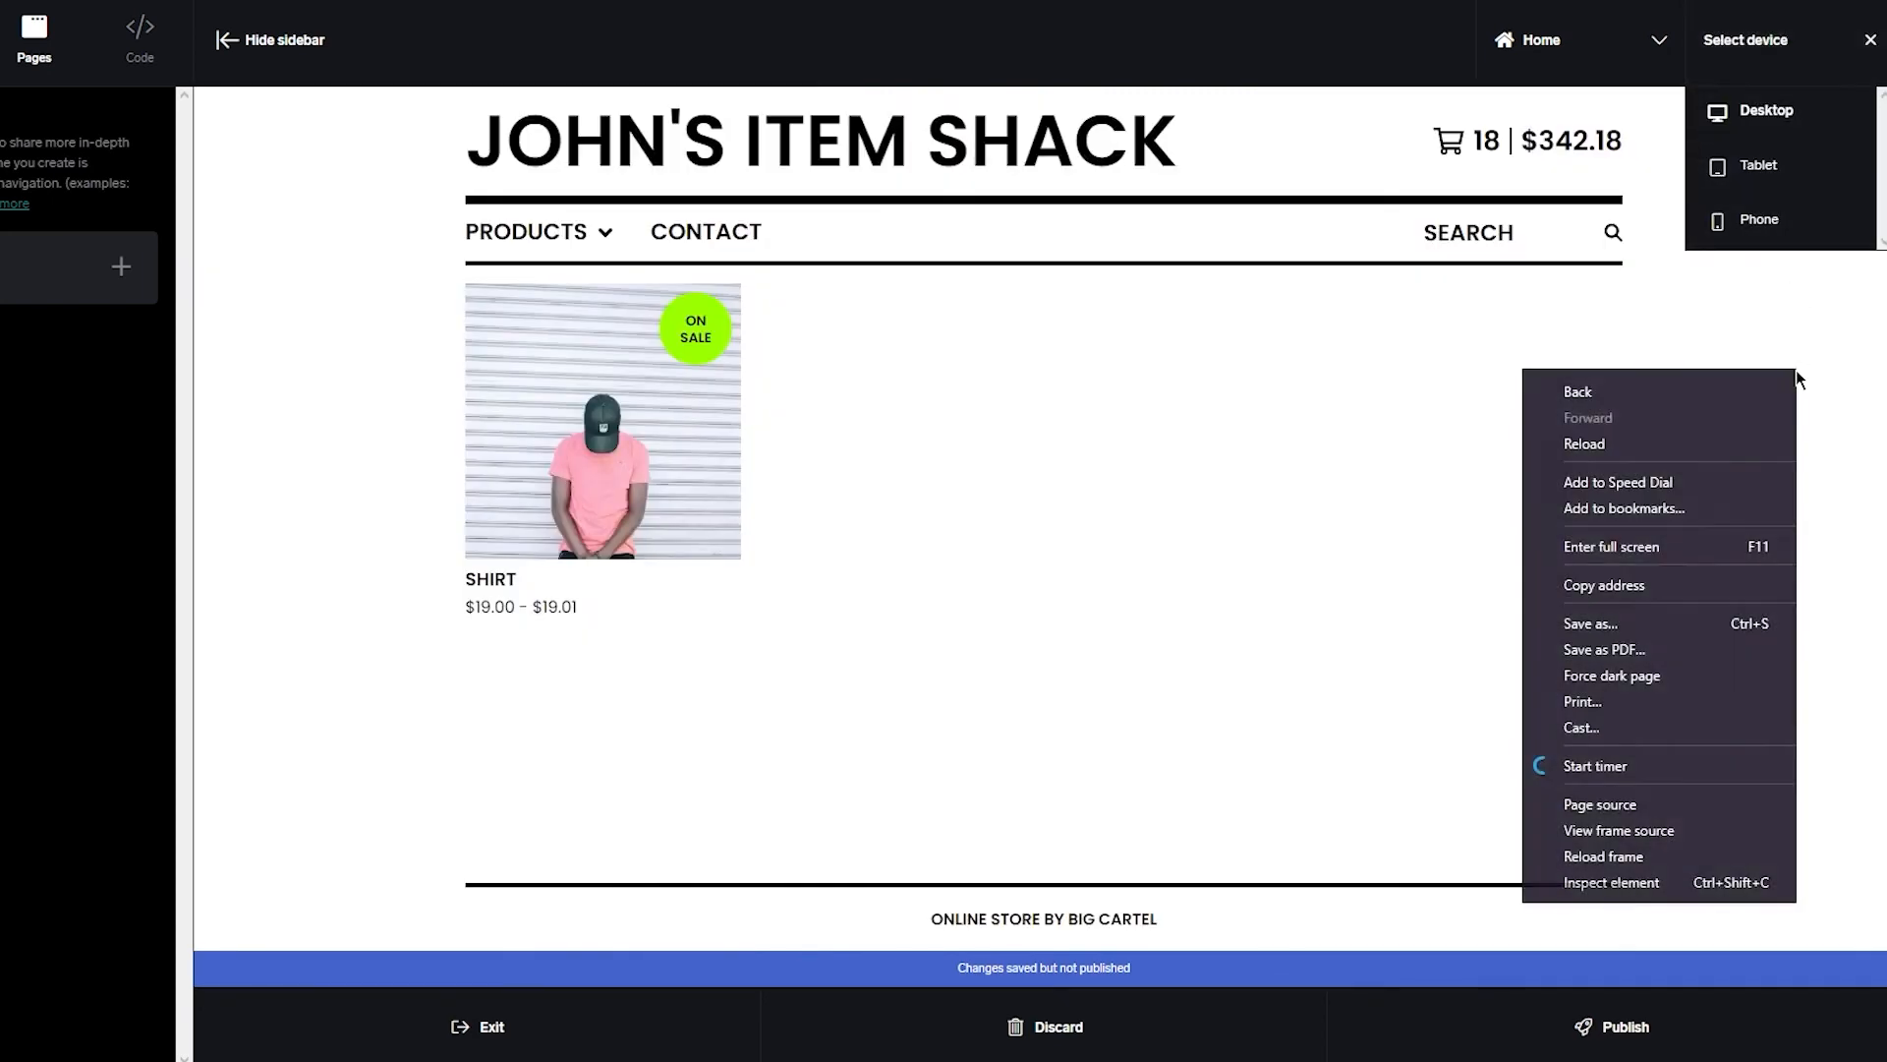
click(1764, 316)
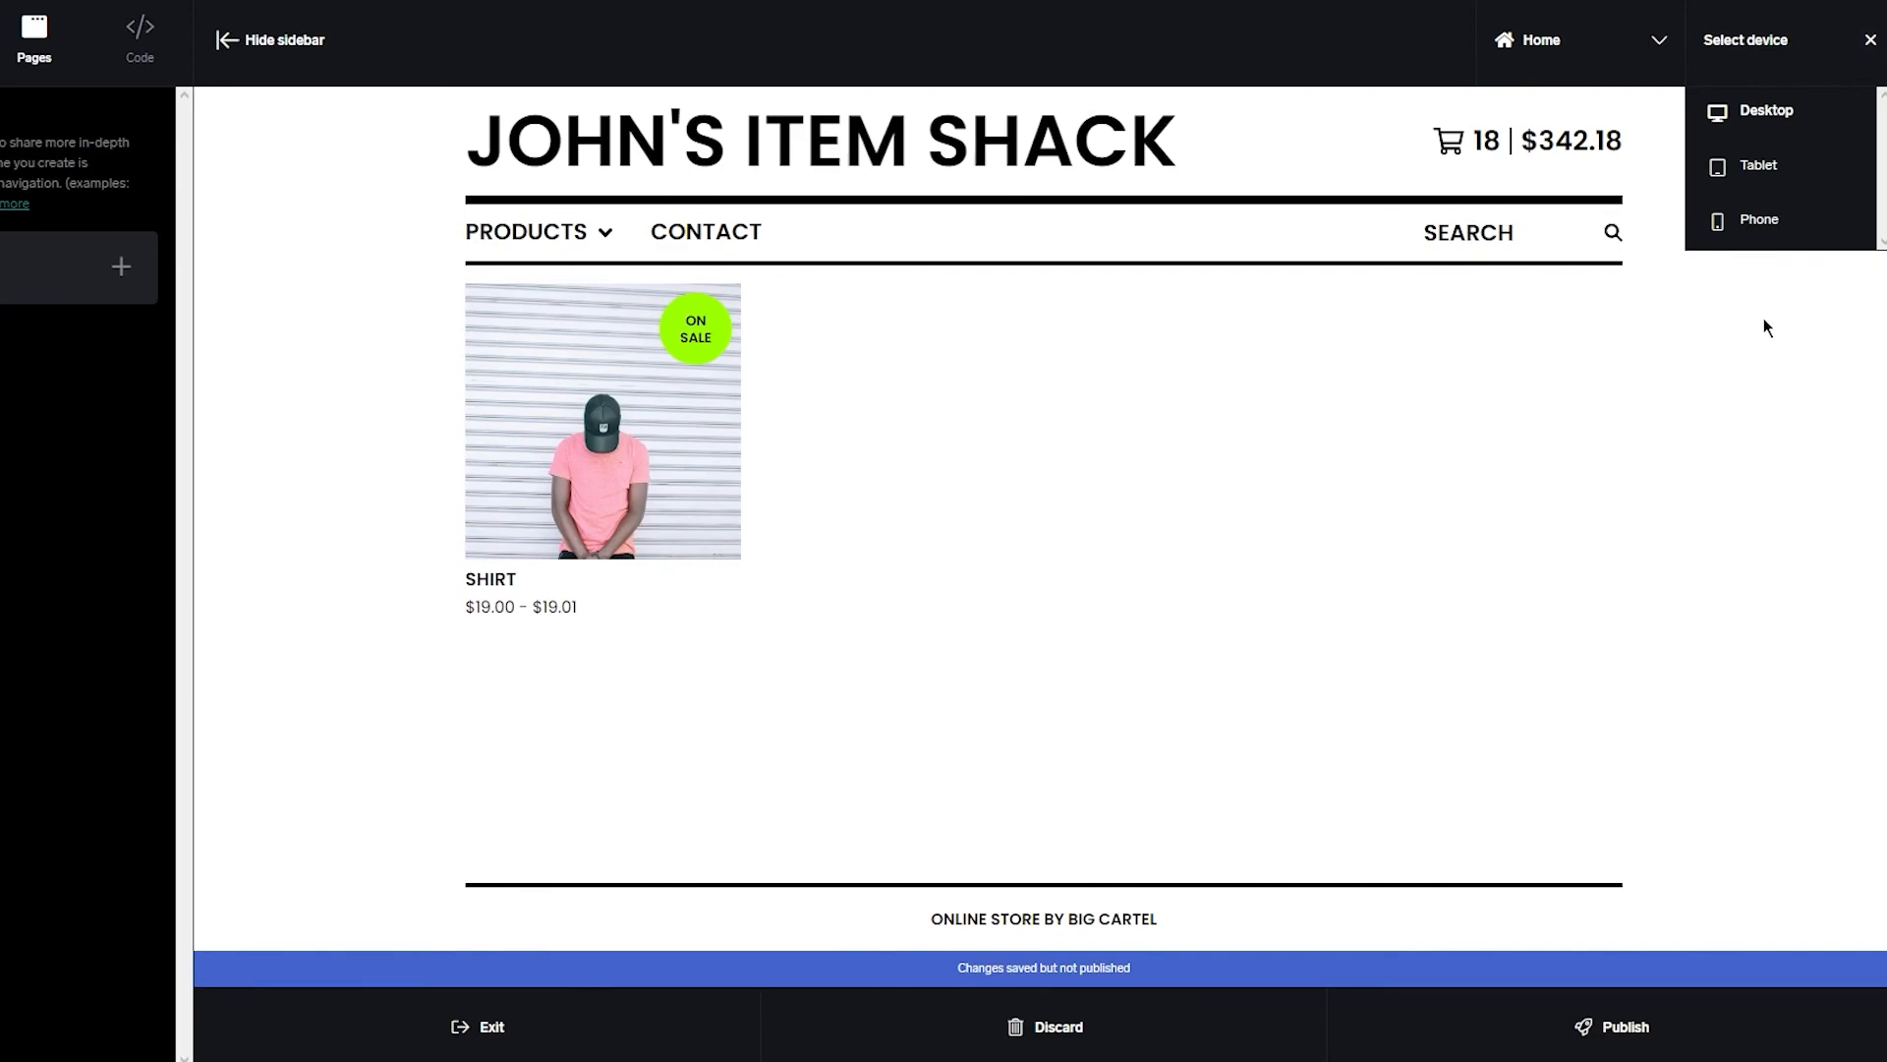
click(1740, 70)
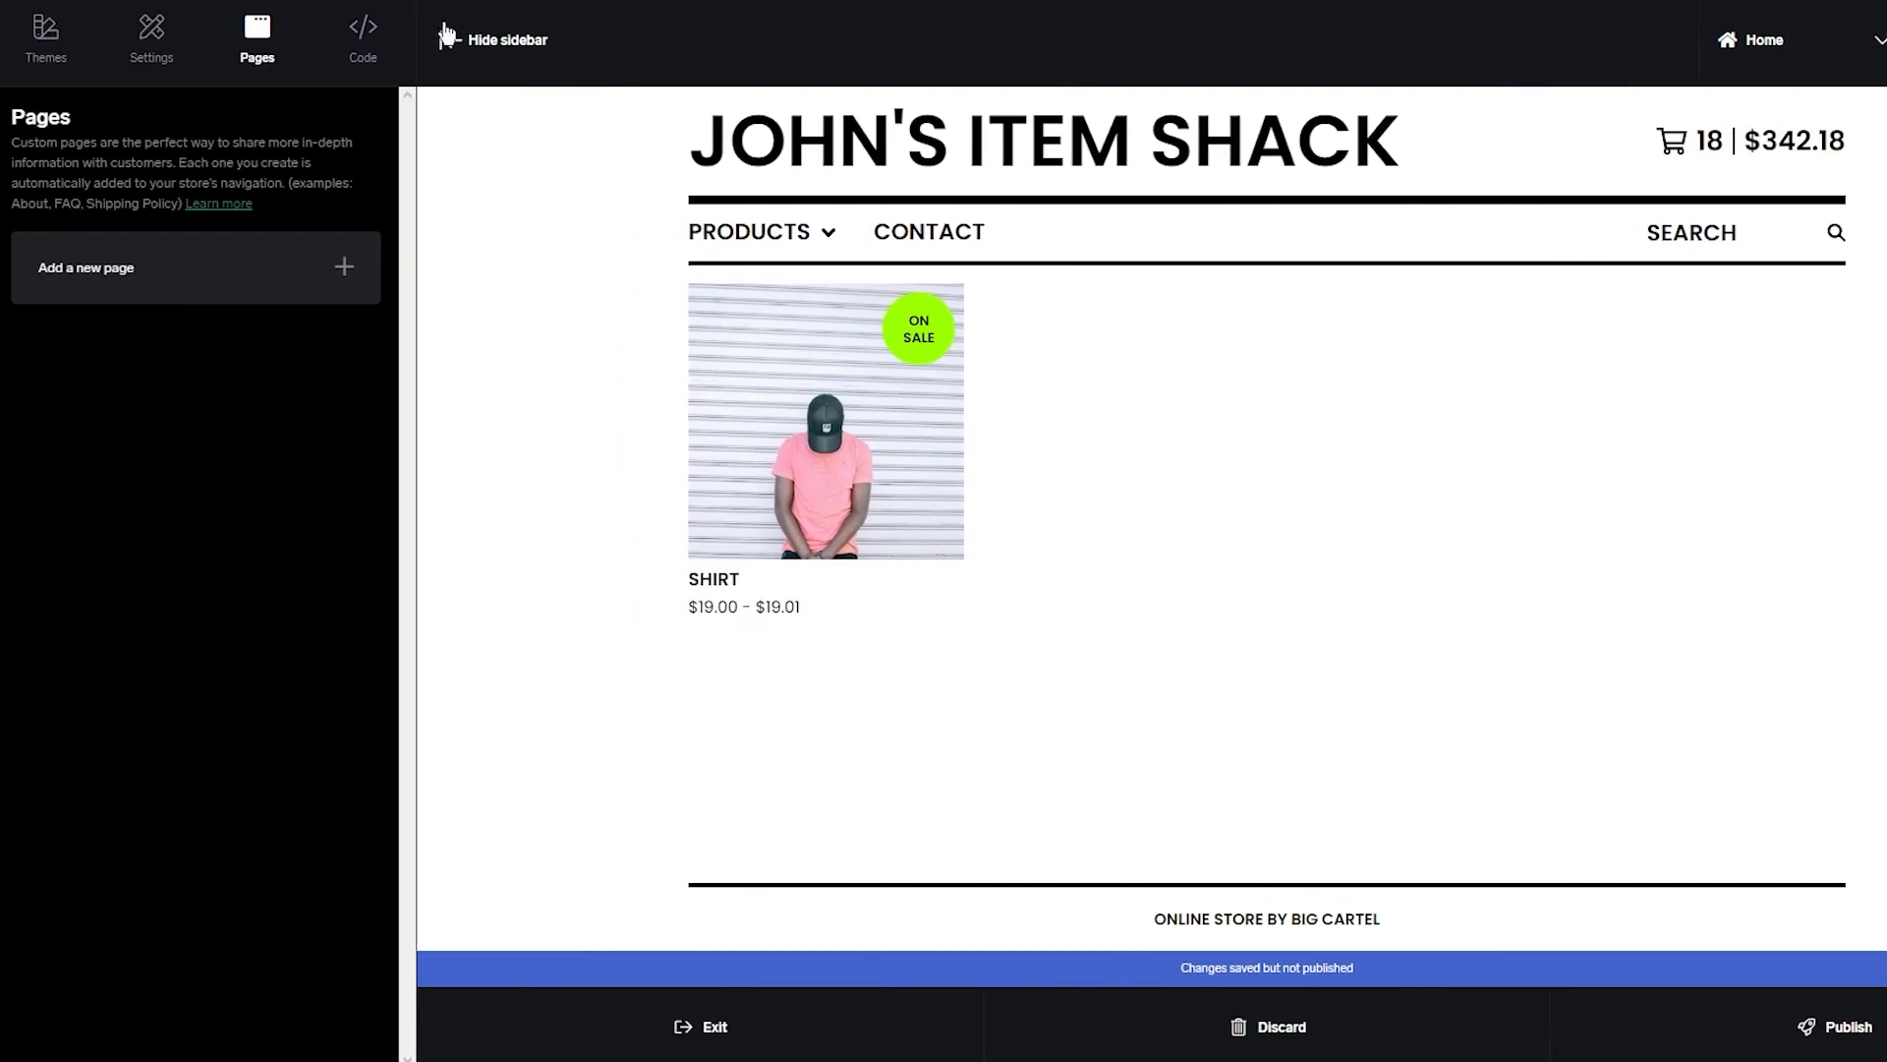
Add a custom page named New with the body text "dfswdfsd sdfs" followed by eight separate lines of "j"
click(299, 246)
click(269, 169)
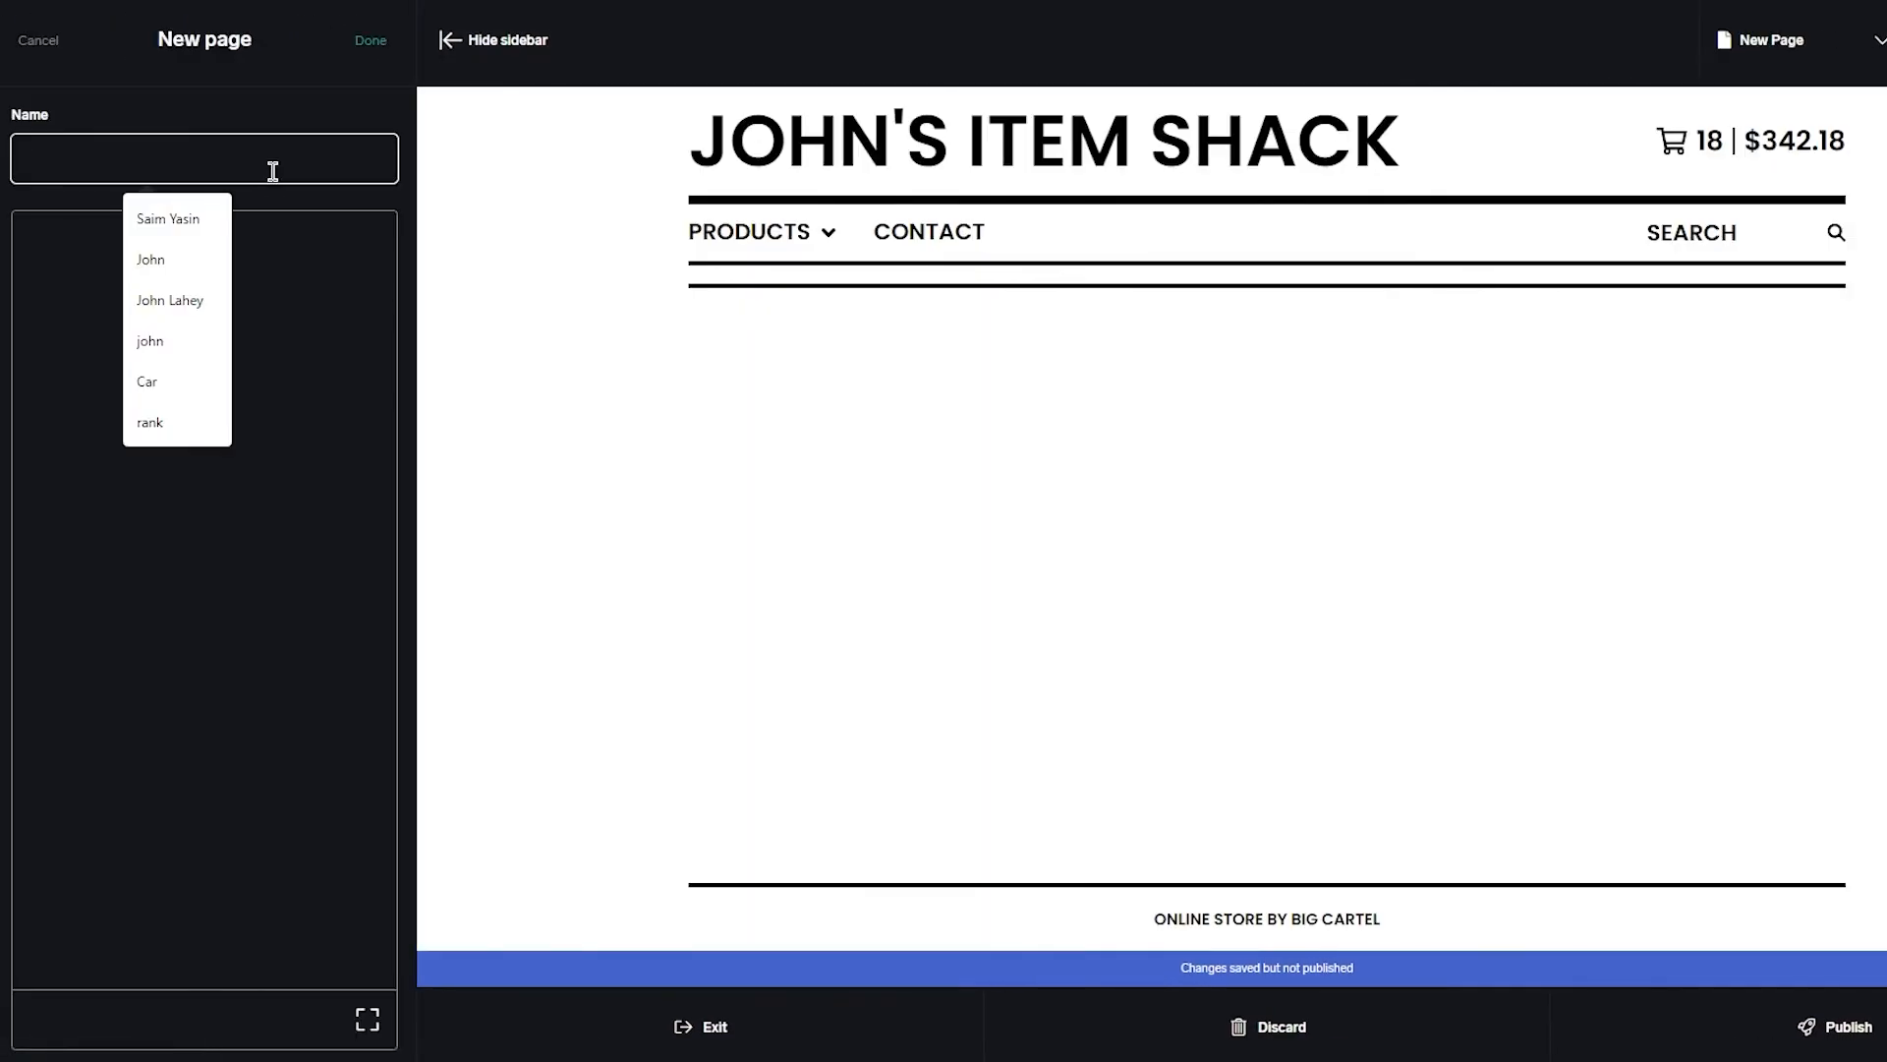
text(New)
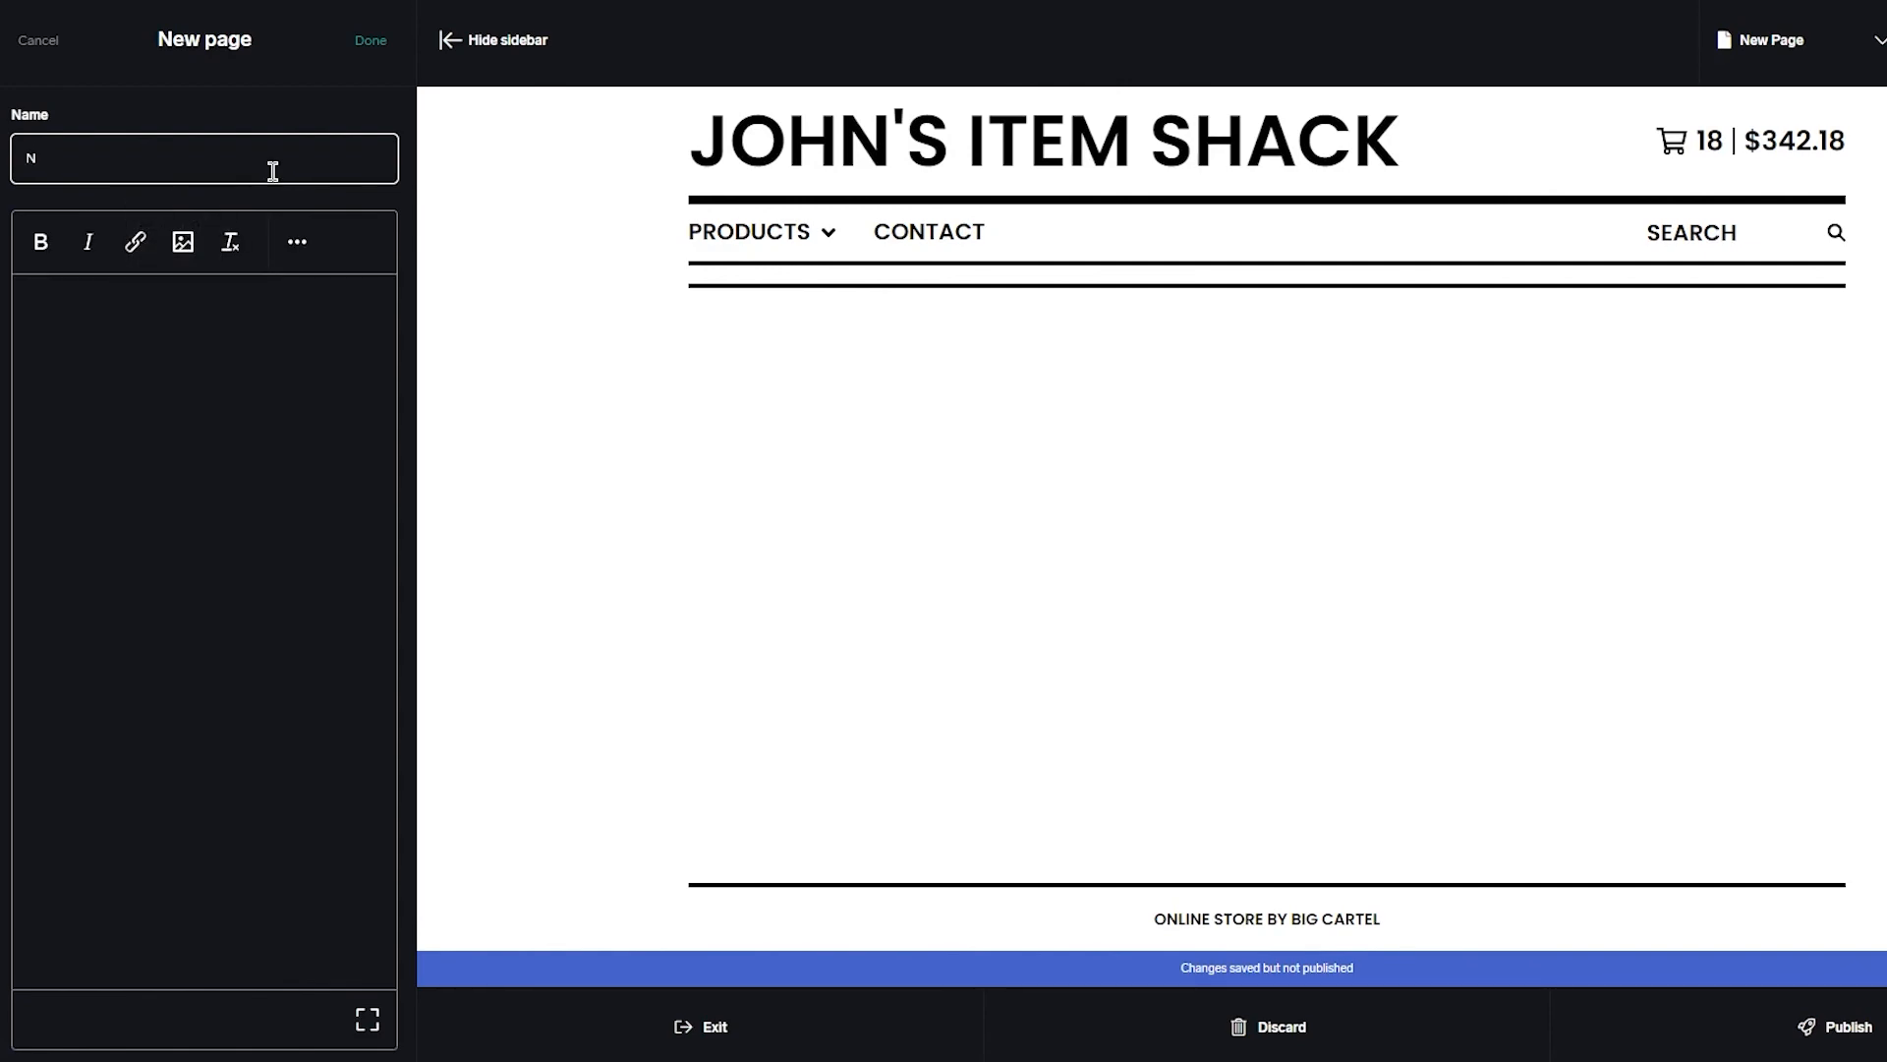
click(240, 380)
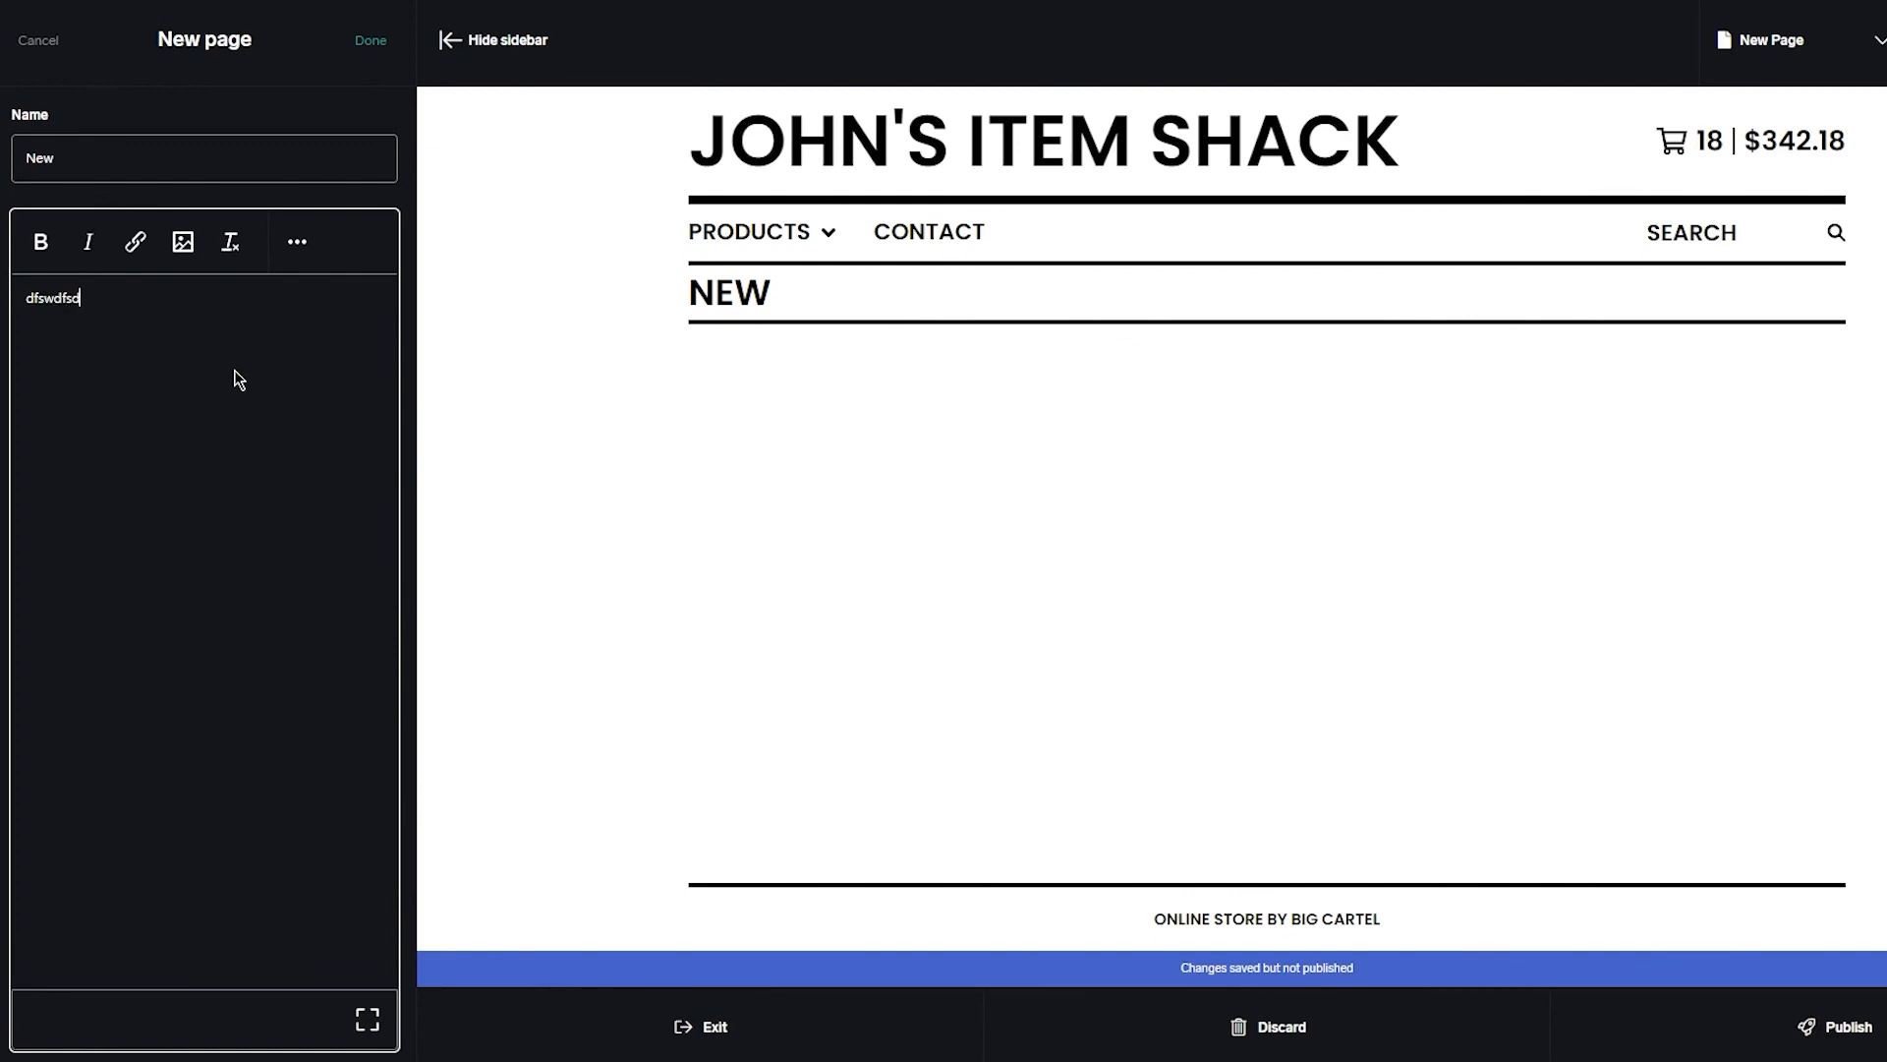
text(dfswdfsd sdfs )
text(j)
key(Return)
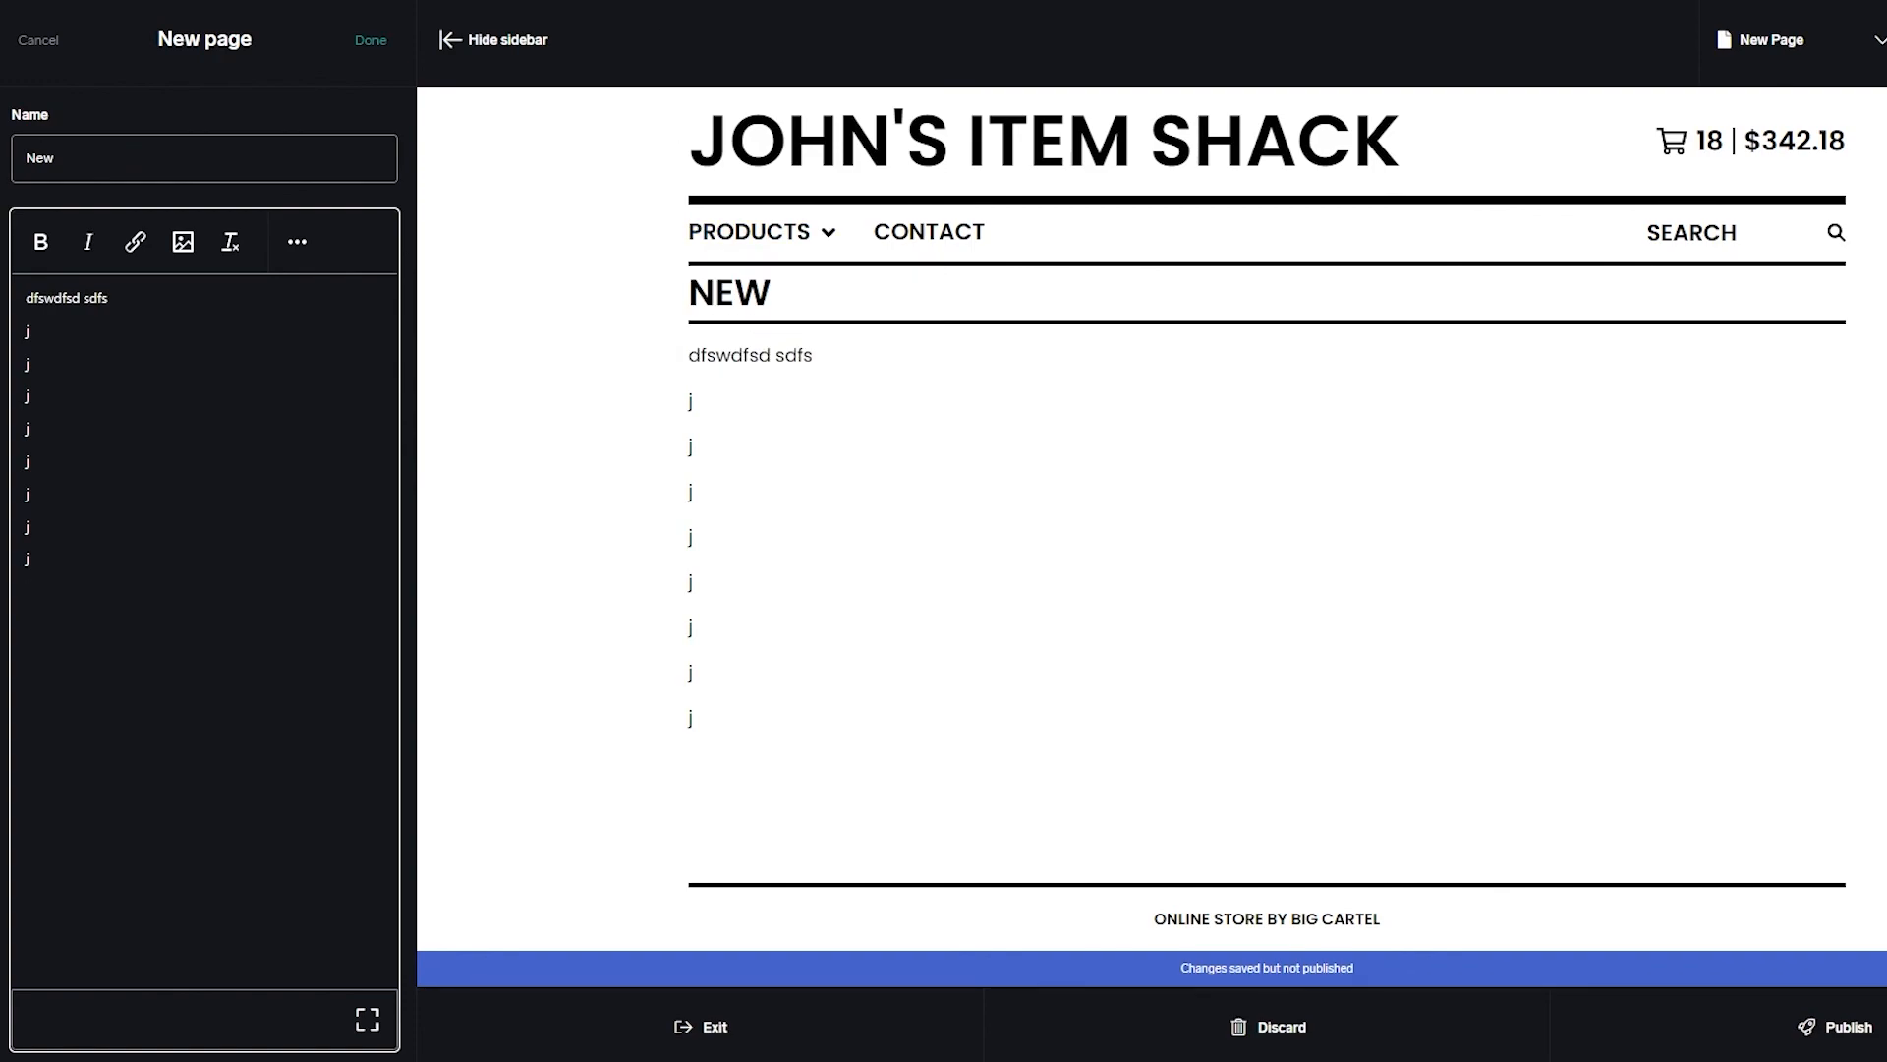
Publish the theme and new page changes to the shop and acknowledge the notice
click(448, 41)
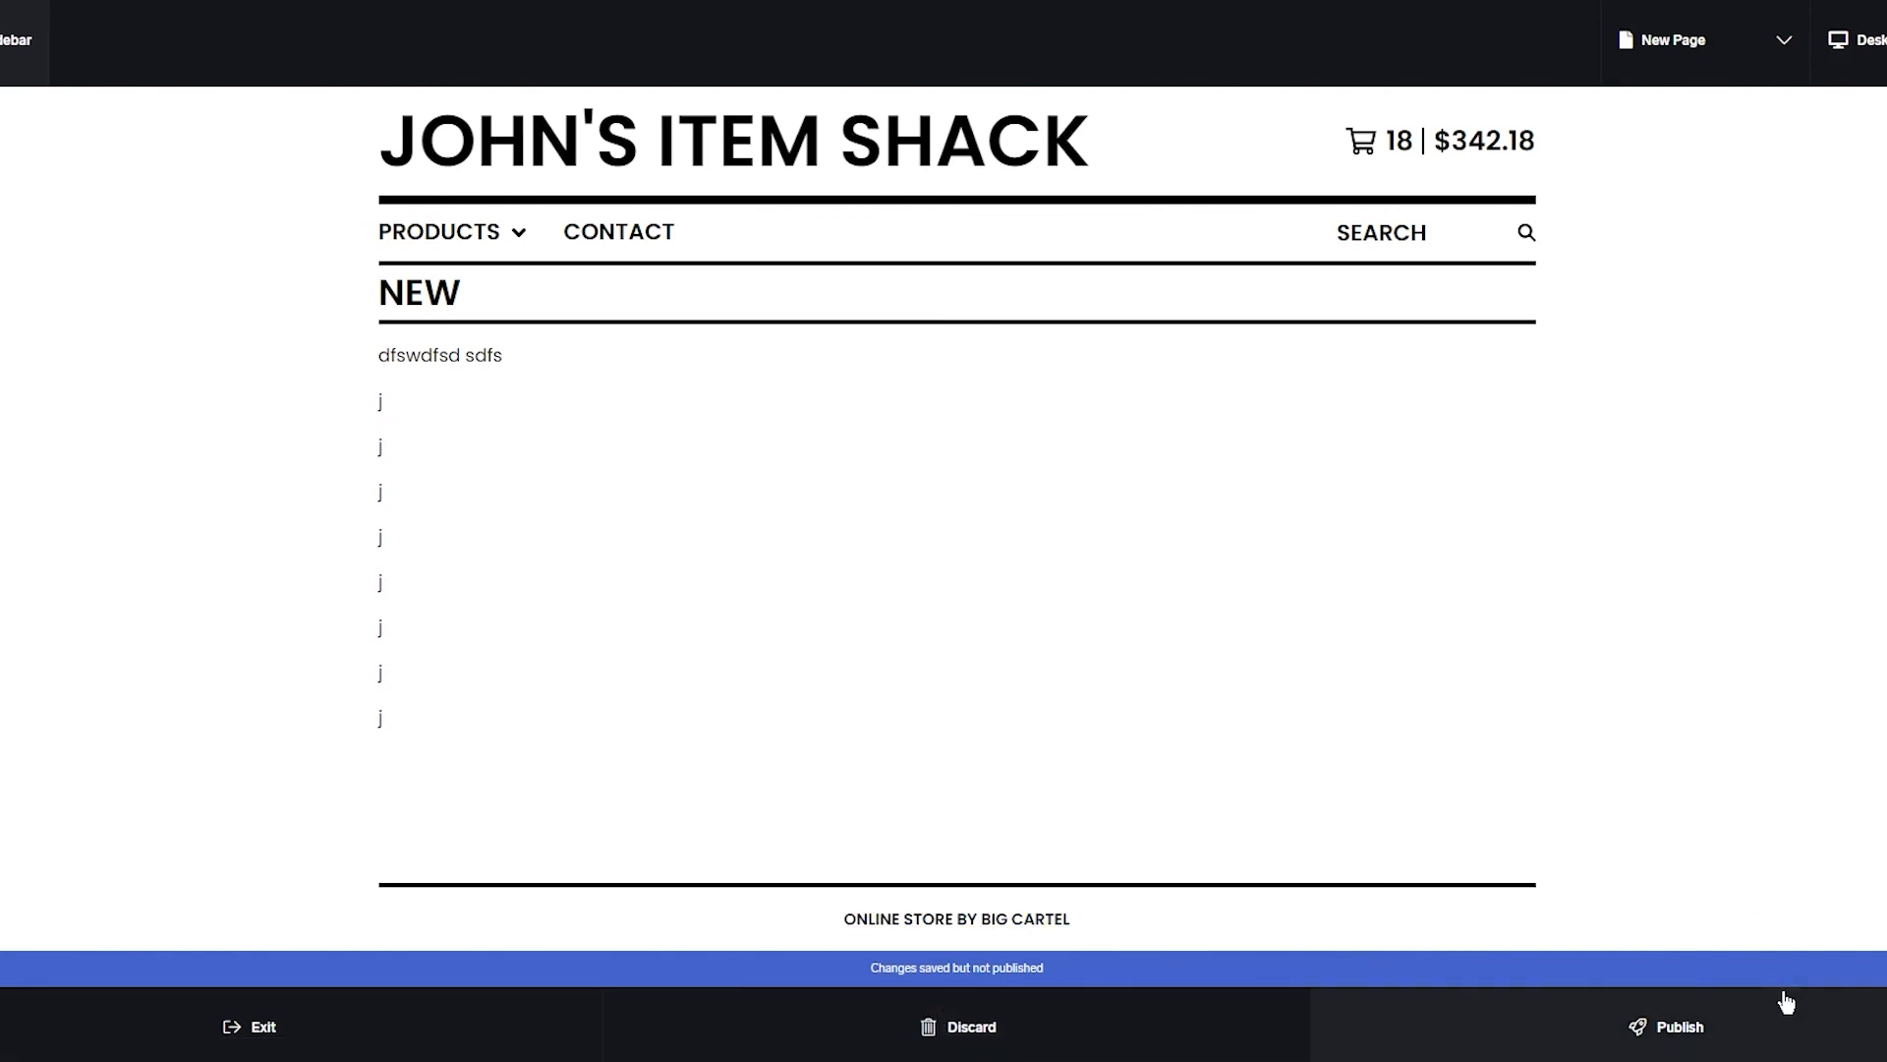
click(1708, 1037)
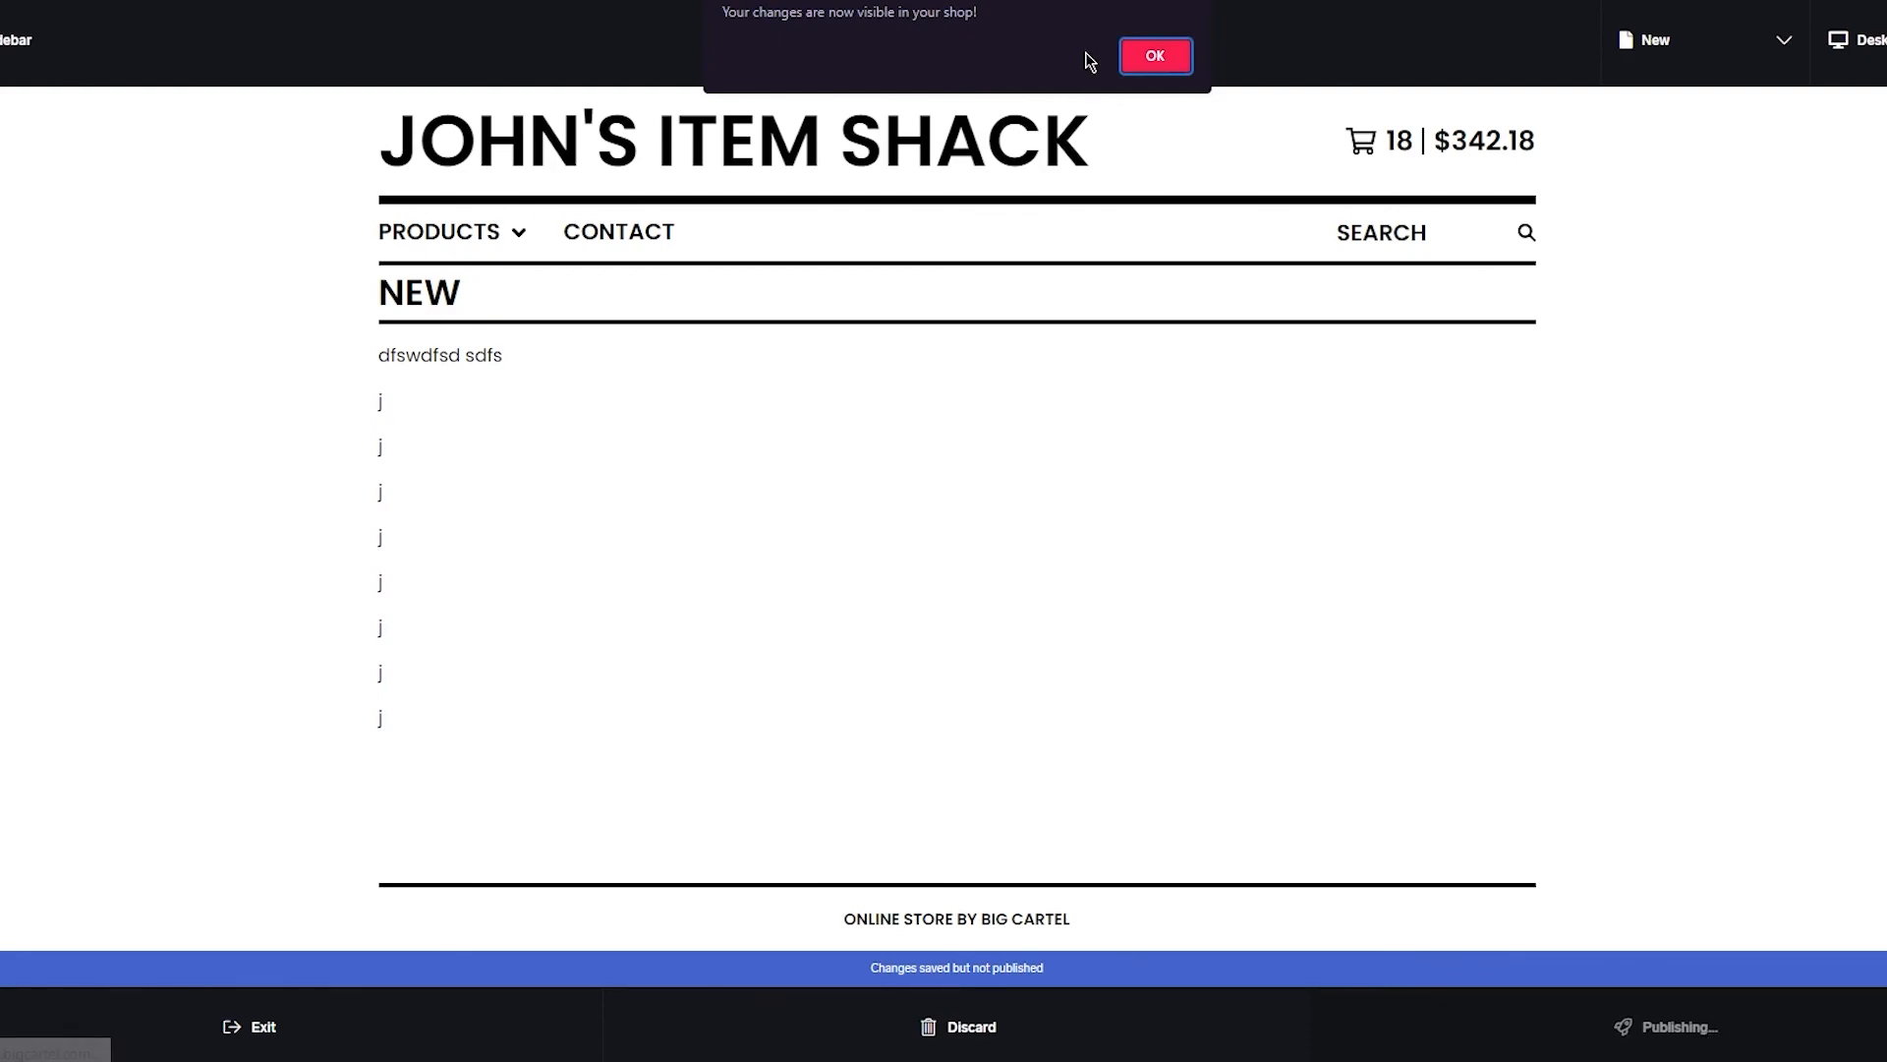
click(1147, 57)
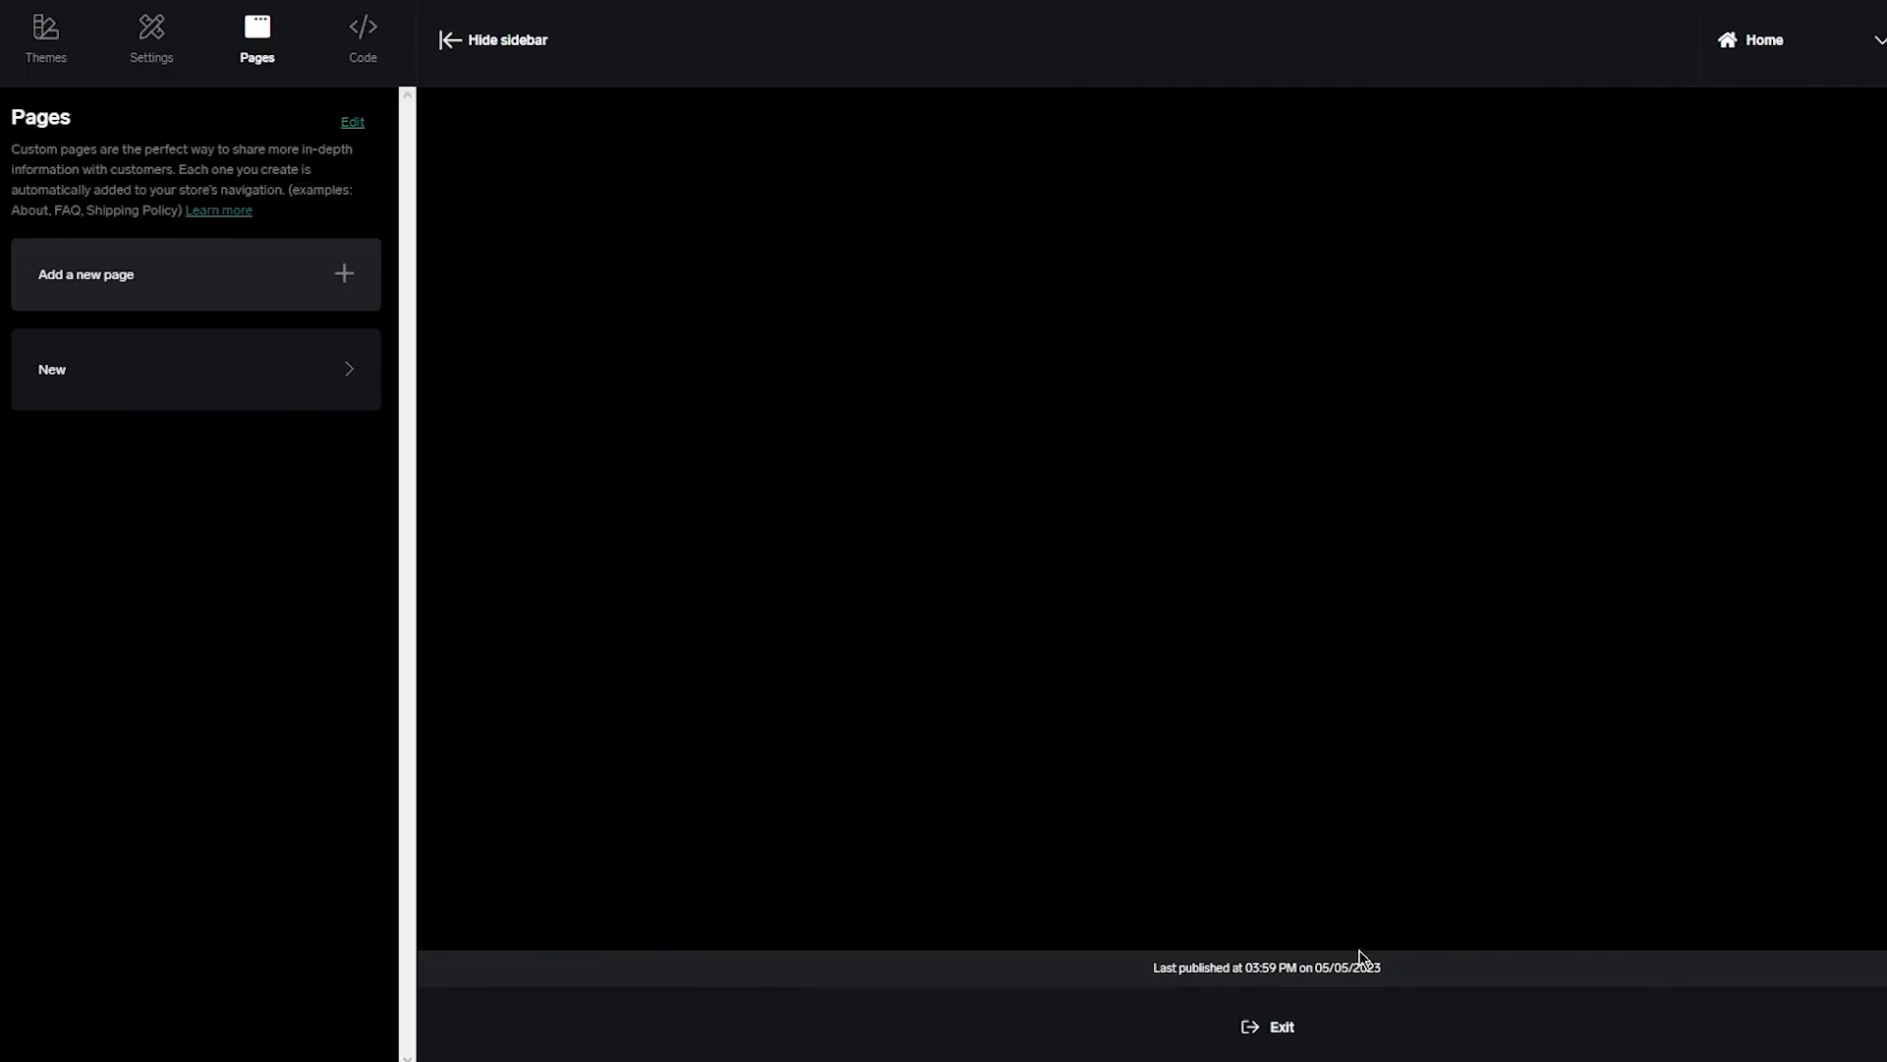
Exit the design editor and open the shop's johnsitemshack.bigcartel.com address in a new tab
click(1290, 1042)
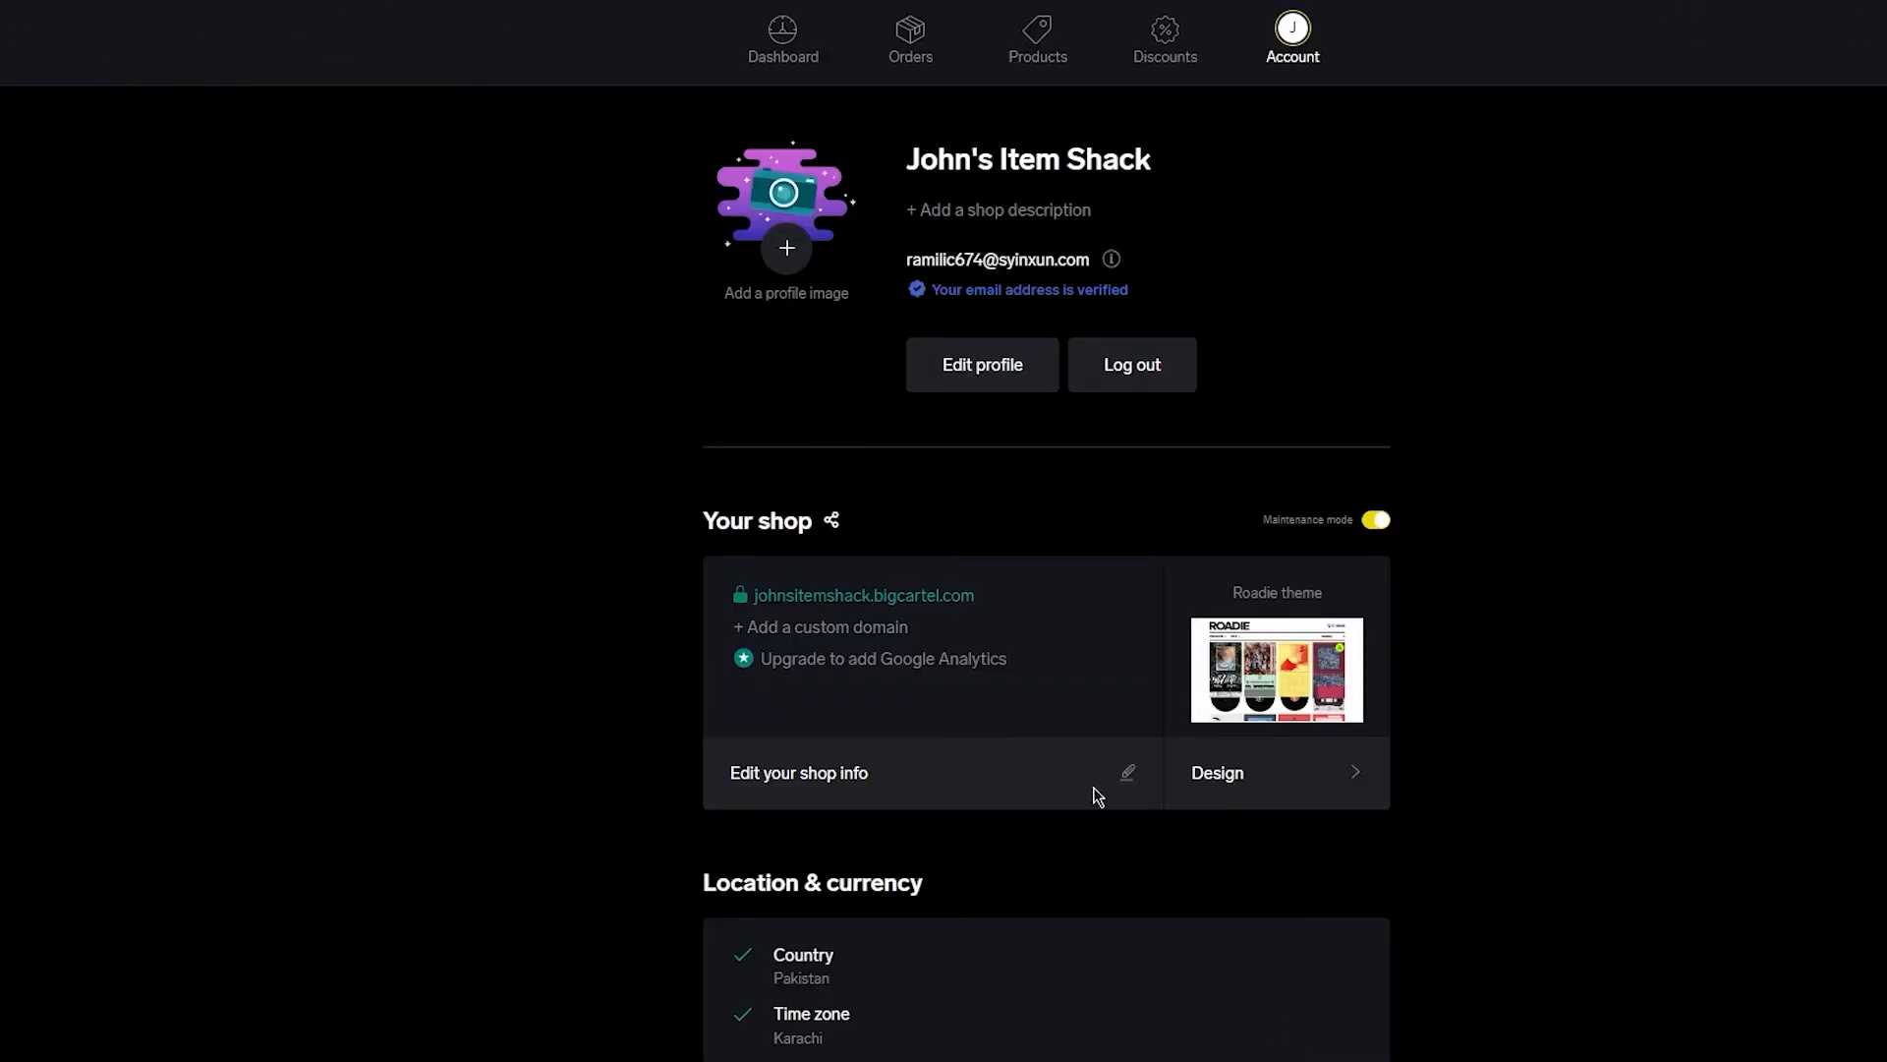
right_click(812, 599)
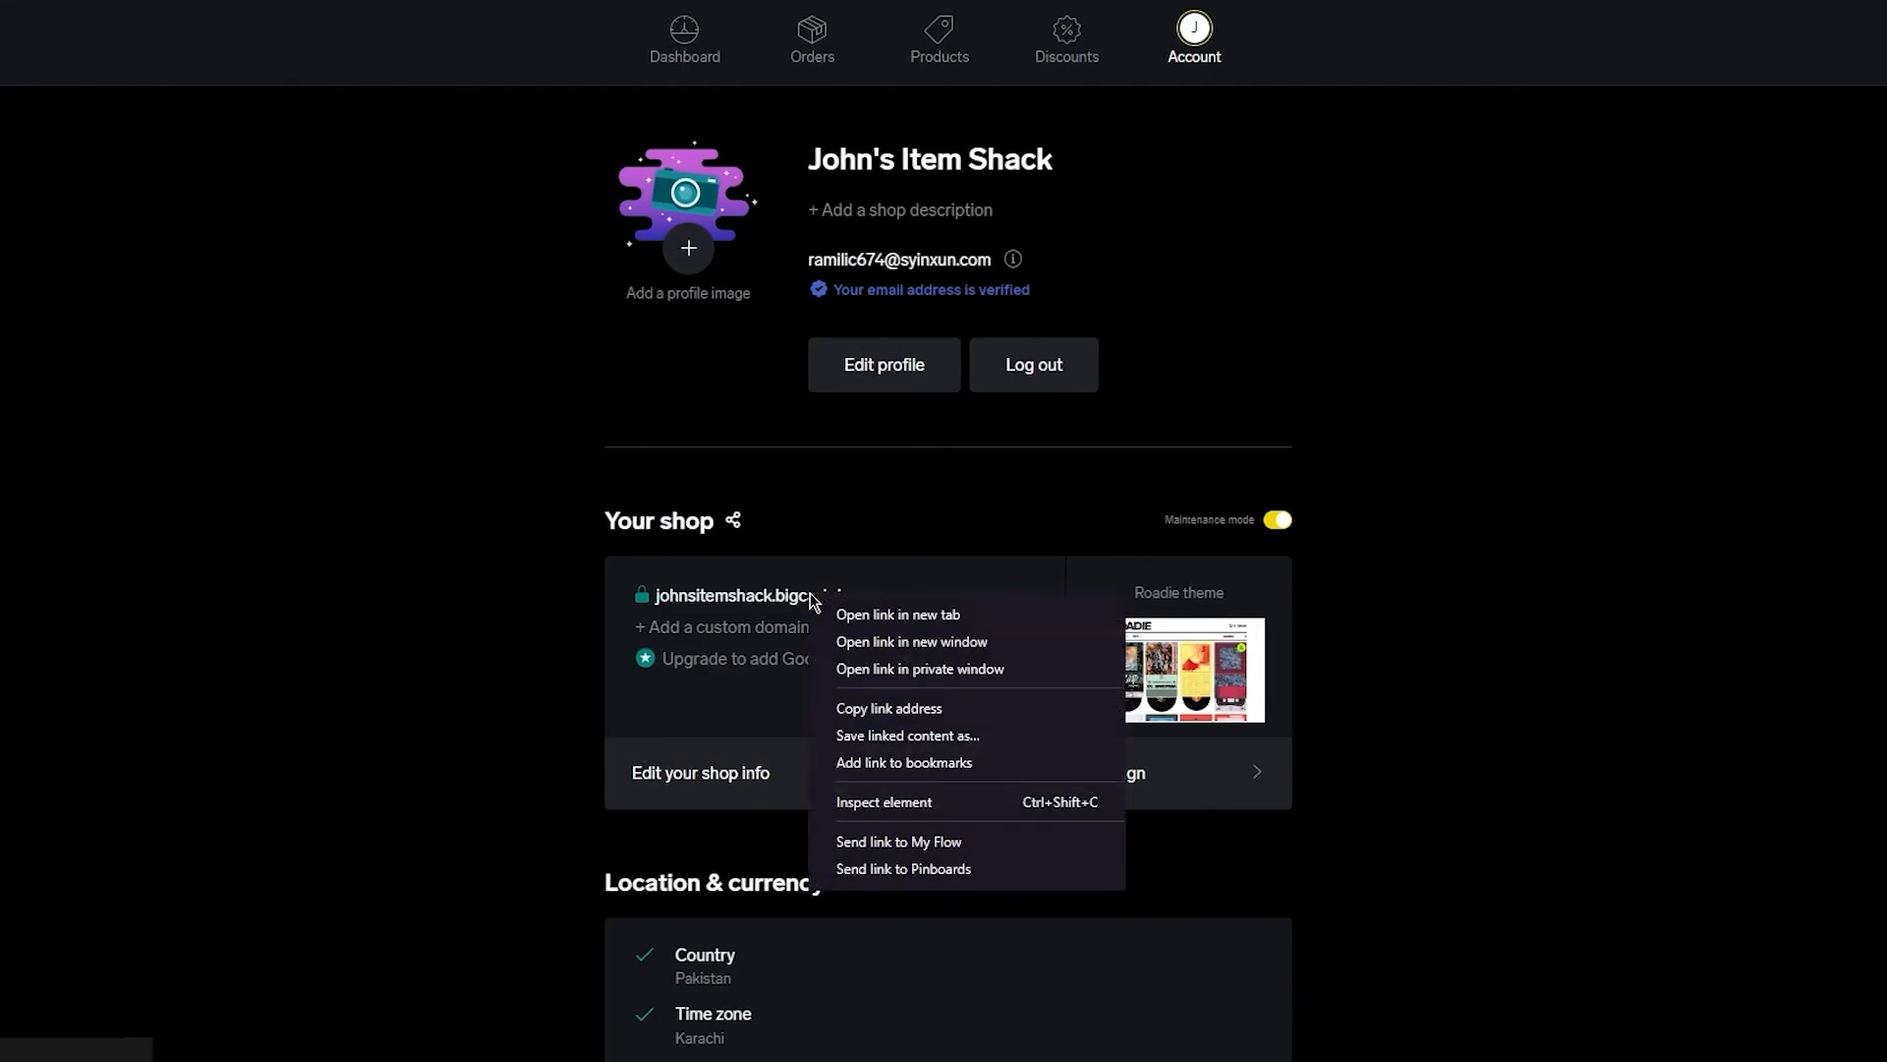
click(880, 614)
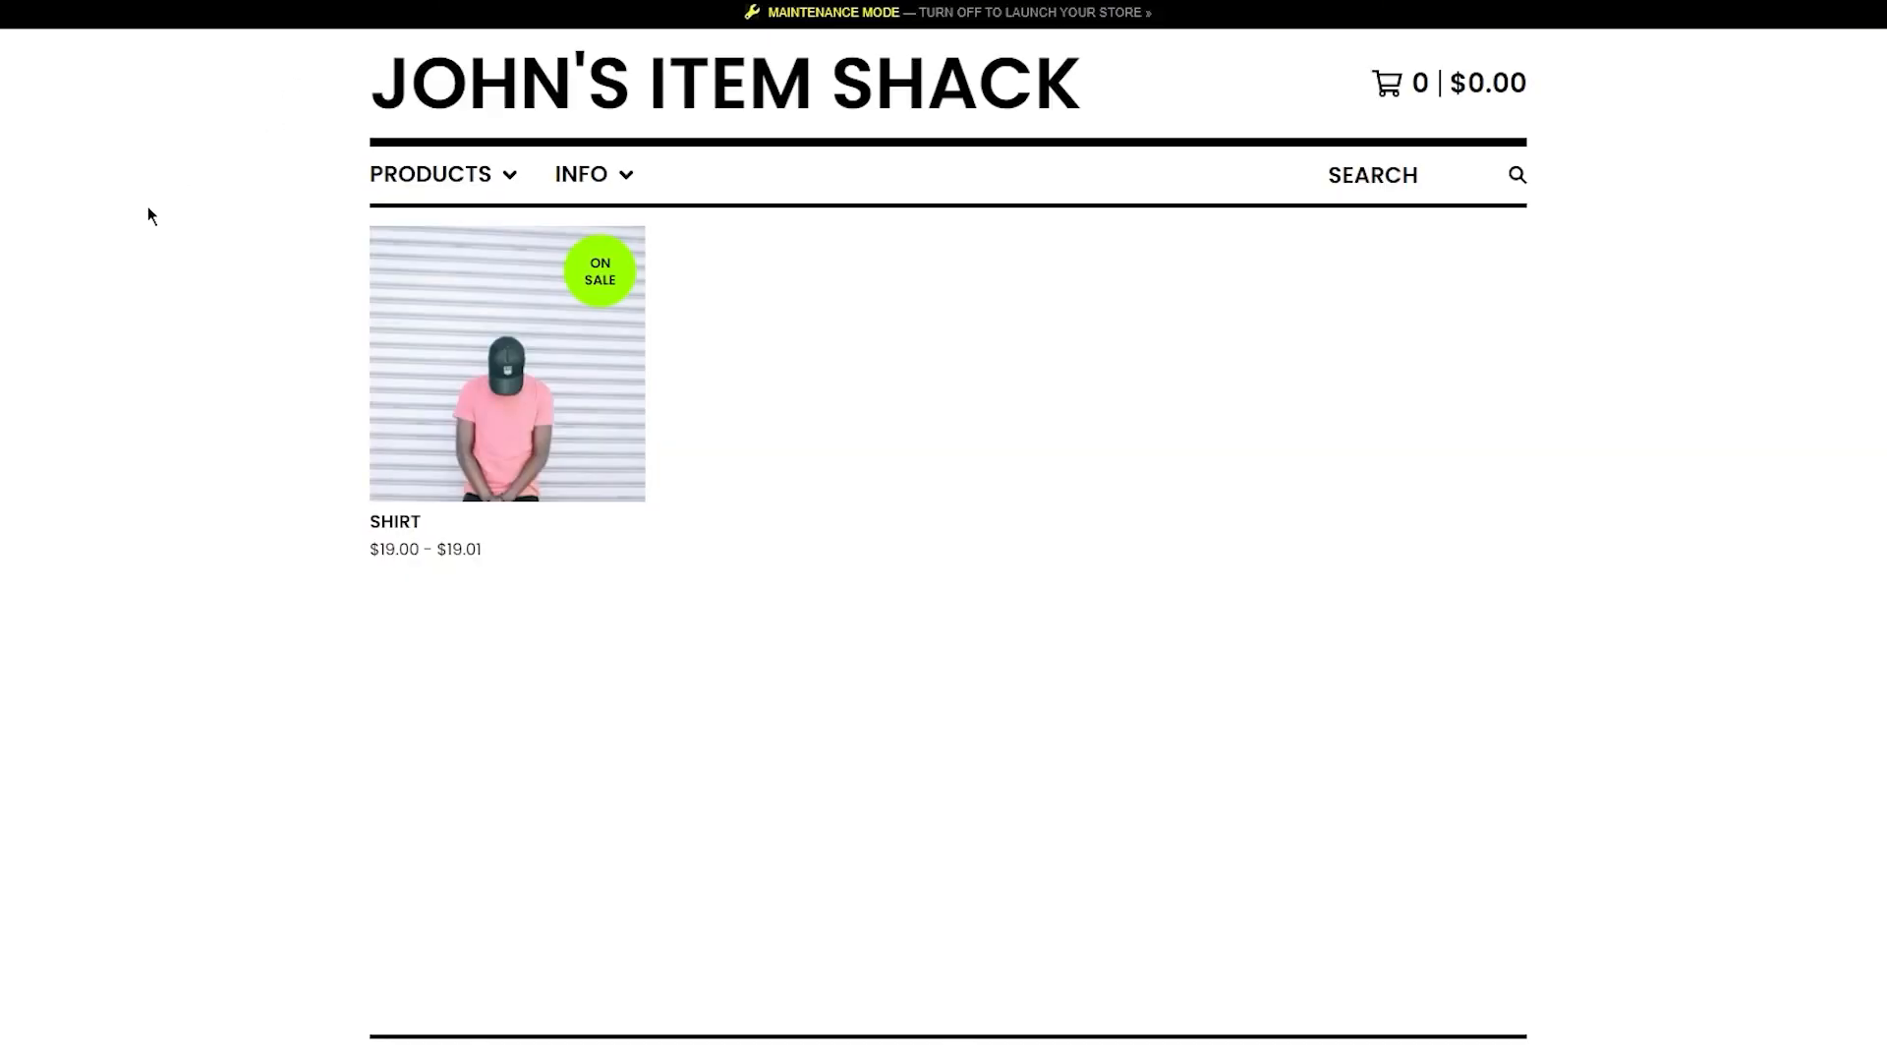
Open the Shirt product from the storefront and add one with the option N N to the cart
mouse_move(380, 266)
scroll(383, 267, down, 1)
scroll(383, 268, up, 1)
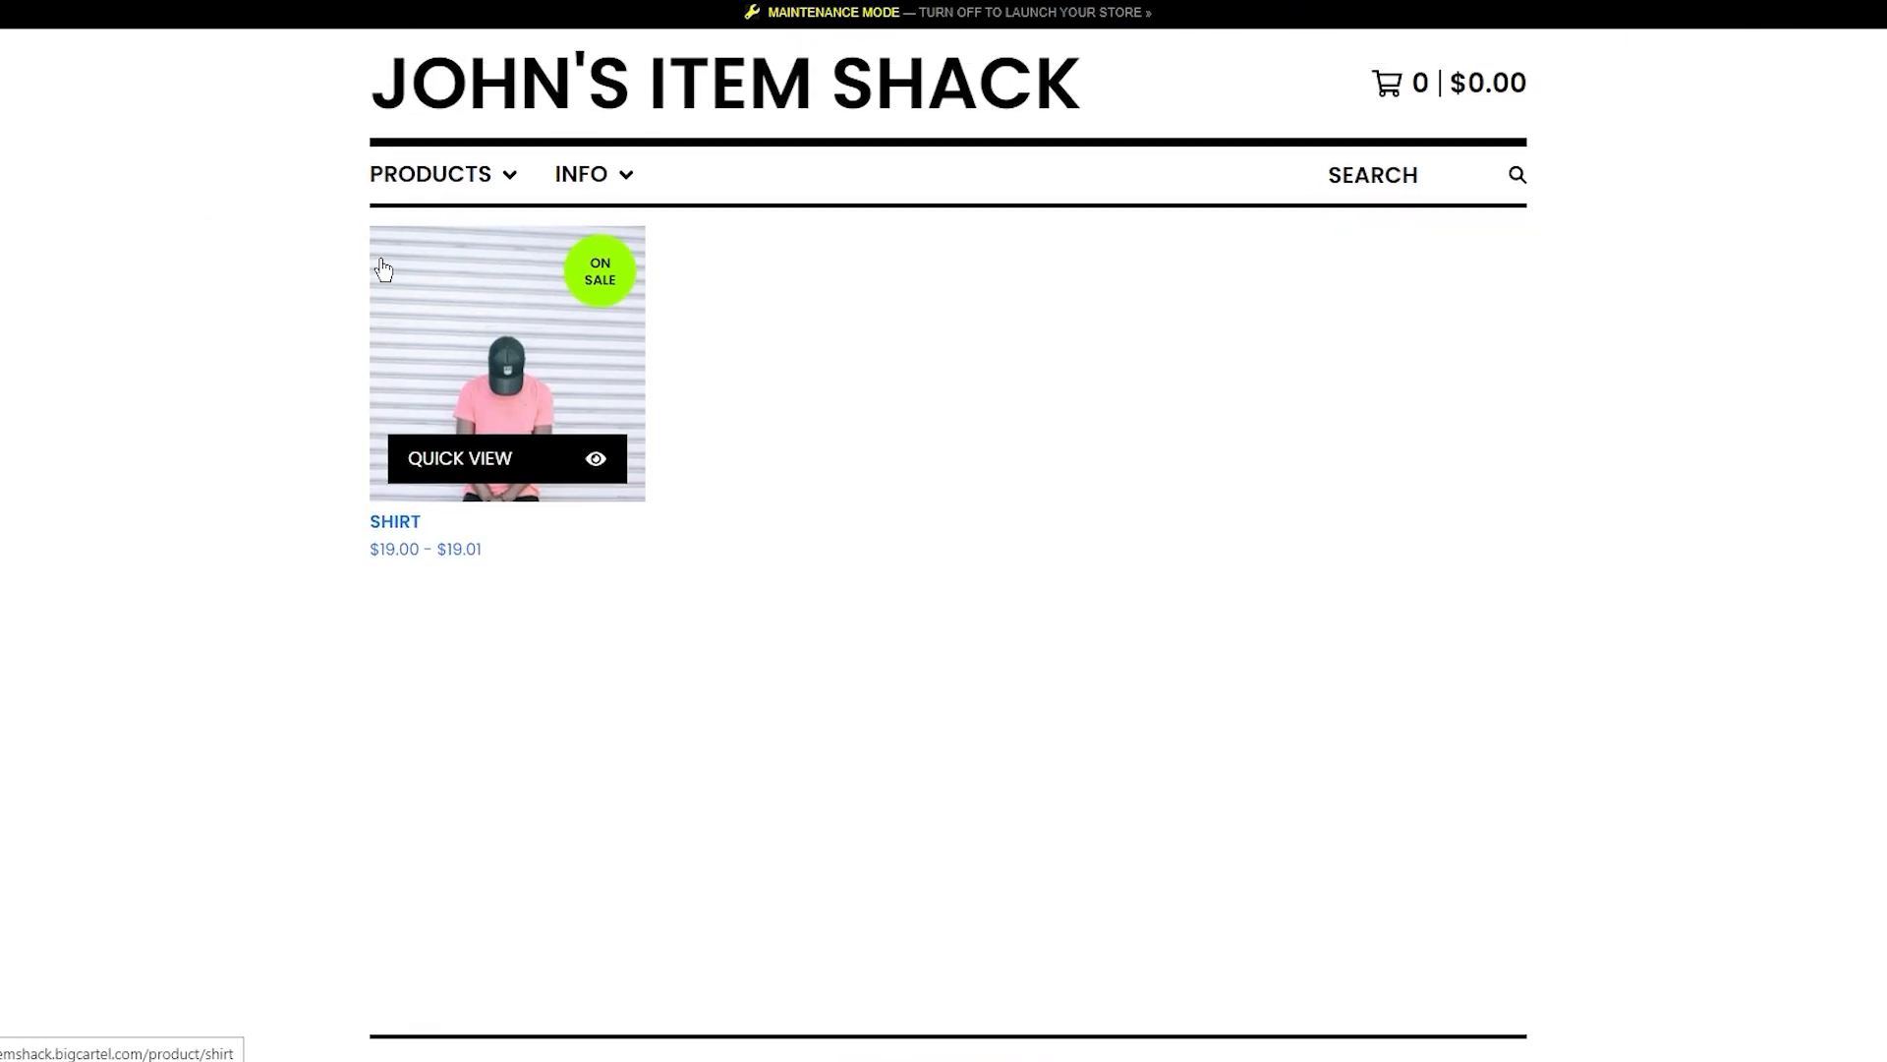
click(470, 425)
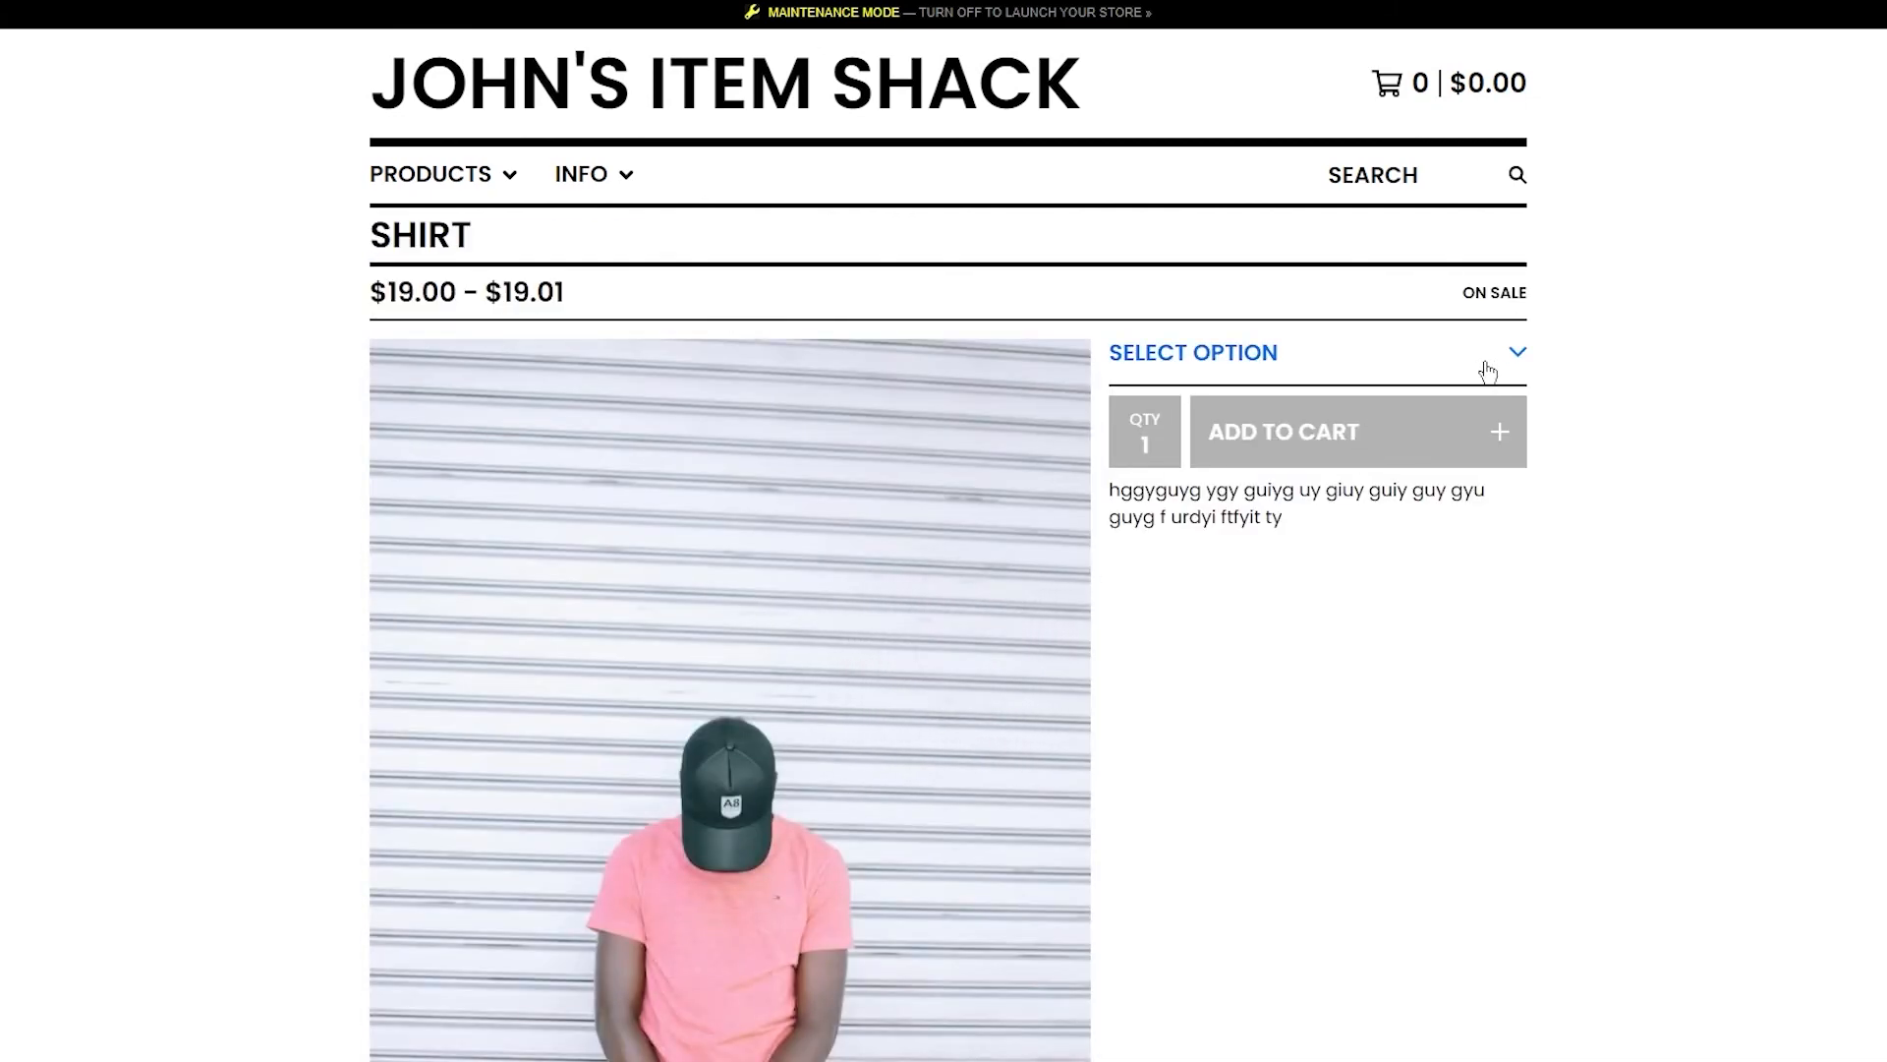
click(1448, 375)
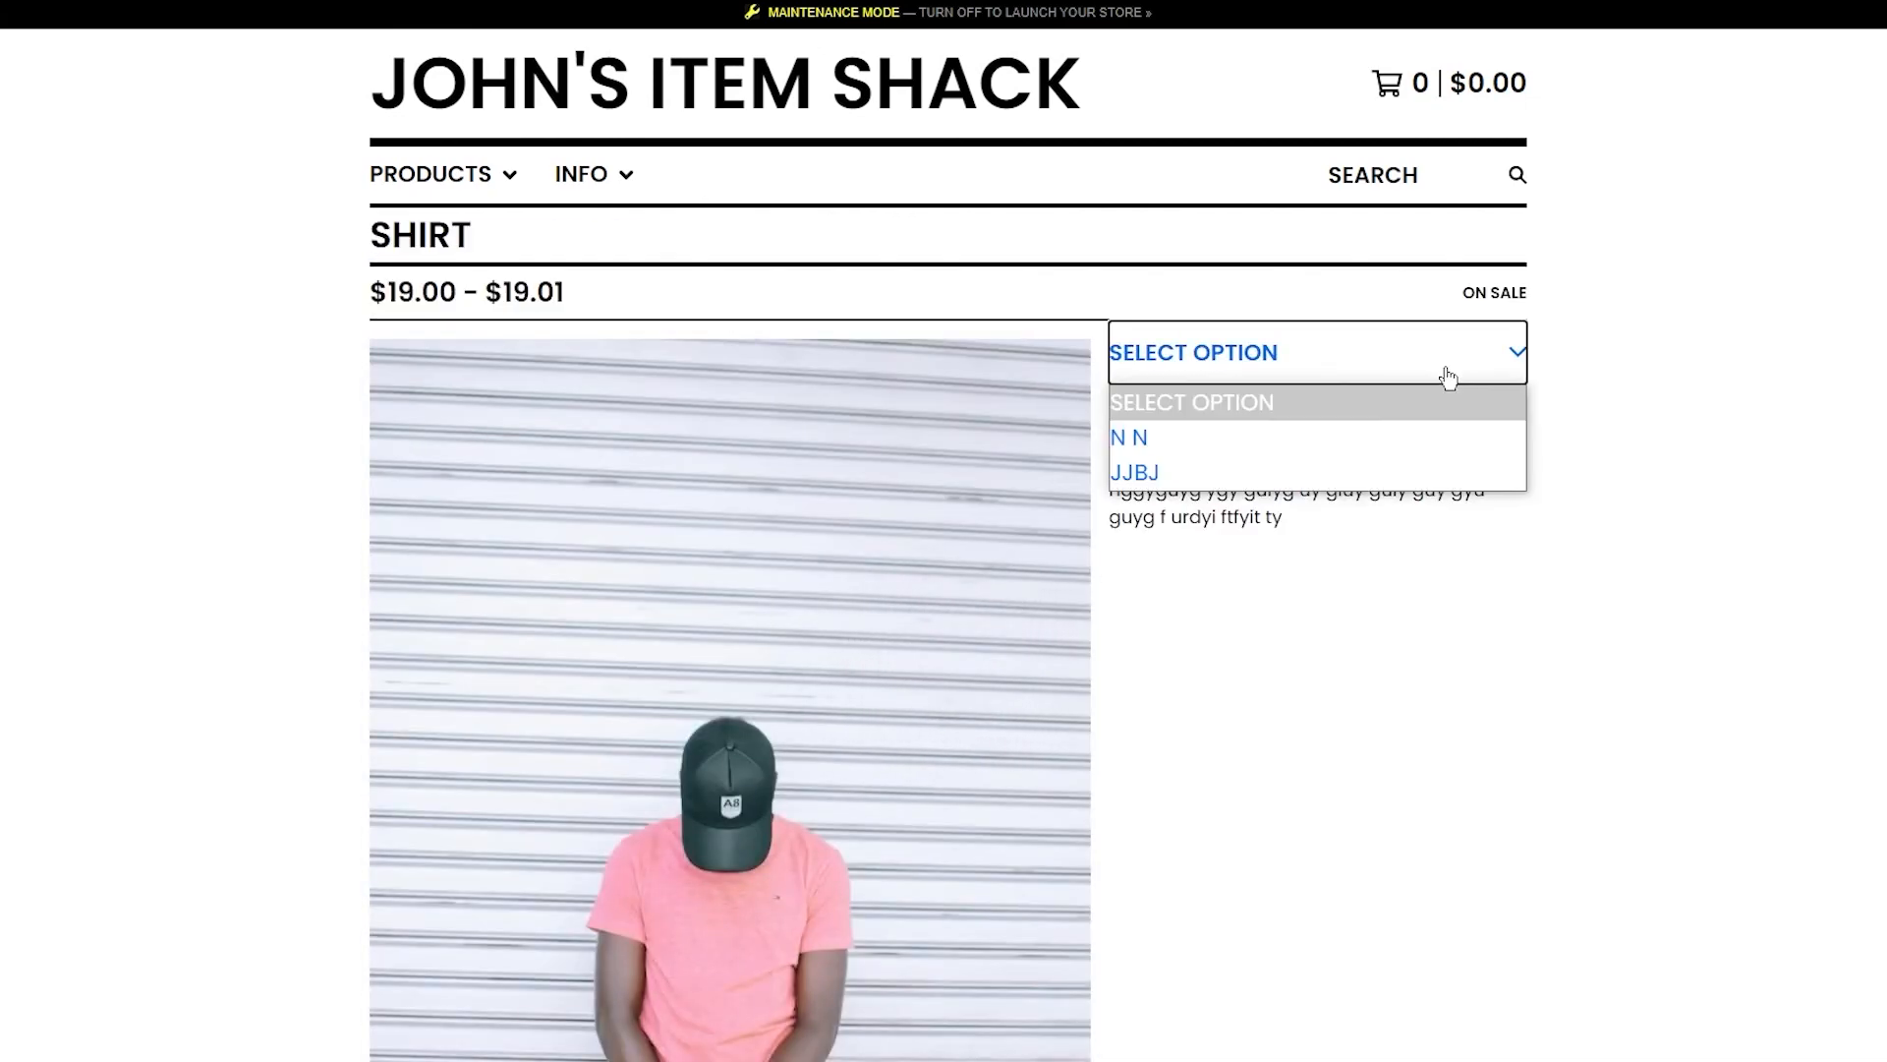
click(1407, 442)
click(1416, 433)
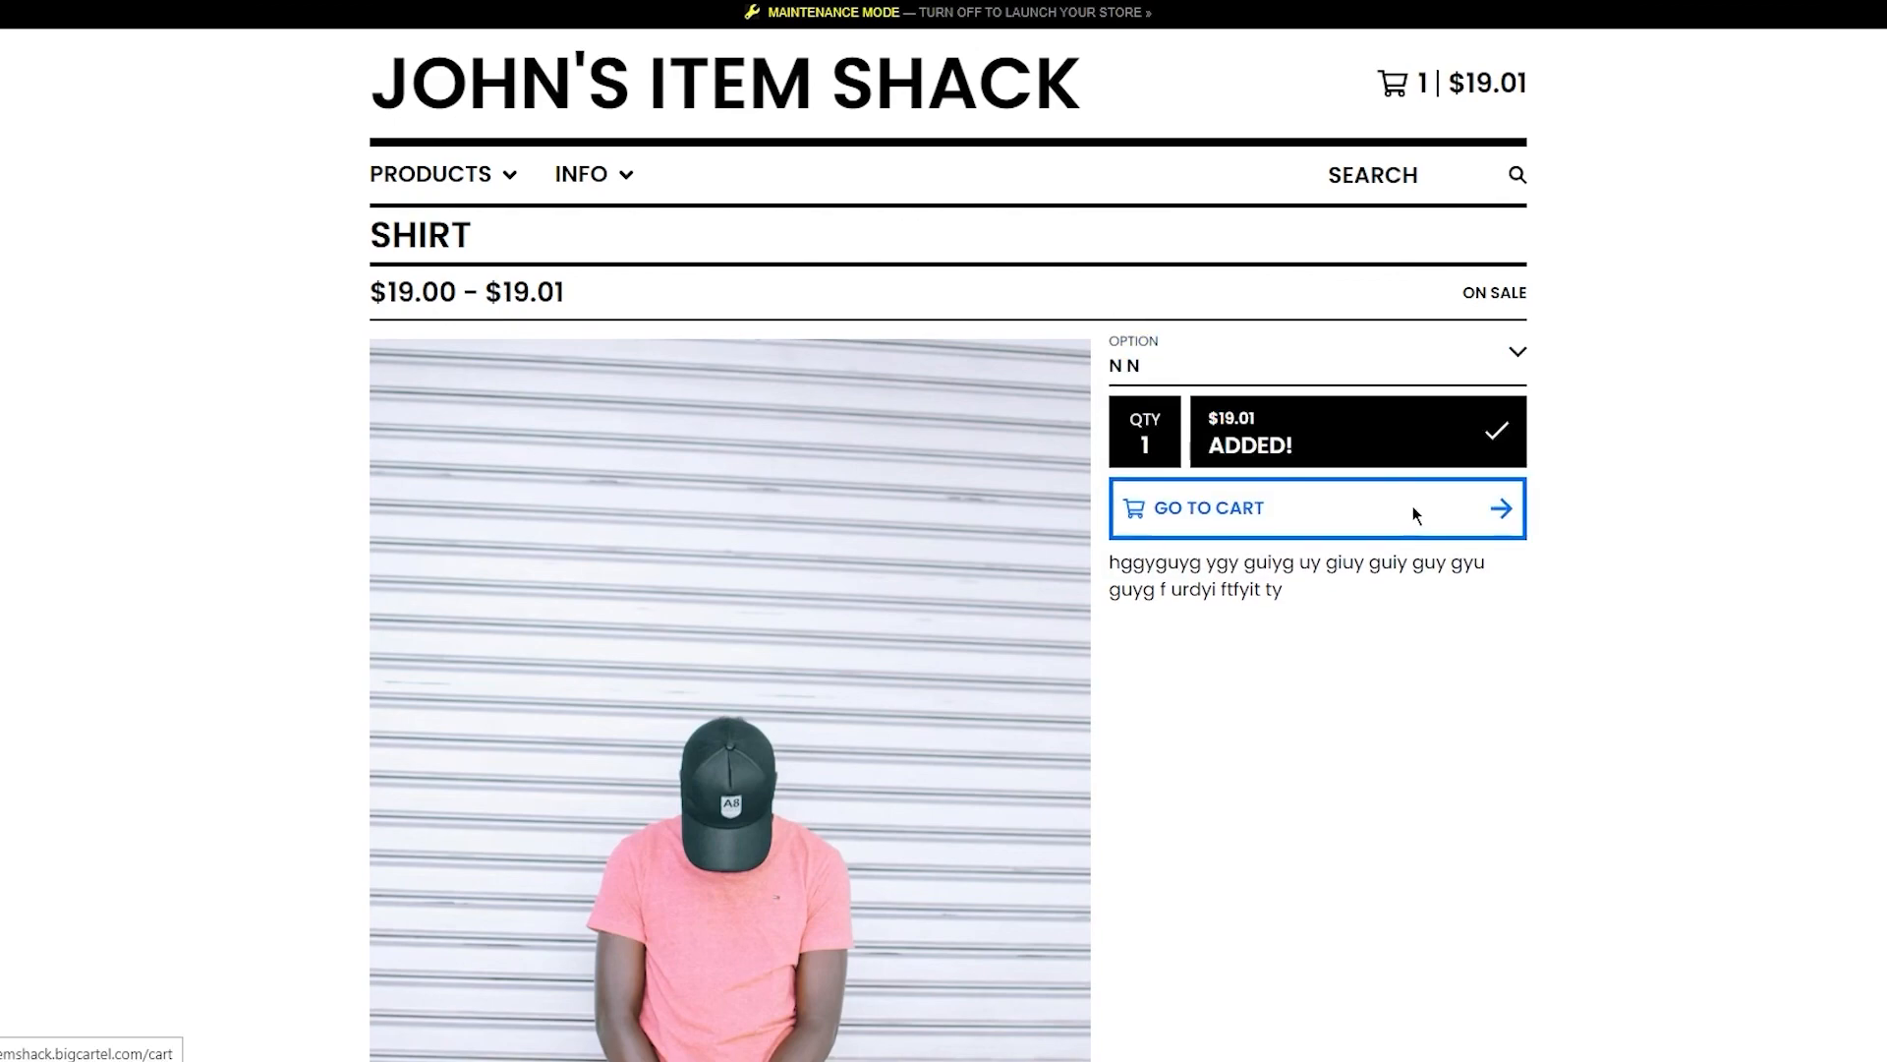
Go to the cart and proceed to checkout with the shirt
click(1415, 515)
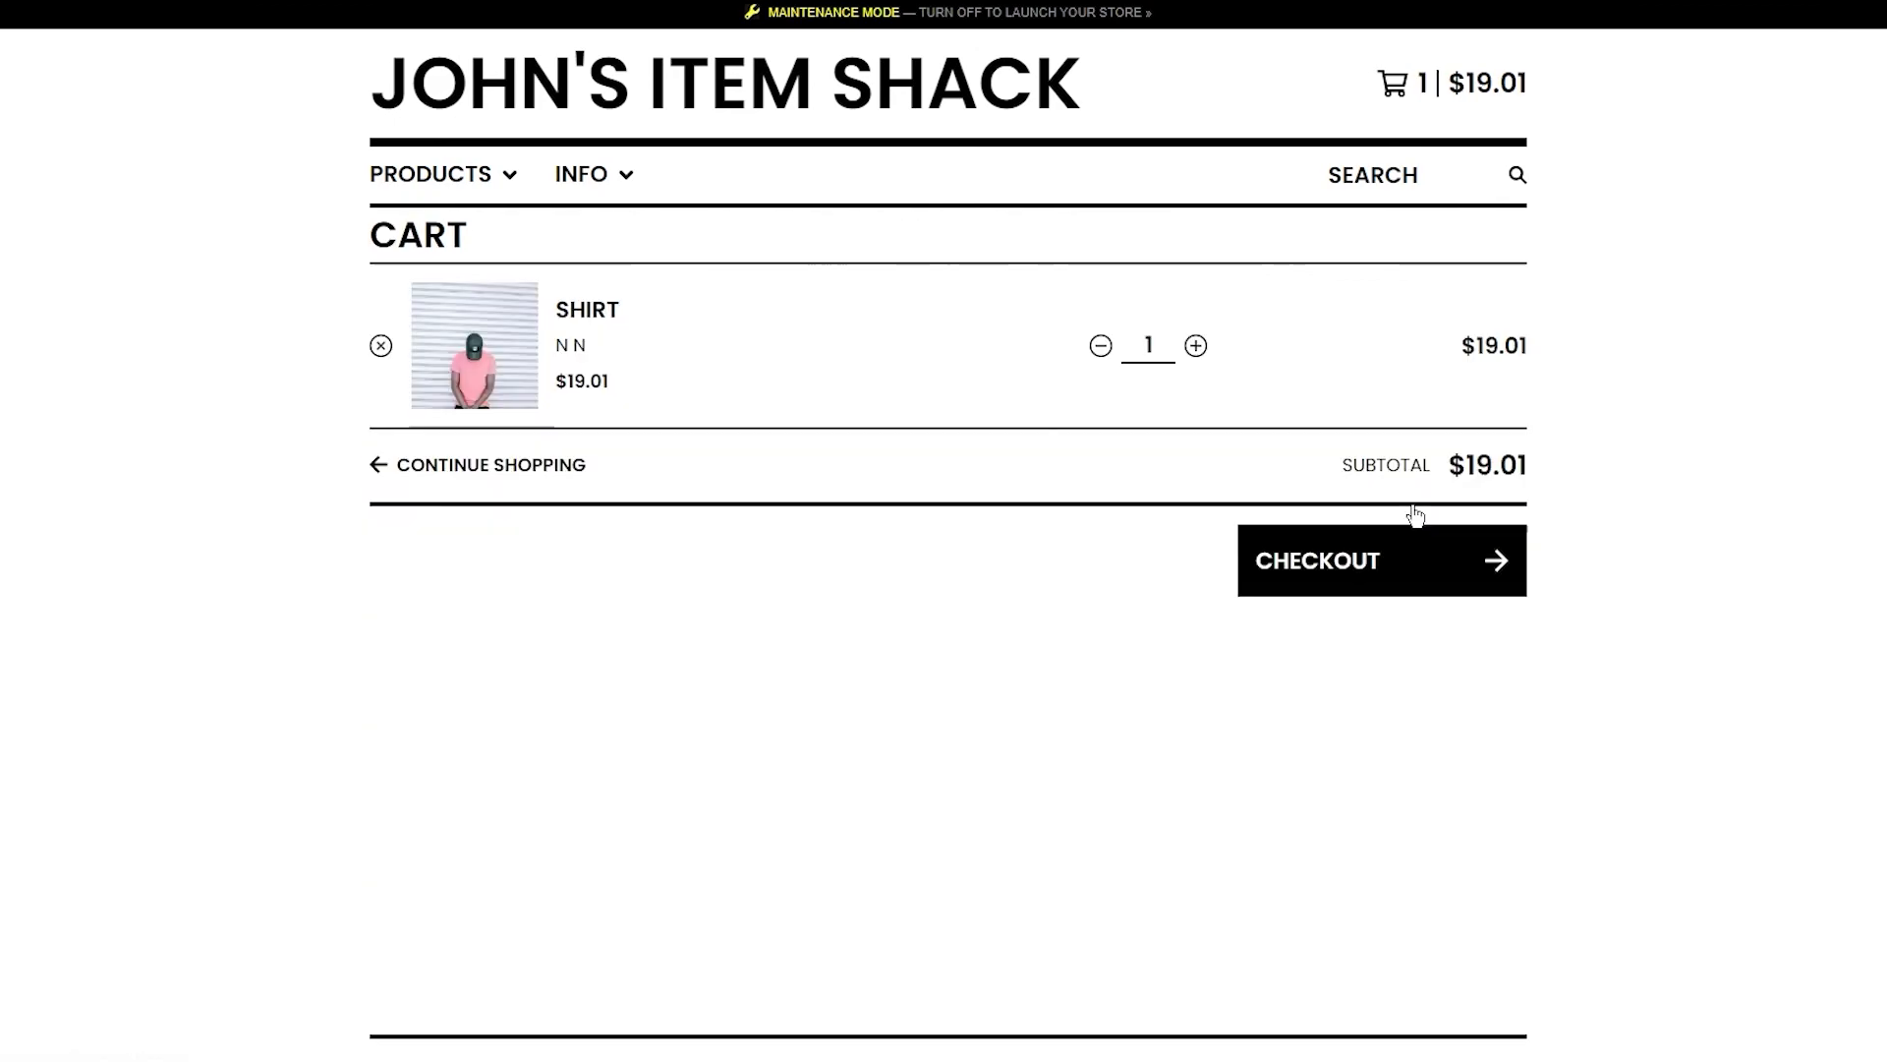
click(1427, 562)
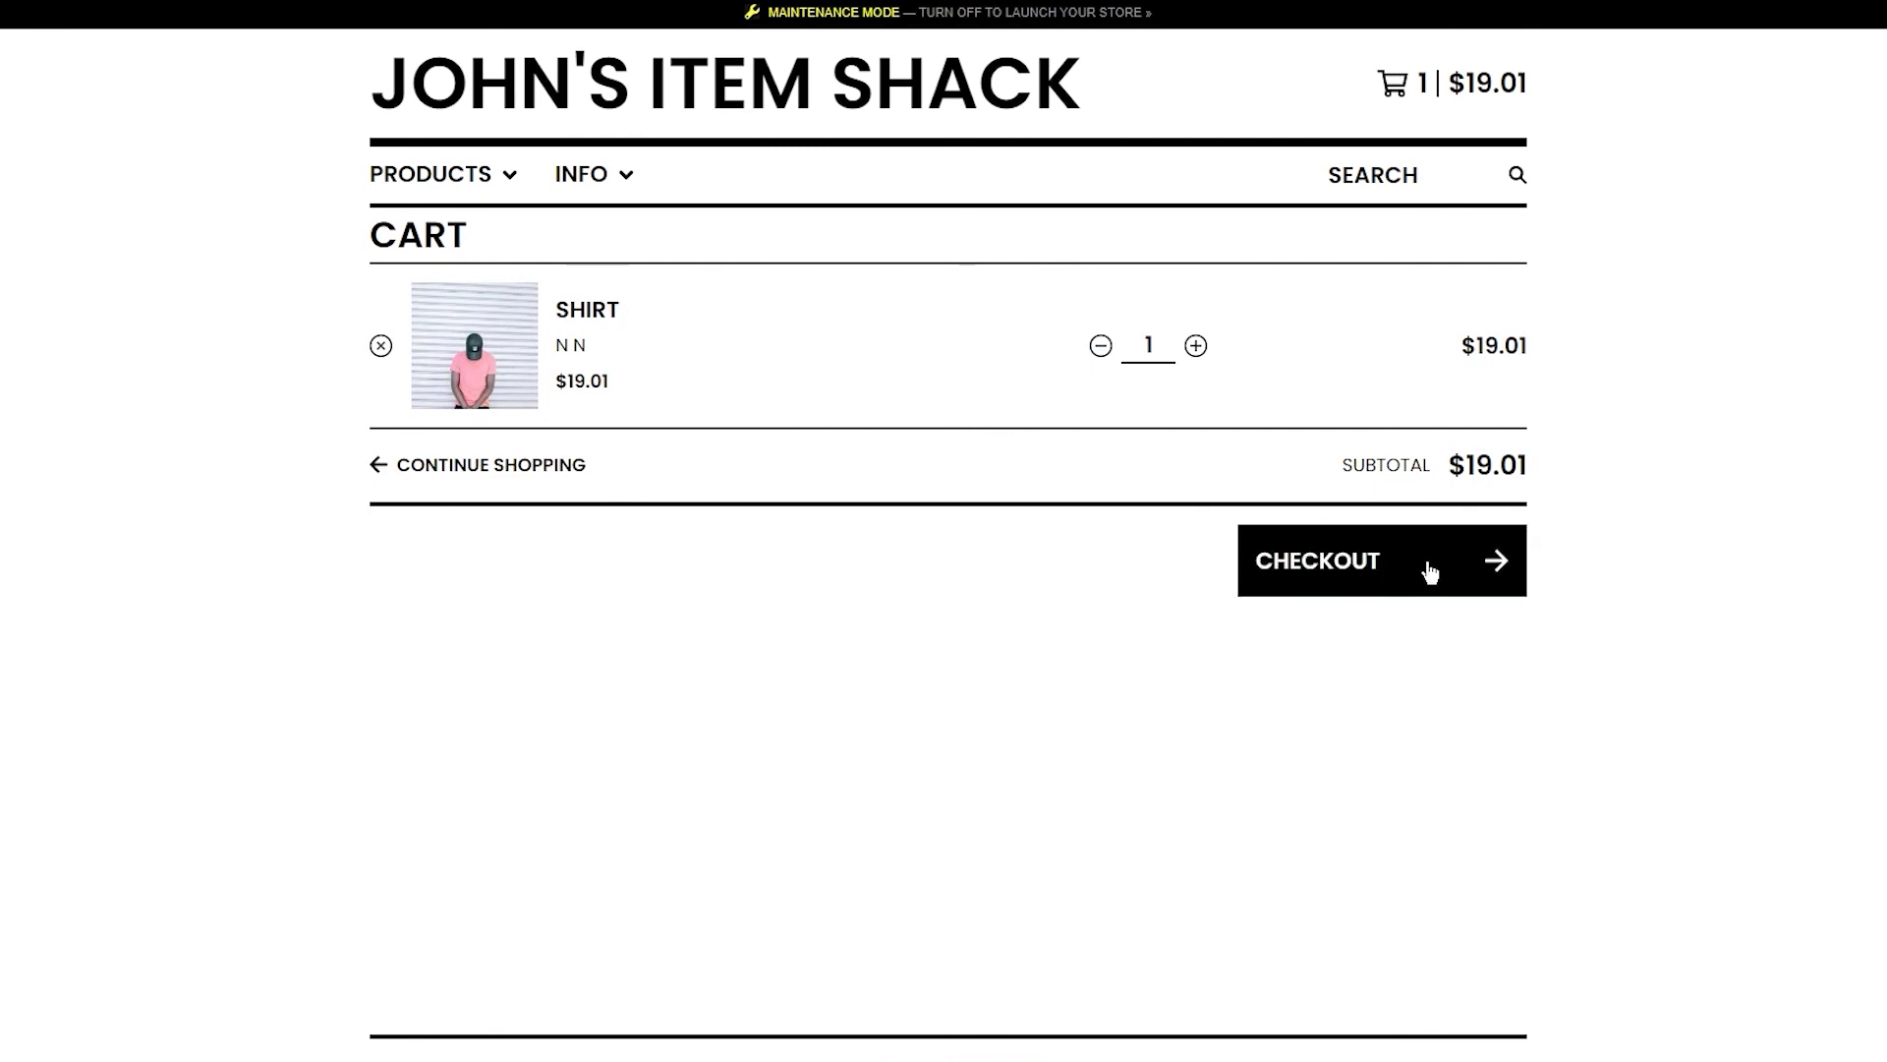